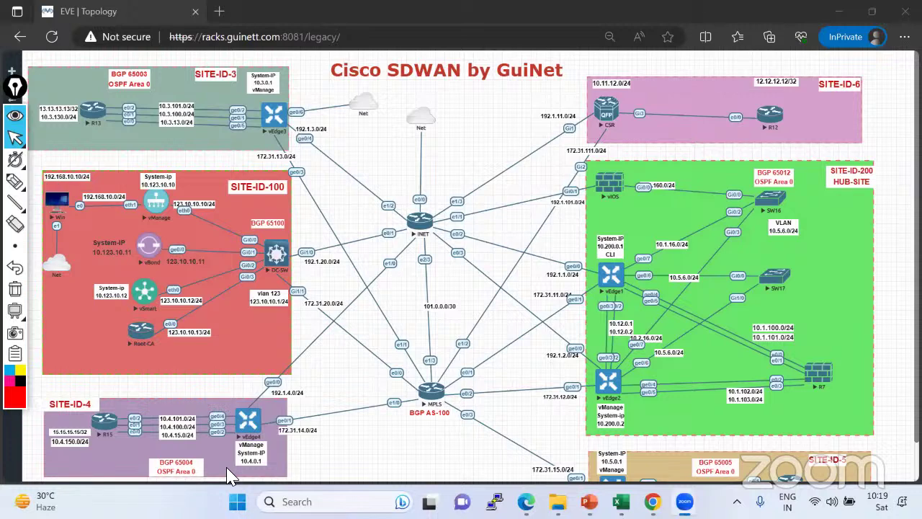
Clear the earlier red stroke near vEdge3 and circle the SITE-ID-100 label in red.
click(14, 180)
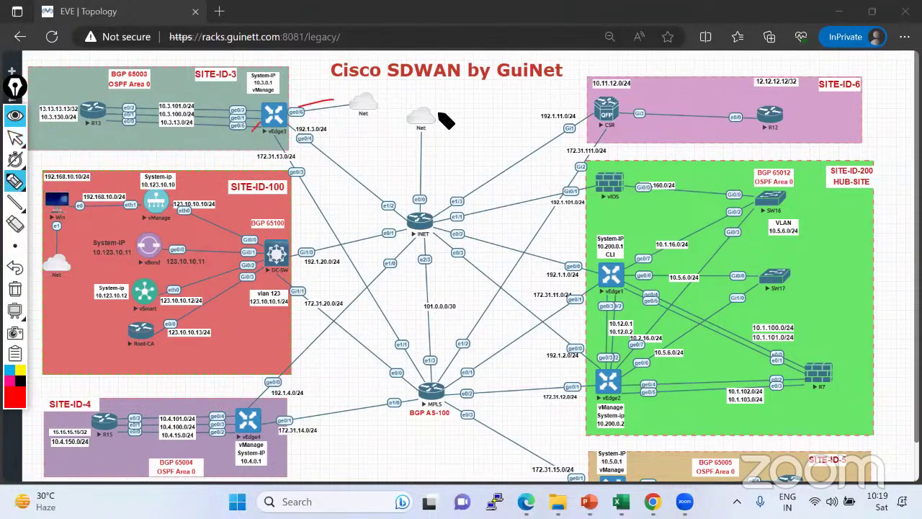
click(15, 288)
mouse_move(281, 185)
mouse_down()
mouse_move(232, 185)
mouse_move(283, 200)
mouse_move(223, 194)
mouse_up()
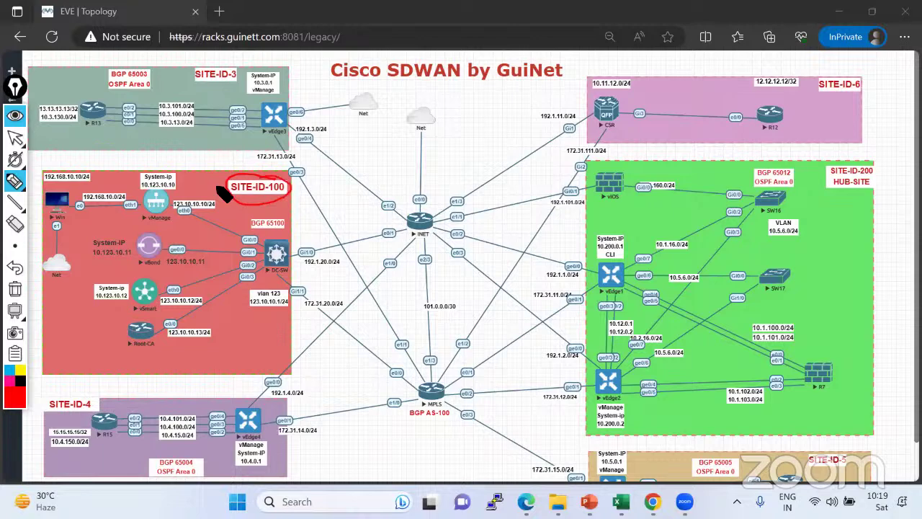
Handwrite red notes beside vManage and vBond, and circle the Root-CA router.
mouse_move(73, 279)
mouse_down()
mouse_move(157, 229)
mouse_move(198, 219)
mouse_move(205, 174)
mouse_up()
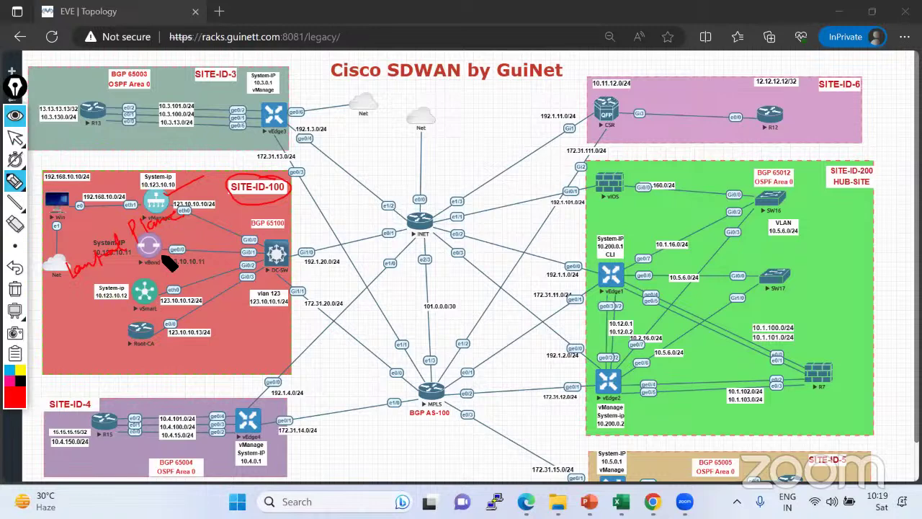
drag(189, 230, 167, 251)
mouse_move(158, 323)
mouse_down()
mouse_move(128, 323)
mouse_move(132, 354)
mouse_move(164, 344)
mouse_move(157, 326)
mouse_move(165, 350)
mouse_move(213, 350)
mouse_up()
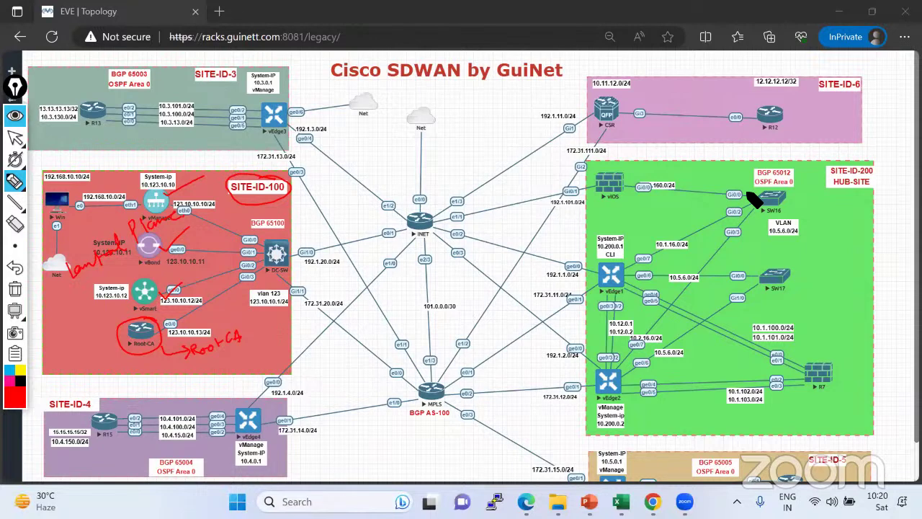
click(14, 137)
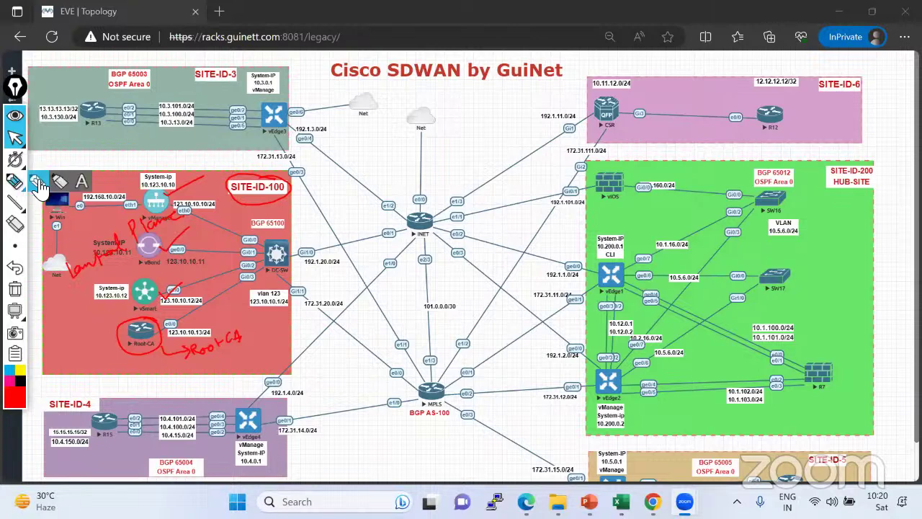
Write an underlined 'Data Center' beside SW17 and tick vEdge1 and vEdge2 in red.
click(15, 180)
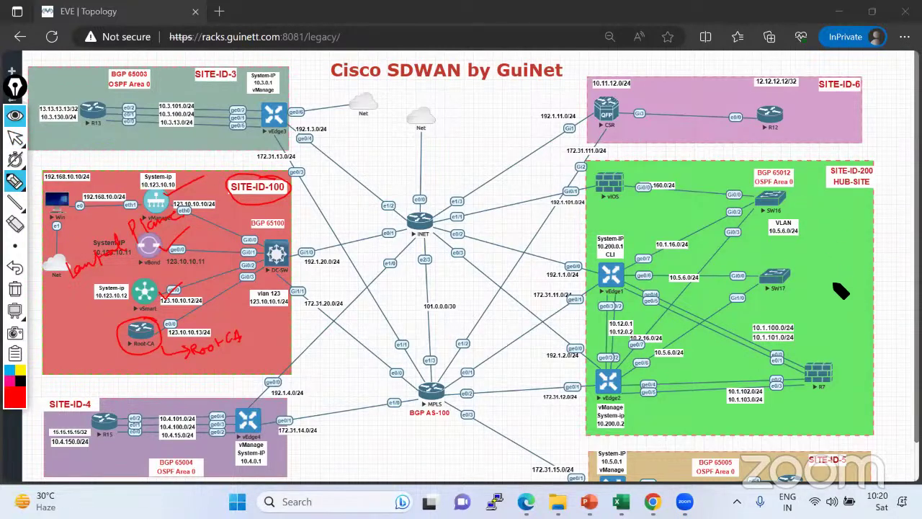
mouse_move(830, 276)
mouse_down()
mouse_move(904, 279)
mouse_move(833, 288)
mouse_up()
drag(886, 269, 899, 270)
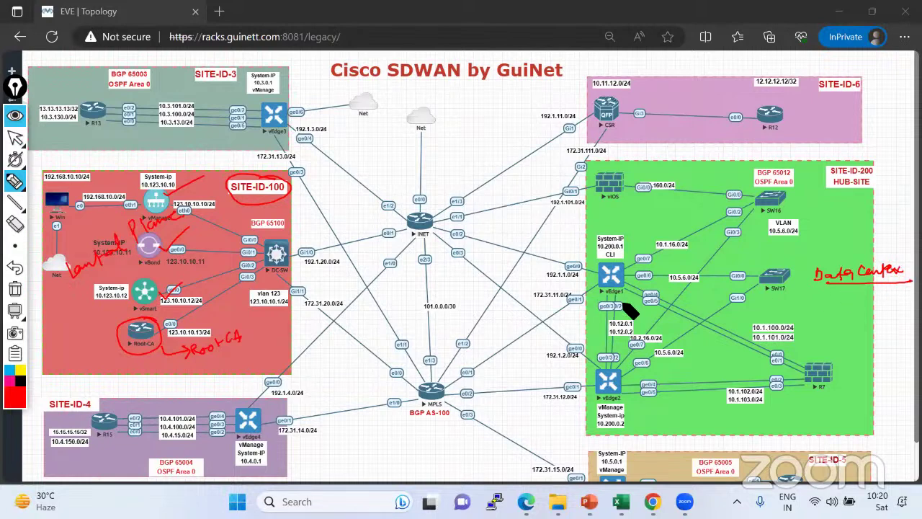
drag(632, 275, 662, 256)
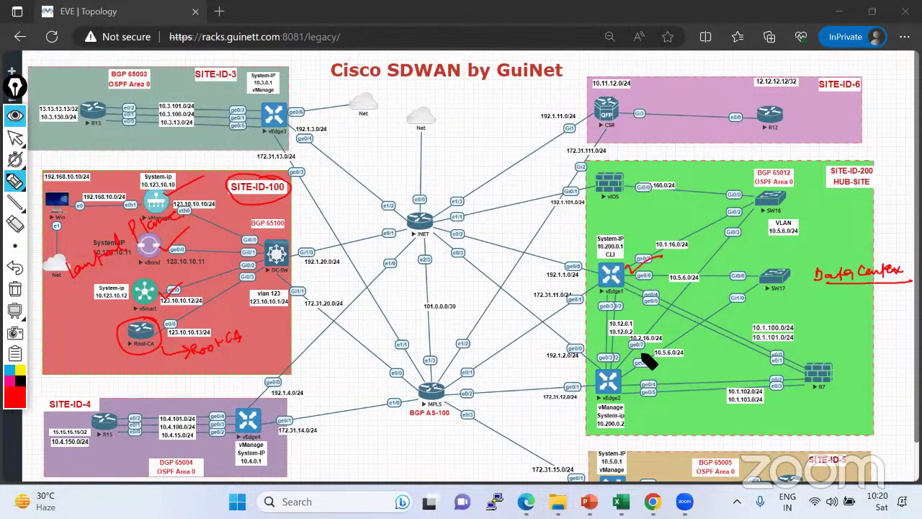
drag(623, 379, 641, 374)
Box R7 and SW17 in red and write an underlined 'Service Chaining' note.
drag(807, 356, 799, 394)
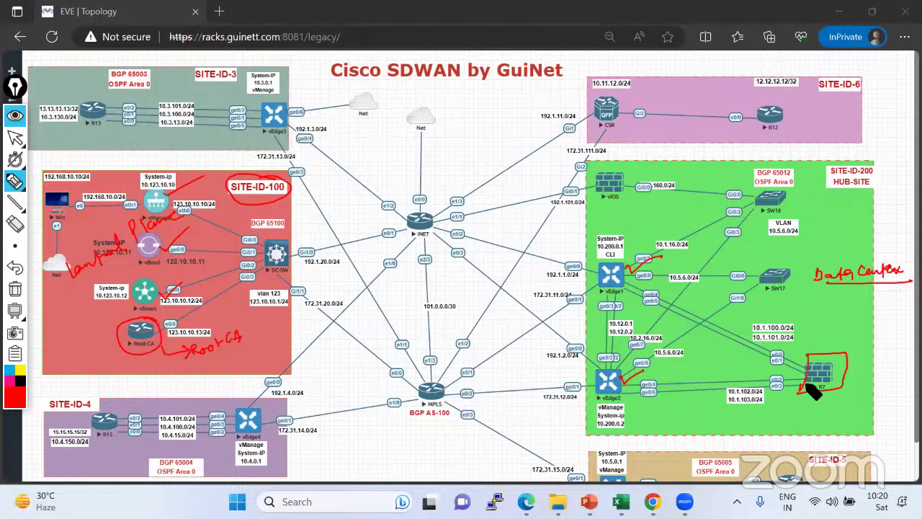
drag(769, 263, 765, 294)
drag(703, 295, 733, 298)
mouse_move(718, 360)
mouse_down()
mouse_move(796, 340)
mouse_move(860, 335)
mouse_move(859, 347)
mouse_up()
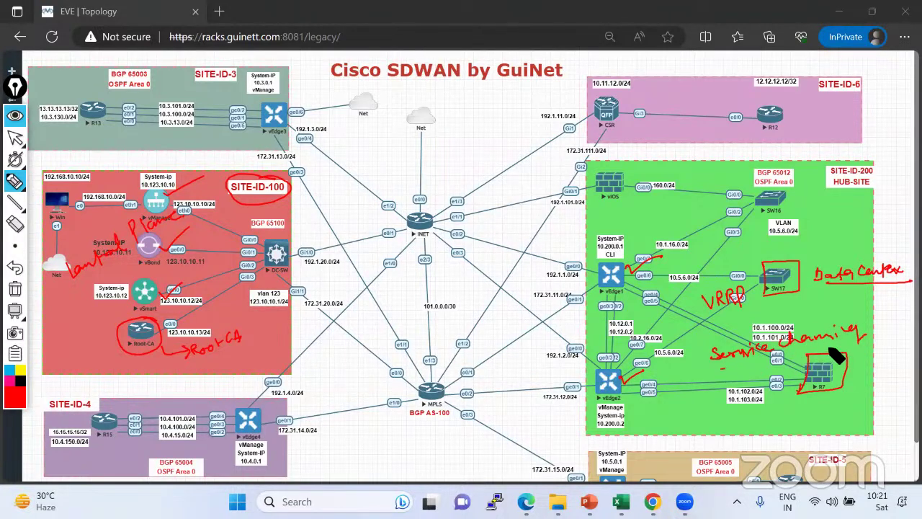
drag(720, 367, 847, 347)
Trace red paths from vEdge1 to INET and along SITE-ID-3's R13 links, and circle 'fw'.
mouse_move(614, 285)
mouse_down()
mouse_move(494, 234)
mouse_move(427, 220)
mouse_up()
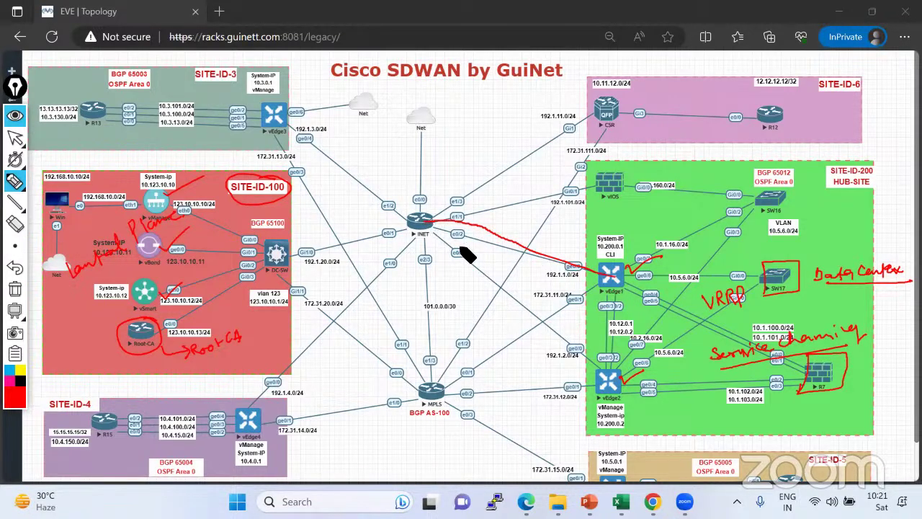
mouse_move(102, 113)
mouse_down()
mouse_move(202, 106)
mouse_move(294, 140)
mouse_move(289, 120)
mouse_move(317, 107)
mouse_move(314, 143)
mouse_move(431, 225)
mouse_move(582, 276)
mouse_move(719, 225)
mouse_move(757, 191)
mouse_move(673, 178)
mouse_move(484, 212)
mouse_move(422, 191)
mouse_move(419, 124)
mouse_up()
mouse_move(577, 177)
mouse_down()
mouse_move(618, 156)
mouse_move(612, 137)
mouse_move(568, 183)
mouse_up()
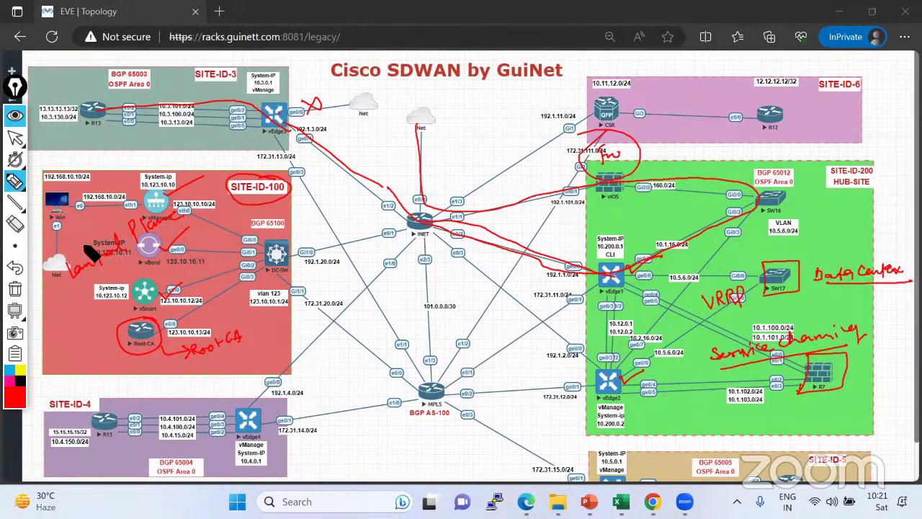
On a cleared diagram, circle vEdge3 and label its R13 links Static, OSPF and BGP.
click(16, 290)
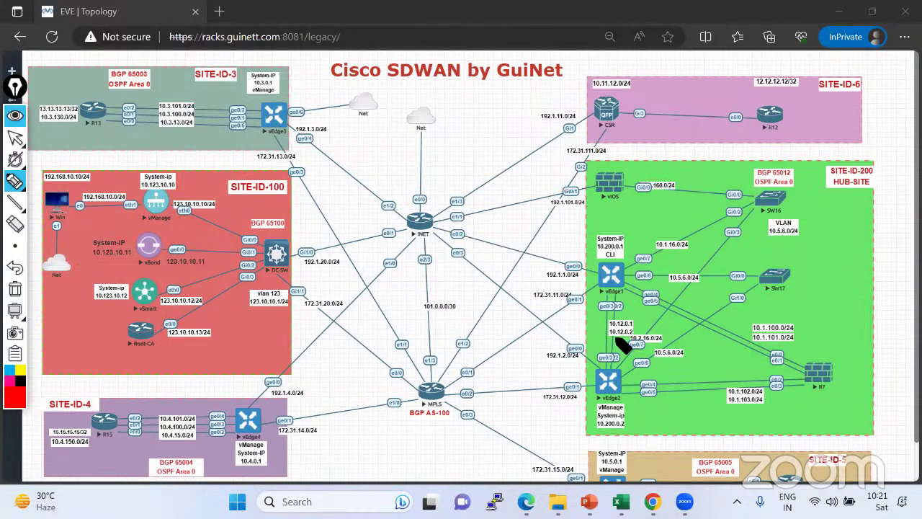
mouse_move(292, 107)
mouse_down()
mouse_move(256, 127)
mouse_move(288, 144)
mouse_up()
mouse_move(108, 114)
mouse_down()
mouse_move(255, 113)
mouse_move(74, 104)
mouse_move(108, 96)
mouse_move(87, 122)
mouse_move(101, 121)
mouse_up()
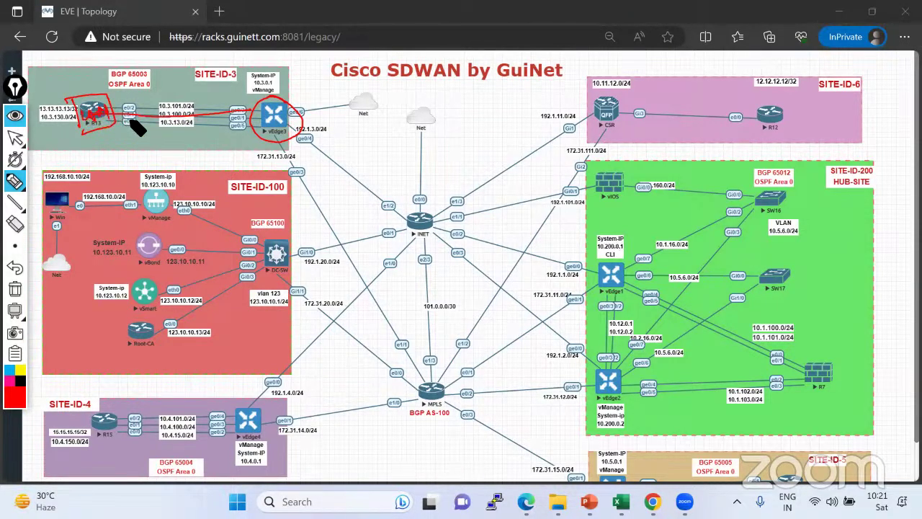
drag(165, 105, 191, 85)
drag(178, 130, 180, 147)
drag(212, 86, 247, 71)
drag(204, 119, 241, 101)
mouse_move(194, 142)
mouse_down()
mouse_move(194, 152)
mouse_move(219, 148)
mouse_up()
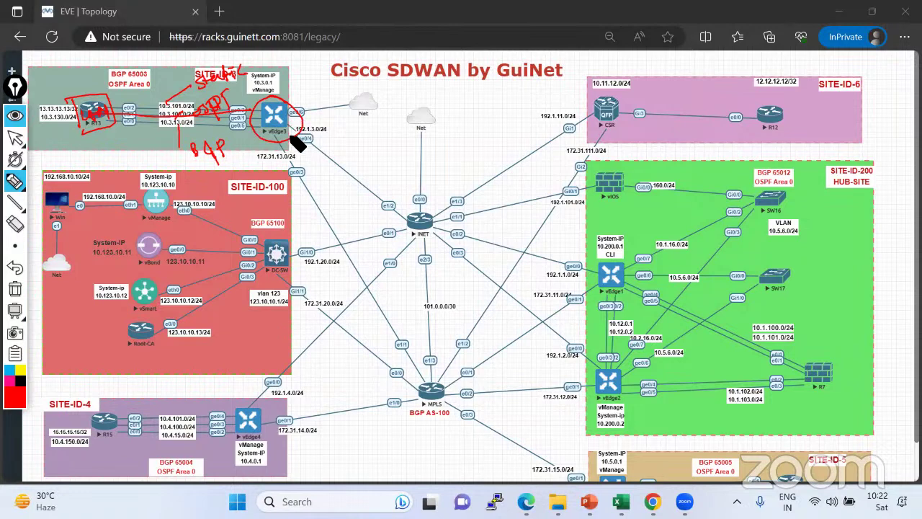
Write 'Int' and 'mpls' by vEdge3's links, circle INET and MPLS, then wipe all ink.
drag(349, 158, 366, 156)
drag(358, 148, 369, 147)
drag(317, 191, 336, 191)
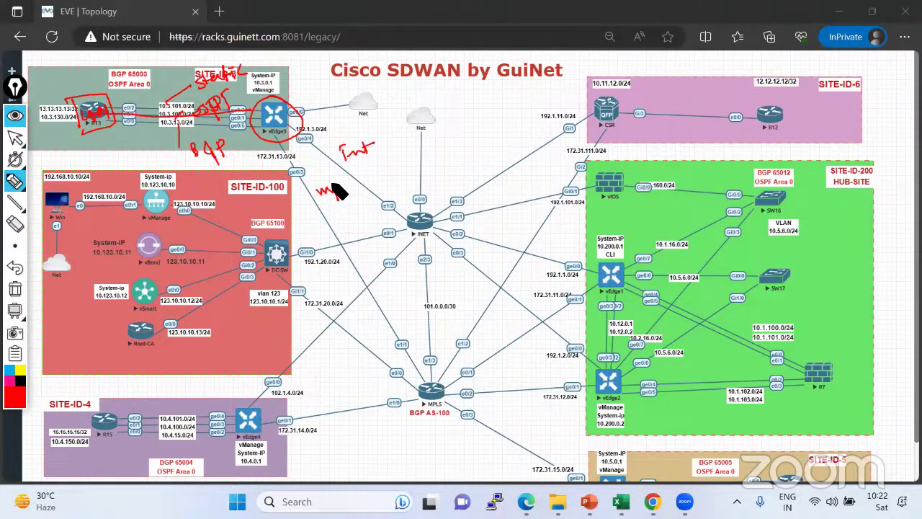
drag(431, 207, 436, 246)
mouse_move(426, 359)
mouse_down()
mouse_move(449, 372)
mouse_move(427, 360)
mouse_up()
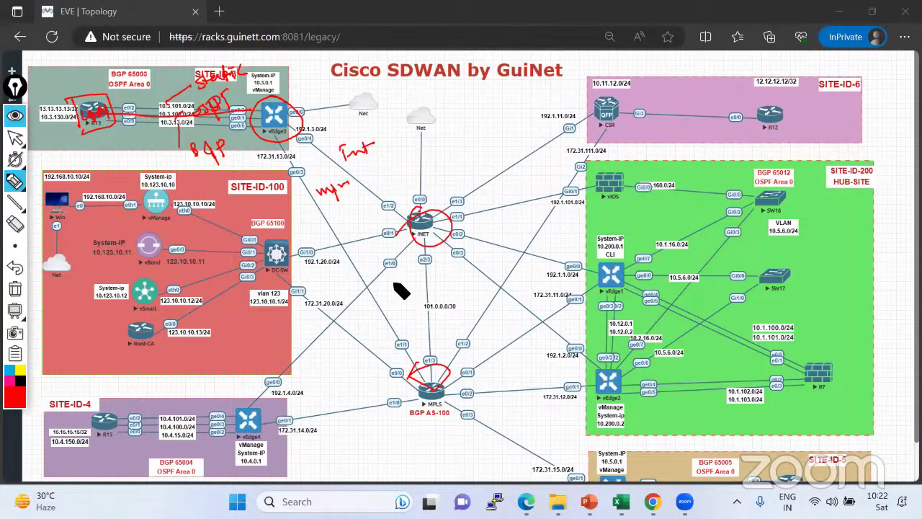
click(15, 288)
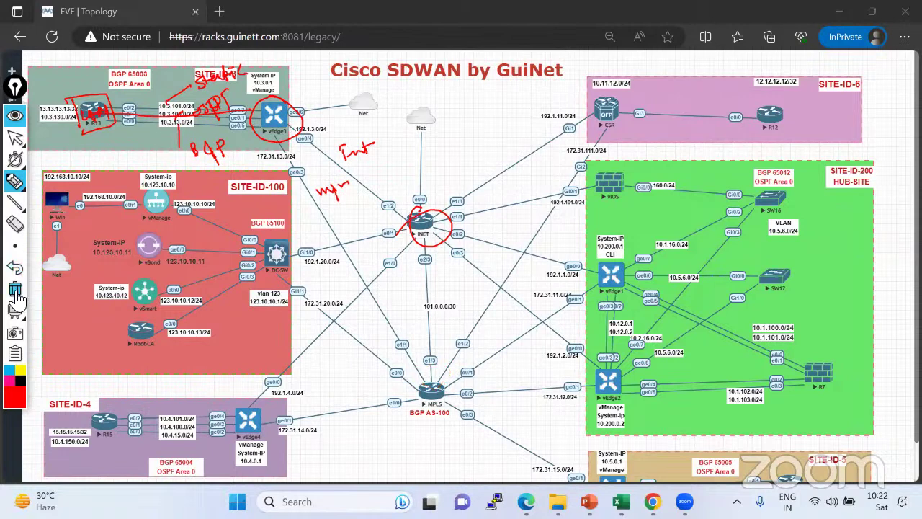
click(14, 137)
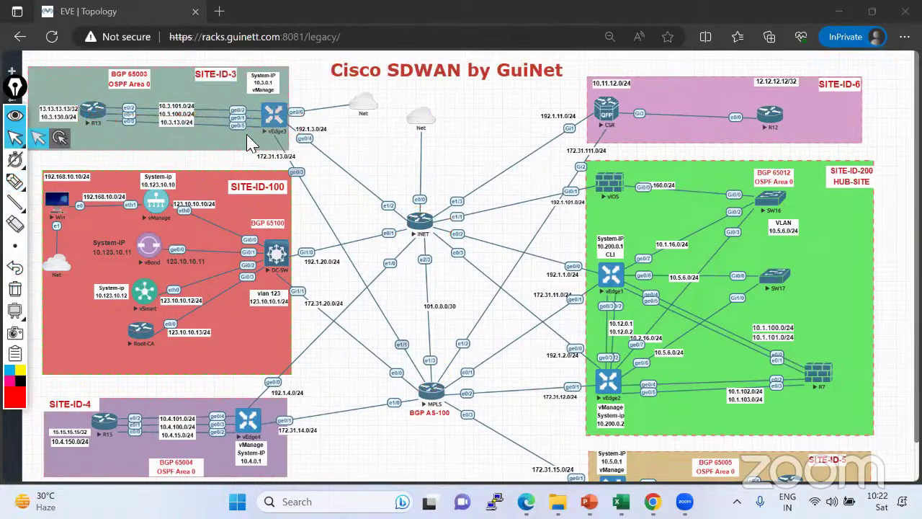
Write 'C Edge' by the CSR, draw its line to R12, circle Gi1, then clear the ink.
click(14, 180)
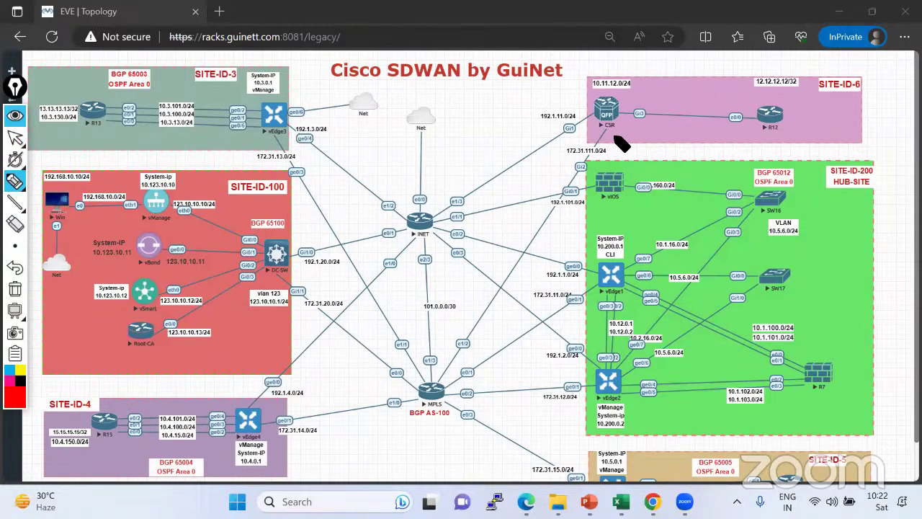
mouse_move(637, 137)
mouse_down()
mouse_move(664, 128)
mouse_move(638, 121)
mouse_move(637, 154)
mouse_move(683, 134)
mouse_move(666, 134)
mouse_up()
drag(638, 112, 751, 114)
mouse_move(605, 115)
mouse_down()
mouse_move(572, 123)
mouse_move(572, 136)
mouse_move(599, 123)
mouse_move(583, 172)
mouse_move(609, 138)
mouse_up()
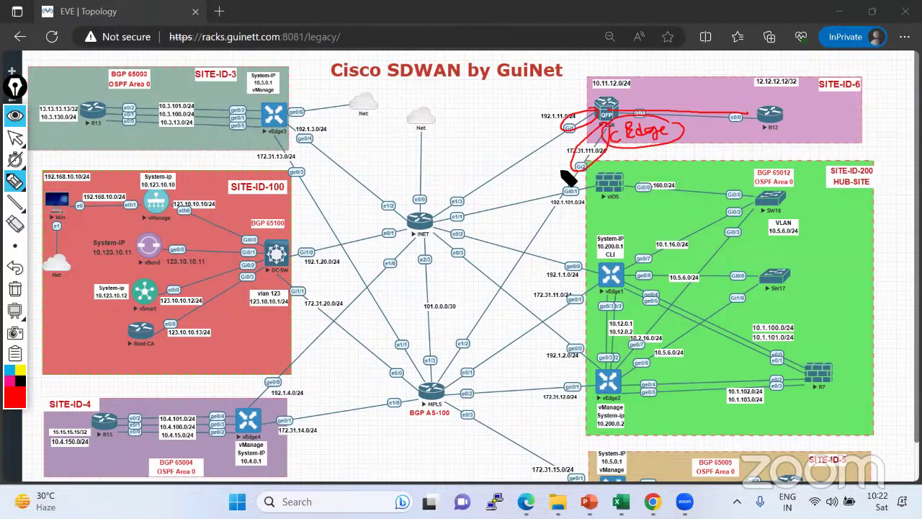
mouse_move(603, 127)
mouse_down()
mouse_move(610, 108)
mouse_move(625, 103)
mouse_up()
click(15, 223)
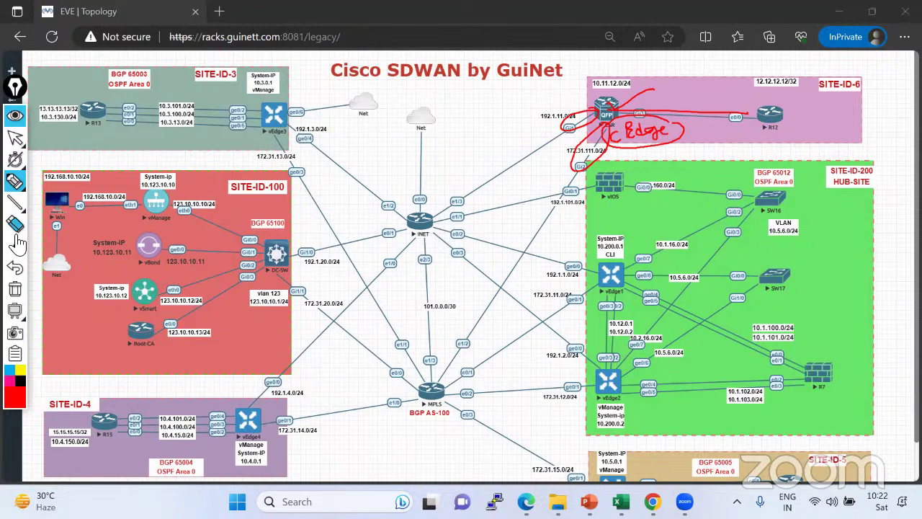
click(16, 289)
click(14, 137)
Scroll down and trace vEdge4's links to INET and MPLS and R15's links into vEdge4.
scroll(650, 244, down, 2)
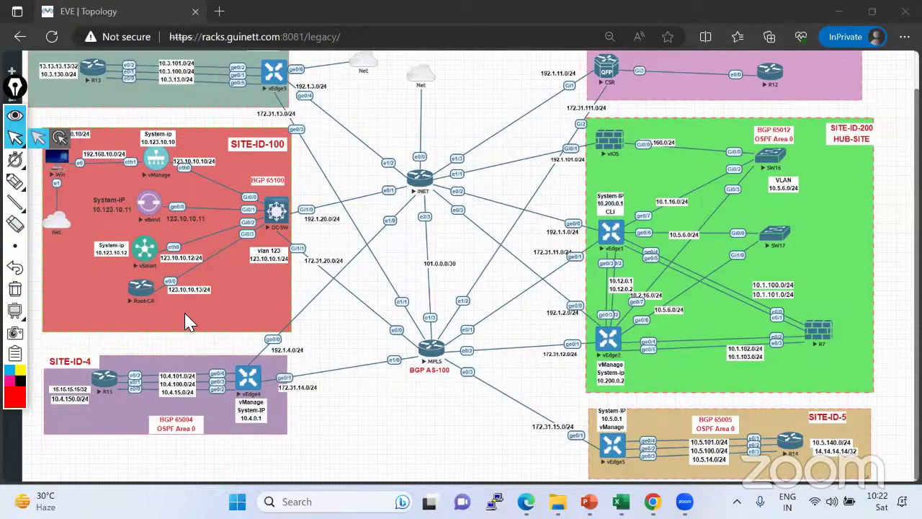
click(15, 180)
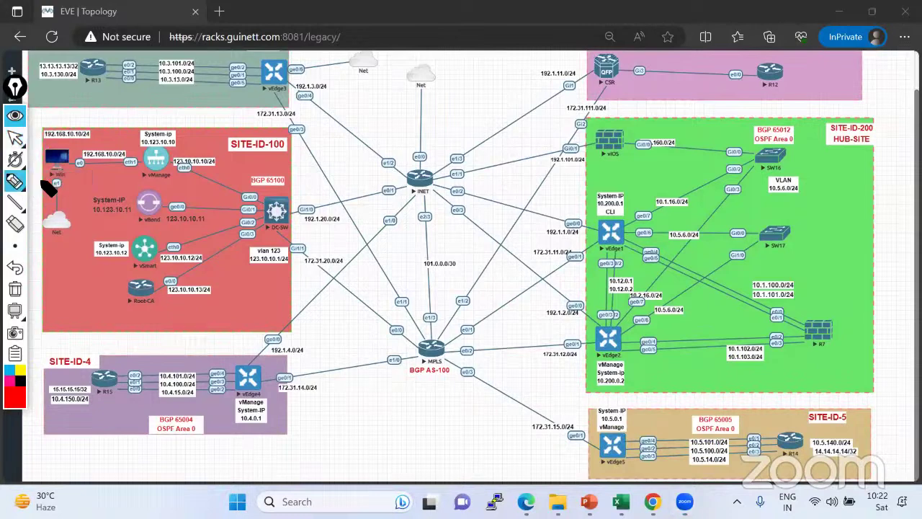
drag(286, 74, 295, 67)
drag(249, 366, 415, 191)
drag(258, 382, 425, 346)
drag(122, 376, 232, 373)
drag(126, 394, 216, 391)
drag(148, 414, 218, 396)
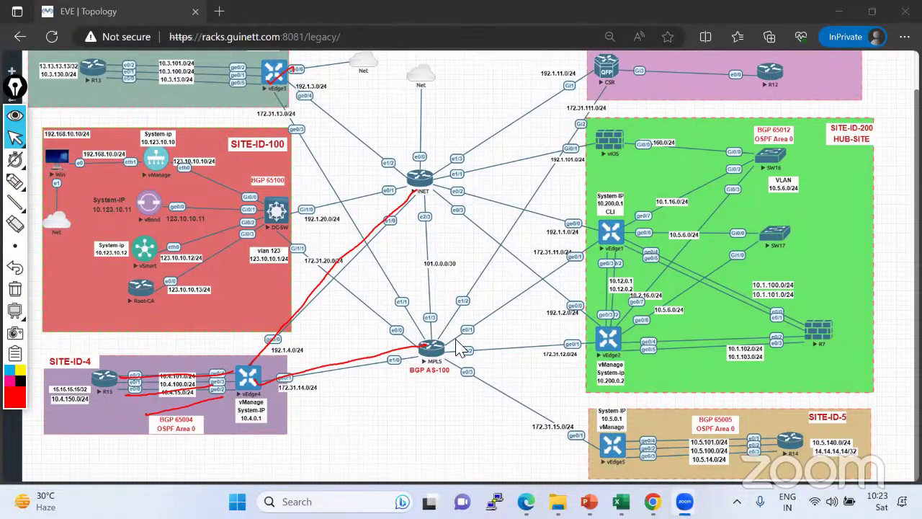
Trace MPLS to vEdge5's circled ge0/1 and vEdge5's three links to R14, then clear the ink.
click(14, 181)
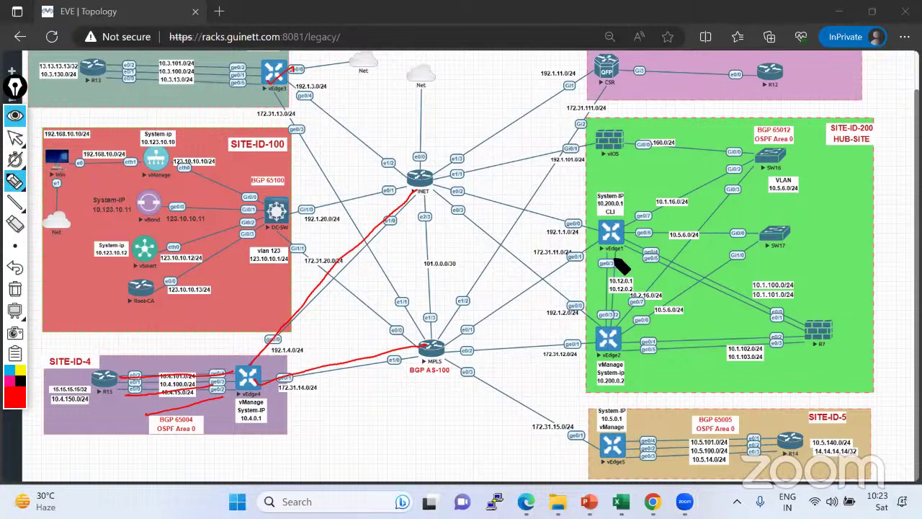
mouse_move(576, 424)
mouse_down()
mouse_move(574, 449)
mouse_move(569, 427)
mouse_up()
drag(440, 355, 563, 431)
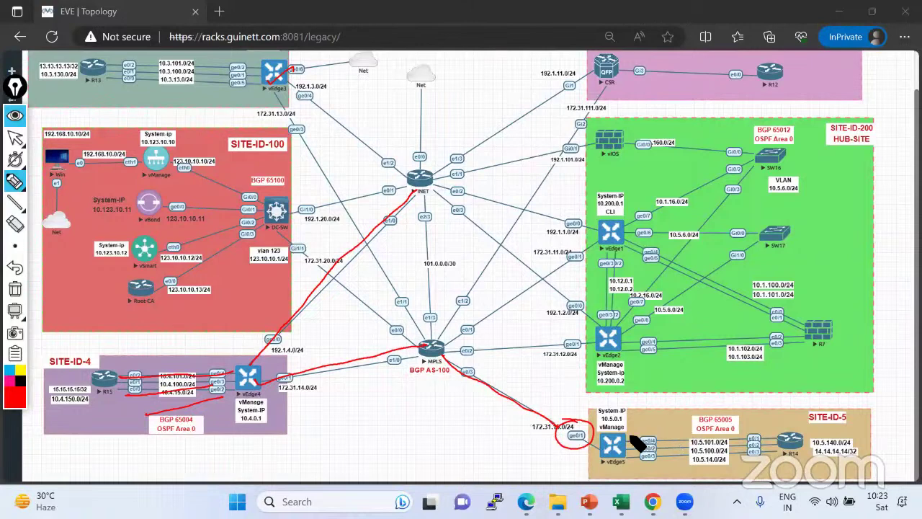
mouse_move(636, 444)
mouse_down()
mouse_move(764, 438)
mouse_move(667, 454)
mouse_move(719, 461)
mouse_move(637, 465)
mouse_move(753, 452)
mouse_move(770, 440)
mouse_move(809, 457)
mouse_move(799, 455)
mouse_up()
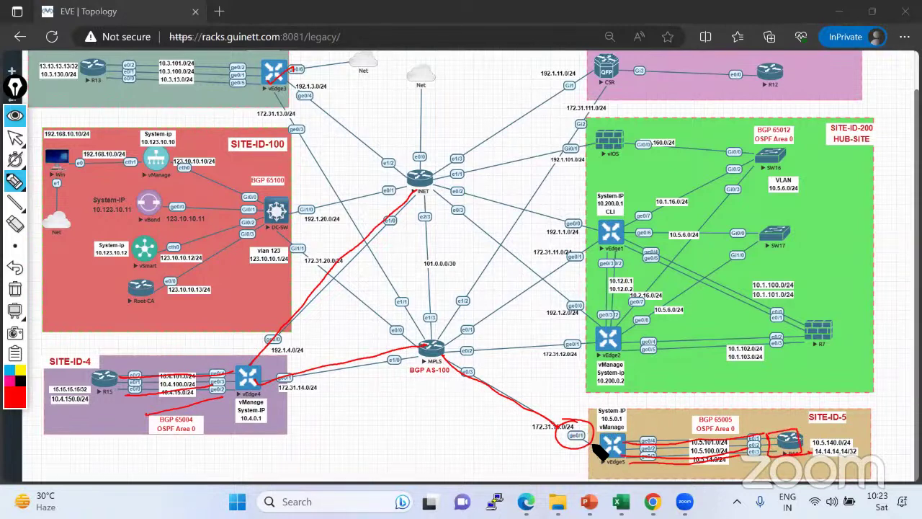
mouse_move(547, 403)
mouse_down()
mouse_move(553, 413)
mouse_move(564, 394)
mouse_up()
click(15, 137)
click(14, 288)
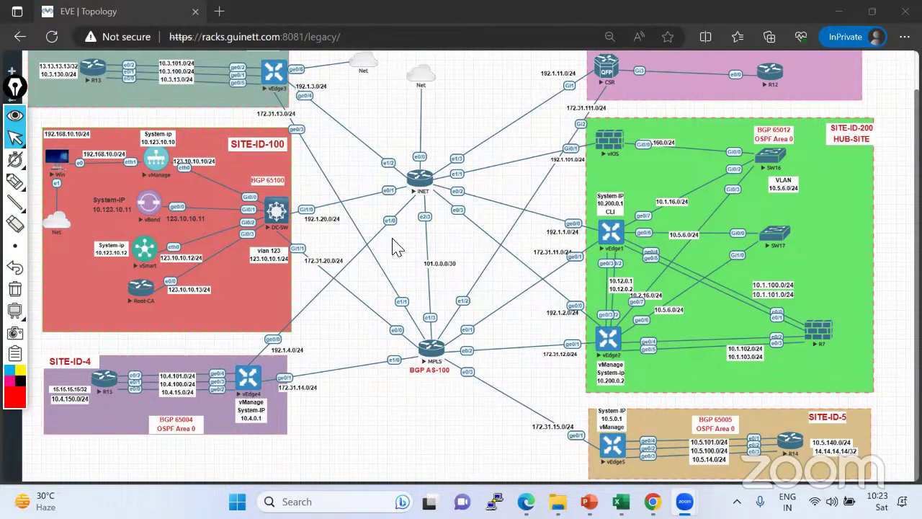
scroll(398, 249, up, 2)
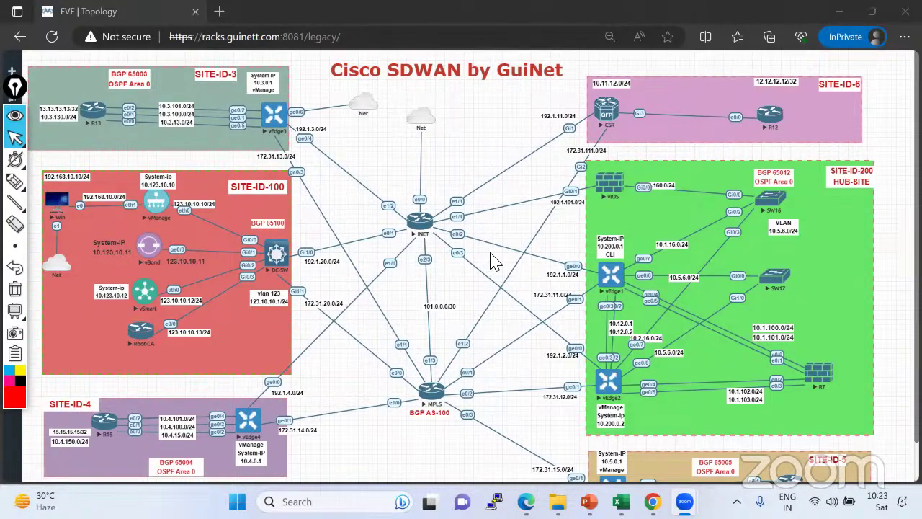
click(15, 180)
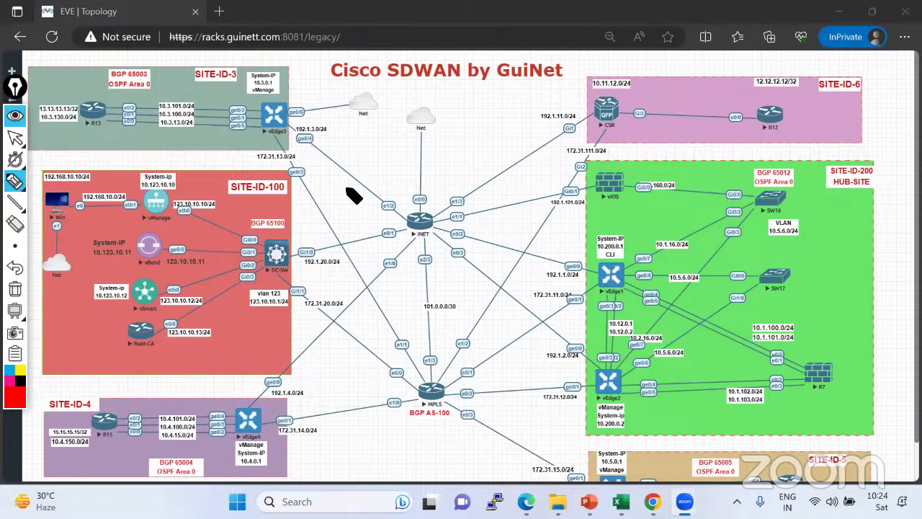
click(15, 182)
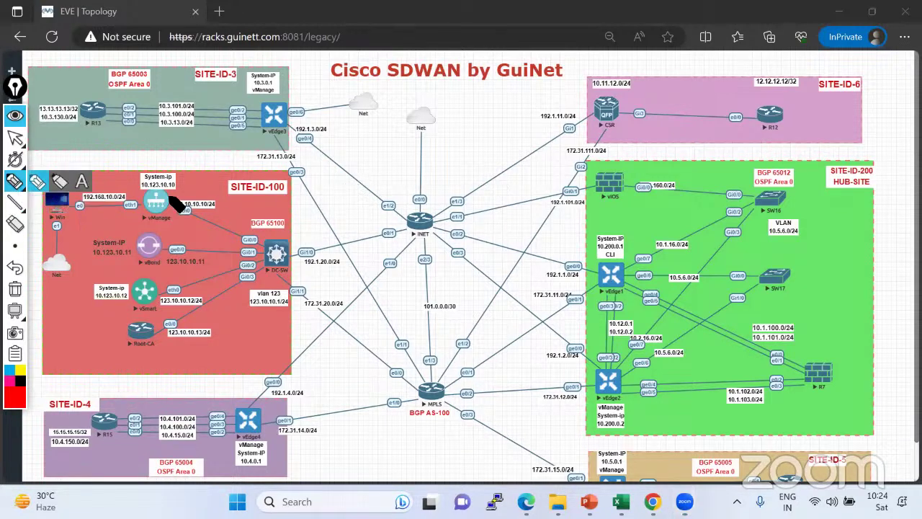
click(37, 183)
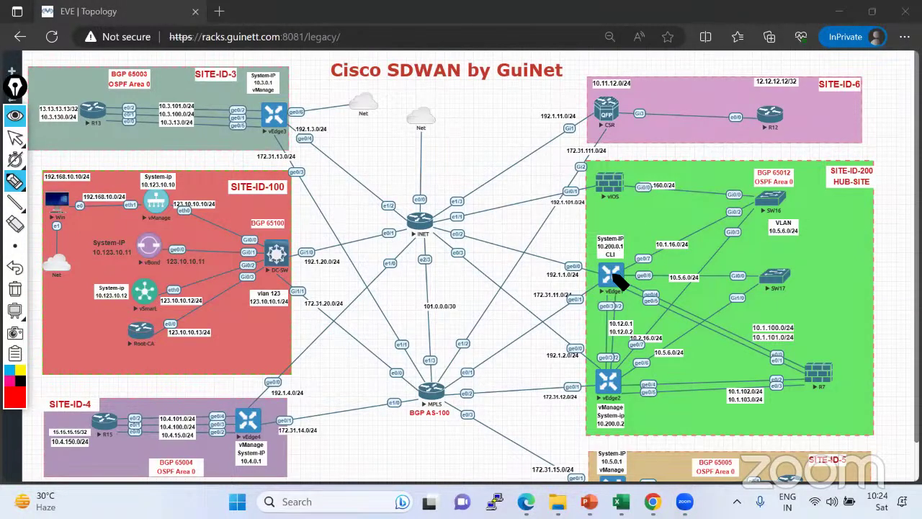
drag(611, 272, 609, 265)
drag(164, 203, 229, 160)
drag(193, 193, 242, 167)
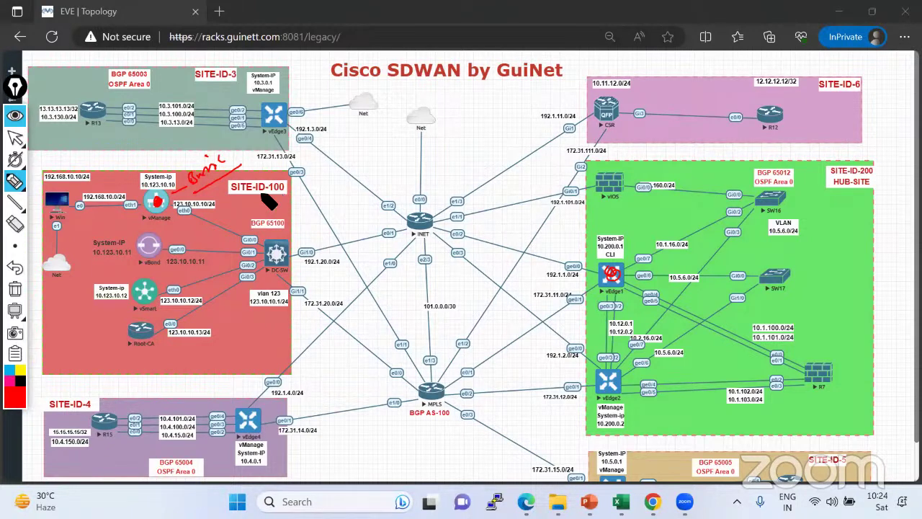
mouse_move(250, 201)
mouse_down()
mouse_move(258, 213)
mouse_move(272, 209)
mouse_move(294, 180)
mouse_move(232, 209)
mouse_move(266, 189)
mouse_up()
click(309, 221)
mouse_move(310, 216)
mouse_down()
mouse_move(311, 228)
mouse_move(328, 205)
mouse_up()
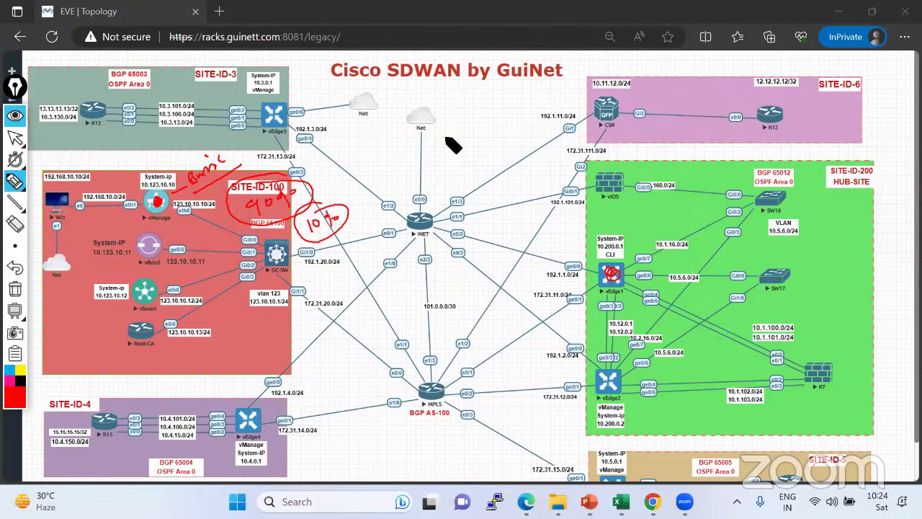
click(15, 288)
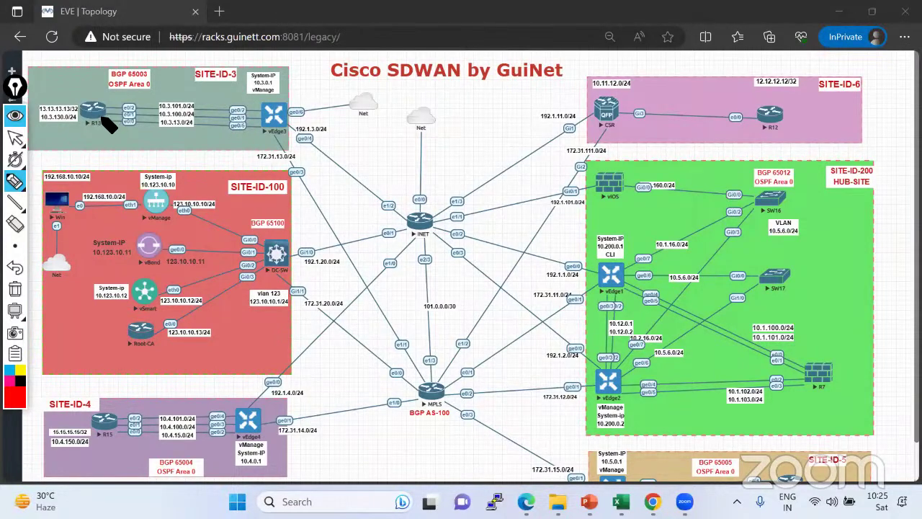
mouse_move(105, 120)
mouse_down()
mouse_move(252, 122)
mouse_move(115, 111)
mouse_move(257, 109)
mouse_move(115, 116)
mouse_move(277, 113)
mouse_move(267, 117)
mouse_move(294, 123)
mouse_move(276, 115)
mouse_move(259, 141)
mouse_move(259, 125)
mouse_move(308, 132)
mouse_move(278, 148)
mouse_move(259, 137)
mouse_up()
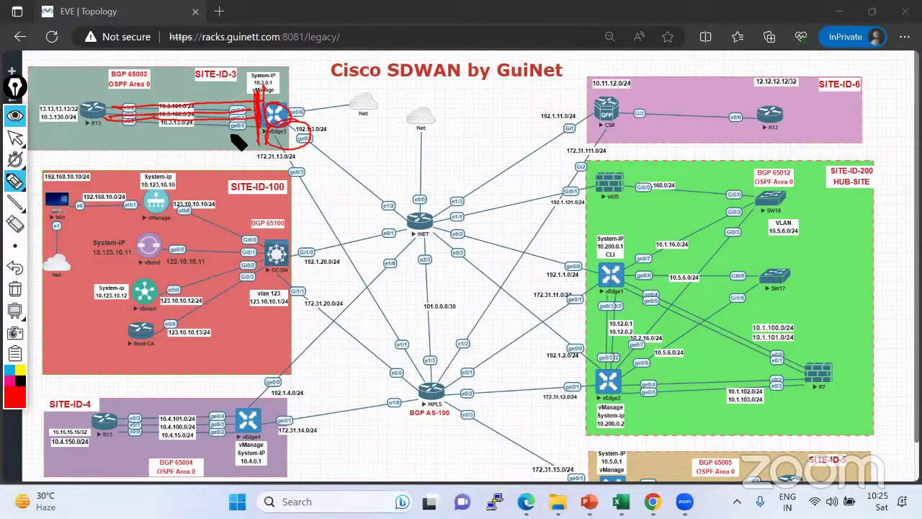
click(14, 137)
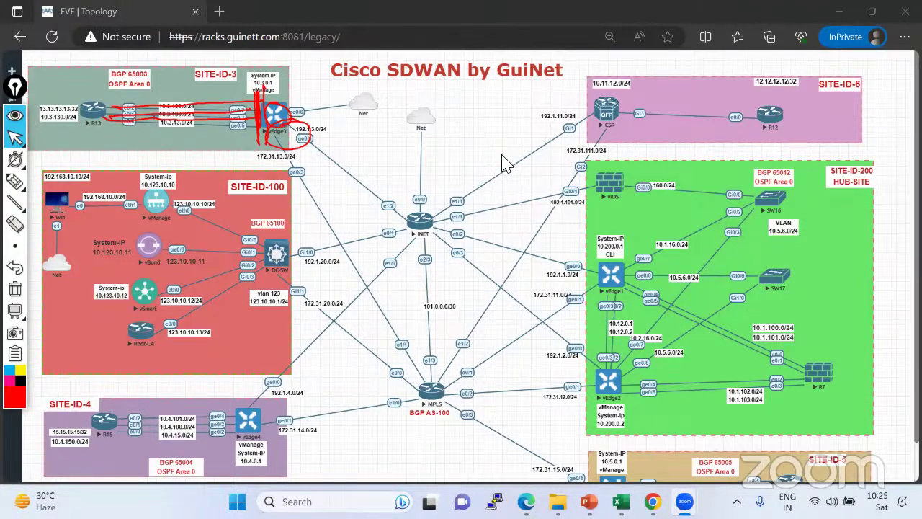
click(18, 291)
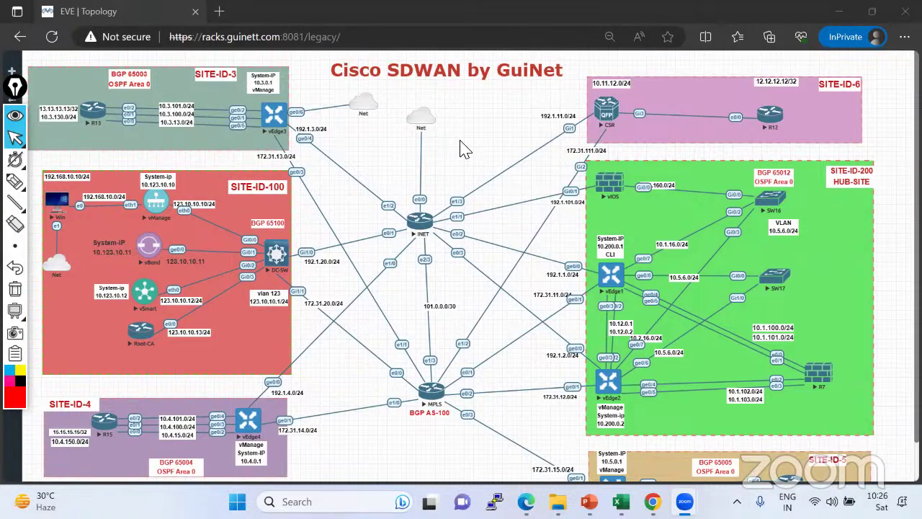
click(353, 195)
mouse_move(14, 181)
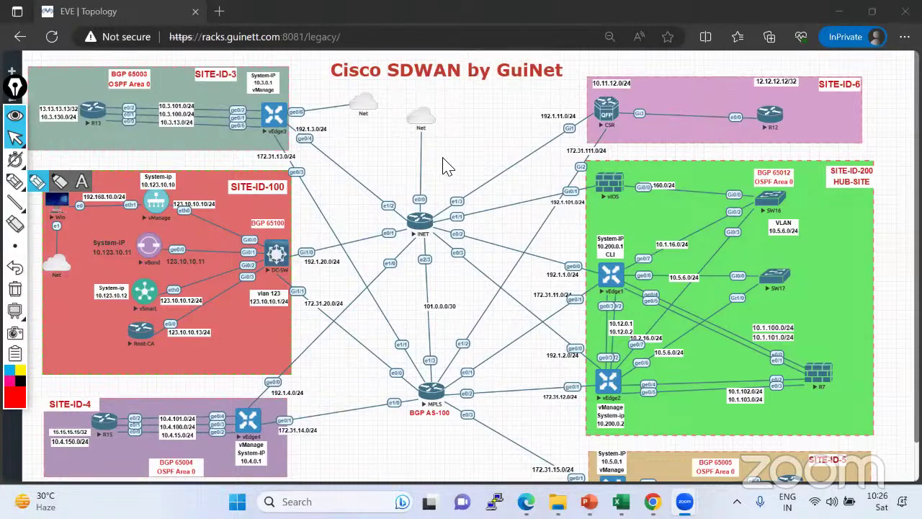
click(37, 181)
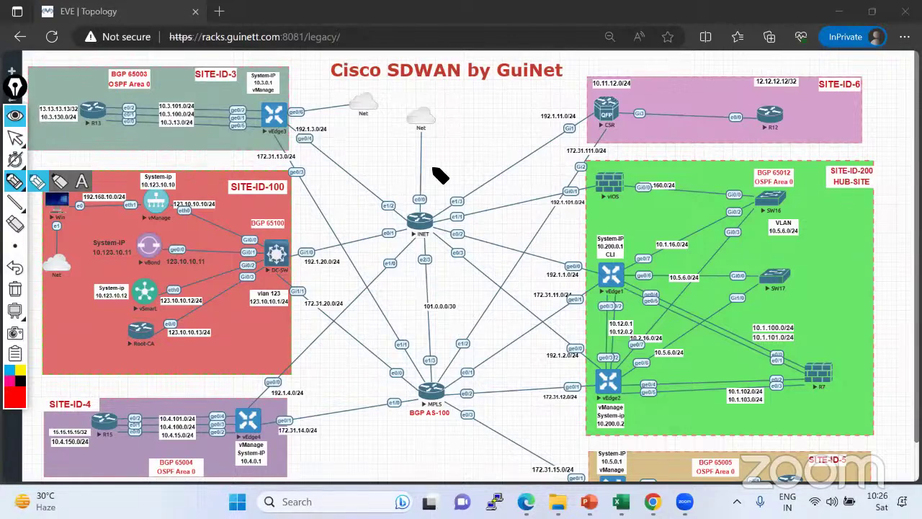
drag(475, 133, 563, 114)
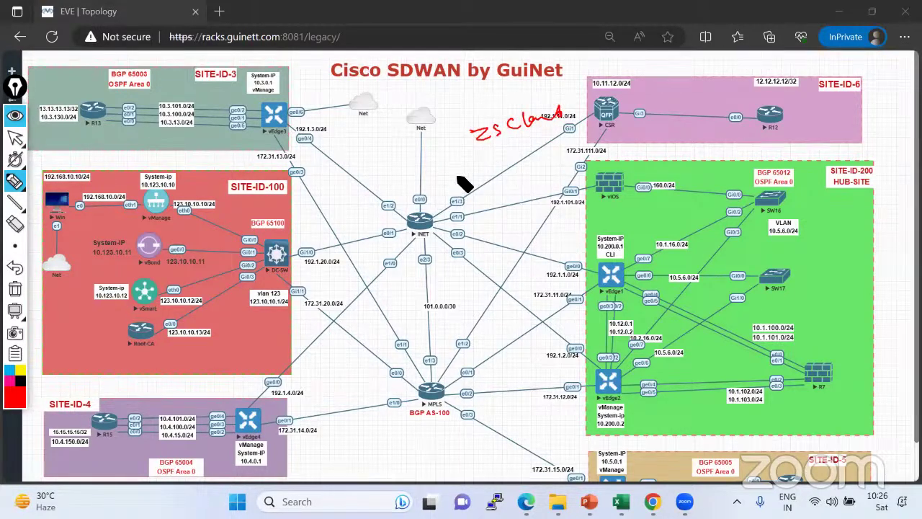
drag(458, 159, 459, 177)
mouse_move(464, 169)
mouse_down()
mouse_move(525, 154)
mouse_move(519, 164)
mouse_move(548, 164)
mouse_up()
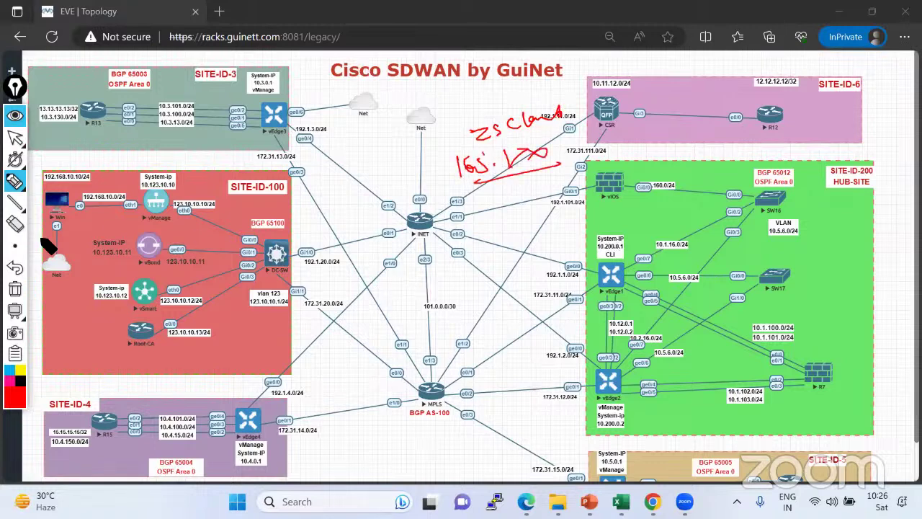
click(14, 288)
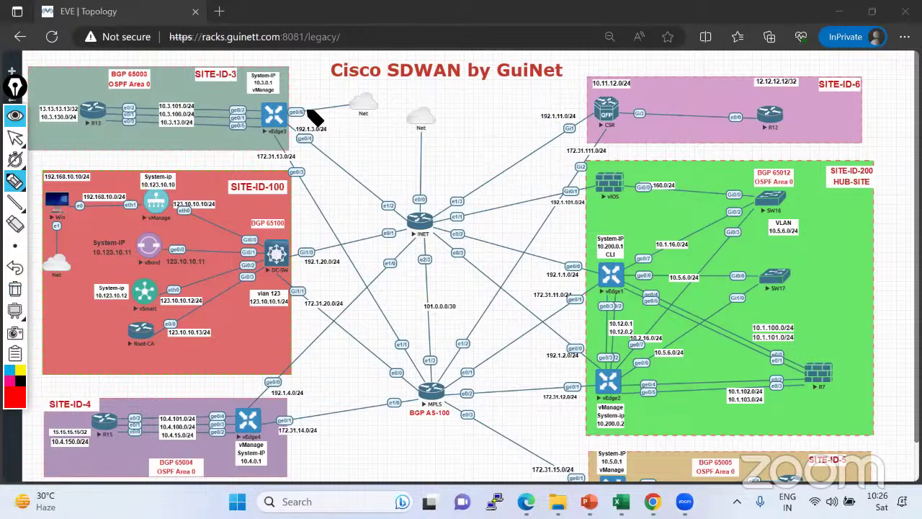
drag(290, 112, 364, 80)
mouse_move(295, 116)
mouse_down()
mouse_move(428, 75)
mouse_move(444, 61)
mouse_move(468, 88)
mouse_move(441, 53)
mouse_up()
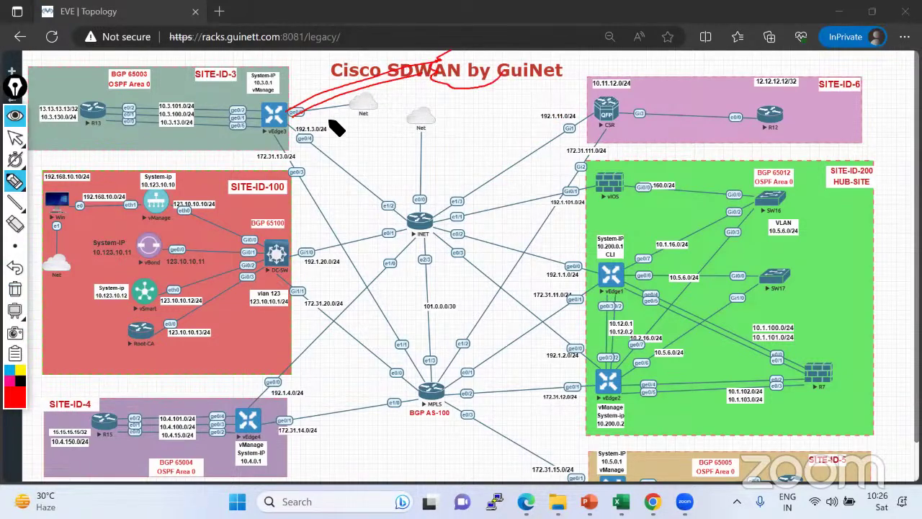
drag(123, 106, 301, 115)
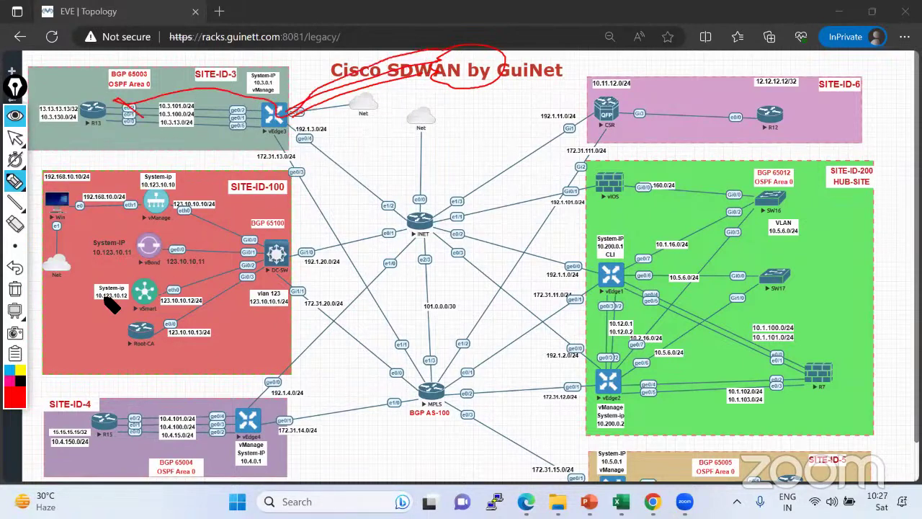
click(16, 289)
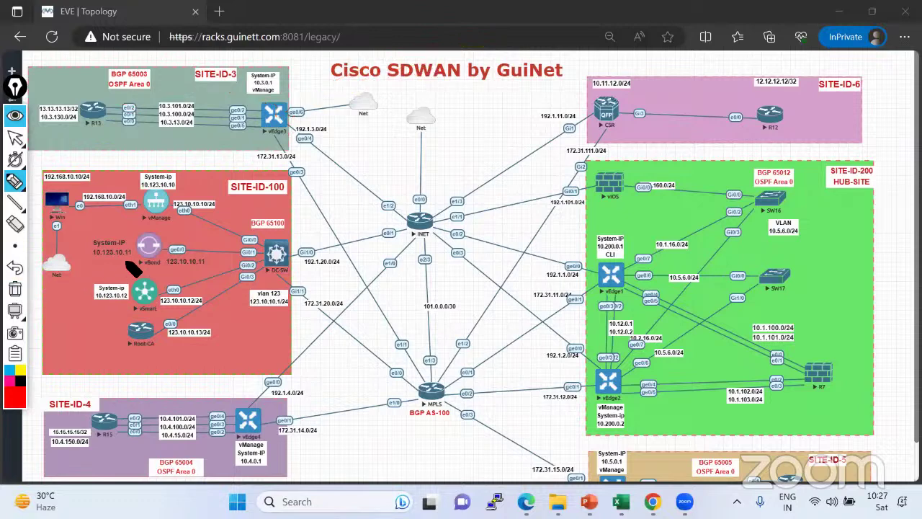
With the pen, circle the Win node, write MGMT beside it and draw a line toward vManage.
click(14, 136)
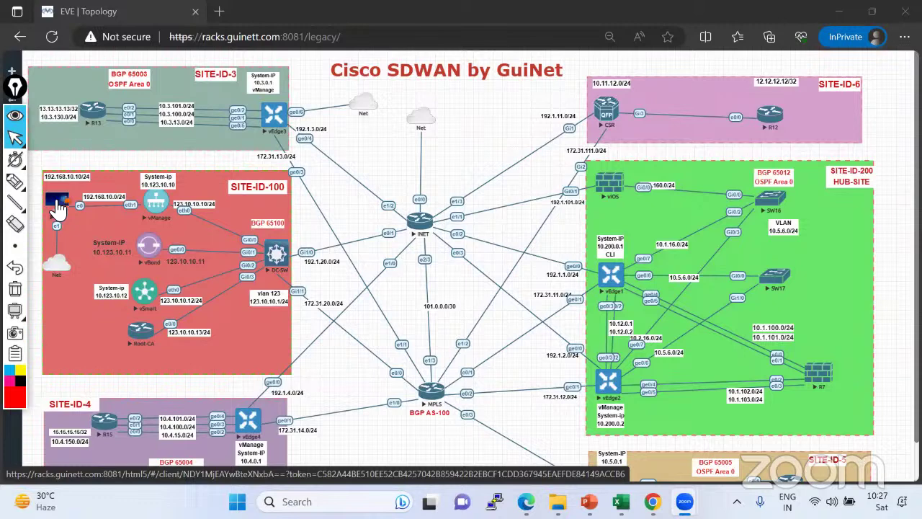
click(14, 181)
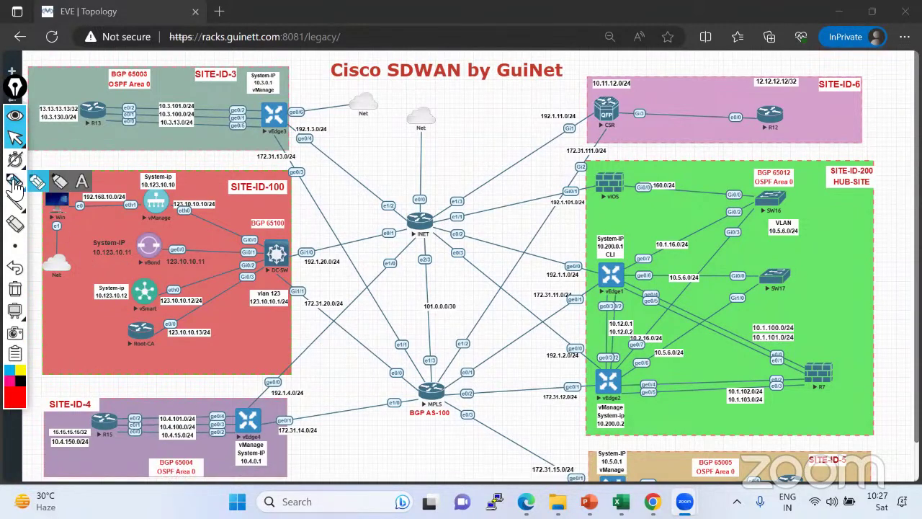
click(48, 184)
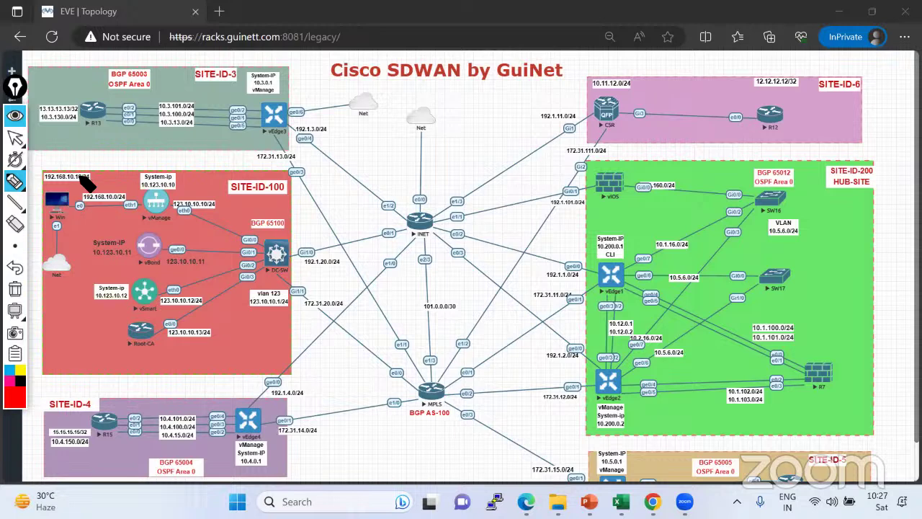
mouse_move(68, 192)
mouse_down()
mouse_move(46, 196)
mouse_move(50, 215)
mouse_move(74, 206)
mouse_move(68, 190)
mouse_up()
drag(67, 208, 87, 227)
drag(72, 235, 147, 200)
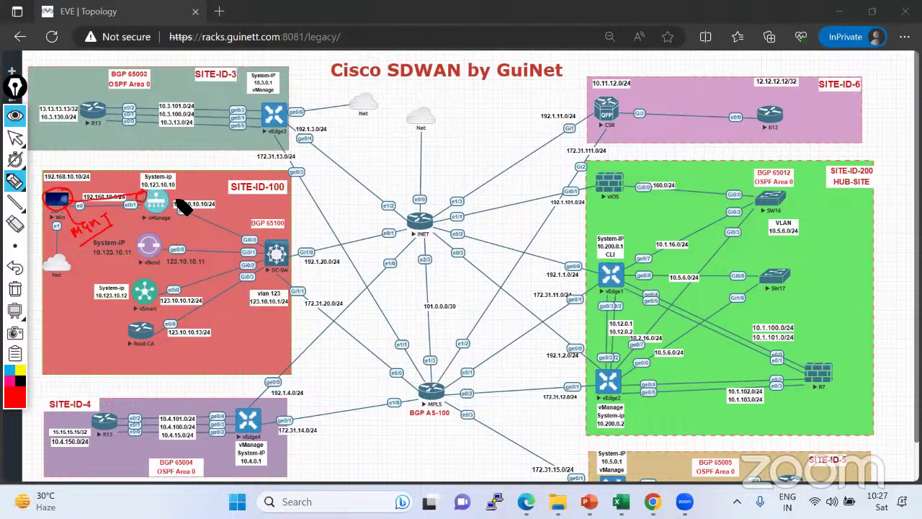
drag(171, 191, 200, 176)
click(14, 202)
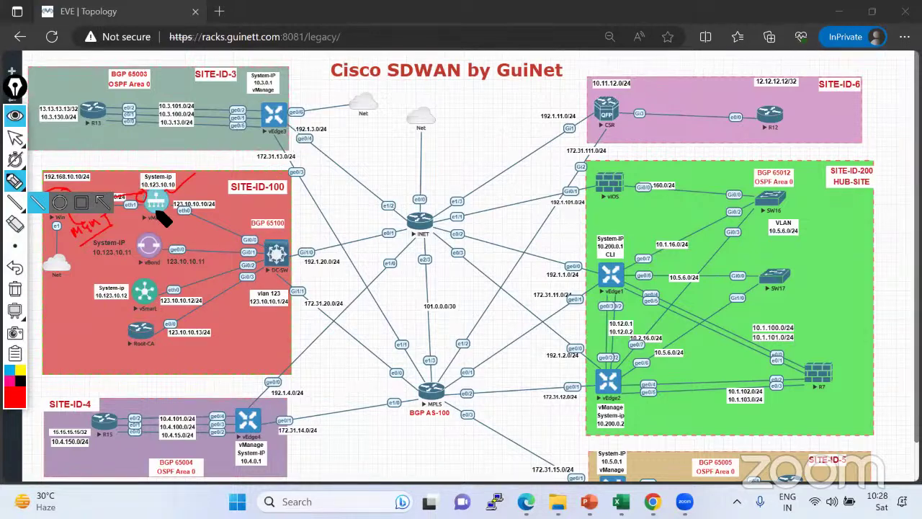
click(14, 180)
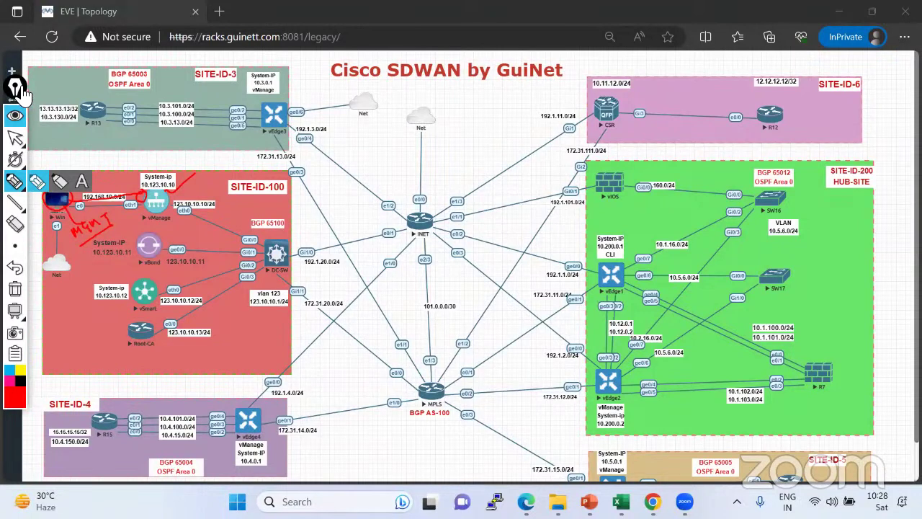
Move the annotation toolbar to the right edge and erase the old marks around Win and vManage.
mouse_move(22, 90)
mouse_down()
mouse_move(875, 144)
mouse_move(833, 210)
mouse_up()
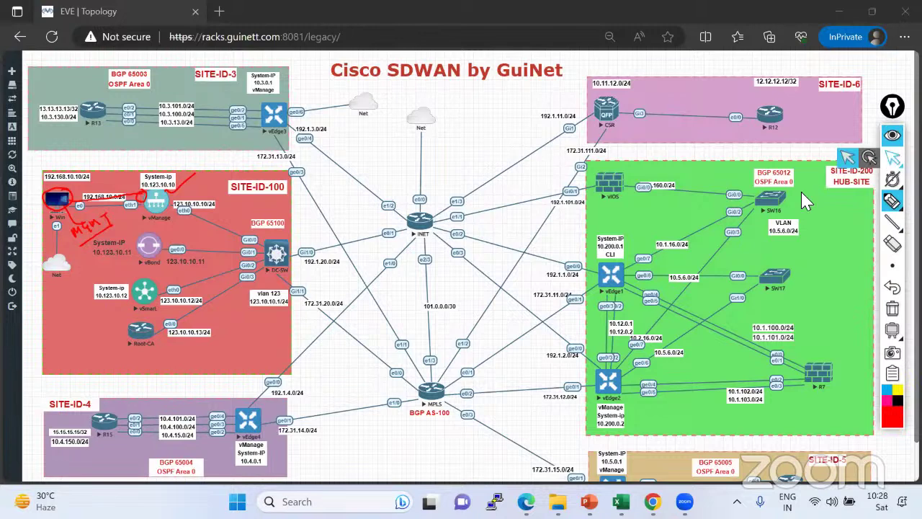
click(892, 157)
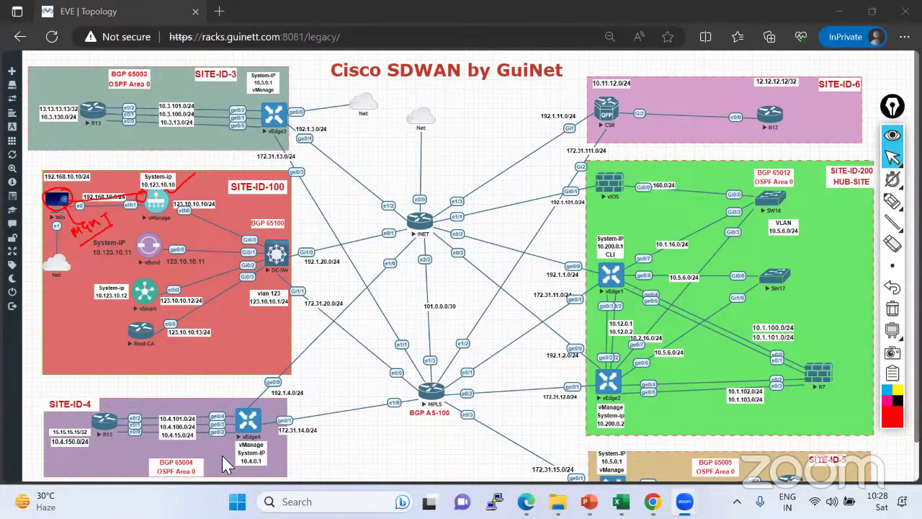
click(892, 309)
click(892, 202)
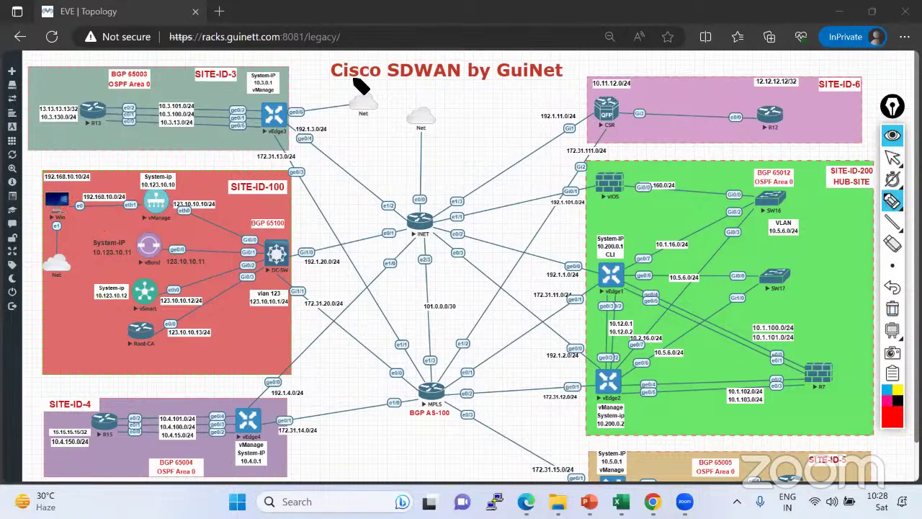
Draw Win's e1 line down to the Net cloud with an Internet note and its e0 line to vManage, then clear.
mouse_move(62, 210)
mouse_down()
mouse_move(63, 266)
mouse_move(49, 258)
mouse_move(43, 277)
mouse_move(56, 286)
mouse_move(74, 272)
mouse_move(68, 259)
mouse_move(54, 290)
mouse_move(47, 286)
mouse_move(88, 278)
mouse_move(95, 264)
mouse_up()
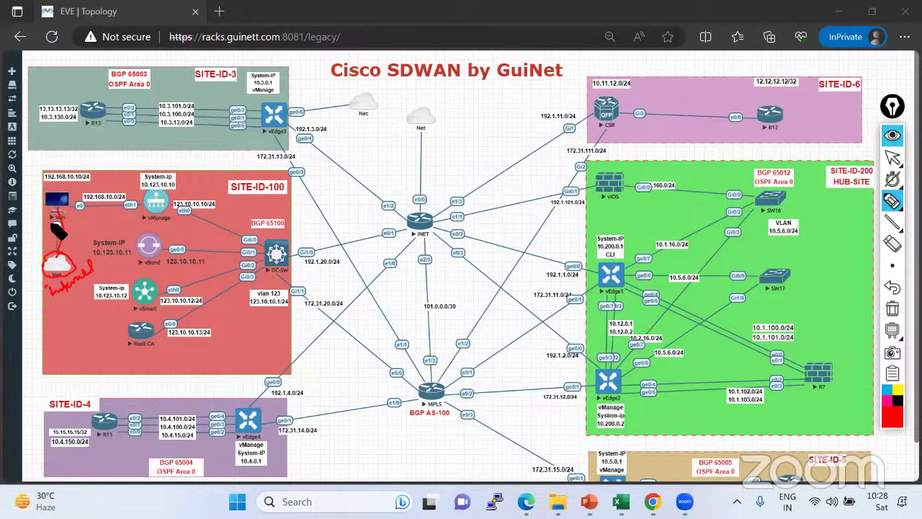
mouse_move(56, 223)
mouse_down()
mouse_move(61, 251)
mouse_move(53, 213)
mouse_up()
mouse_move(79, 289)
mouse_down()
mouse_move(74, 310)
mouse_move(108, 288)
mouse_move(101, 311)
mouse_move(110, 286)
mouse_up()
drag(65, 218, 69, 273)
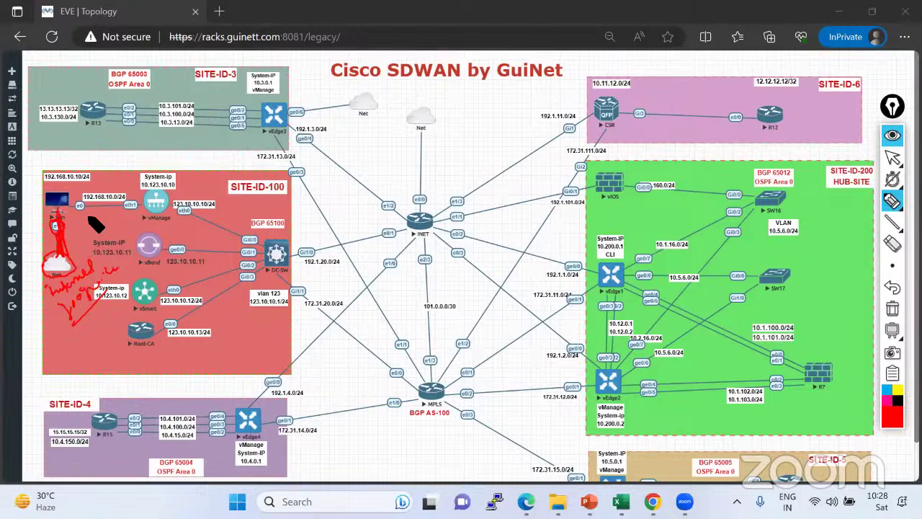
drag(76, 206, 149, 201)
click(892, 309)
Sketch the PC's e1 link to the Net cloud and vManage again, then clear it.
mouse_move(52, 220)
mouse_down()
mouse_move(47, 228)
mouse_move(61, 223)
mouse_move(59, 260)
mouse_up()
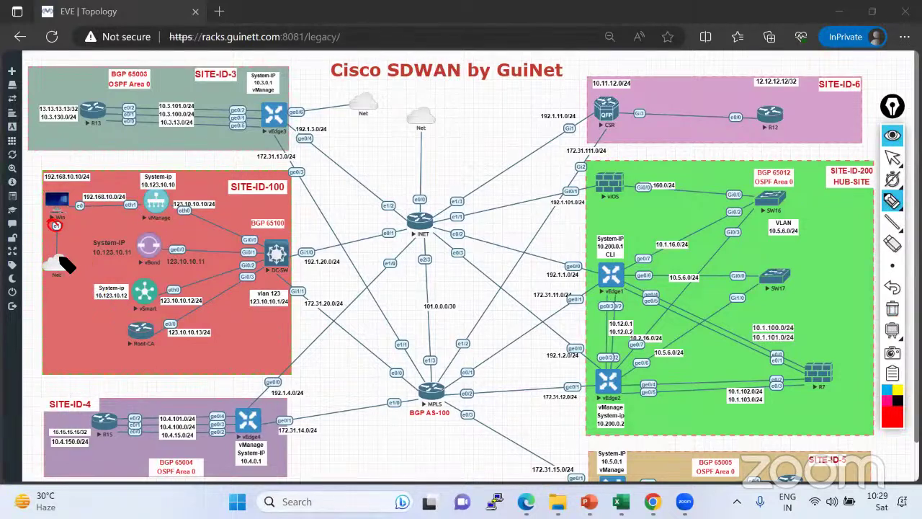
drag(72, 198, 142, 195)
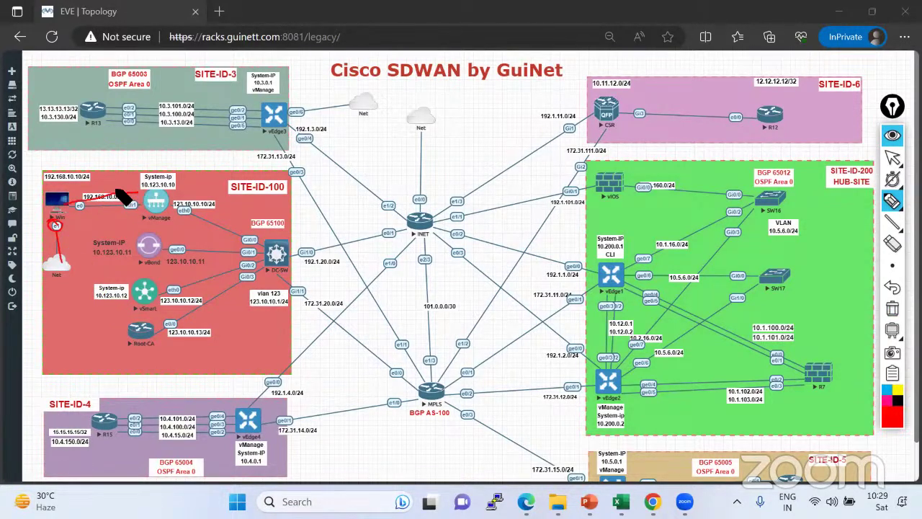
click(893, 308)
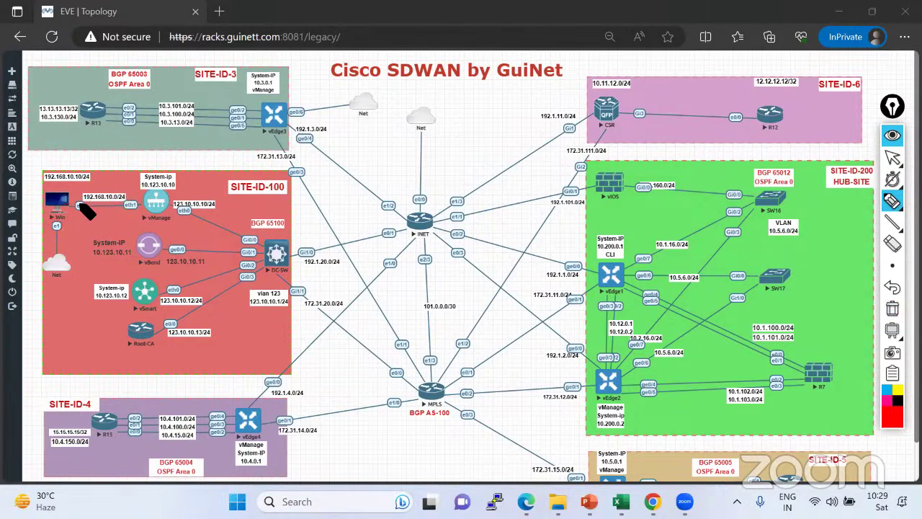
Underline 192.168.10.10/24, write DHCP and Static beside the Win PC, then wipe the ink.
drag(46, 184, 85, 184)
drag(70, 184, 78, 204)
drag(139, 213, 135, 220)
mouse_move(96, 230)
mouse_down()
mouse_move(108, 232)
mouse_move(100, 223)
mouse_up()
mouse_move(75, 154)
mouse_down()
mouse_move(79, 164)
mouse_move(82, 152)
mouse_move(111, 142)
mouse_up()
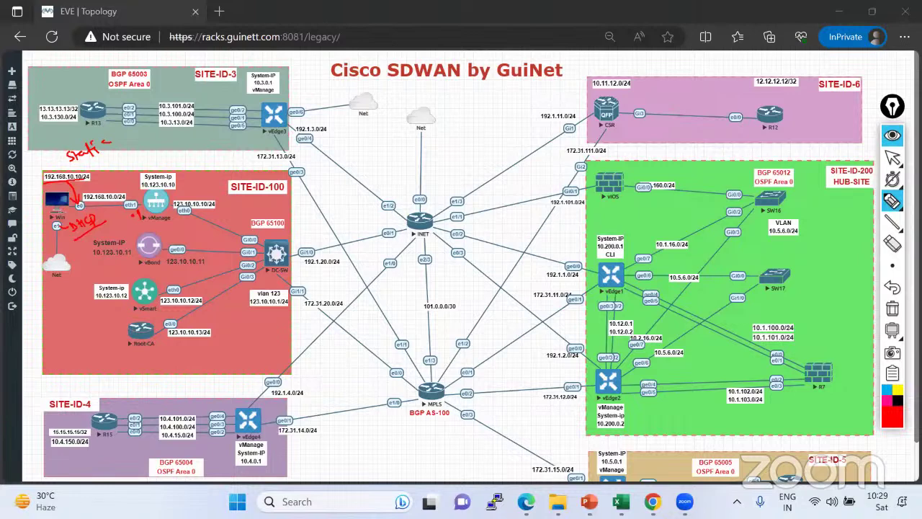
click(892, 157)
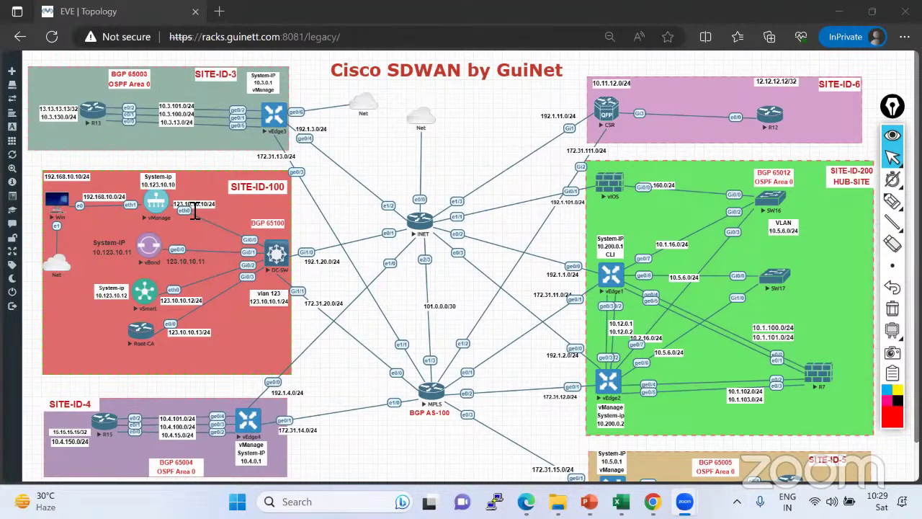
Open the Win node's console in its own tab, allowing clipboard access.
click(56, 204)
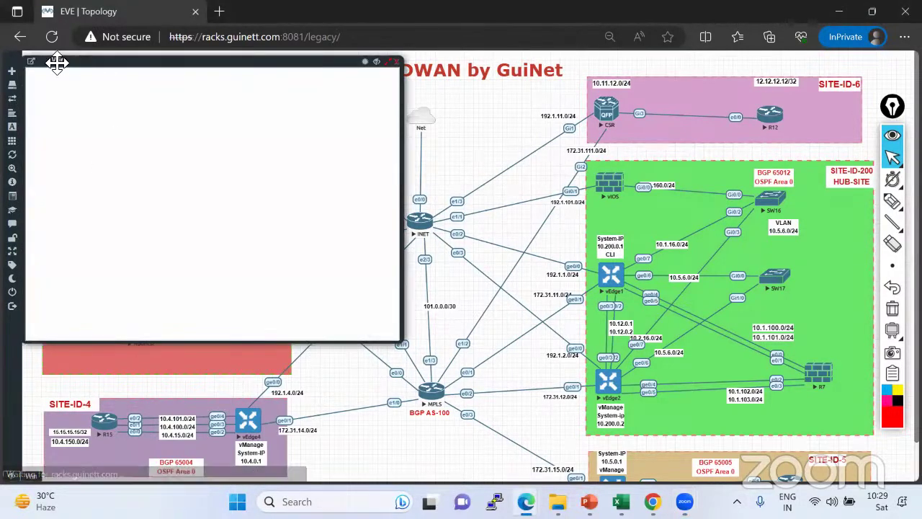
click(145, 118)
click(31, 61)
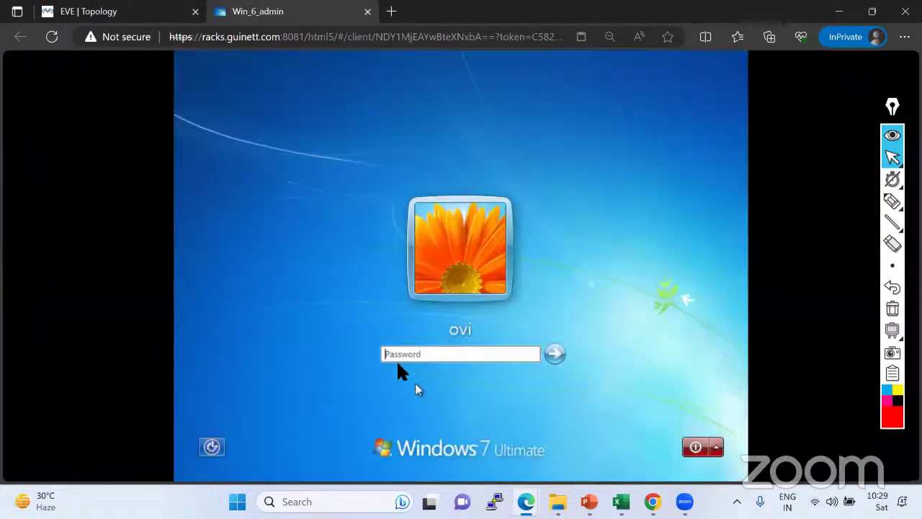
click(387, 353)
click(138, 11)
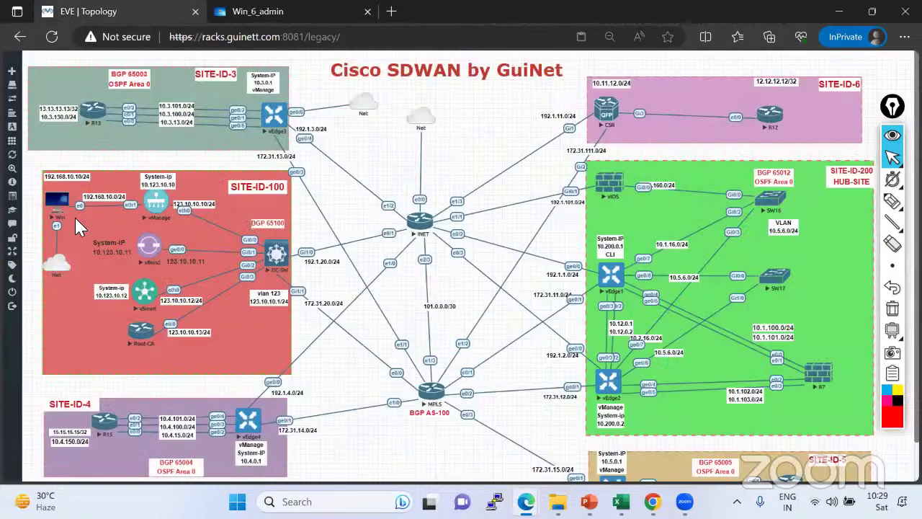
click(268, 12)
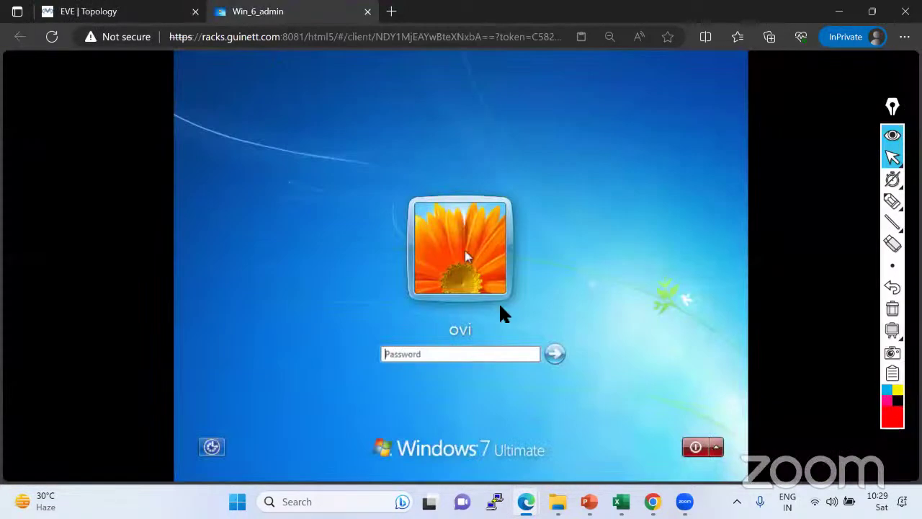
Add a stray text annotation on the login screen, then clear it and leave annotation mode.
click(891, 204)
click(869, 201)
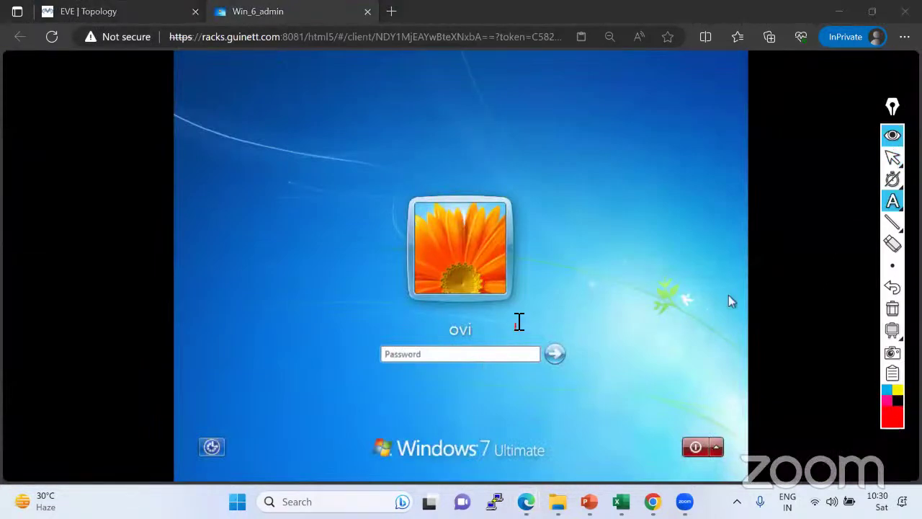
click(517, 318)
text(123)
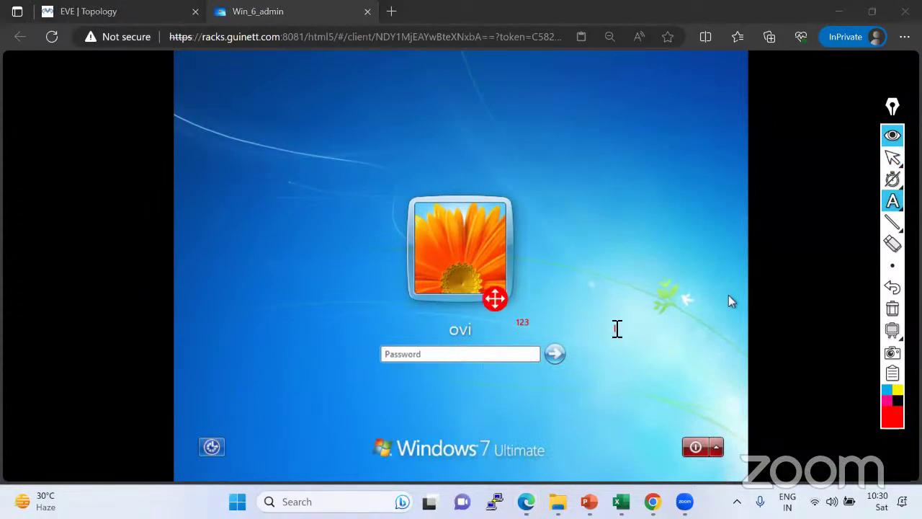
click(655, 337)
click(892, 309)
mouse_move(892, 157)
click(847, 158)
Sign in to Windows 7 and open the Resolution dropdown in the desktop's Screen Resolution settings.
click(405, 355)
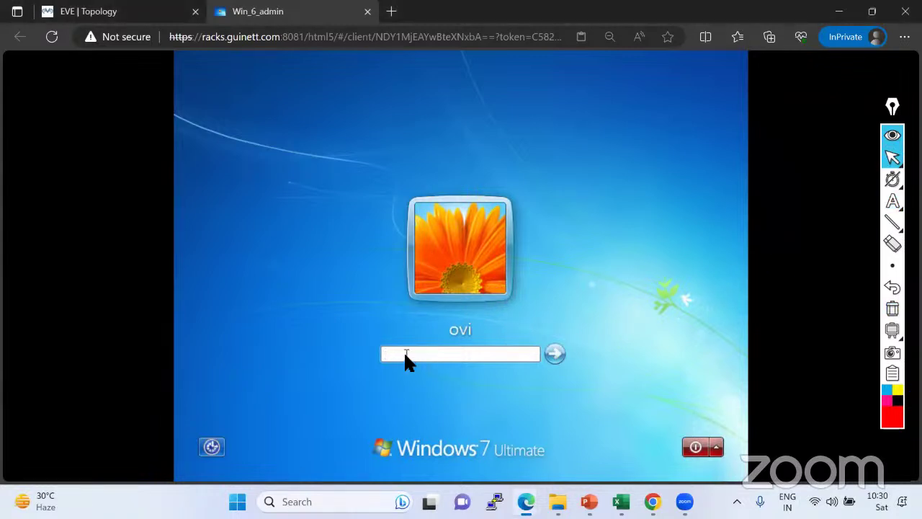
key(Return)
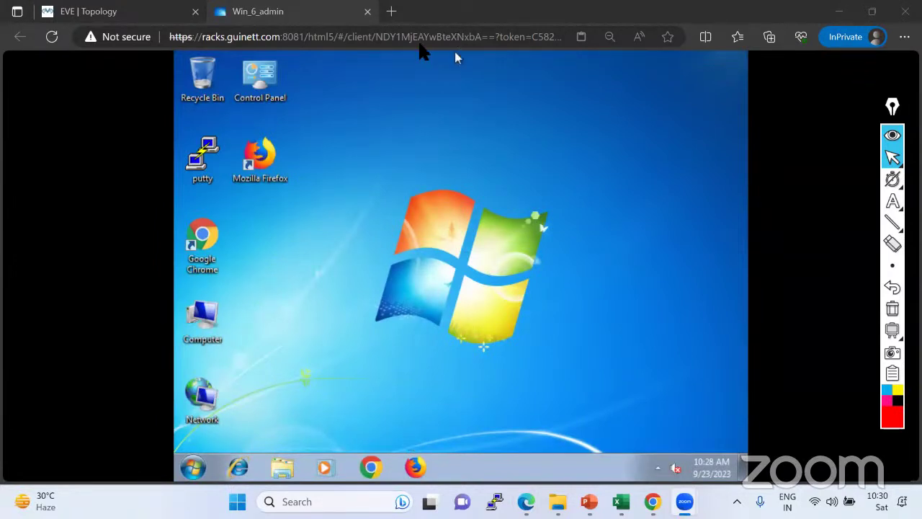
right_click(493, 172)
click(547, 290)
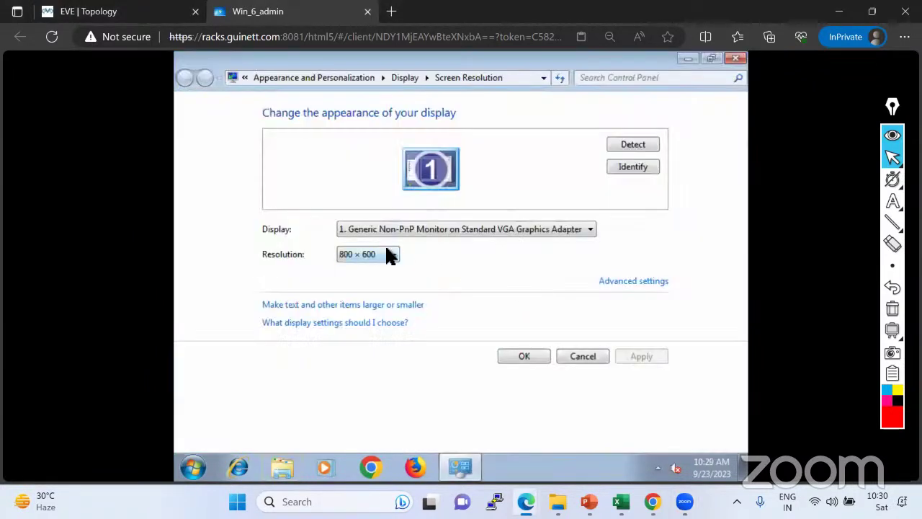
click(387, 255)
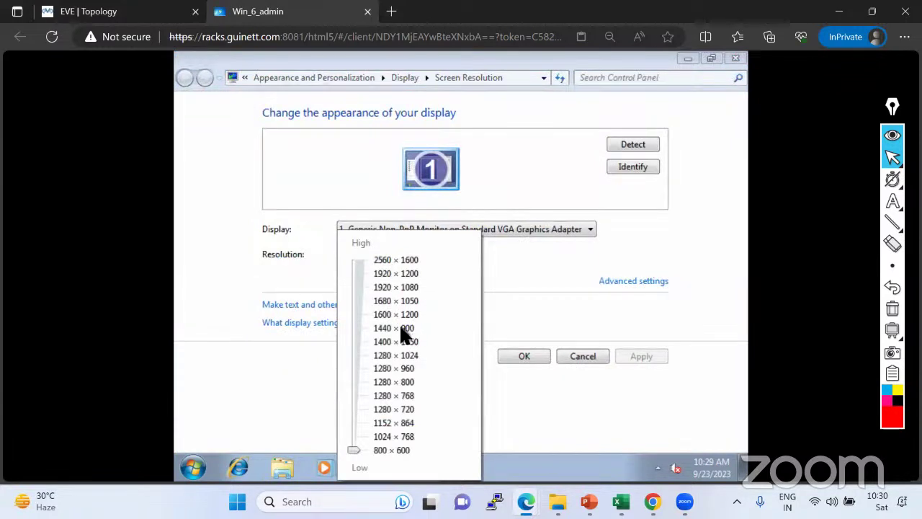
Choose and apply 1440 × 900, but the change gets reverted and the dialog closed.
click(400, 328)
click(636, 356)
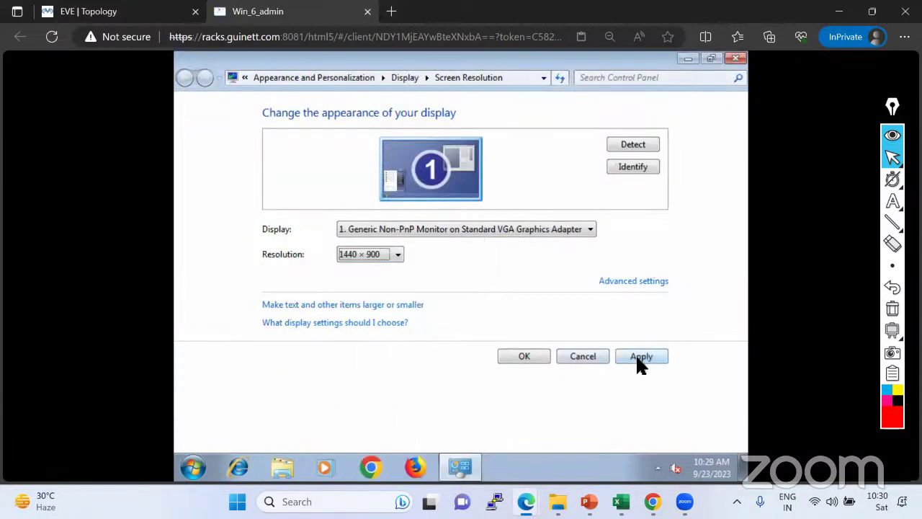
click(637, 356)
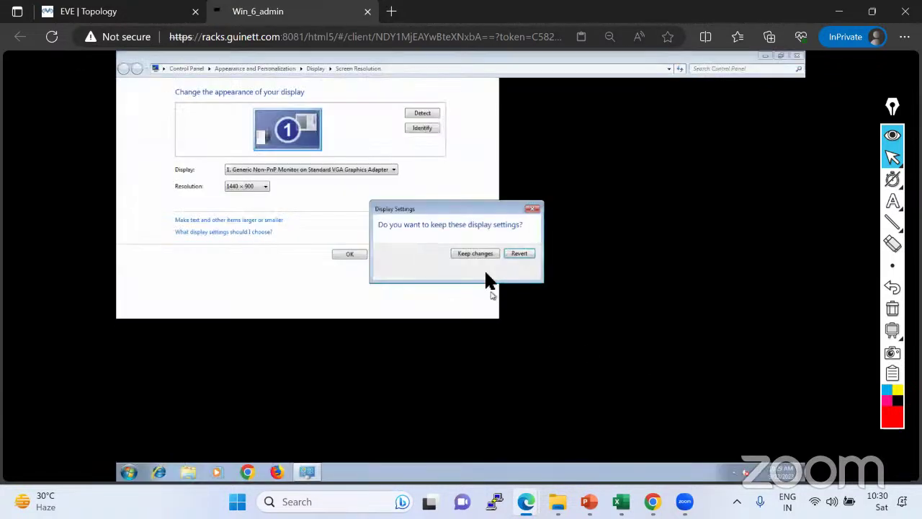
click(519, 253)
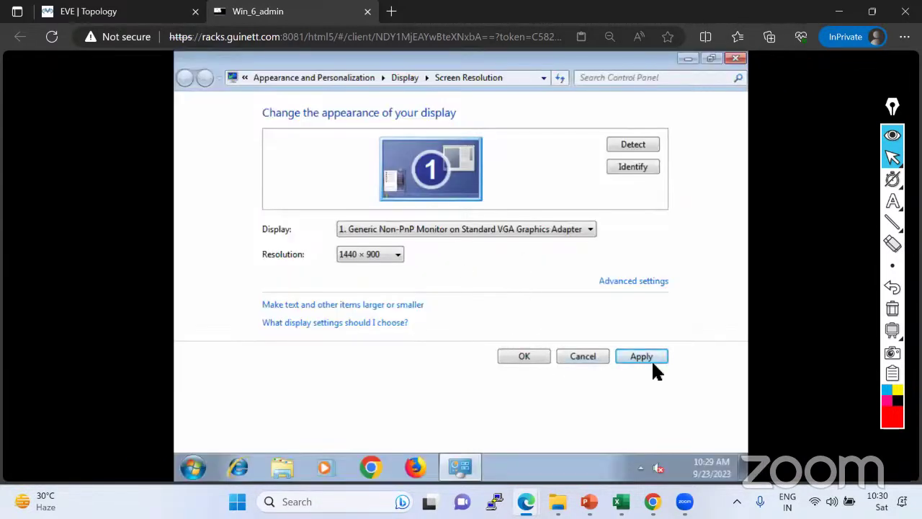
click(525, 367)
Reopen Screen Resolution, apply 1440 × 900 again, keep the changes and close.
right_click(365, 192)
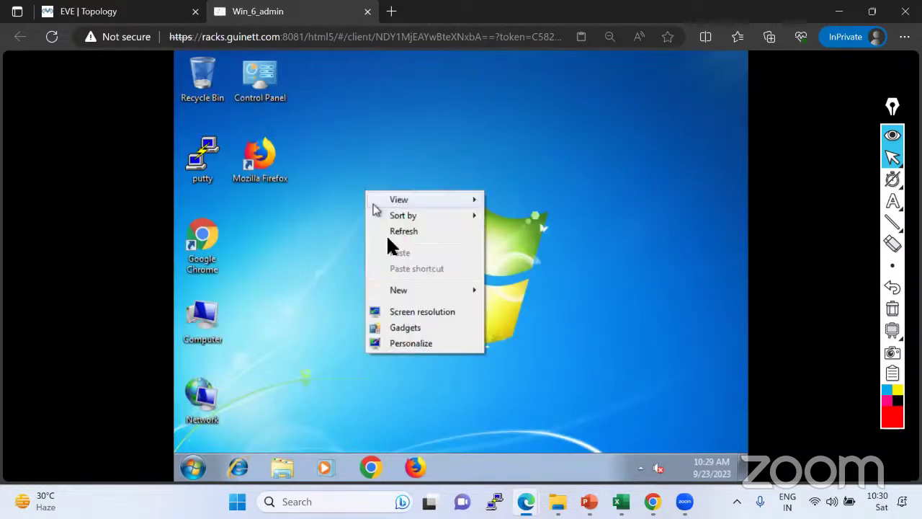
click(409, 310)
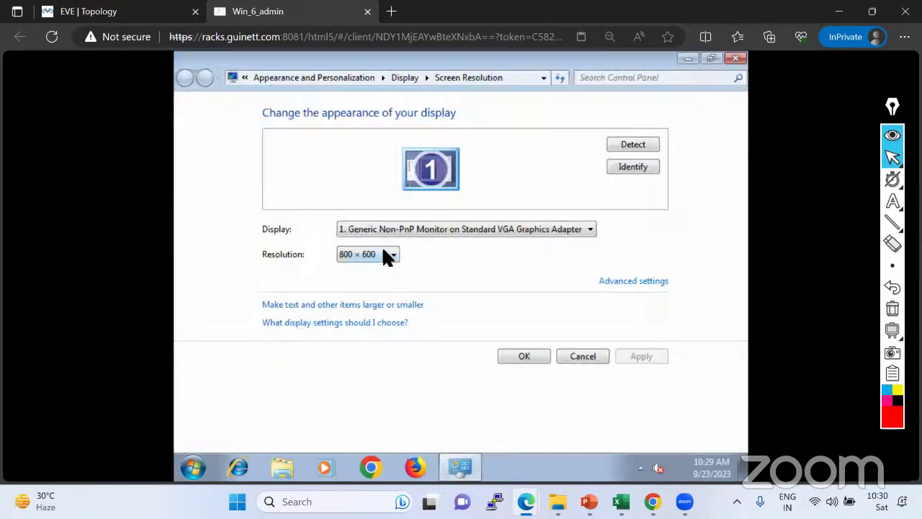
click(383, 255)
click(386, 327)
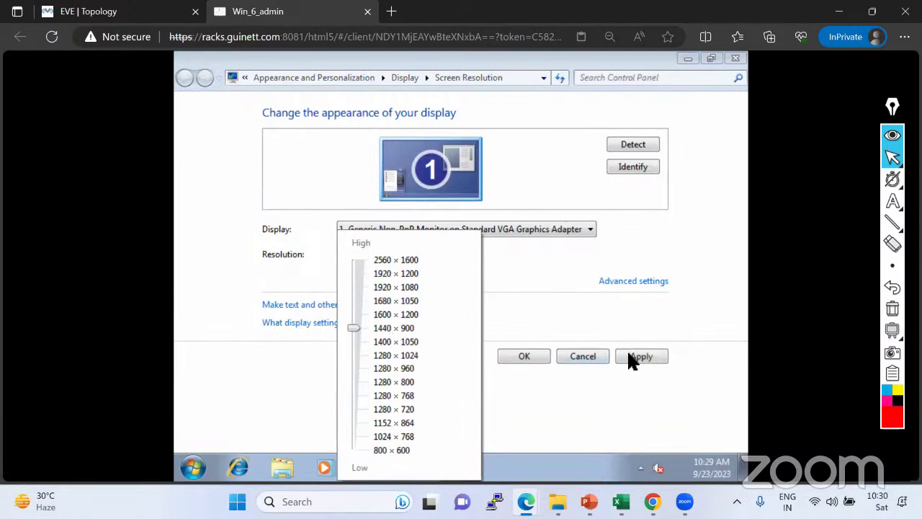
click(625, 353)
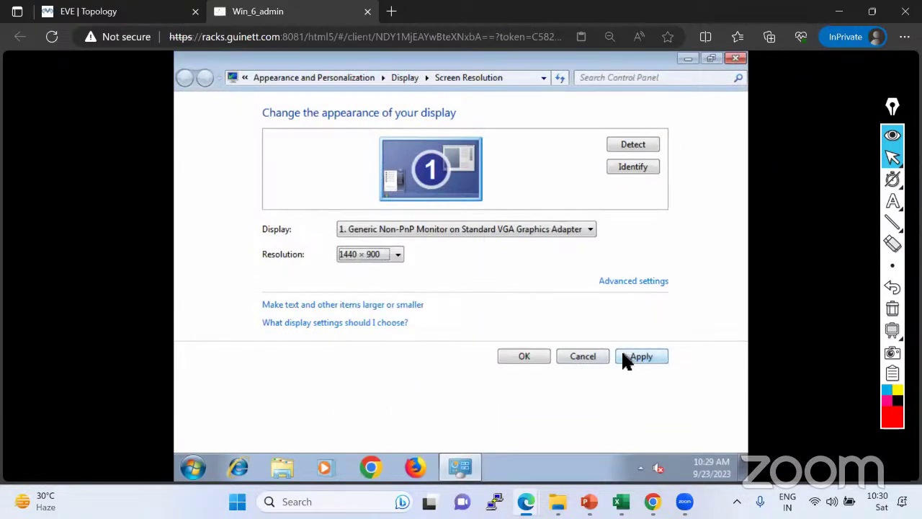
click(625, 355)
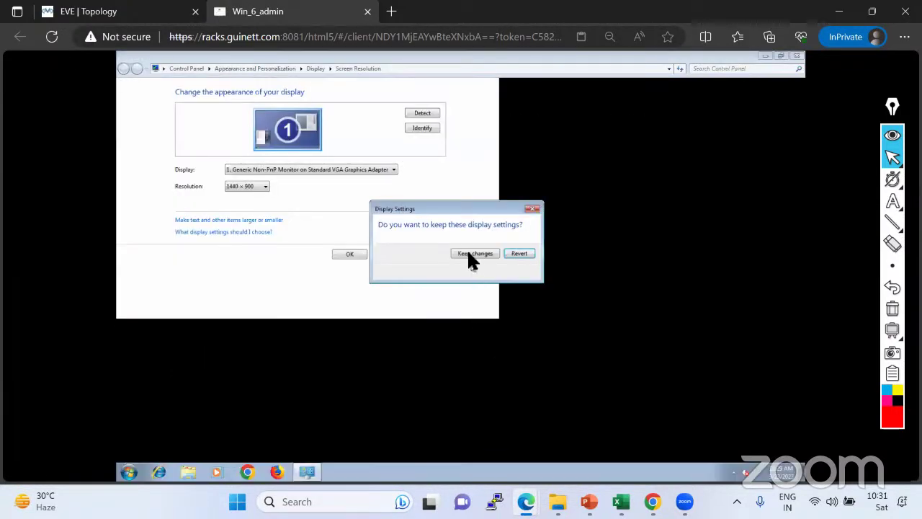
click(467, 248)
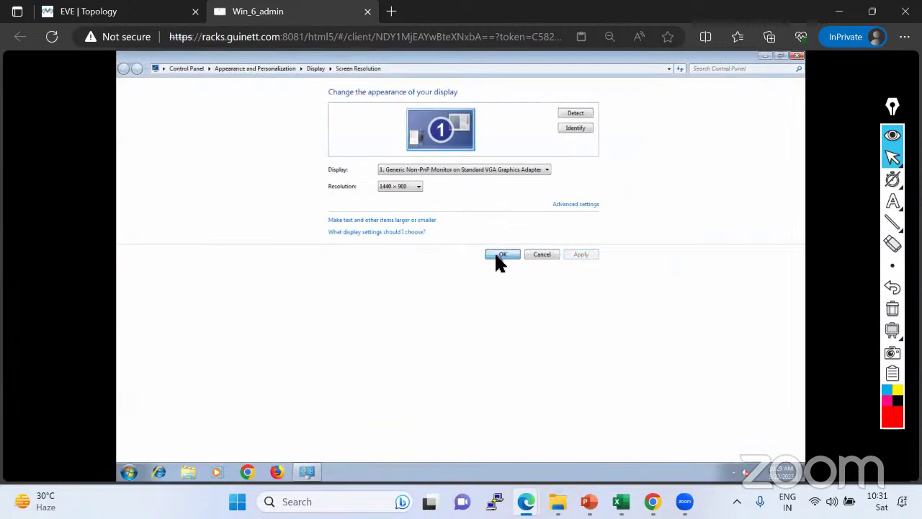
click(495, 255)
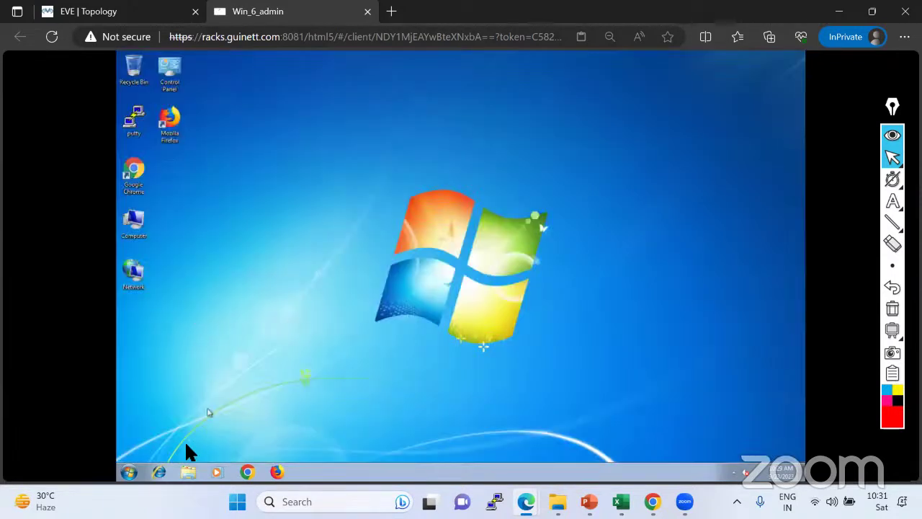
Open a command prompt from Start, run ipconfig, and enlarge the window to show the output.
click(131, 472)
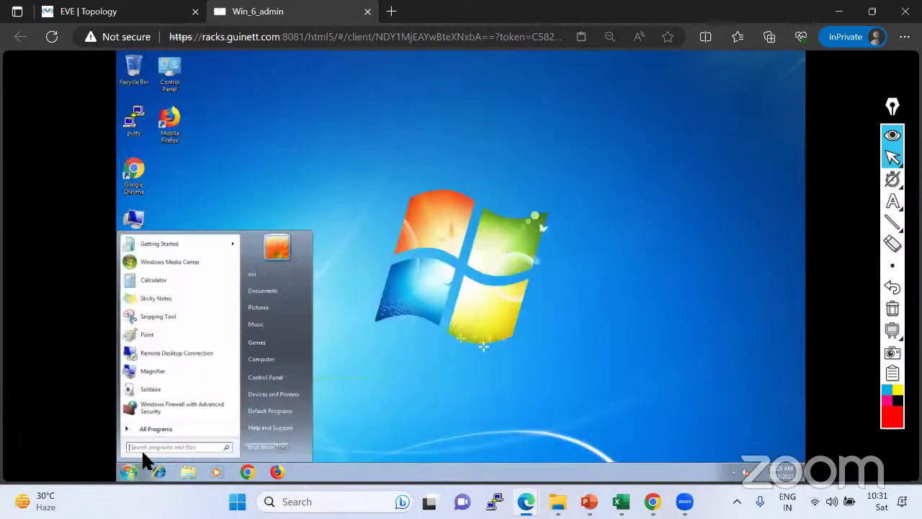
text(cmd)
key(Return)
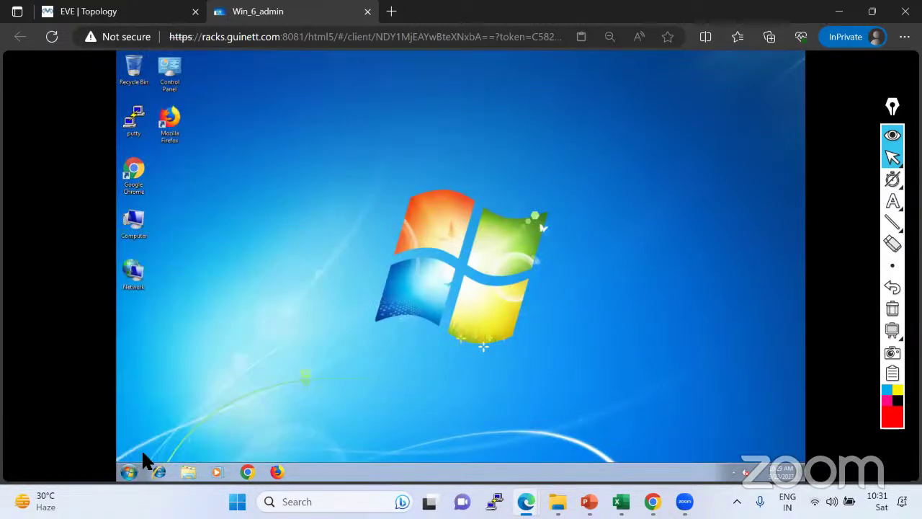
text(ipconfig)
key(Return)
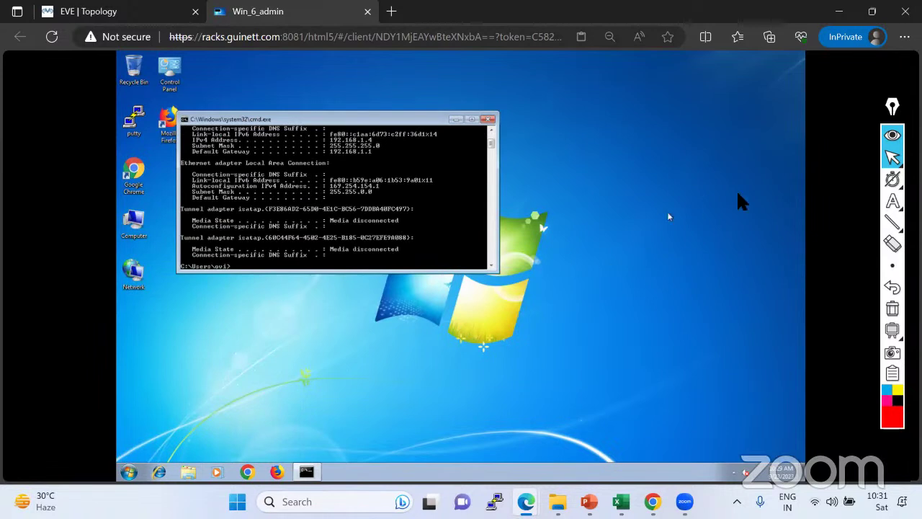
drag(497, 272, 526, 376)
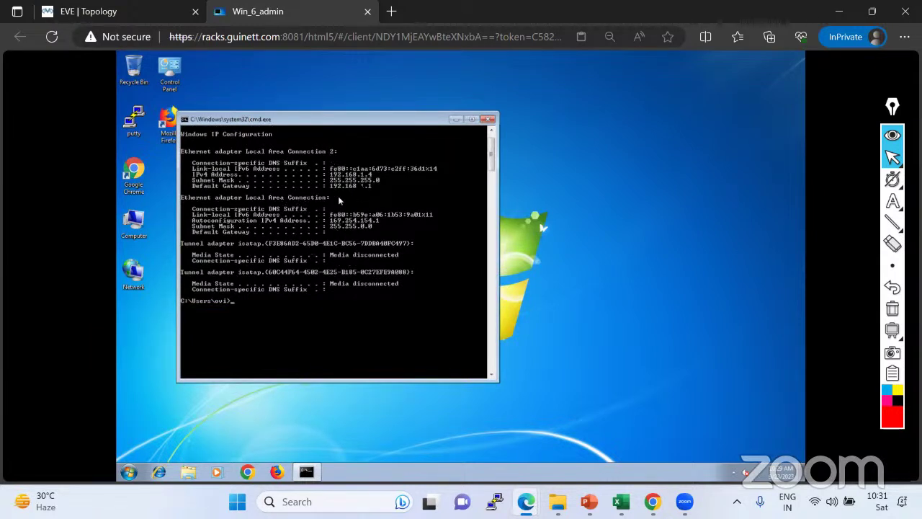
Highlight the 192.168.1.4 address, mask and 192.168.1.1 gateway lines in the ipconfig output.
mouse_move(892, 202)
click(823, 203)
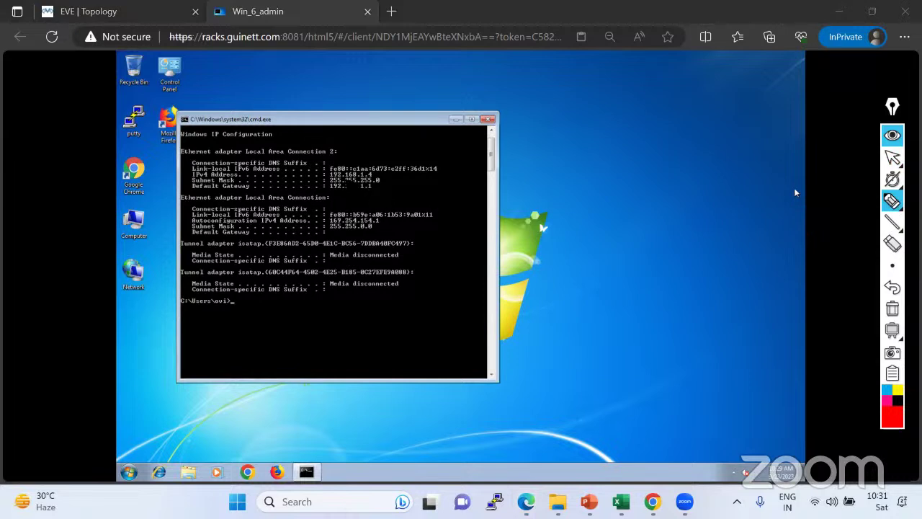
mouse_move(324, 167)
mouse_down()
mouse_move(323, 189)
mouse_move(391, 194)
mouse_move(389, 165)
mouse_move(330, 163)
mouse_move(326, 181)
mouse_up()
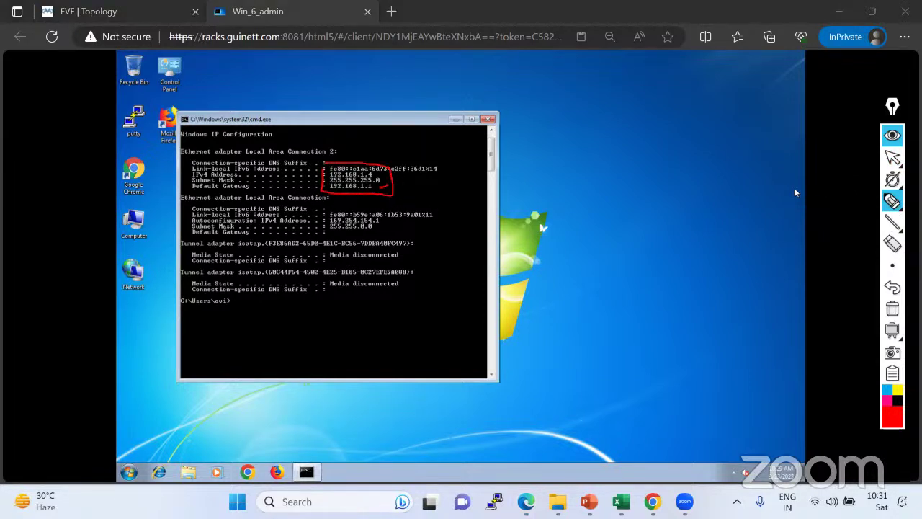
click(892, 157)
click(142, 20)
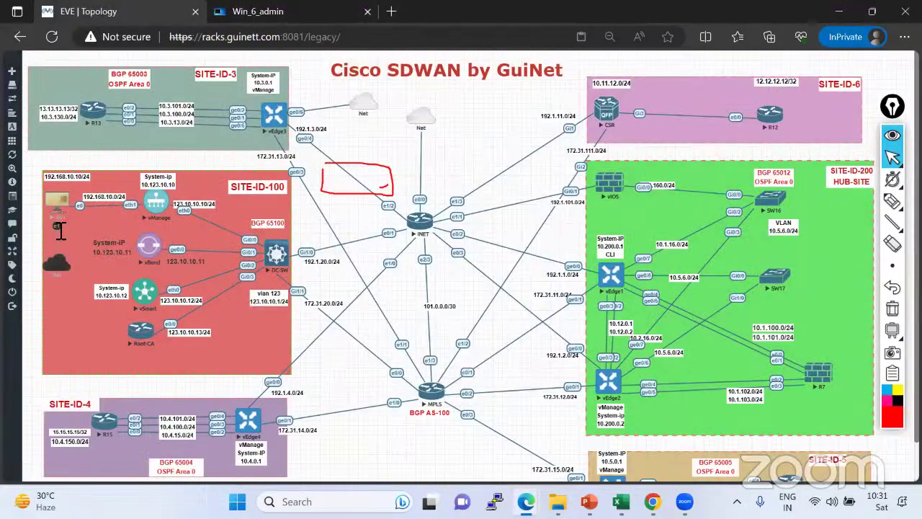
click(263, 13)
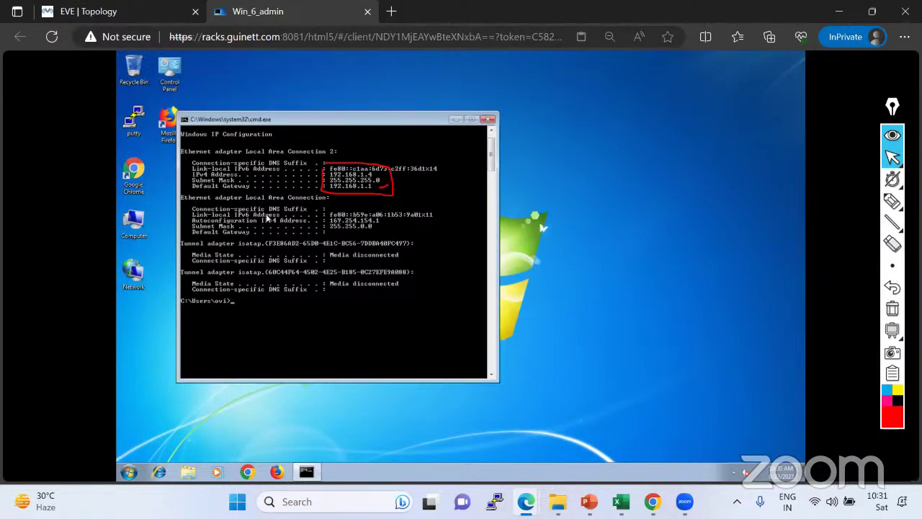
Circle the second adapter's 169.254.154.1 address, then clear all annotations.
click(892, 202)
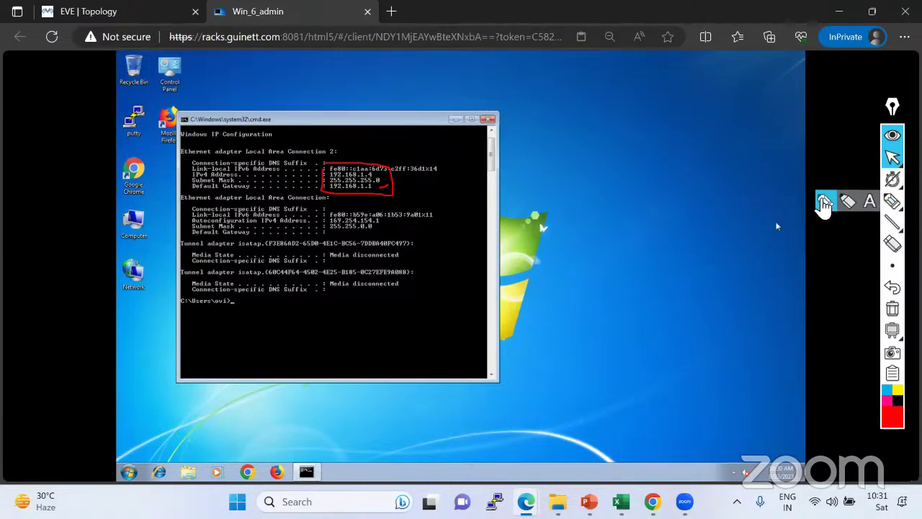
mouse_move(329, 228)
mouse_down()
mouse_move(383, 220)
mouse_move(331, 209)
mouse_move(328, 225)
mouse_up()
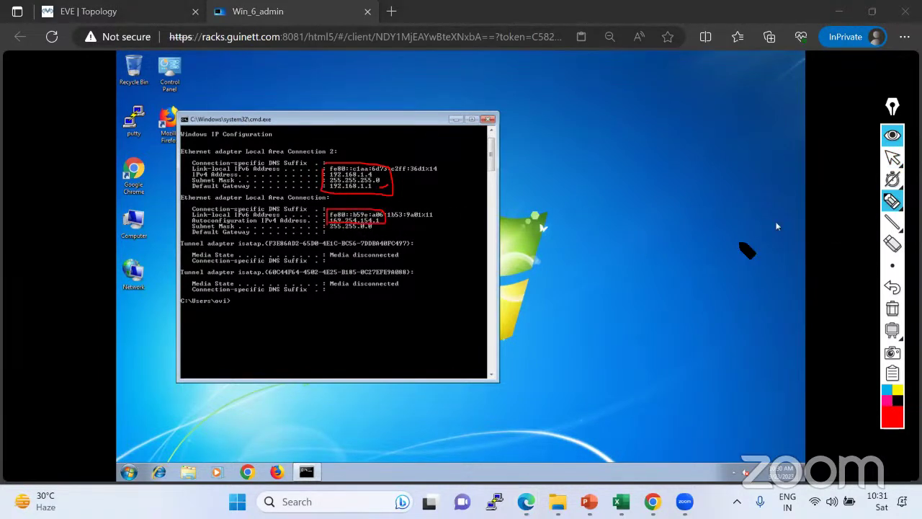
click(893, 308)
click(893, 159)
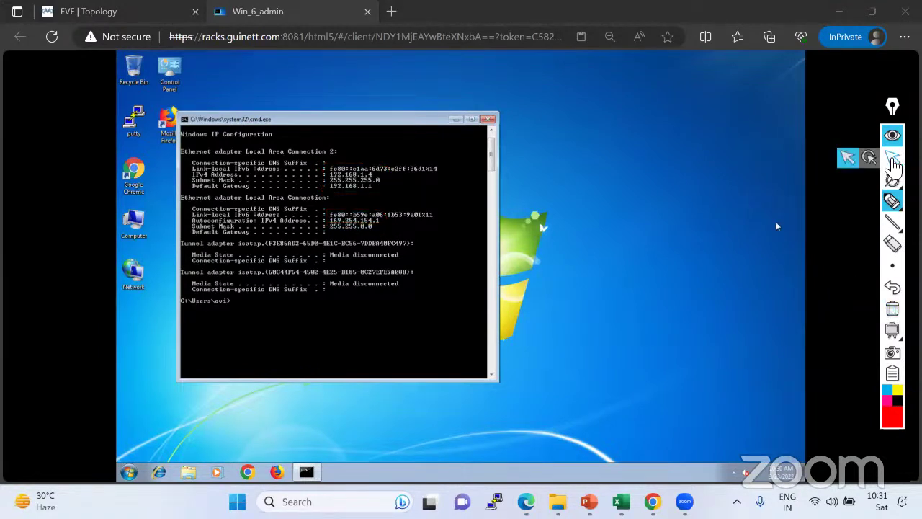
click(893, 164)
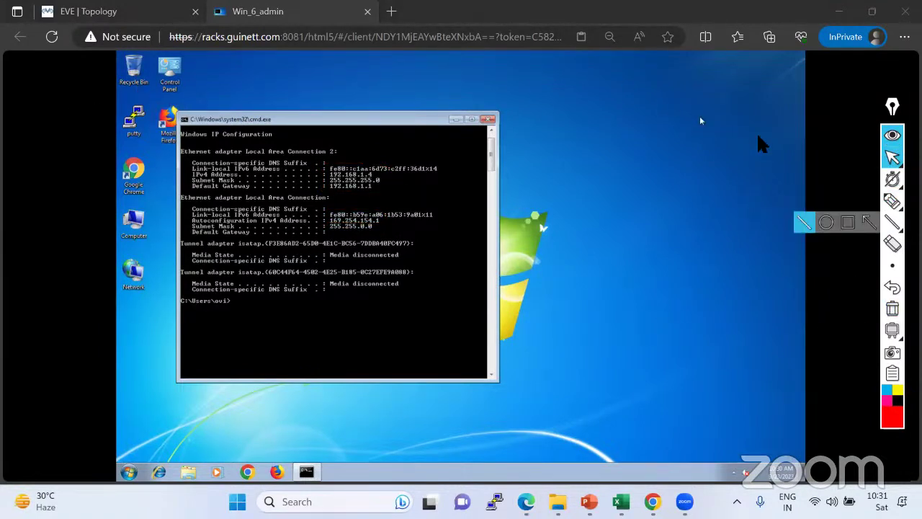
click(892, 157)
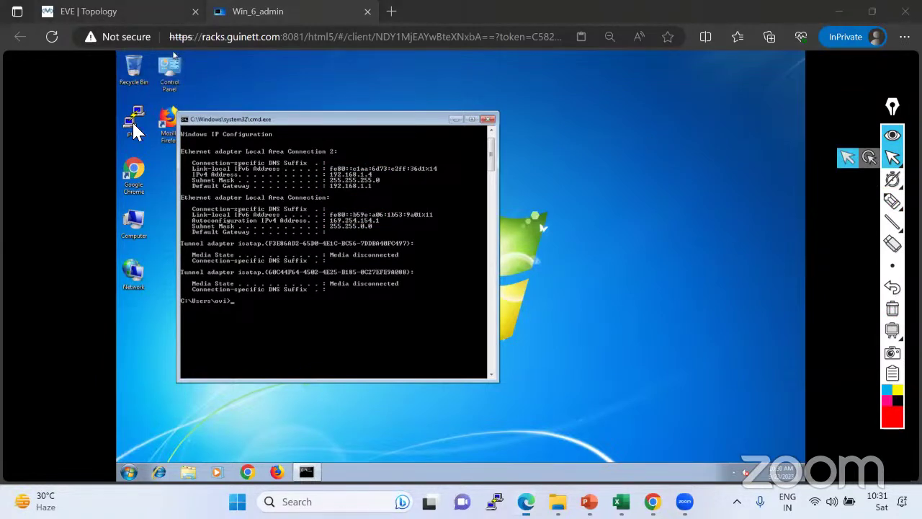
click(89, 12)
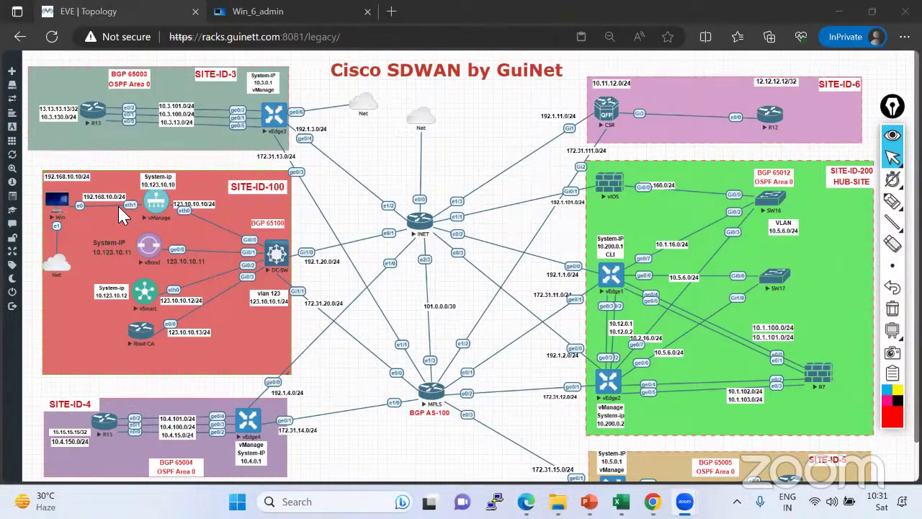
click(258, 12)
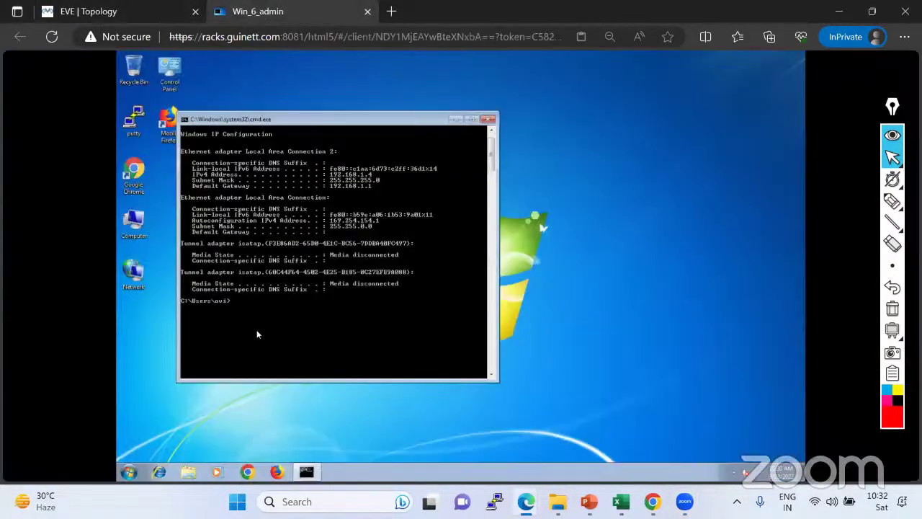
Close the command prompt and bring up the Network Connections adapter list.
click(489, 121)
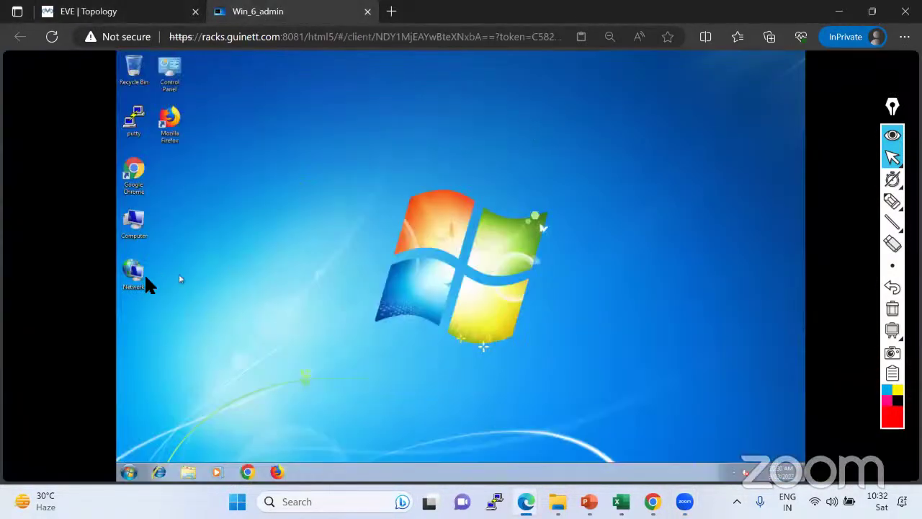
right_click(145, 279)
click(176, 344)
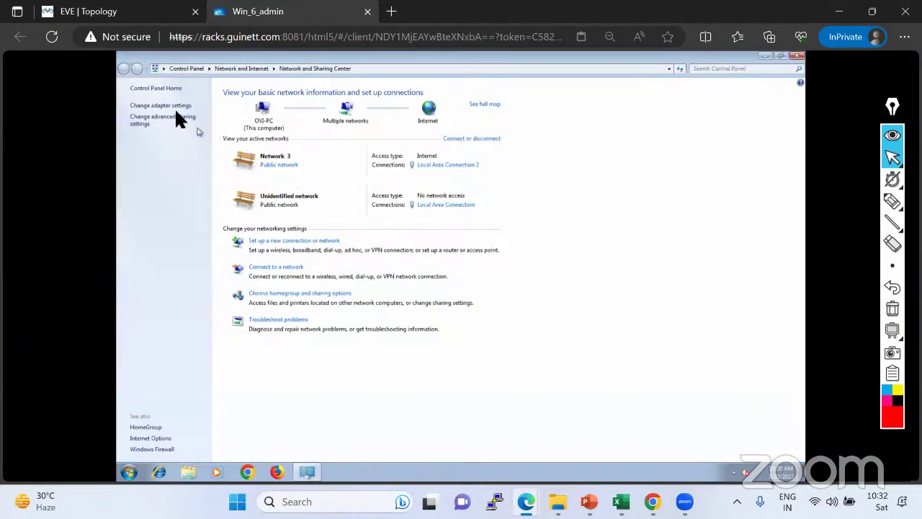
click(167, 106)
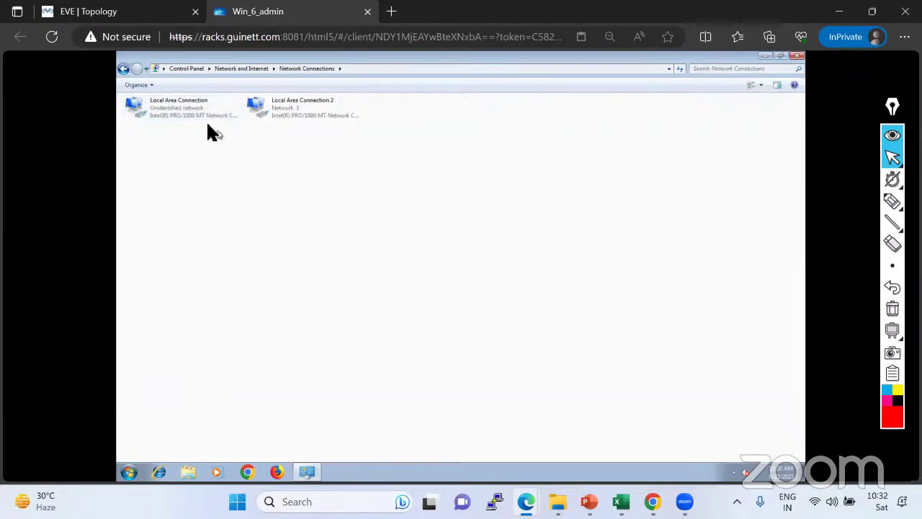
Check the status details of Local Area Connection 2.
right_click(303, 109)
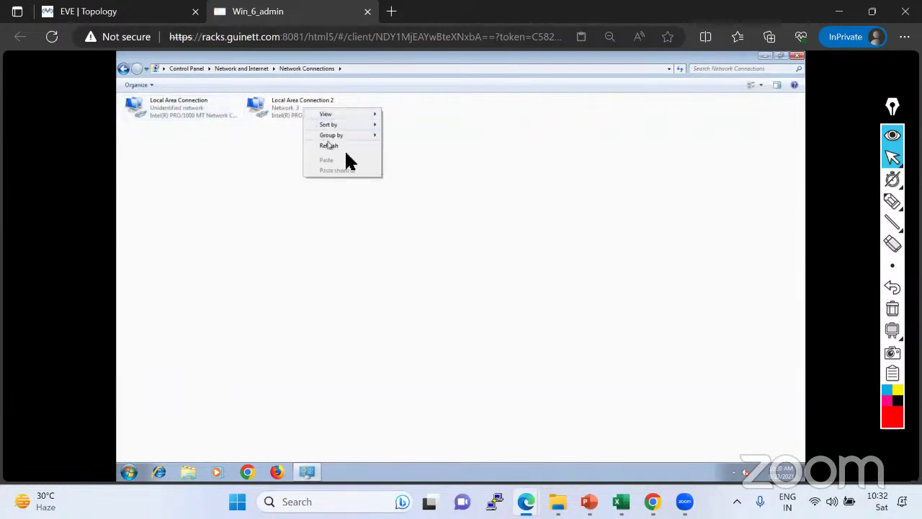
click(290, 110)
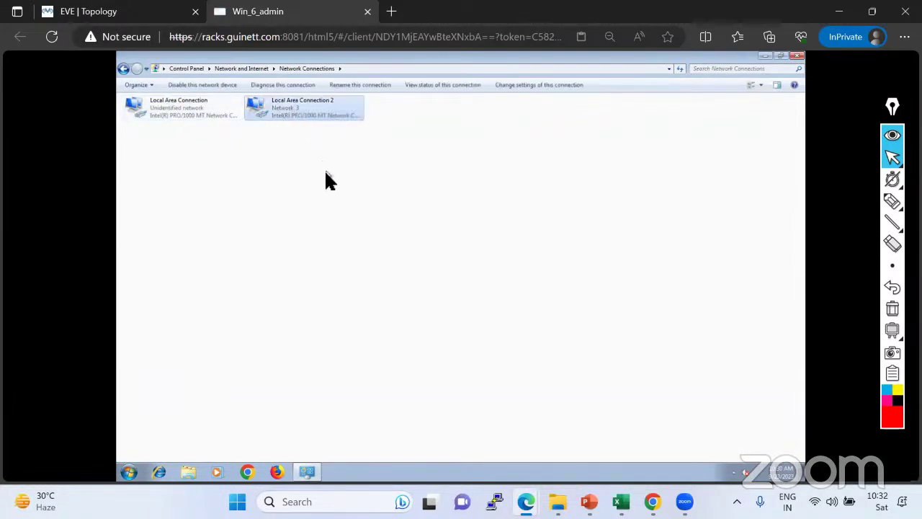
right_click(289, 109)
click(316, 127)
click(408, 250)
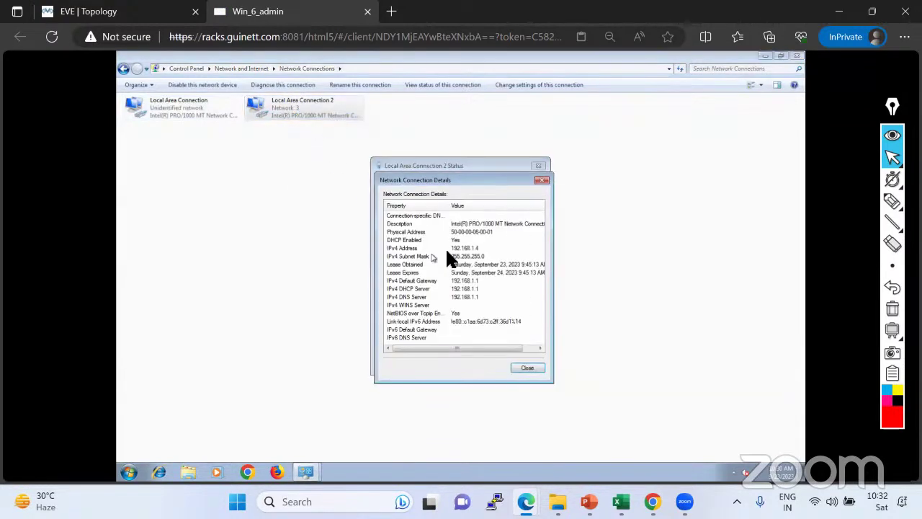
click(519, 367)
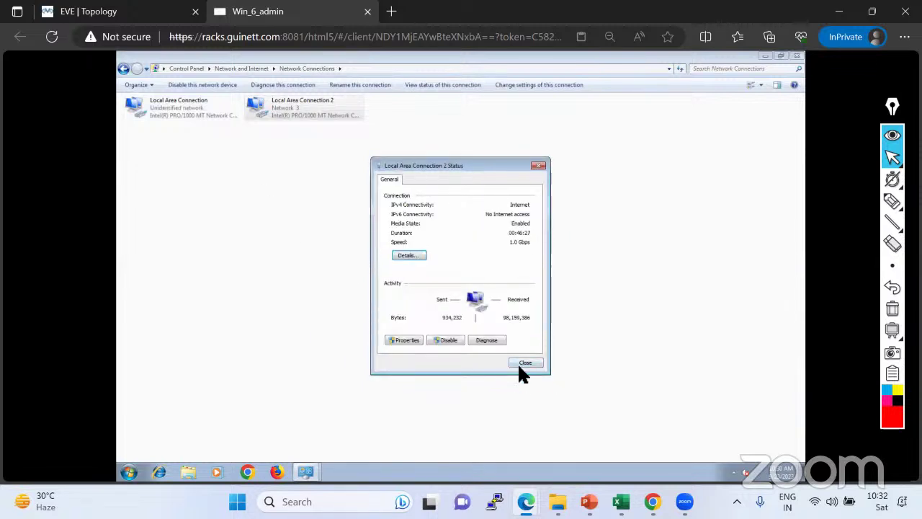
click(519, 366)
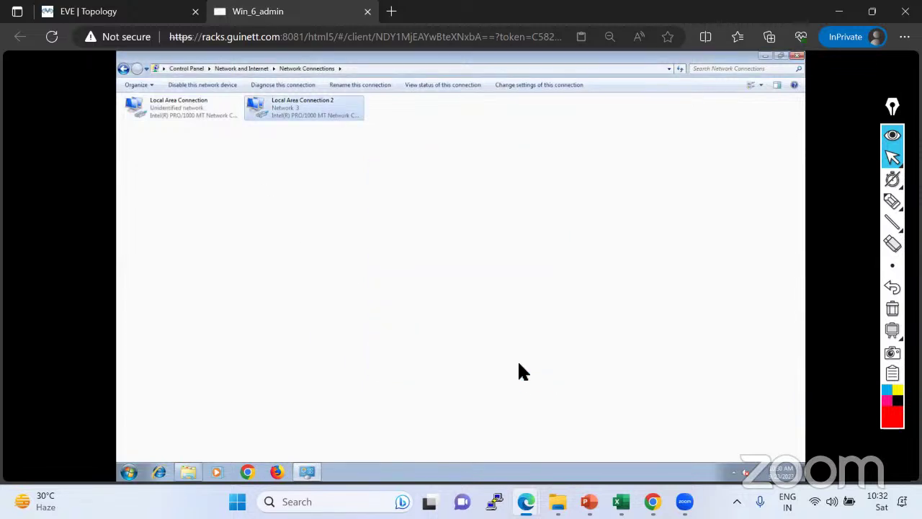
Check the address details of Local Area Connection.
right_click(161, 112)
click(187, 126)
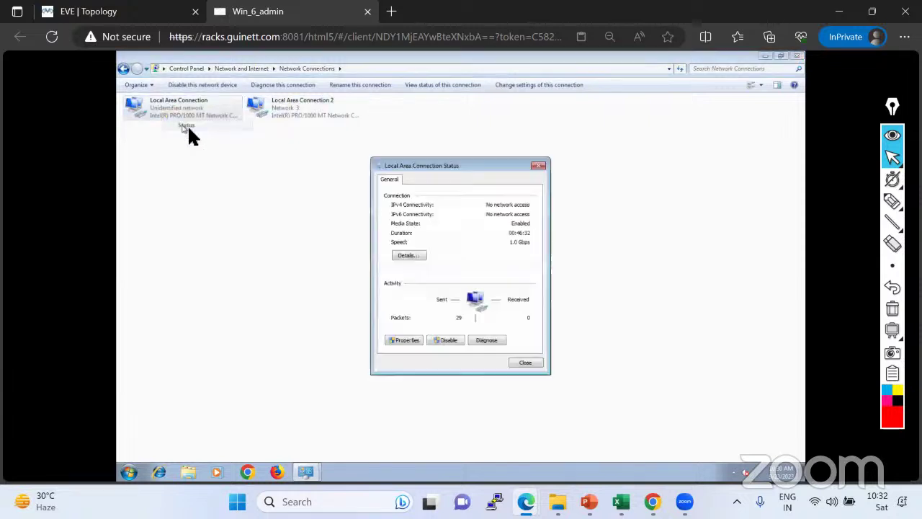
click(406, 256)
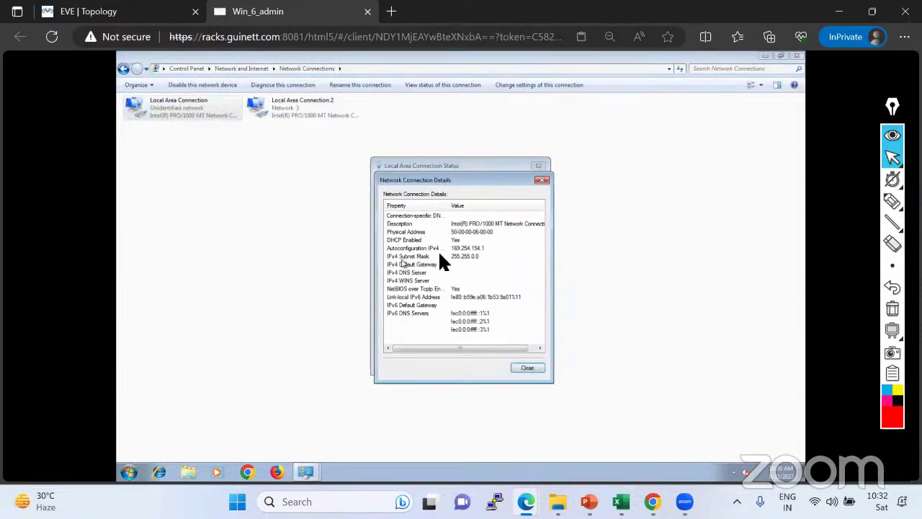
click(527, 368)
click(538, 165)
Give Local Area Connection static IPv4 192.168.10.10, mask 255.255.255.0, gateway 192.168.10.1.
right_click(177, 110)
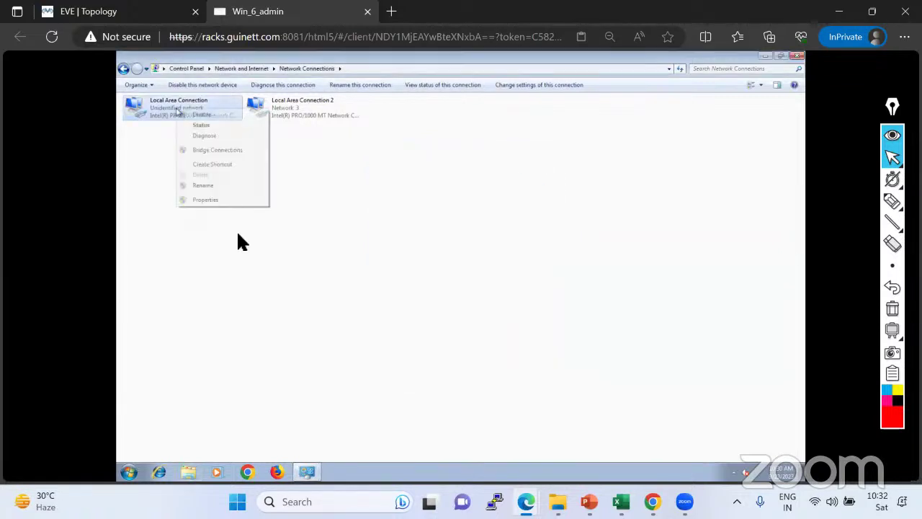
click(198, 197)
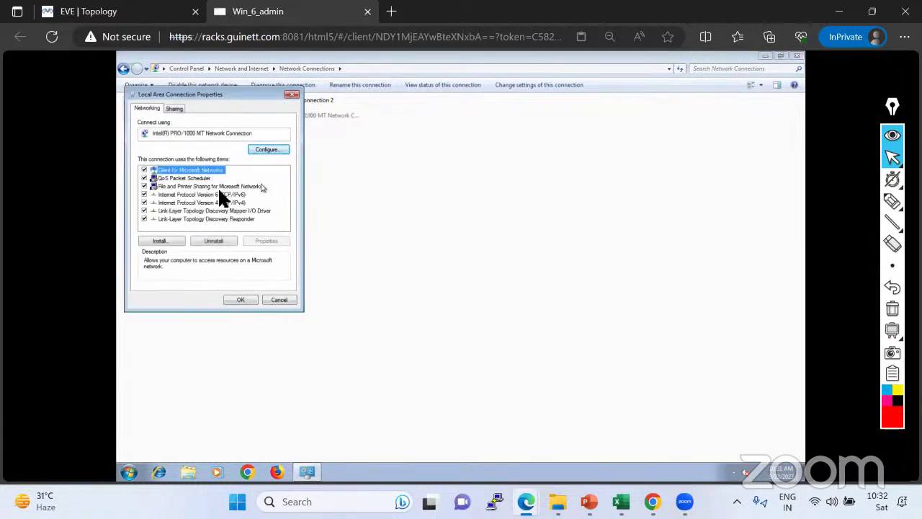
double_click(211, 204)
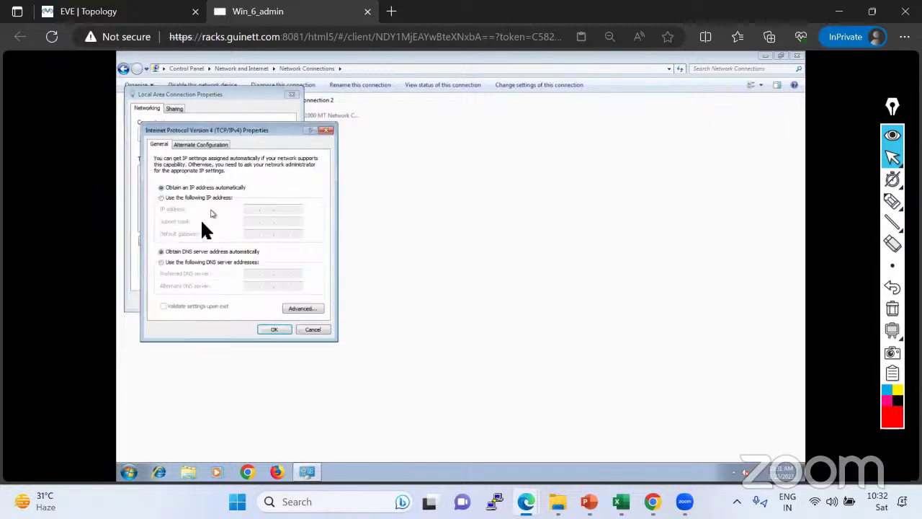
click(167, 199)
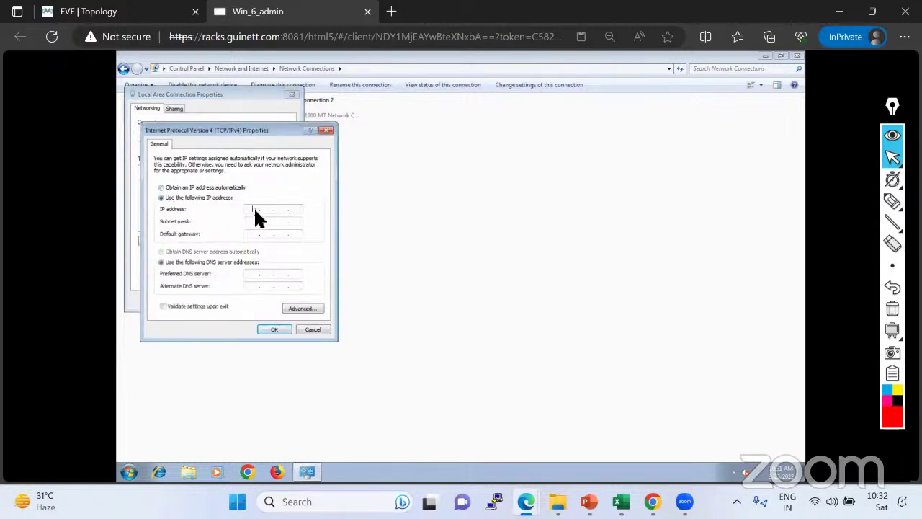
click(253, 207)
text(192 . 168 . 10 . 10)
click(254, 234)
click(111, 15)
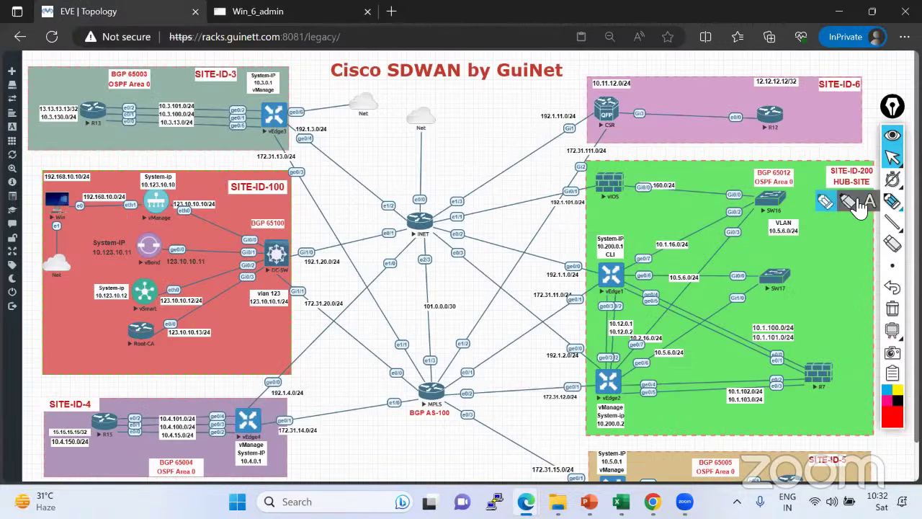
Trace the Win-to-vManage eth1 link in red on the topology, then clear the marking.
click(825, 202)
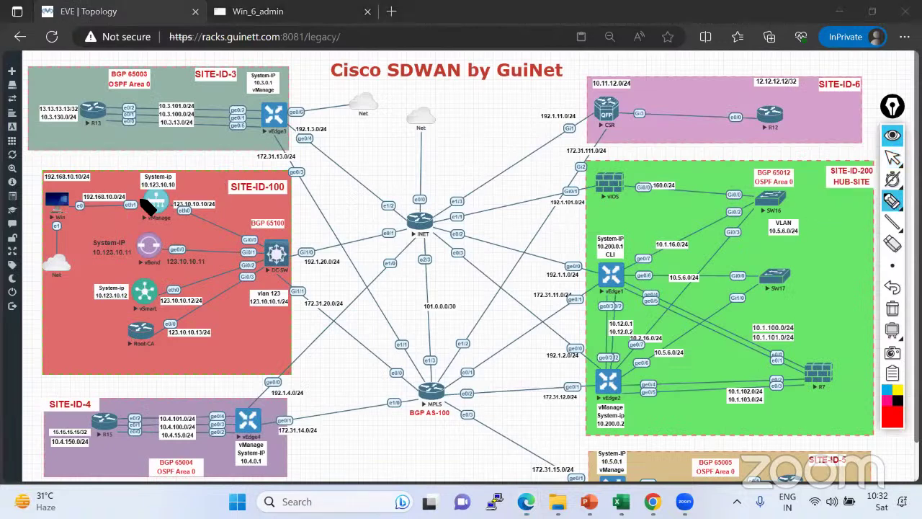
drag(141, 203, 135, 205)
drag(72, 204, 145, 206)
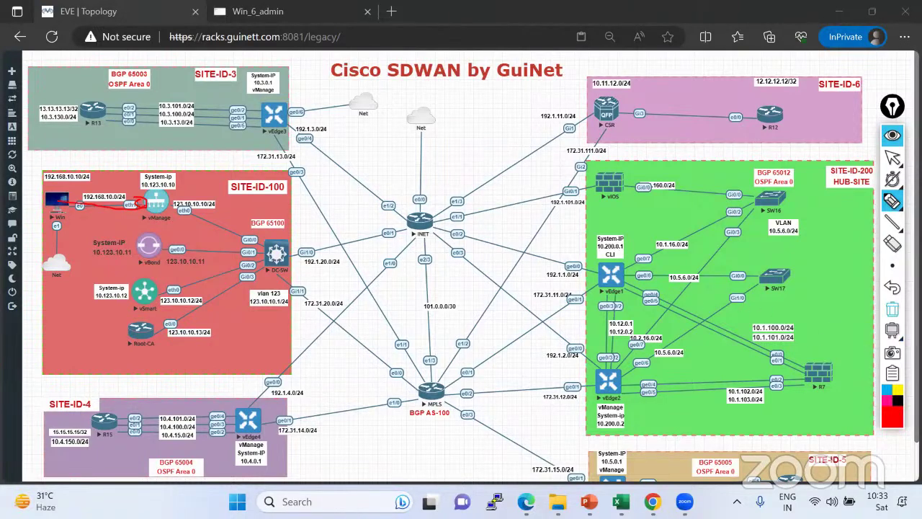
click(892, 308)
click(893, 157)
Save the static IPv4 settings on the Windows node and close Network Connections.
click(253, 14)
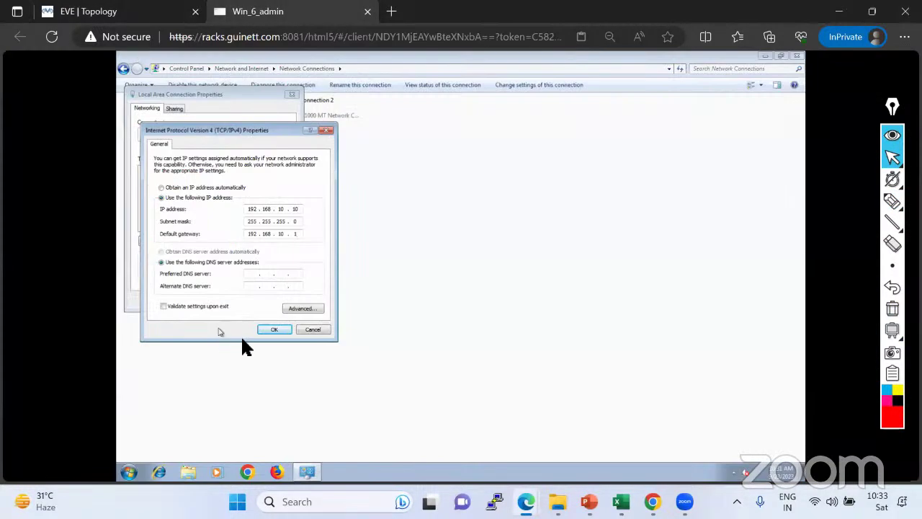
click(267, 325)
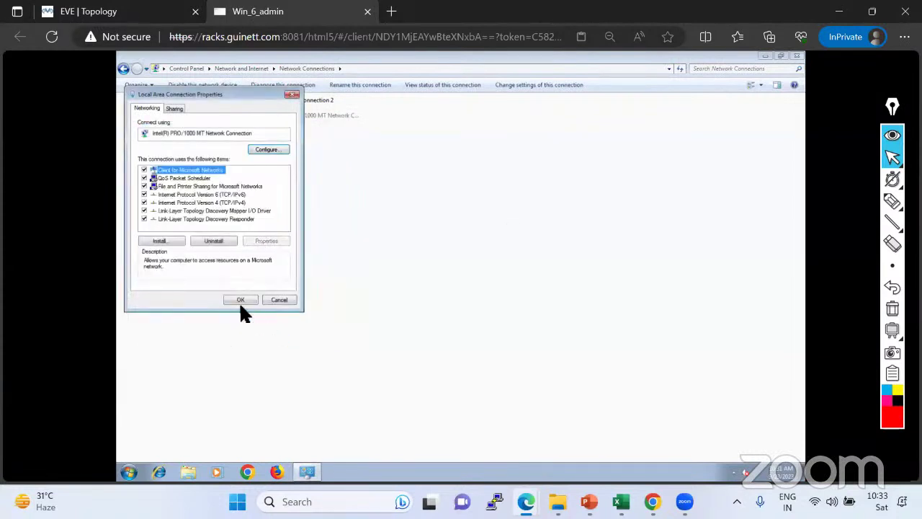
click(240, 299)
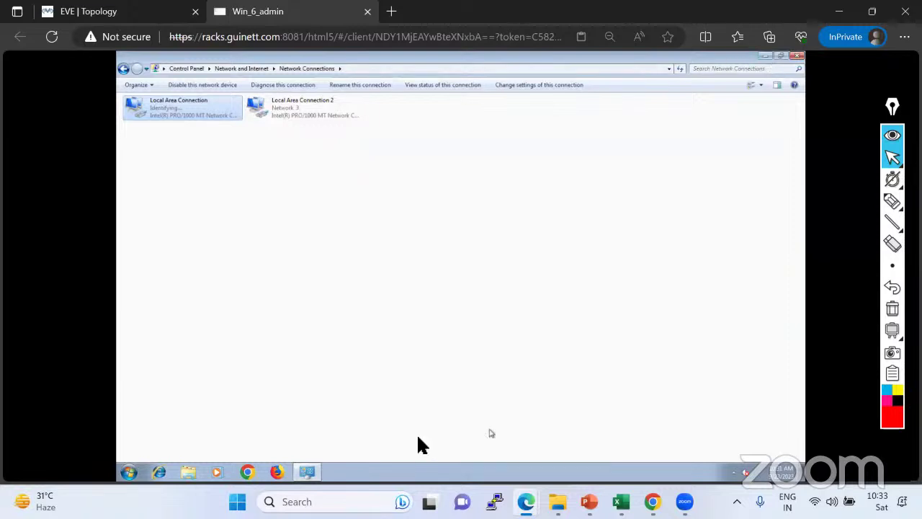
click(797, 58)
Open a command prompt and run ipconfig to confirm the new IP settings.
click(126, 474)
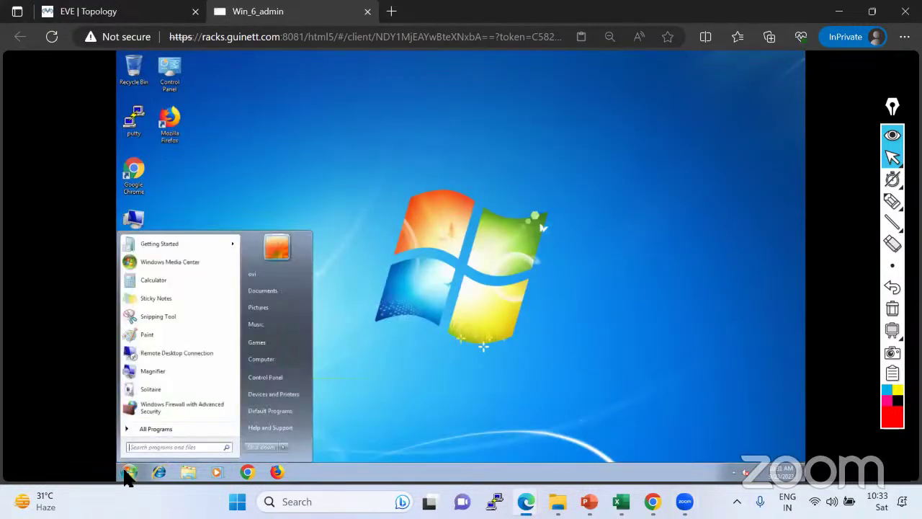
text(cmd)
key(Return)
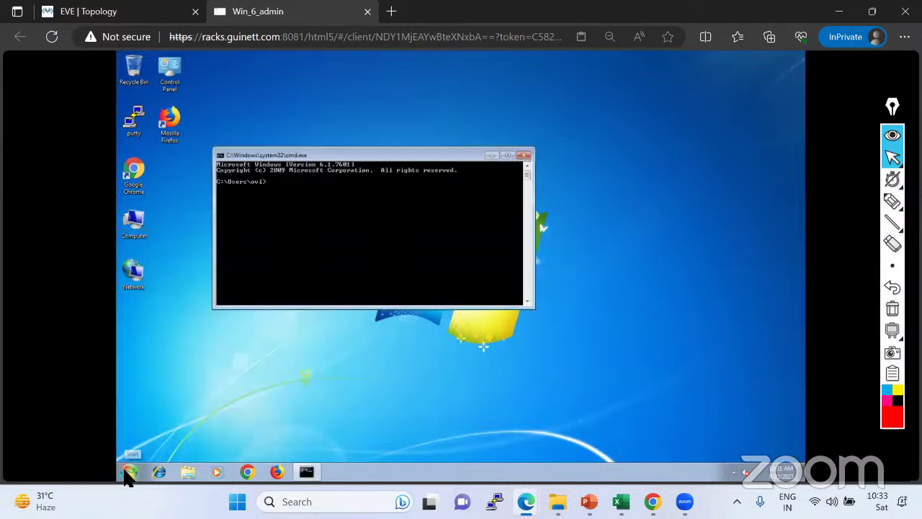
text(ipconfig)
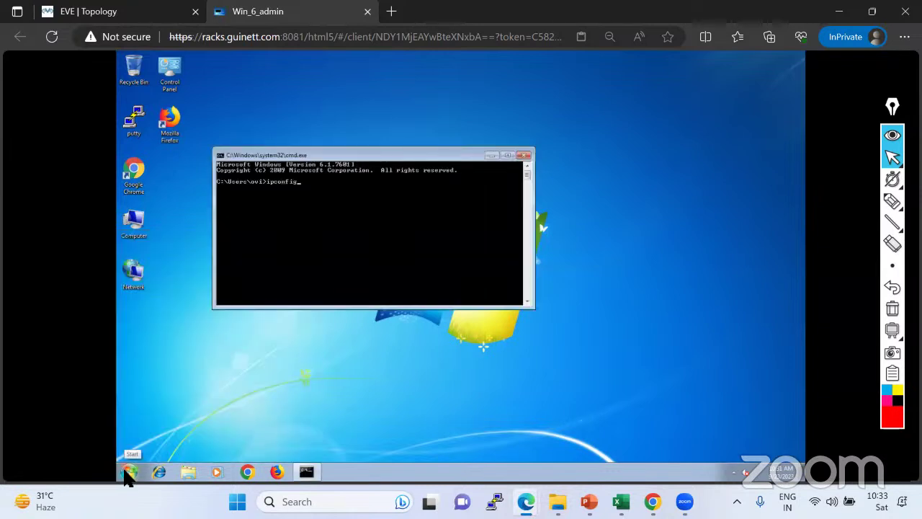
key(Return)
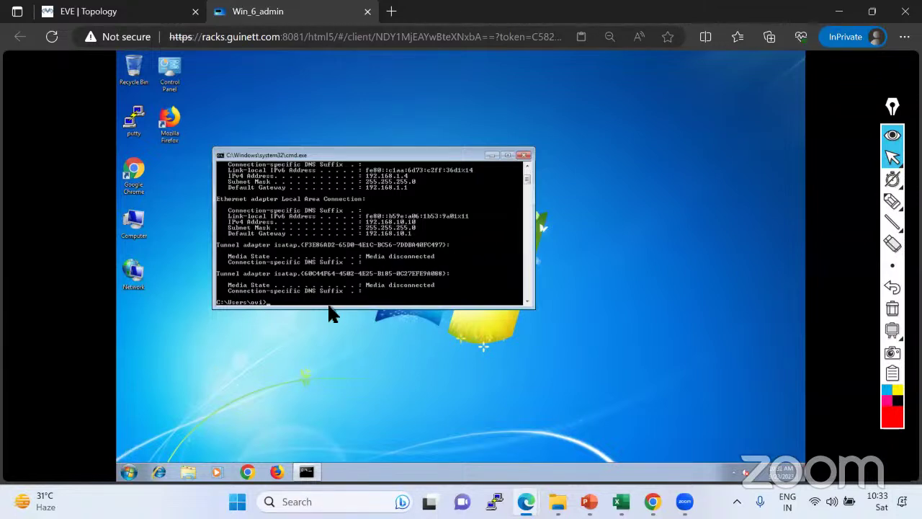
Ping 192.168.10.1, which times out, and 1.1.1.1, which replies.
text(ping 192.168.10.1)
key(Return)
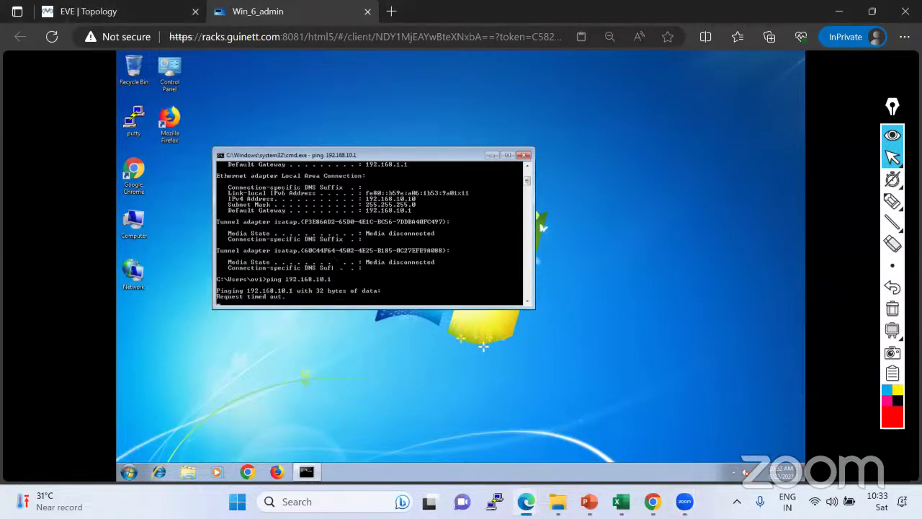
key(ctrl+c)
text(pin)
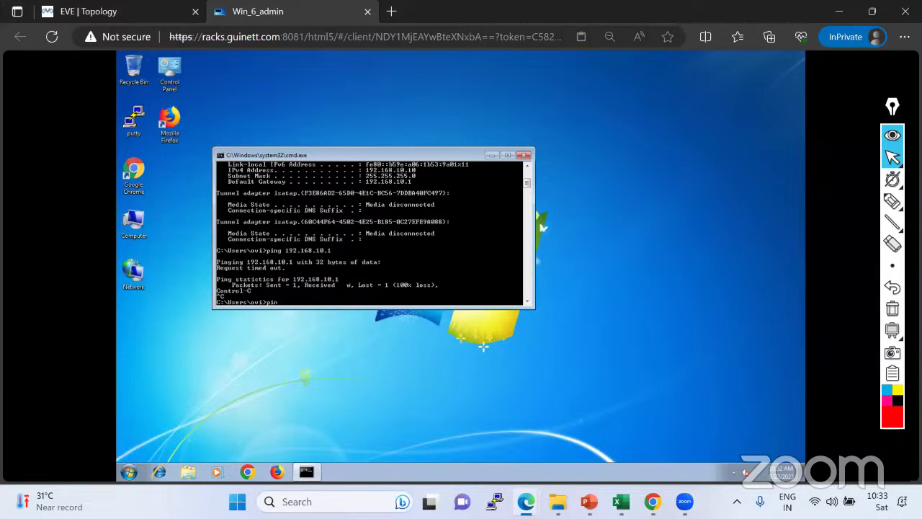
text(g 1.1.1.1)
key(Return)
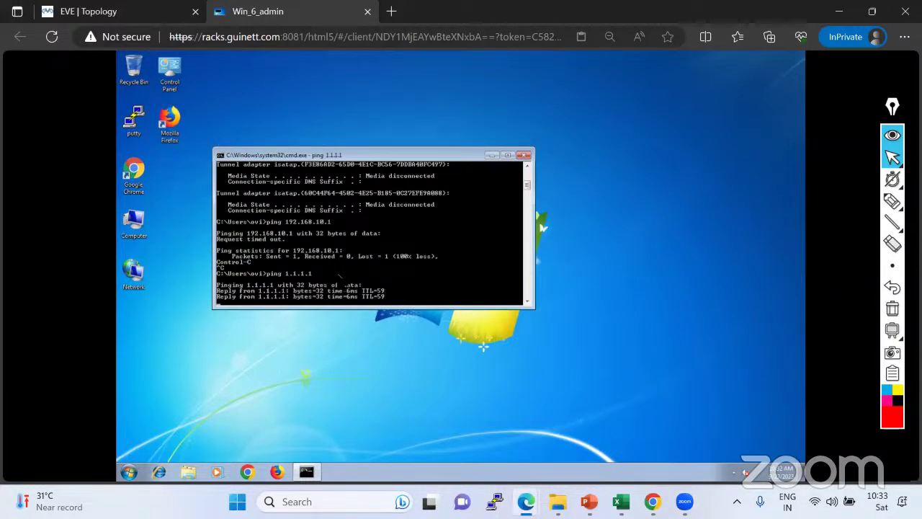
key(ctrl+c)
click(99, 14)
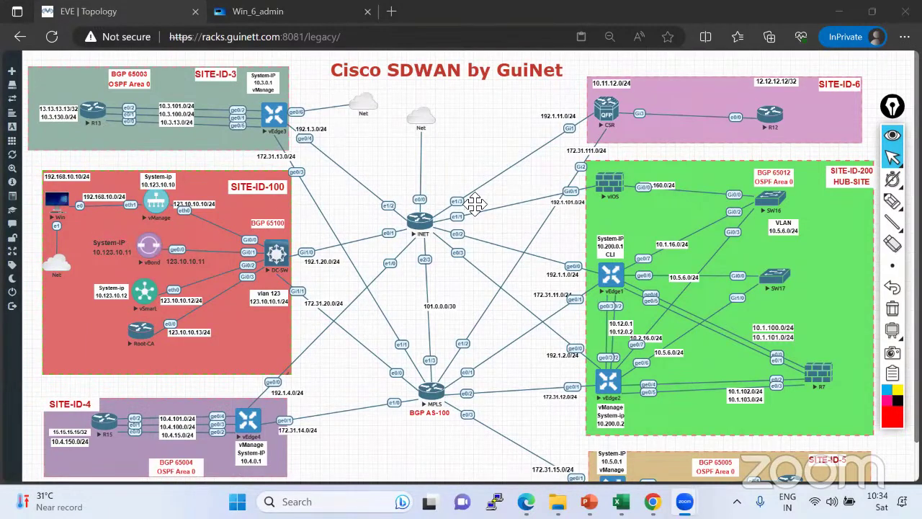
Trace the Win-to-vManage link on the diagram, then pop vManage's console into its own tab.
click(891, 202)
click(826, 203)
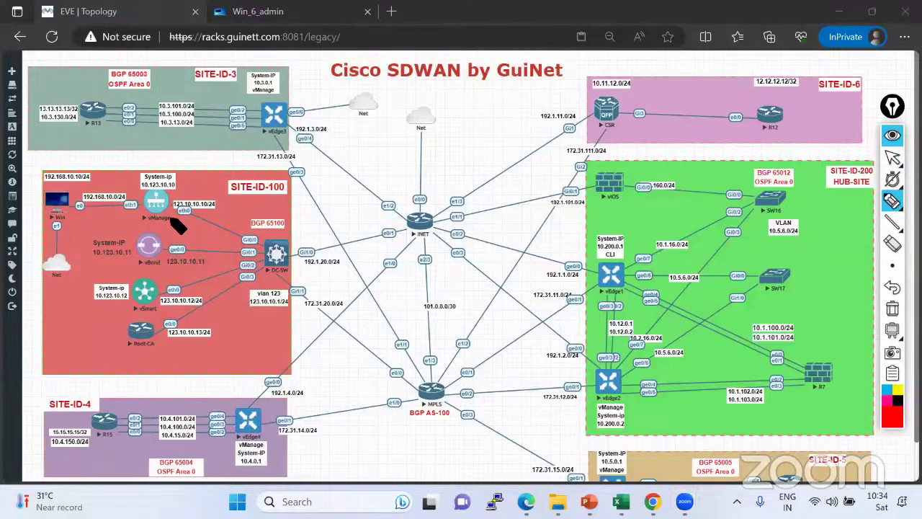
mouse_move(73, 205)
mouse_down()
mouse_move(148, 205)
mouse_move(177, 195)
mouse_move(148, 189)
mouse_move(141, 210)
mouse_move(164, 217)
mouse_up()
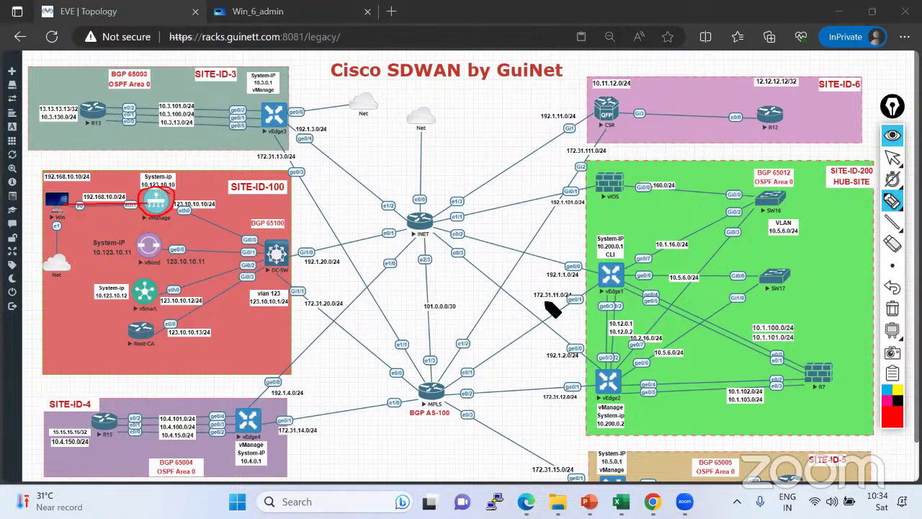
click(892, 309)
click(891, 160)
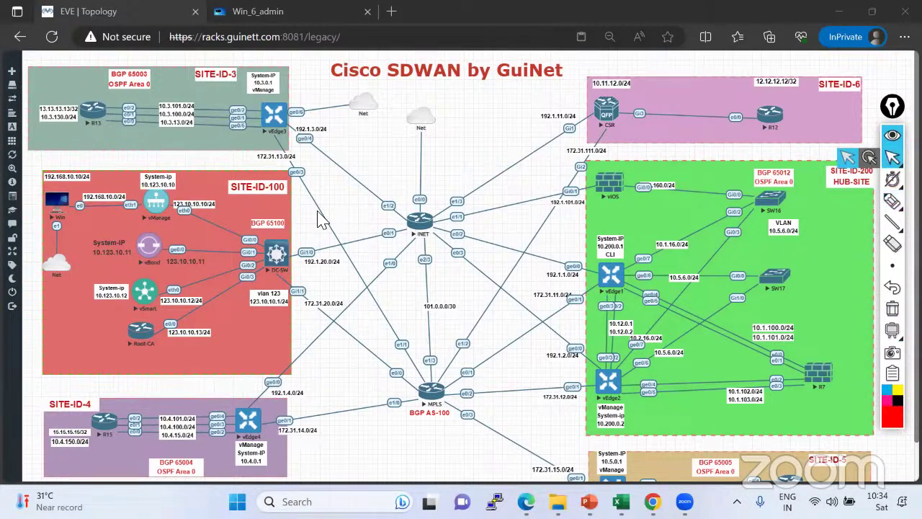
click(160, 213)
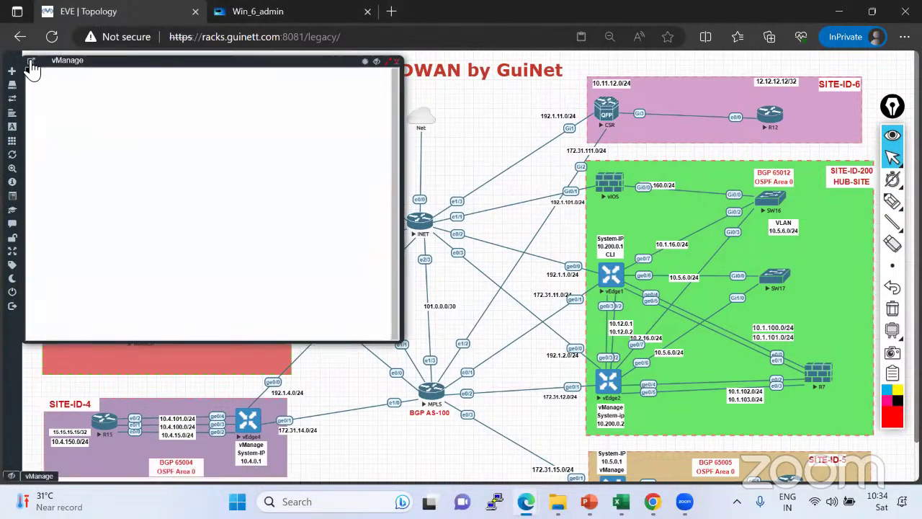
click(31, 62)
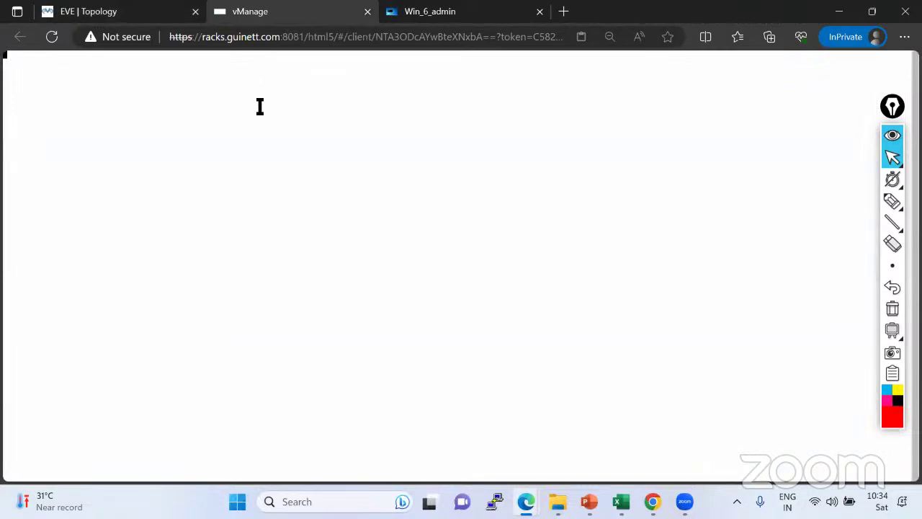
Set the vManage console color scheme to Gray on black and wake the login prompt.
key(ctrl+alt+shift)
click(144, 261)
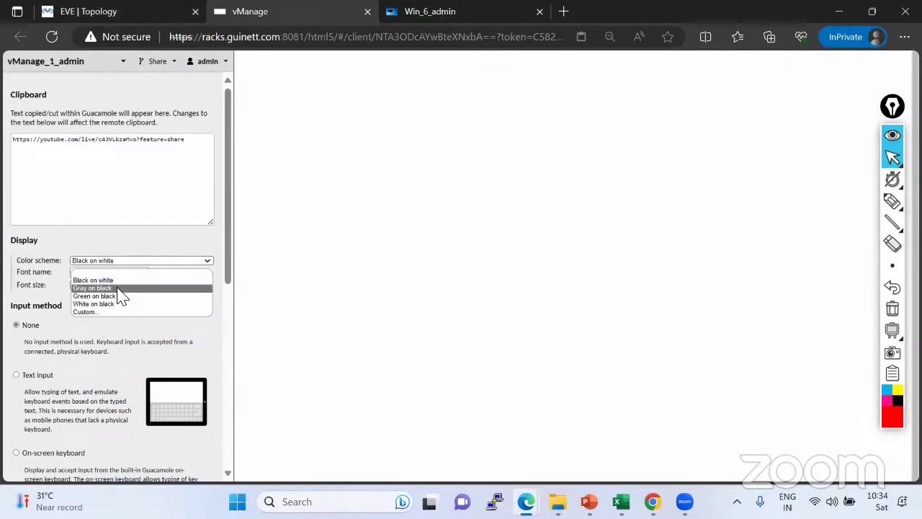
click(119, 290)
key(ctrl+alt+shift)
key(Return)
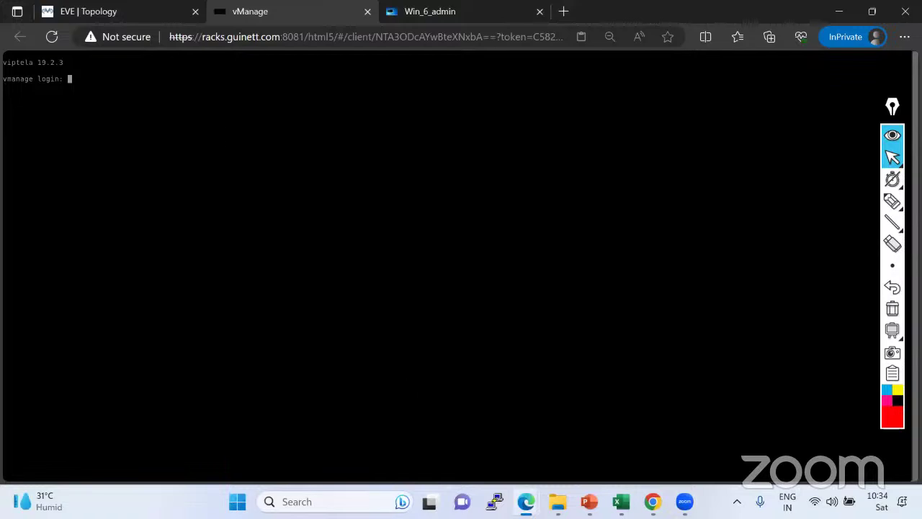
Change the vManage console font size in the Guacamole menu.
key(ctrl+alt+shift)
click(79, 286)
click(83, 319)
key(ctrl+alt+shift)
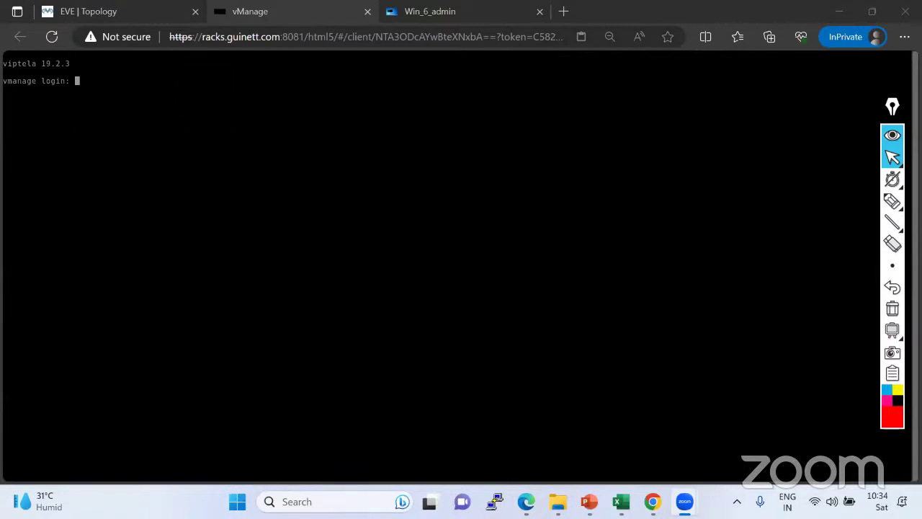
Flip between the topology and vManage console tabs, then select the highlighter pen.
click(127, 14)
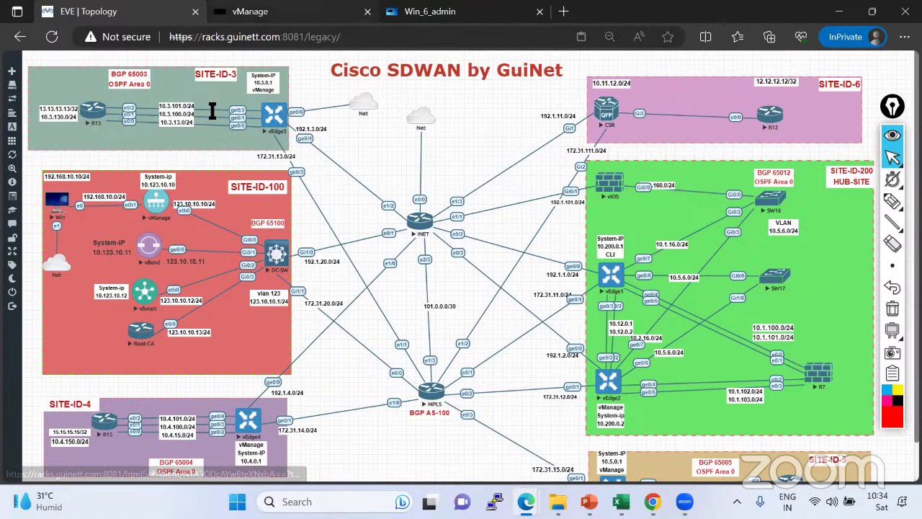
key(ctrl+Tab)
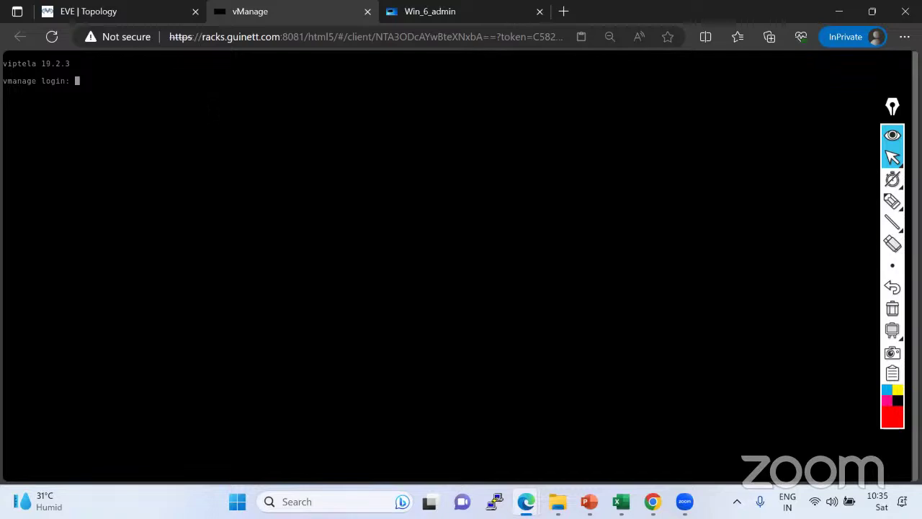
click(155, 16)
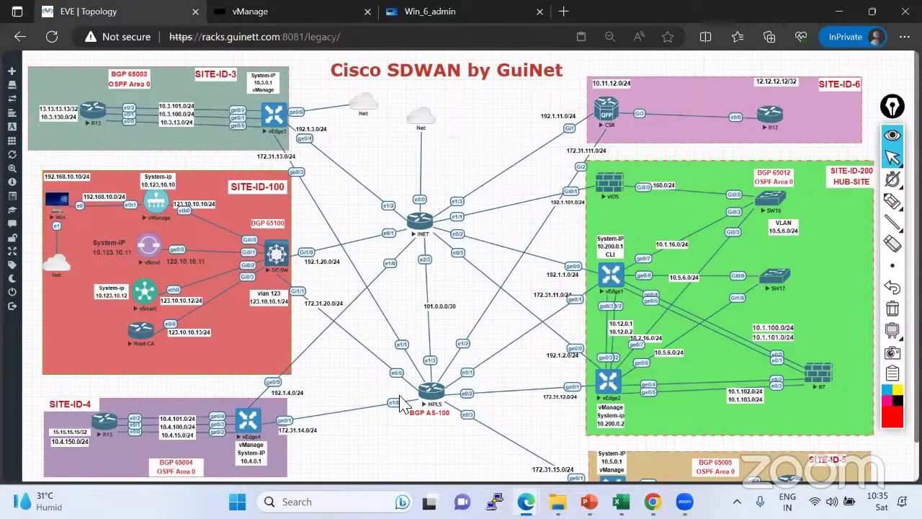
click(324, 11)
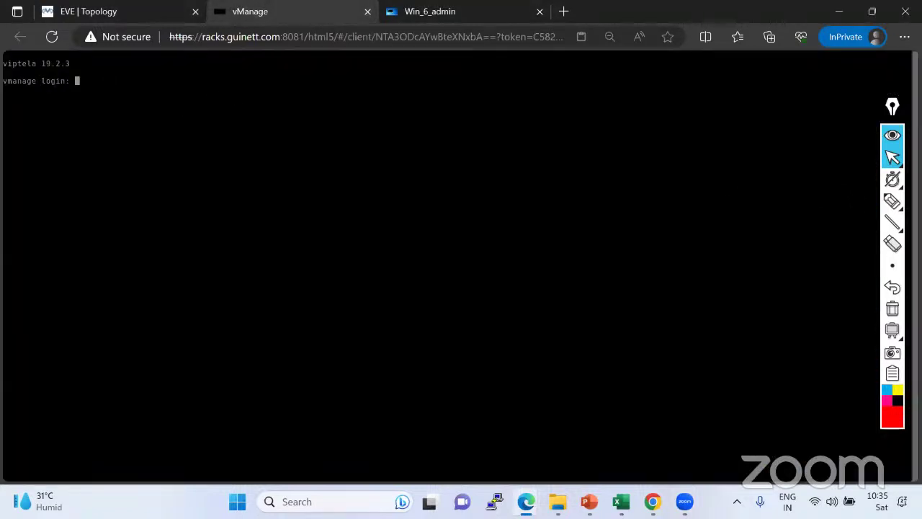
click(892, 202)
click(825, 202)
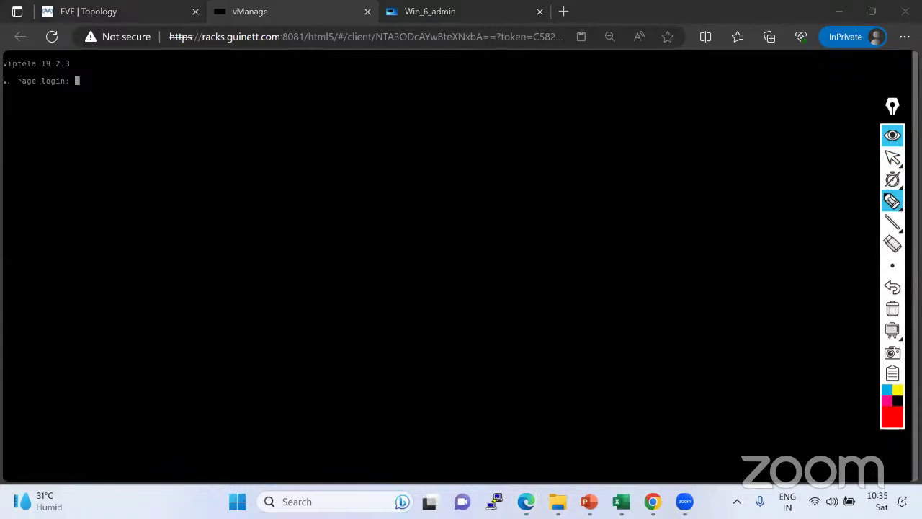
mouse_move(2, 72)
mouse_down()
mouse_move(77, 72)
mouse_move(80, 61)
mouse_move(4, 53)
mouse_move(9, 73)
mouse_up()
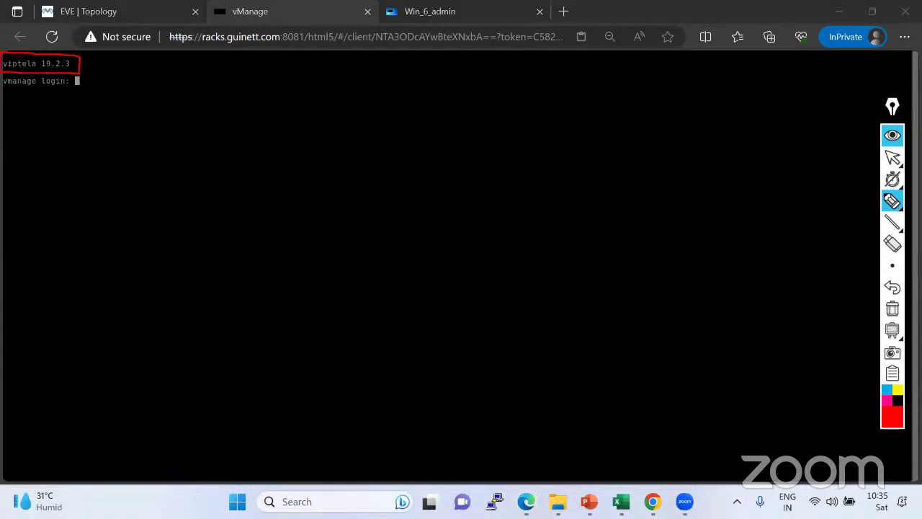
drag(80, 69, 117, 68)
click(891, 200)
click(871, 201)
click(127, 67)
text(os! of)
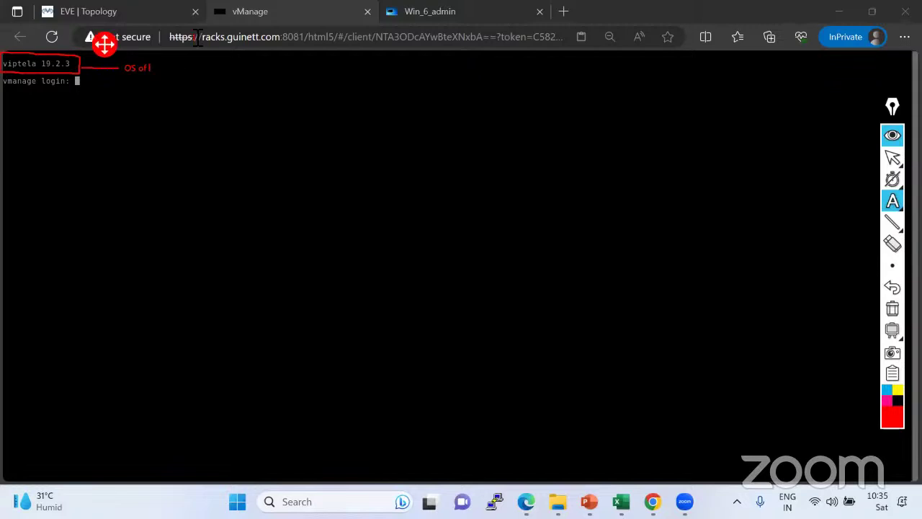
text( vlManager or Manager)
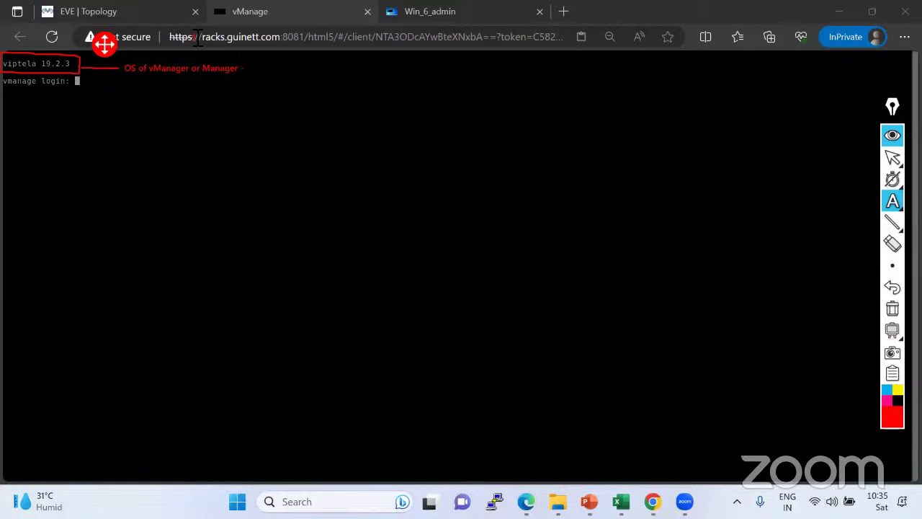
text( - Software Image)
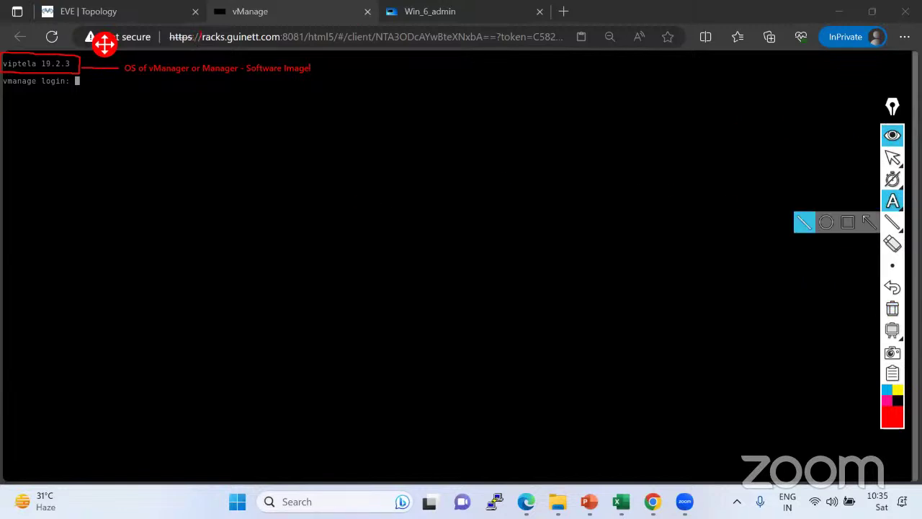
click(874, 204)
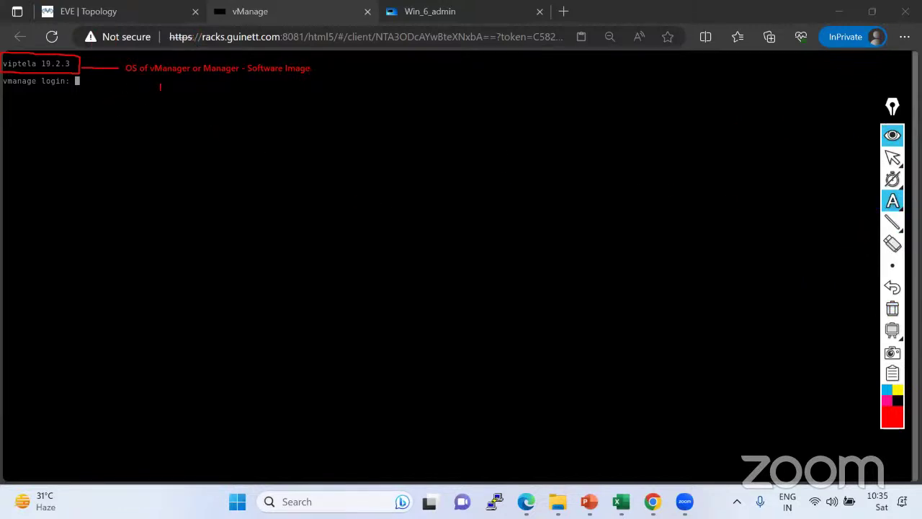
click(161, 87)
text(admin)
key(Return)
text(admin)
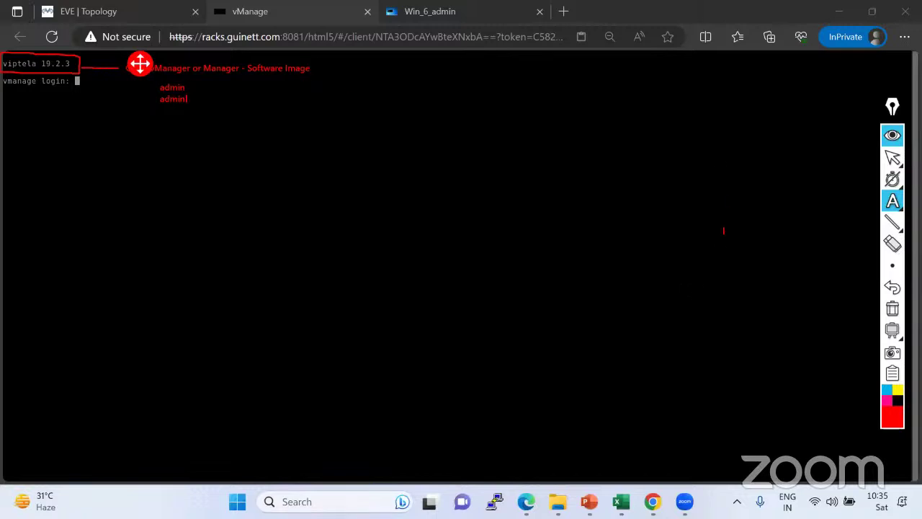
click(892, 308)
click(892, 157)
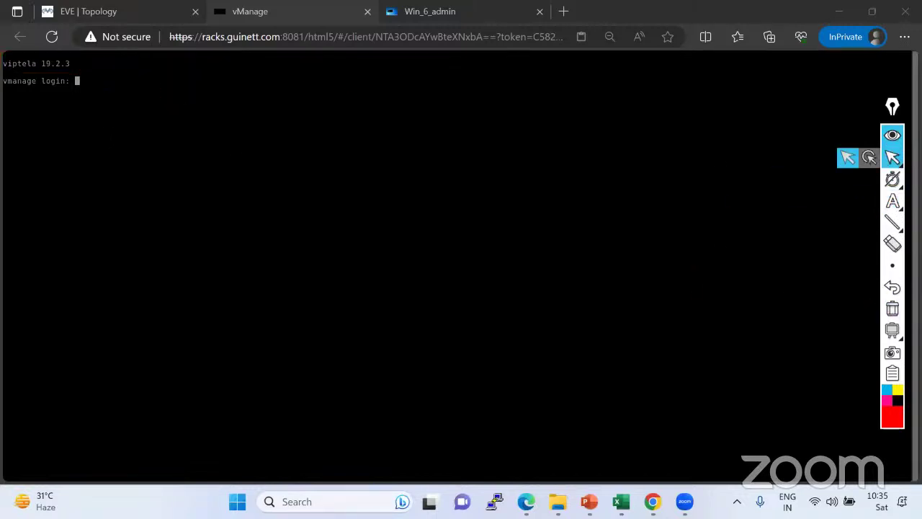
Log in to vManage as admin, then enter and confirm a new admin password.
click(848, 157)
text(admin)
key(Return)
key(Return)
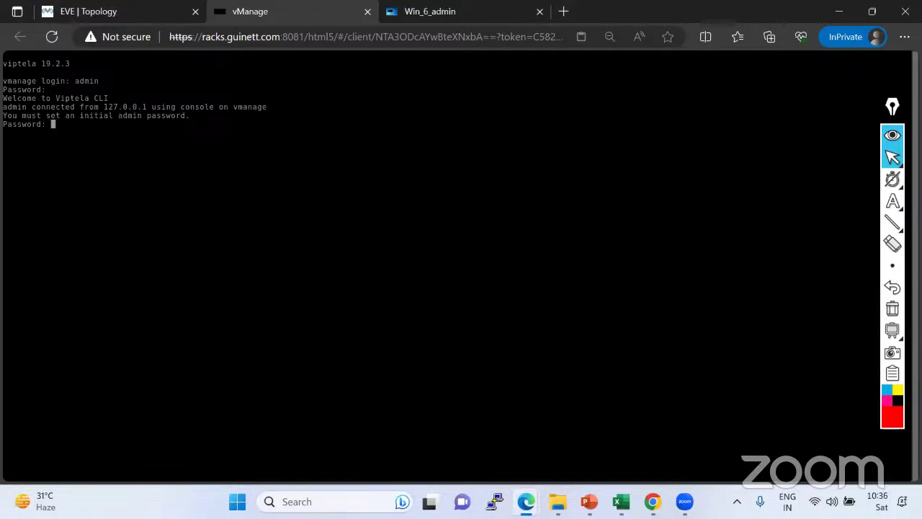
drag(3, 115, 191, 116)
key(Return)
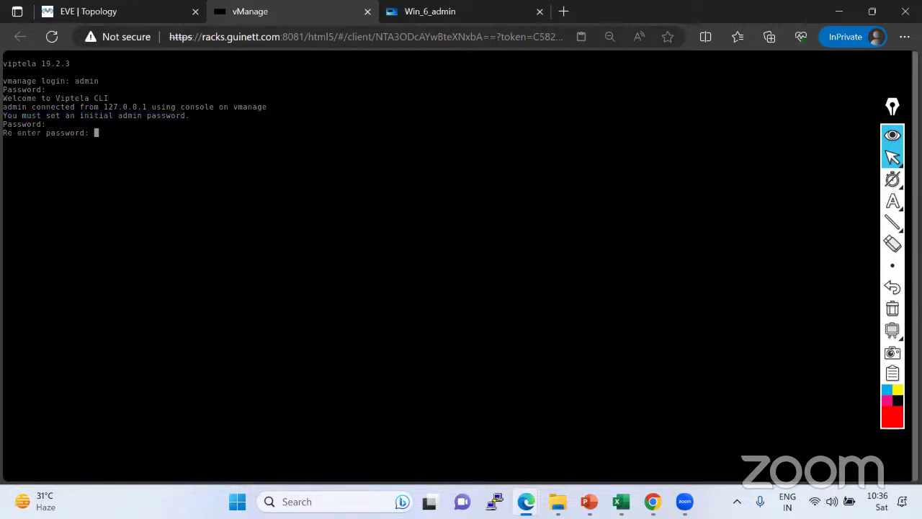
key(Return)
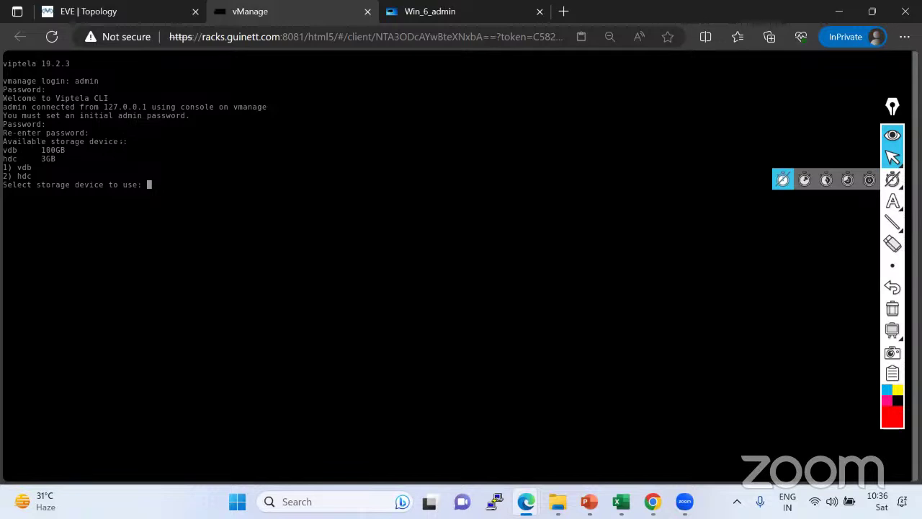
Select storage device 1, the 100GB vdb disk, at the storage prompt.
mouse_move(893, 157)
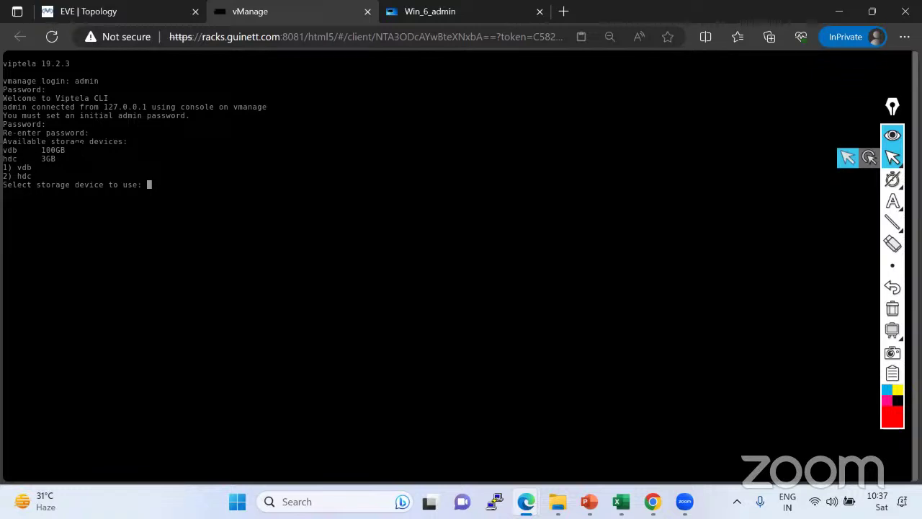
double_click(53, 150)
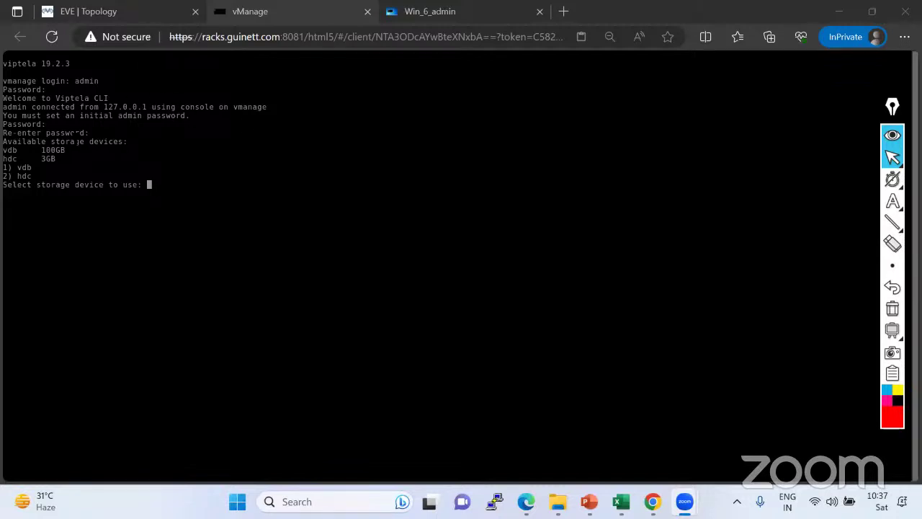
drag(3, 149, 65, 159)
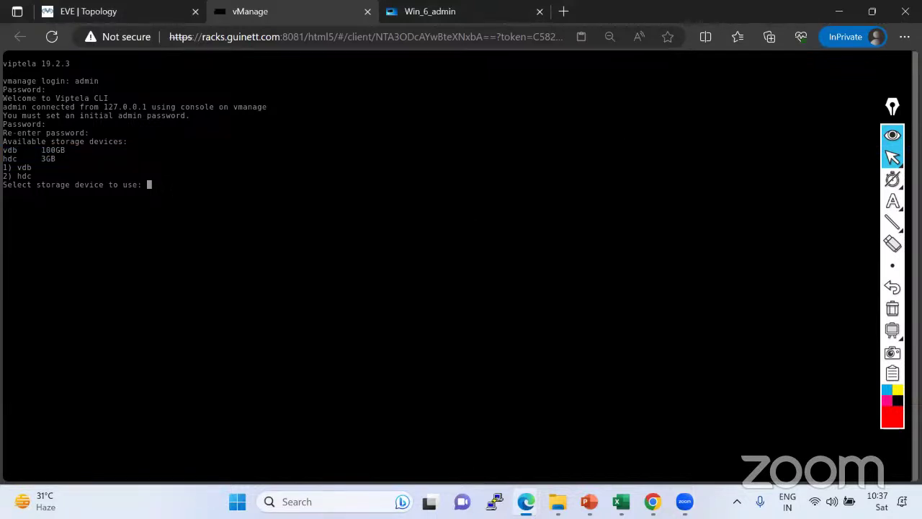
text(1)
drag(3, 150, 65, 149)
drag(3, 167, 23, 167)
click(23, 167)
key(Return)
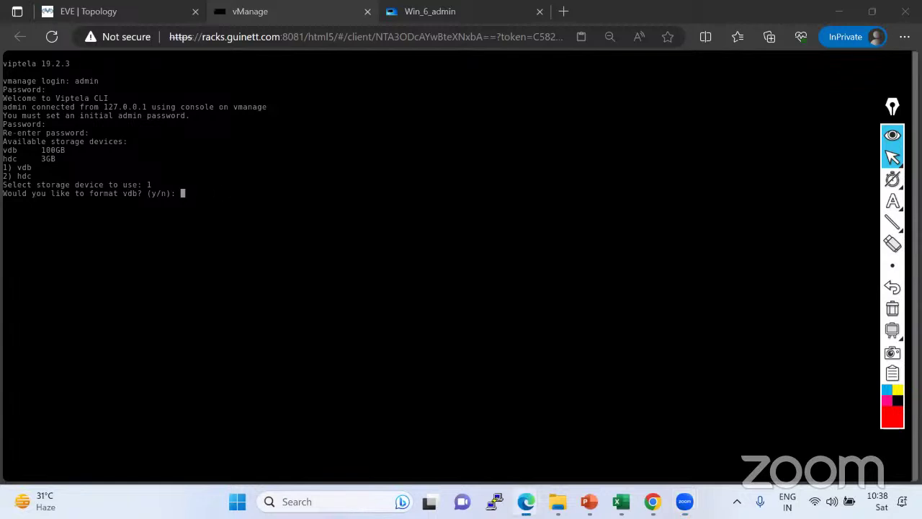
Answer y to format vdb, then return to the Cisco SDWAN topology diagram.
text(y)
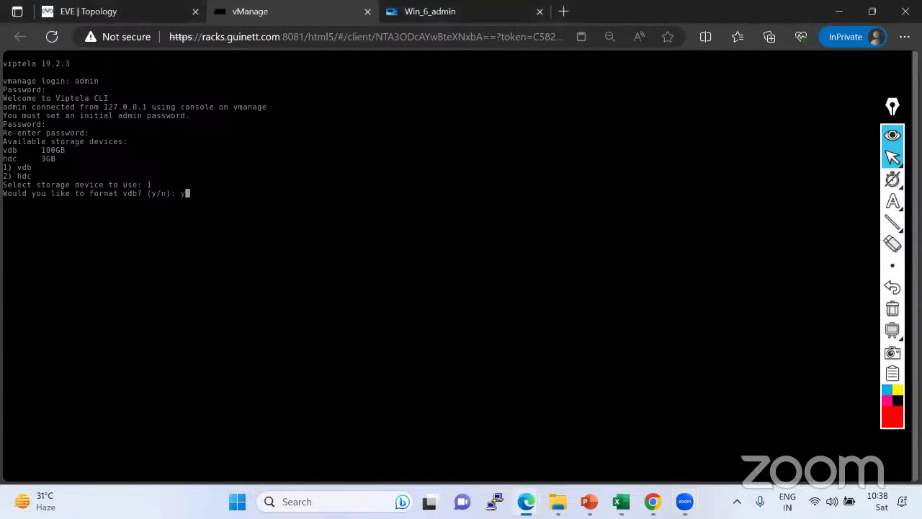
key(Return)
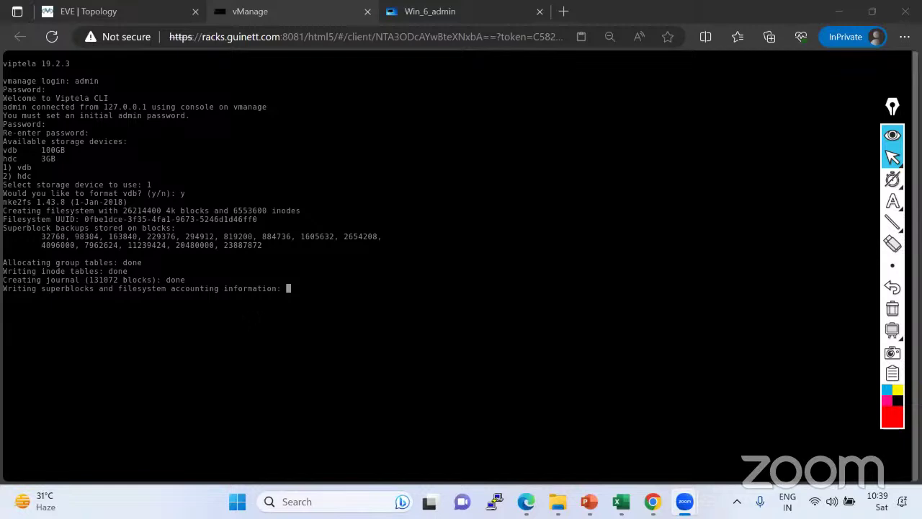
click(110, 14)
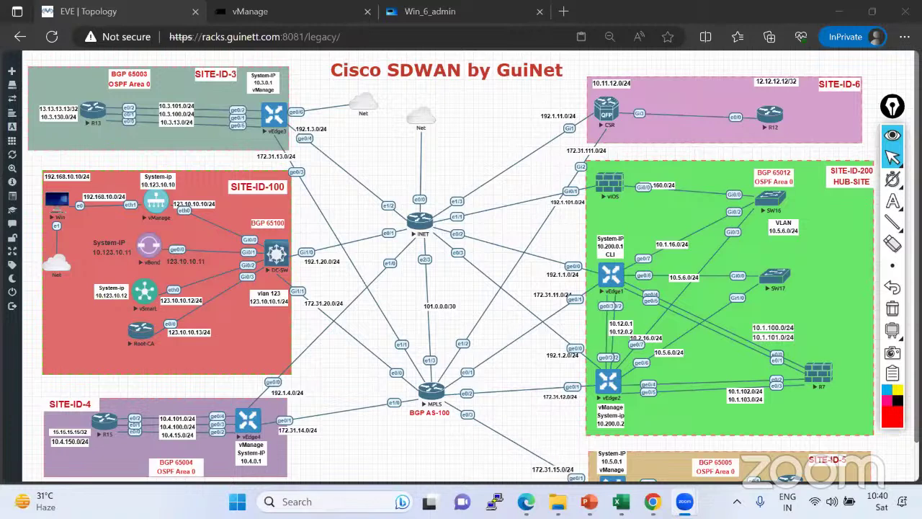
Switch from EVE-NG to the Viptela-TDM-v2.pdf deck and scroll back to page 17.
mouse_move(526, 501)
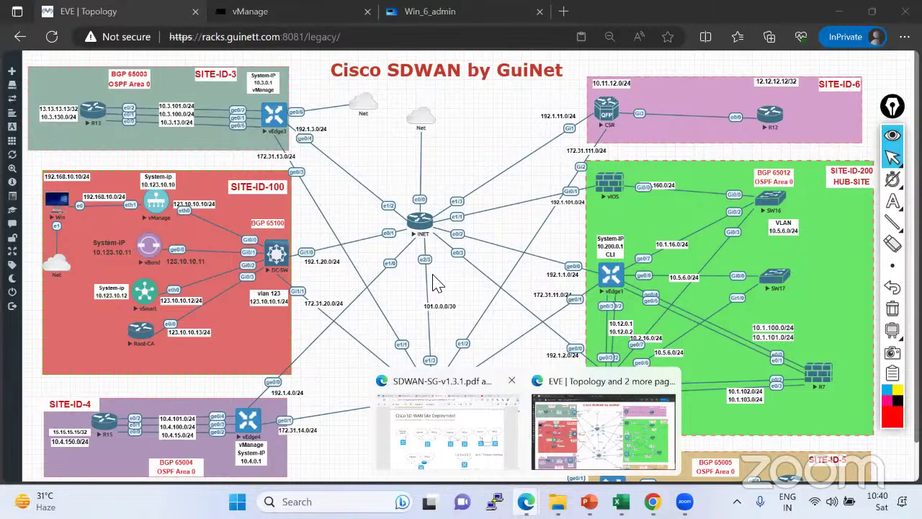
key(alt+Tab)
scroll(434, 283, up, 15)
scroll(432, 282, up, 20)
scroll(434, 282, up, 20)
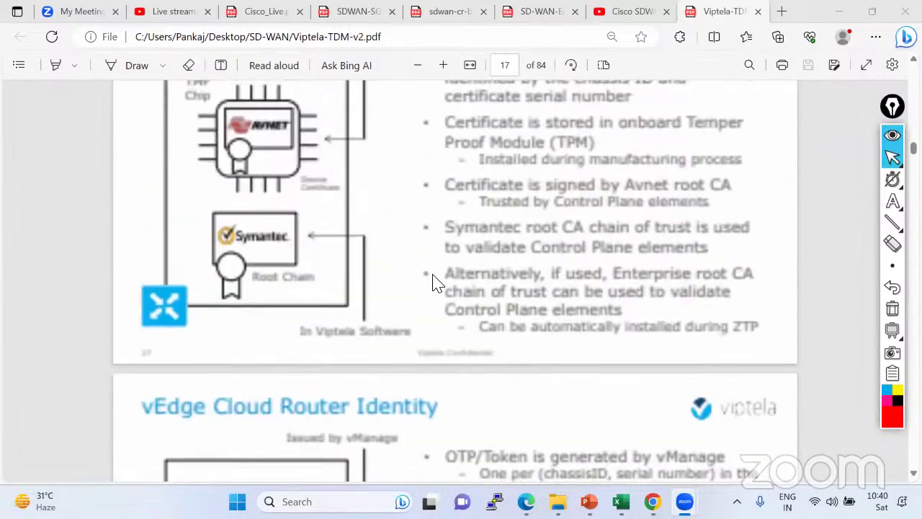
Scroll the Viptela deck back to slide 10, Controllers.
scroll(432, 282, up, 20)
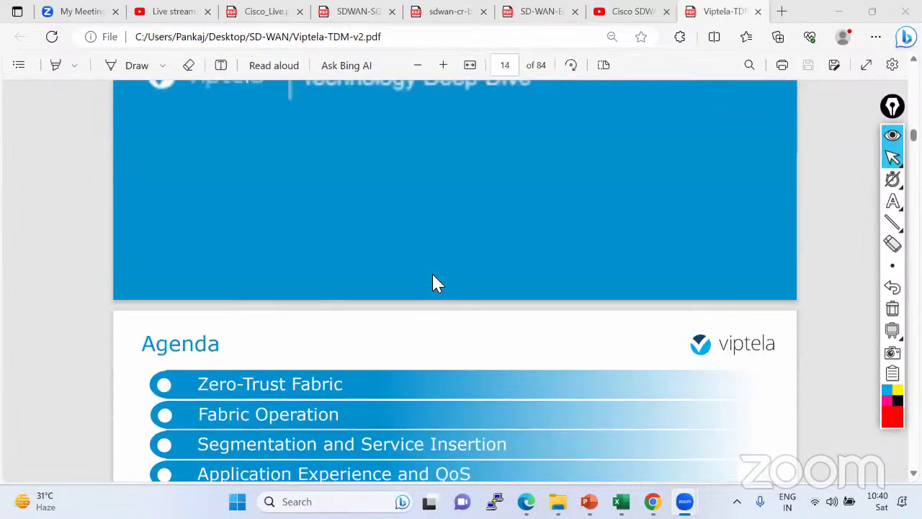
scroll(433, 283, up, 20)
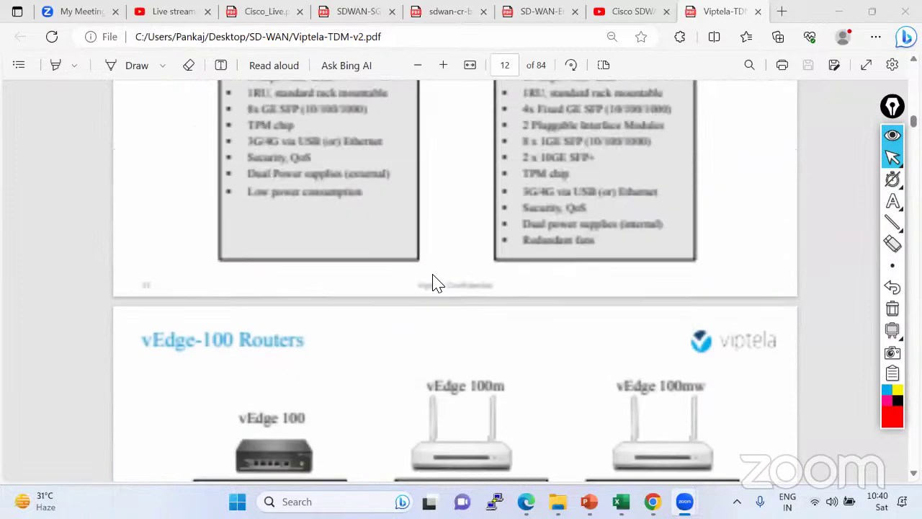
scroll(433, 283, up, 15)
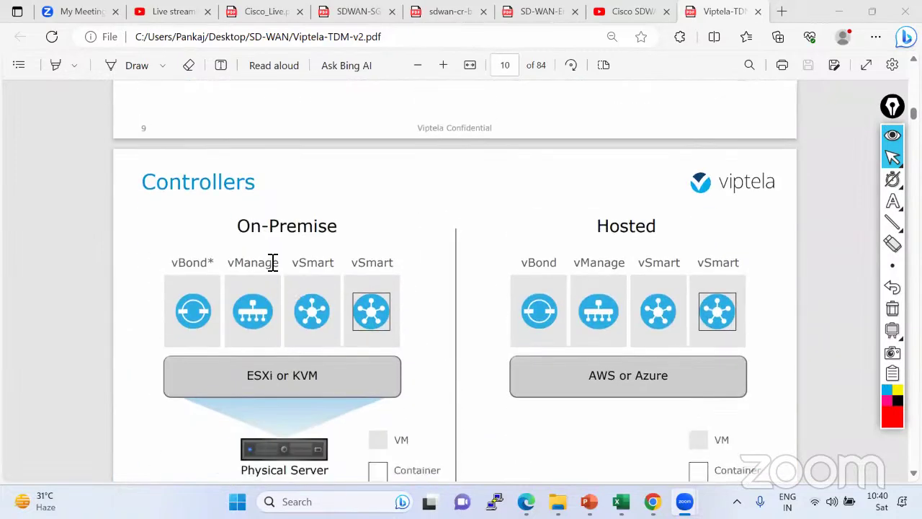
scroll(288, 226, down, 2)
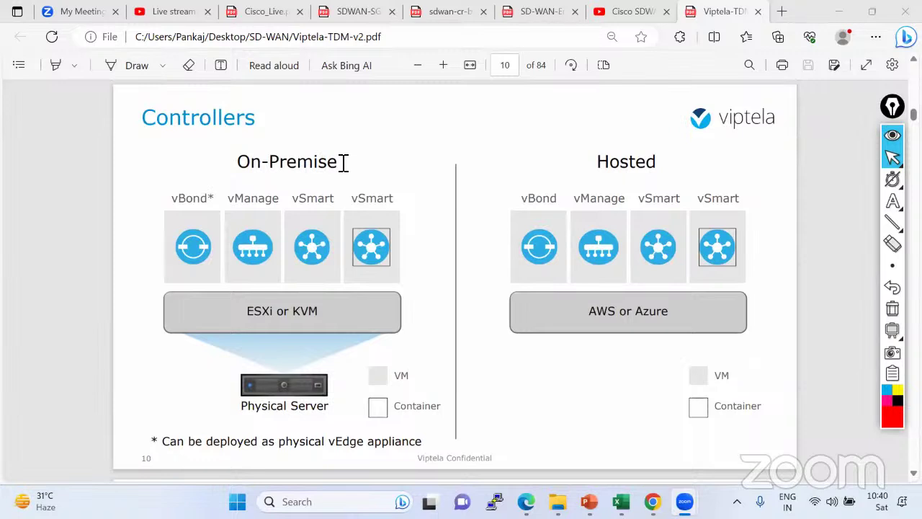
Highlight the on-premise controller names, the ESXi/KVM label, and the Hosted heading on slide 10.
drag(173, 201, 389, 205)
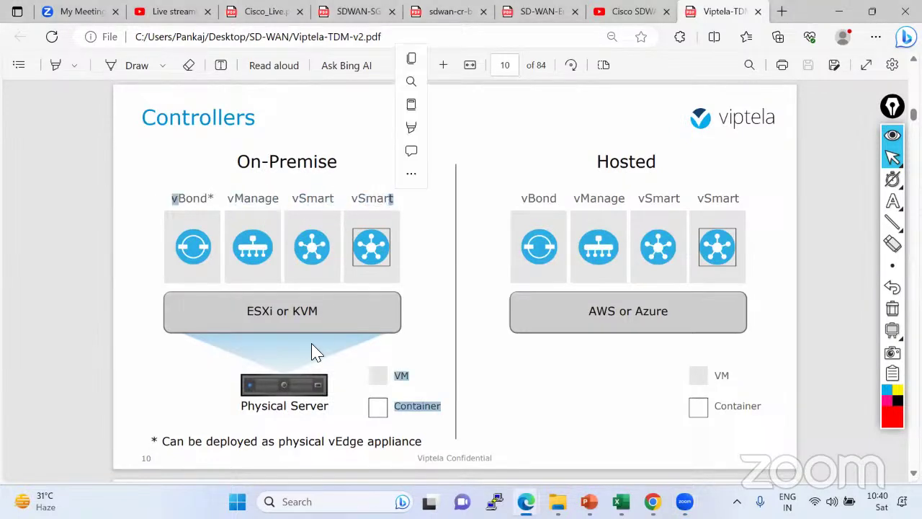
drag(247, 312, 322, 315)
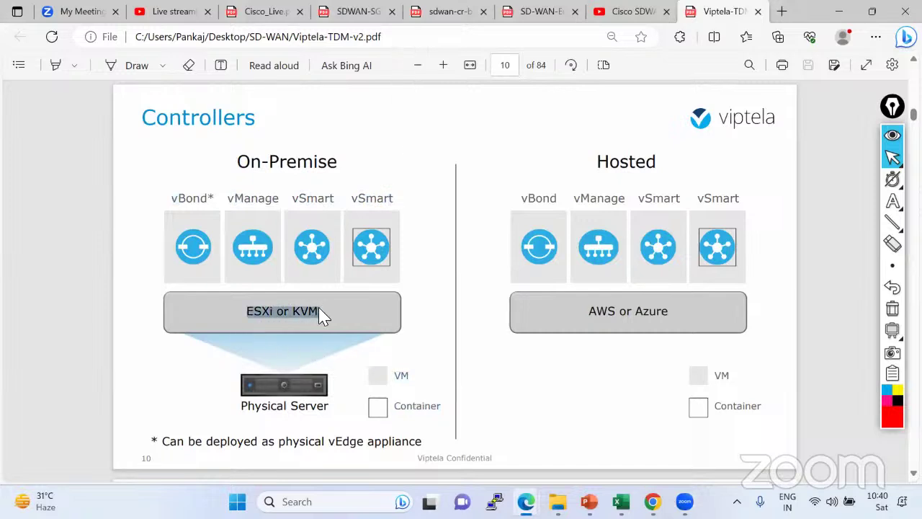
click(242, 169)
drag(279, 311, 251, 313)
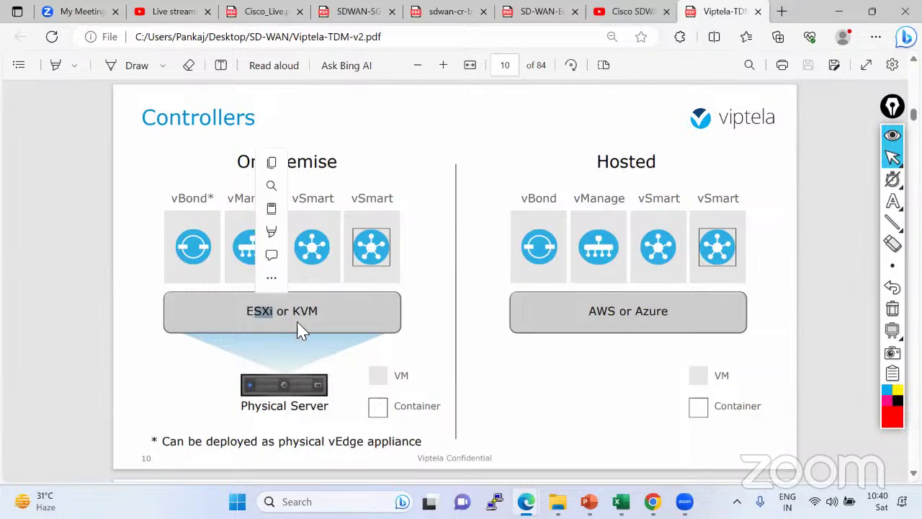
click(344, 299)
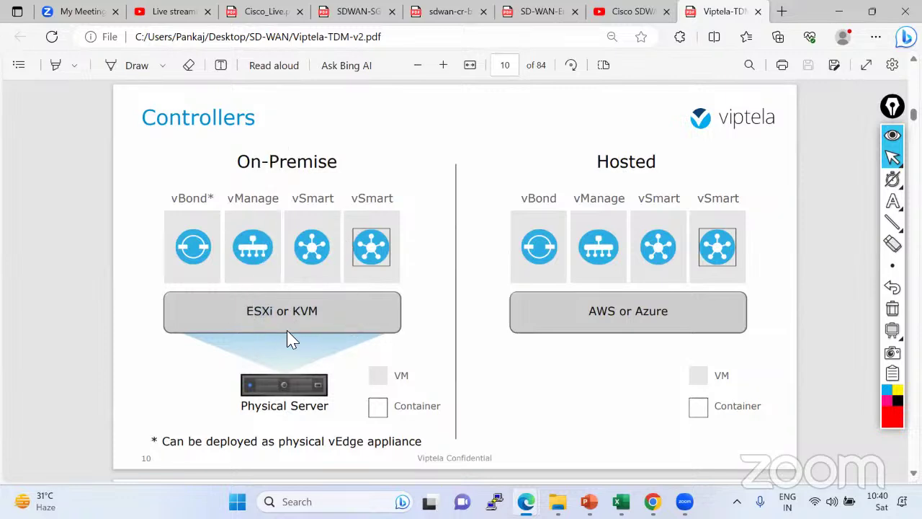
drag(597, 168, 683, 165)
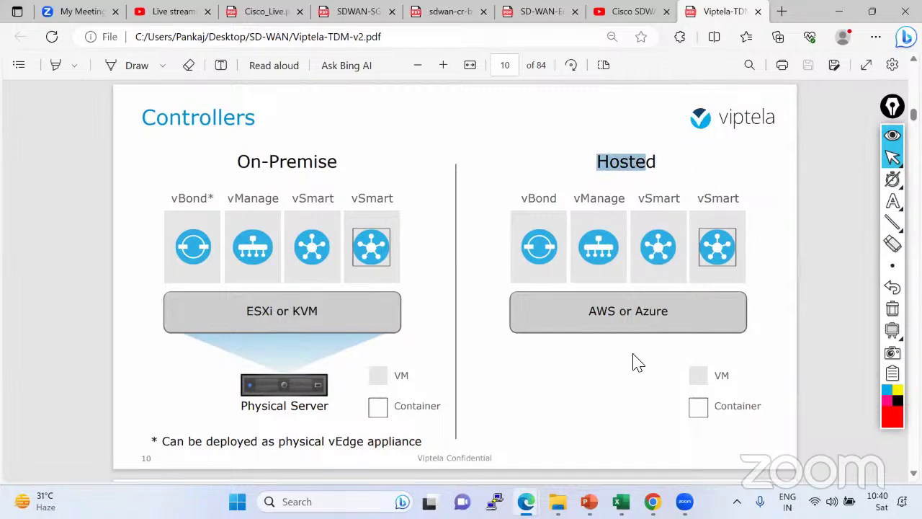
Scroll ahead through pages 11–13 of the Viptela deck.
scroll(214, 275, down, 4)
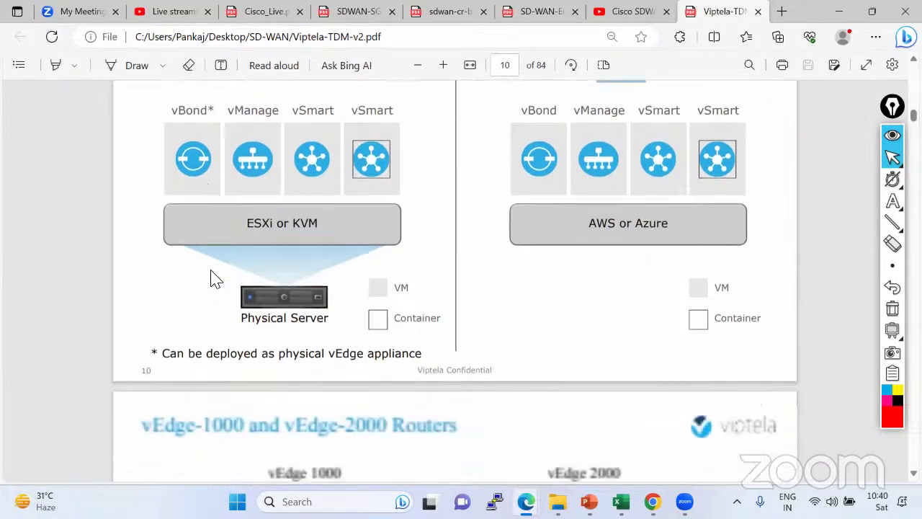
scroll(325, 294, down, 2)
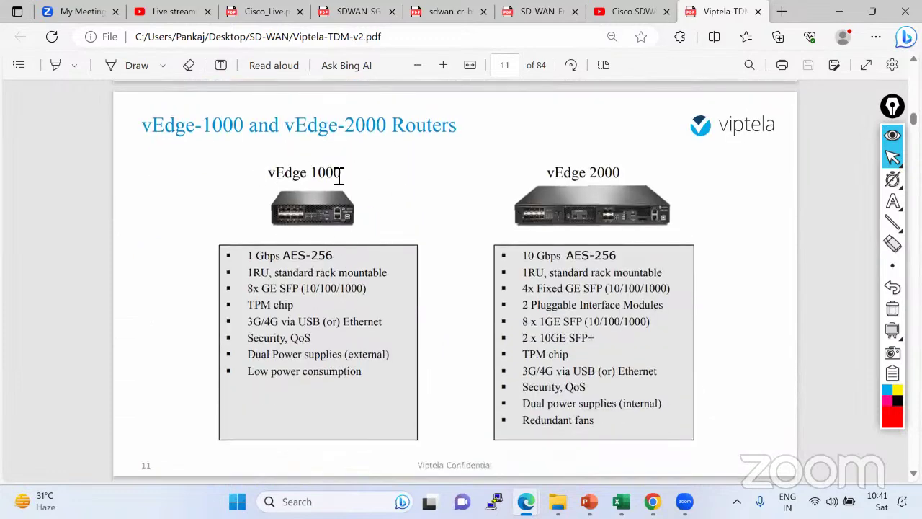
scroll(619, 210, down, 5)
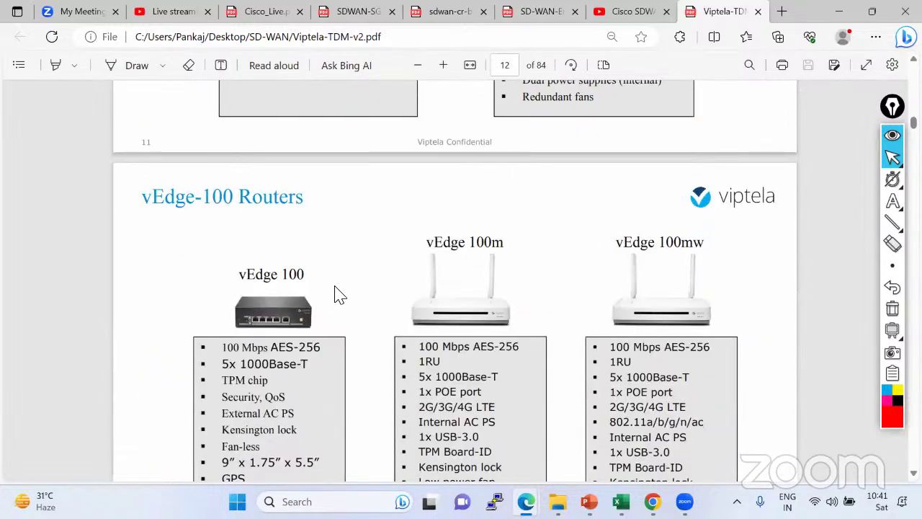
scroll(337, 293, down, 8)
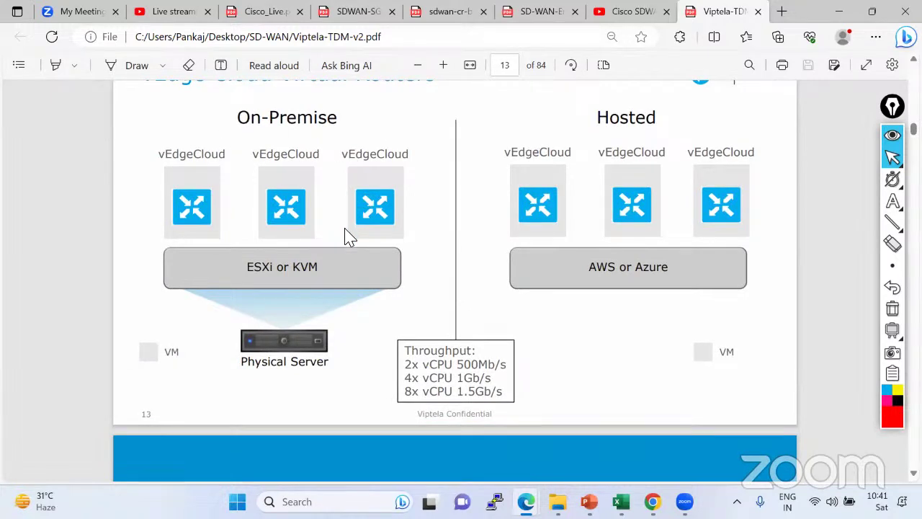
Return to the vEdge-1000/vEdge-2000 Routers slide on page 11 and pick the screen marker.
scroll(349, 238, up, 3)
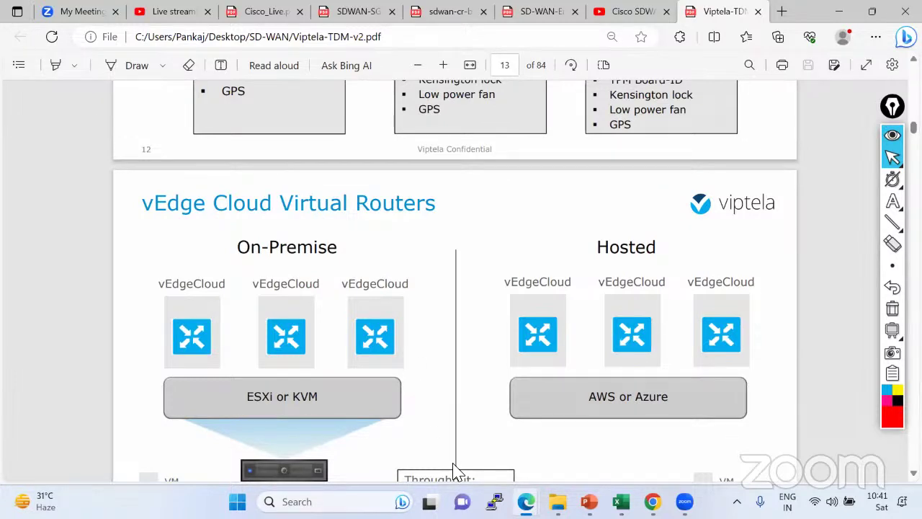
scroll(566, 201, up, 10)
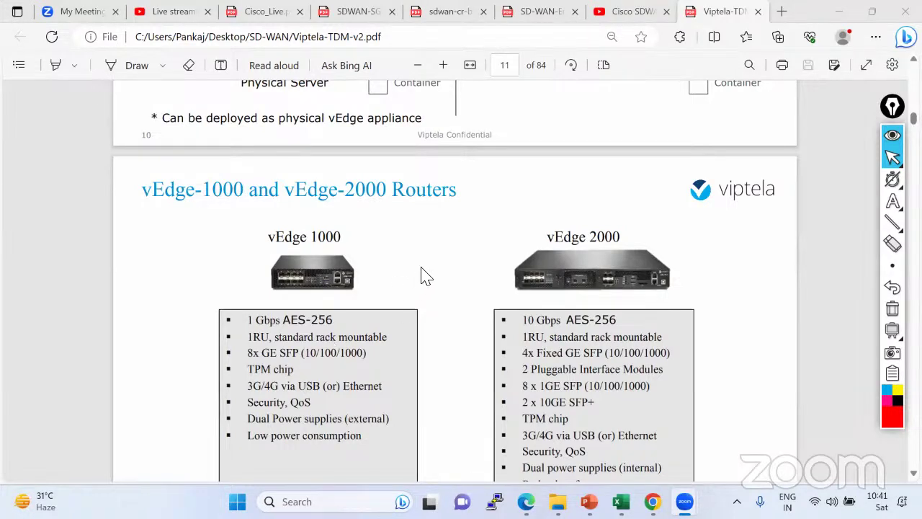
scroll(446, 264, up, 3)
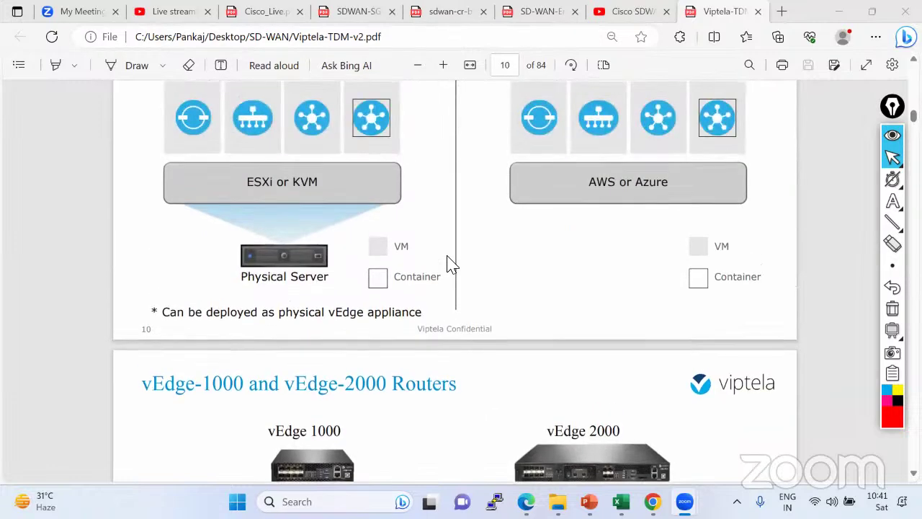
scroll(447, 264, up, 1)
scroll(447, 263, down, 3)
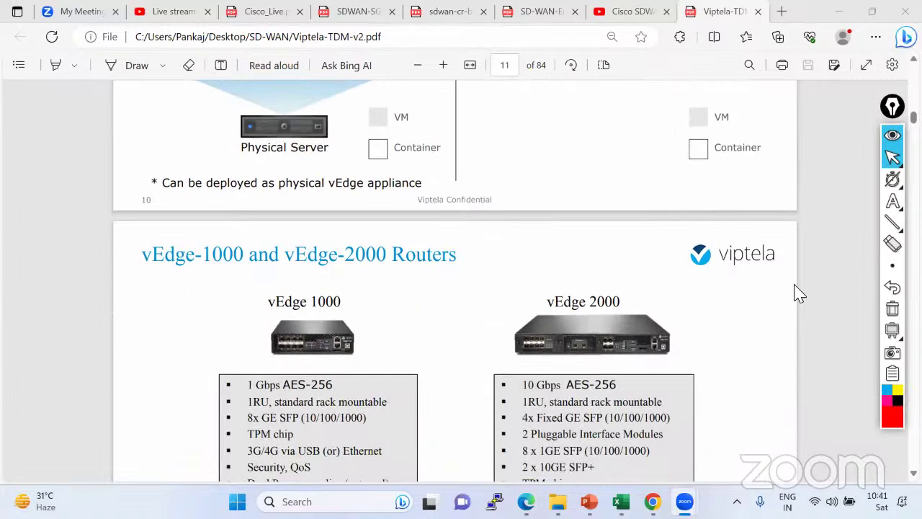
mouse_move(879, 201)
click(824, 206)
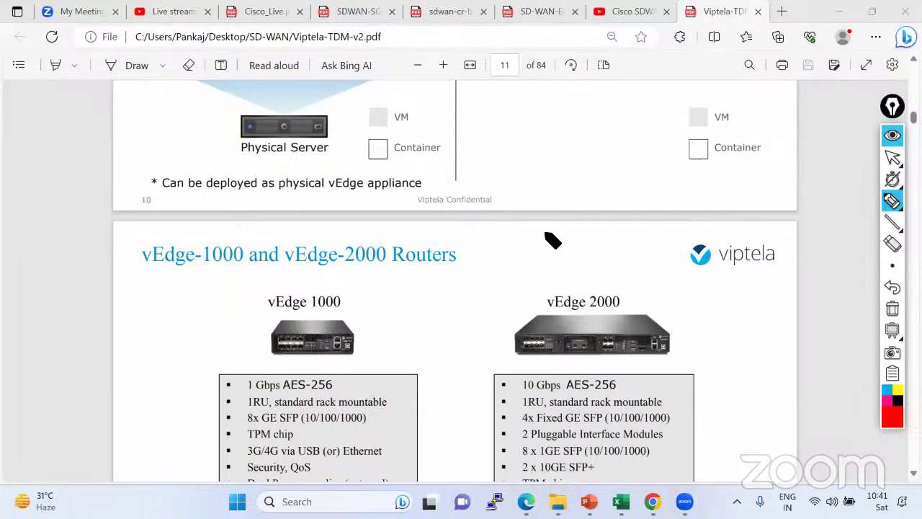
Write 'SDWAN — ISR, ASR, CSR' in red above the title, box the platforms, and tick vEdge 1000.
drag(545, 242, 545, 232)
mouse_move(535, 233)
mouse_down()
mouse_move(530, 241)
mouse_move(591, 235)
mouse_move(552, 242)
mouse_move(742, 229)
mouse_up()
mouse_move(641, 245)
mouse_down()
mouse_move(742, 244)
mouse_move(749, 229)
mouse_move(667, 220)
mouse_move(637, 234)
mouse_move(637, 246)
mouse_up()
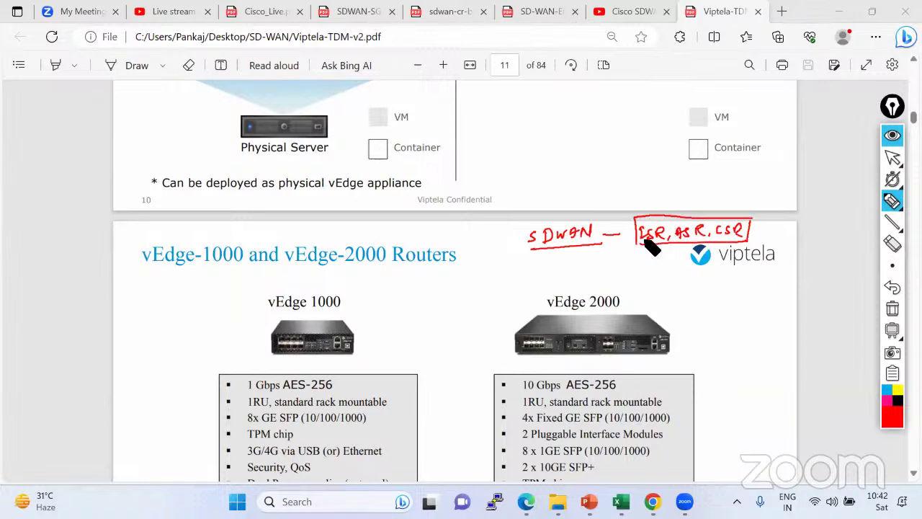
mouse_move(295, 283)
mouse_down()
mouse_move(302, 292)
mouse_move(318, 279)
mouse_up()
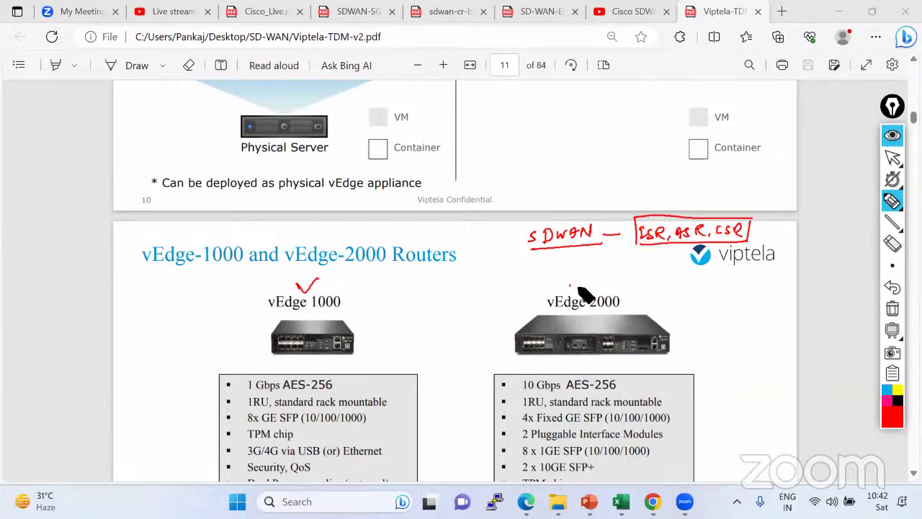
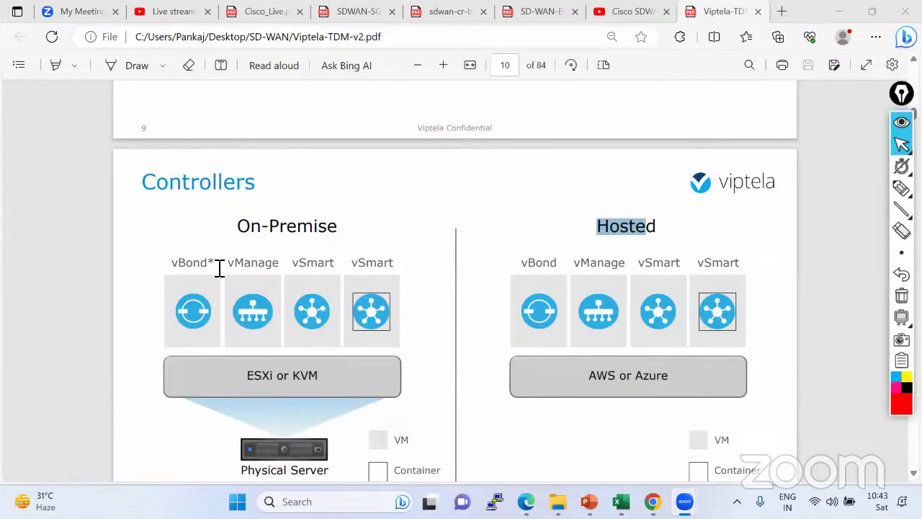
Mark 'Hosted' on the page 10 Controllers slide, then bring up the EVE-NG lab topology window.
scroll(221, 275, up, 3)
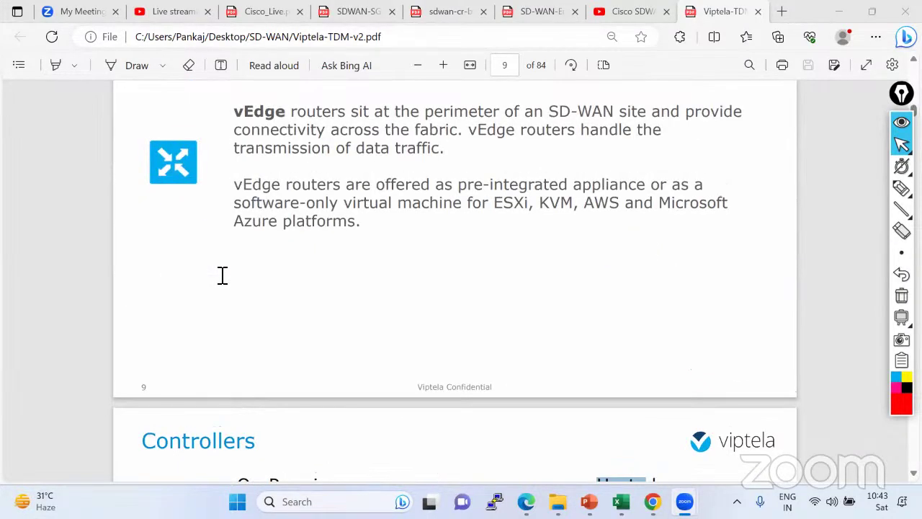
scroll(220, 277, down, 4)
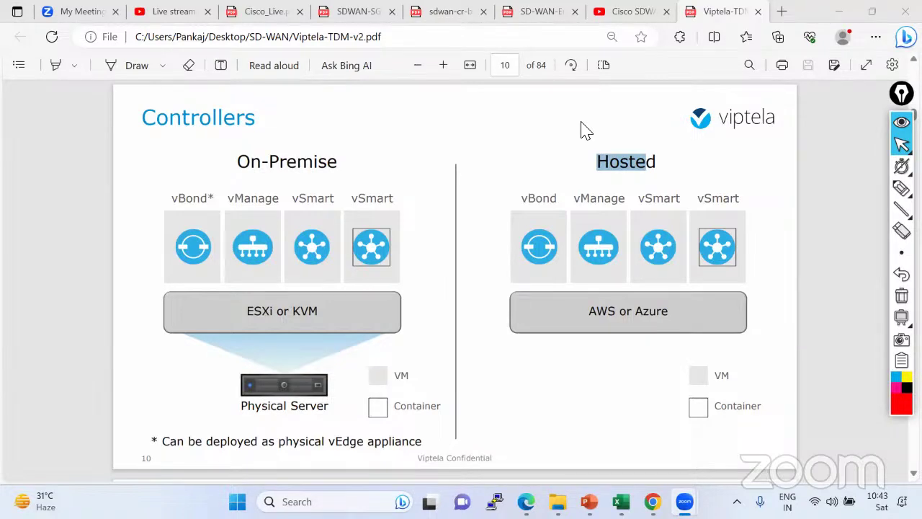
shift+click(662, 170)
click(610, 165)
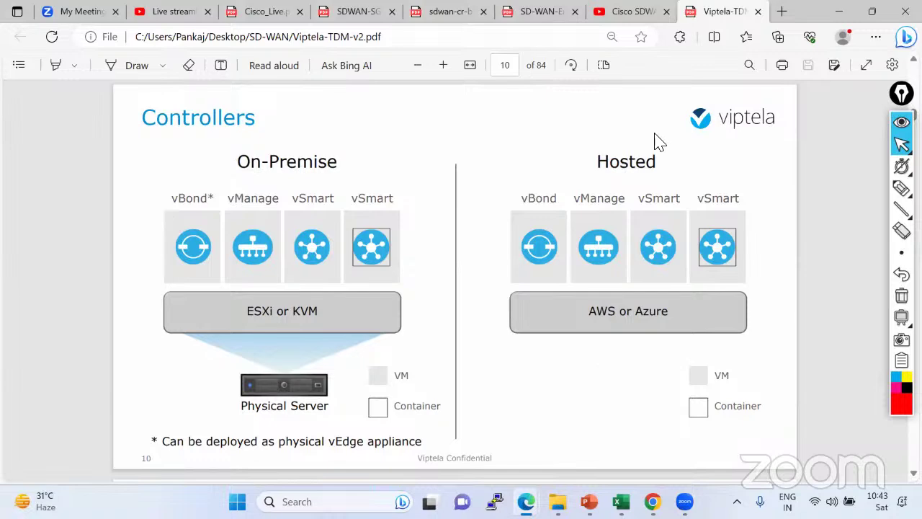
key(alt+Tab)
scroll(601, 267, down, 1)
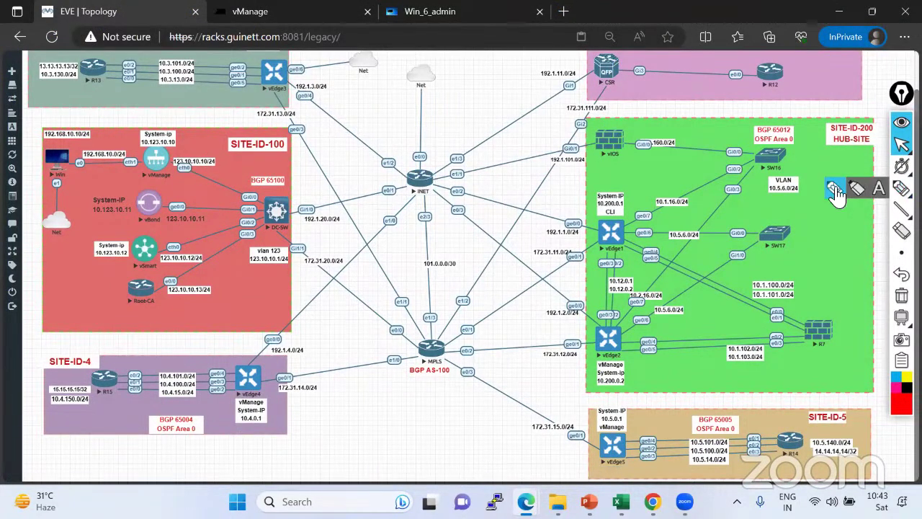
Trace the vManage–vEdge3–CSR paths and circle vEdge3, vManage, vBond and vSmart, then erase the marks.
click(901, 188)
mouse_move(189, 153)
mouse_down()
mouse_move(180, 160)
mouse_move(183, 185)
mouse_move(398, 149)
mouse_move(268, 86)
mouse_up()
mouse_move(613, 69)
mouse_down()
mouse_move(482, 160)
mouse_move(178, 177)
mouse_move(166, 166)
mouse_up()
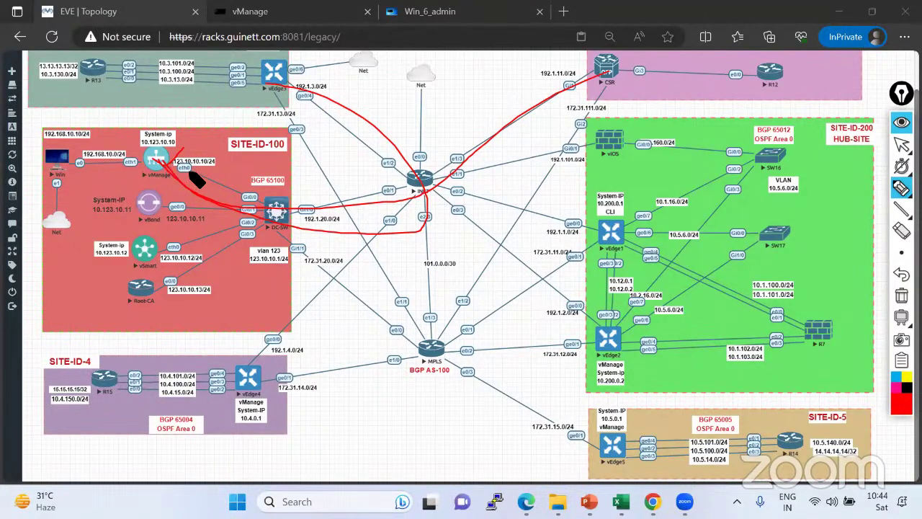
mouse_move(292, 67)
mouse_down()
mouse_move(238, 60)
mouse_move(309, 75)
mouse_up()
mouse_move(191, 148)
mouse_down()
mouse_move(167, 167)
mouse_move(155, 153)
mouse_move(211, 168)
mouse_move(217, 138)
mouse_move(288, 93)
mouse_up()
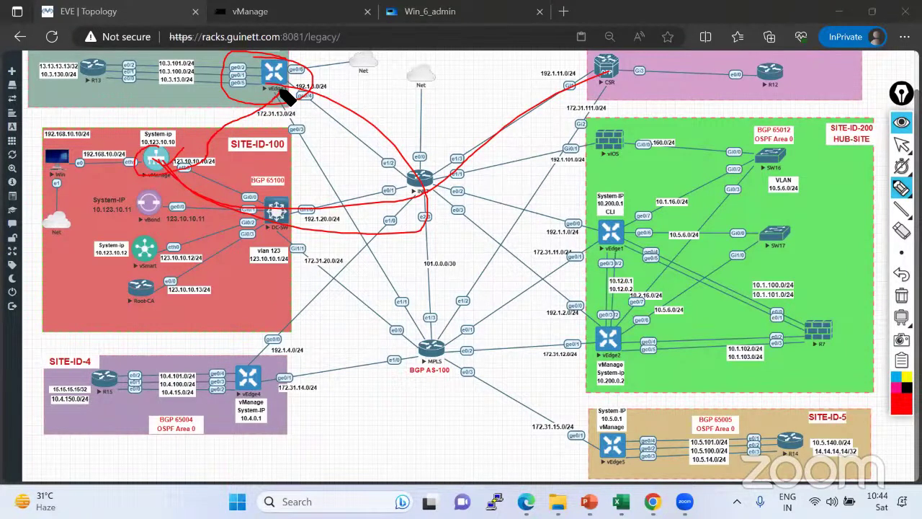
mouse_move(167, 207)
mouse_down()
mouse_move(134, 214)
mouse_move(173, 206)
mouse_up()
mouse_move(143, 244)
mouse_down()
mouse_move(142, 270)
mouse_move(151, 243)
mouse_move(162, 245)
mouse_up()
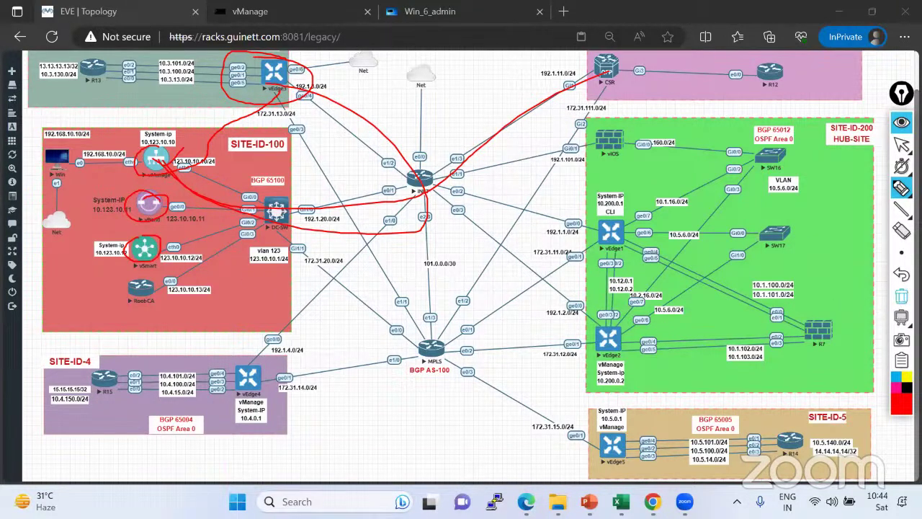
click(901, 295)
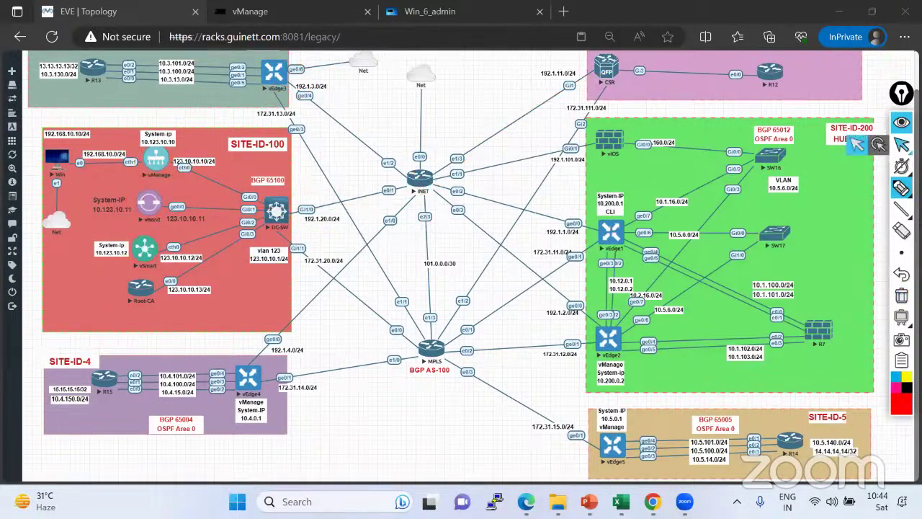
click(901, 144)
Highlight the Win–vManage and vManage eth0–DC-SW Gi0/0 links, clear them, and open the vManage console.
mouse_move(897, 188)
click(858, 189)
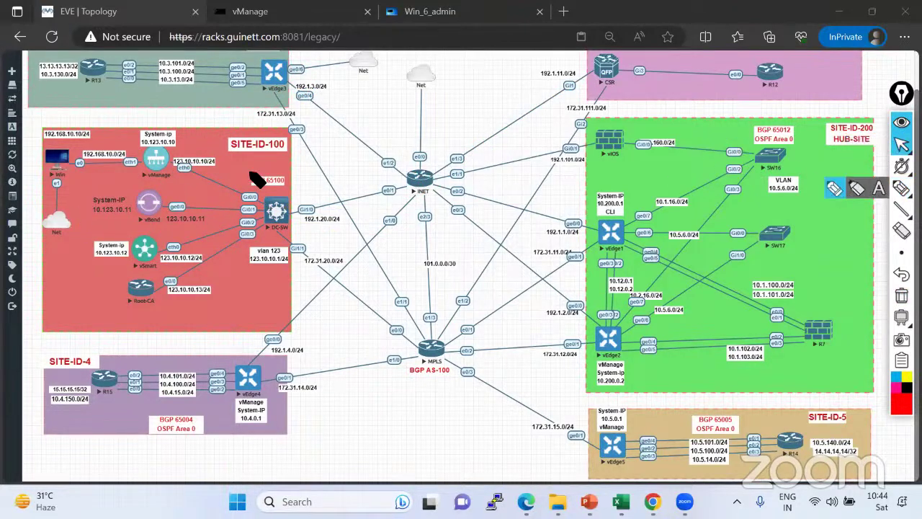
mouse_move(69, 164)
mouse_down()
mouse_move(148, 163)
mouse_move(150, 155)
mouse_move(138, 160)
mouse_move(146, 167)
mouse_up()
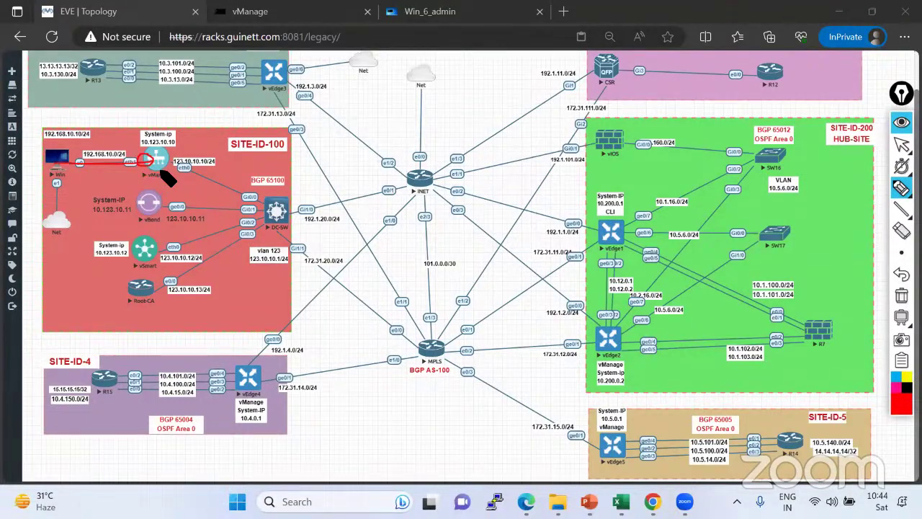
mouse_move(164, 167)
mouse_down()
mouse_move(275, 204)
mouse_move(166, 206)
mouse_move(255, 210)
mouse_move(152, 236)
mouse_move(304, 225)
mouse_move(138, 284)
mouse_up()
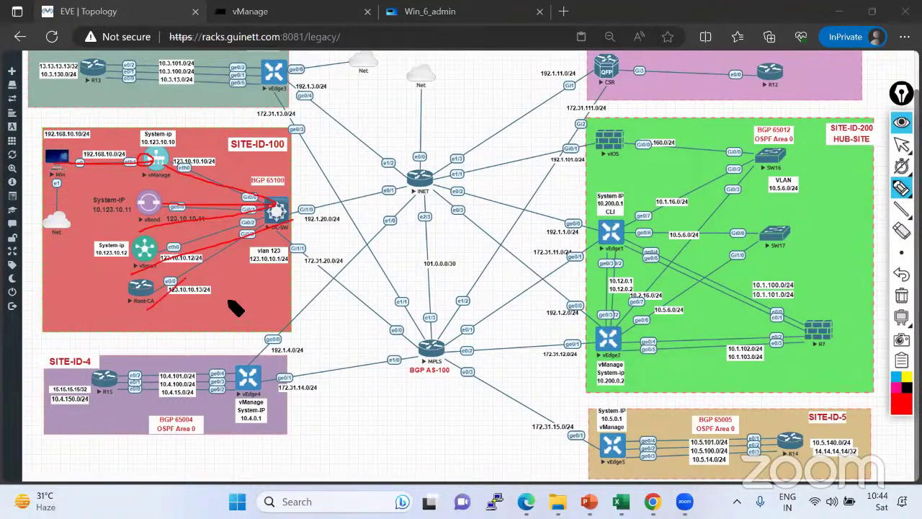
click(902, 295)
click(901, 144)
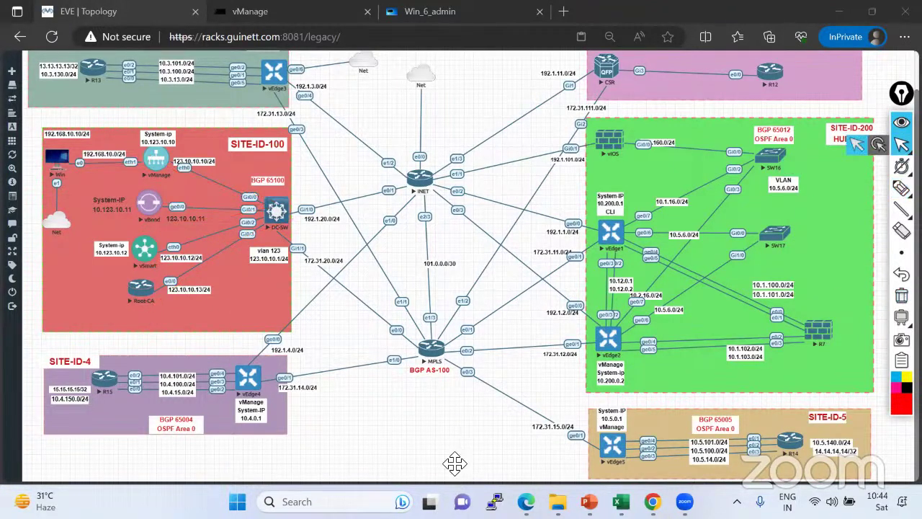
click(223, 466)
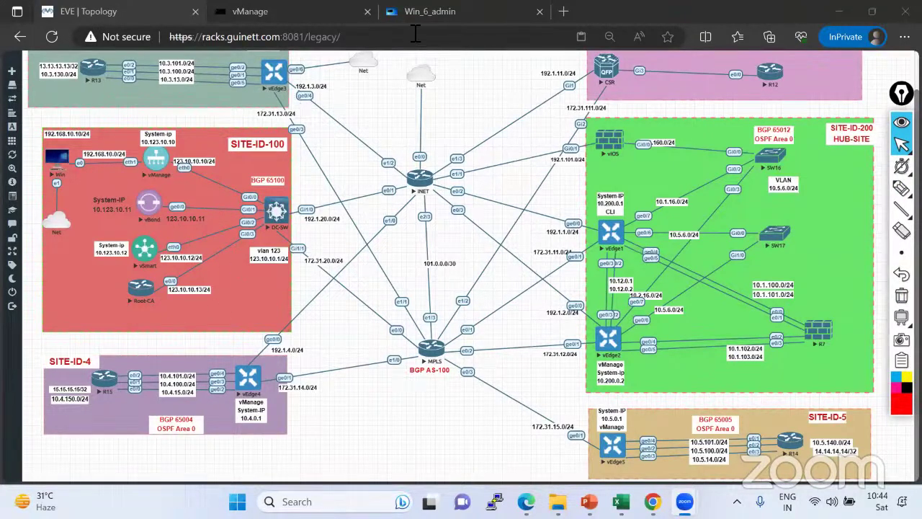
click(286, 13)
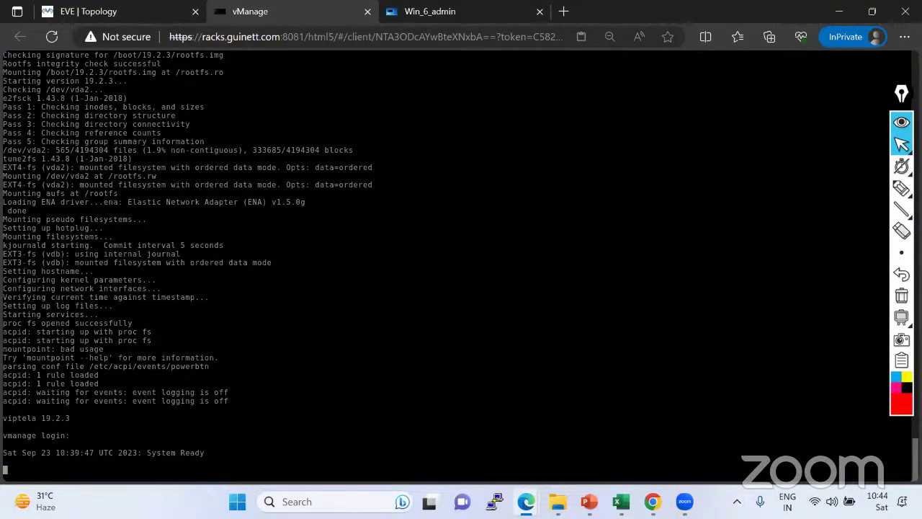
Point out System Ready, log in as admin to reach vmanage#, then go back to the topology.
scroll(169, 193, up, 10)
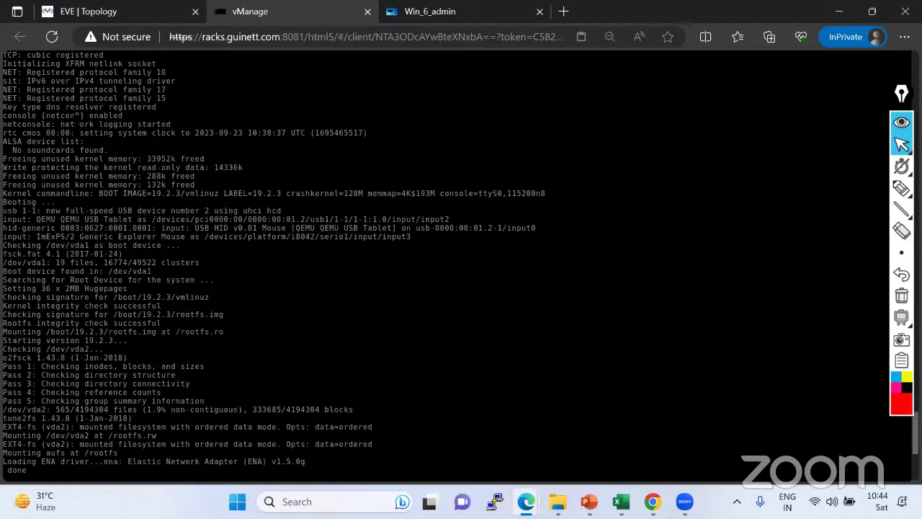
scroll(447, 263, down, 10)
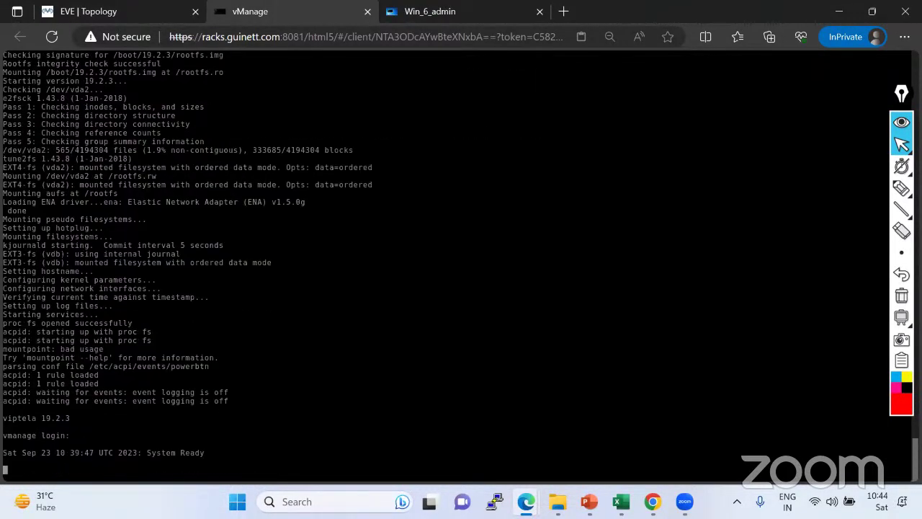
drag(4, 452, 202, 452)
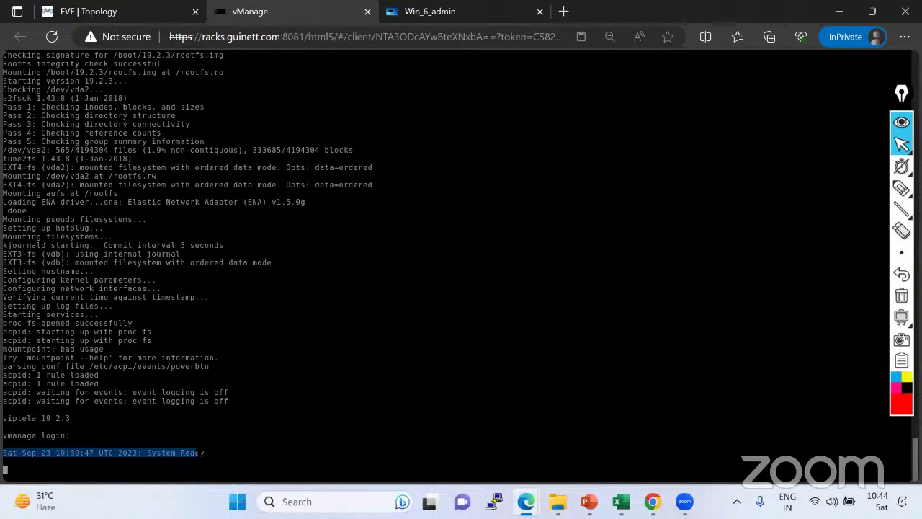
key(Return)
key(Return)
key(Return)
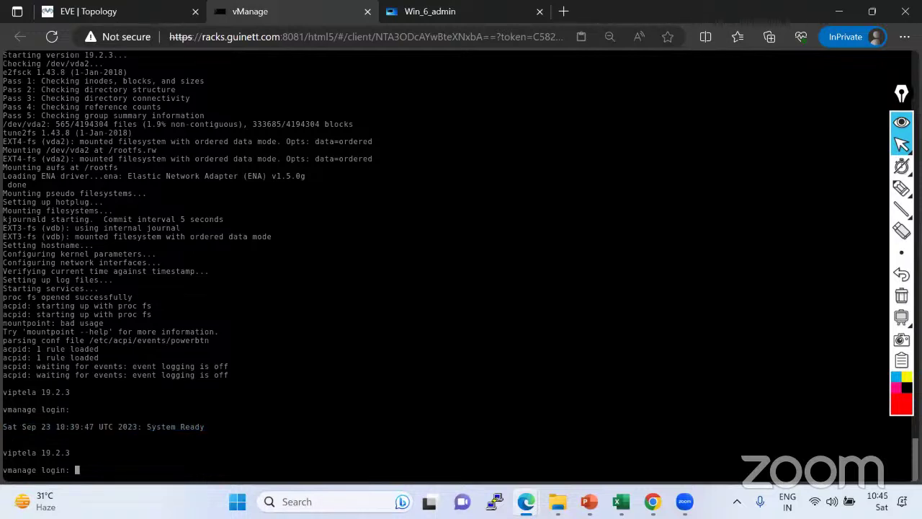
text(admin)
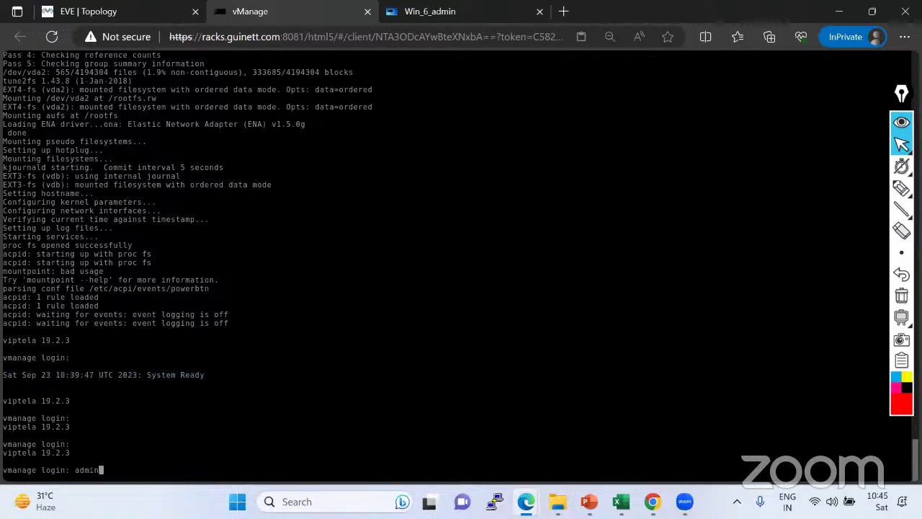
key(Return)
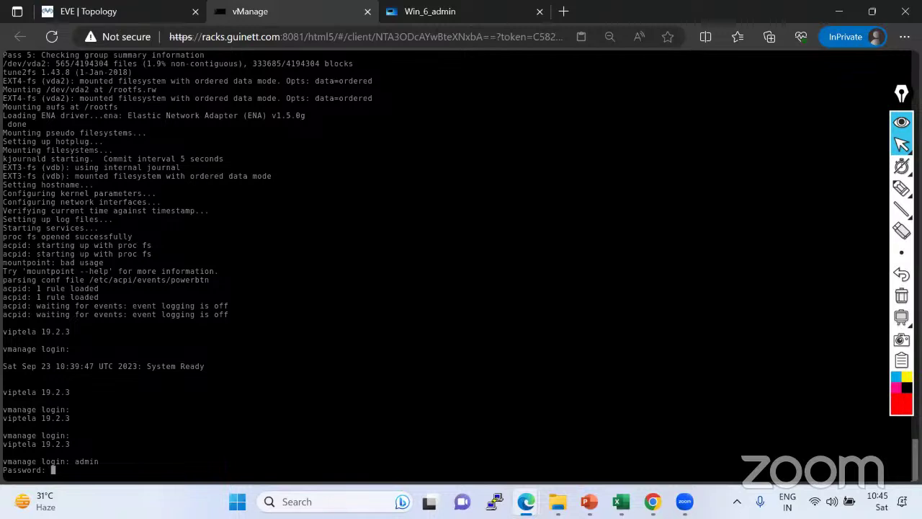
key(Return)
key(Return)
key(Return)
key(Return)
key(Return)
key(Return)
key(Return)
key(Return)
key(Return)
key(Return)
key(Return)
key(Return)
key(Return)
key(Return)
key(Return)
key(Return)
key(Return)
key(Return)
key(Return)
key(Return)
key(Return)
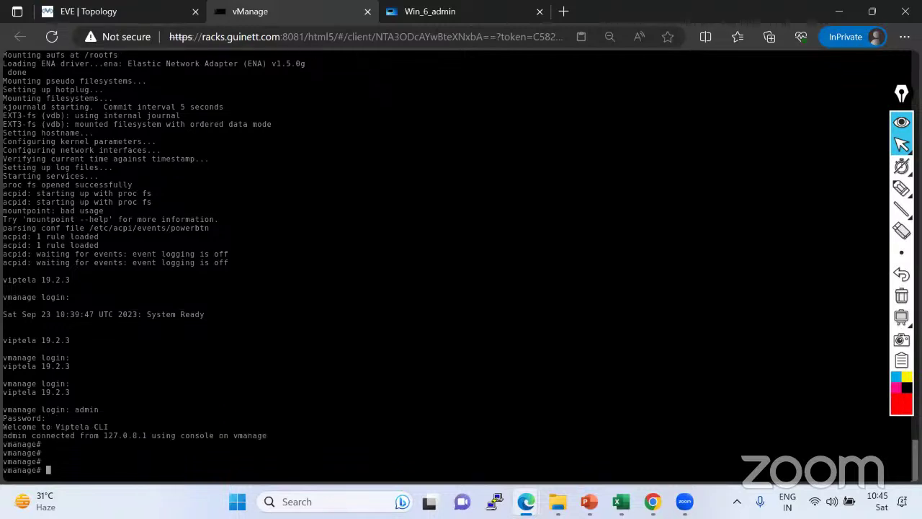
key(Return)
key(Return)
key(Return)
key(Return)
key(Return)
key(Return)
key(Return)
key(Return)
key(Return)
key(Return)
key(Return)
key(Return)
key(Return)
key(Return)
key(Return)
key(Return)
key(Return)
key(Return)
key(Return)
key(Return)
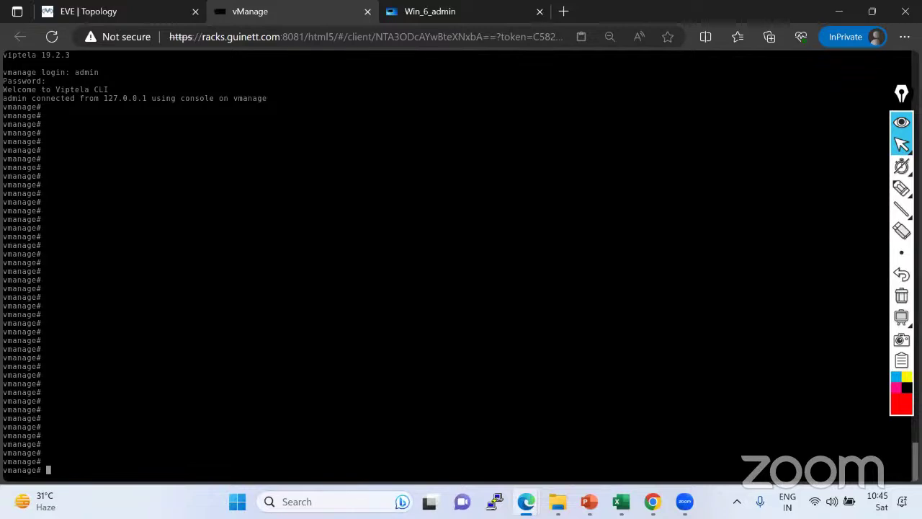
click(120, 12)
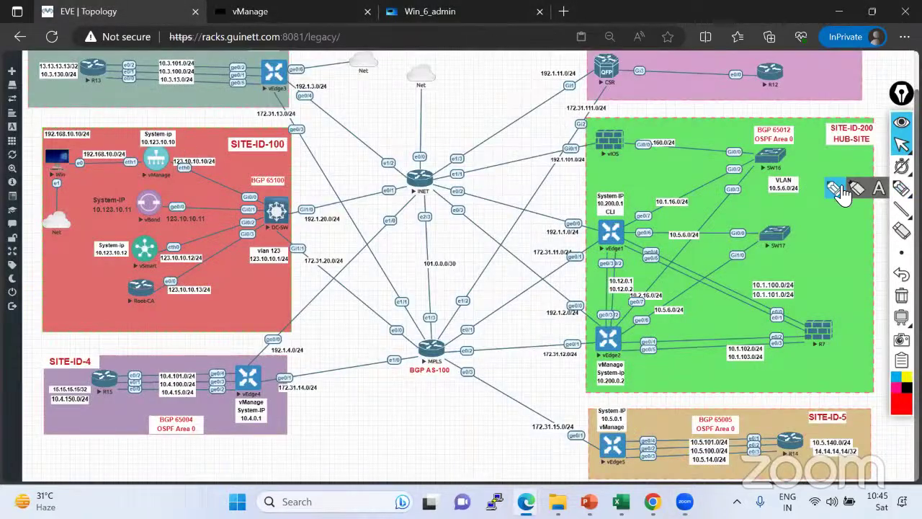
Mark the Win-to-Net link and the Win e1 port, then change the drawing tool.
click(901, 188)
drag(57, 175, 54, 218)
mouse_move(55, 179)
mouse_down()
mouse_move(51, 188)
mouse_move(60, 193)
mouse_move(88, 167)
mouse_move(80, 155)
mouse_up()
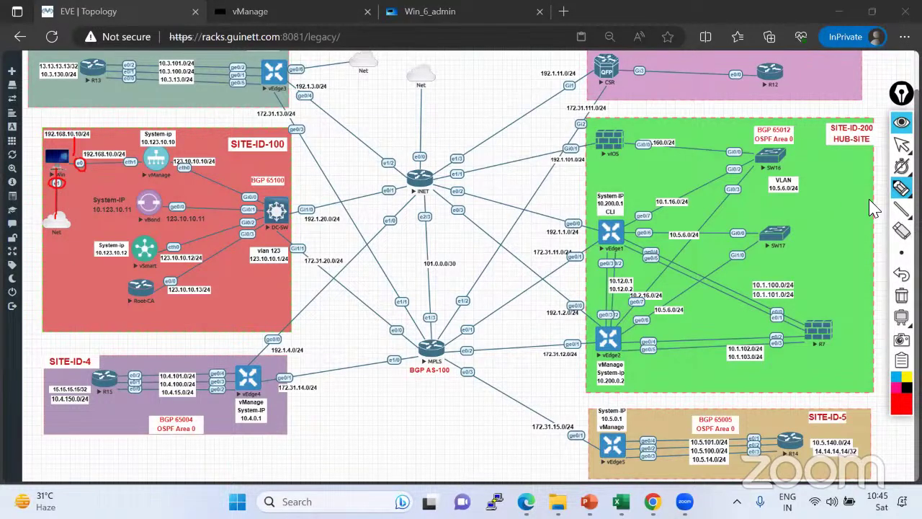
click(900, 189)
click(834, 190)
Circle vManage eth1, link it to the 192.168.10.10/24 label, then clear and return to the console.
mouse_move(138, 158)
mouse_down()
mouse_move(122, 156)
mouse_move(120, 168)
mouse_move(142, 166)
mouse_move(140, 159)
mouse_up()
mouse_move(79, 136)
mouse_down()
mouse_move(108, 137)
mouse_move(121, 156)
mouse_up()
drag(72, 140, 46, 141)
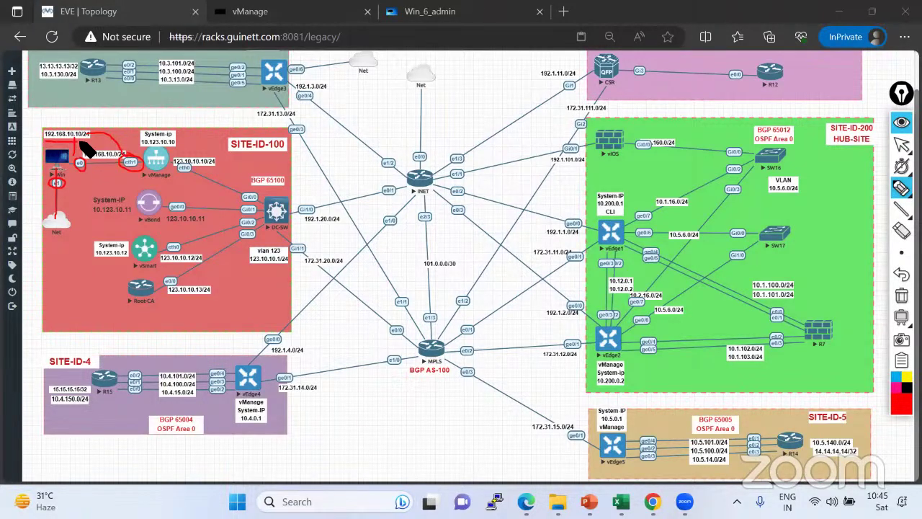
mouse_move(78, 138)
mouse_down()
mouse_move(107, 121)
mouse_move(129, 160)
mouse_up()
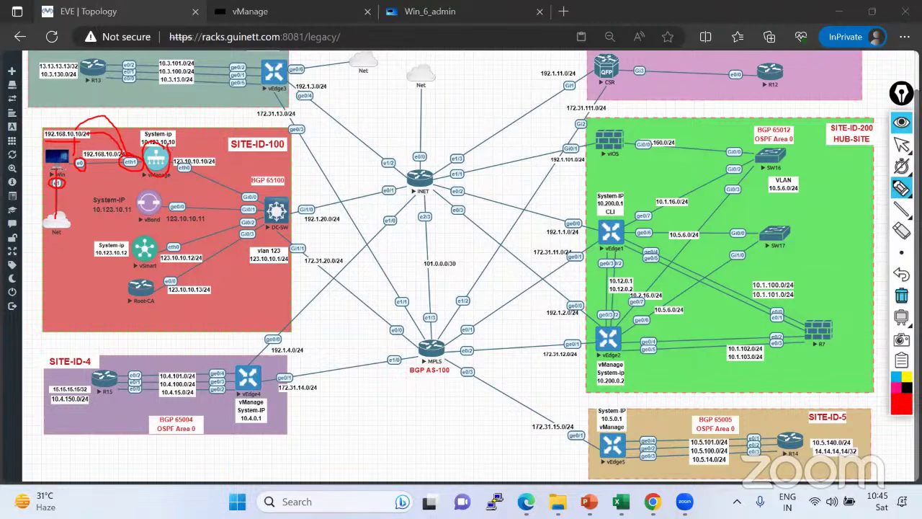
click(901, 295)
click(901, 144)
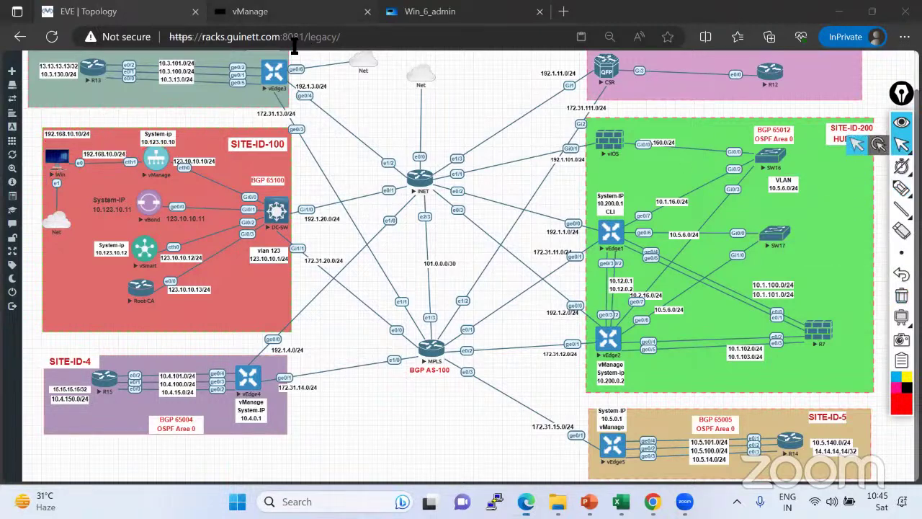
click(288, 15)
click(901, 187)
Add red notes: Default Login, change password after first login, assign the HD, format the HD.
click(875, 187)
click(459, 177)
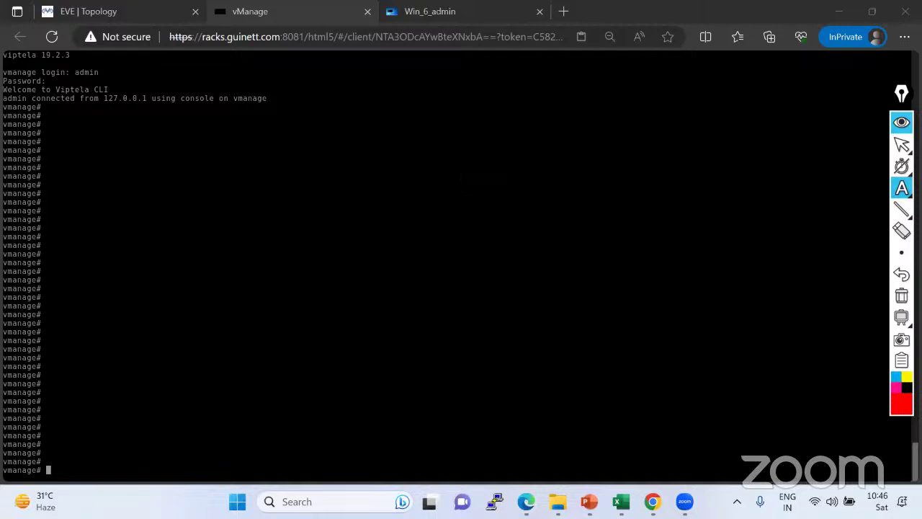
text(Default Login)
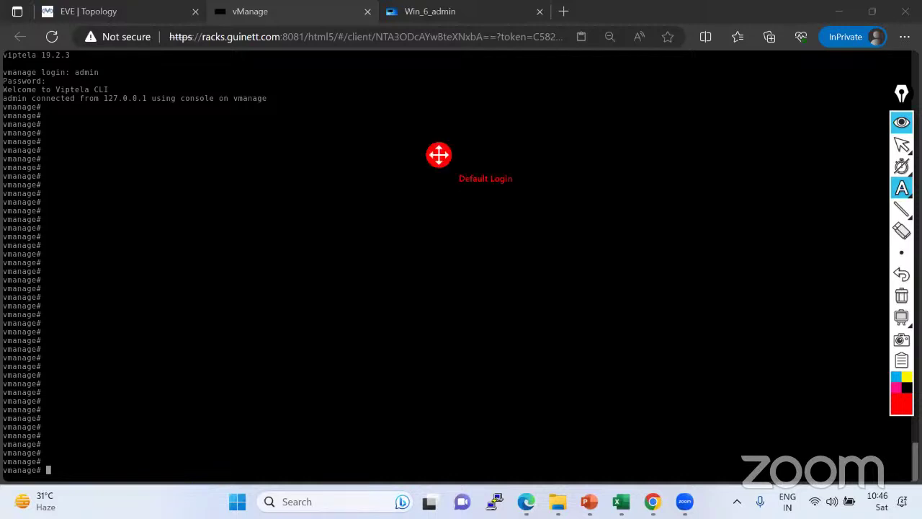
key(Return)
text(change password after fir)
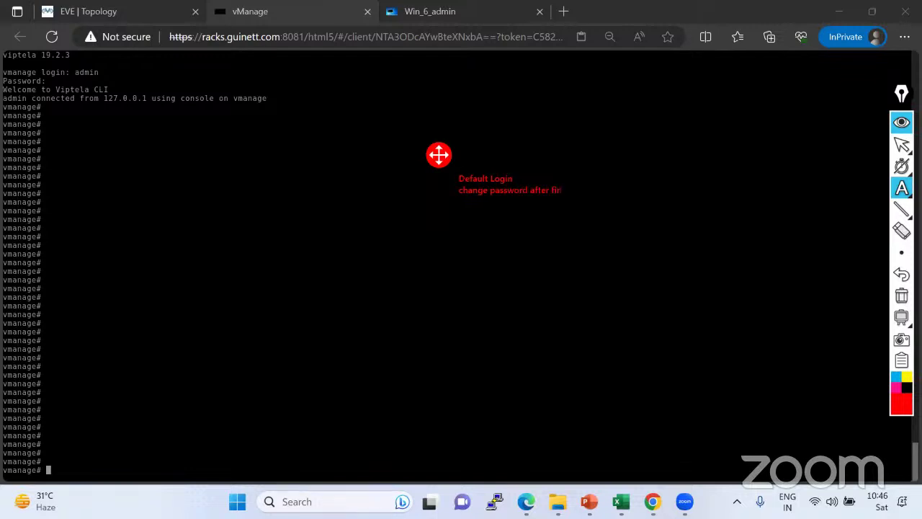
text(st login)
key(Return)
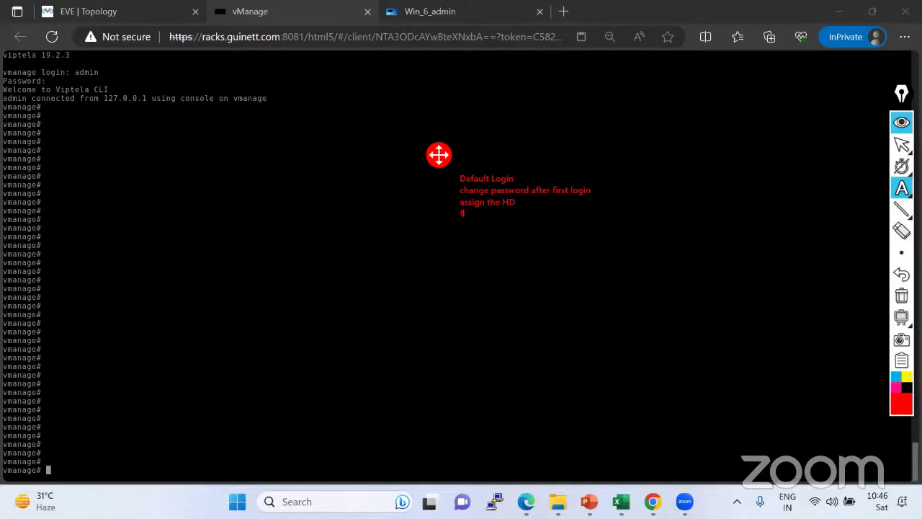
text(HD)
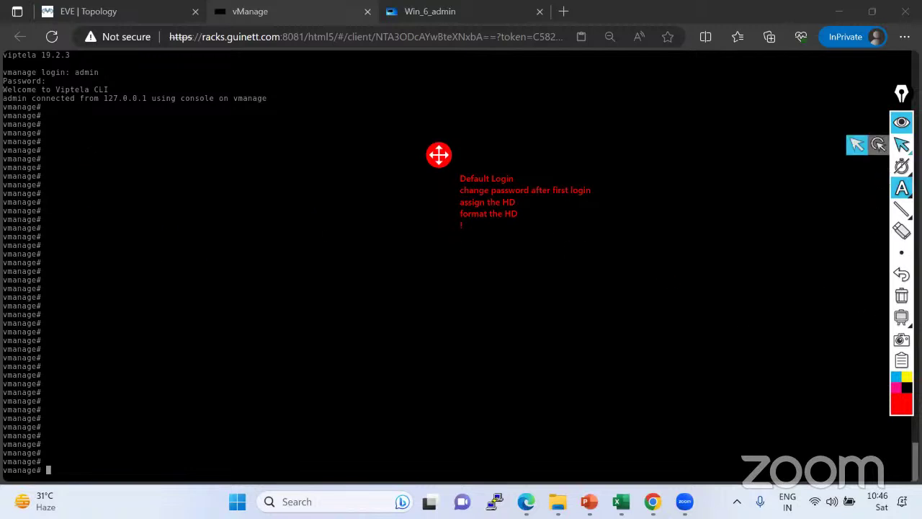
click(901, 144)
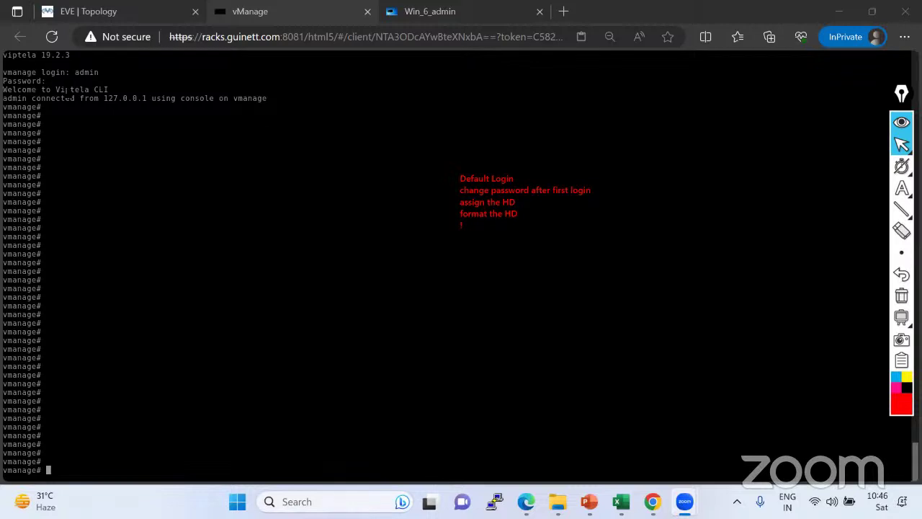
drag(31, 98, 222, 98)
click(222, 99)
Scroll back through the vManage boot log to review the disk details.
scroll(198, 267, up, 10)
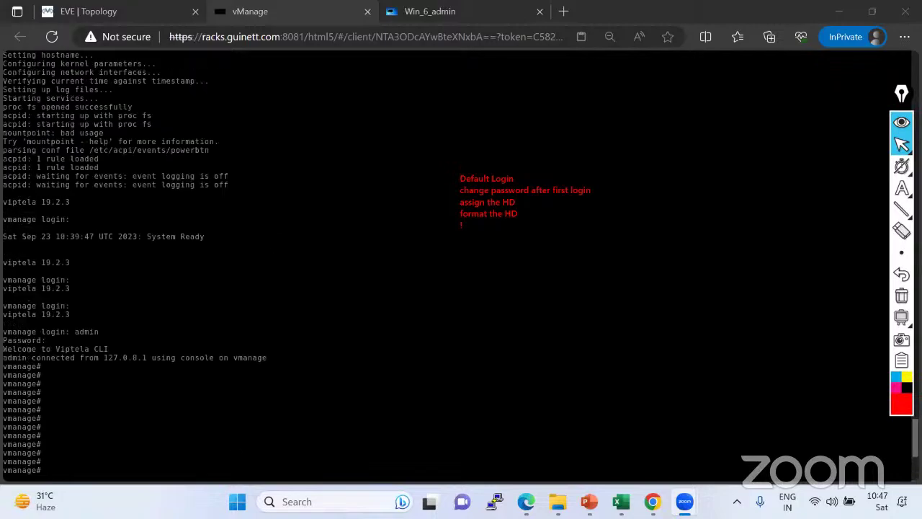
scroll(461, 267, up, 20)
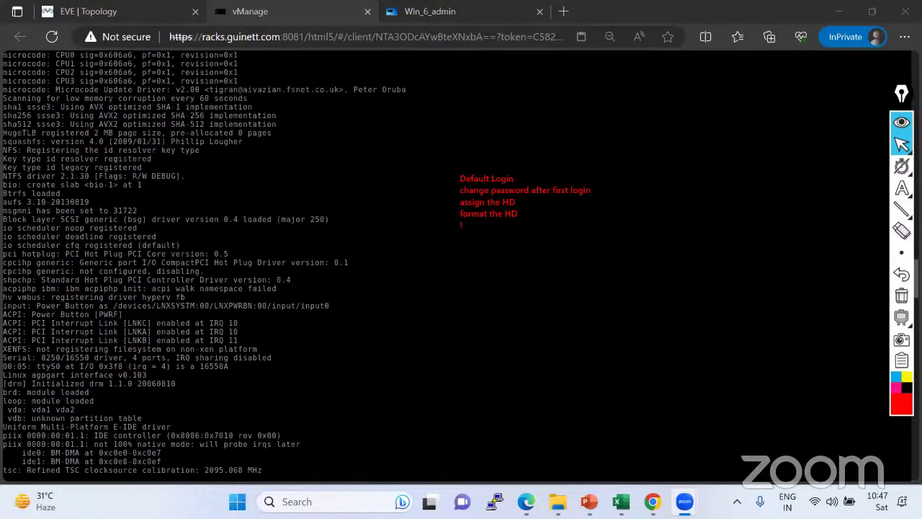
scroll(461, 267, up, 20)
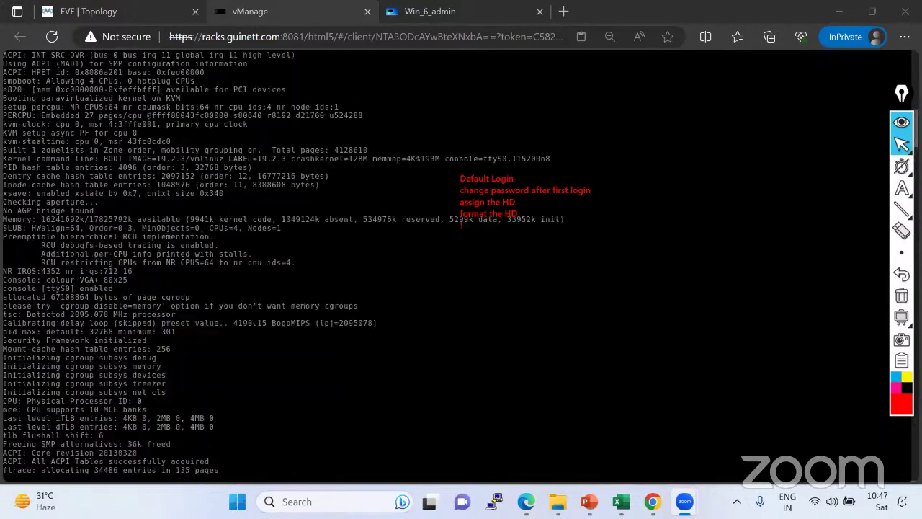
scroll(461, 266, down, 20)
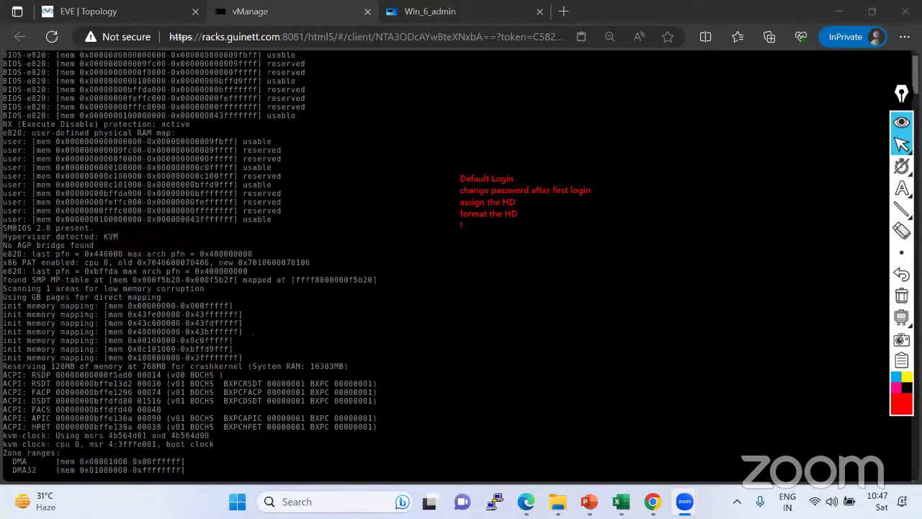
scroll(461, 267, down, 10)
scroll(461, 266, up, 15)
scroll(461, 267, up, 15)
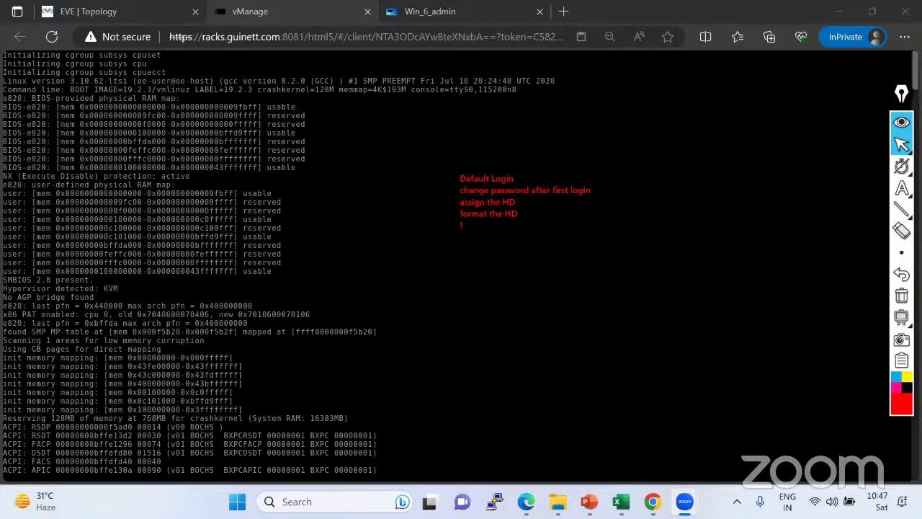
Add the note lines '1. vdb -- 100GB' and '2. hdc -- 38G', then return to the vmanage# prompt.
click(901, 188)
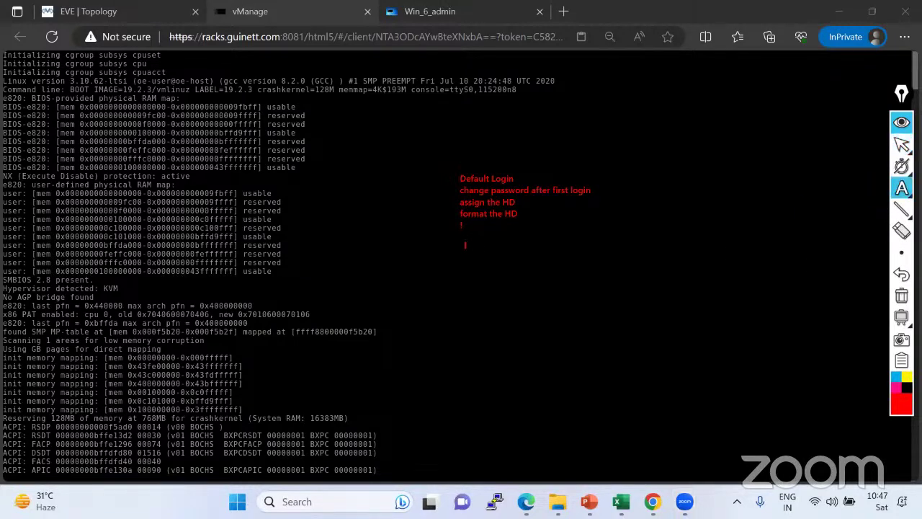
text(1. vdb -- 100GB)
key(Return)
text(2)
text(. gdc-)
text(- 3)
key(BackSpace)
key(BackSpace)
key(BackSpace)
key(BackSpace)
key(BackSpace)
key(BackSpace)
key(BackSpace)
key(BackSpace)
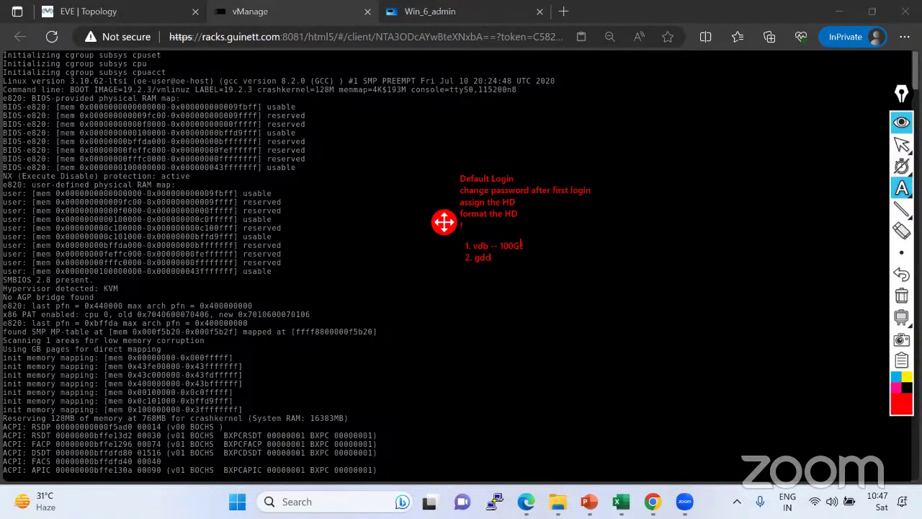
text(hdc -- 38G --)
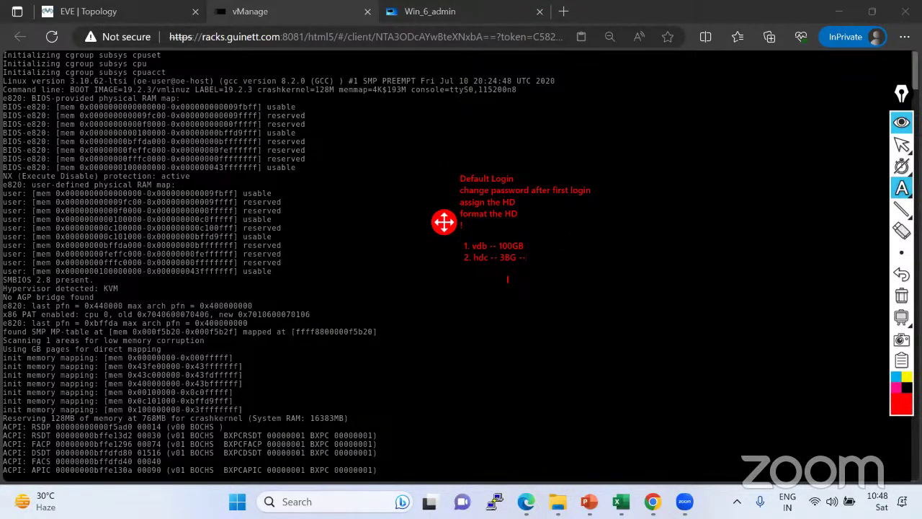
click(902, 144)
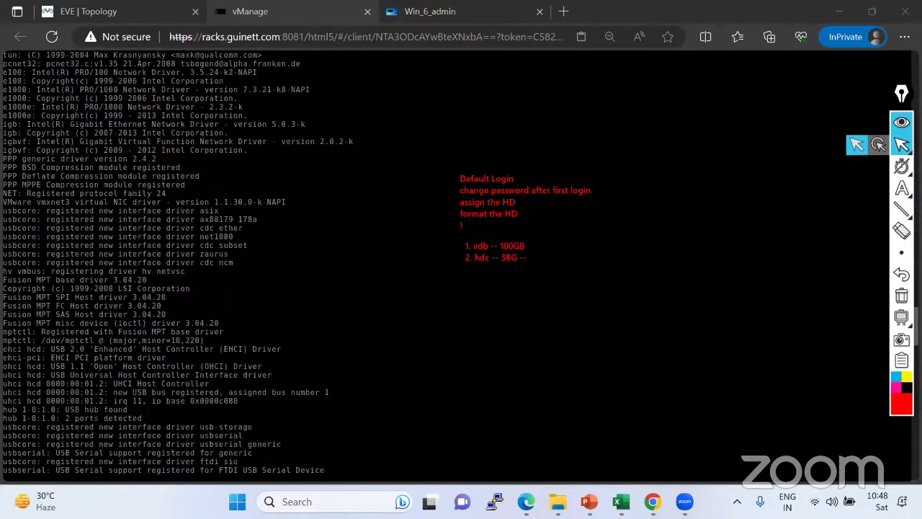
text(admin)
key(Return)
text(admin)
key(Return)
key(Return)
key(Return)
key(Return)
key(Return)
key(Return)
key(Return)
key(Return)
key(Return)
key(Return)
key(Return)
key(Return)
key(Return)
key(Return)
key(Return)
key(Return)
key(Return)
key(Return)
key(Return)
key(Return)
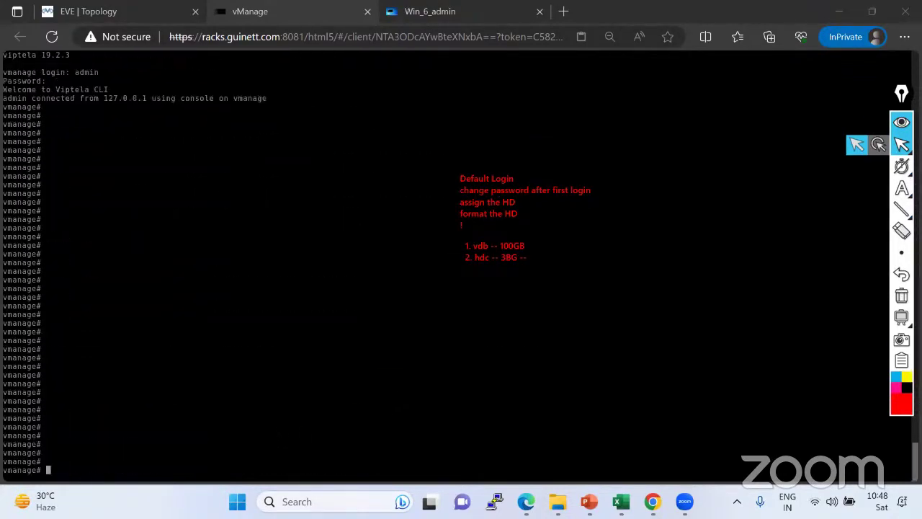
Enter vshell and run fdisk -l to list the disks.
text(vshell)
key(Return)
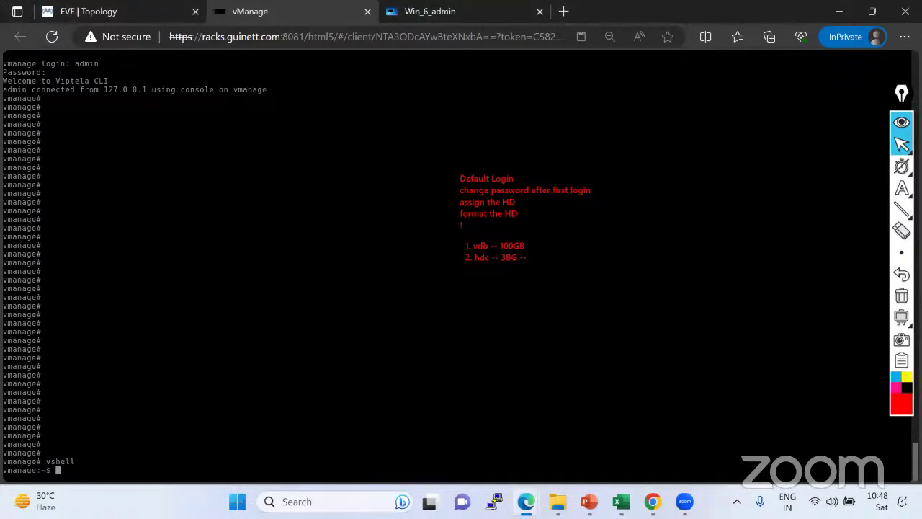
key(Return)
key(Return)
key(Return)
key(Return)
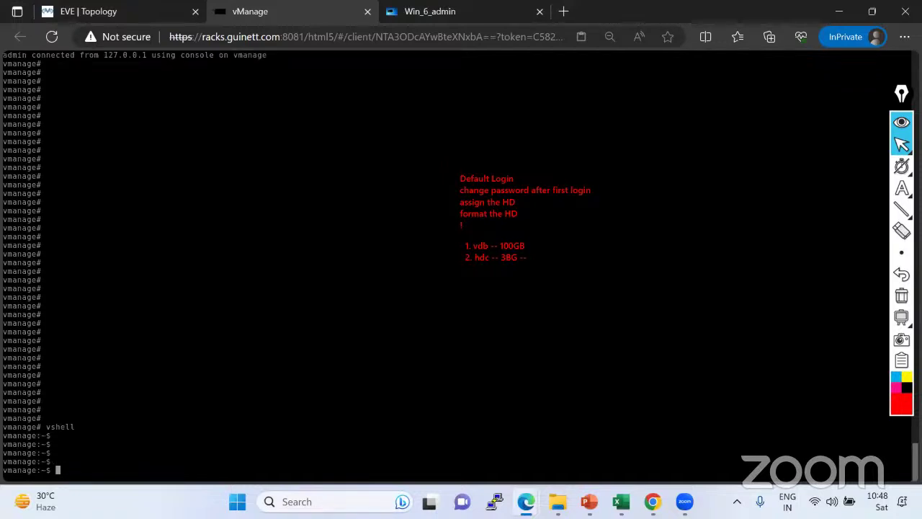
text(fdisck)
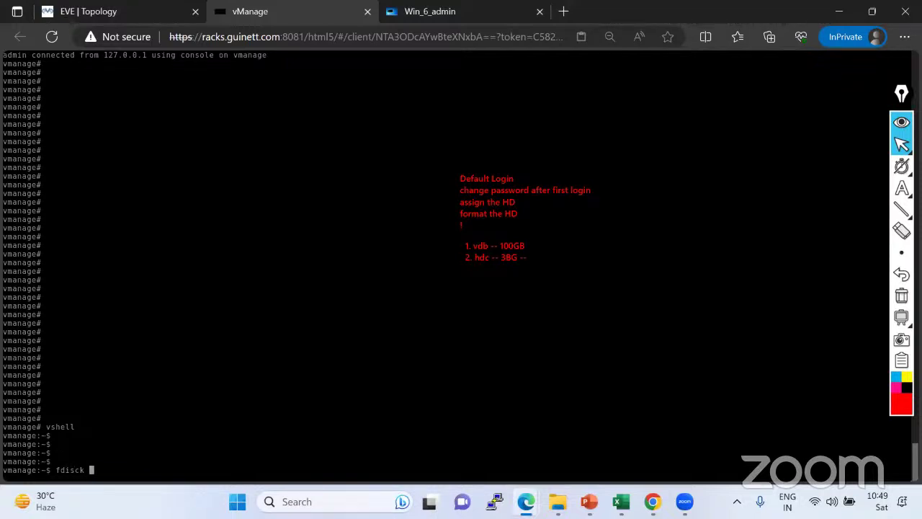
key(BackSpace)
key(BackSpace)
text(k  -l)
key(Return)
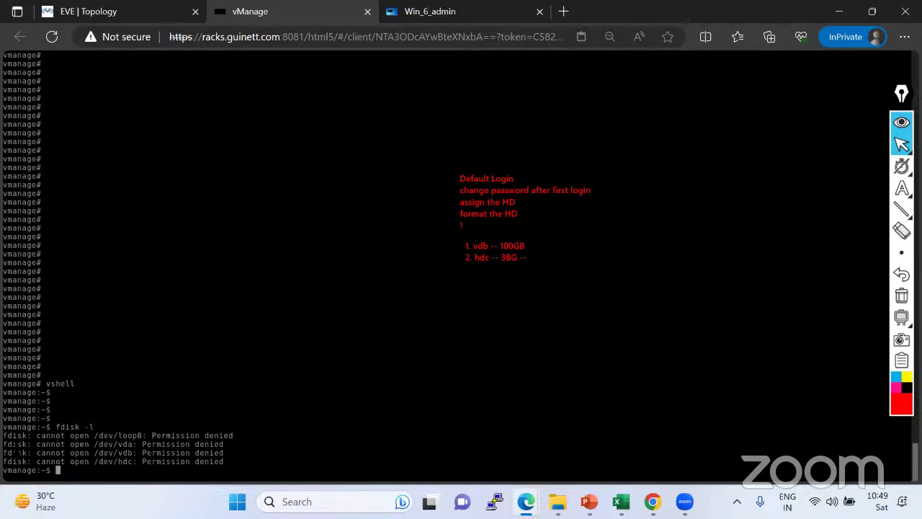
Point out the Permission denied errors for vda, vdb and loop0, then exit back to vmanage#.
drag(13, 444, 196, 452)
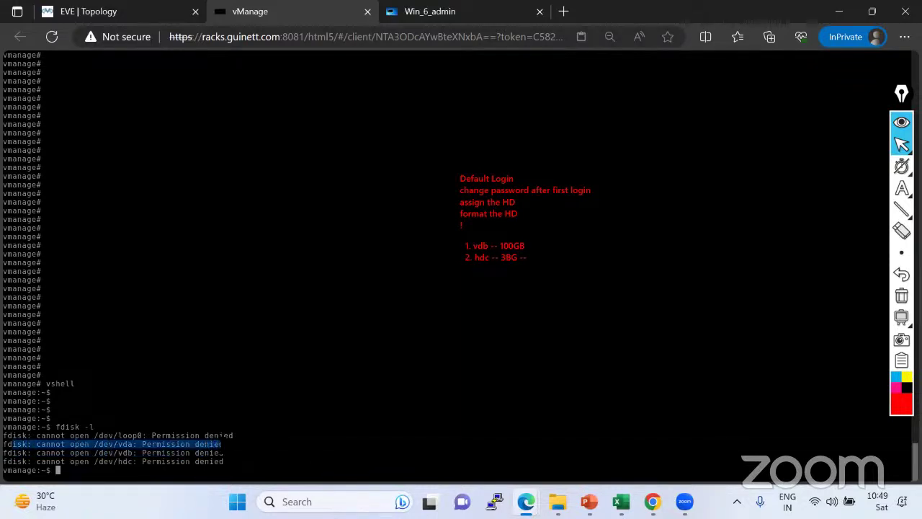
click(218, 455)
drag(219, 452, 6, 443)
click(130, 446)
drag(219, 443, 84, 444)
click(148, 448)
drag(219, 437, 85, 428)
click(85, 427)
mouse_move(5, 442)
mouse_down()
mouse_move(198, 454)
mouse_move(6, 444)
mouse_up()
click(198, 453)
click(153, 435)
text(exit)
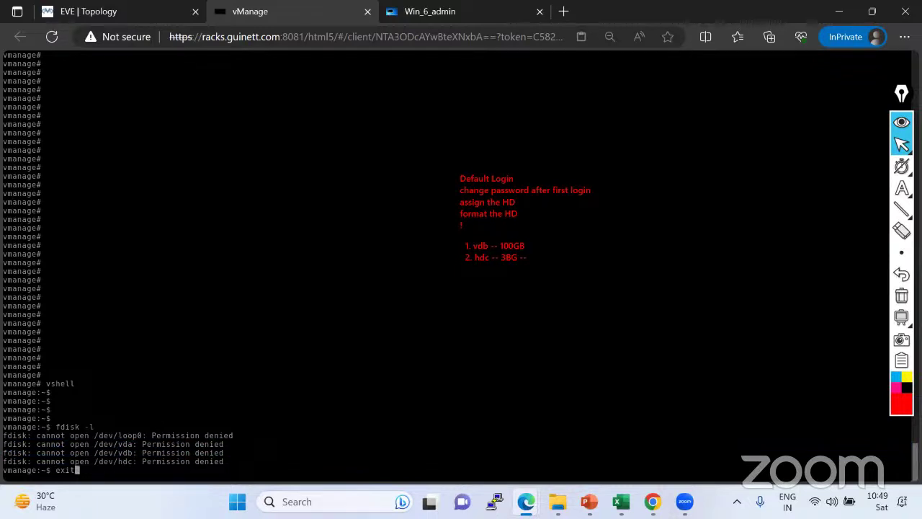
key(Return)
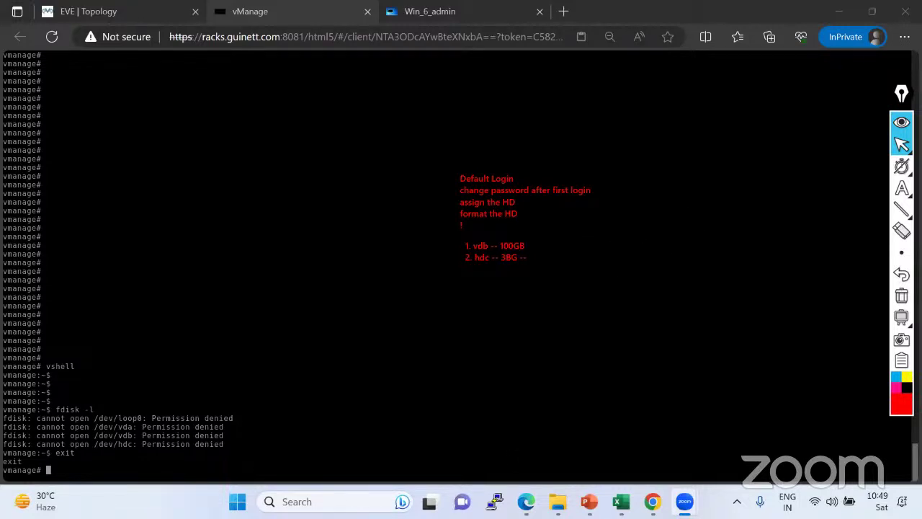
mouse_move(901, 144)
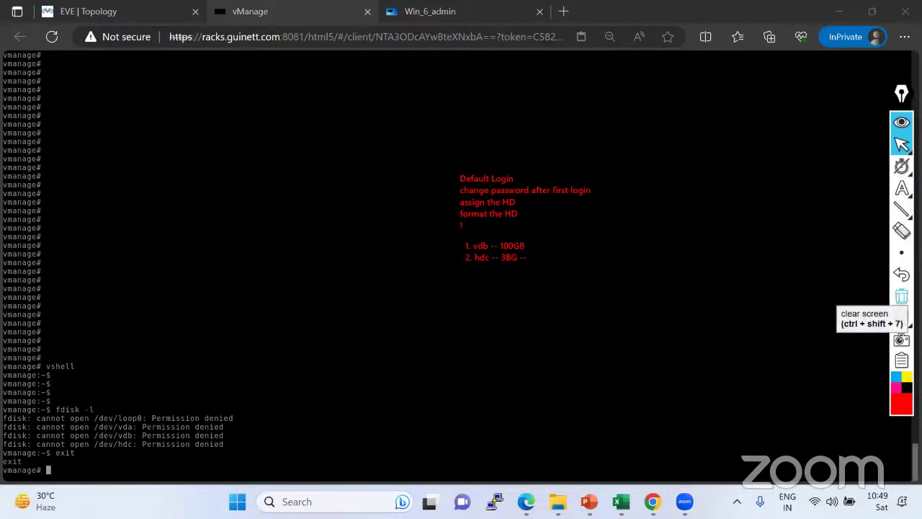
click(901, 295)
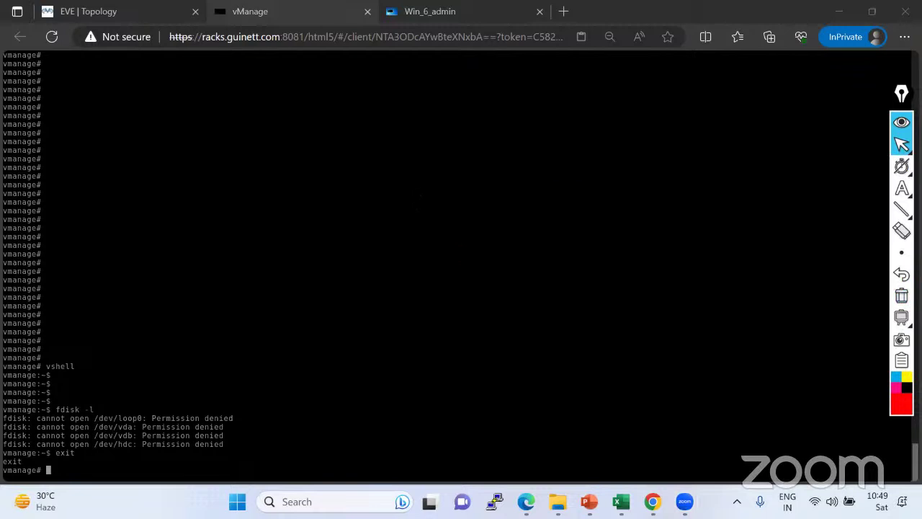
click(901, 188)
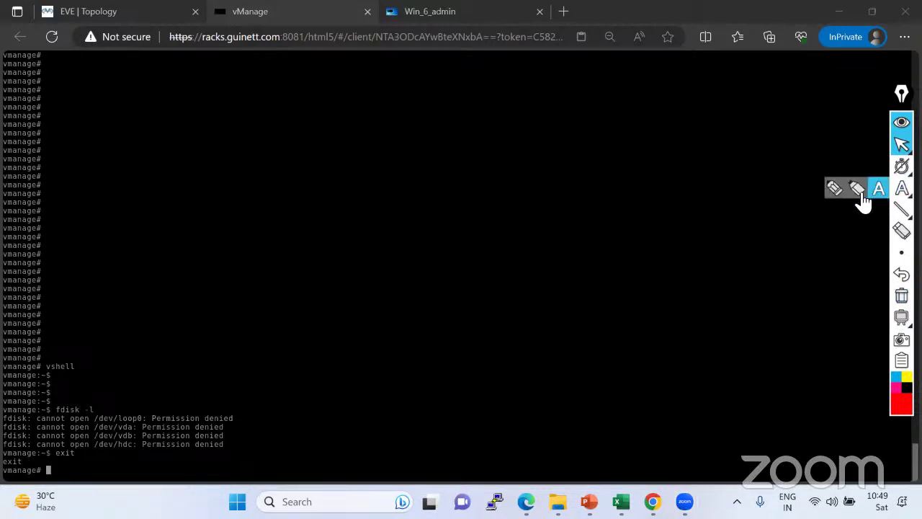
click(836, 189)
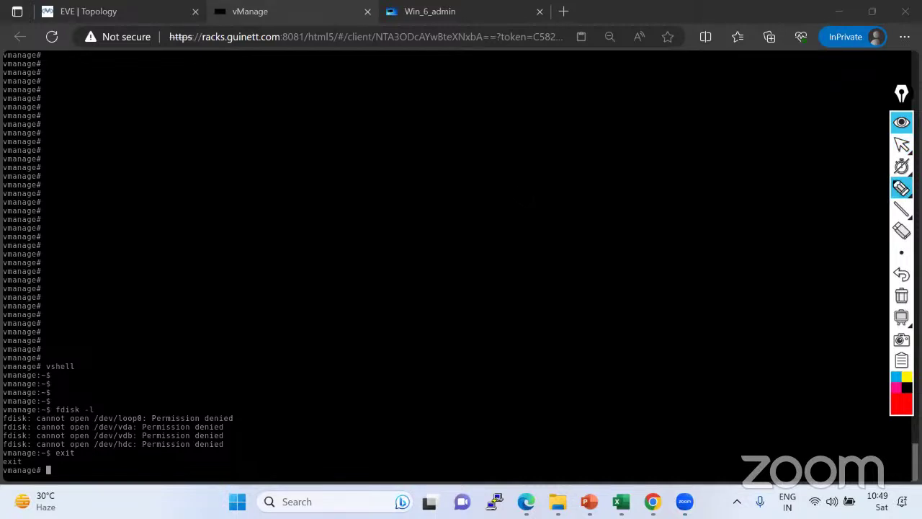
mouse_move(514, 176)
mouse_down()
mouse_move(534, 181)
mouse_move(598, 162)
mouse_up()
drag(515, 211, 639, 173)
drag(568, 225, 617, 214)
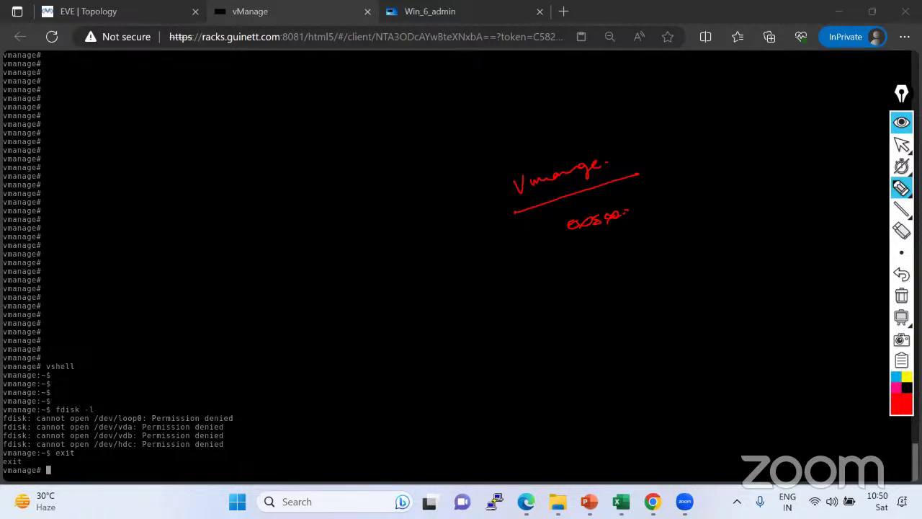
click(901, 295)
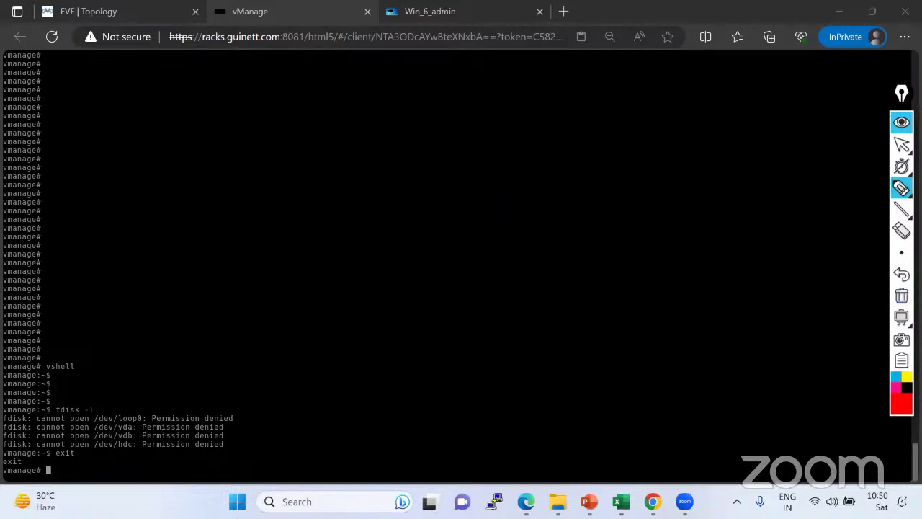
drag(491, 179, 492, 233)
drag(491, 173, 587, 236)
mouse_move(491, 240)
mouse_down()
mouse_move(545, 264)
mouse_move(582, 261)
mouse_move(572, 260)
mouse_up()
mouse_move(618, 225)
mouse_down()
mouse_move(618, 237)
mouse_move(679, 222)
mouse_up()
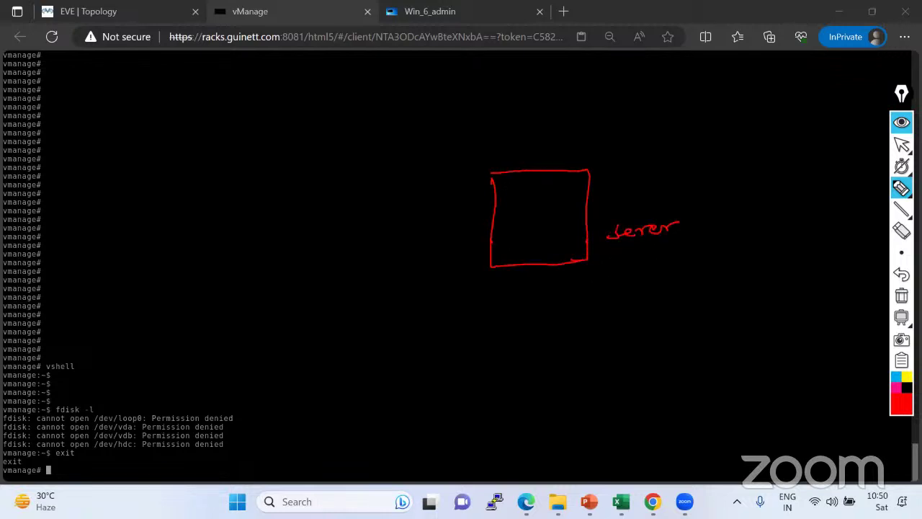
mouse_move(618, 255)
mouse_down()
mouse_move(623, 270)
mouse_move(657, 254)
mouse_up()
drag(654, 247, 682, 252)
drag(646, 271, 648, 285)
drag(641, 280, 653, 283)
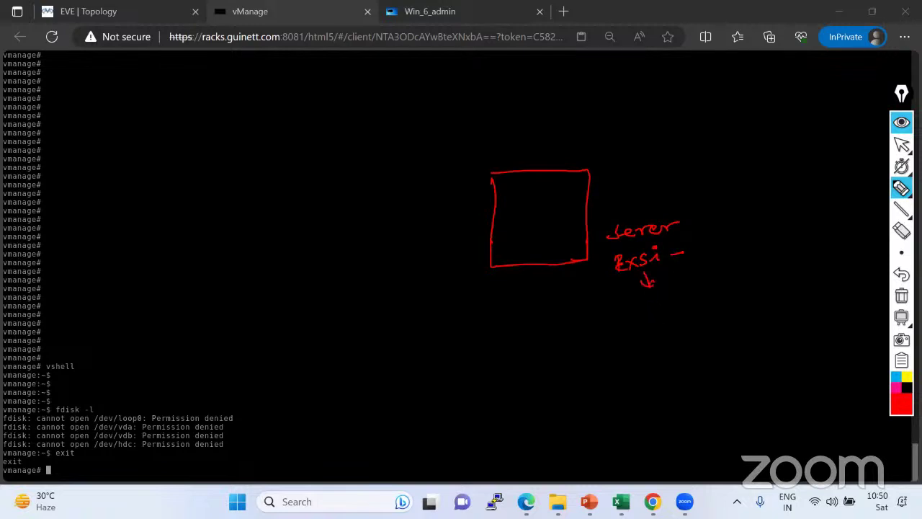
mouse_move(651, 291)
mouse_down()
mouse_move(658, 302)
mouse_move(711, 290)
mouse_up()
mouse_move(722, 281)
mouse_down()
mouse_move(708, 280)
mouse_move(690, 318)
mouse_move(697, 313)
mouse_move(697, 330)
mouse_move(756, 312)
mouse_move(764, 321)
mouse_move(775, 306)
mouse_up()
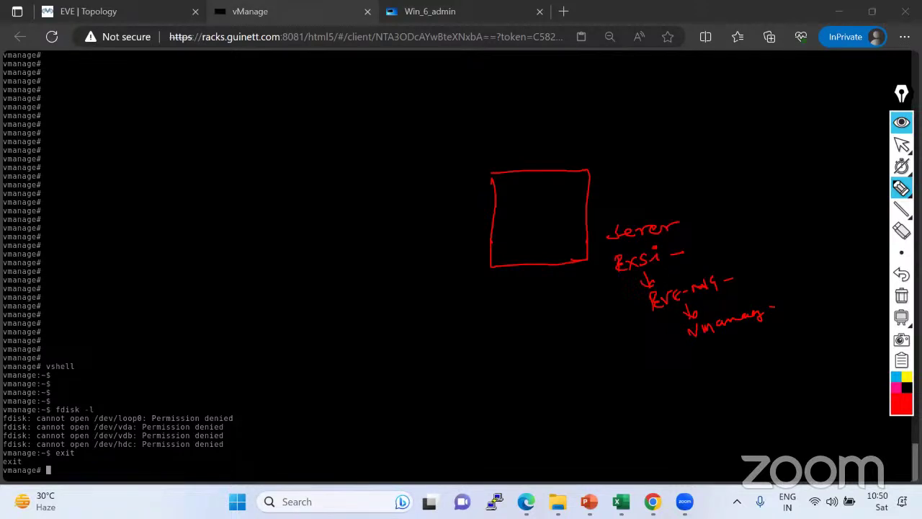
mouse_move(639, 232)
mouse_down()
mouse_move(640, 251)
mouse_move(646, 246)
mouse_up()
mouse_move(681, 252)
mouse_down()
mouse_move(707, 230)
mouse_move(805, 210)
mouse_up()
mouse_move(636, 282)
mouse_down()
mouse_move(621, 294)
mouse_move(634, 317)
mouse_move(684, 333)
mouse_up()
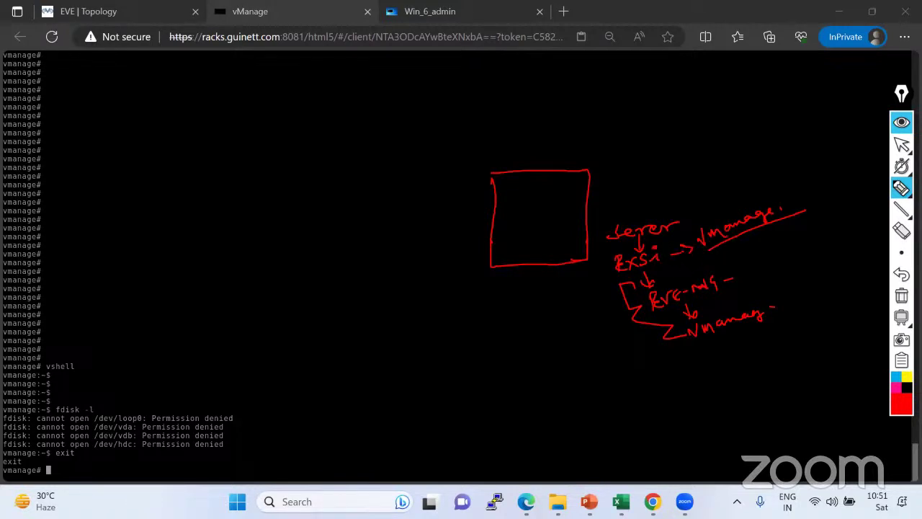
mouse_move(670, 255)
mouse_down()
mouse_move(693, 247)
mouse_move(674, 256)
mouse_up()
mouse_move(599, 230)
mouse_down()
mouse_move(595, 253)
mouse_move(607, 272)
mouse_up()
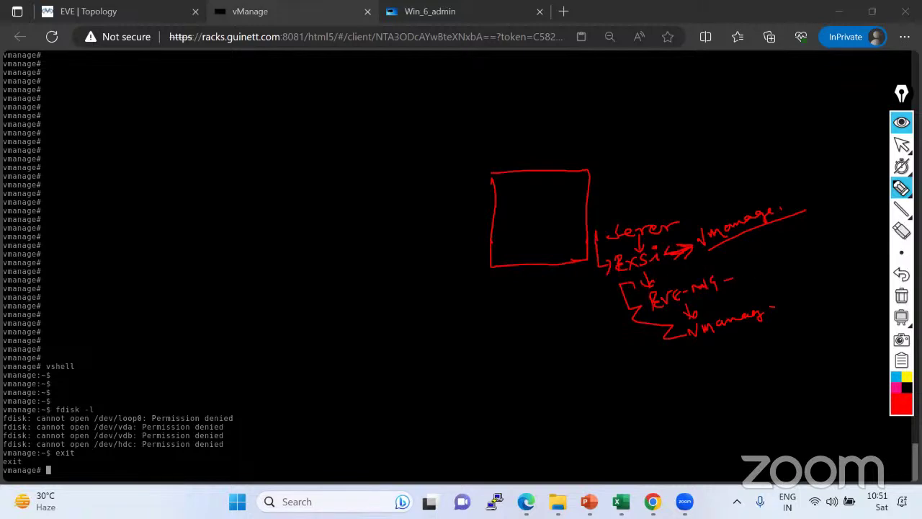
mouse_move(738, 265)
mouse_down()
mouse_move(779, 281)
mouse_move(781, 295)
mouse_up()
mouse_move(628, 280)
mouse_down()
mouse_move(629, 289)
mouse_move(659, 265)
mouse_up()
mouse_move(733, 271)
mouse_down()
mouse_move(754, 257)
mouse_move(642, 294)
mouse_move(716, 301)
mouse_move(752, 272)
mouse_up()
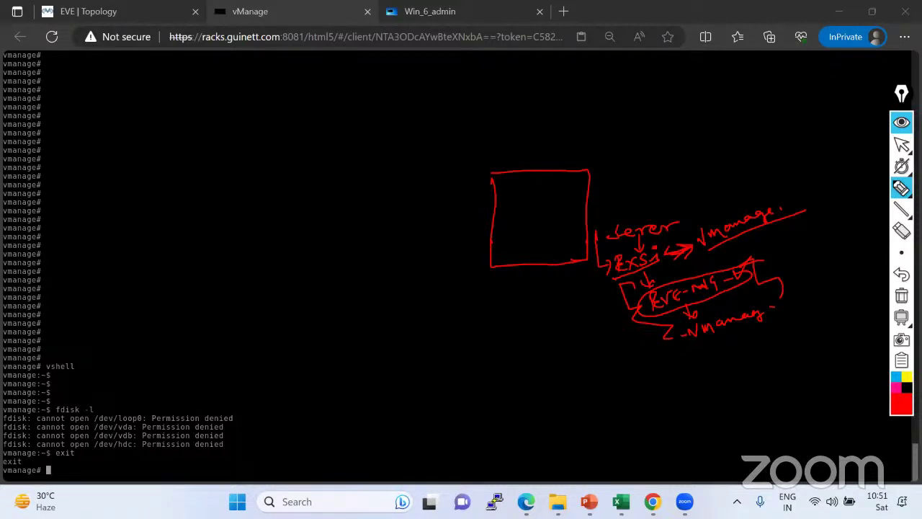
click(901, 295)
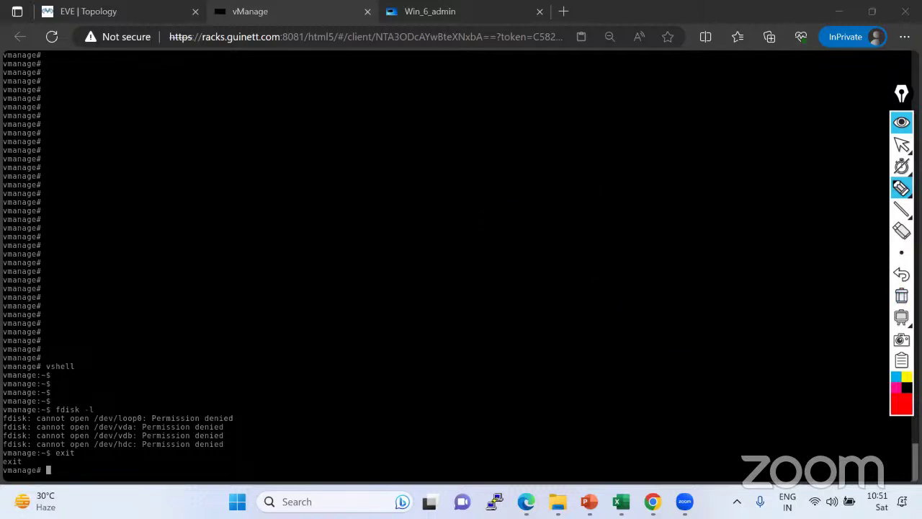
Put the annotation tool back to the pointer and switch to the Viptela-TDM-v2.pdf browser window.
click(902, 145)
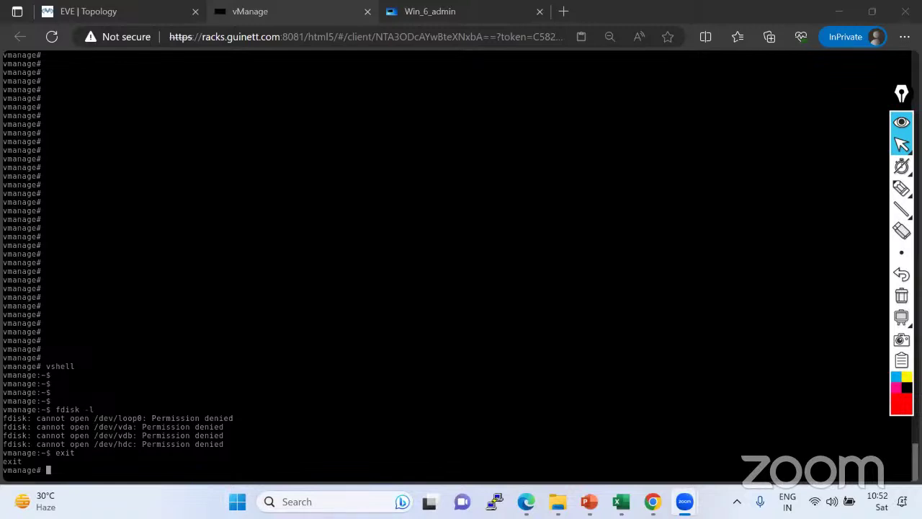
mouse_move(902, 187)
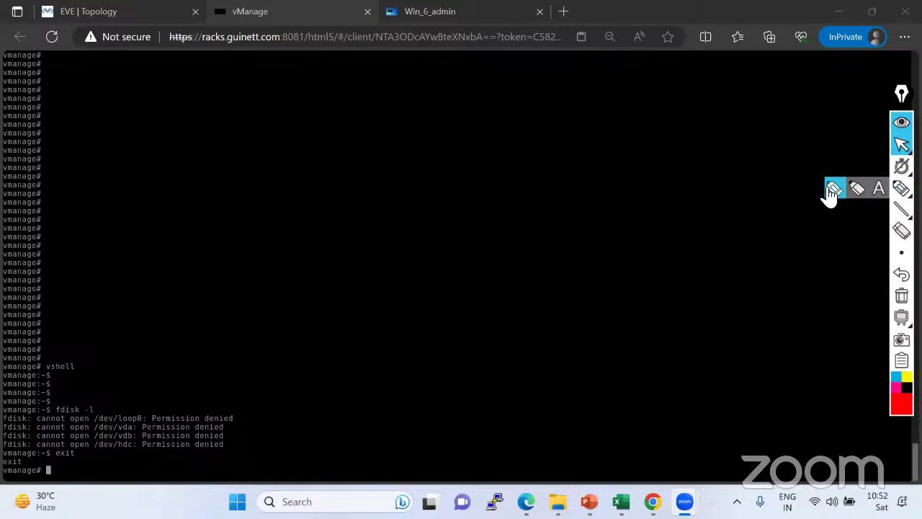
click(835, 191)
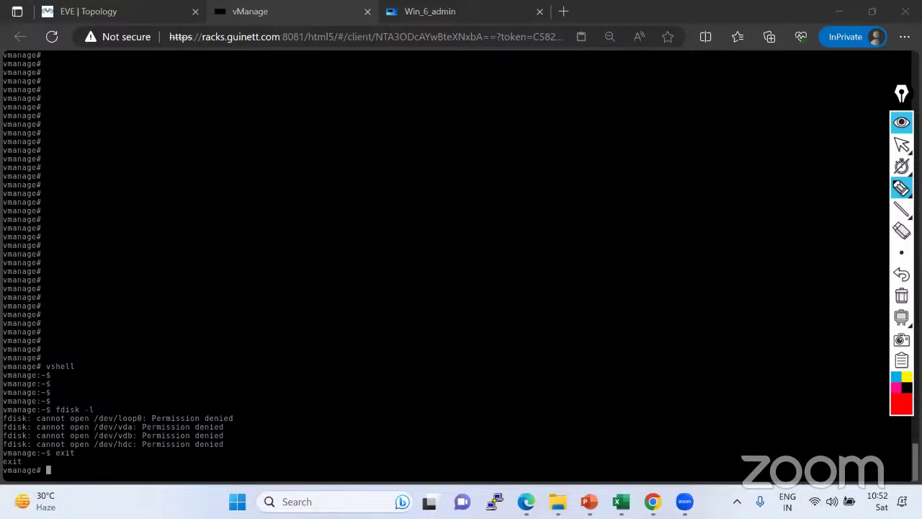
click(901, 144)
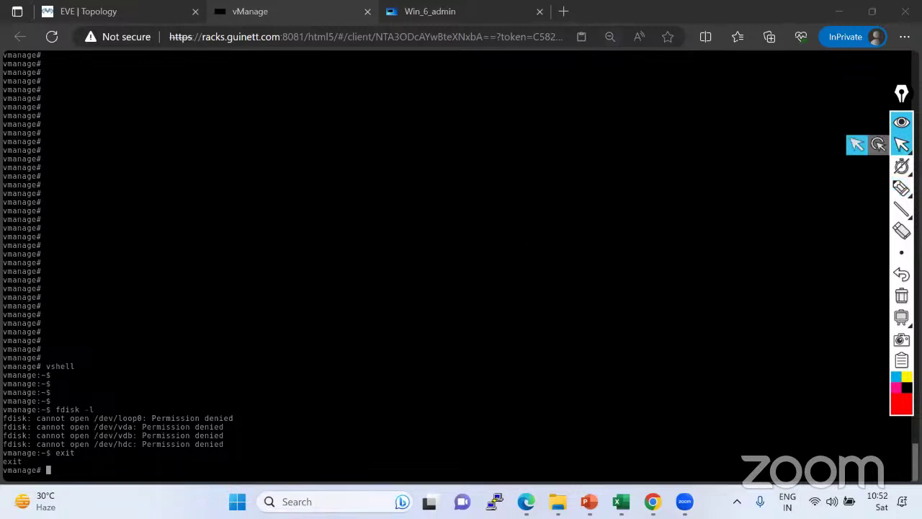
mouse_move(526, 501)
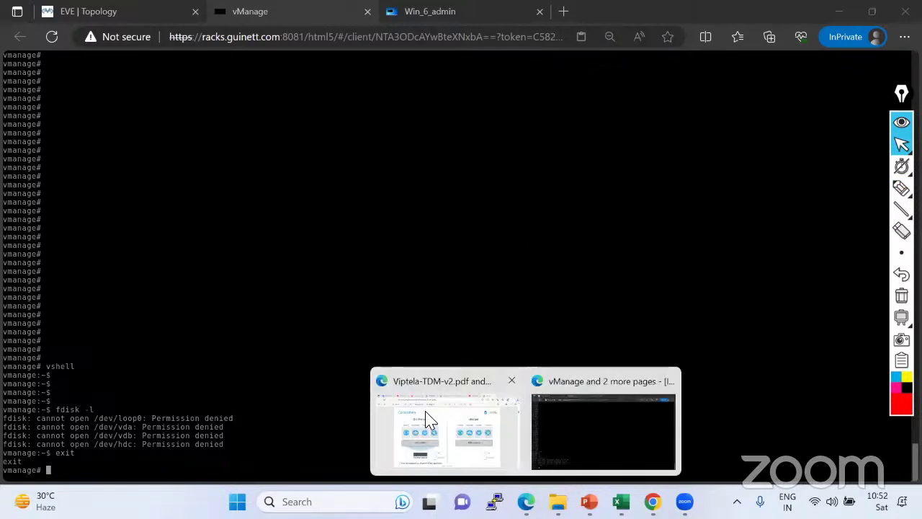
click(426, 418)
Google 'cisco sd wan image download' and open Cisco's SD-WAN Software download result in a new tab.
click(782, 12)
text(goo)
key(Return)
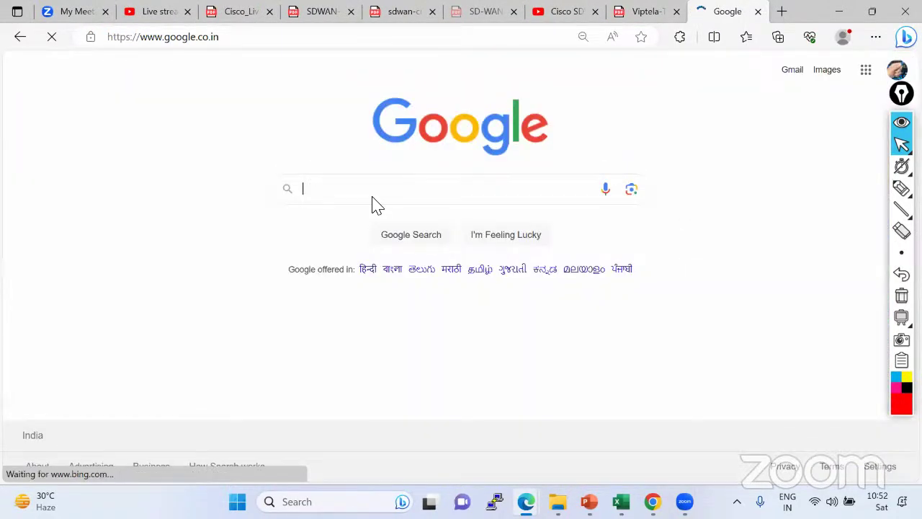
text(cisco)
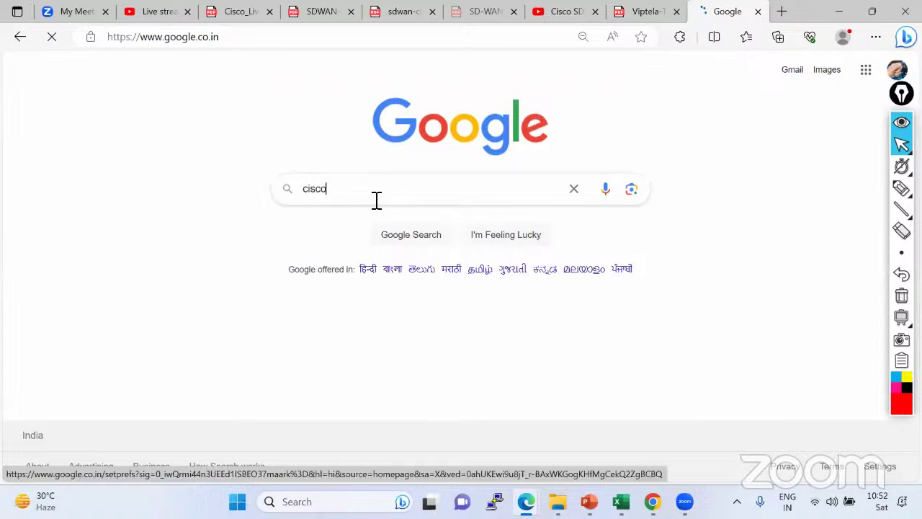
text( sdwan image)
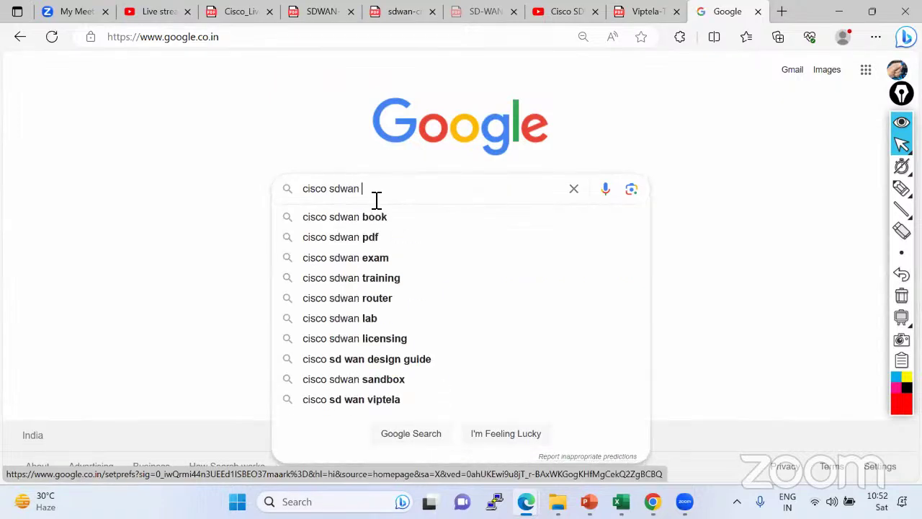
key(Down)
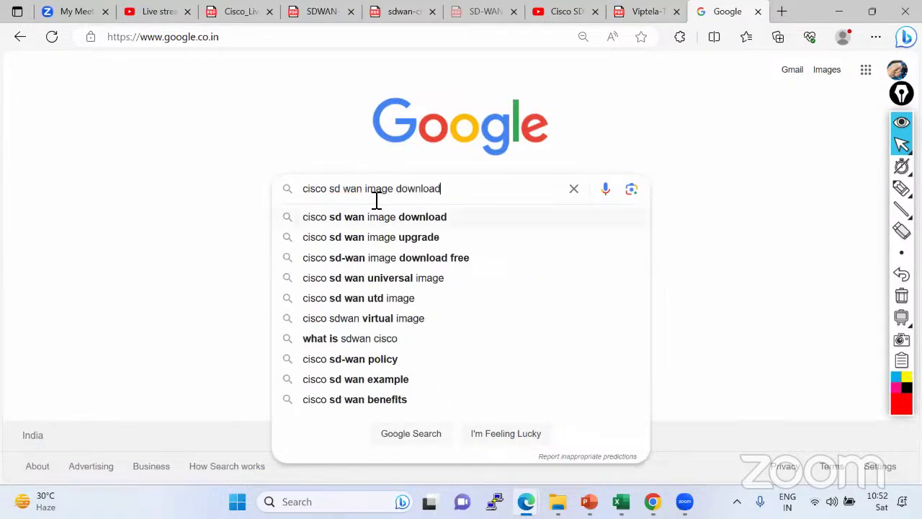
key(Return)
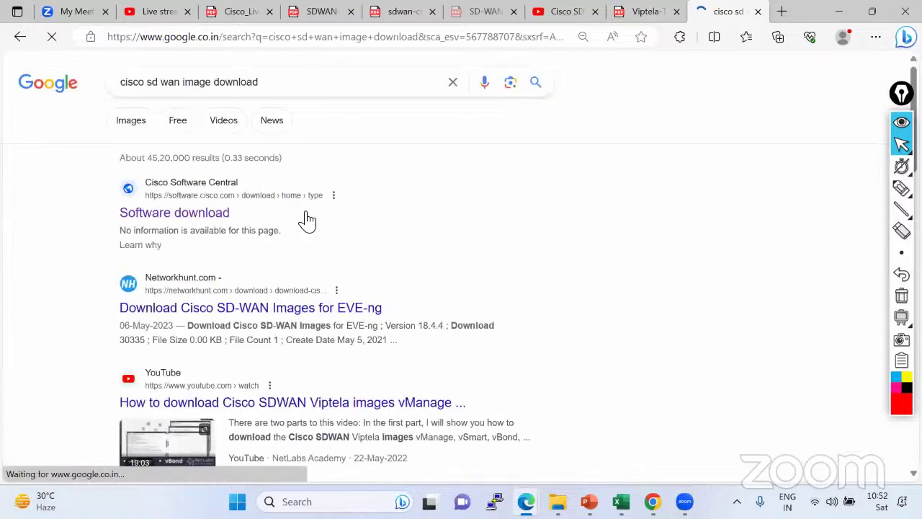
right_click(251, 236)
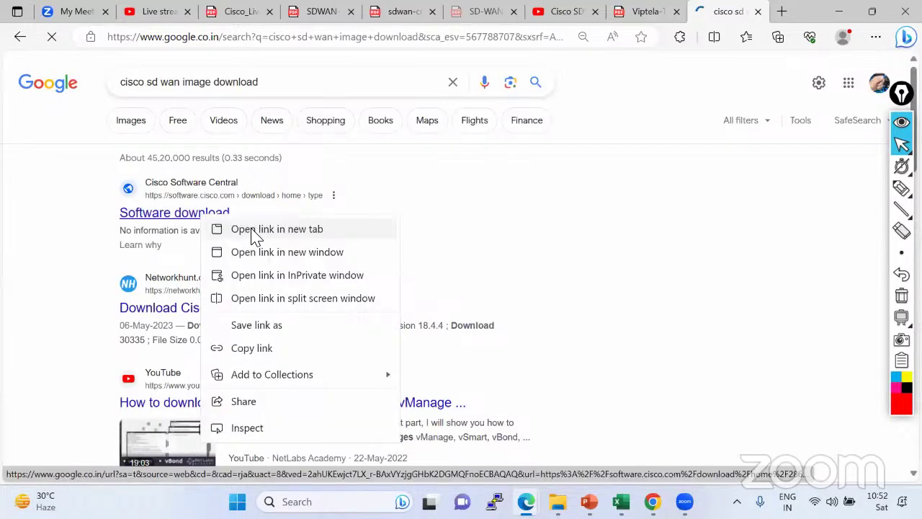
click(260, 229)
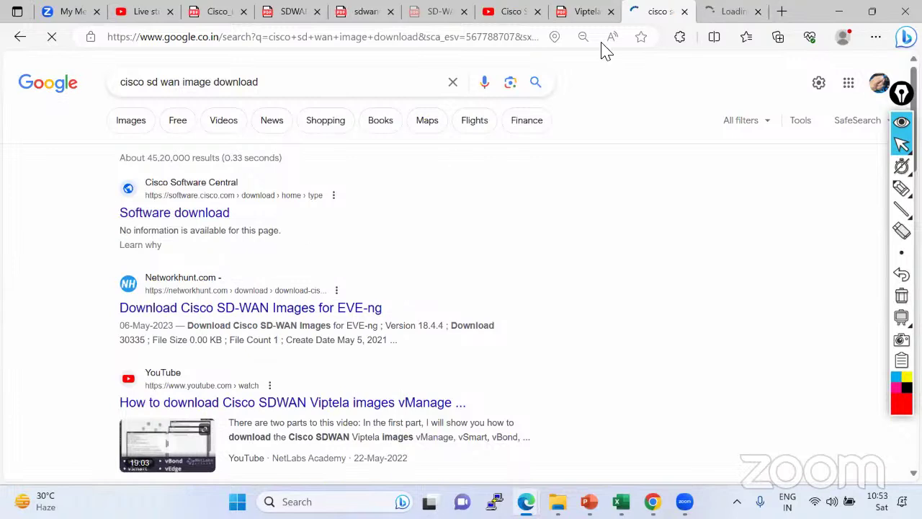
click(733, 13)
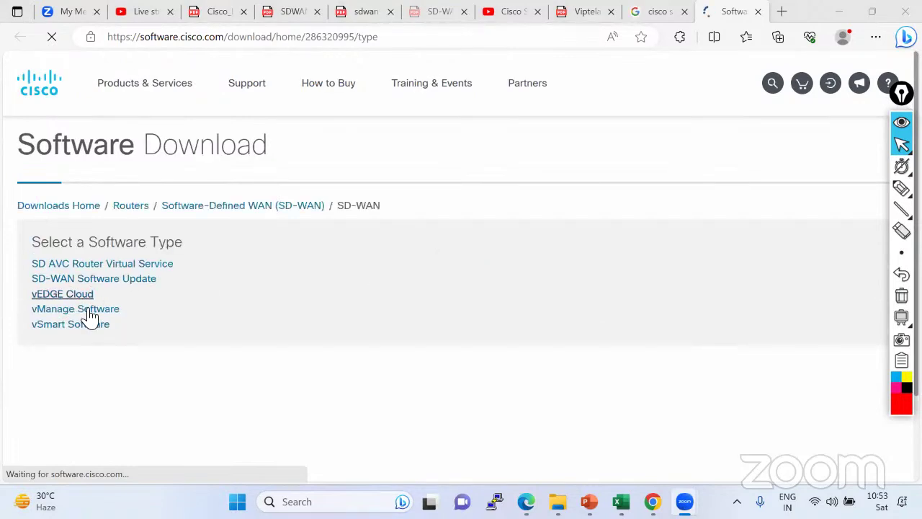
Browse the vManage Software release 20.9.3.2 image files, close the Google tab, and return to the vManage console.
click(89, 318)
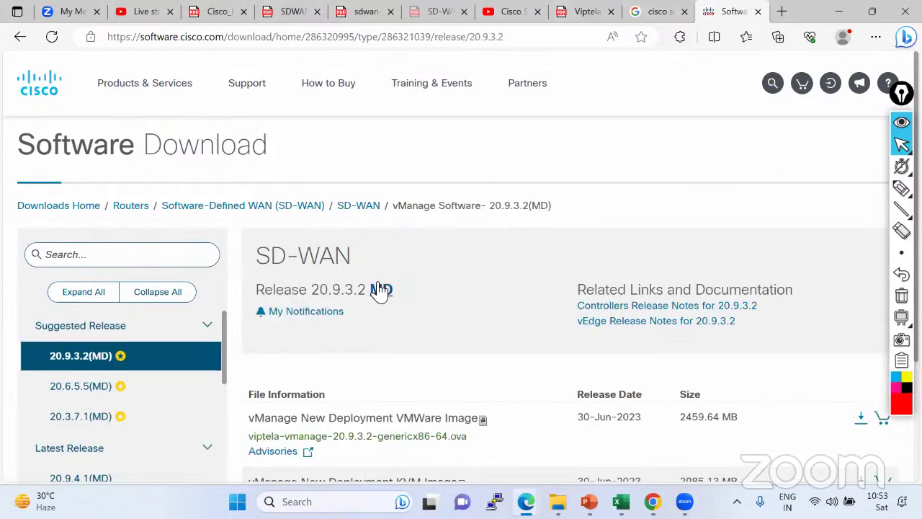
scroll(404, 298, down, 3)
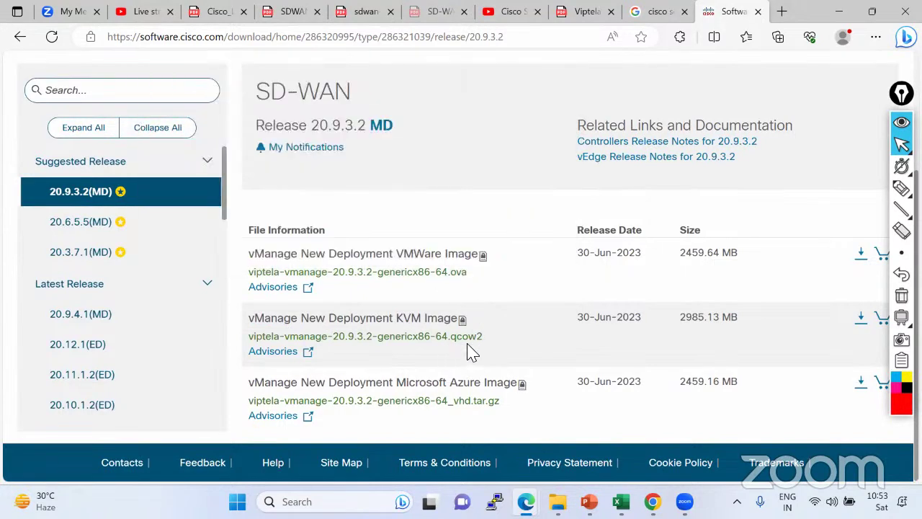
mouse_move(482, 345)
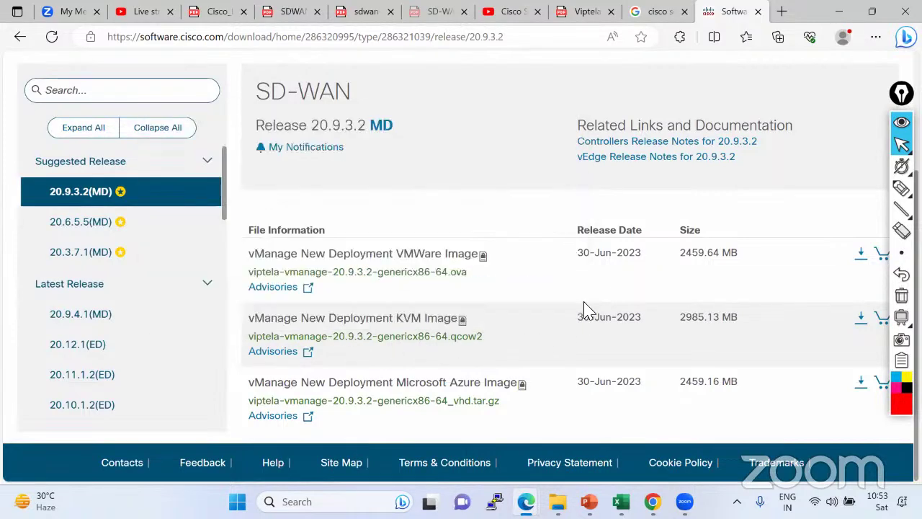
mouse_move(489, 283)
scroll(138, 315, down, 4)
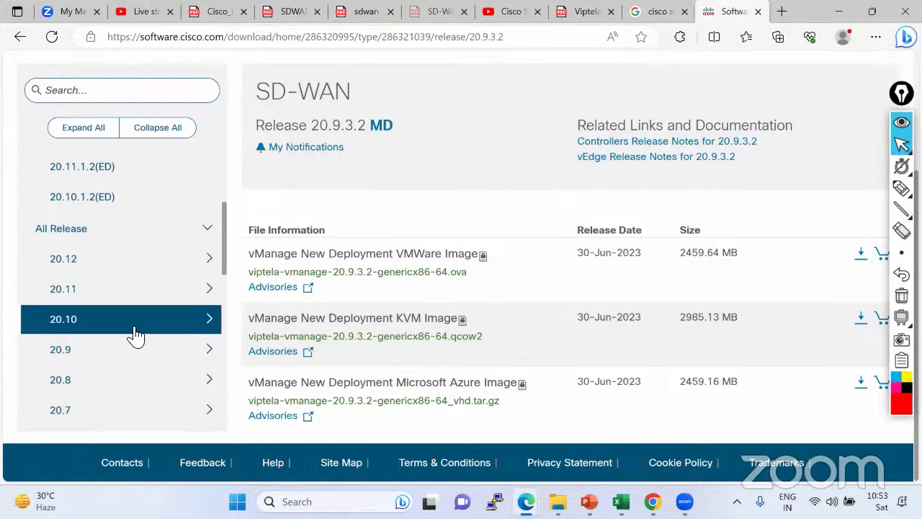
scroll(135, 334, down, 3)
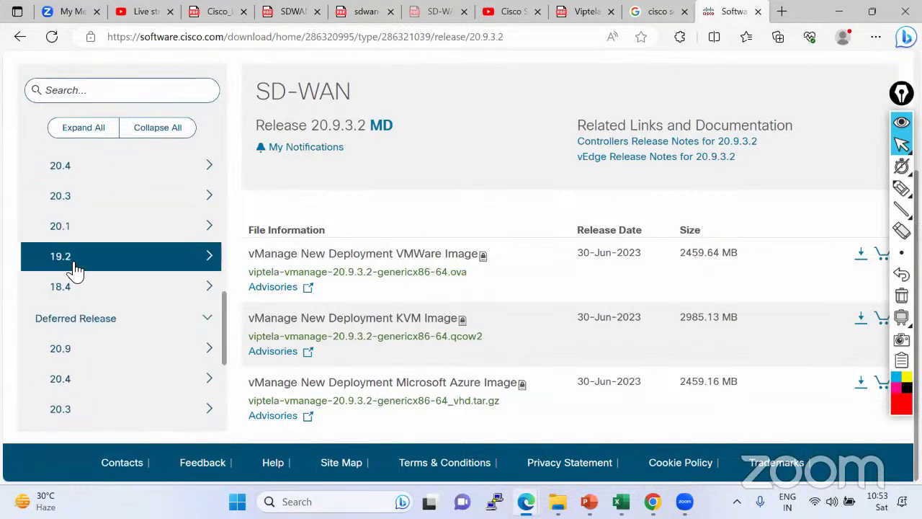
scroll(135, 268, up, 7)
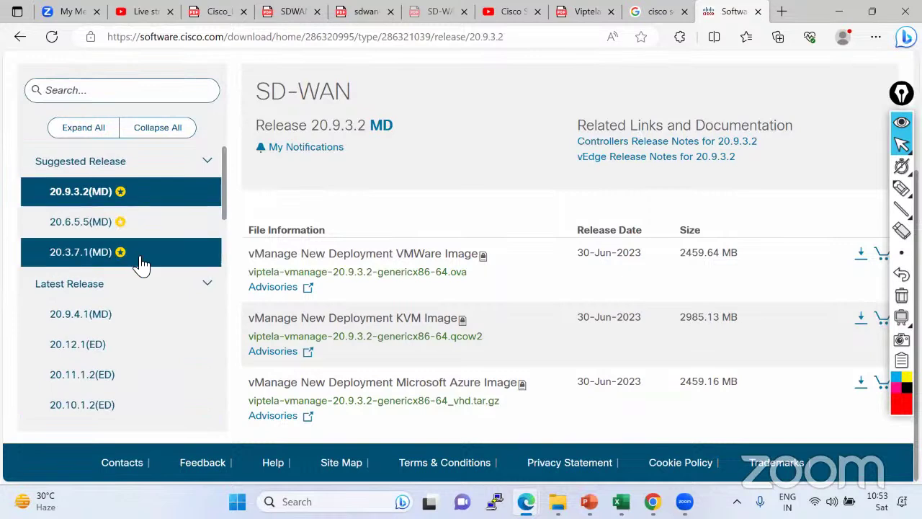
click(684, 12)
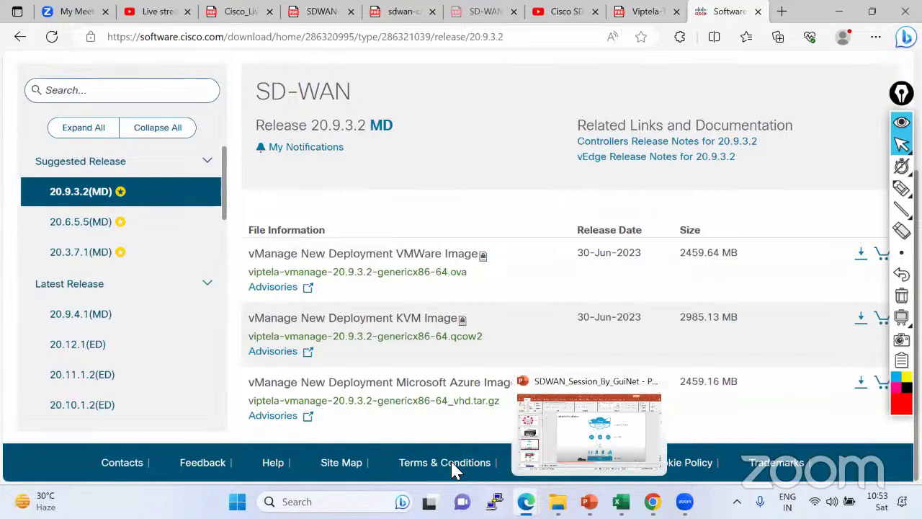
click(564, 425)
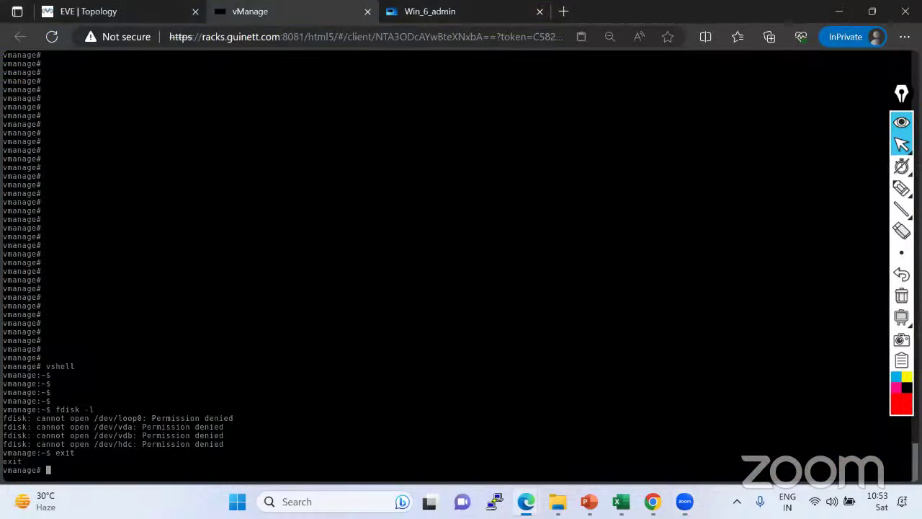
Run sh run on vManage and page through its full running configuration.
key(Return)
key(Return)
key(Return)
key(Return)
key(Return)
key(Return)
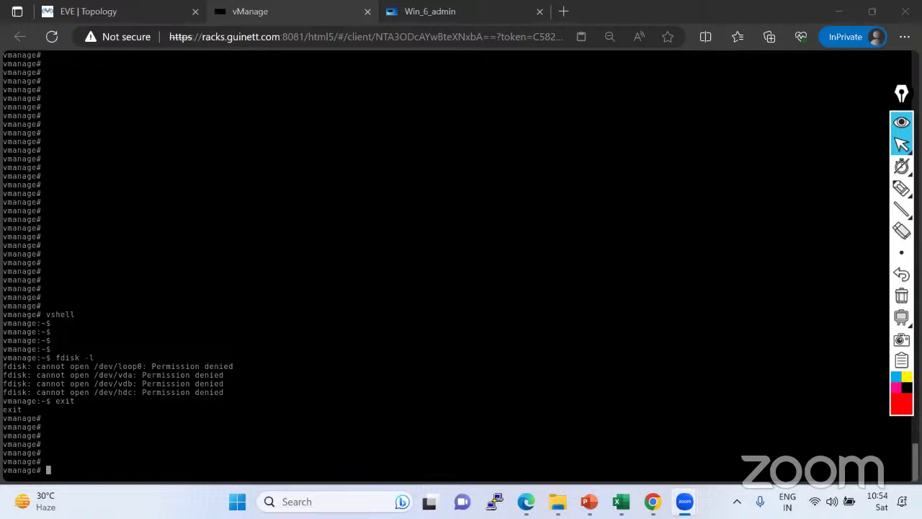
click(413, 466)
text(sh run)
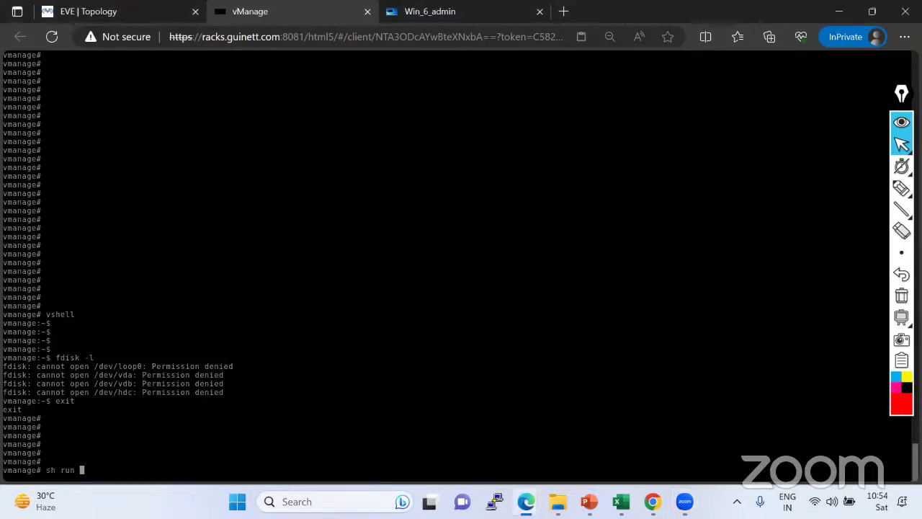
key(Return)
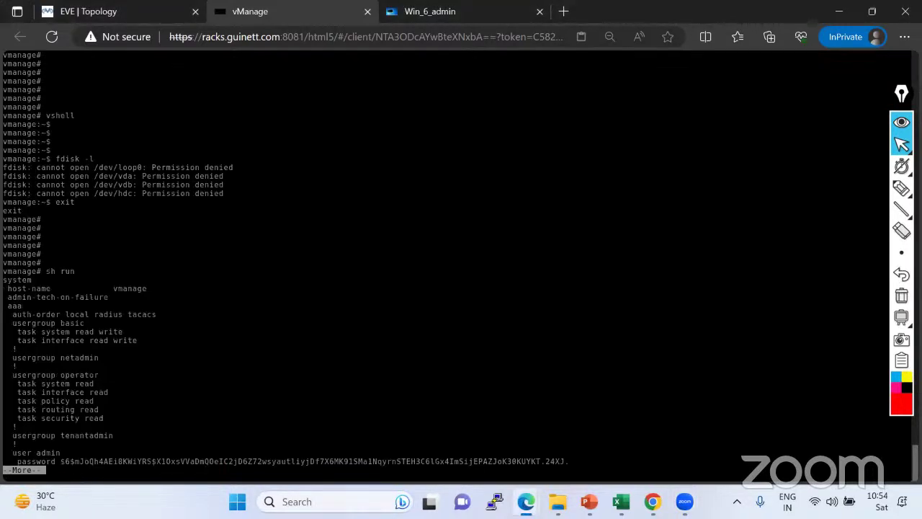
key(space)
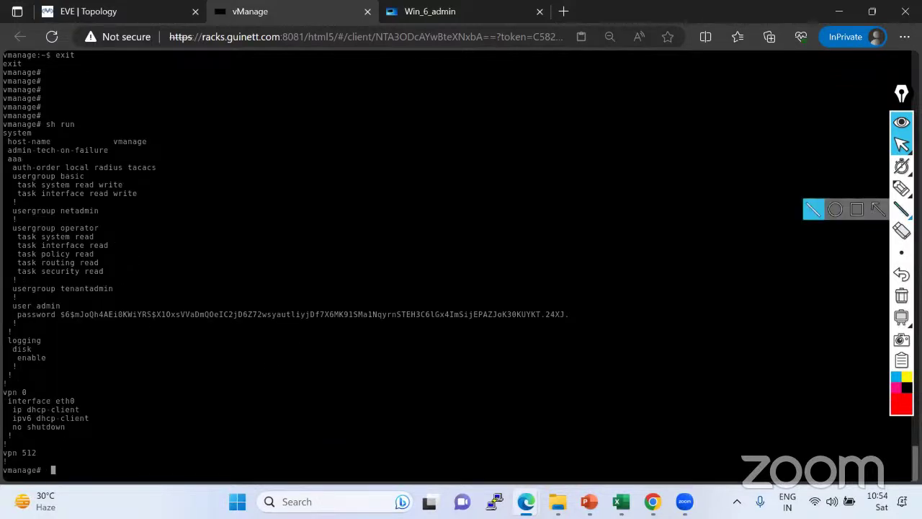
Draw a red rectangle annotation around the configuration output.
mouse_move(901, 209)
click(859, 211)
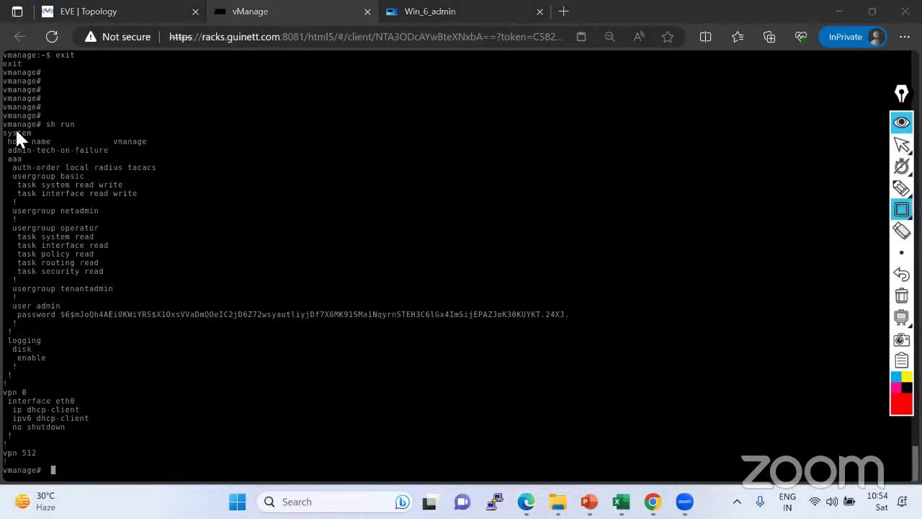
mouse_move(3, 120)
mouse_down()
mouse_move(51, 247)
mouse_move(182, 440)
mouse_up()
mouse_move(228, 464)
mouse_down()
mouse_move(646, 481)
mouse_move(633, 480)
mouse_up()
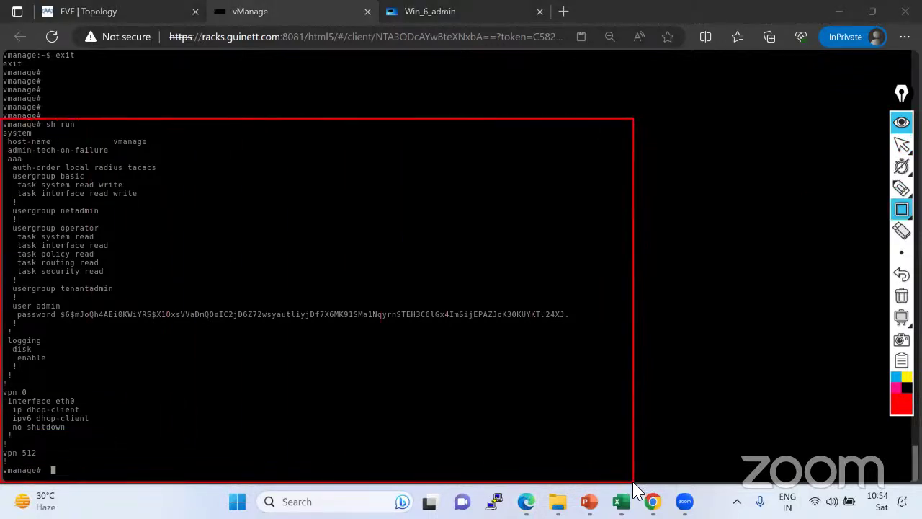
mouse_move(901, 188)
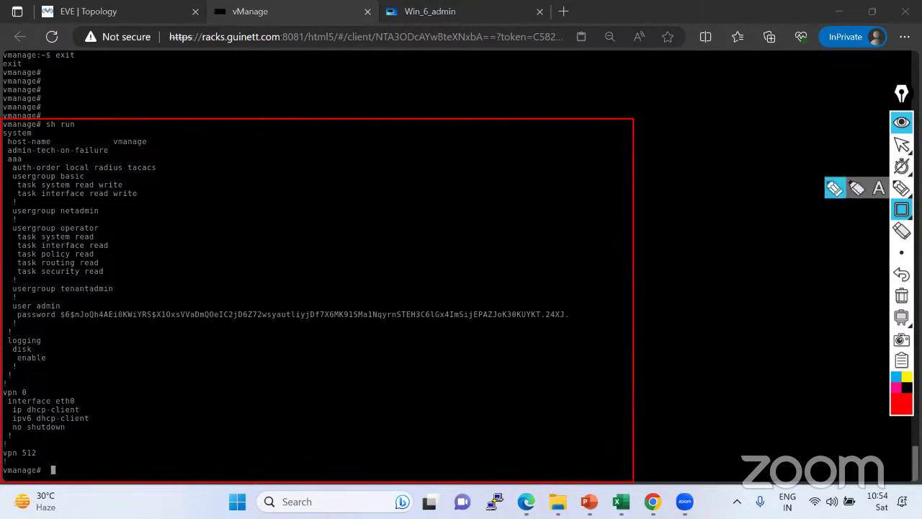
click(834, 188)
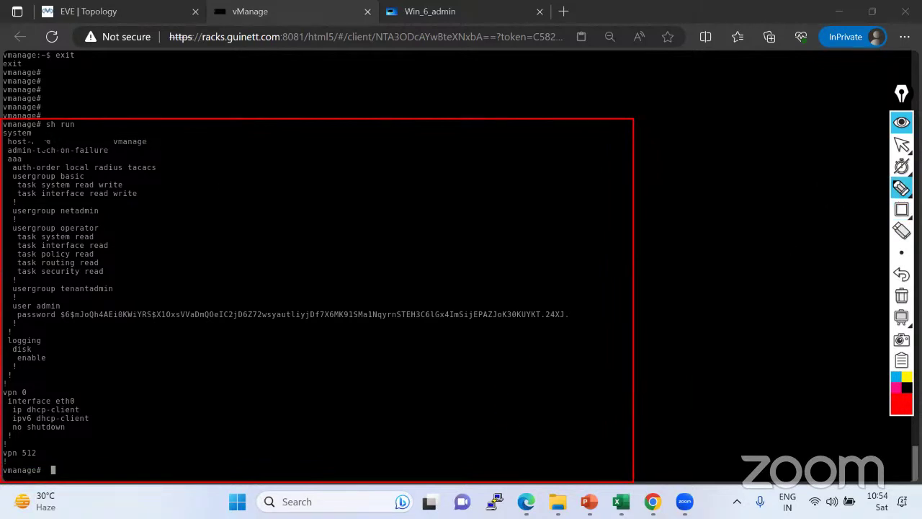
drag(34, 134, 203, 108)
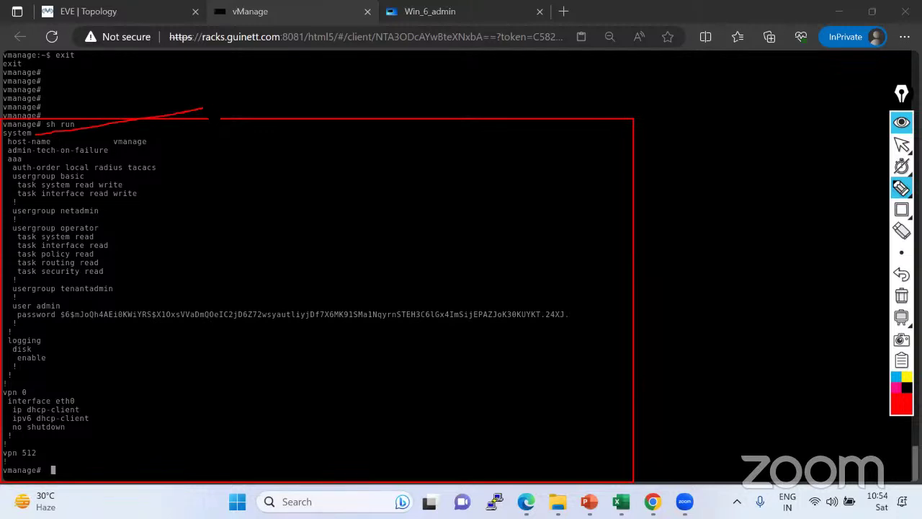
drag(203, 108, 205, 108)
drag(55, 141, 124, 144)
drag(26, 155, 40, 151)
drag(85, 170, 108, 163)
drag(98, 211, 124, 200)
drag(97, 229, 128, 213)
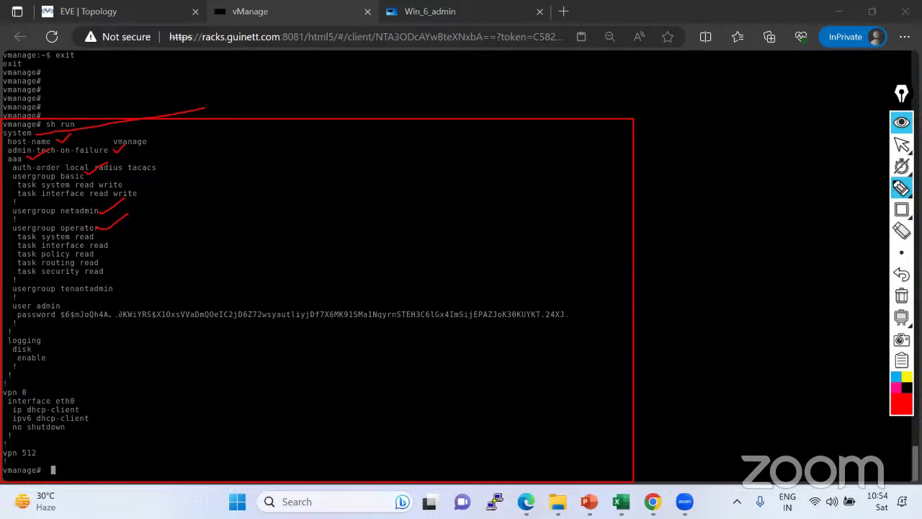
drag(117, 292, 145, 273)
drag(62, 304, 90, 295)
mouse_move(5, 302)
mouse_down()
mouse_move(20, 295)
mouse_move(30, 322)
mouse_move(562, 338)
mouse_move(455, 306)
mouse_move(32, 298)
mouse_up()
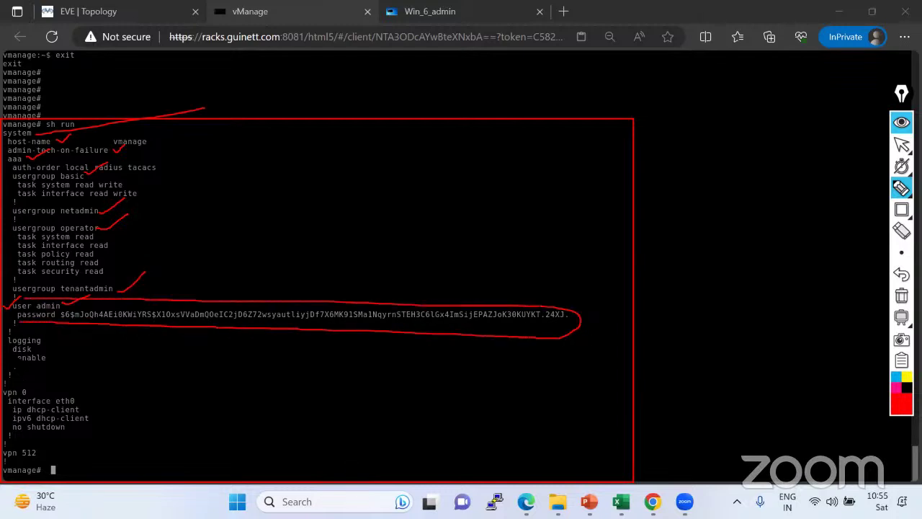
drag(30, 390, 65, 375)
click(901, 296)
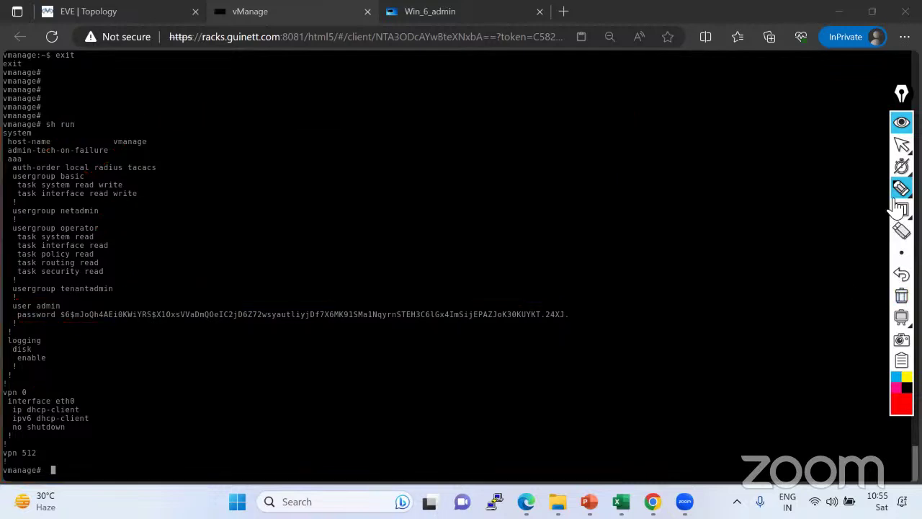
mouse_move(901, 144)
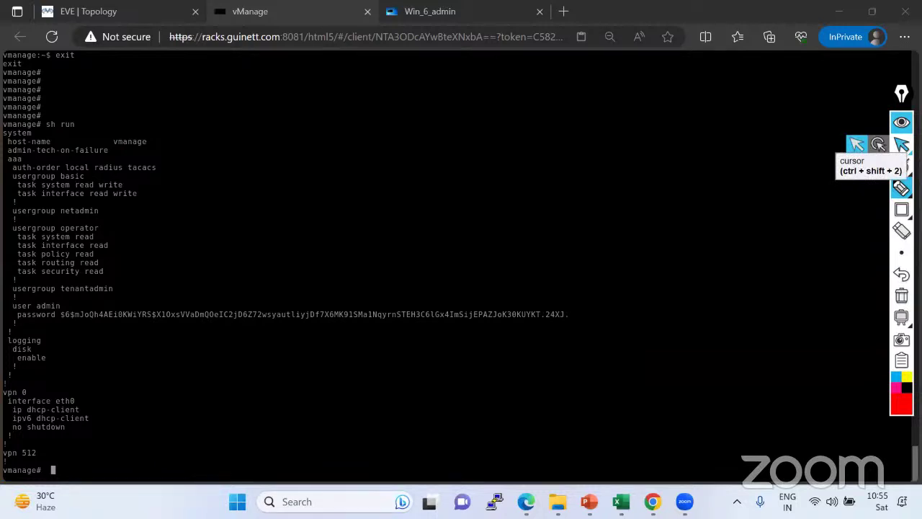
mouse_move(901, 167)
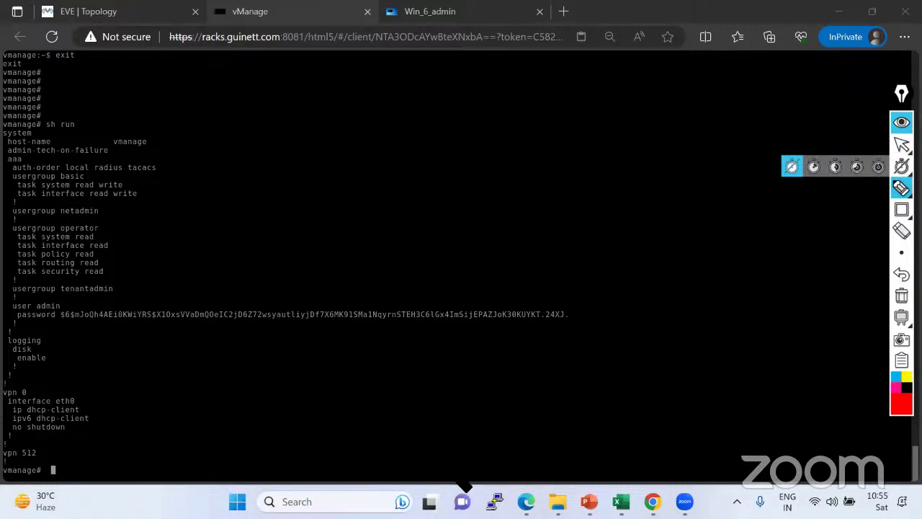
key(ctrl+shift+2)
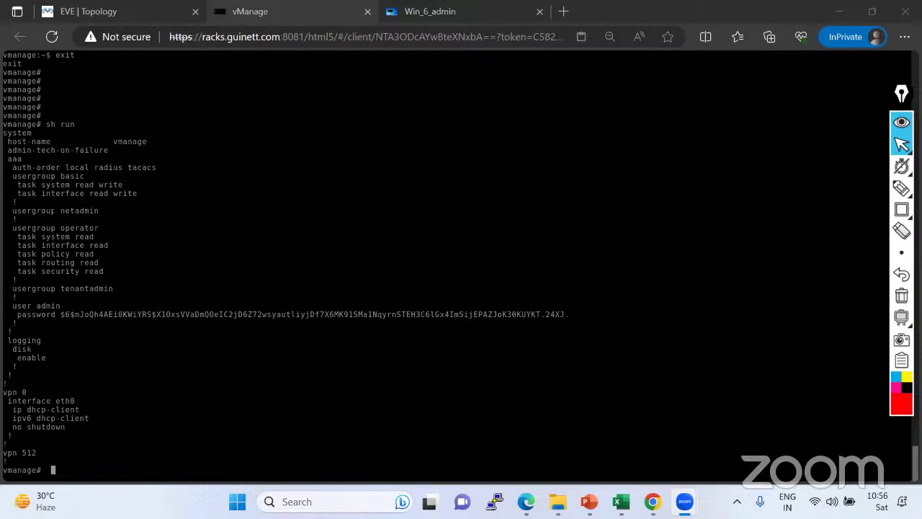
Review the sh run output from system to vpn 512 against the lab topology.
drag(3, 124, 112, 452)
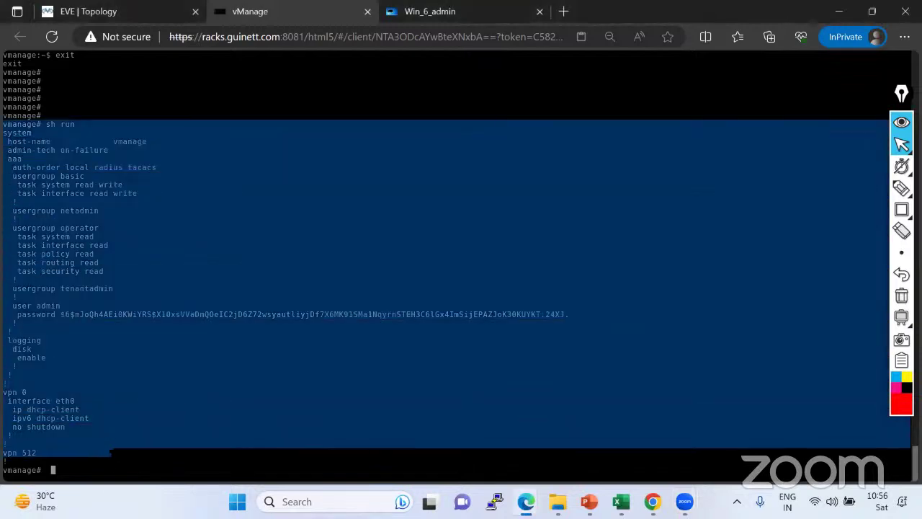
click(151, 10)
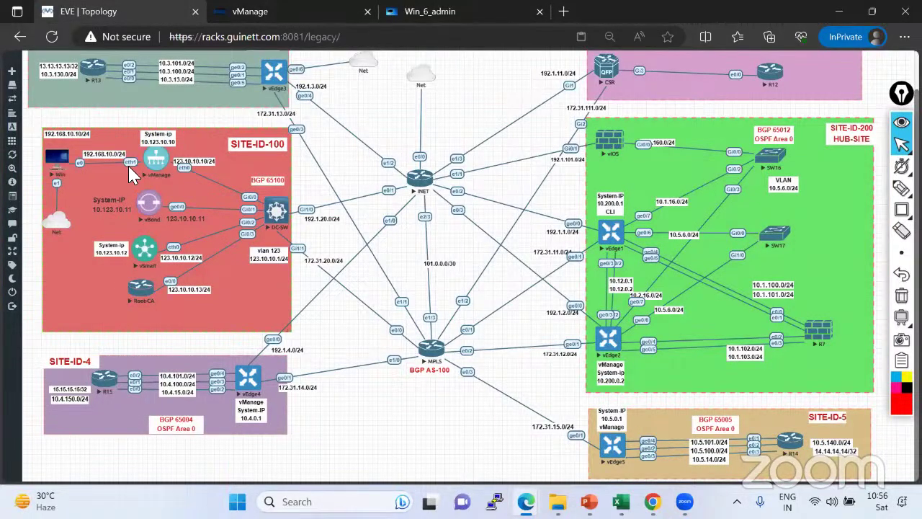
click(154, 160)
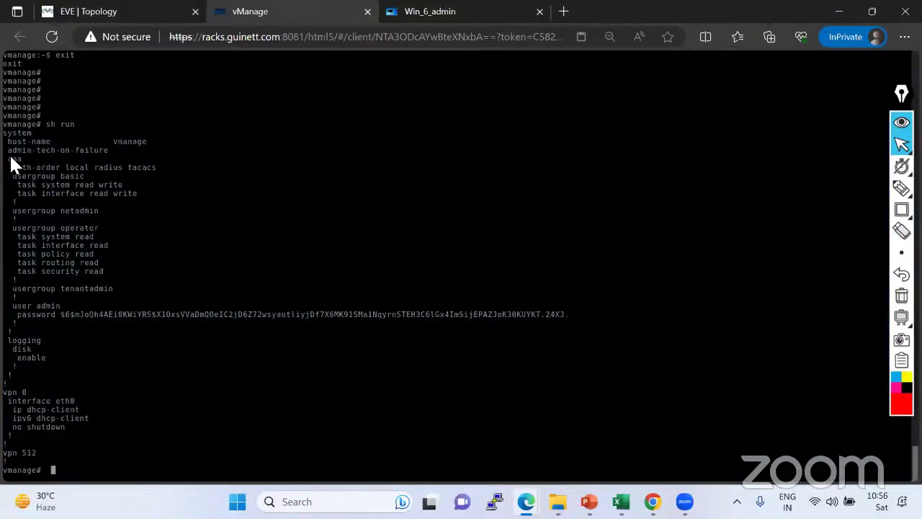
drag(5, 133, 77, 451)
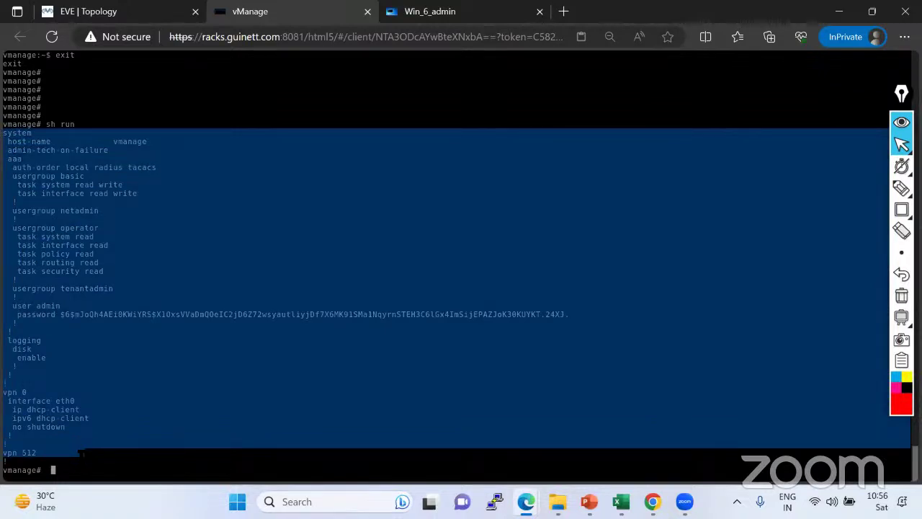
click(901, 188)
click(879, 189)
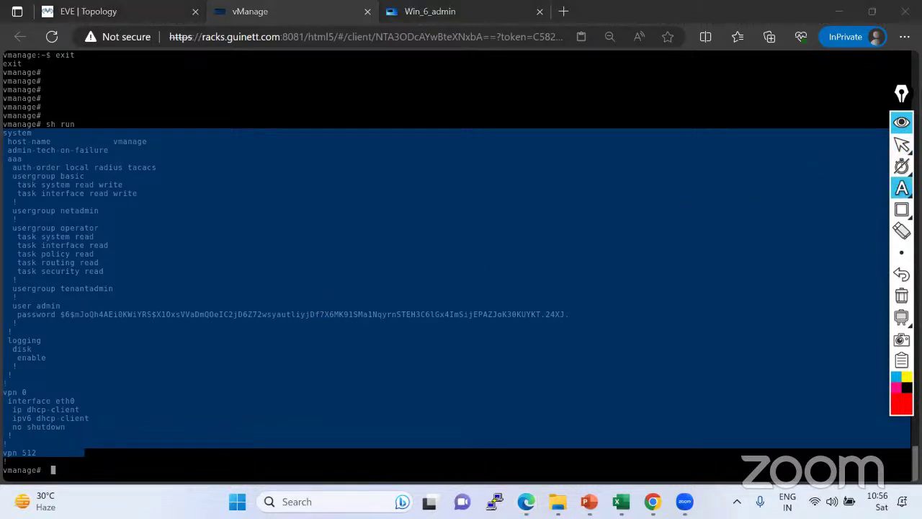
click(901, 144)
click(196, 405)
Enter conf t and try the interface command, which is rejected as invalid input.
text(conf t)
text(inter)
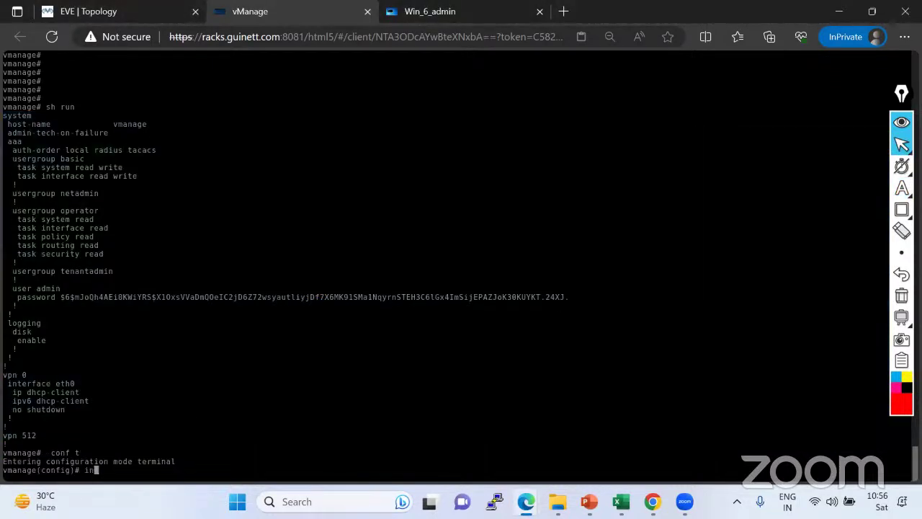
key(Return)
text(face)
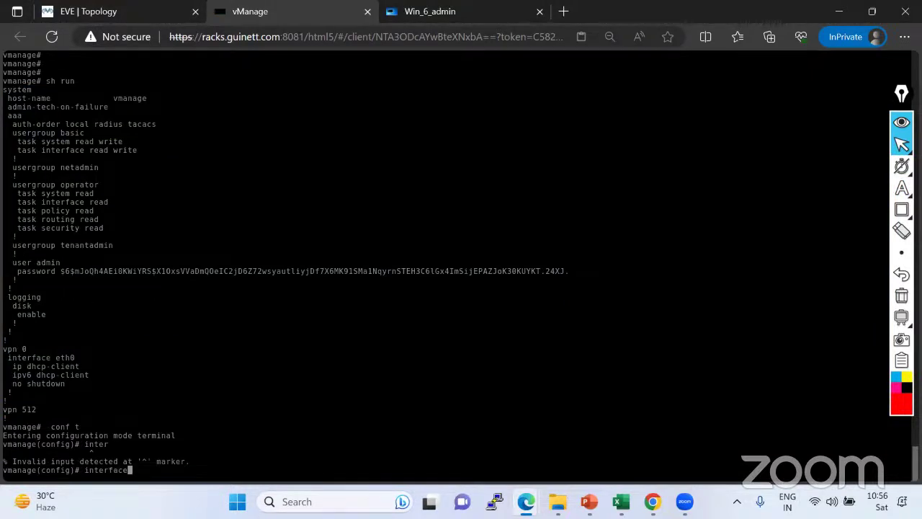
key(Return)
text(?)
key(Return)
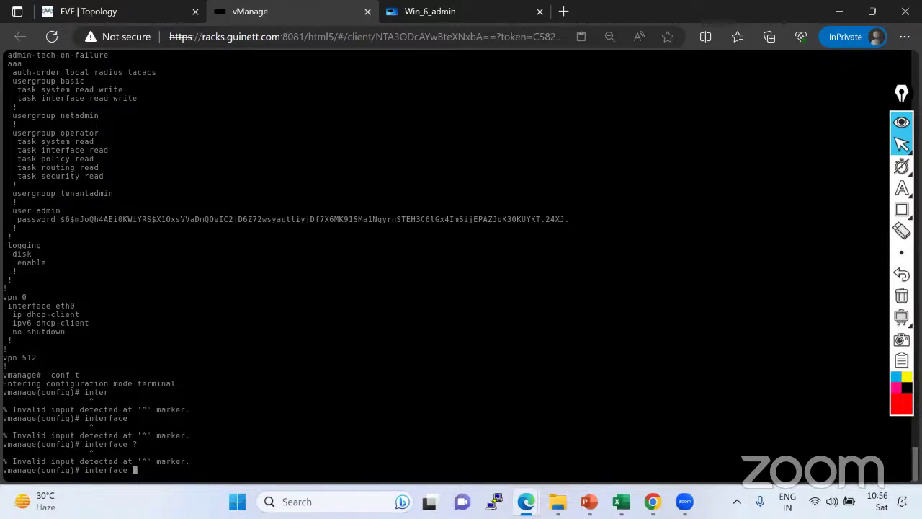
Check vManage's links on the topology, then exit configuration mode back to vmanage#.
click(110, 15)
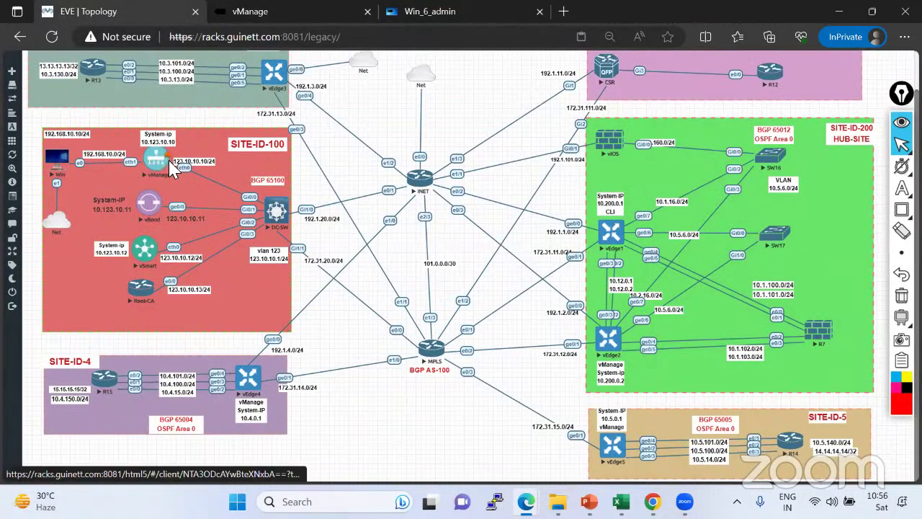
click(288, 10)
key(BackSpace)
key(BackSpace)
key(BackSpace)
key(BackSpace)
key(BackSpace)
key(BackSpace)
key(BackSpace)
key(BackSpace)
key(BackSpace)
key(BackSpace)
text(exit)
key(Return)
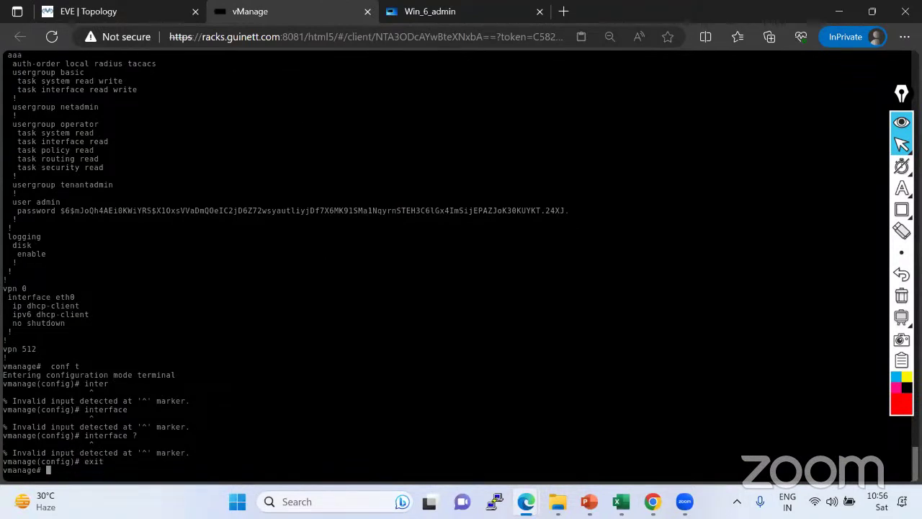
click(901, 188)
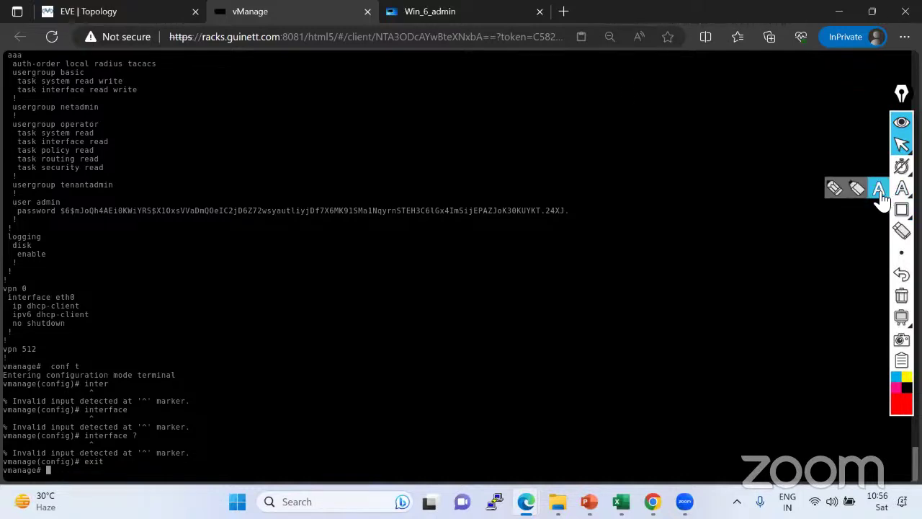
Write red notes: interface mode fails, 'VPN - Virtual Private Network', and 'VPN 0 VPN 1-511 and 513 to 65'.
click(879, 188)
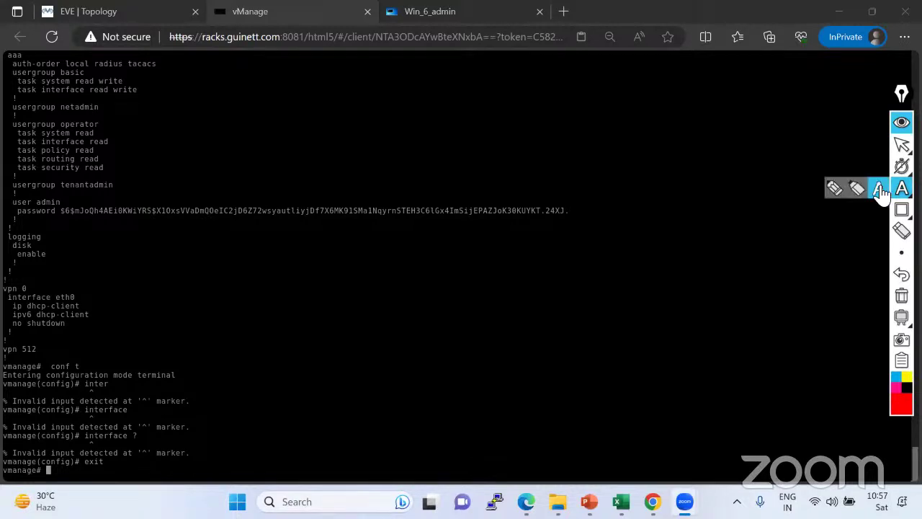
click(880, 191)
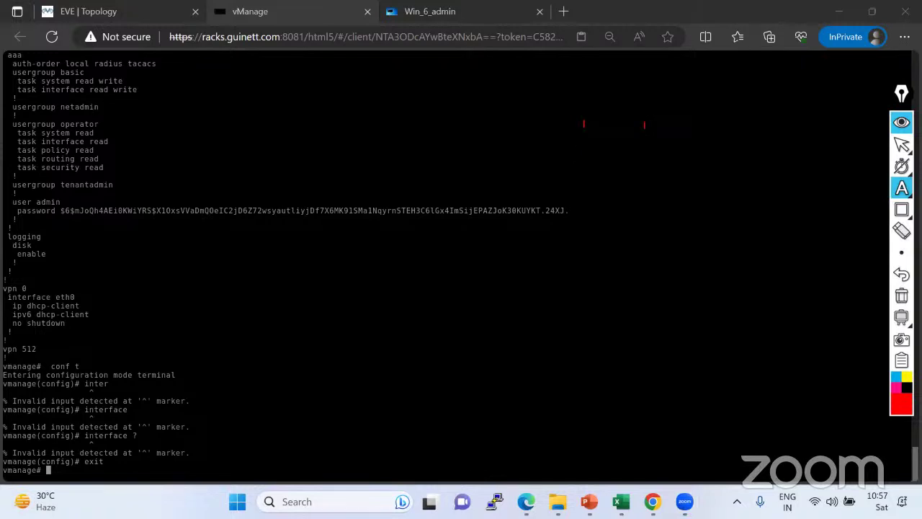
text(I am unable to go int)
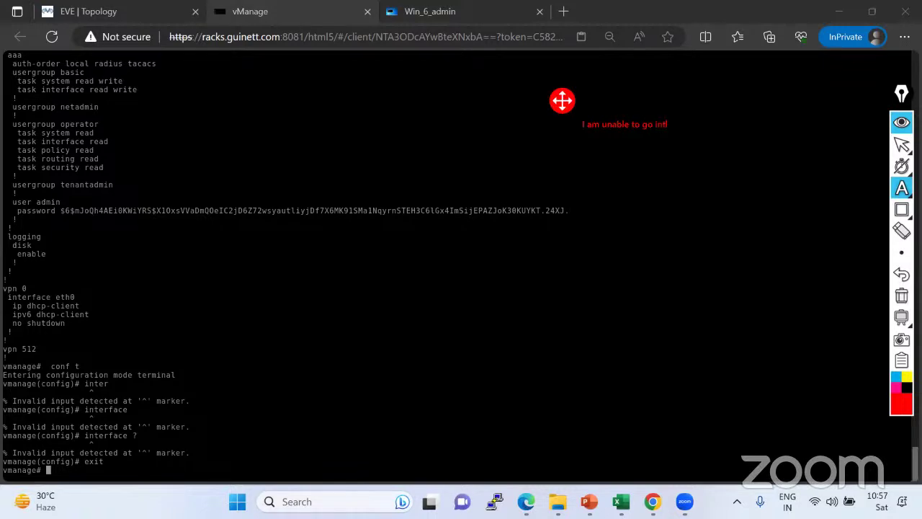
text(erface mode configl)
text(ration !)
key(Return)
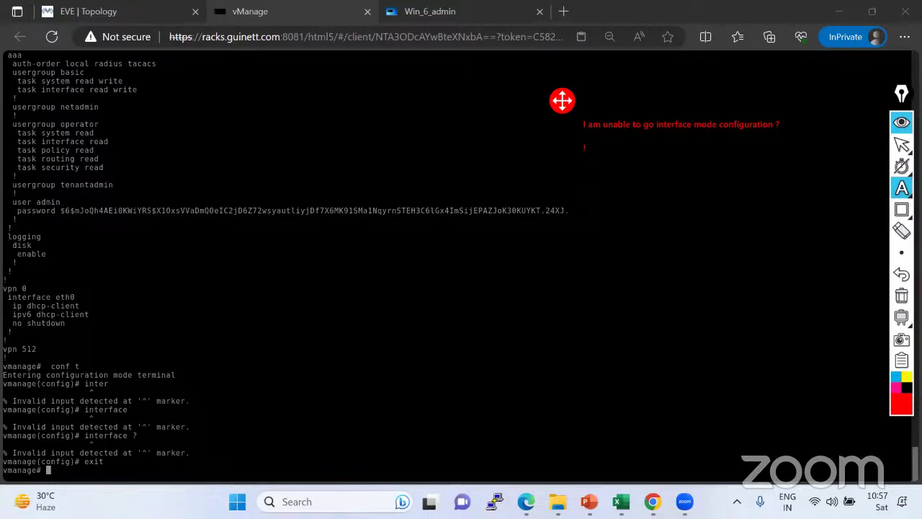
text(VPN - Virtual Private Network)
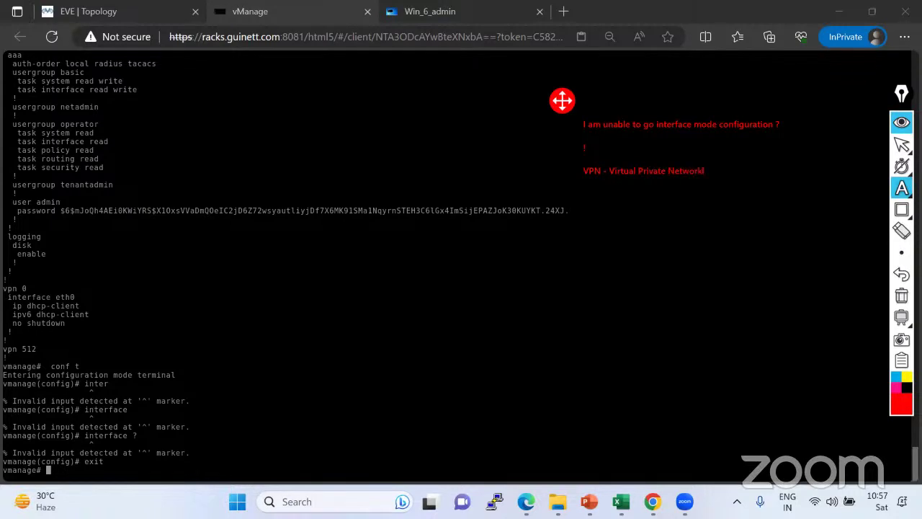
key(Return)
text(!)
text(VPN)
text( 0 )
text(VPN)
text( 1-511)
text( and)
text( 51)
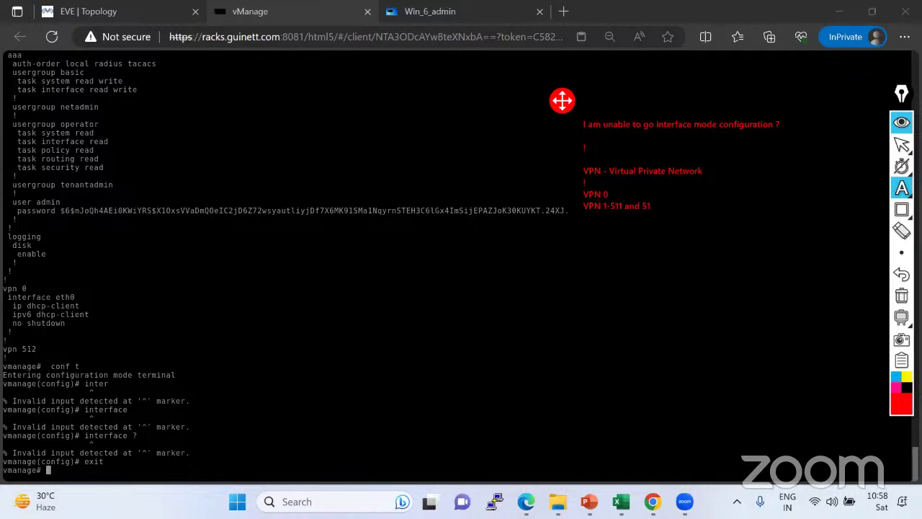
text(3 to 65)
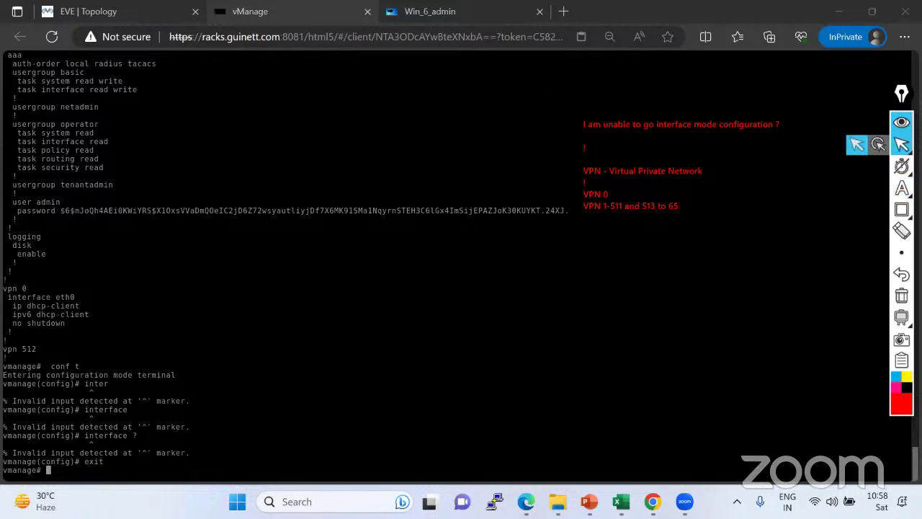
On vManage, enter configuration mode and query the allowed VPNs with vpn ?
click(901, 145)
text(conf t)
key(Return)
text(vpn ?)
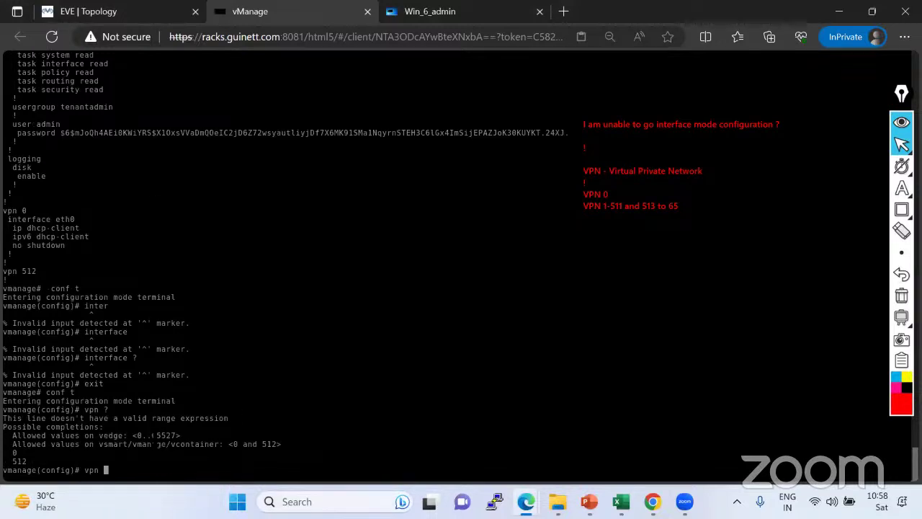
Correct the range note to '513 to 65 527' and add a 'VPN 512' note.
click(901, 187)
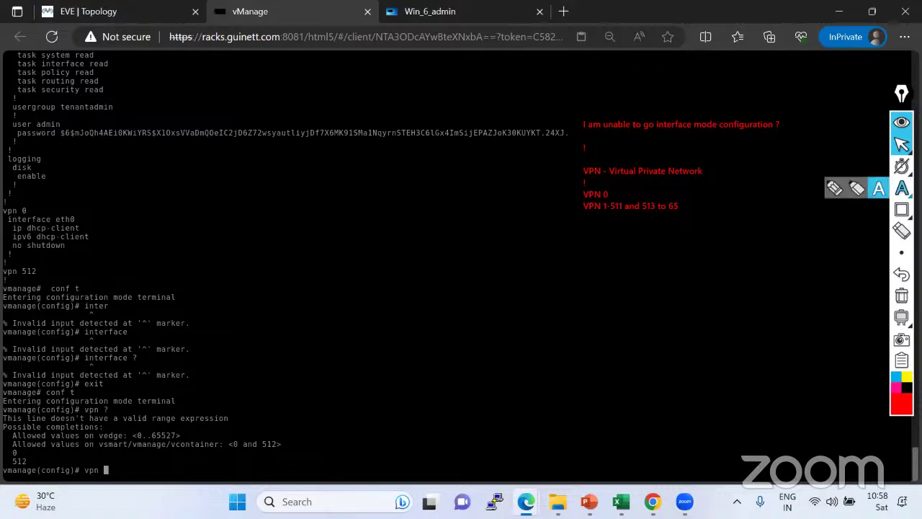
text(65)
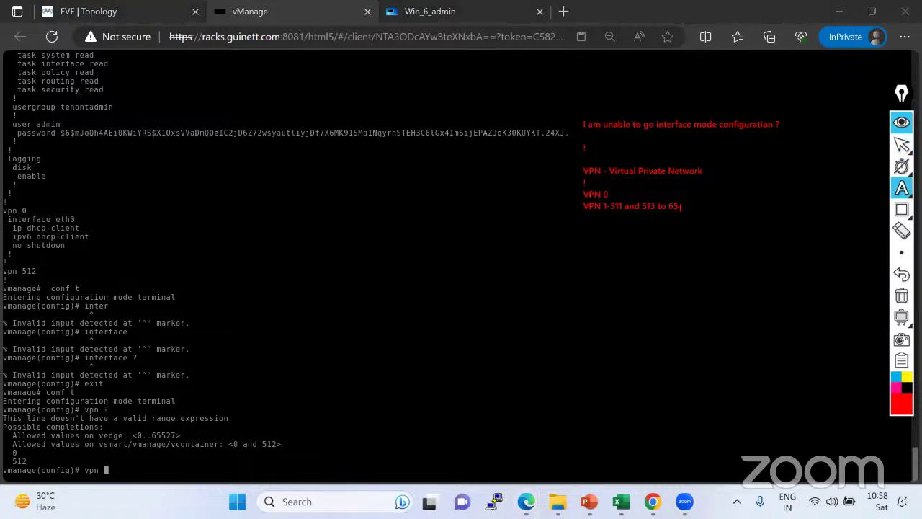
text(52)
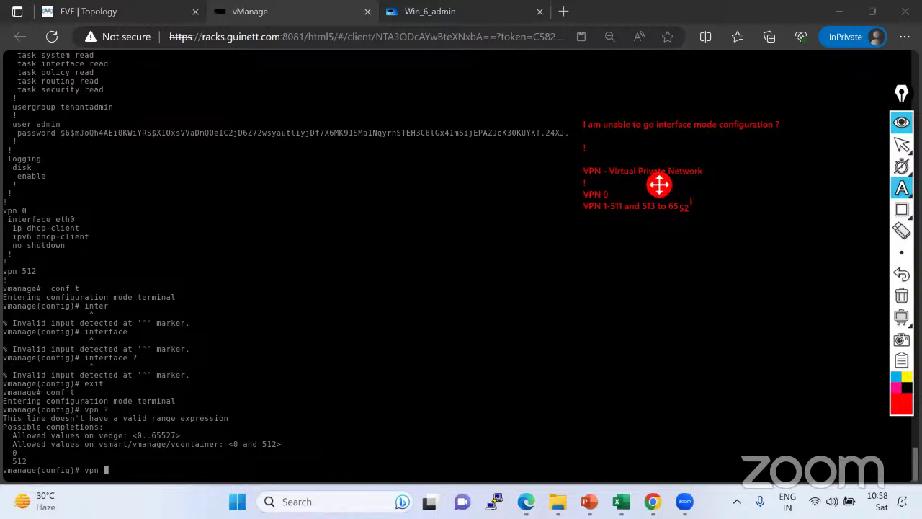
key(BackSpace)
key(BackSpace)
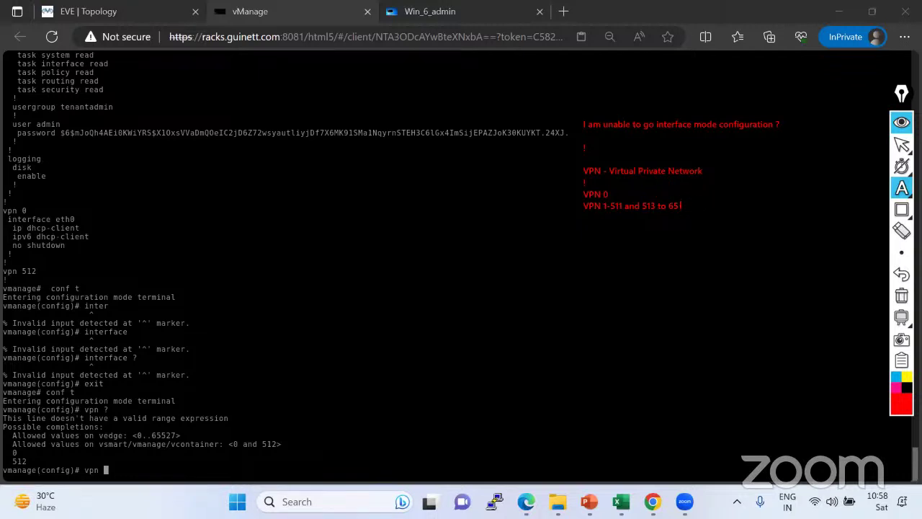
text(527  )
text(VPN)
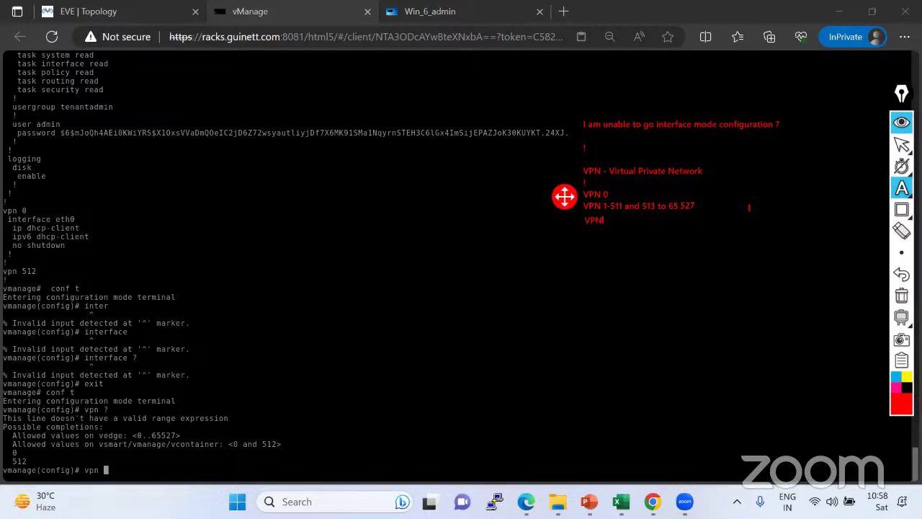
text( 512)
click(651, 261)
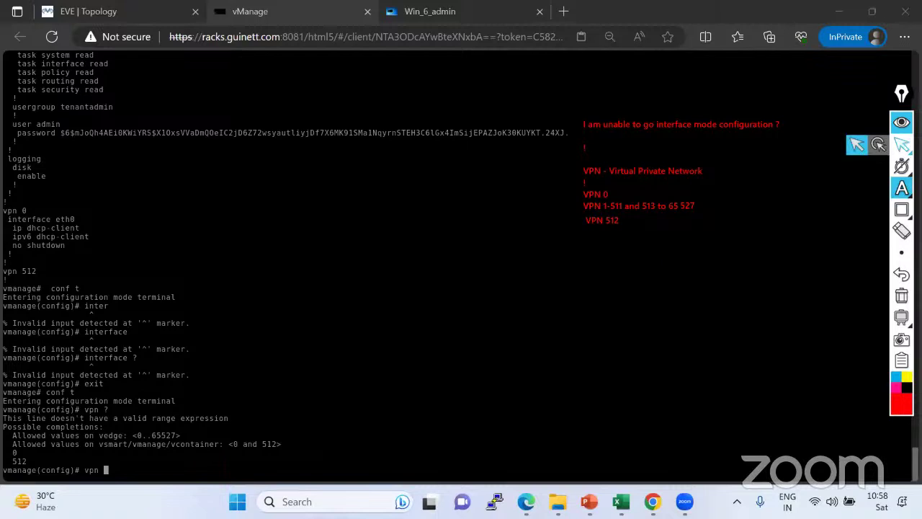
Erase the partial vpn command at the vManage prompt.
click(901, 144)
key(BackSpace)
key(BackSpace)
key(BackSpace)
key(BackSpace)
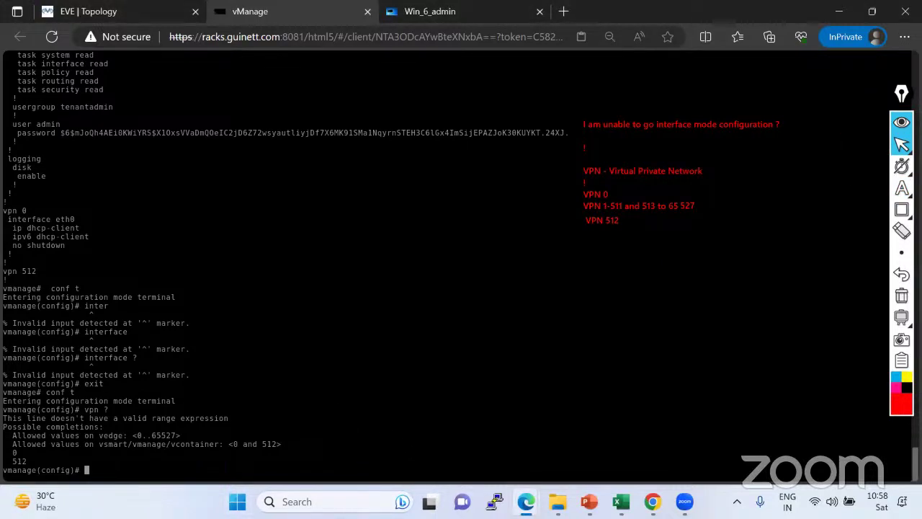
click(564, 192)
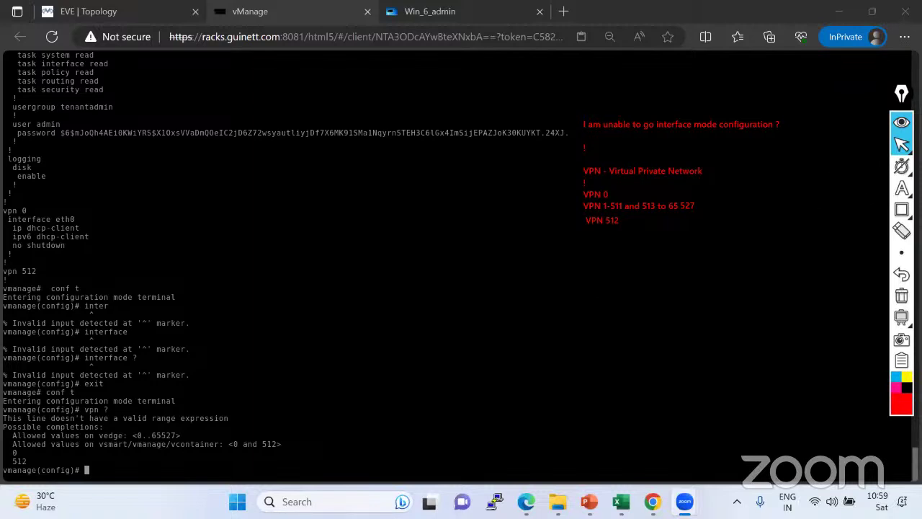
Note that assigning an IP to any interface requires vpn configuration, then show the topology.
click(901, 188)
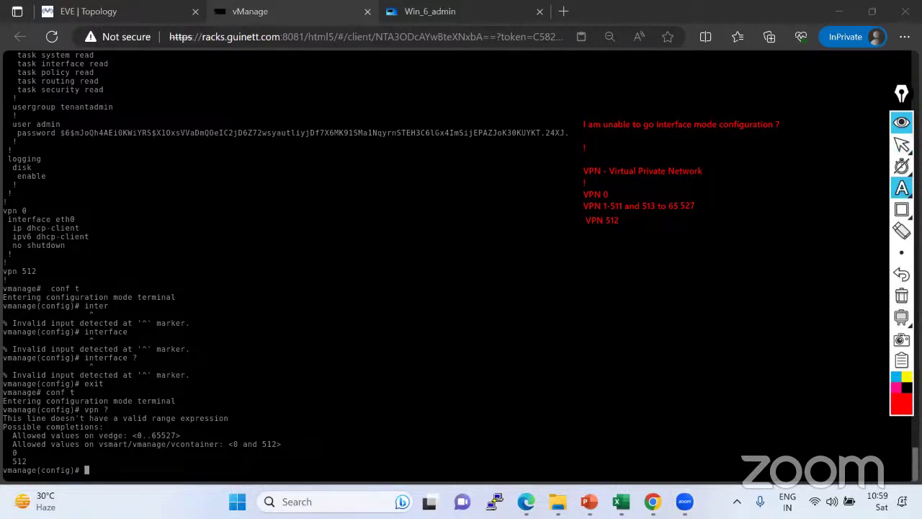
click(539, 255)
text(f)
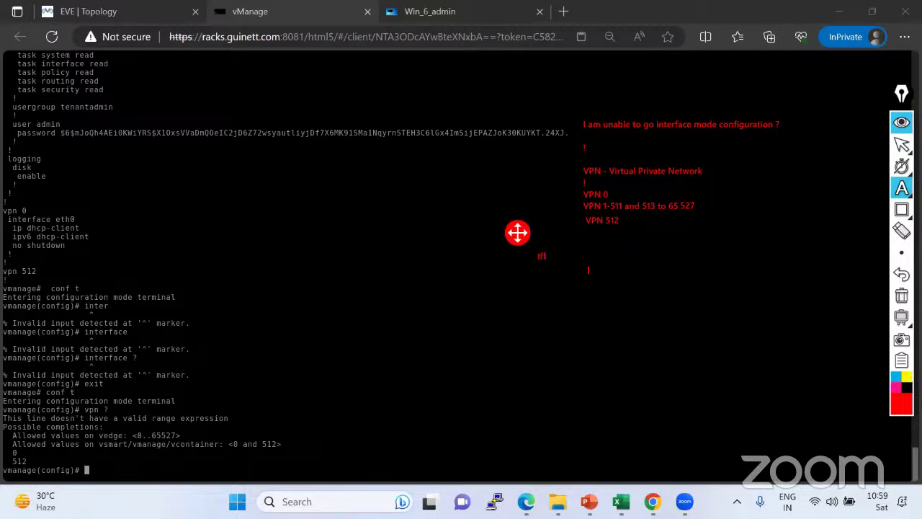
text( you want to assign any ip t)
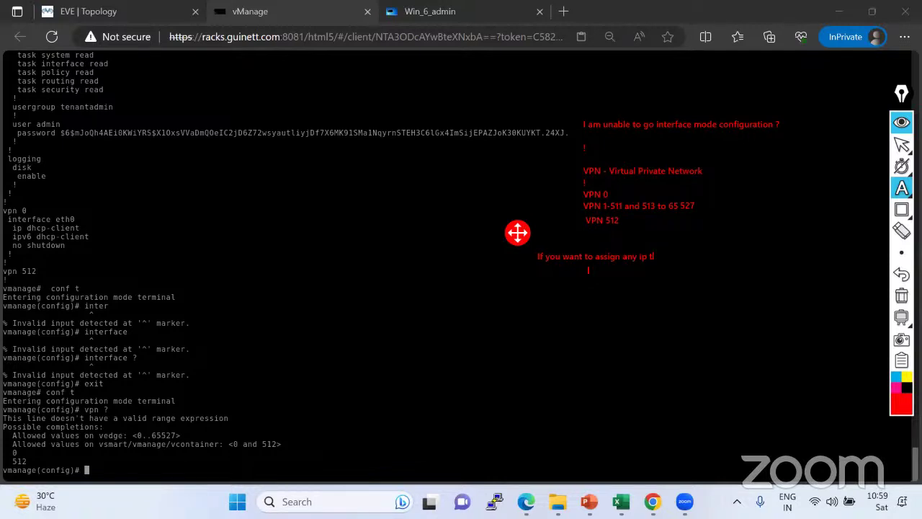
text(o any interface you must hav)
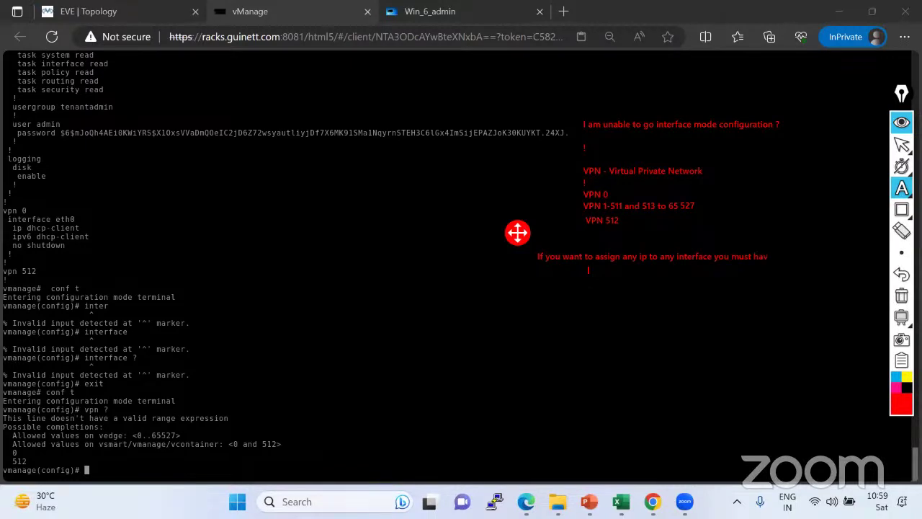
text(e to go on vpn configuration)
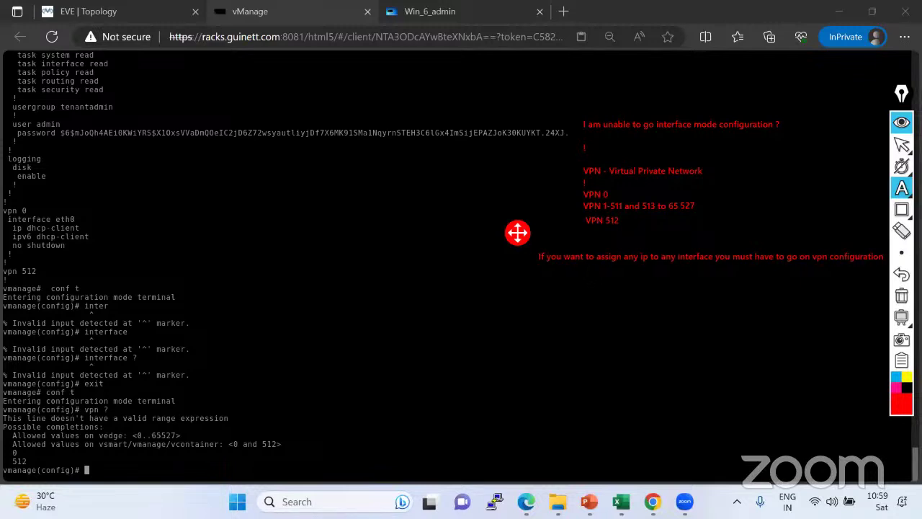
click(605, 337)
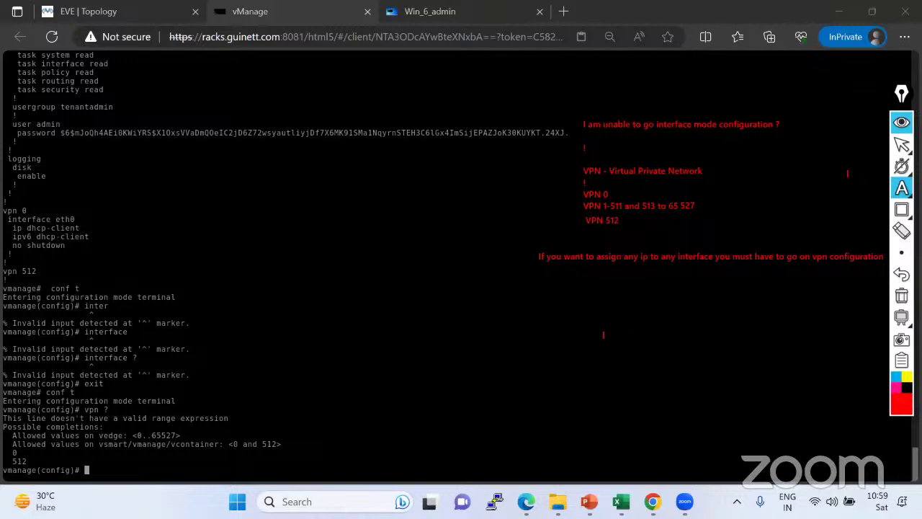
click(902, 144)
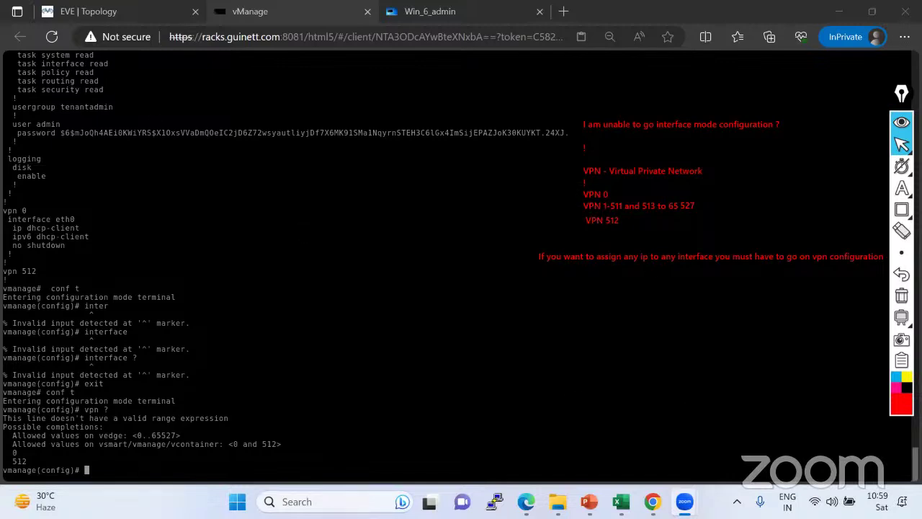
click(95, 12)
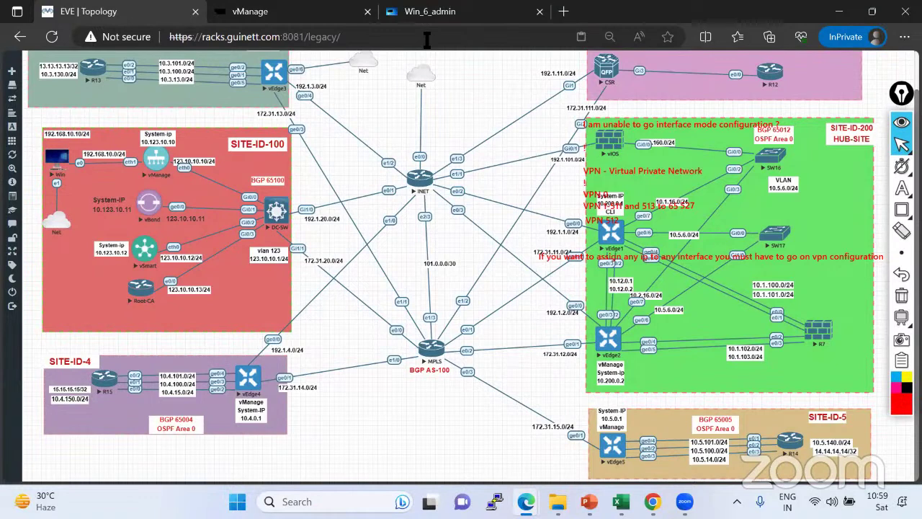
Label VPN 0 as the transport VPN used for WAN connectivity.
key(ctrl+Tab)
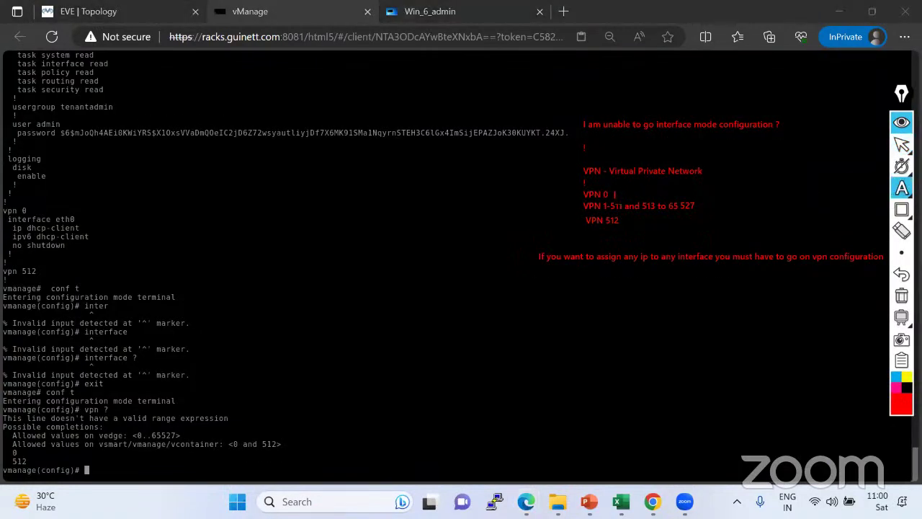
text(ranspol)
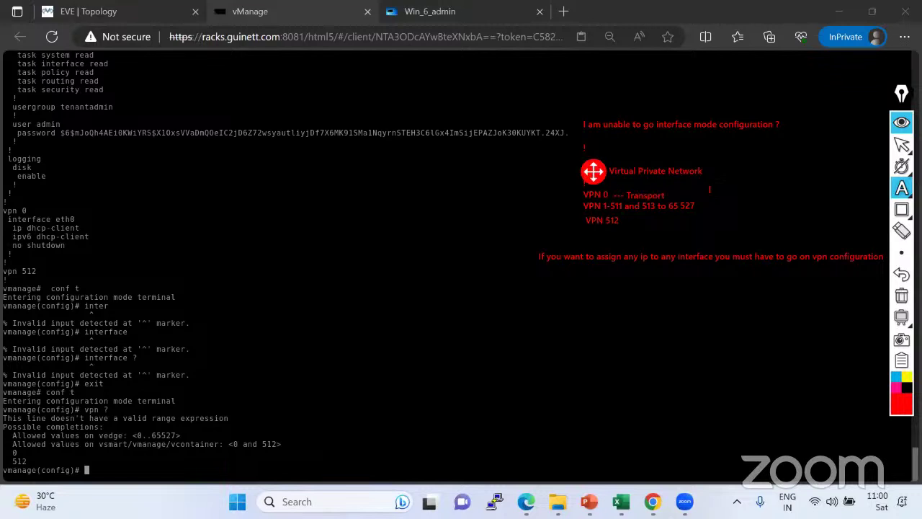
text(t VPN -- This use for WAN connectivity)
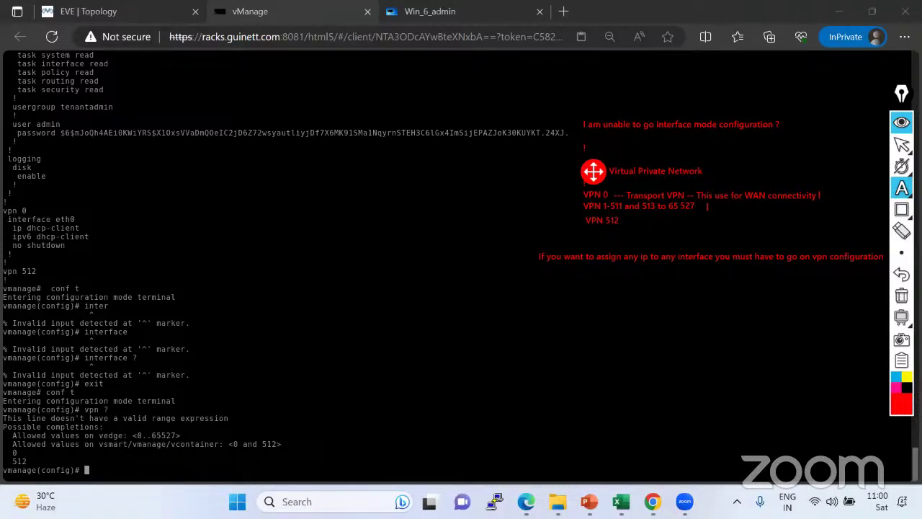
click(733, 206)
Add notes marking the Service VPN for LAN connectivity and the Management VPN for MGMT connectivity.
click(733, 206)
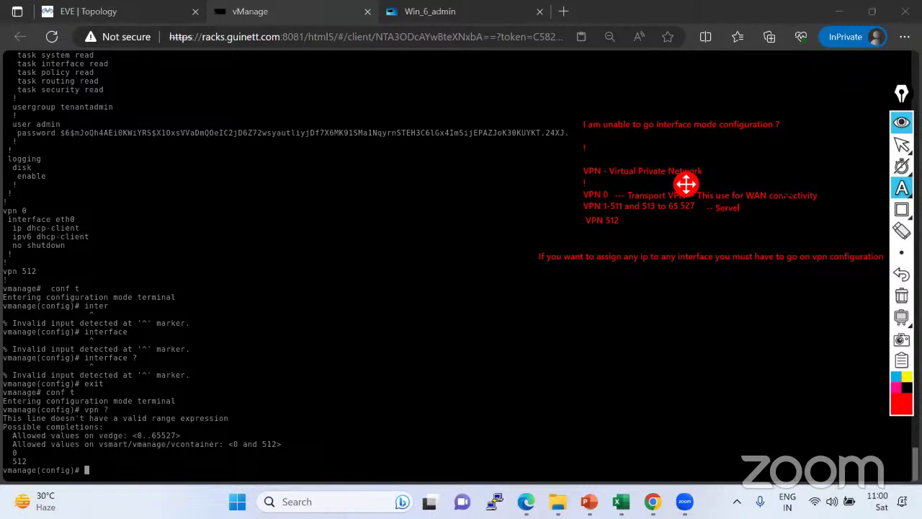
text(-- Service VPN -- This use for LAN connect)
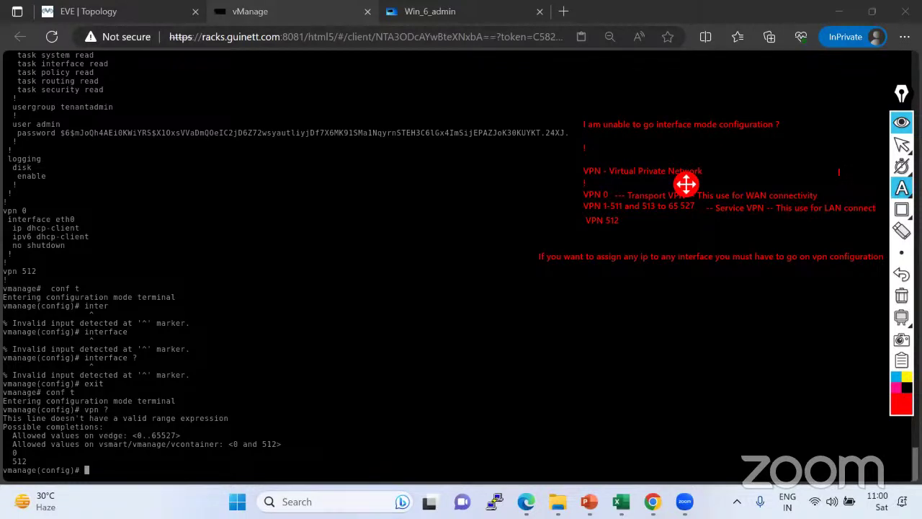
text(ivity)
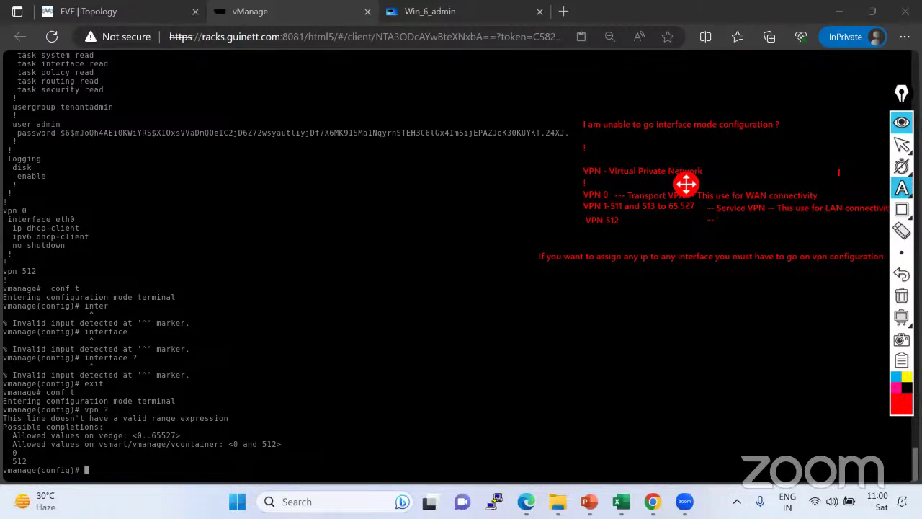
text(M)
text(ana)
text(gmenet)
key(BackSpace)
key(BackSpace)
key(BackSpace)
key(BackSpace)
key(BackSpace)
key(BackSpace)
text(ement VPN - MGM)
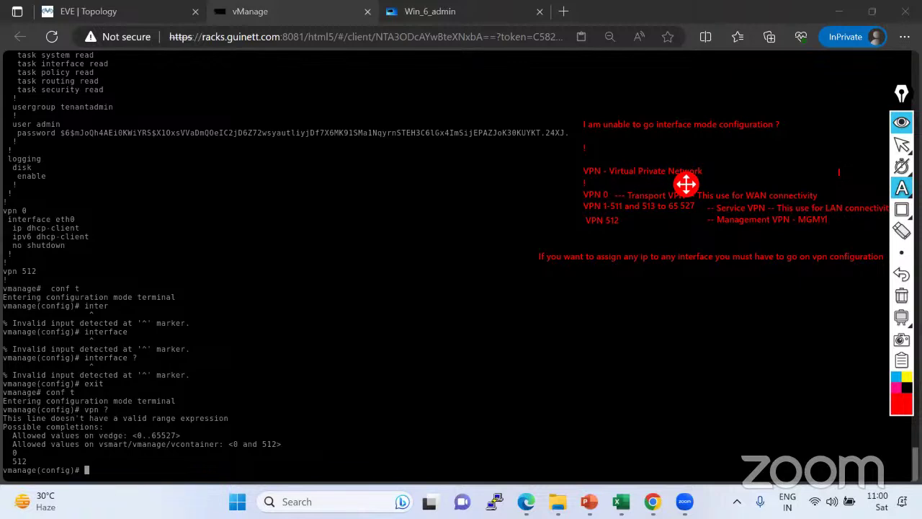
text(T connectivity)
click(705, 231)
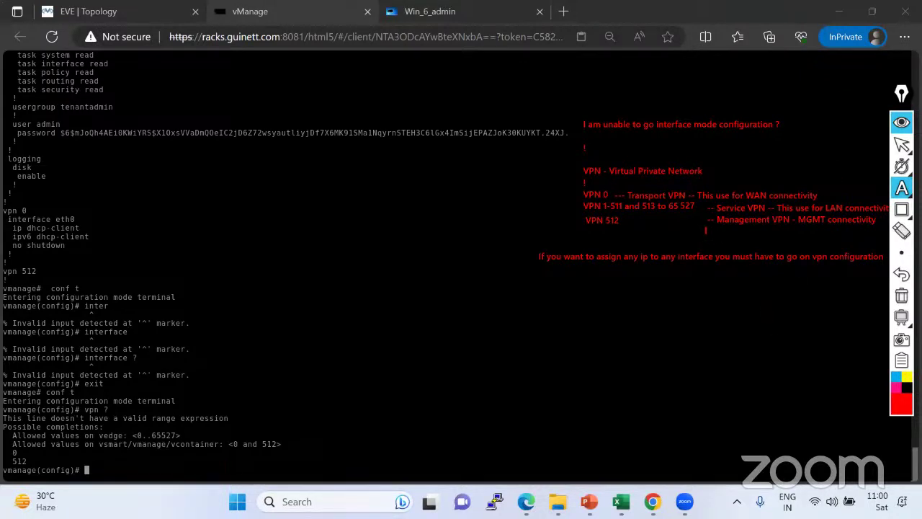
click(901, 144)
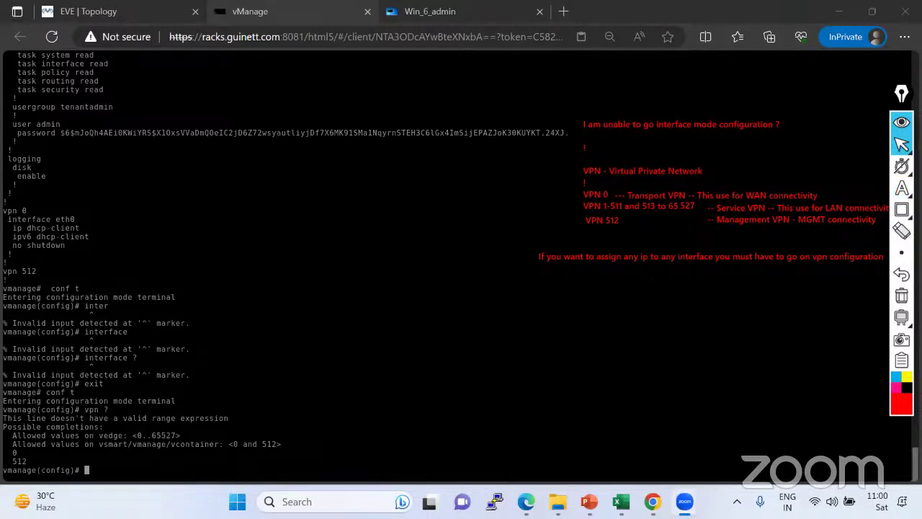
mouse_move(901, 188)
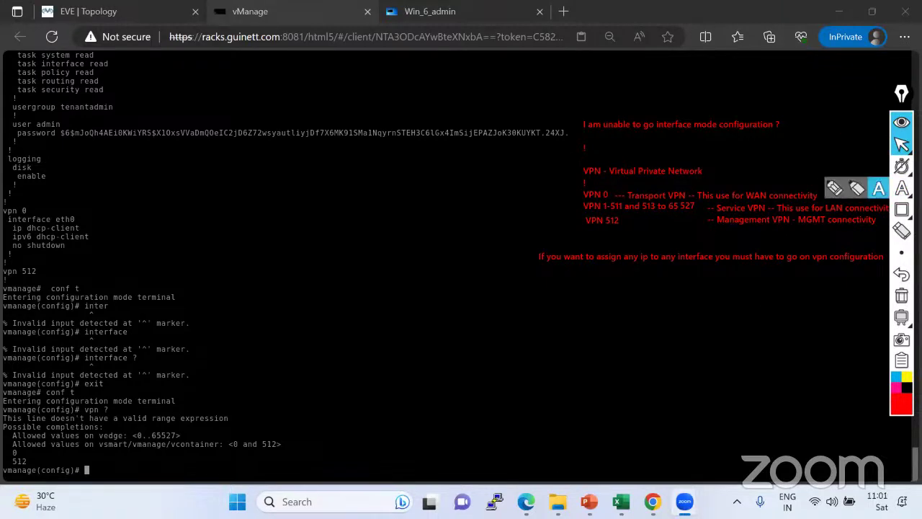
Trace vManage eth0's link through DC-SW to INET, then erase those red marks.
click(89, 12)
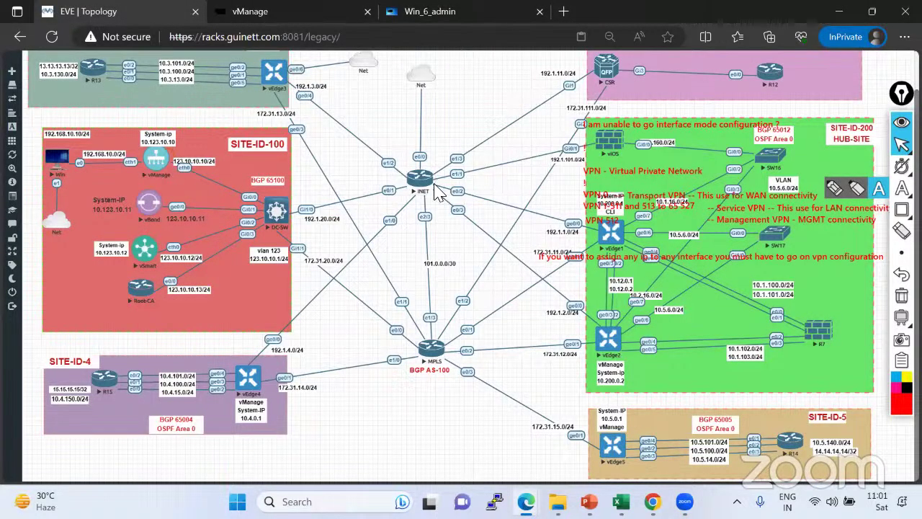
click(834, 189)
mouse_move(180, 162)
mouse_down()
mouse_move(267, 206)
mouse_move(392, 199)
mouse_move(425, 185)
mouse_move(288, 210)
mouse_move(277, 232)
mouse_move(301, 214)
mouse_up()
mouse_move(174, 165)
mouse_down()
mouse_move(193, 165)
mouse_move(180, 178)
mouse_move(172, 166)
mouse_move(185, 160)
mouse_up()
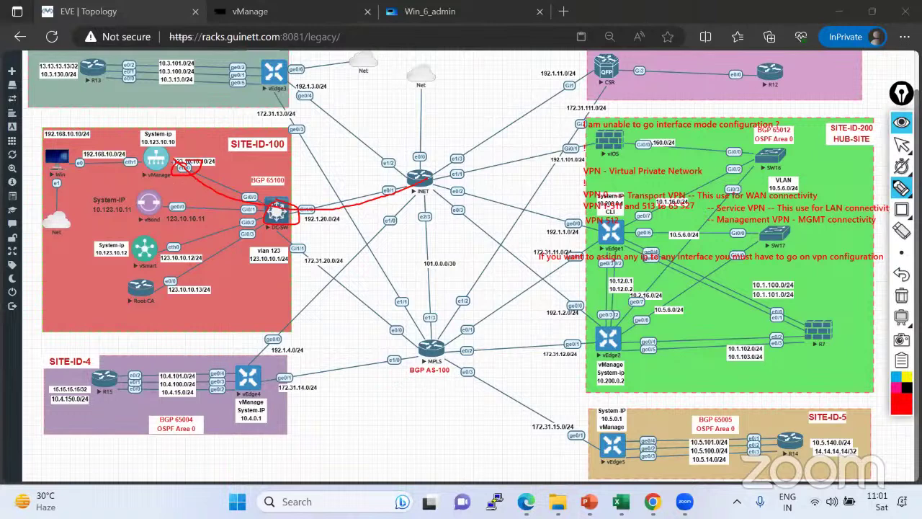
click(901, 230)
drag(185, 165, 216, 184)
click(283, 214)
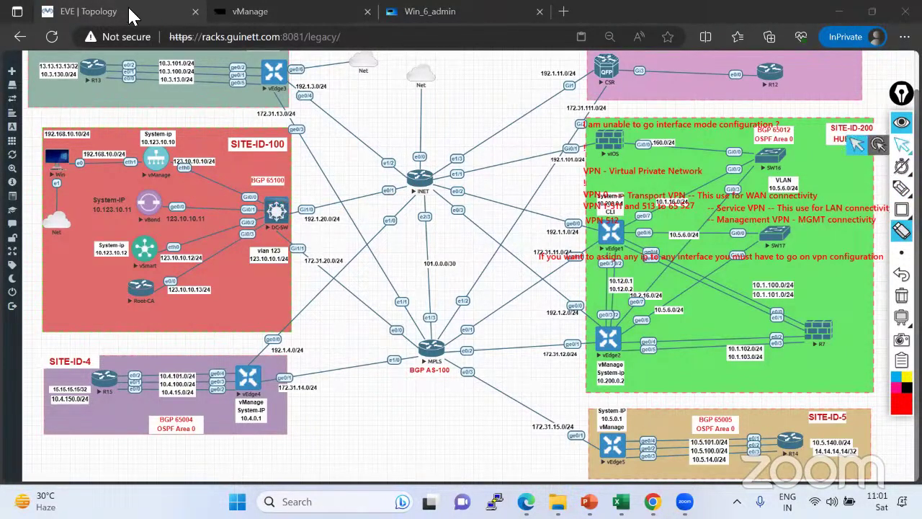
click(248, 12)
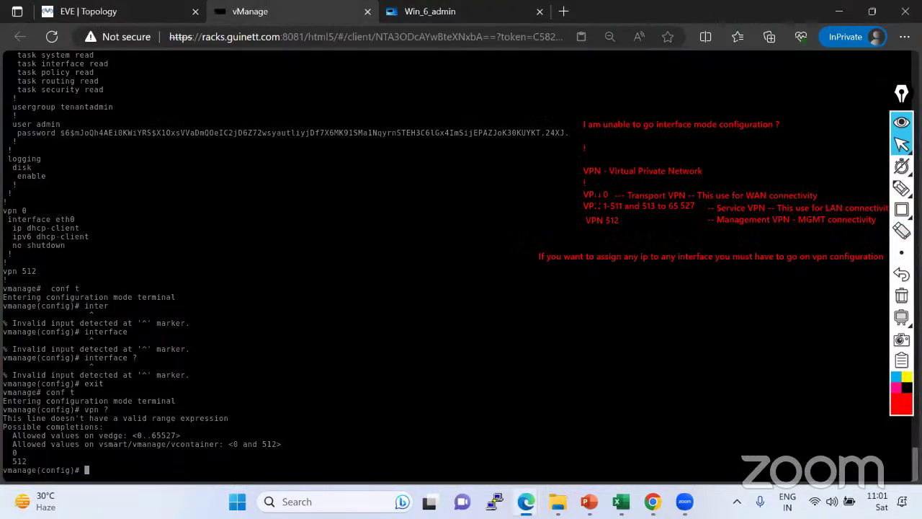
click(97, 12)
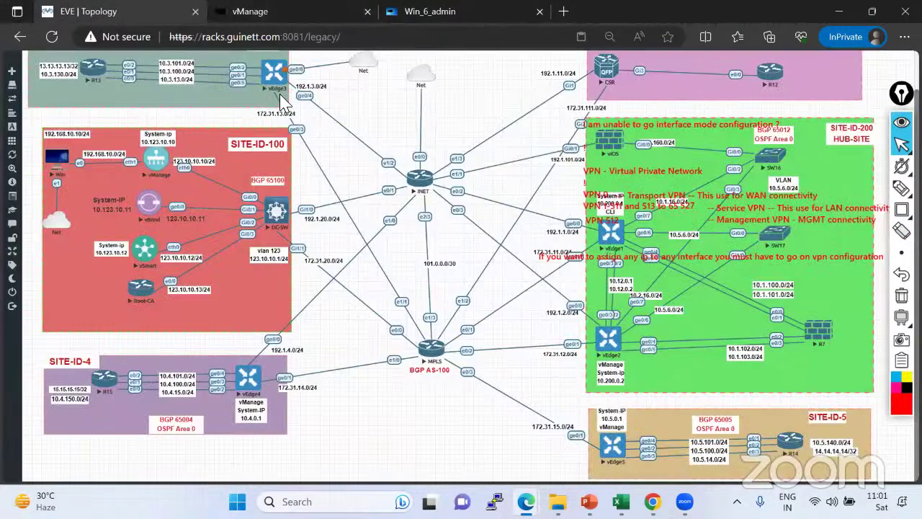
Circle vEdge3's ge0/4 and ge0/3 labels, write VPN0, and draw a line from R13.
mouse_move(900, 189)
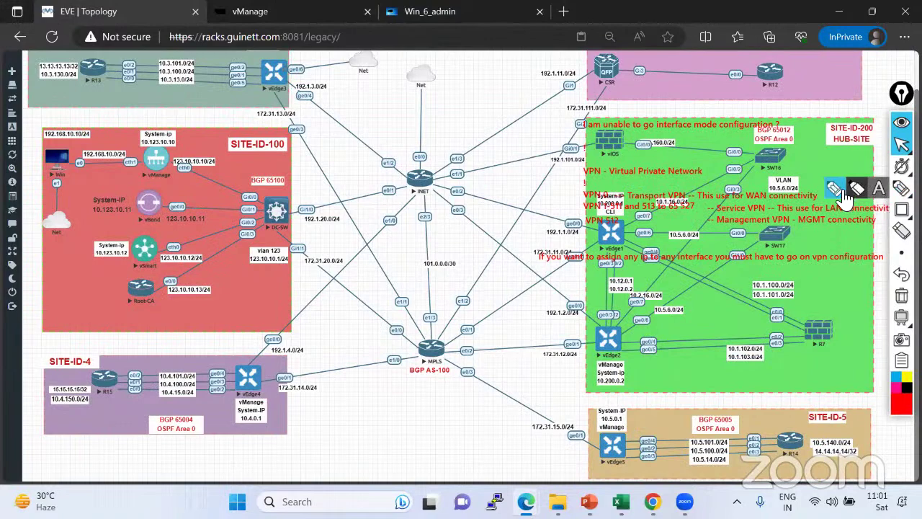
click(852, 194)
mouse_move(319, 93)
mouse_down()
mouse_move(305, 90)
mouse_move(324, 105)
mouse_move(307, 130)
mouse_move(292, 130)
mouse_up()
drag(275, 88, 295, 126)
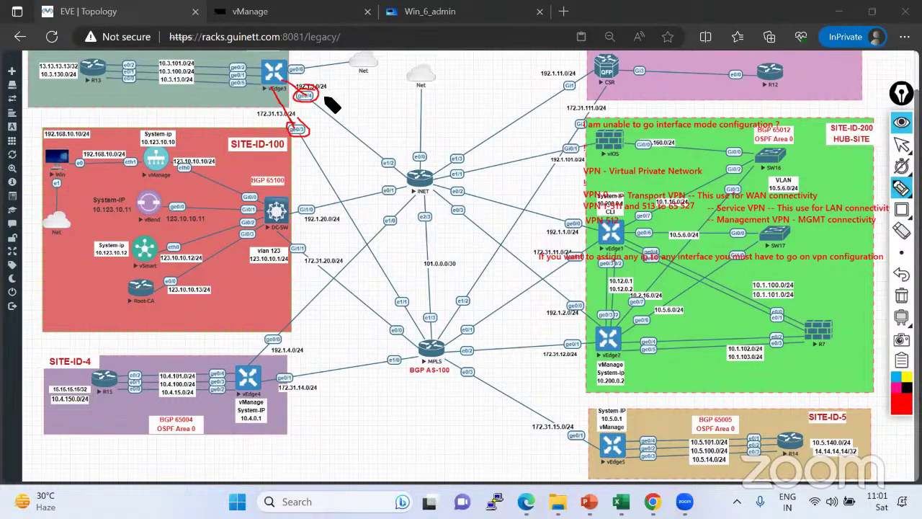
drag(323, 97, 361, 96)
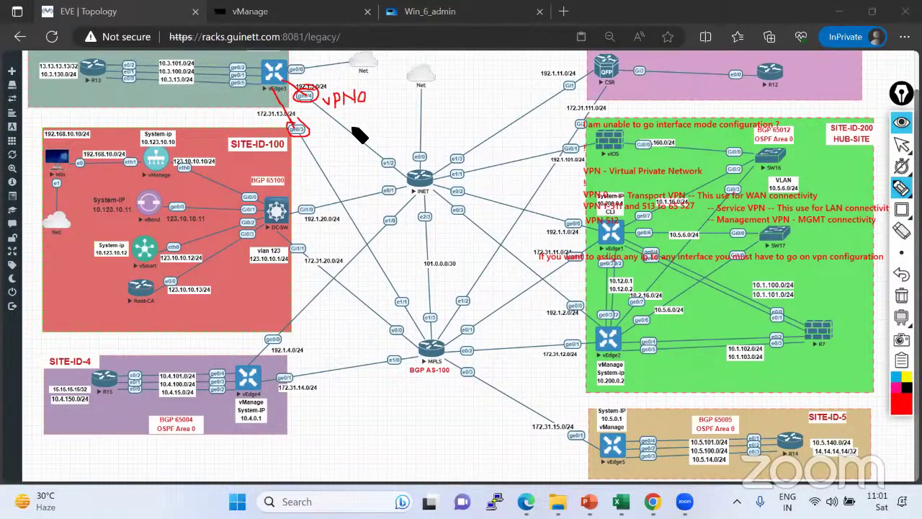
mouse_move(104, 75)
mouse_down()
mouse_move(232, 78)
mouse_move(236, 91)
mouse_up()
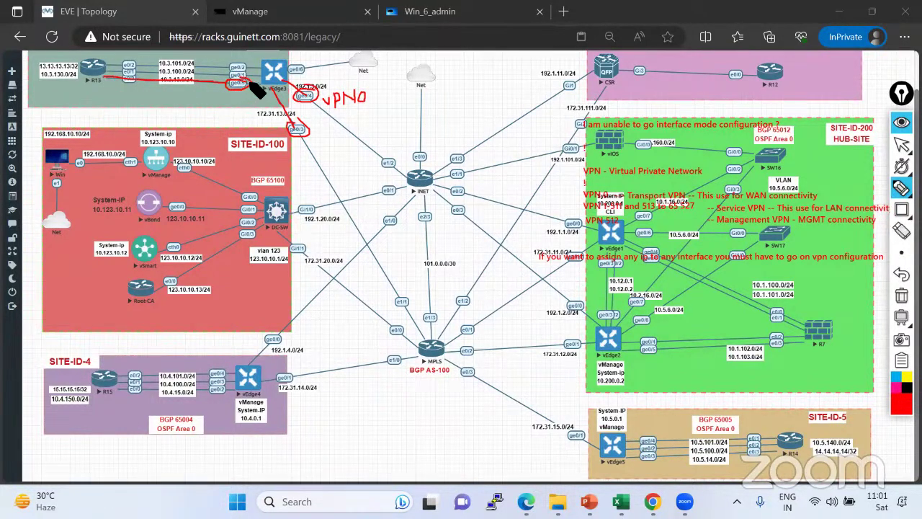
click(901, 145)
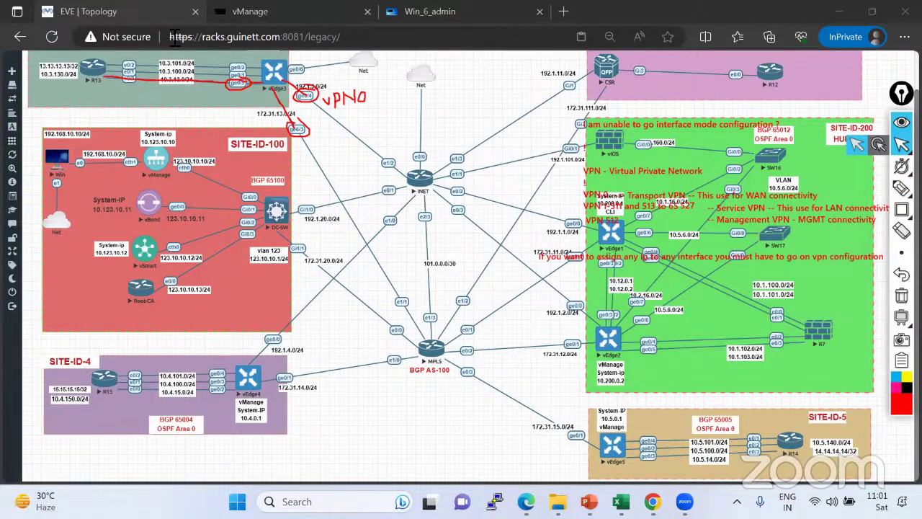
Compare with vManage's CLI, highlighting its vpn 0 and vpn 512 configuration lines.
click(288, 21)
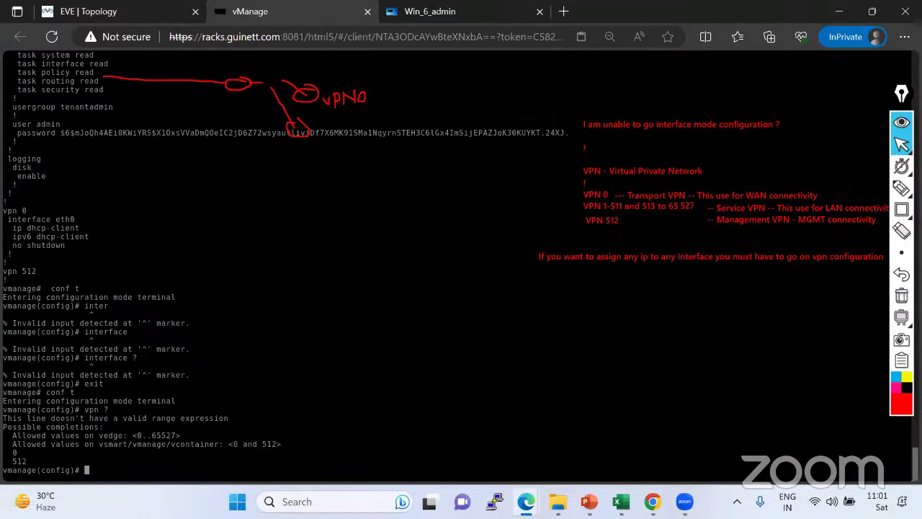
text(1)
click(72, 11)
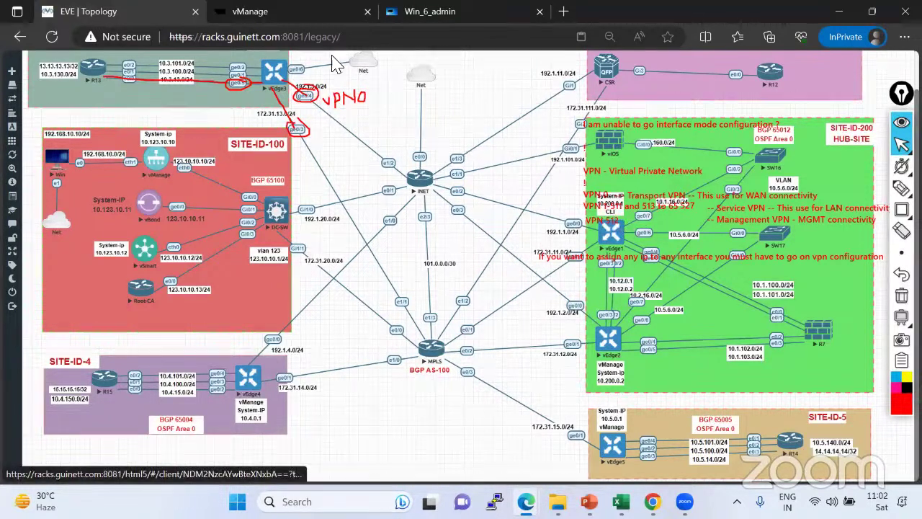
click(304, 17)
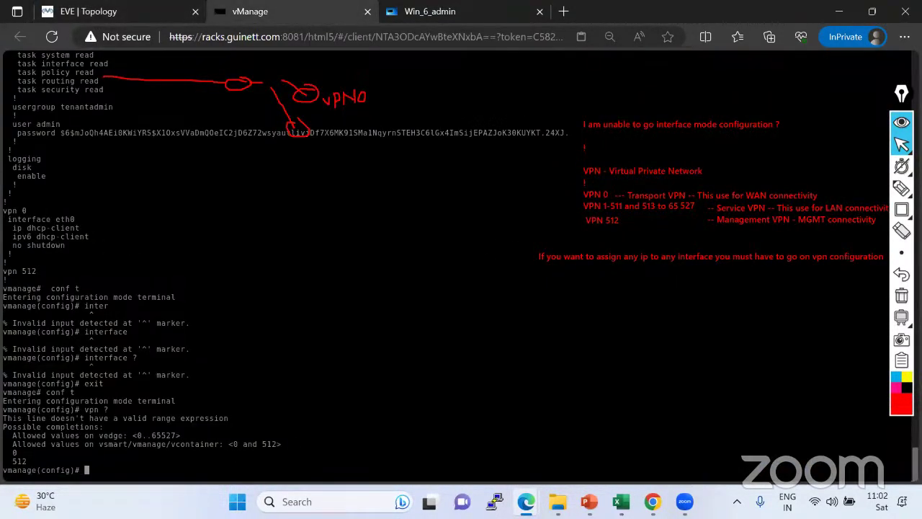
drag(3, 210, 75, 245)
drag(3, 271, 46, 272)
click(116, 10)
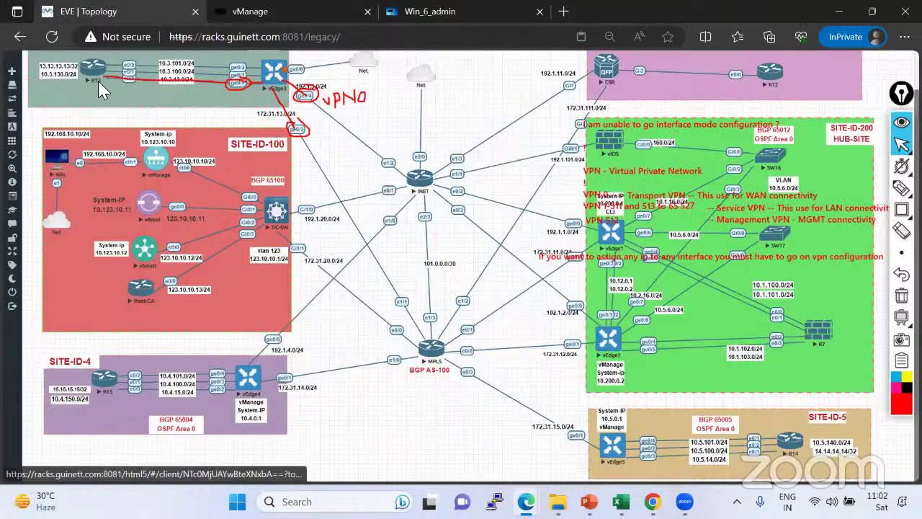
Open the vEdge3 console, log in as admin, and set the initial password.
click(272, 74)
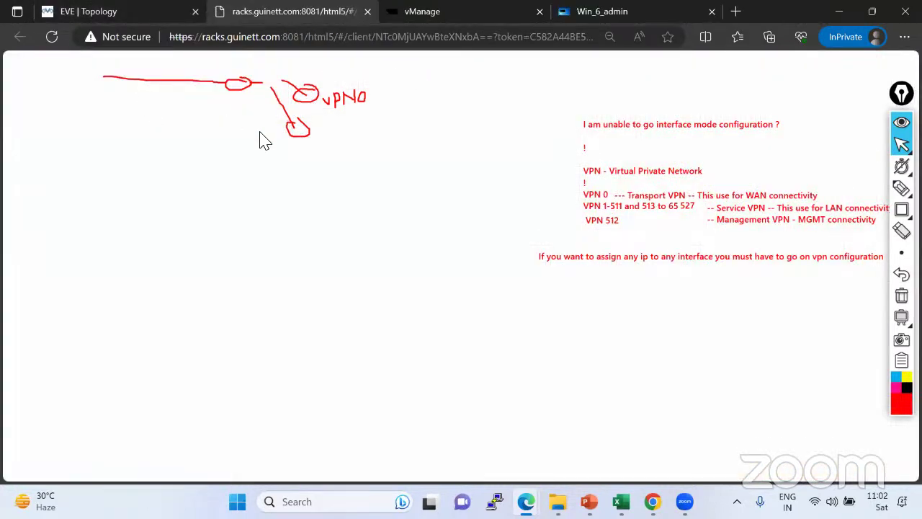
text(admin)
key(Return)
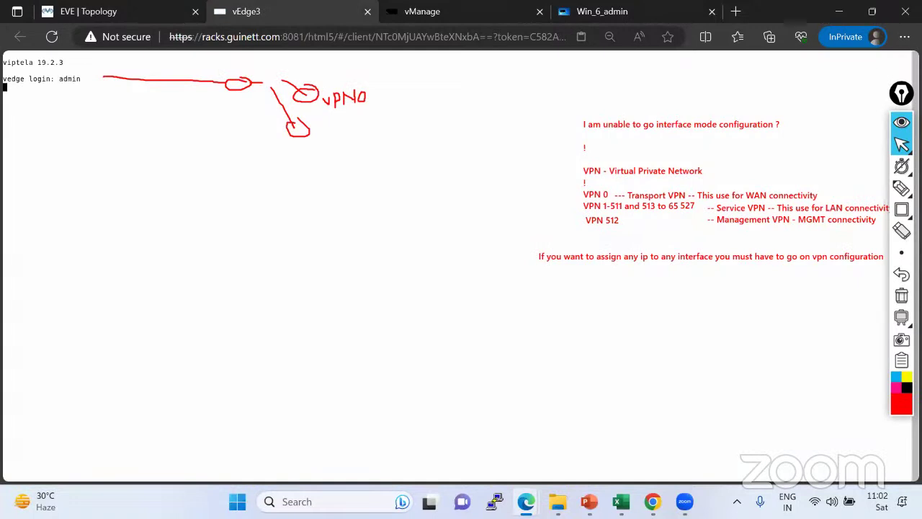
key(Return)
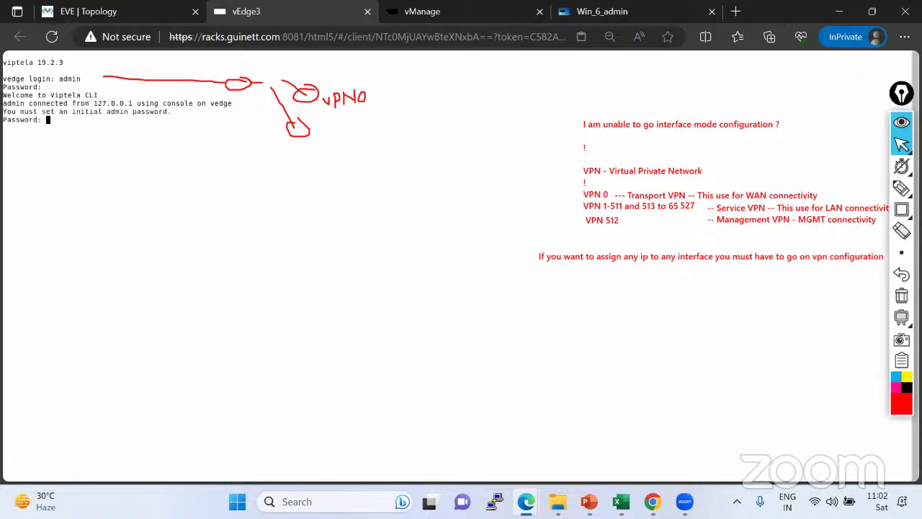
key(Return)
key(Return)
key(Return)
key(Return)
key(Return)
Switch the vEdge3 terminal to the Gray on black colour scheme.
key(ctrl+alt+shift)
click(204, 261)
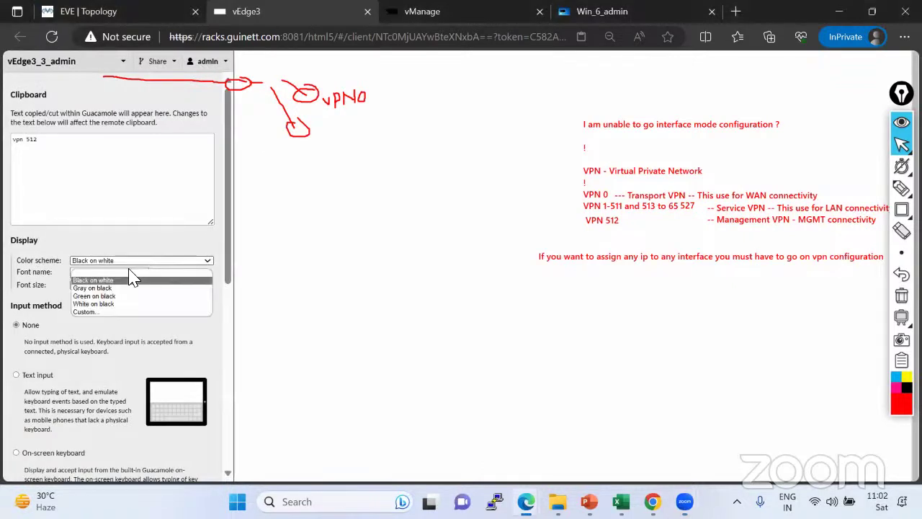
click(105, 287)
click(82, 285)
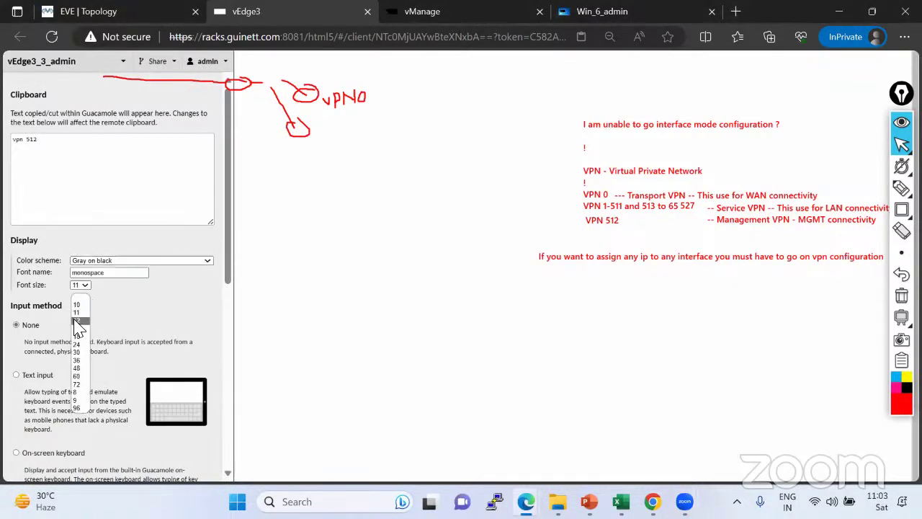
click(113, 331)
key(ctrl+alt+shift)
Run sh run on vEdge3 and page through the whole running configuration.
text(s)
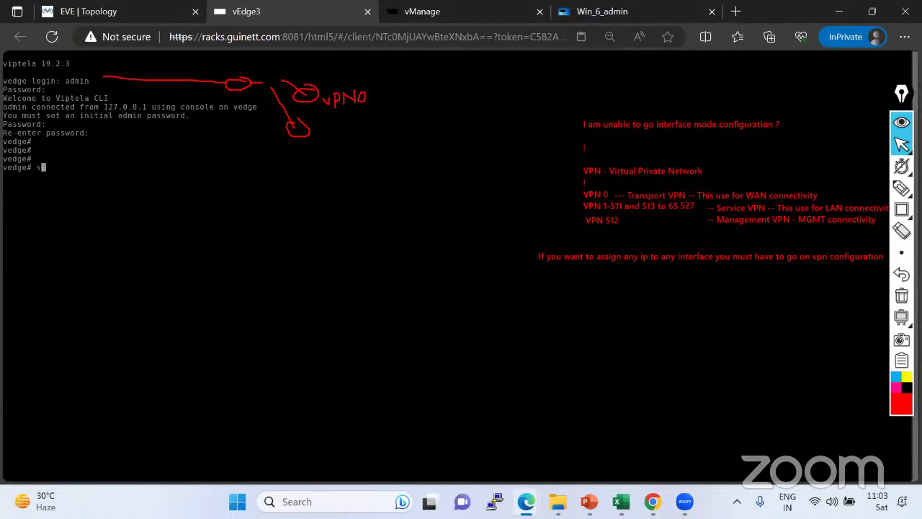
text(h run)
key(Return)
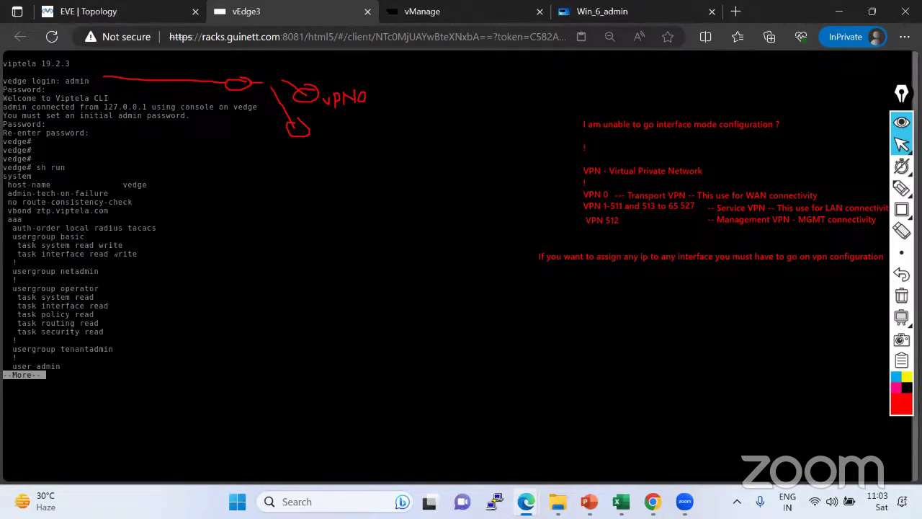
key(space)
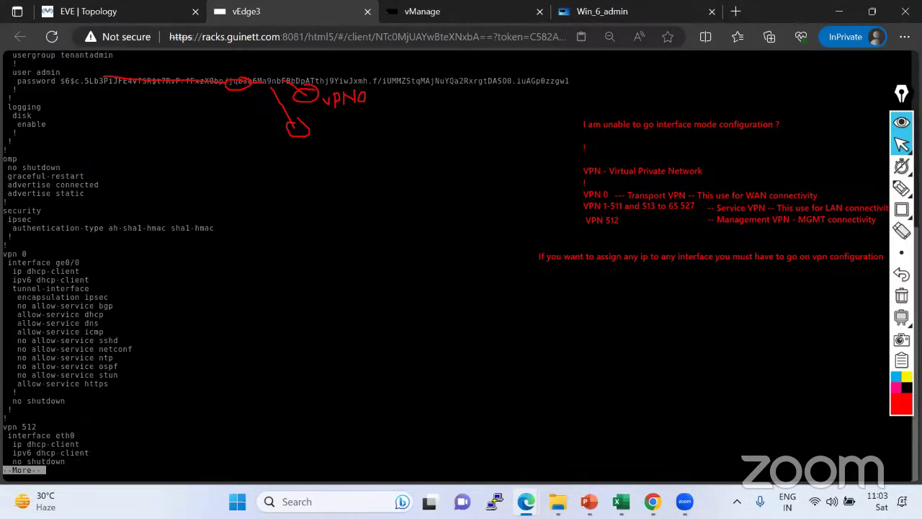
key(space)
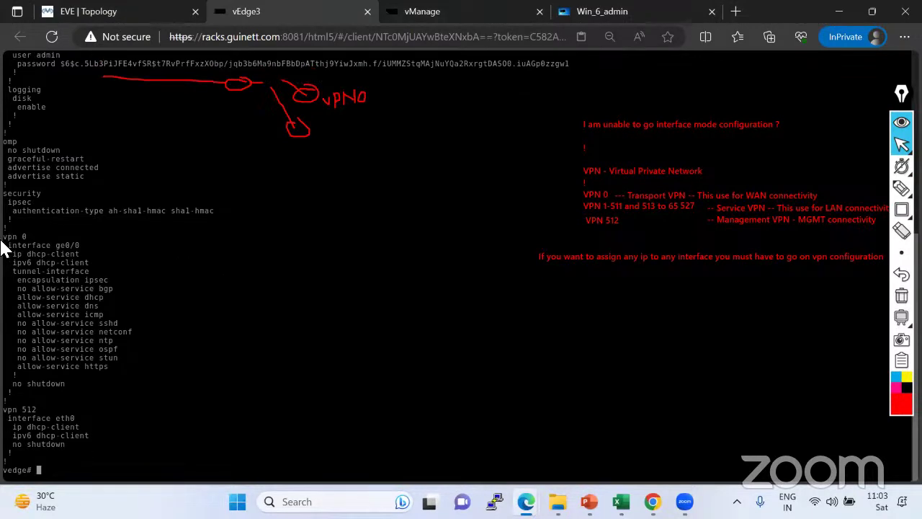
Highlight vEdge3's vpn 0 and vpn 512 blocks, comparing them with the topology diagram.
drag(4, 236, 108, 366)
drag(3, 409, 84, 443)
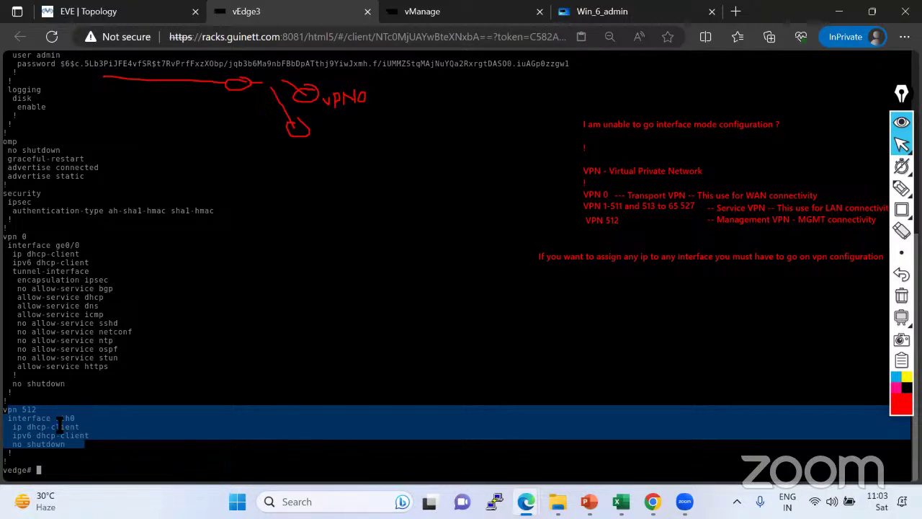
drag(3, 409, 8, 422)
drag(60, 443, 79, 445)
key(ctrl+shift+Tab)
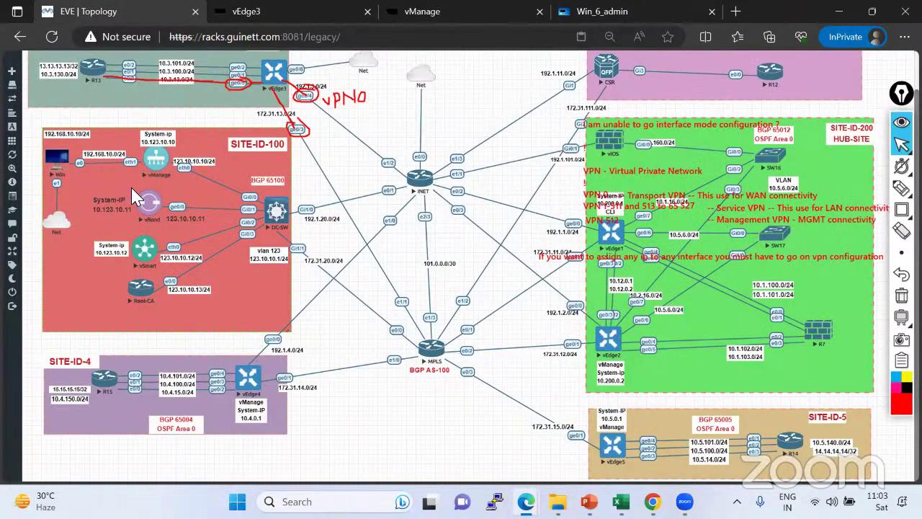
click(283, 20)
click(104, 22)
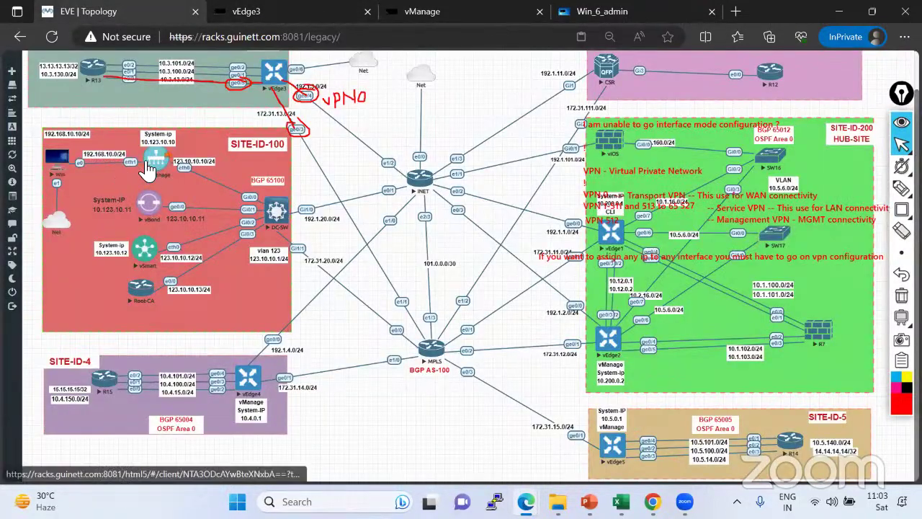
click(292, 13)
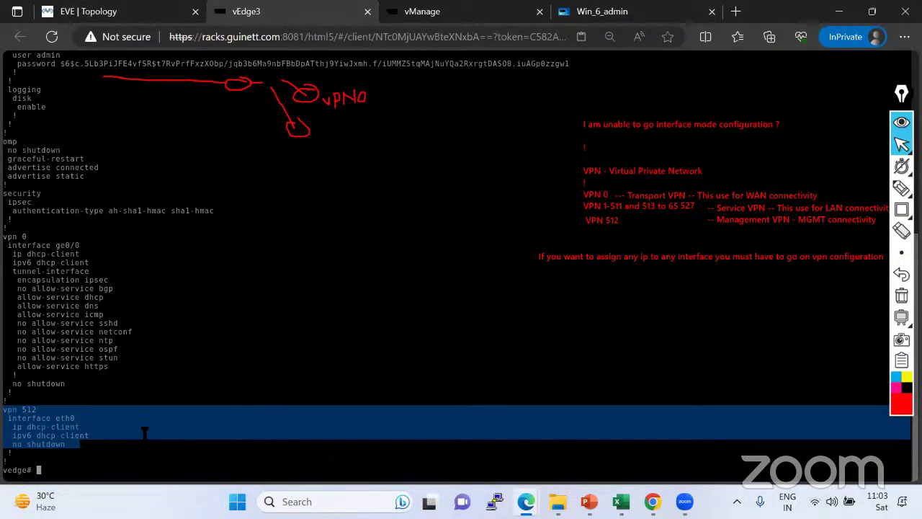
Enter configuration mode on vEdge3 and move into VPN 512.
text(conf t)
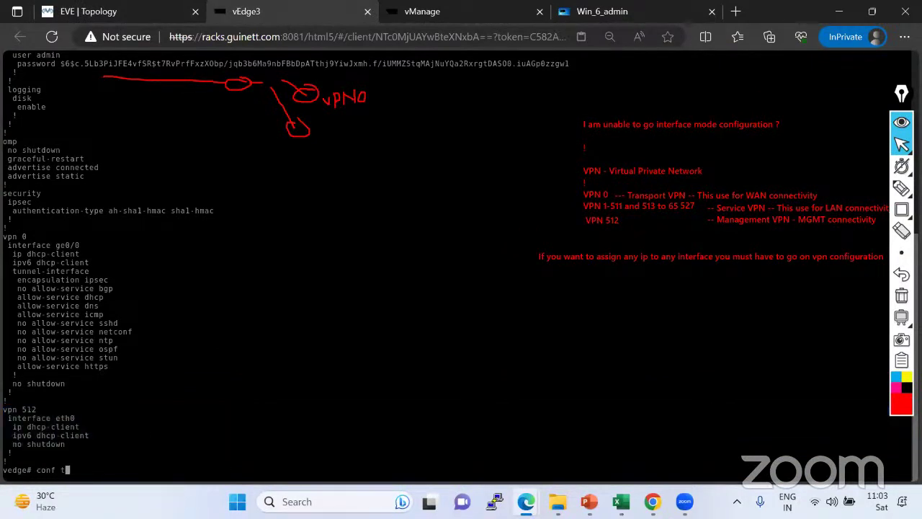
key(Return)
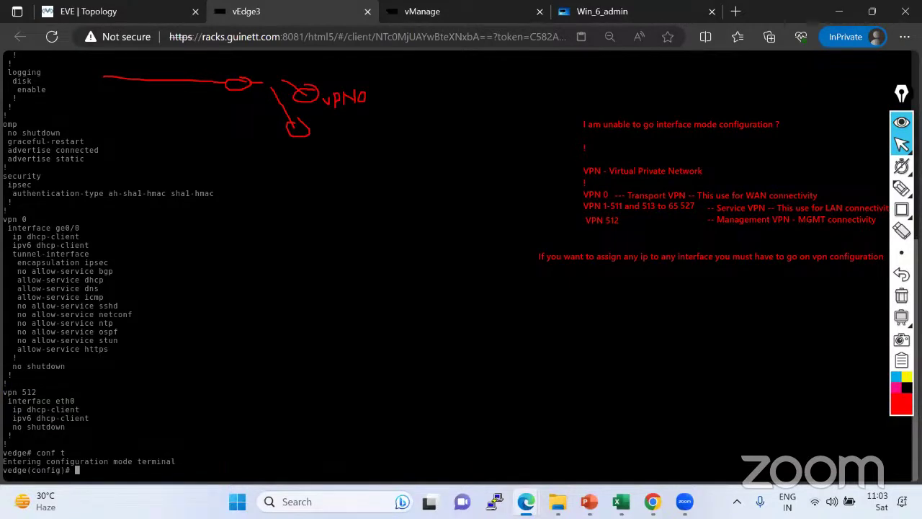
click(147, 11)
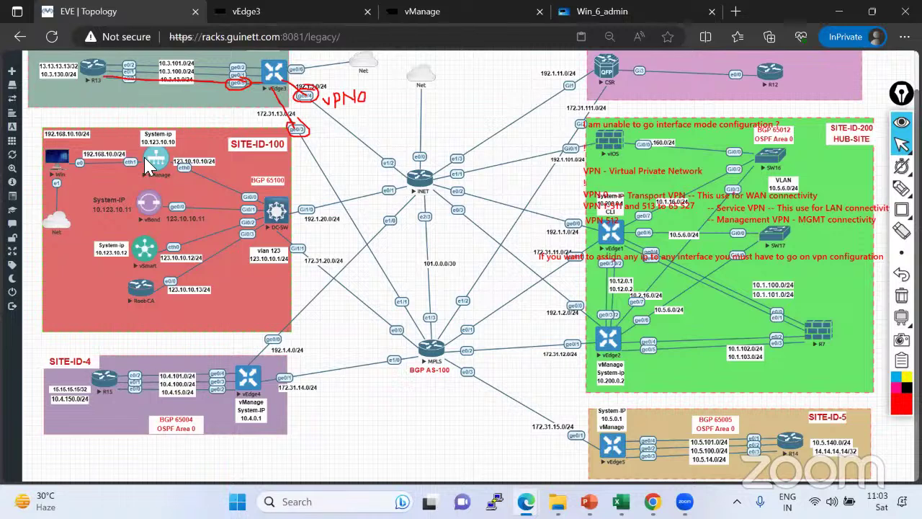
click(306, 13)
text(vpn 512)
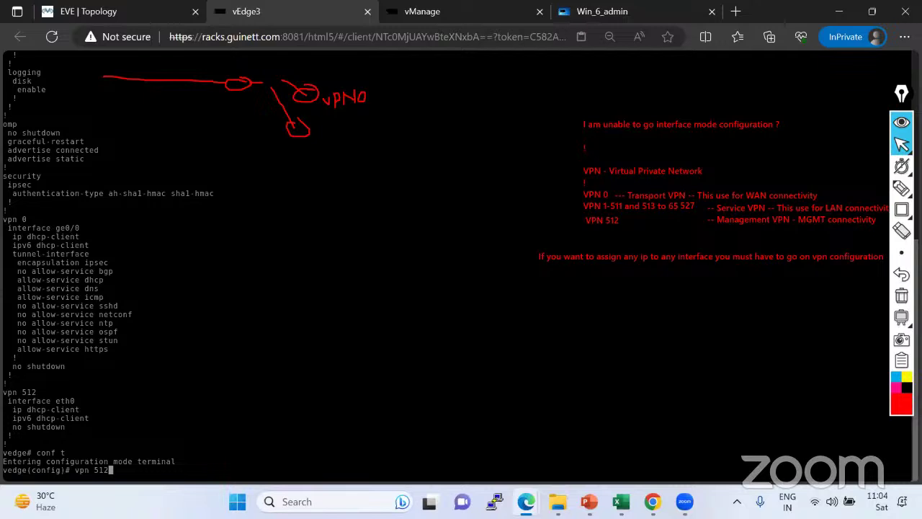
key(Return)
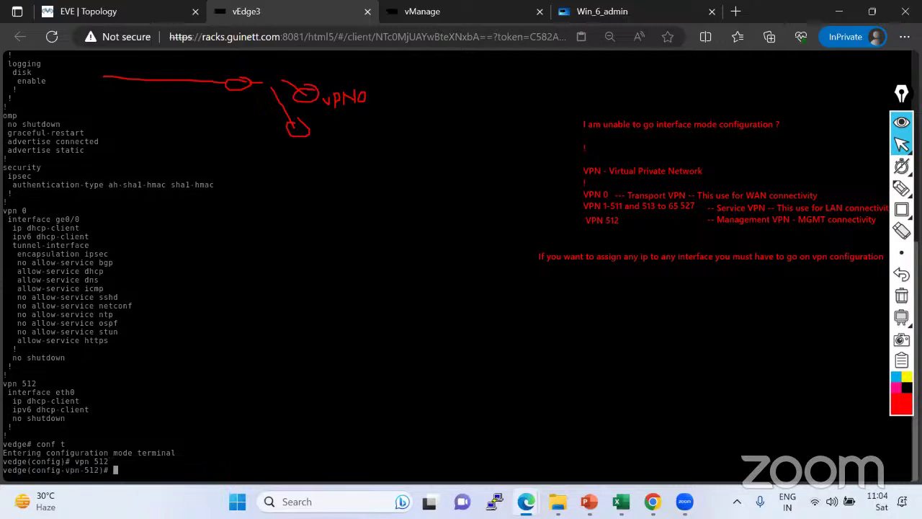
Select interface eth1 and assign it the address 192.168.10.1/24.
text(interface)
click(154, 10)
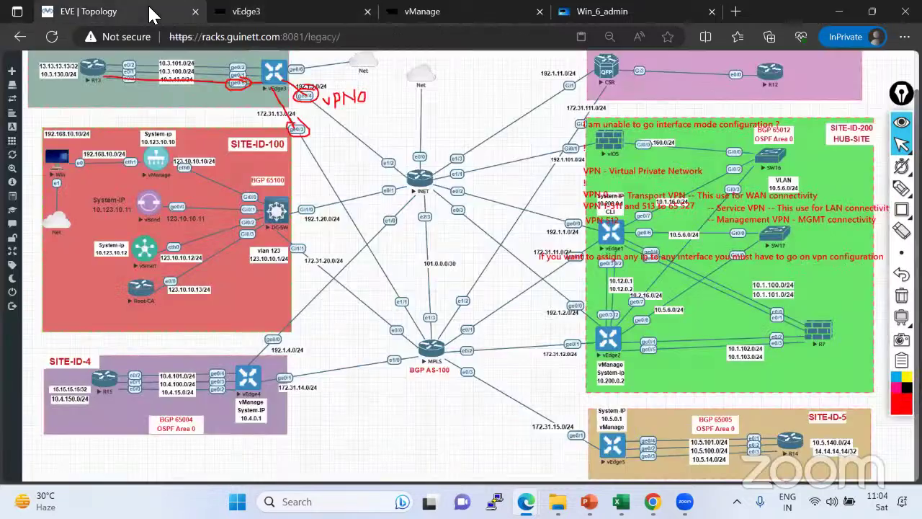
click(283, 11)
text(?)
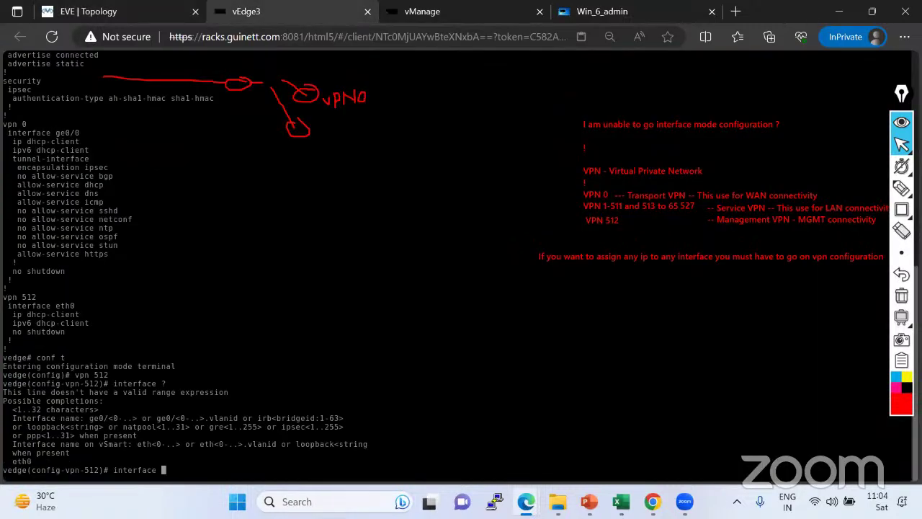
text(eth1)
click(108, 13)
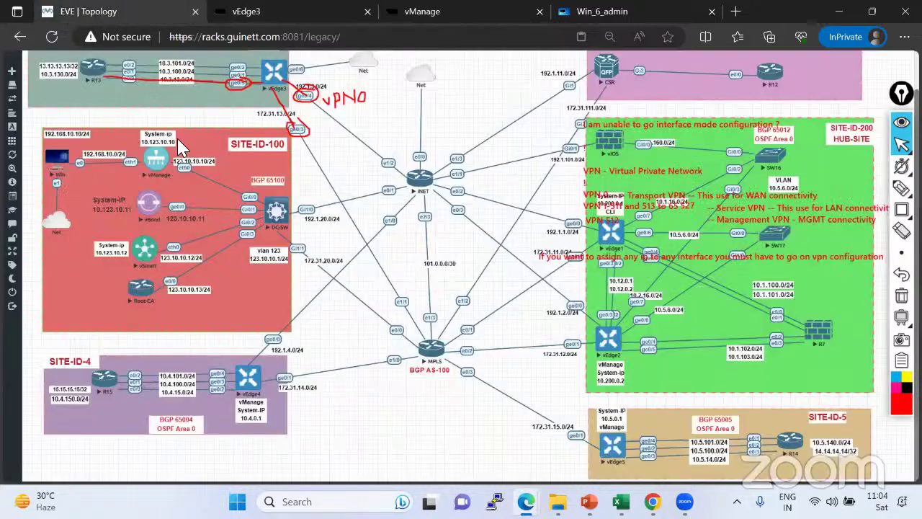
click(294, 15)
key(Return)
text(ip address)
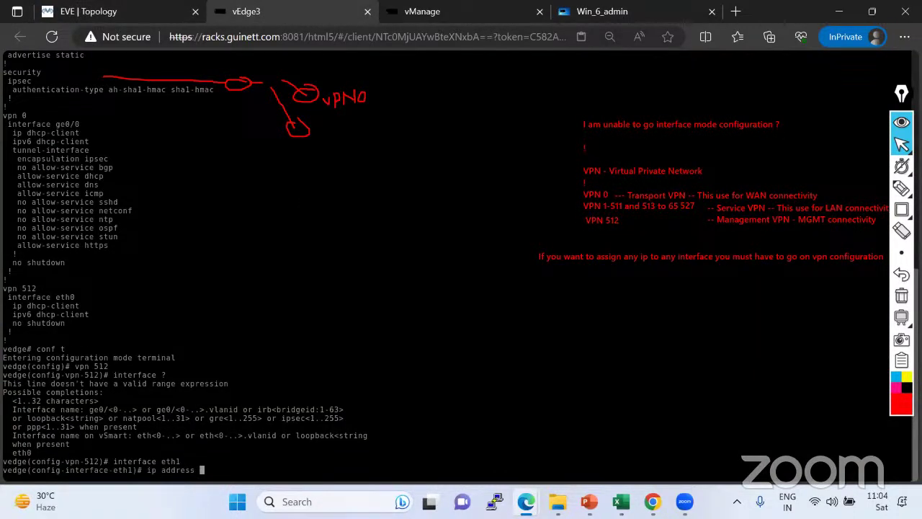
click(101, 13)
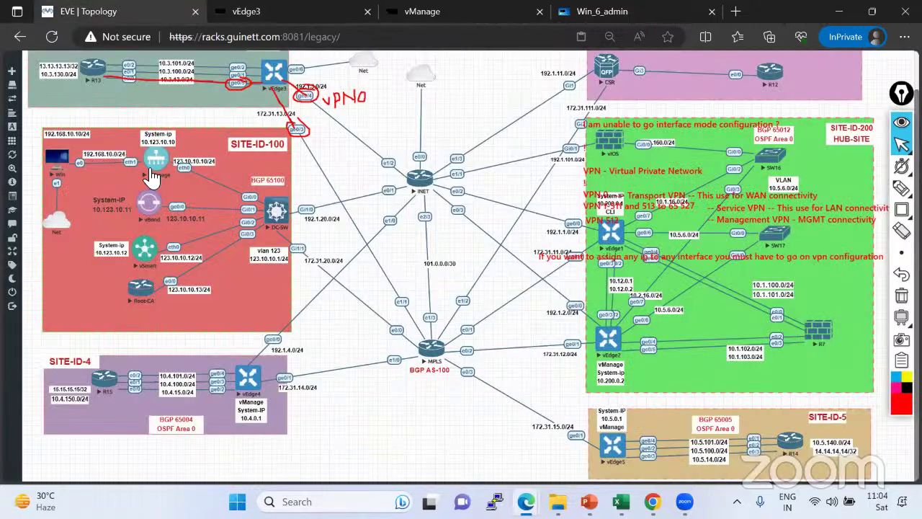
click(272, 16)
text(192.168)
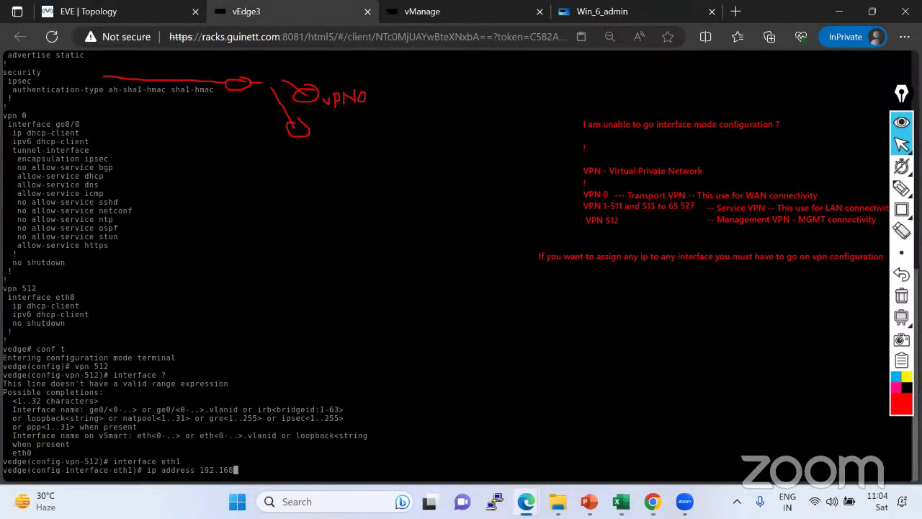
text(.10.1/24)
key(Return)
Enable eth1 with no shutdown and commit, which is rejected as an invalid interface.
text(nos)
key(BackSpace)
text(shutdown)
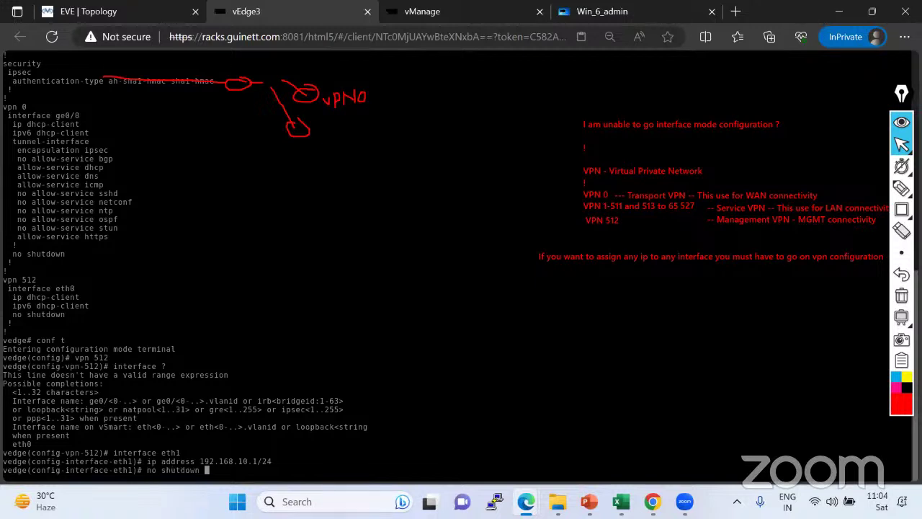
key(Return)
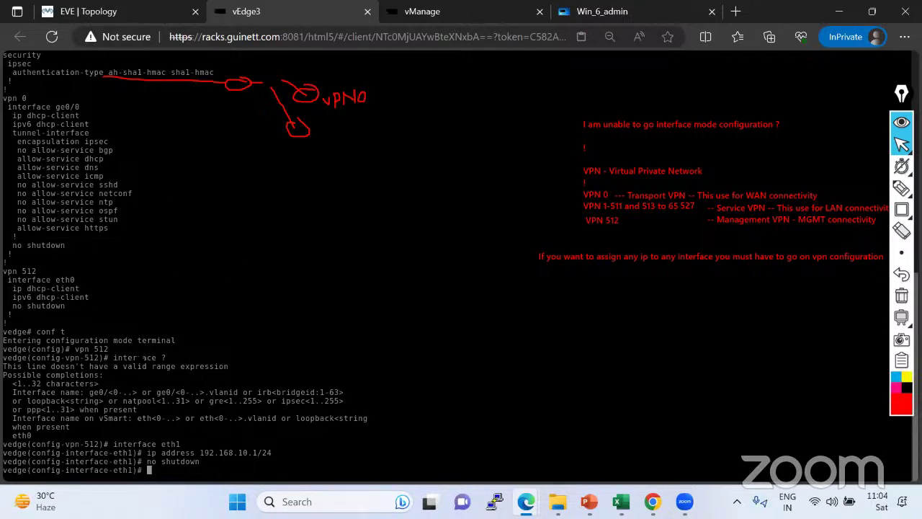
text(commit)
key(Return)
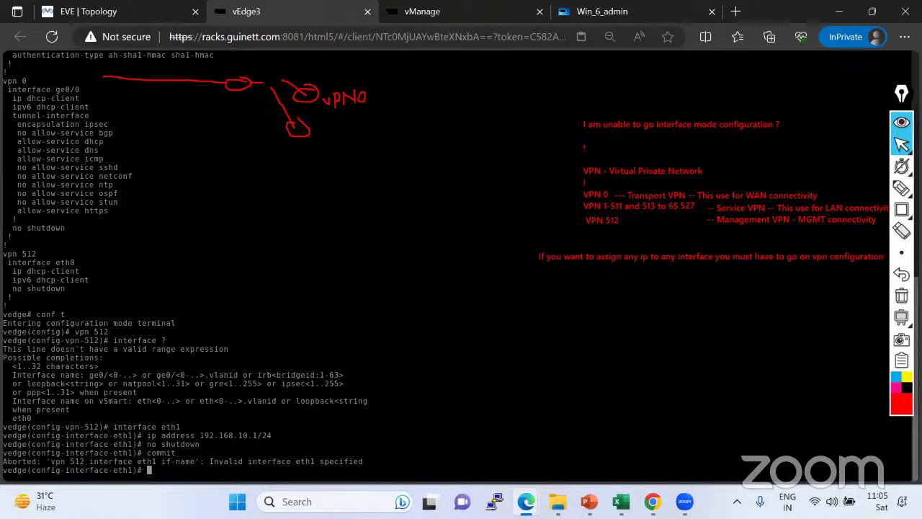
Leave the eth1 interface configuration and close the vEdge3 console.
text(exit)
key(Return)
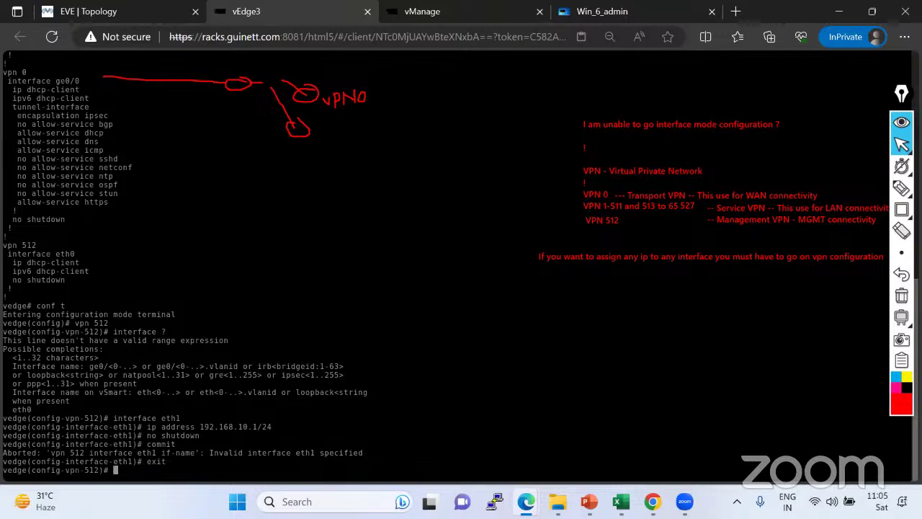
click(367, 12)
On vManage, give eth1 in VPN 512 the address 192.168.10.1/24 with no shutdown.
click(297, 13)
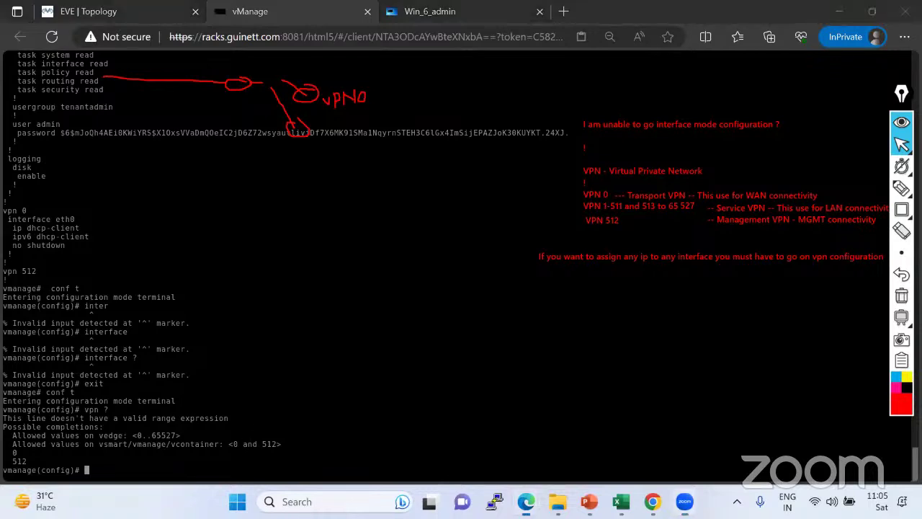
text(vpn 512)
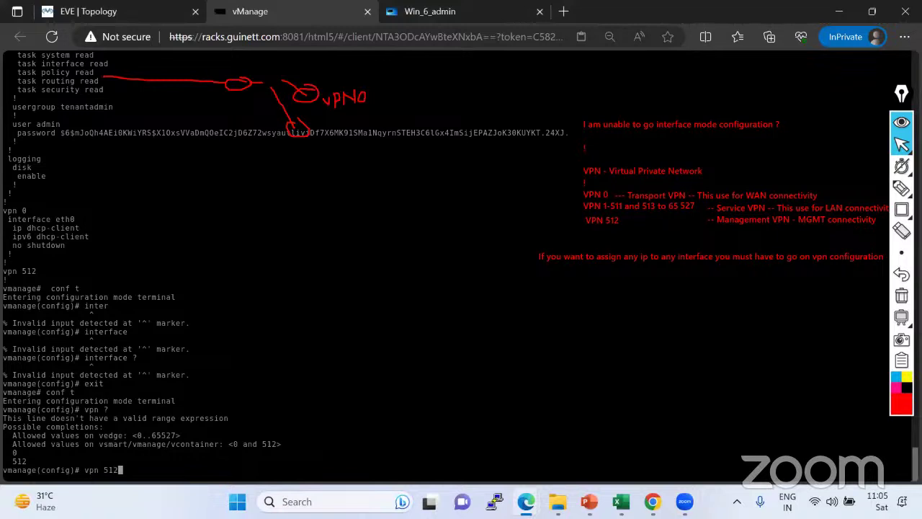
key(Return)
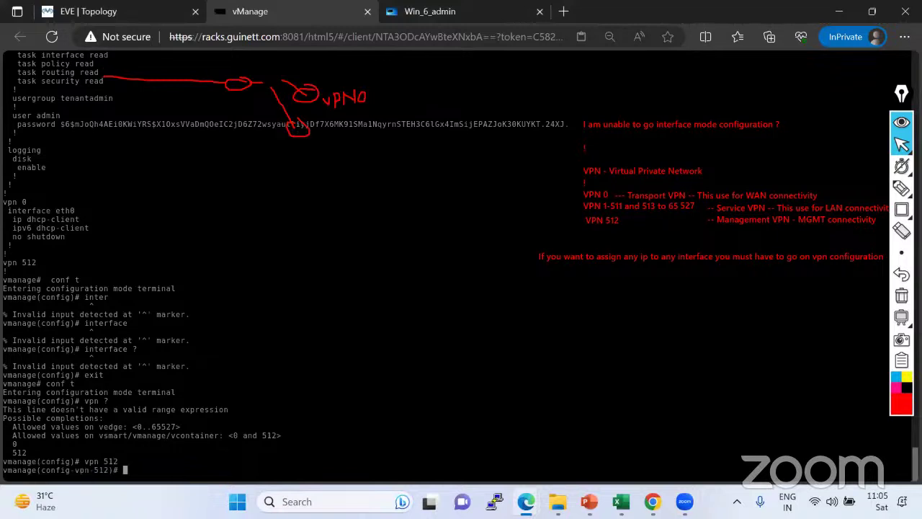
text(interface eth1)
key(Return)
text(ip)
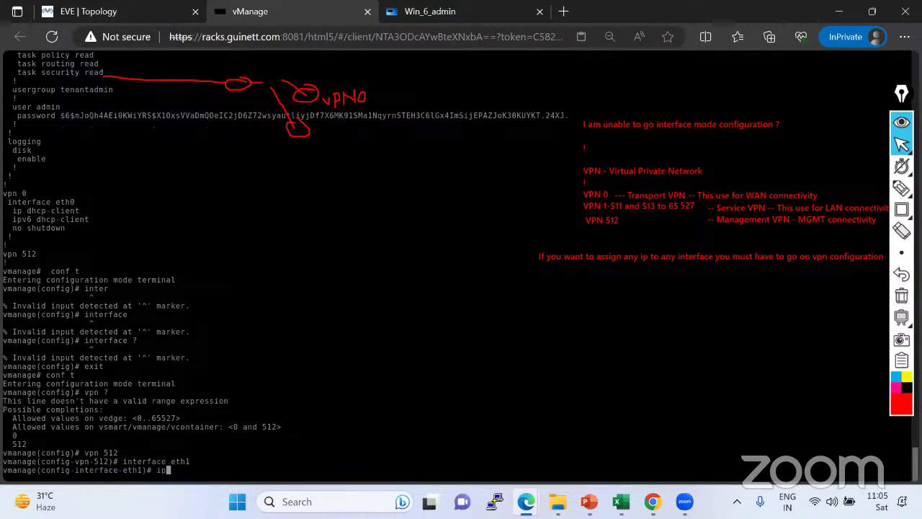
text( address 192.168.10.1/24)
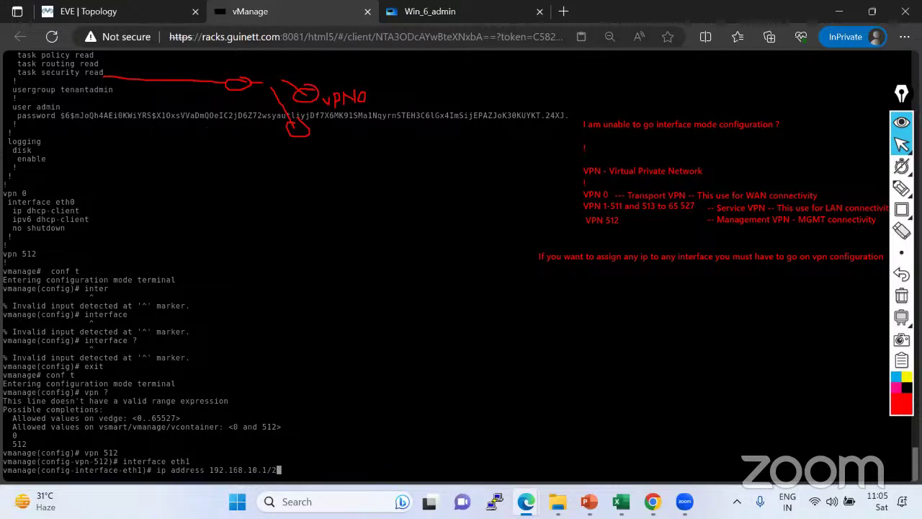
key(Return)
text(no shutdown)
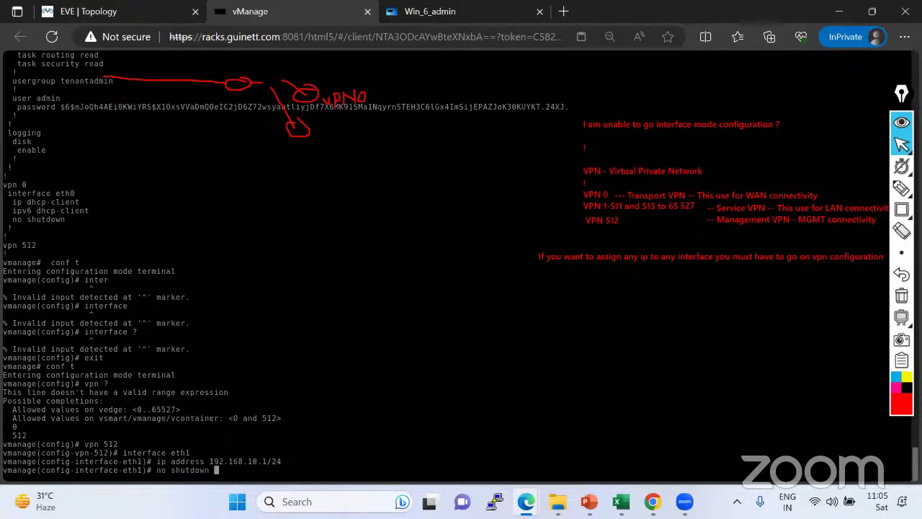
key(Return)
Commit the eth1 configuration and return to the vmanage# exec prompt.
text(commit)
key(Return)
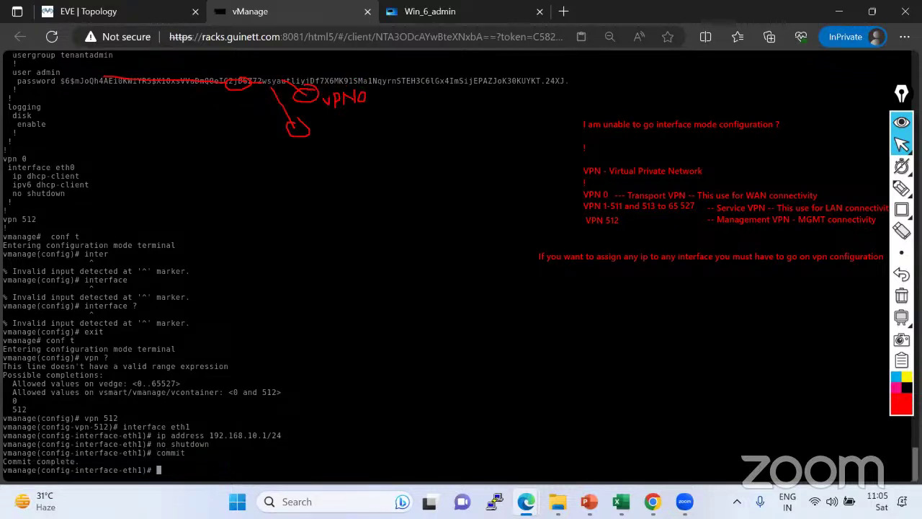
key(ctrl+z)
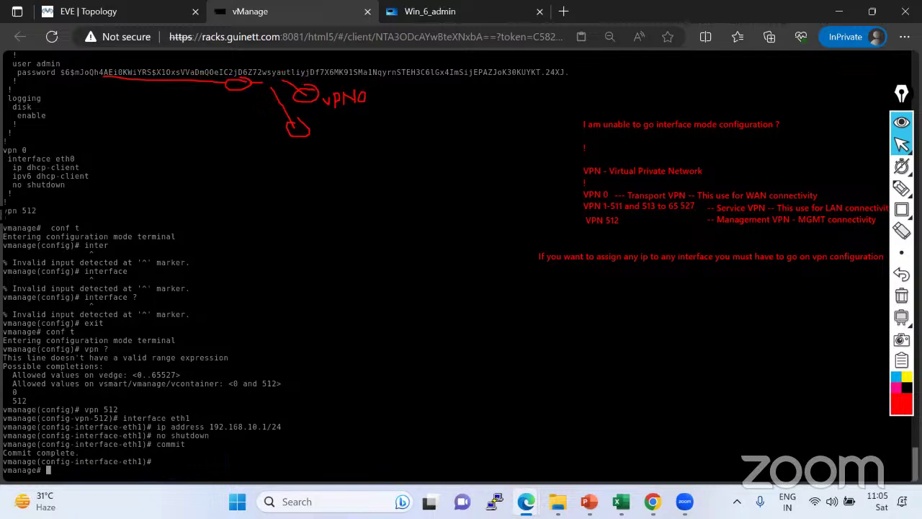
drag(3, 210, 62, 220)
click(62, 220)
Run sh run and highlight the vpn 512 eth1 block showing 192.168.10.1/24, no shutdown.
text(sh run)
key(Return)
key(space)
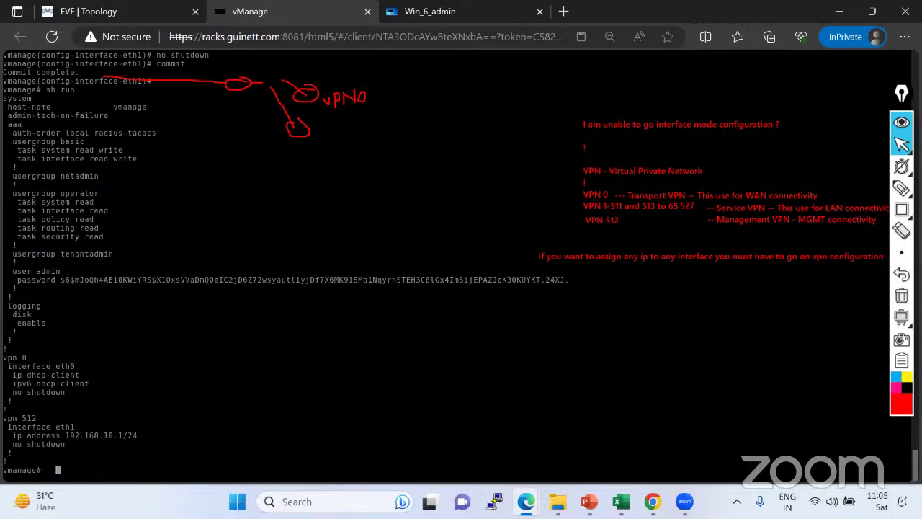
drag(4, 418, 83, 445)
drag(89, 454, 3, 418)
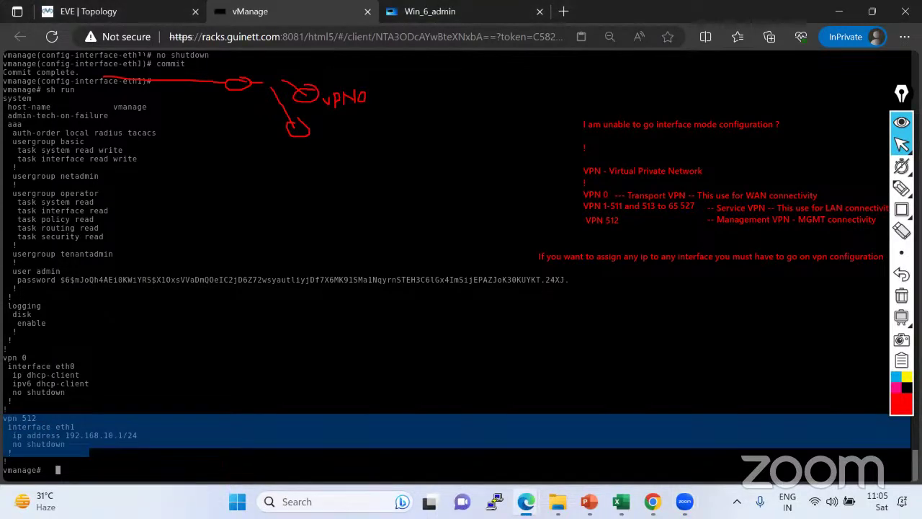
click(119, 15)
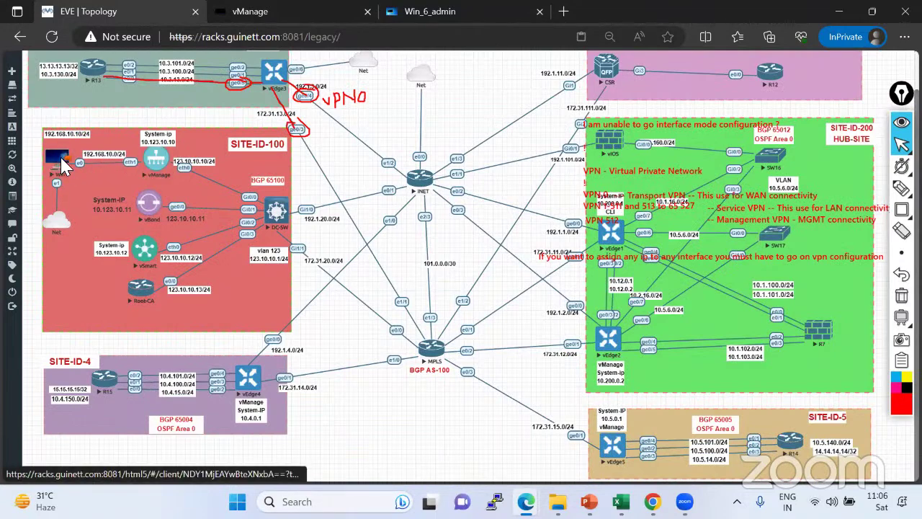
click(312, 11)
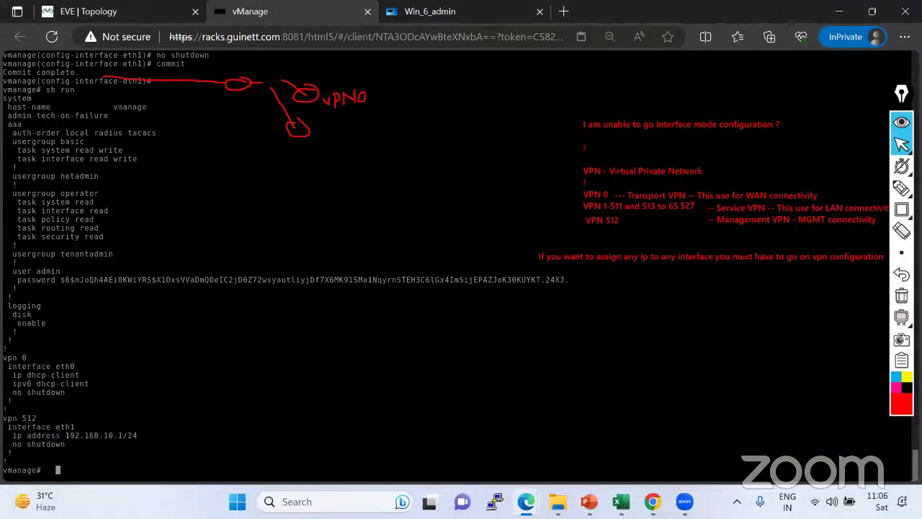
click(901, 230)
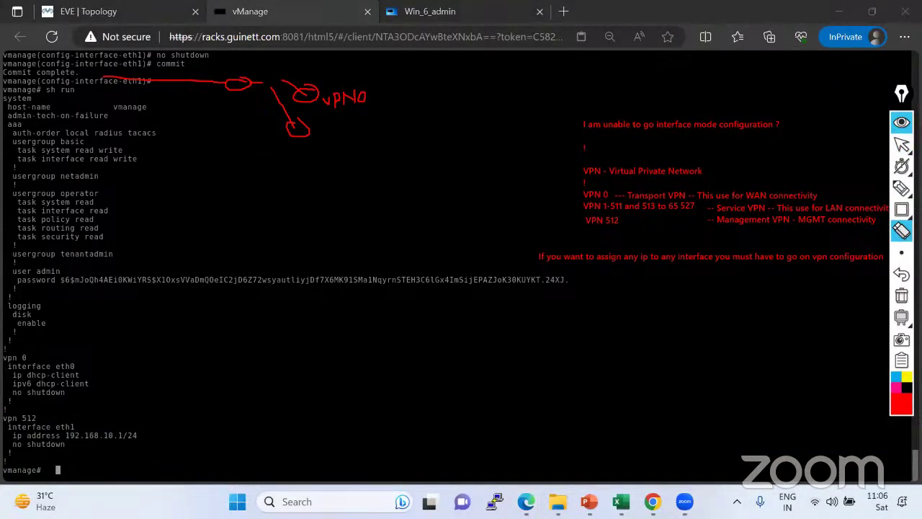
mouse_move(303, 92)
mouse_down()
mouse_move(338, 100)
mouse_move(216, 80)
mouse_up()
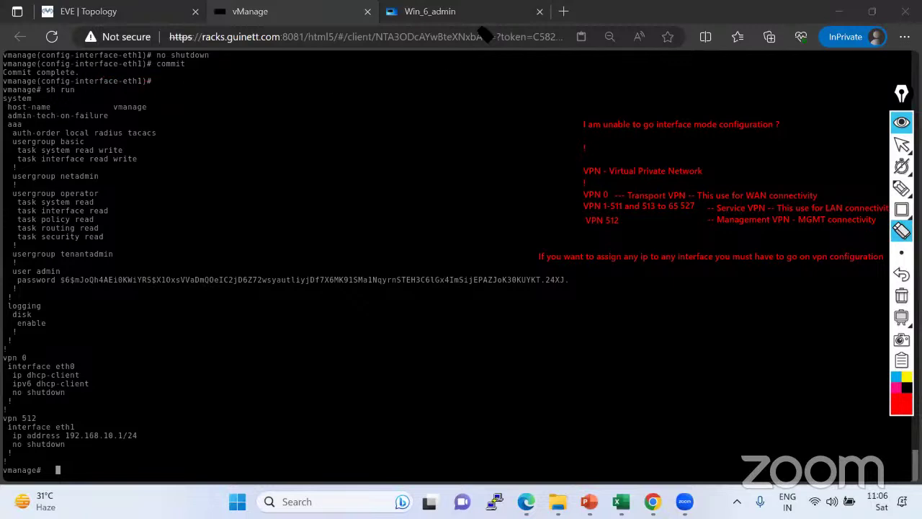
click(901, 144)
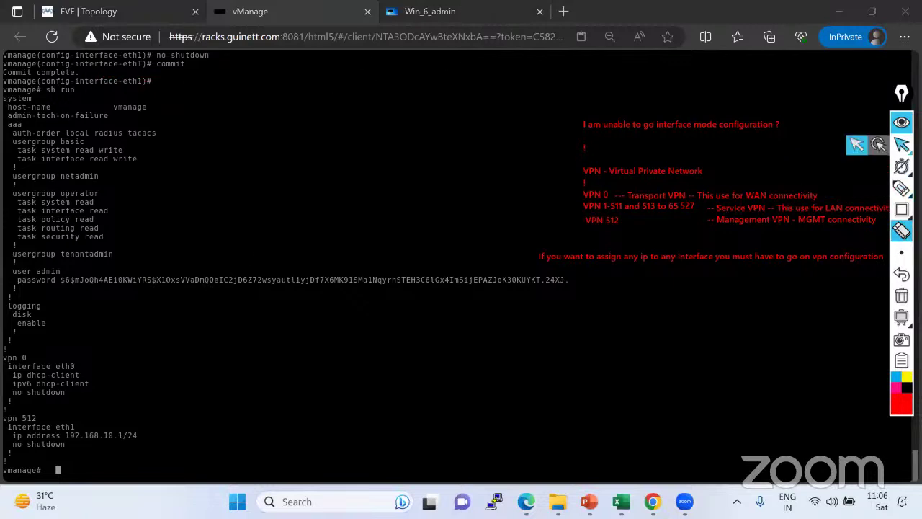
click(857, 144)
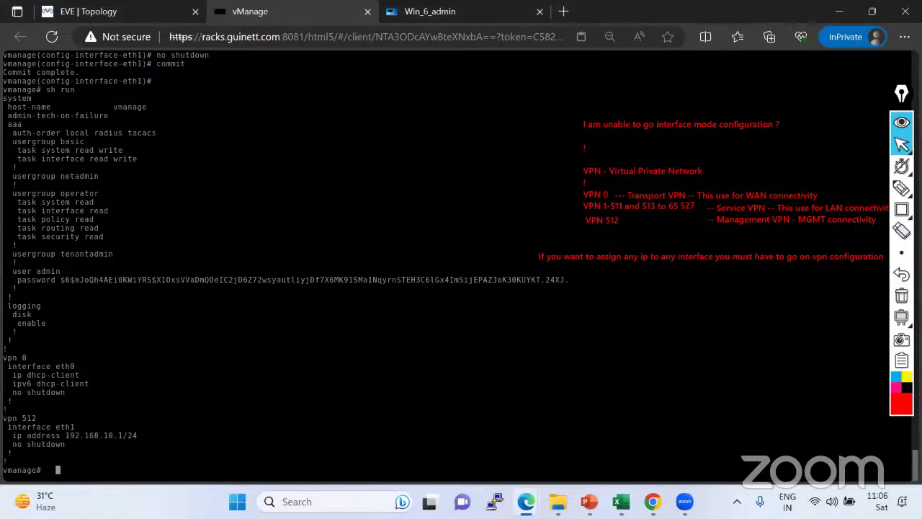
Ping 192.168.10.10 from vManage; it runs in VPN 0 and reports Network is unreachable.
text(ping 192.168.10.10)
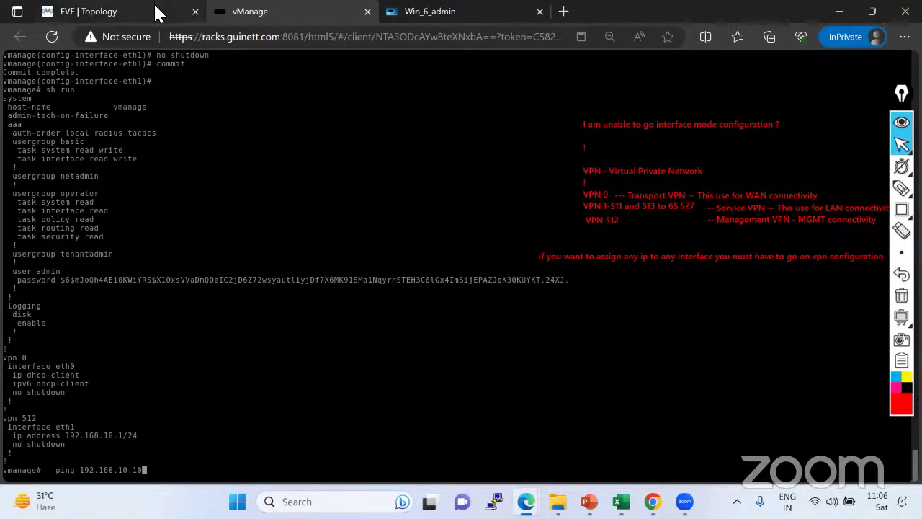
click(128, 11)
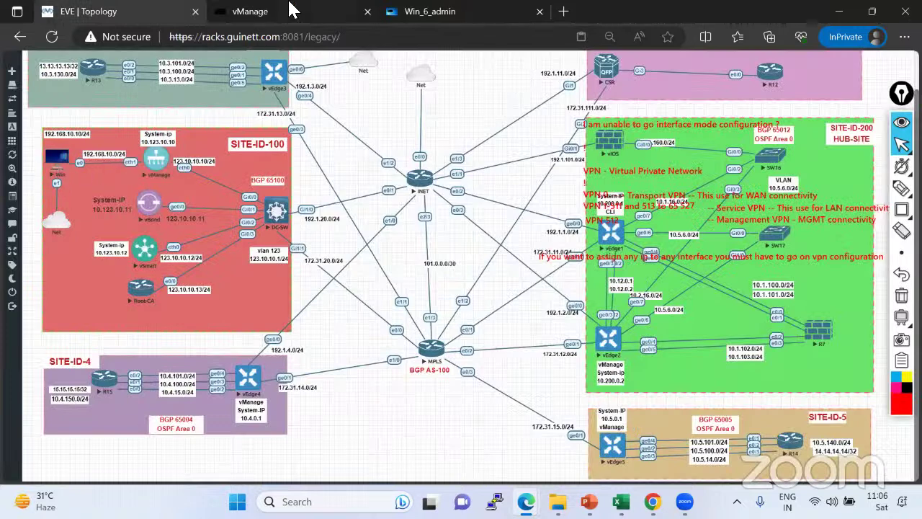
click(257, 16)
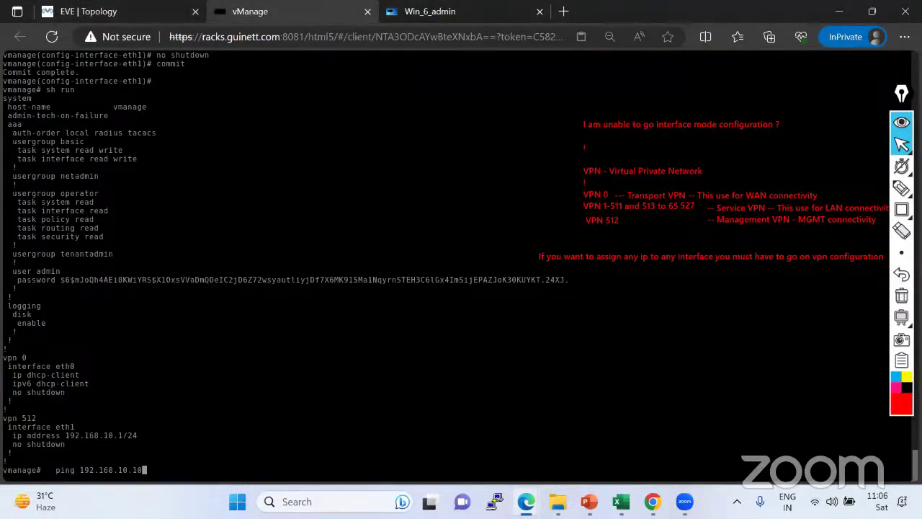
key(Return)
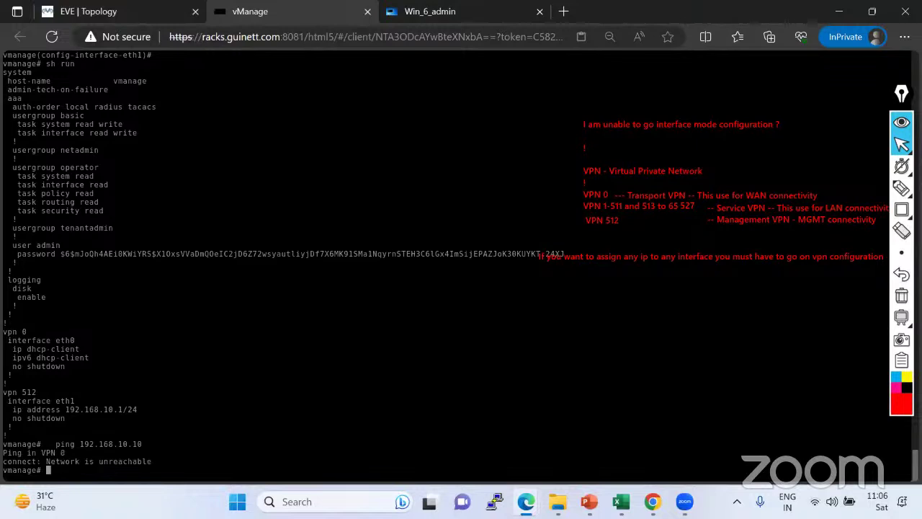
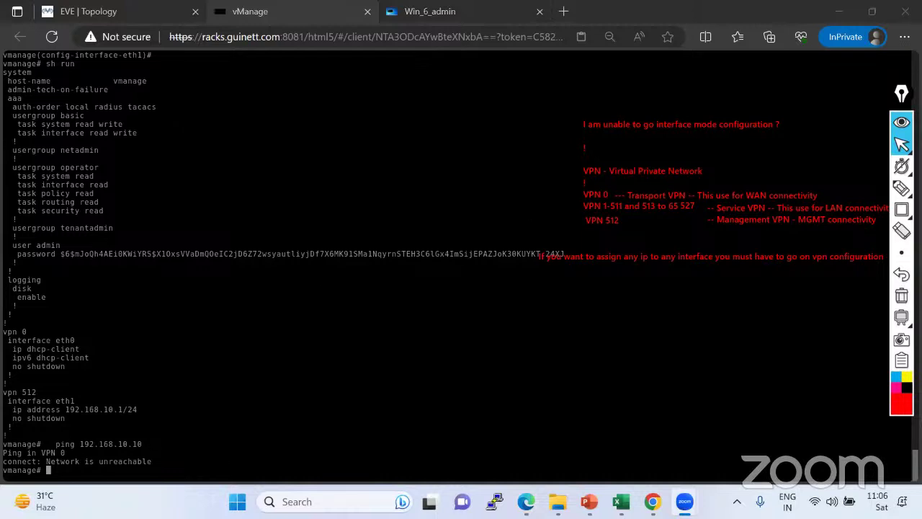
Highlight the failed ping, the vpn 0 eth0 block and the vpn 512 eth1 address.
drag(57, 444, 143, 444)
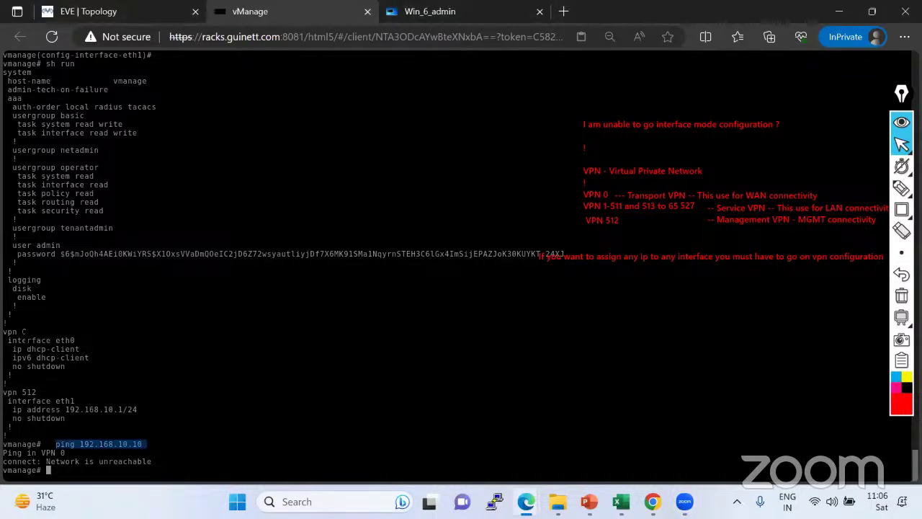
drag(4, 332, 77, 370)
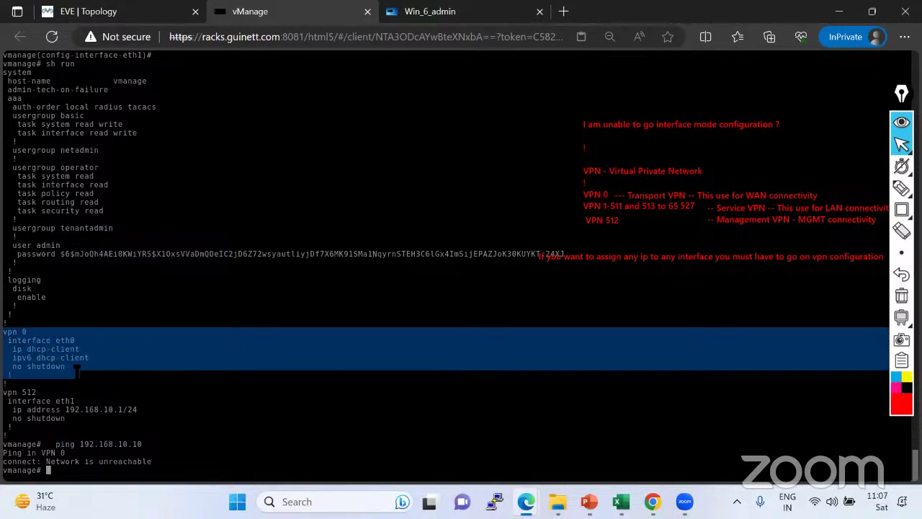
click(123, 365)
drag(66, 367, 4, 331)
drag(56, 443, 168, 444)
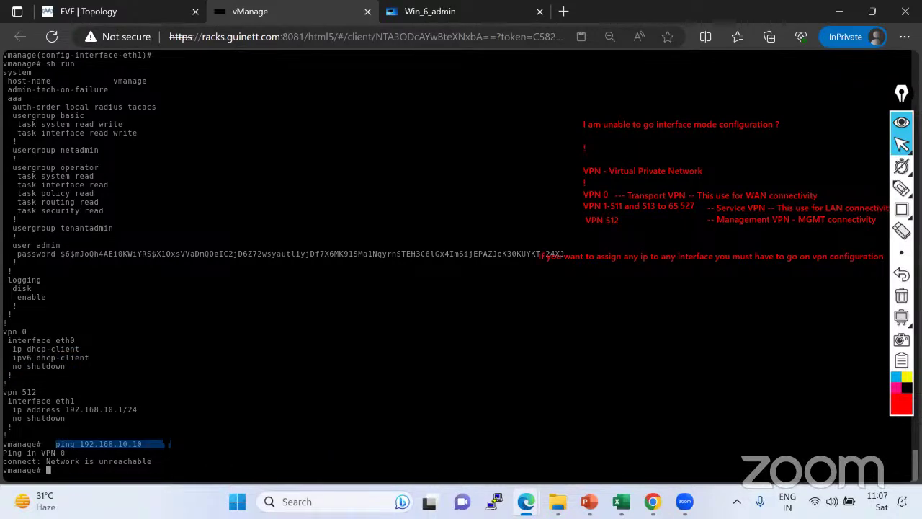
drag(168, 445, 171, 444)
mouse_move(66, 417)
mouse_down()
mouse_move(6, 394)
mouse_move(83, 417)
mouse_up()
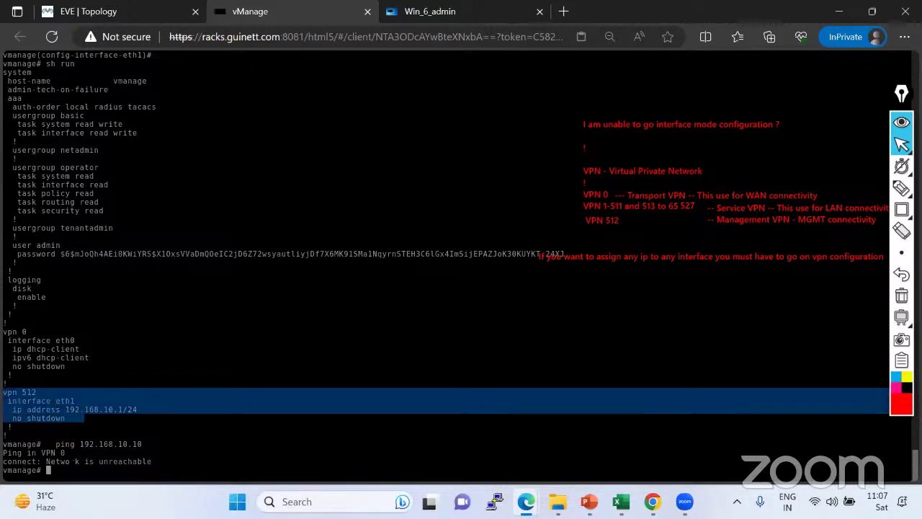
Run 'ping vpn 512 192.168.10.10', highlight the 'Ping in VPN 512' line, then show Win_6_admin.
text(pin)
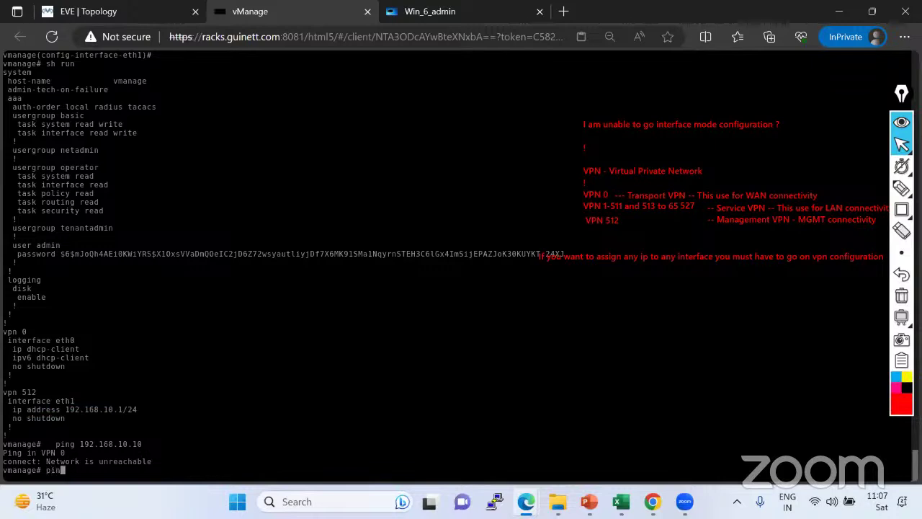
text(g vpn 512 192.168.10.10)
key(Return)
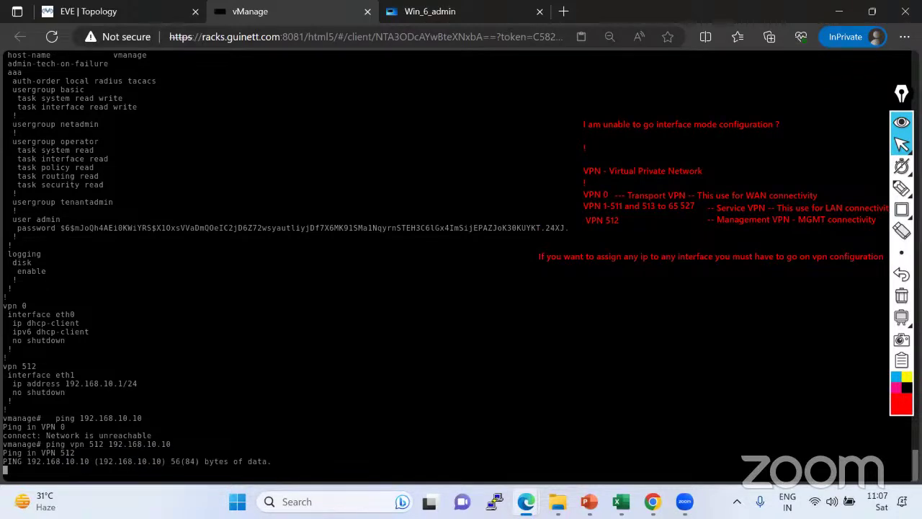
double_click(11, 452)
drag(43, 461, 80, 460)
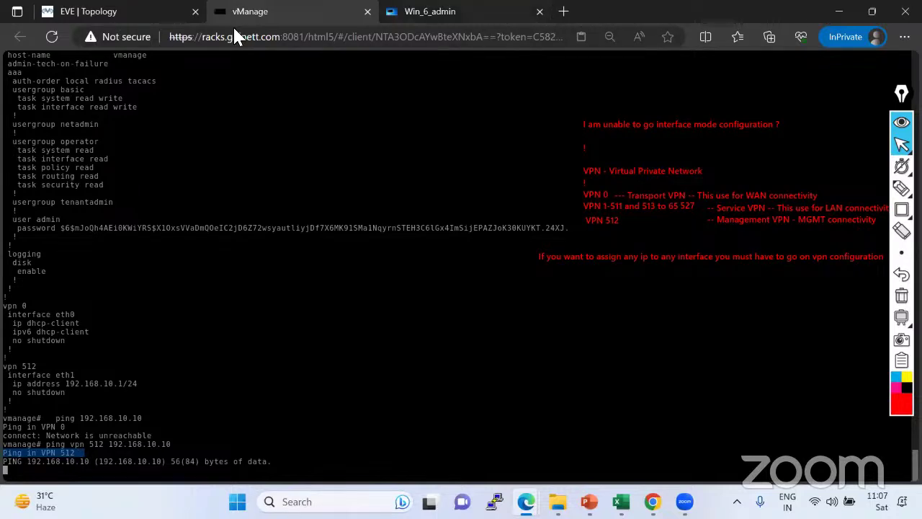
key(ctrl+Tab)
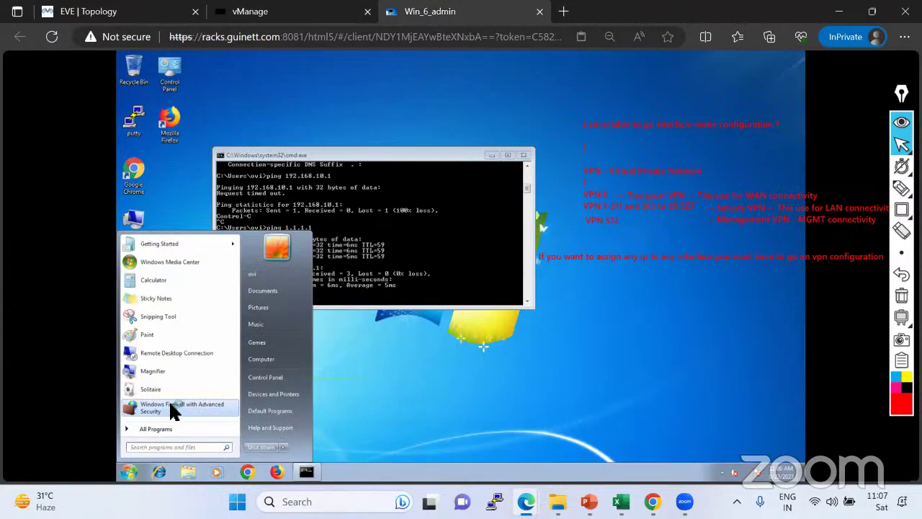
Open Windows Firewall with Advanced Security properties and allow inbound connections on the Domain profile.
click(172, 406)
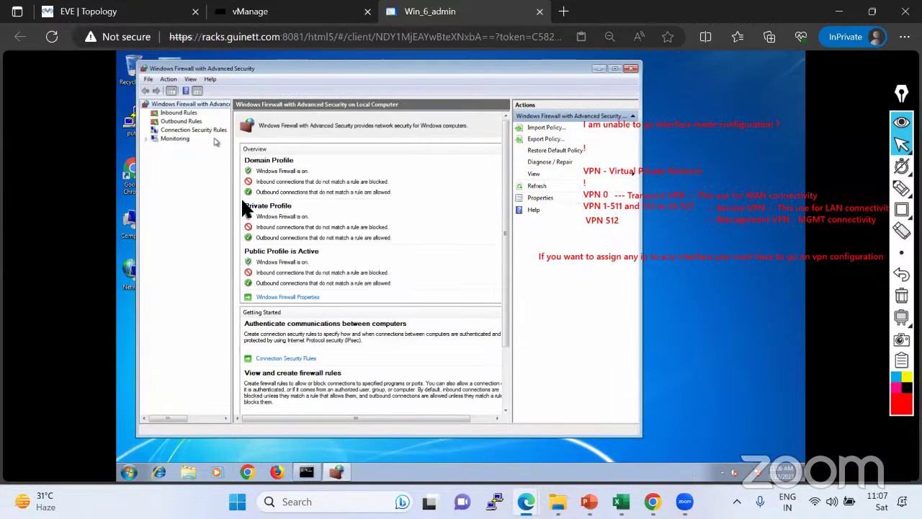
click(282, 297)
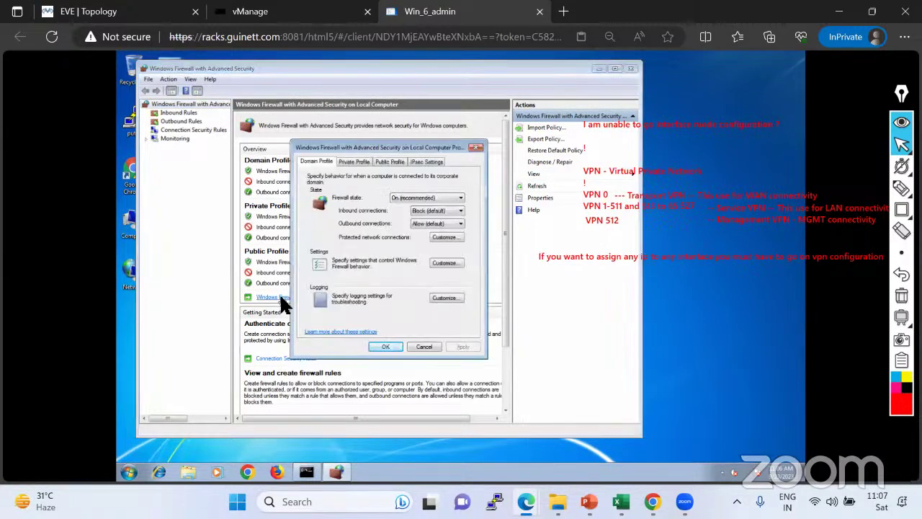
click(423, 208)
click(419, 226)
Allow inbound connections on the Private and Public profiles as well.
click(354, 164)
click(424, 210)
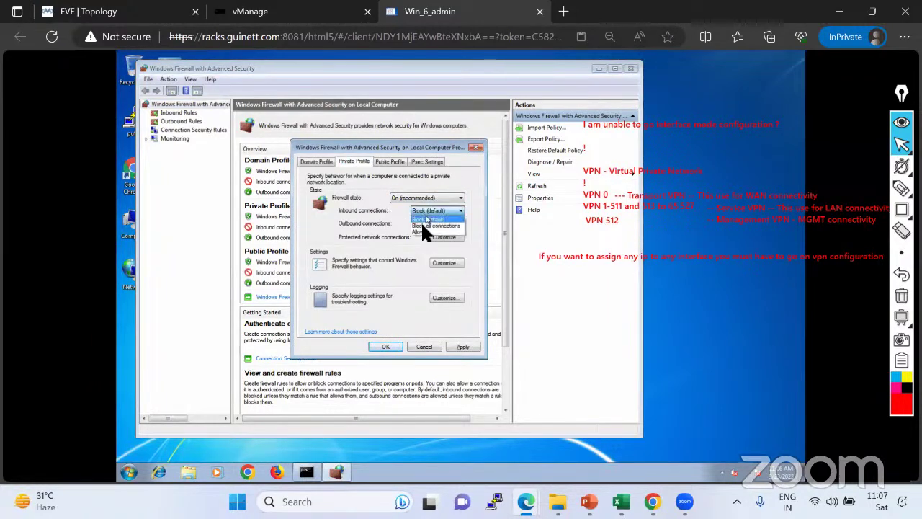
click(418, 226)
click(389, 162)
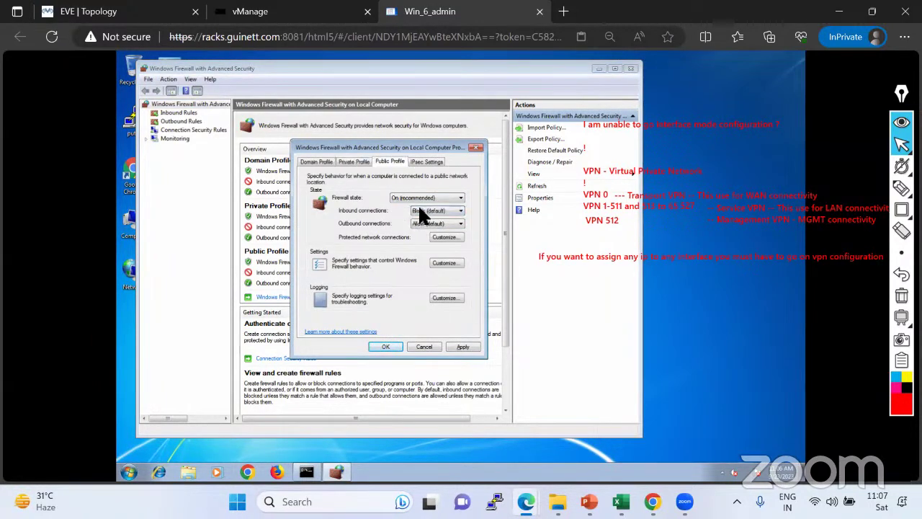
click(432, 210)
click(418, 230)
Keep Public outbound at Allow, review the profiles, apply and OK, then return to vManage.
click(425, 222)
click(422, 229)
click(346, 161)
click(314, 160)
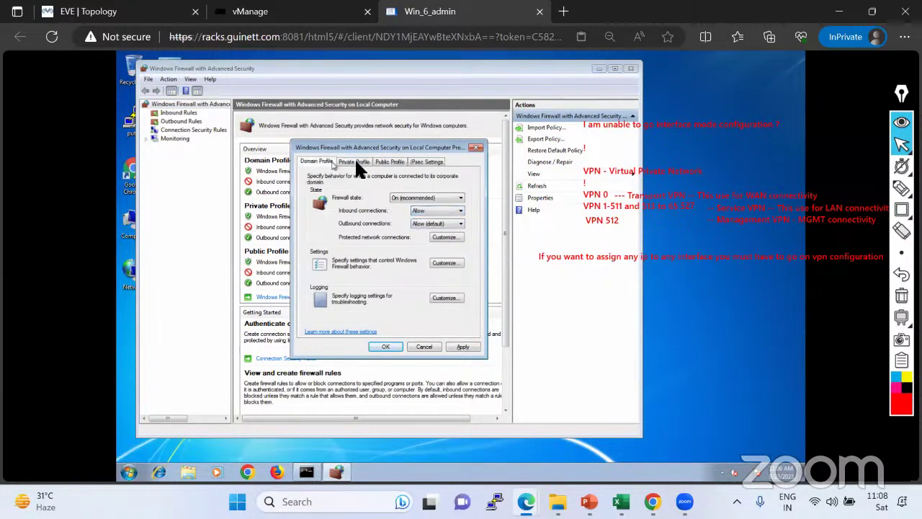
click(462, 347)
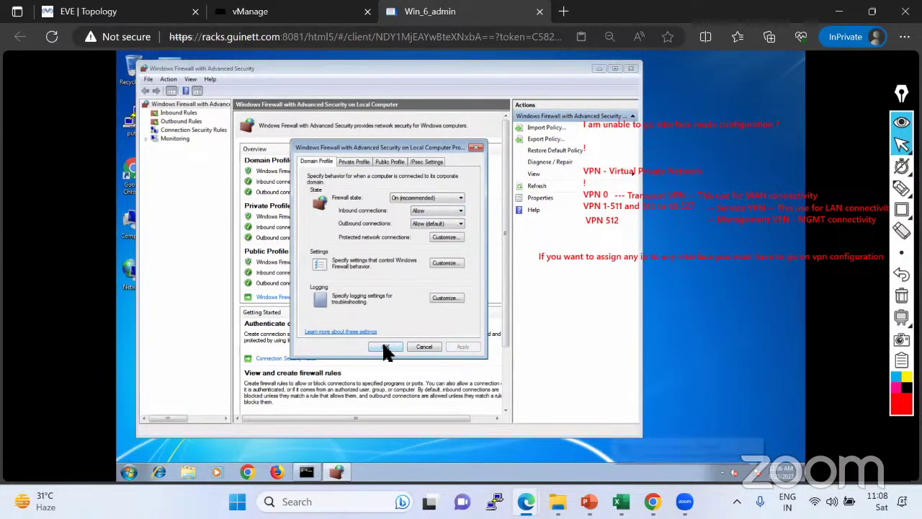
click(385, 347)
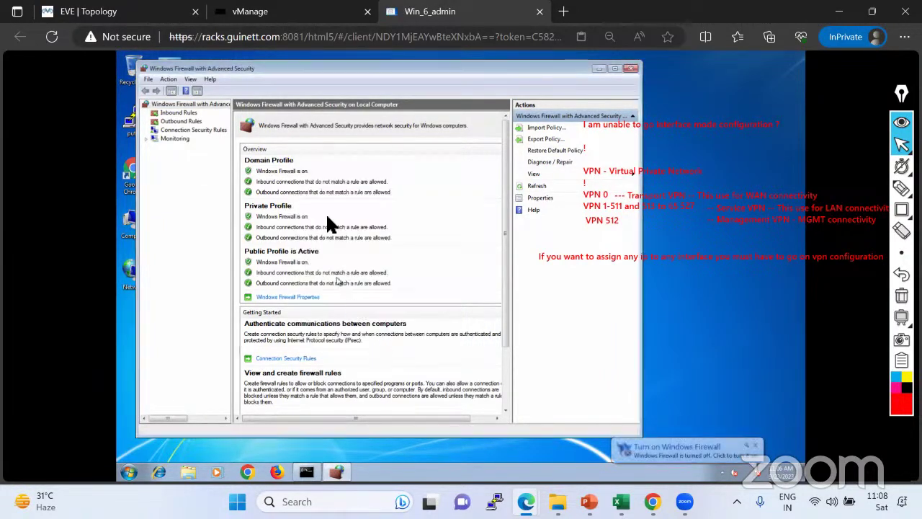
click(311, 13)
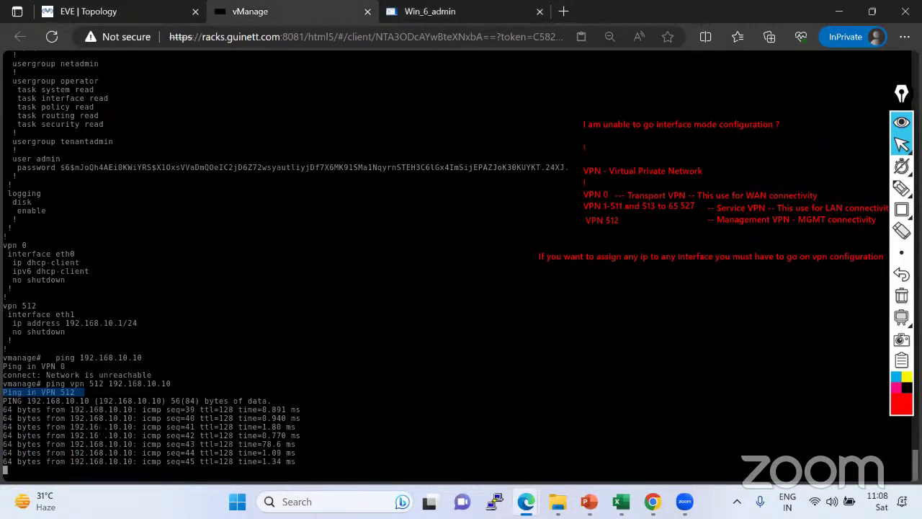
Stop the vManage ping to show its statistics, then go to the Windows host.
key(ctrl+c)
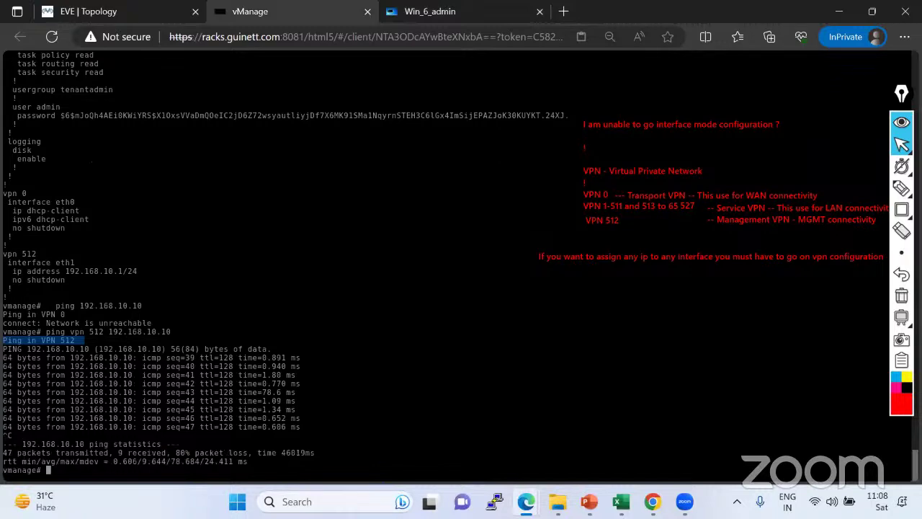
click(108, 11)
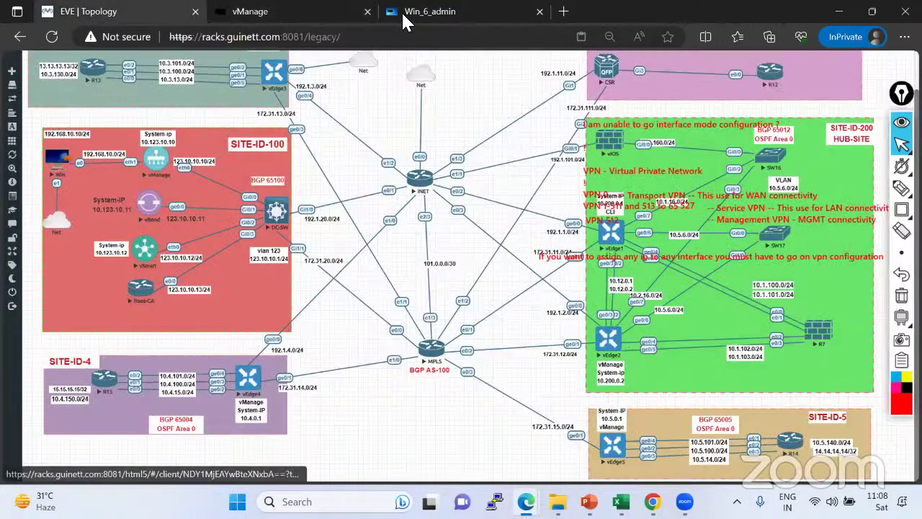
click(494, 12)
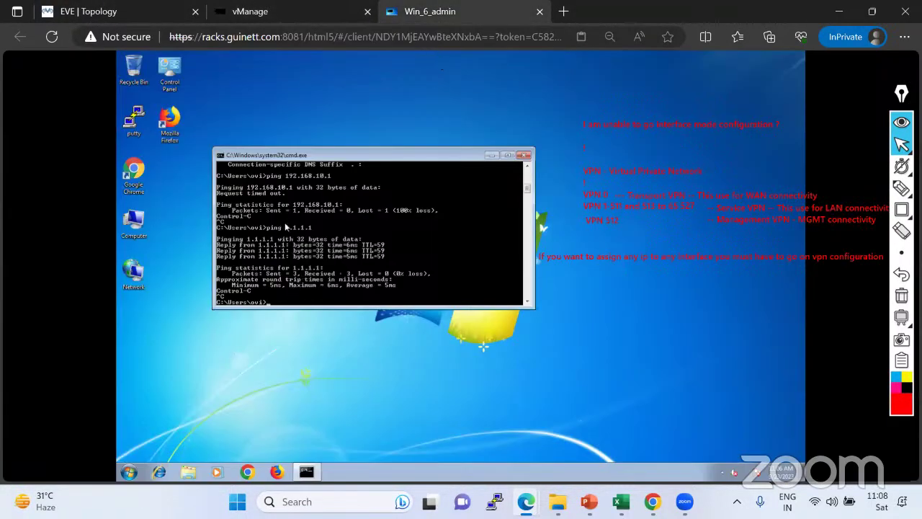
Ping 192.168.10.1 from the Windows host's command window.
scroll(330, 205, up, 4)
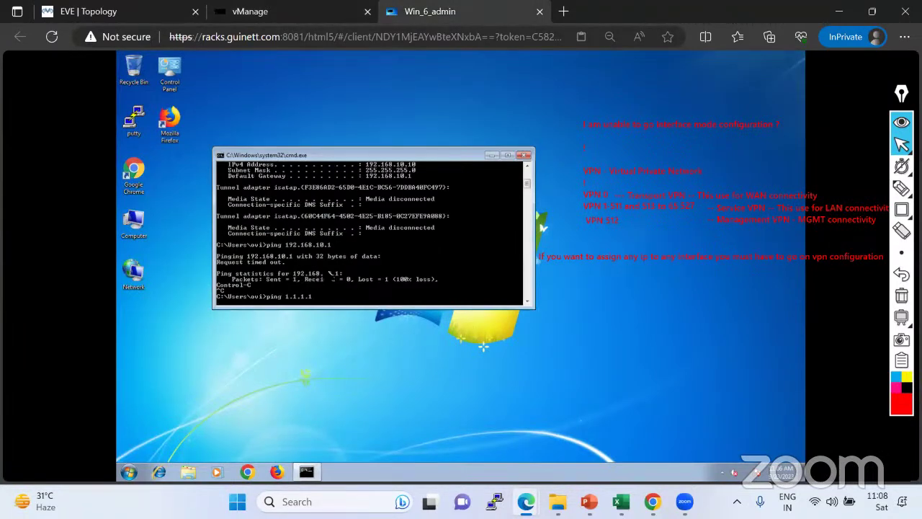
scroll(322, 254, down, 6)
scroll(322, 255, down, 5)
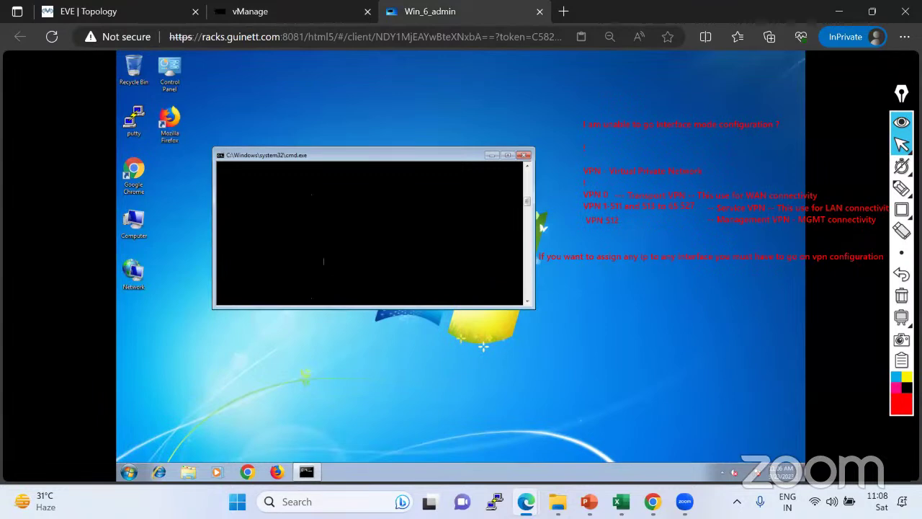
scroll(324, 262, up, 4)
text(ping 192.168.10.1)
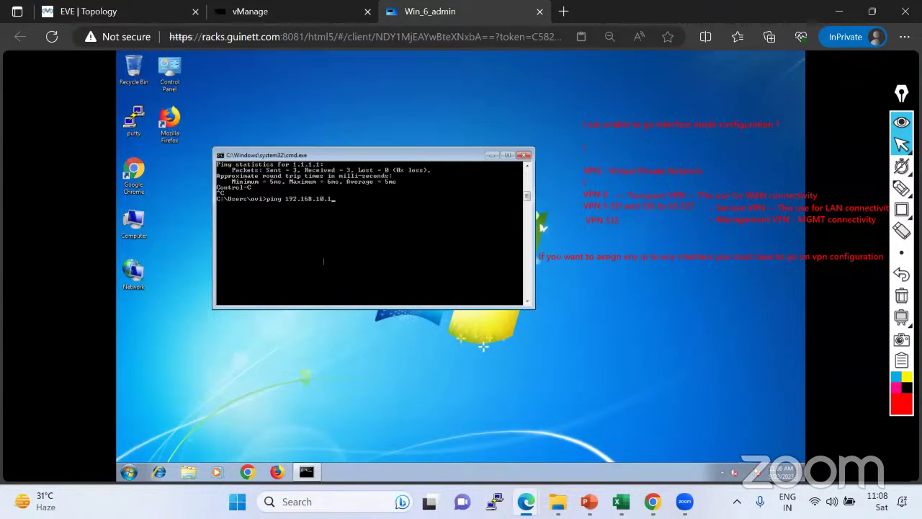
key(Return)
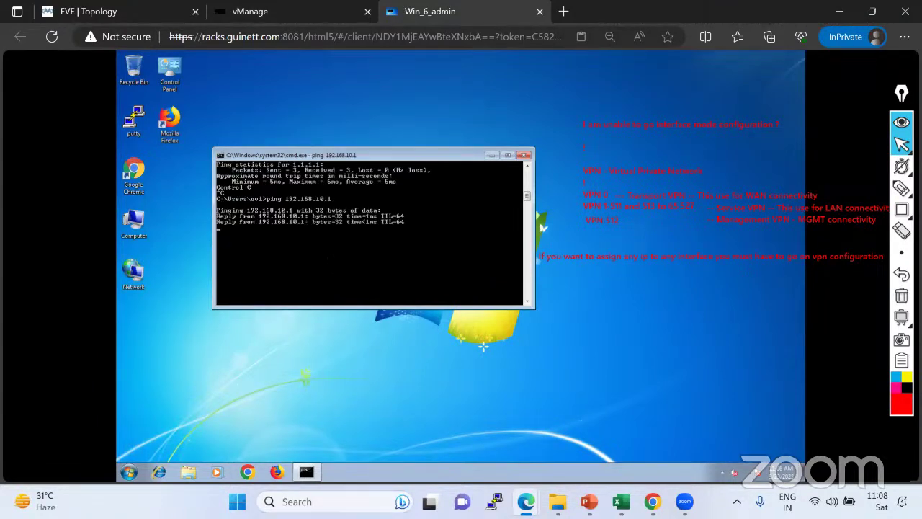
Review the EVE topology diagram against the Windows host, then return to vManage.
click(135, 11)
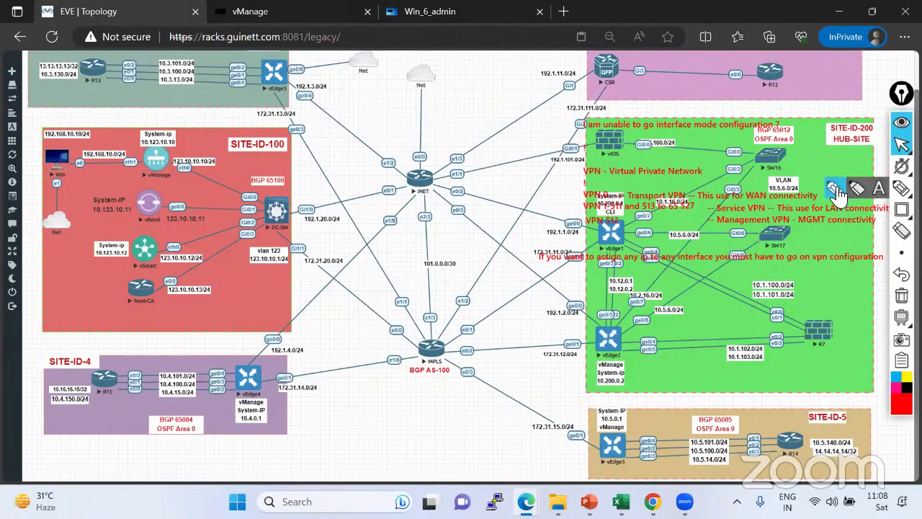
click(836, 190)
mouse_move(68, 157)
mouse_down()
mouse_move(128, 162)
mouse_move(131, 176)
mouse_move(151, 170)
mouse_move(137, 165)
mouse_up()
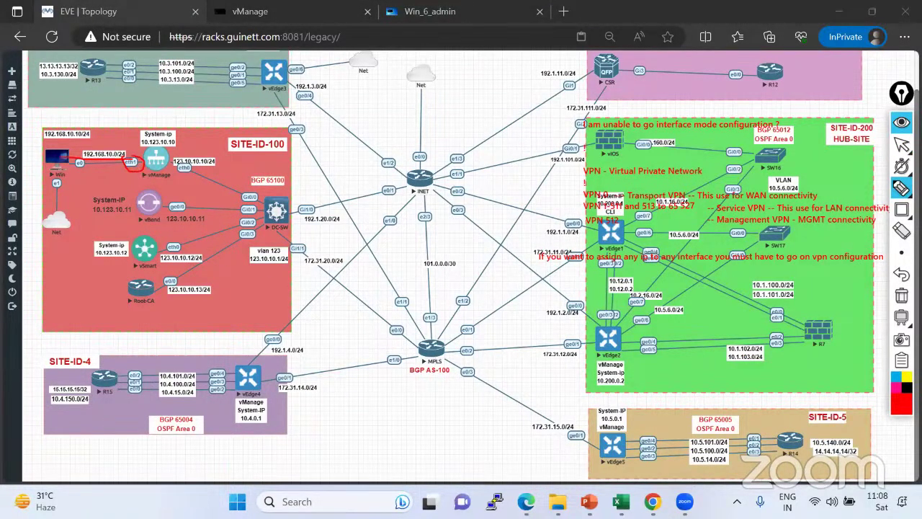
click(901, 145)
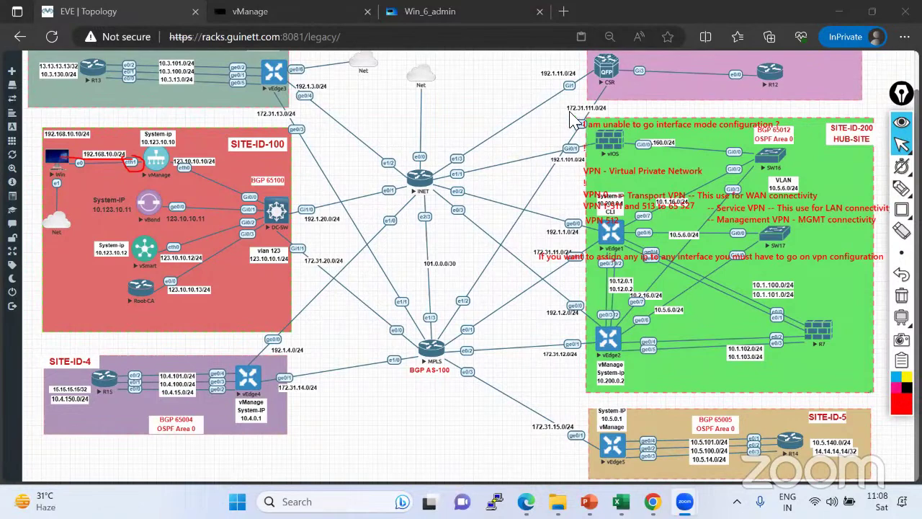
click(448, 15)
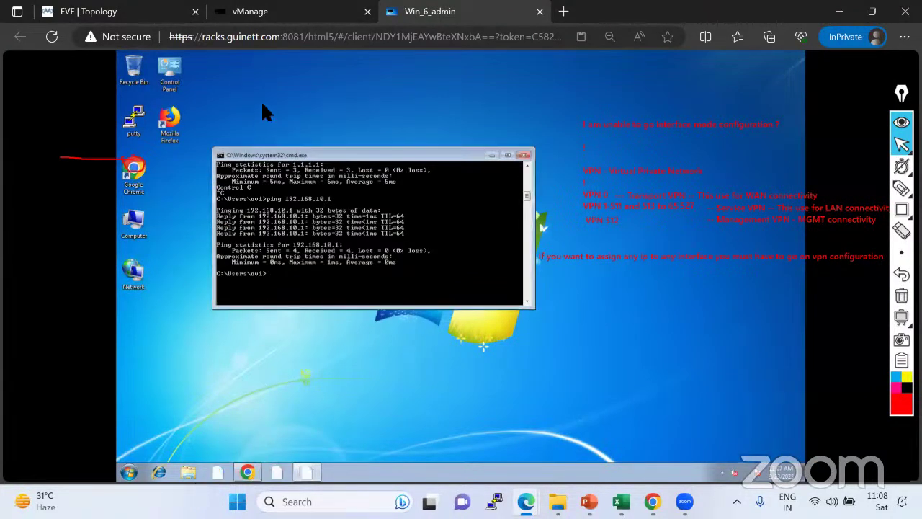
click(127, 18)
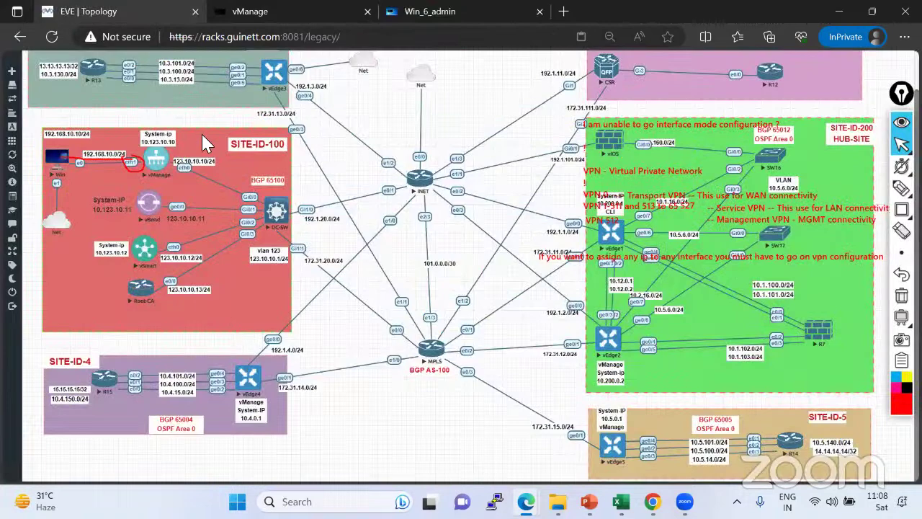
click(252, 12)
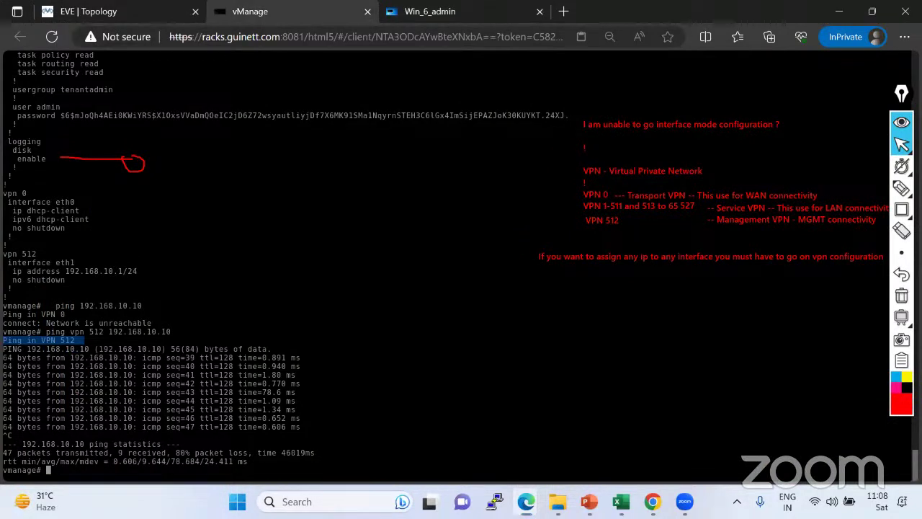
Underline 65 527 and 512 in the VPN notes, undoing the stray black strokes.
mouse_move(902, 185)
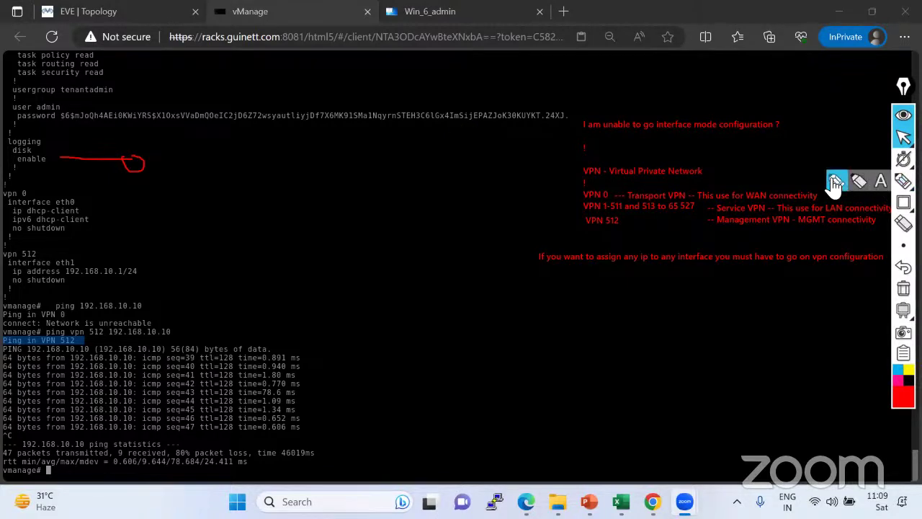
click(834, 182)
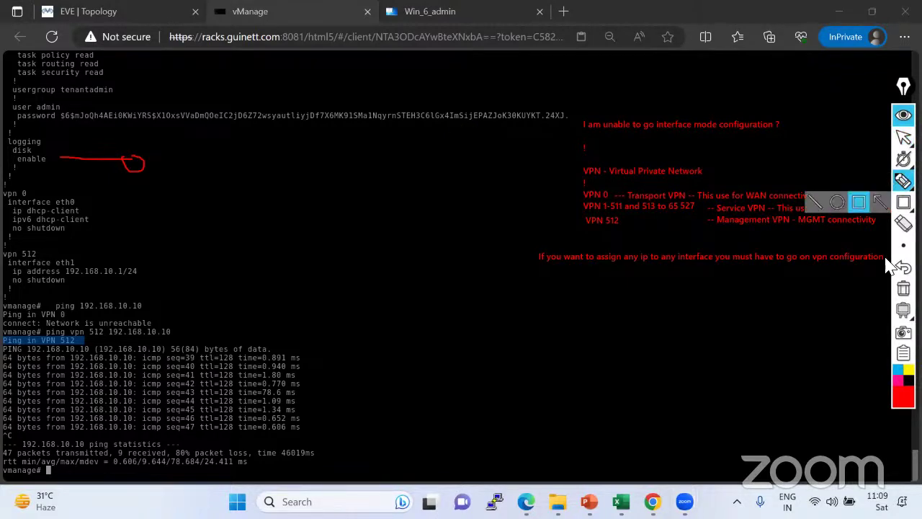
mouse_move(903, 181)
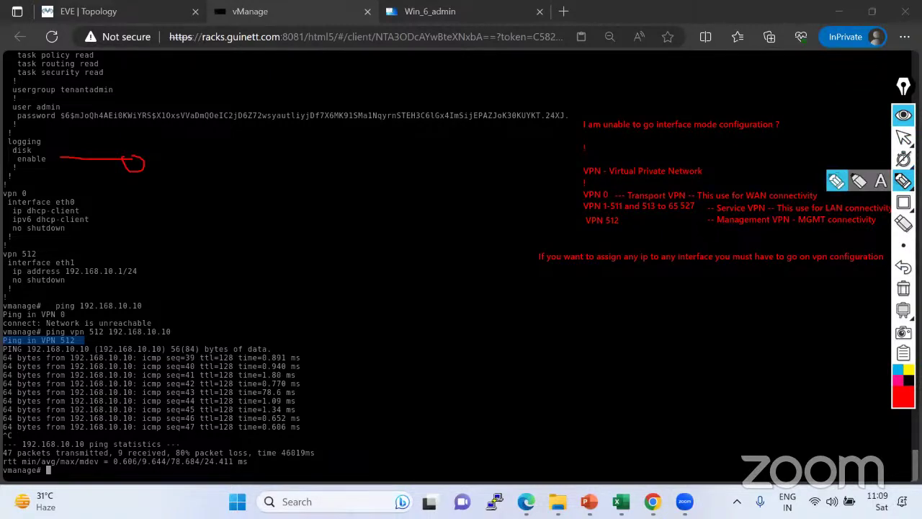
mouse_move(904, 202)
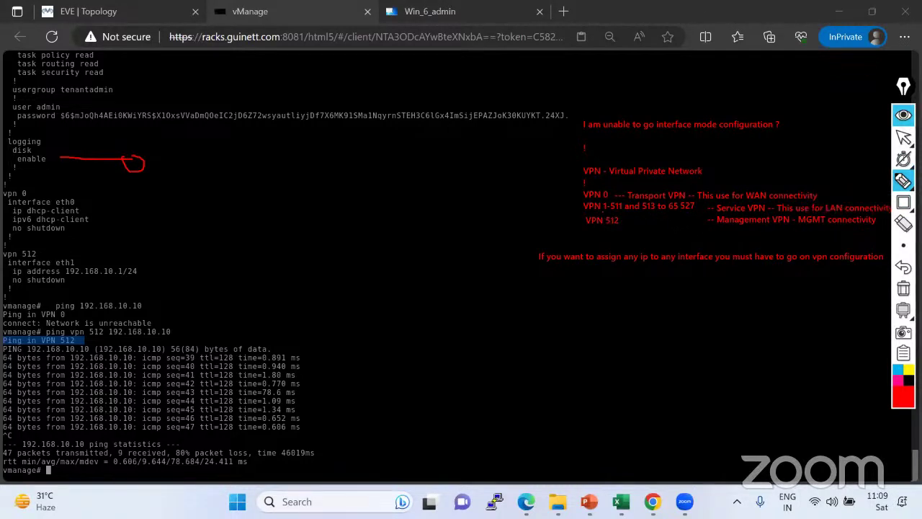
drag(672, 212, 694, 212)
drag(605, 228, 618, 228)
click(898, 370)
click(908, 380)
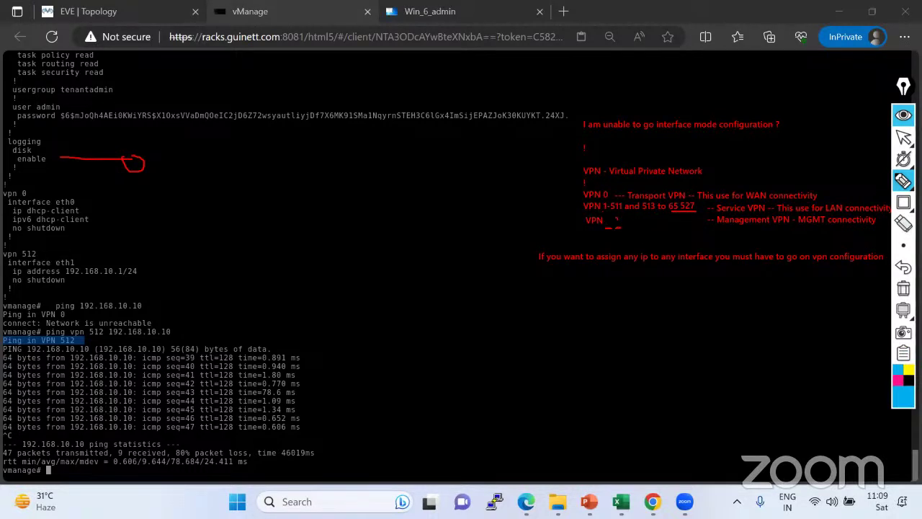
key(ctrl+z)
click(904, 136)
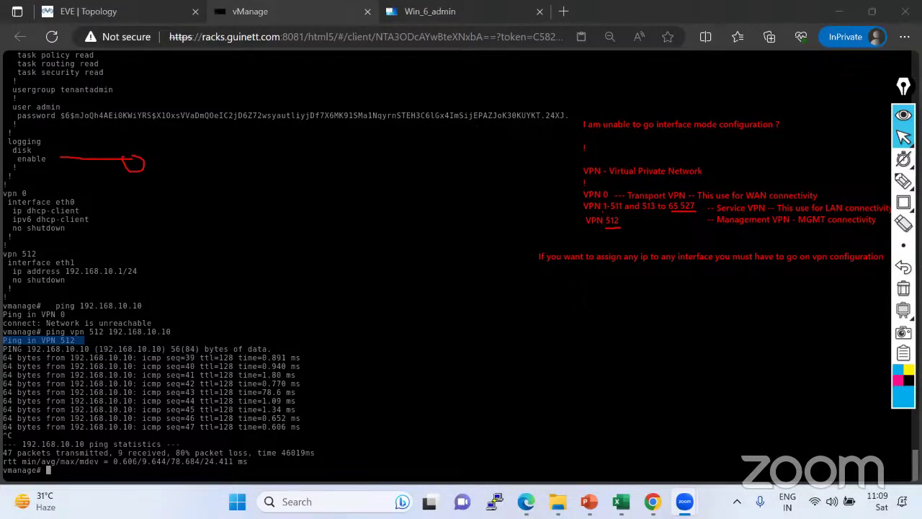
Draw blue freehand lines pointing at the VPN 0, VPN 512 and VPN 1-511 notes.
click(903, 180)
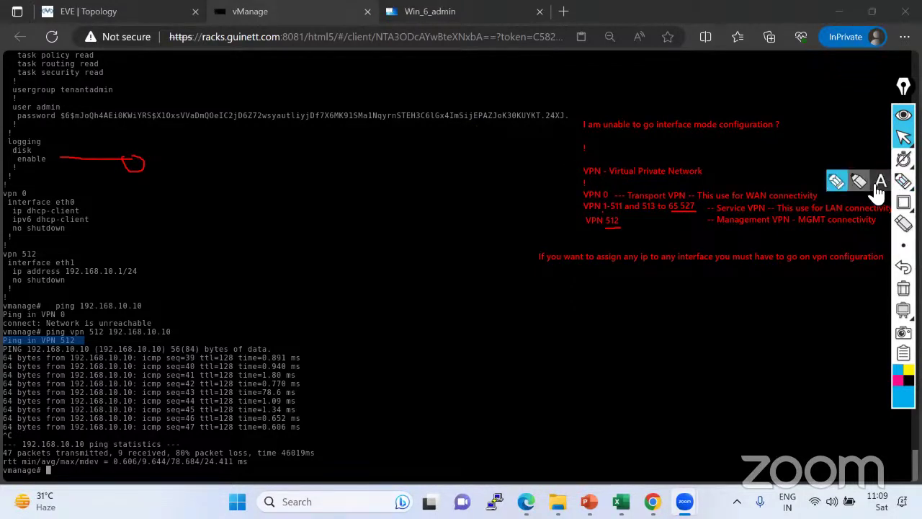
click(845, 189)
drag(579, 195, 516, 189)
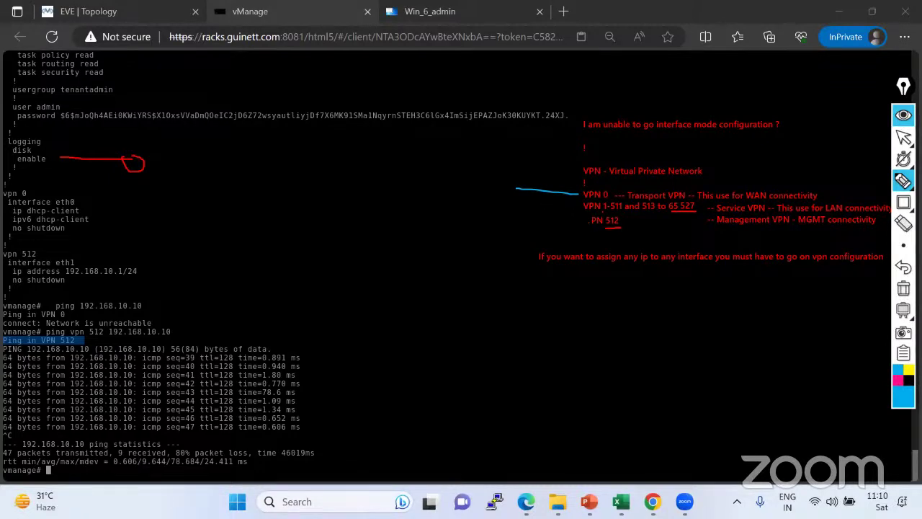
drag(576, 225, 511, 227)
drag(522, 207, 569, 210)
On the Windows 7 desktop, maximise Chrome and dismiss the Windows 10 update notice.
click(903, 136)
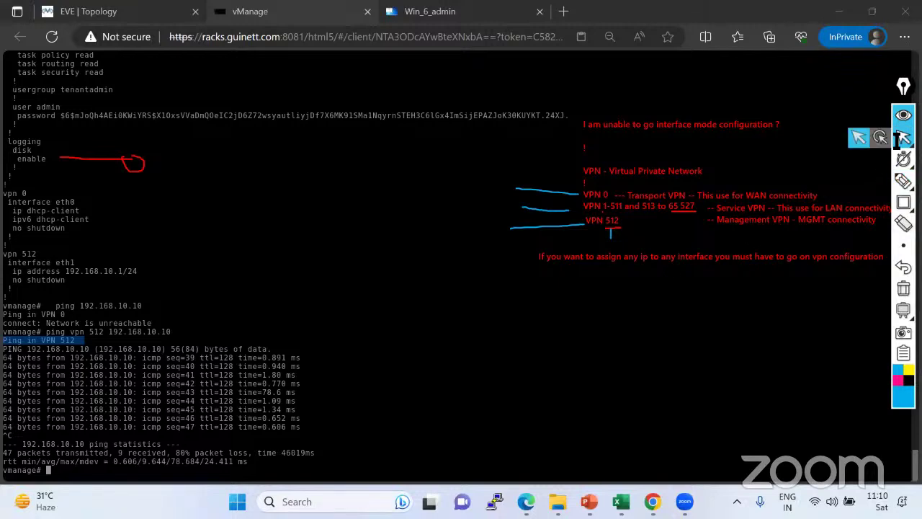
click(430, 12)
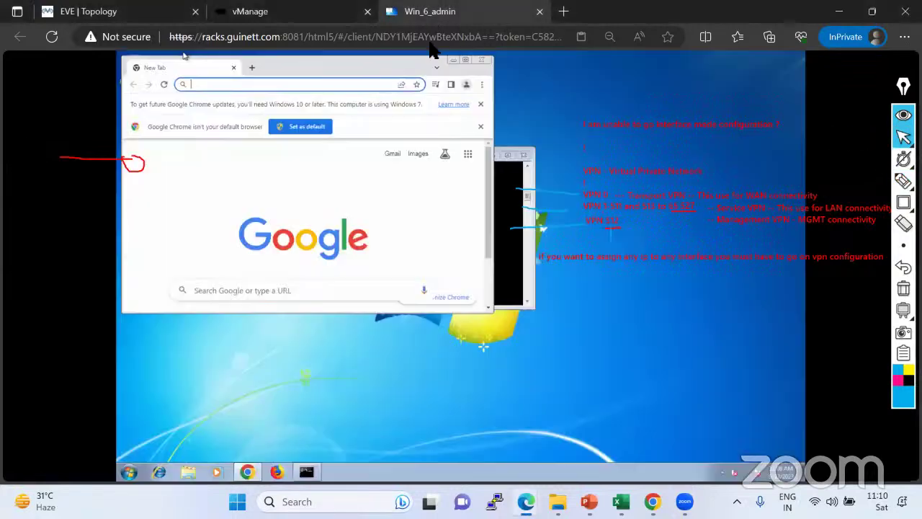
click(464, 57)
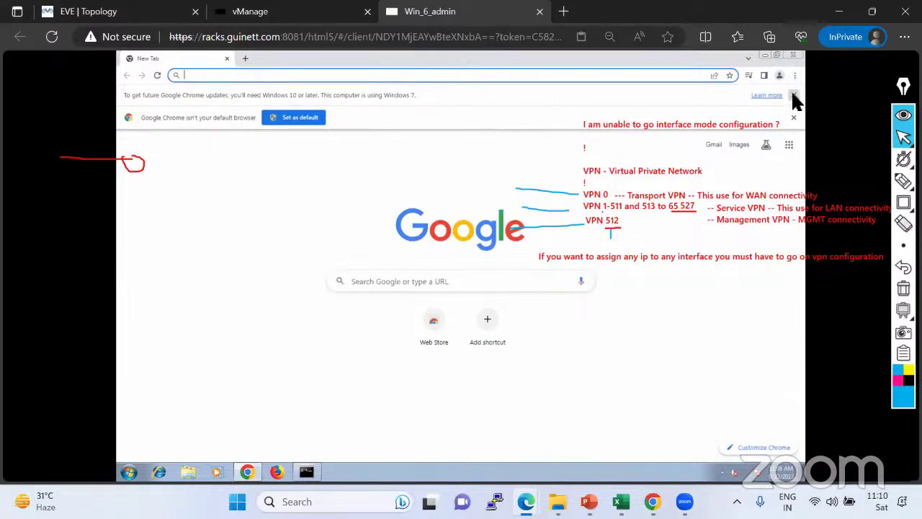
click(793, 95)
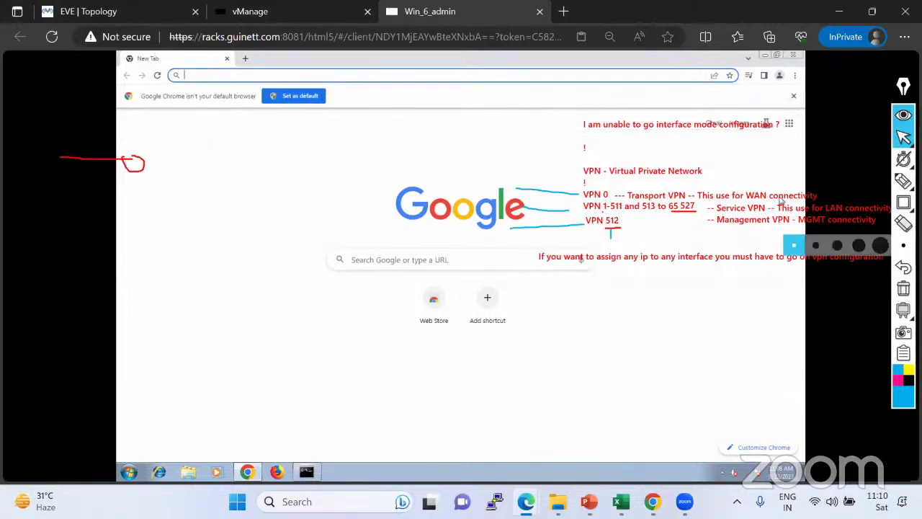
click(903, 223)
click(127, 165)
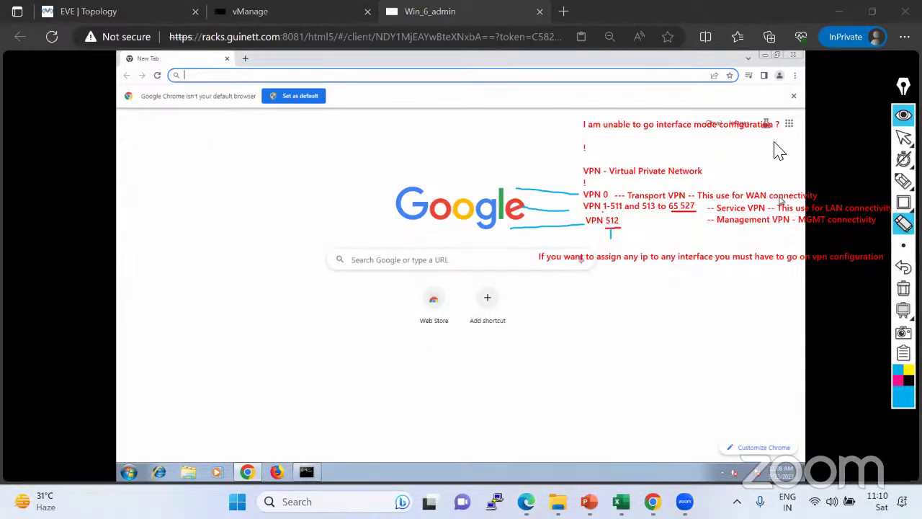
click(903, 137)
click(792, 95)
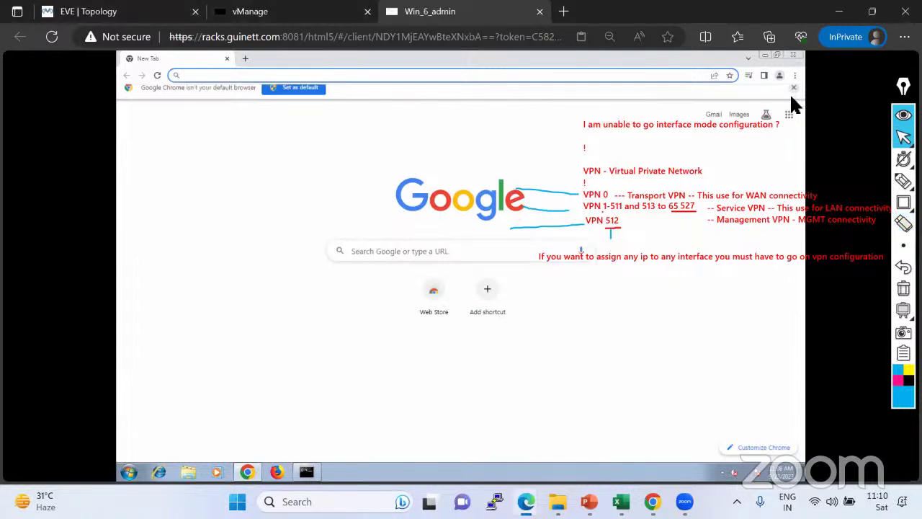
click(235, 75)
text(ht)
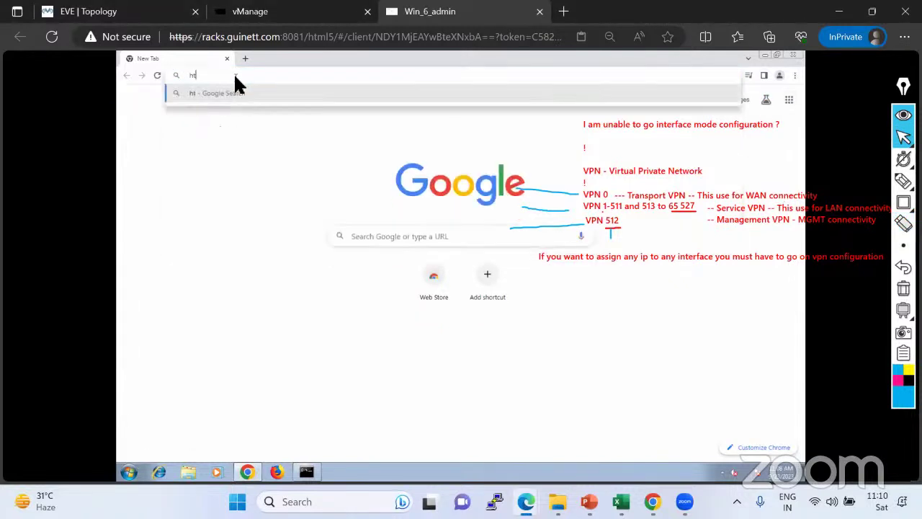
text(tps://192)
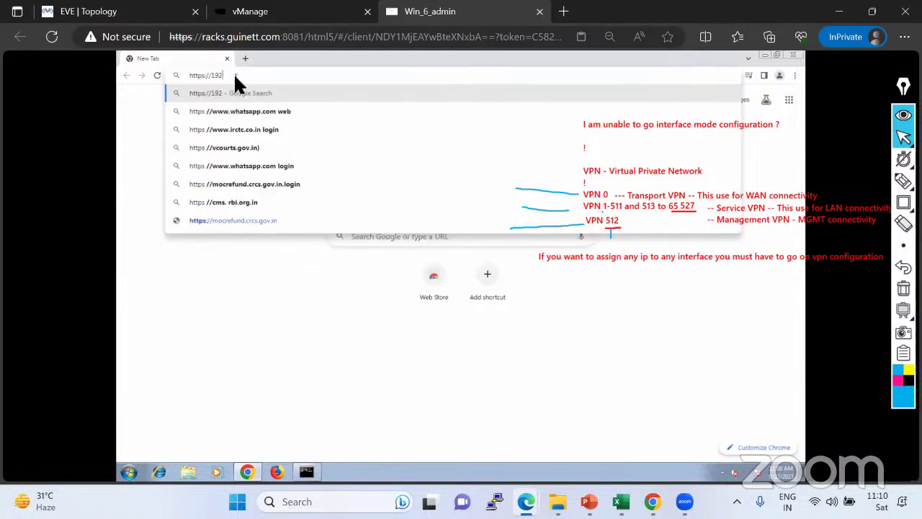
text(.16)
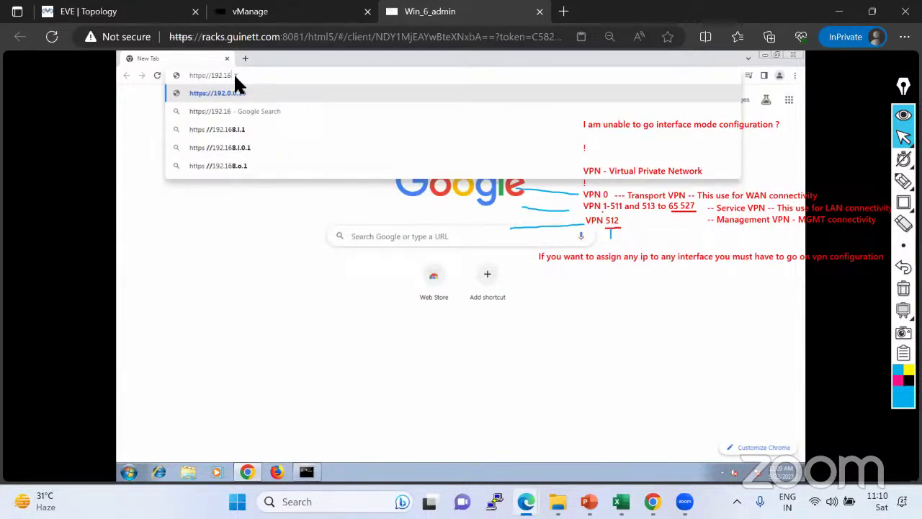
text(8.10.)
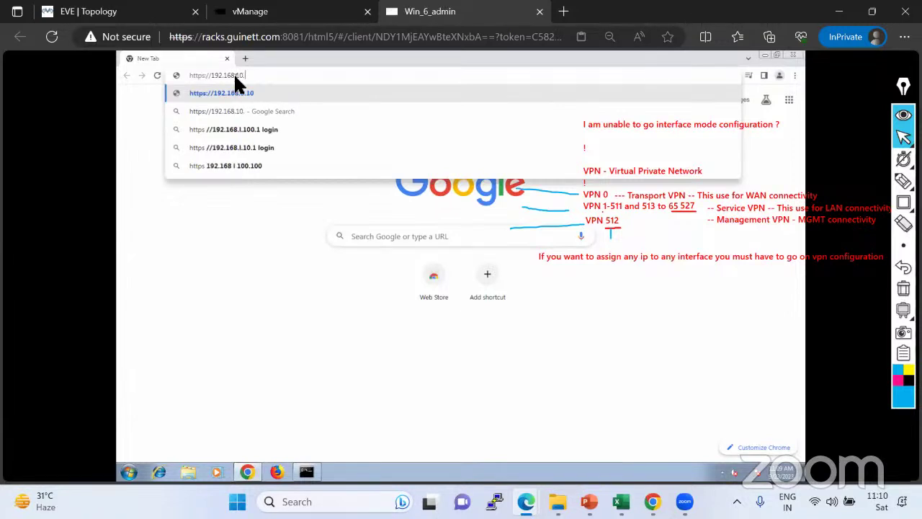
text(1)
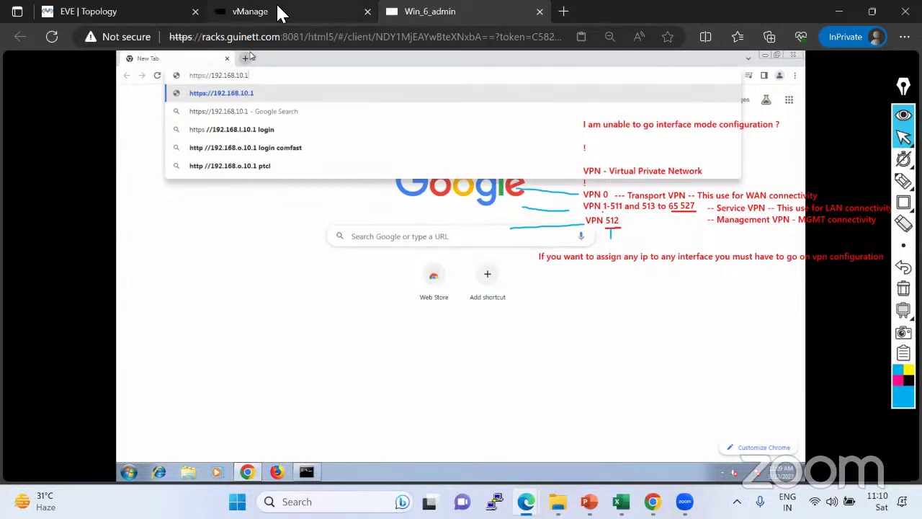
Mark the vManage vpn 512 eth1 block, then select the entered address in Chrome.
click(278, 10)
drag(3, 253, 94, 288)
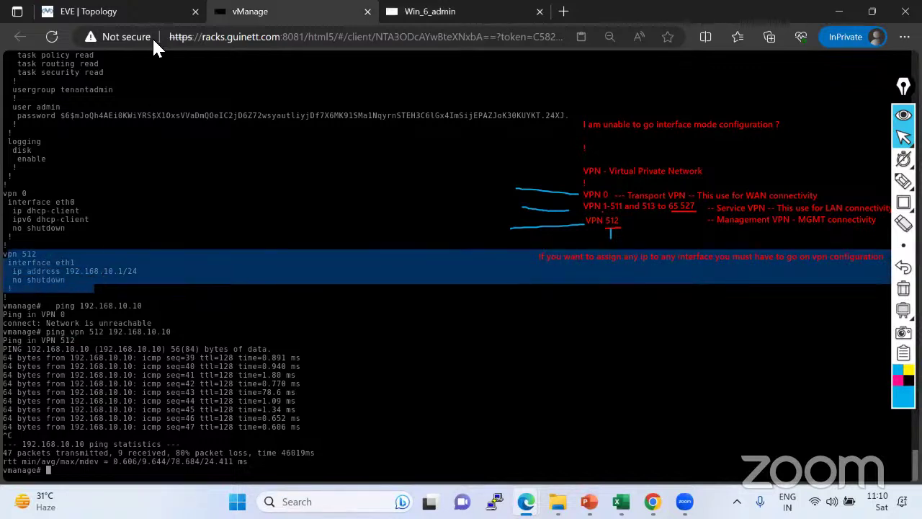
click(431, 14)
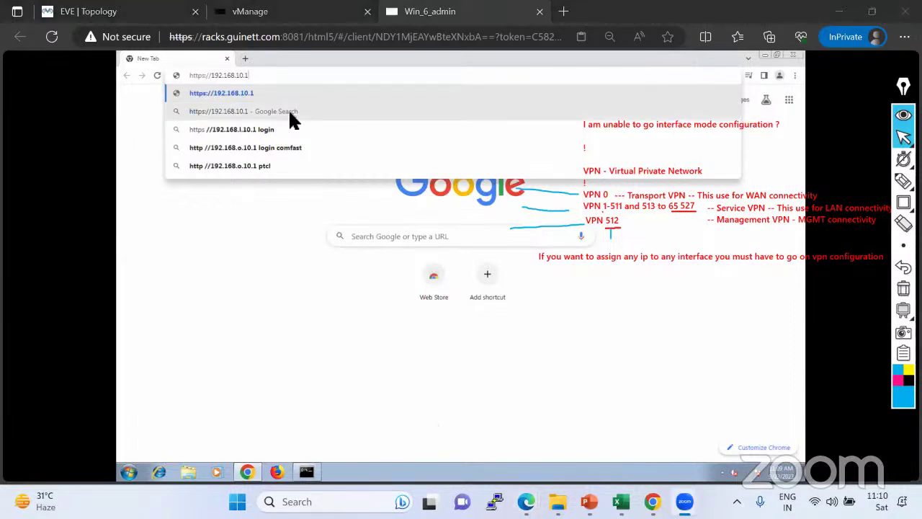
click(217, 214)
click(272, 72)
key(Return)
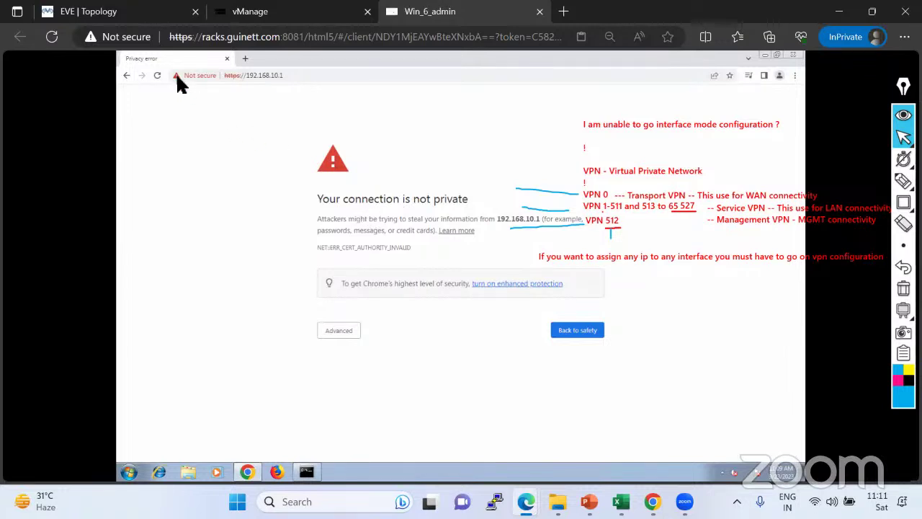
click(351, 333)
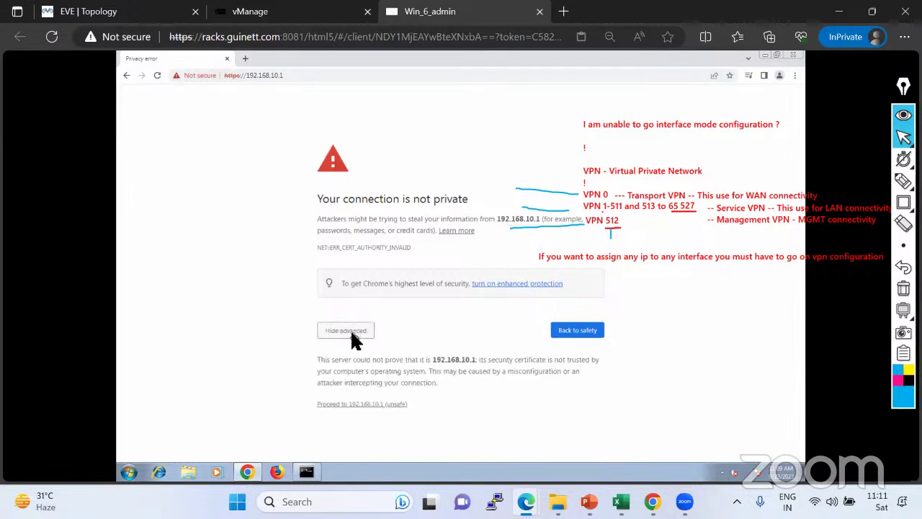
click(356, 404)
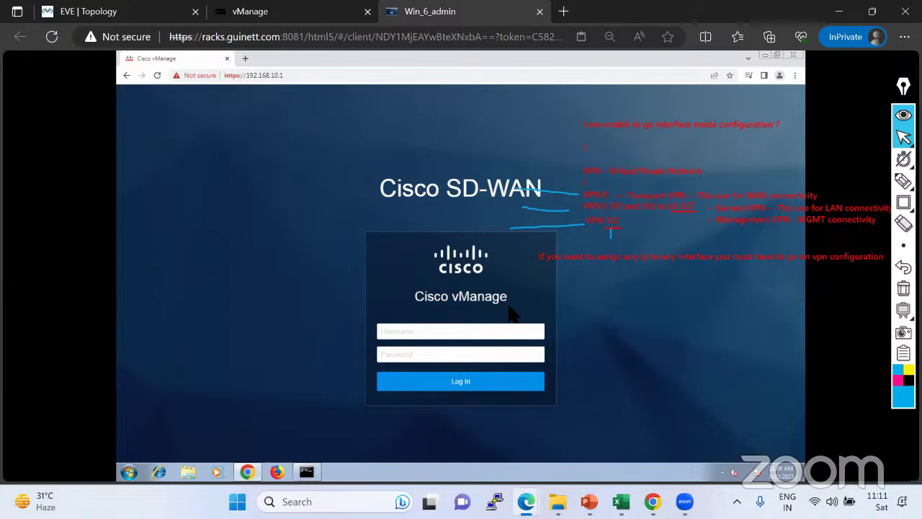
Log in with the default administrator username and password and dismiss the warning banner.
click(450, 334)
text(admin)
key(Tab)
text(admin)
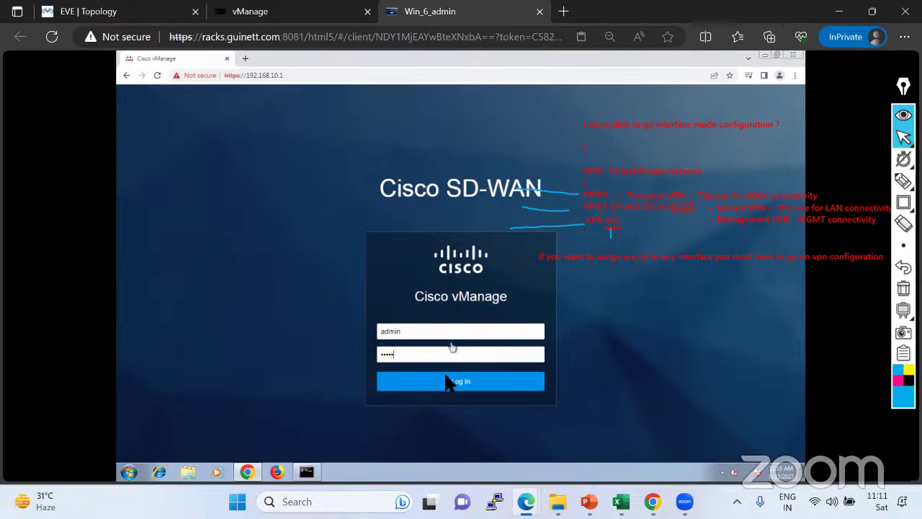
click(444, 389)
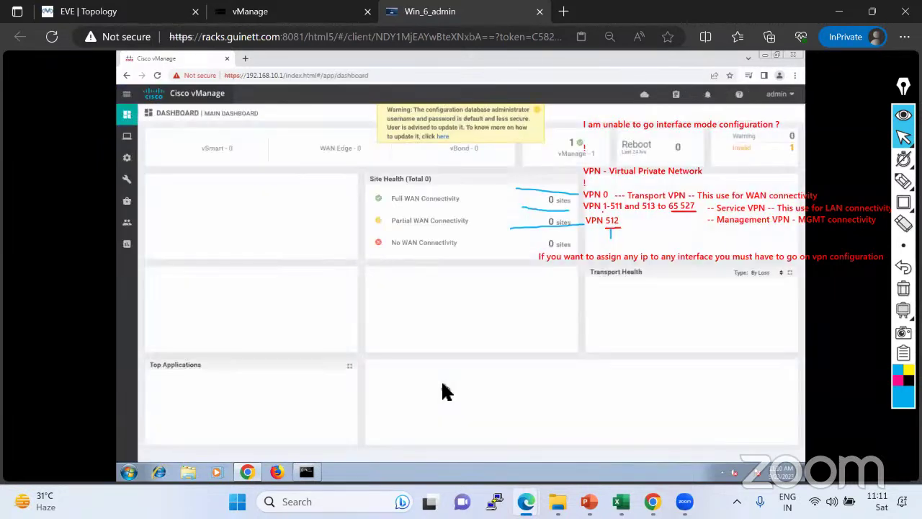
click(537, 109)
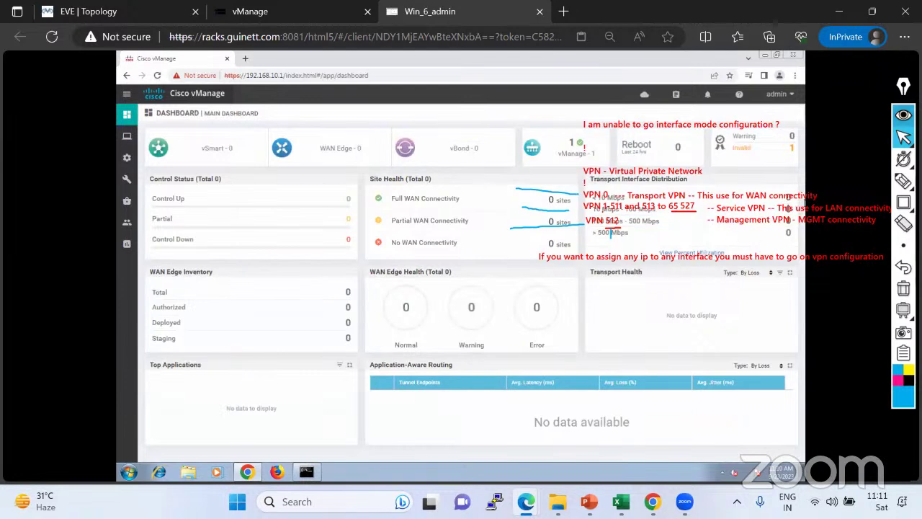
Clear the annotations and highlight the Invalid count on the dashboard.
click(904, 115)
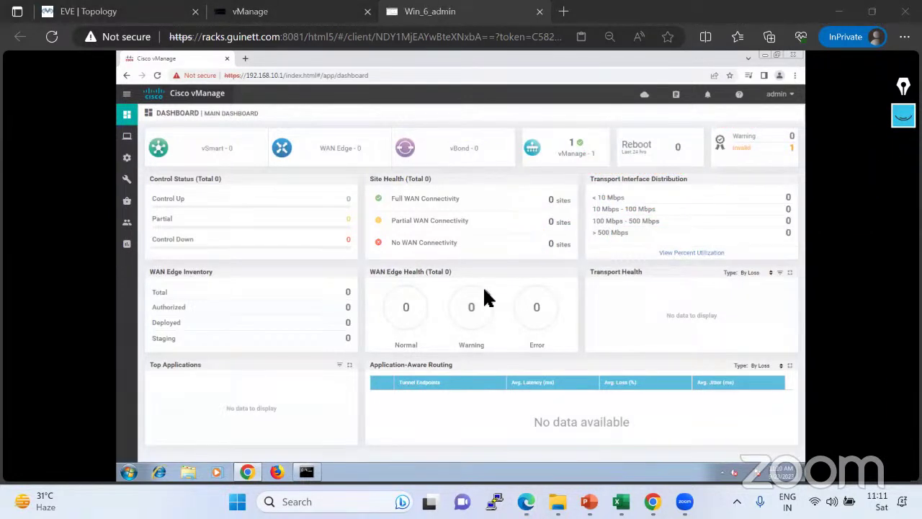
mouse_move(122, 165)
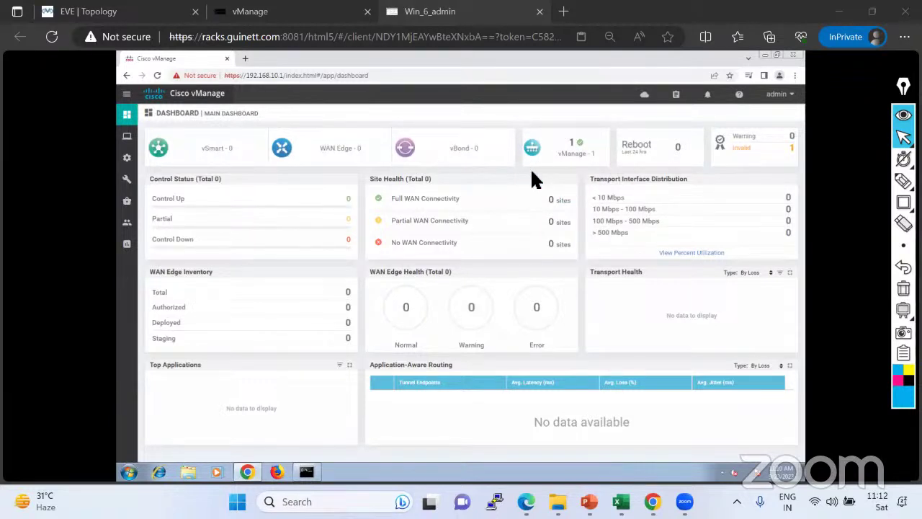
mouse_move(904, 180)
click(850, 185)
mouse_move(720, 157)
mouse_down()
mouse_move(795, 154)
mouse_move(794, 142)
mouse_move(729, 143)
mouse_move(723, 156)
mouse_up()
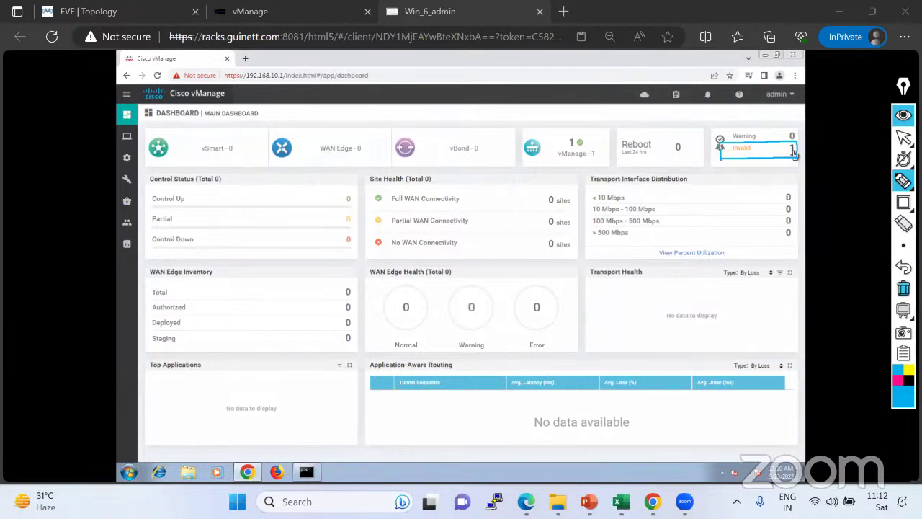
Browse the Administration Settings page, then go back to the Main Dashboard.
click(904, 137)
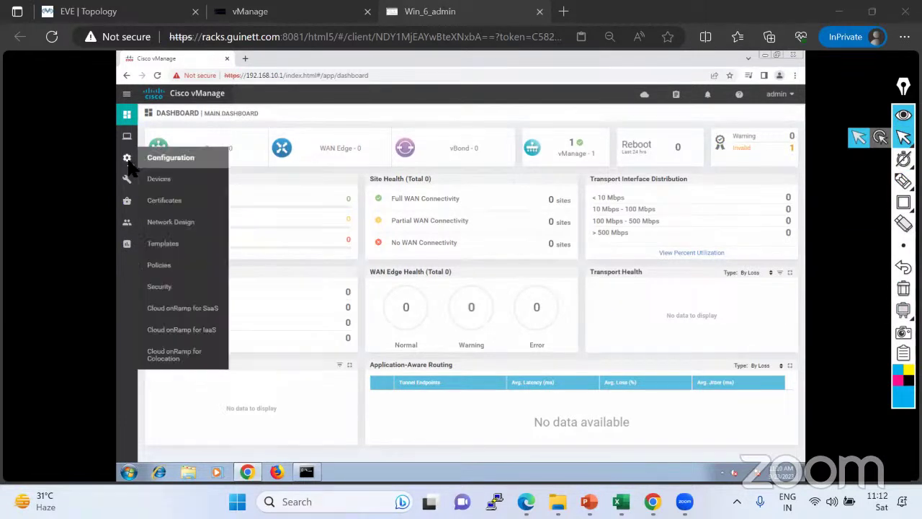
mouse_move(127, 244)
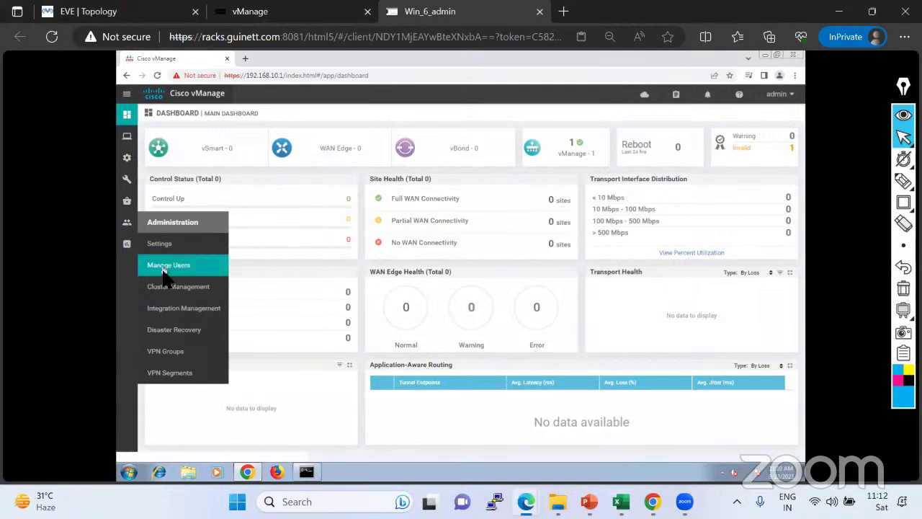
click(163, 245)
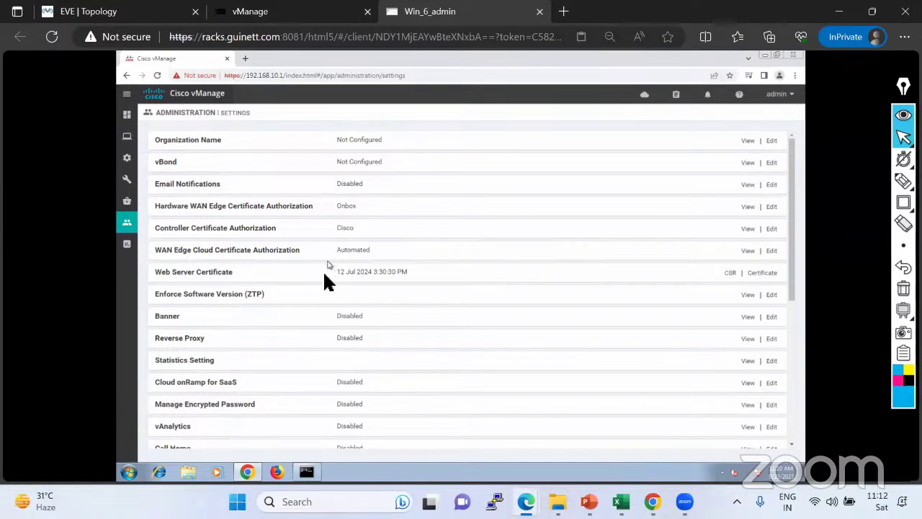
scroll(362, 292, down, 3)
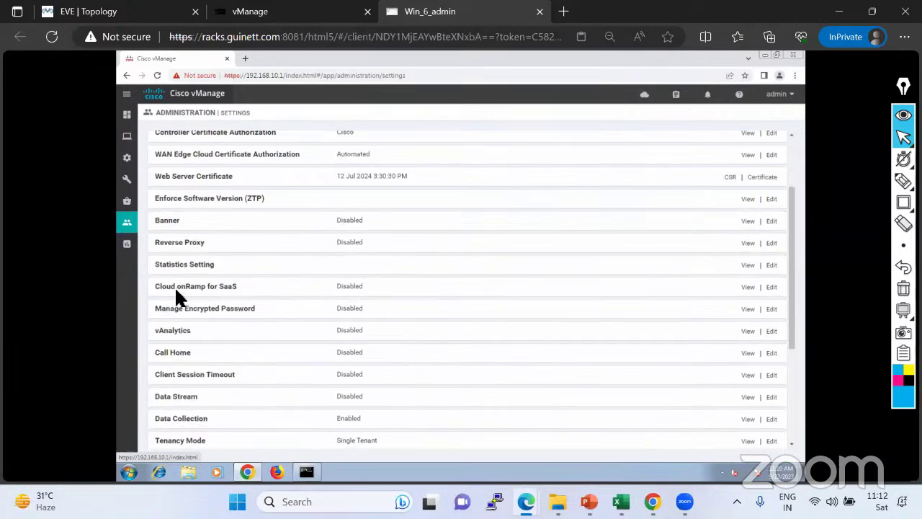
scroll(282, 299, down, 5)
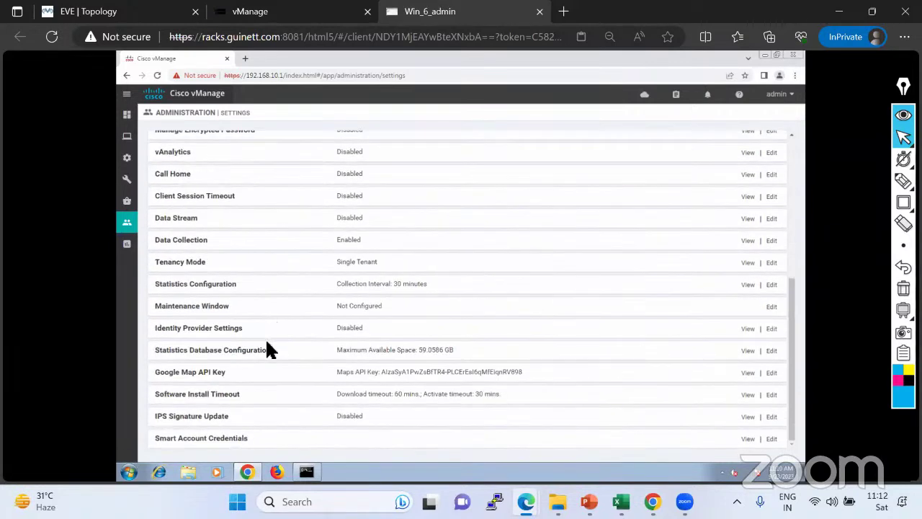
scroll(285, 333, up, 5)
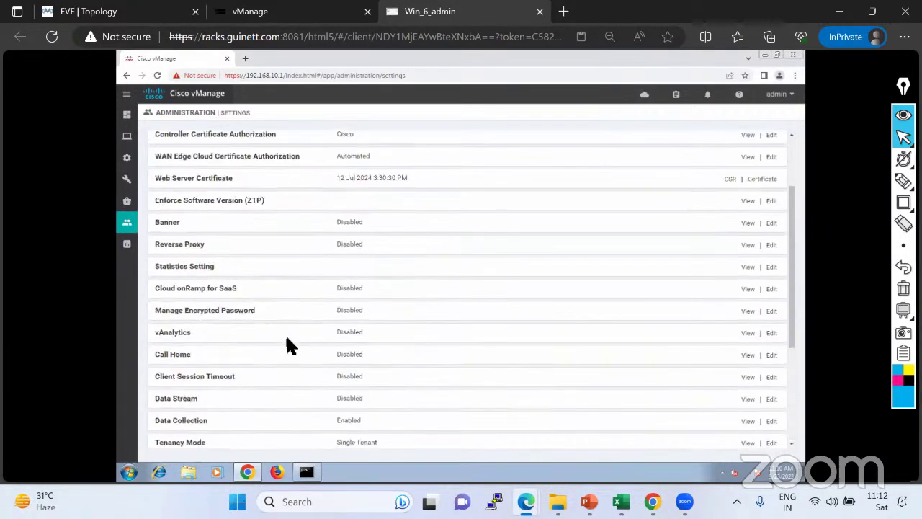
scroll(294, 333, up, 2)
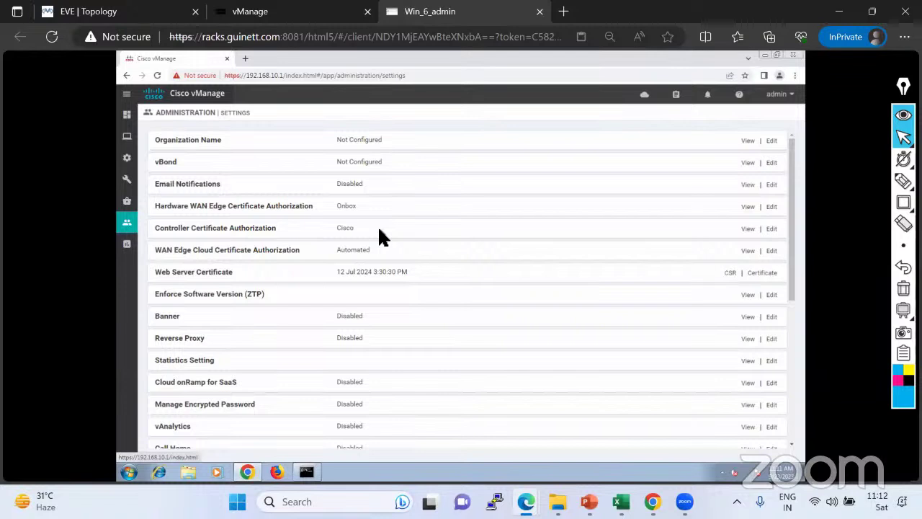
mouse_move(130, 123)
click(175, 137)
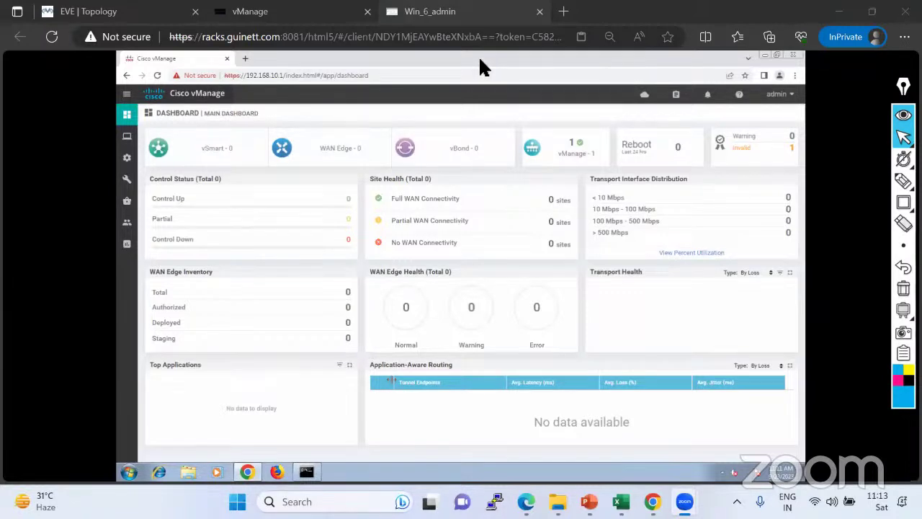
Switch to the EVE | Topology browser tab showing the SD-WAN lab.
click(86, 11)
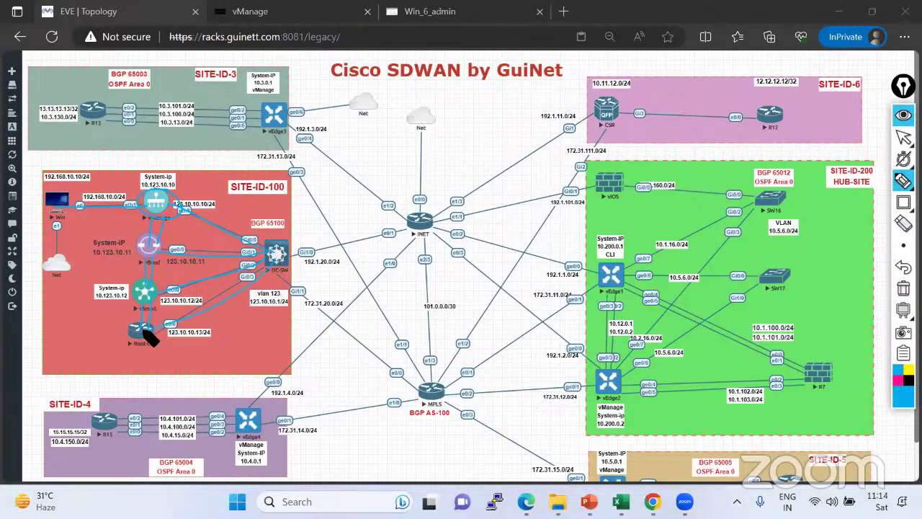
click(904, 180)
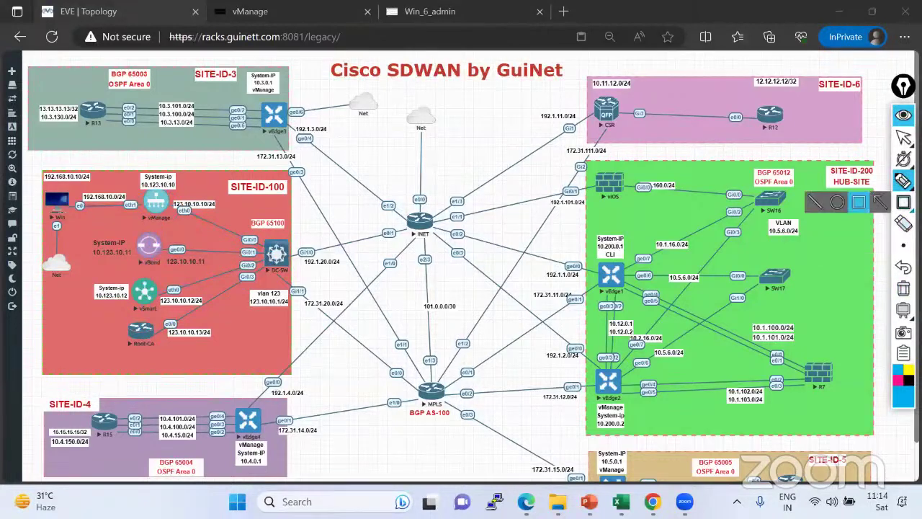
click(837, 181)
mouse_move(144, 167)
mouse_down()
mouse_move(151, 200)
mouse_move(118, 349)
mouse_up()
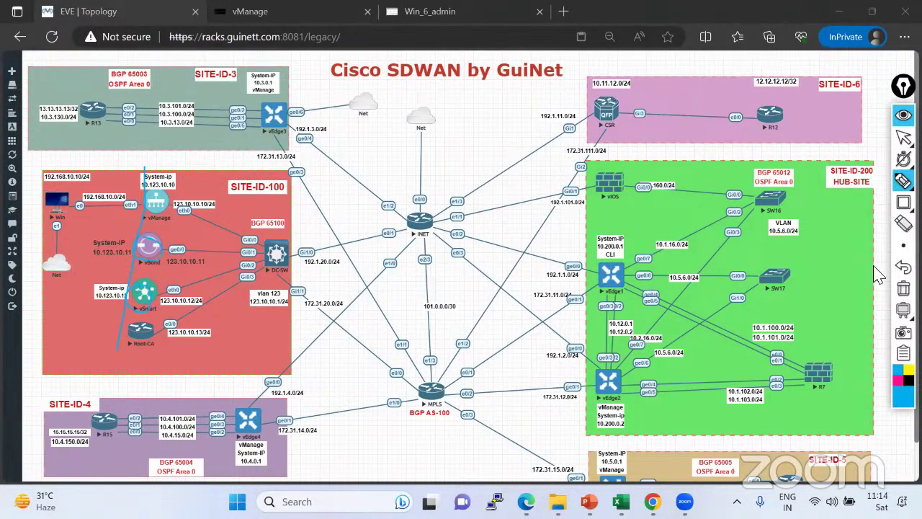
click(903, 287)
click(904, 137)
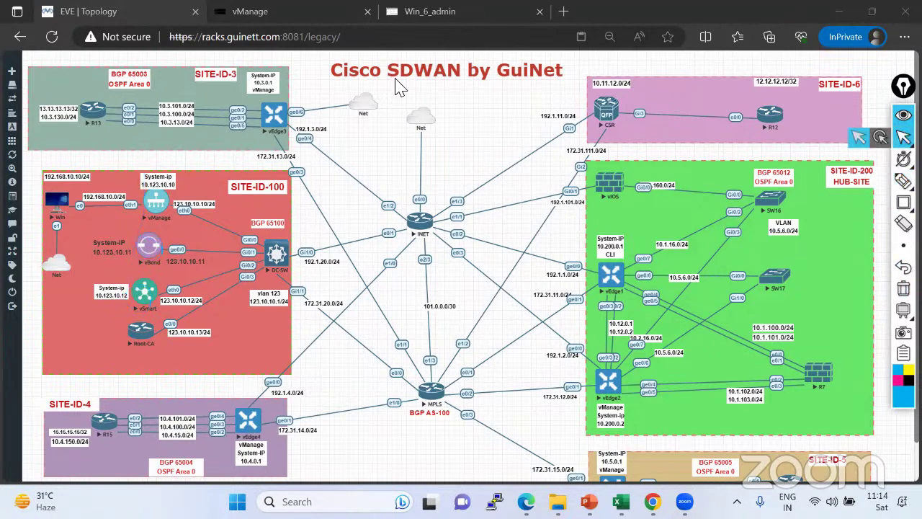
click(414, 12)
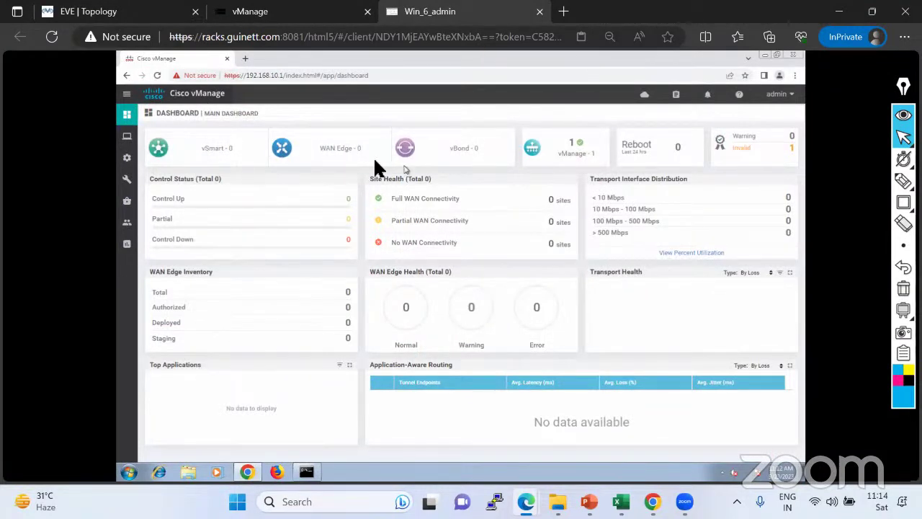
click(127, 16)
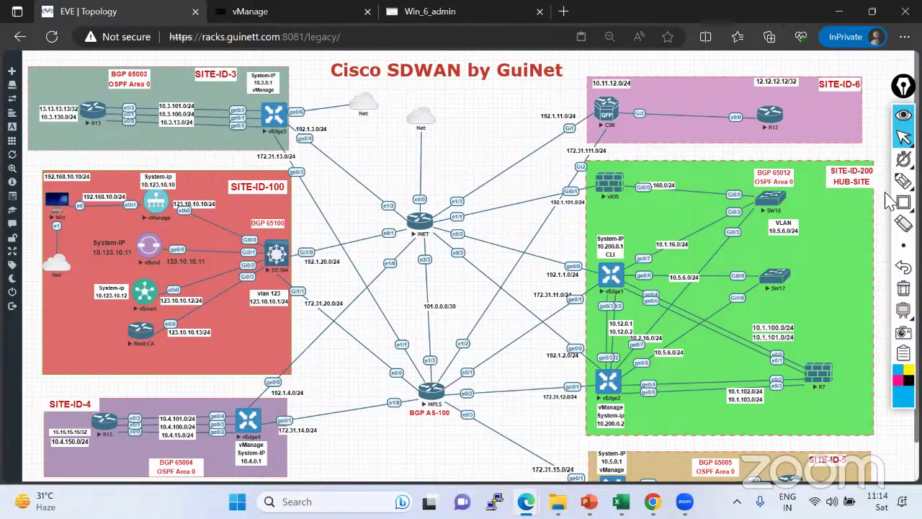
click(903, 180)
click(835, 189)
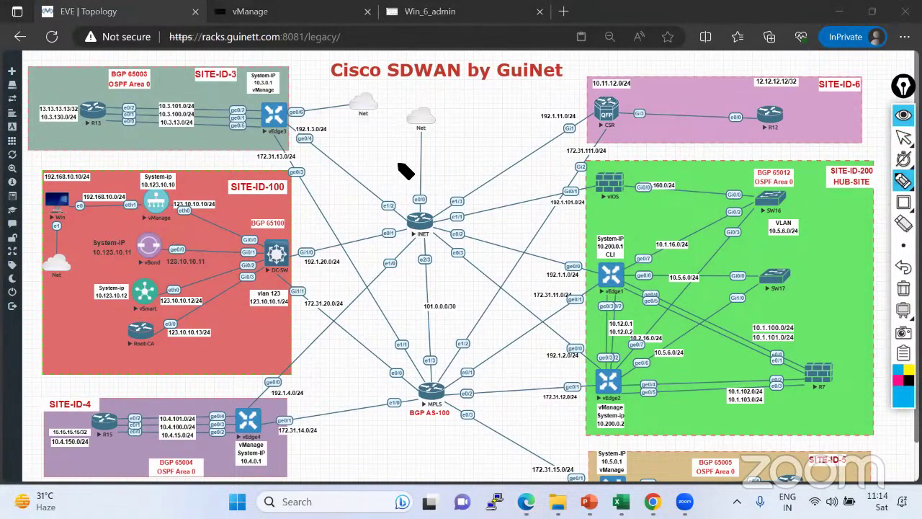
drag(173, 206, 189, 191)
mouse_move(144, 244)
mouse_down()
mouse_move(207, 278)
mouse_move(183, 282)
mouse_up()
drag(162, 332, 174, 291)
mouse_move(164, 229)
mouse_down()
mouse_move(180, 247)
mouse_move(158, 343)
mouse_up()
click(904, 385)
click(868, 360)
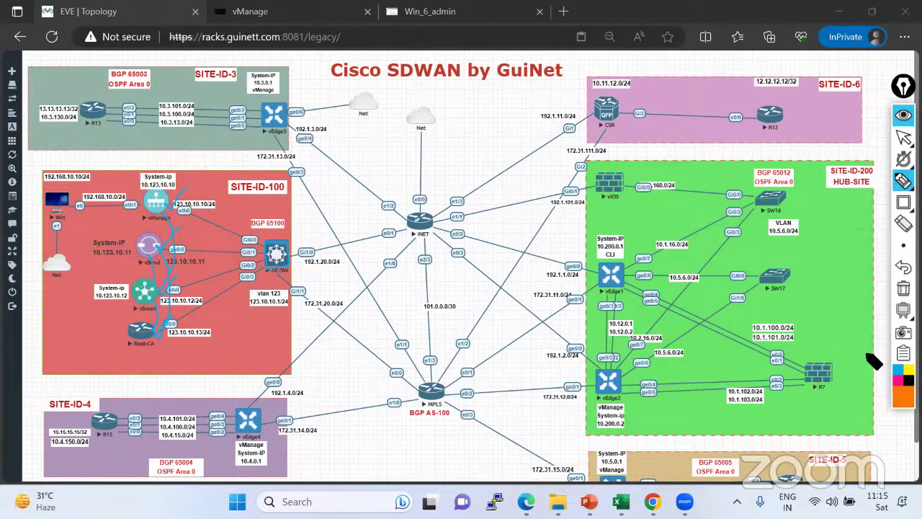
click(903, 287)
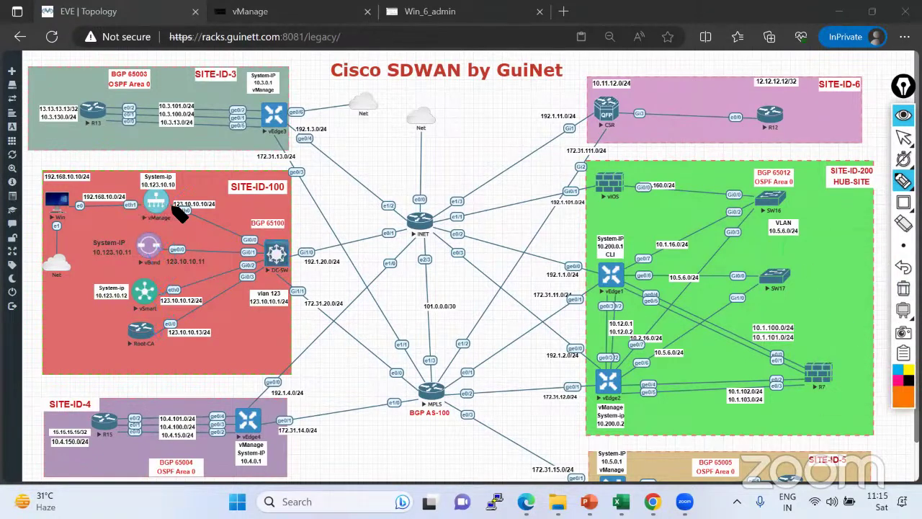
drag(184, 212, 253, 241)
drag(176, 250, 248, 253)
drag(176, 290, 249, 265)
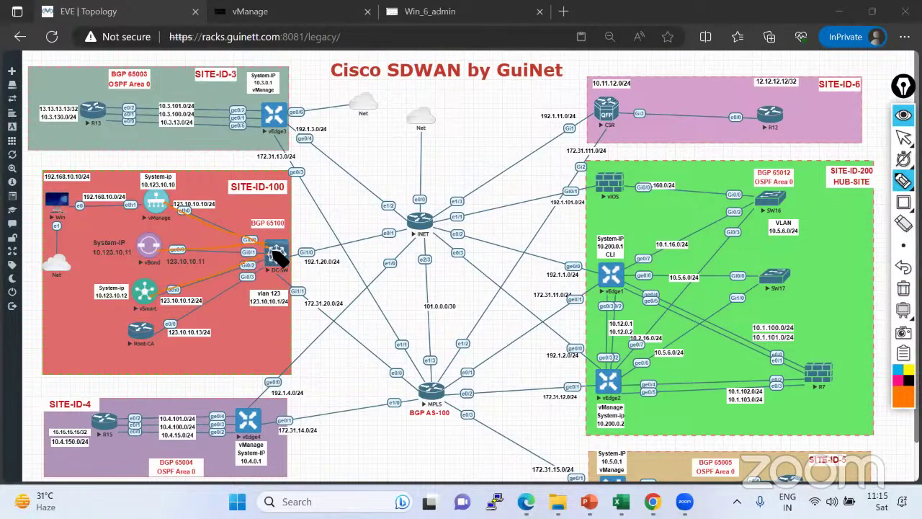
drag(169, 325, 249, 277)
click(903, 288)
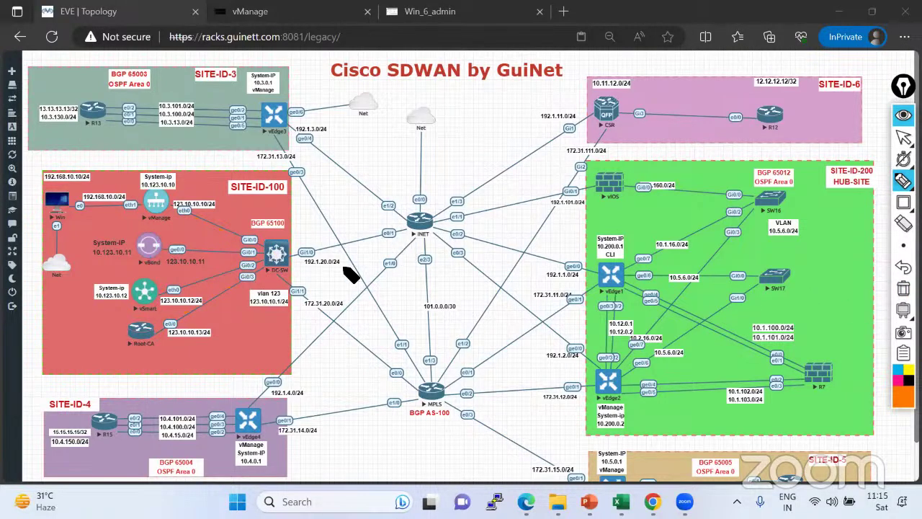
mouse_move(283, 295)
mouse_down()
mouse_move(243, 309)
mouse_move(305, 302)
mouse_move(271, 291)
mouse_up()
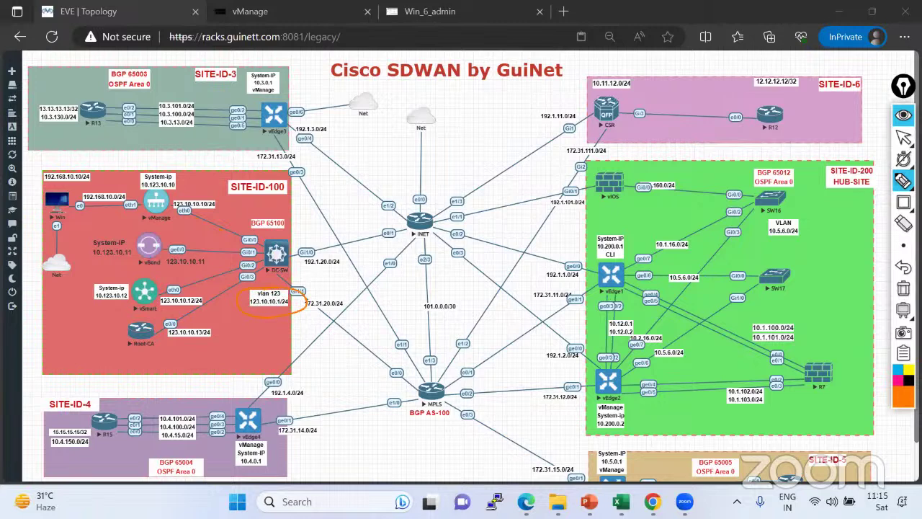
click(903, 389)
click(886, 307)
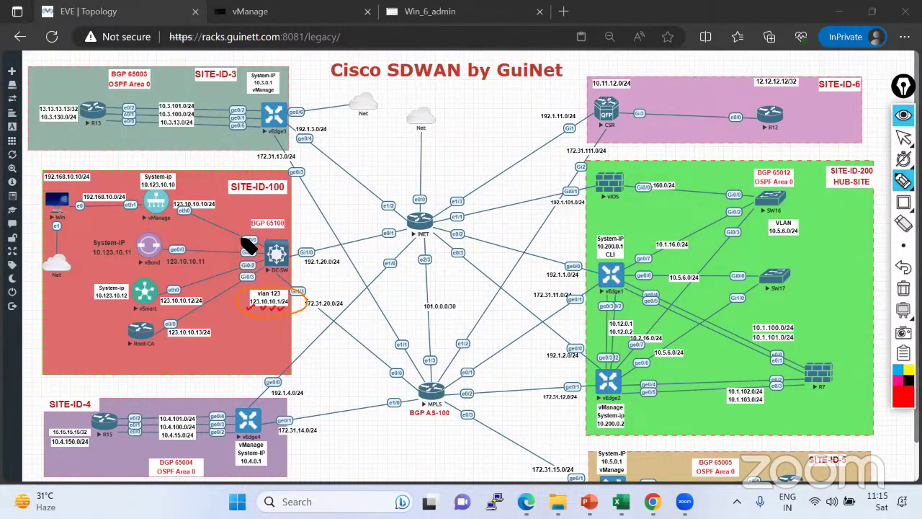
mouse_move(240, 233)
mouse_down()
mouse_move(239, 282)
mouse_move(253, 285)
mouse_move(272, 238)
mouse_move(244, 237)
mouse_move(321, 190)
mouse_up()
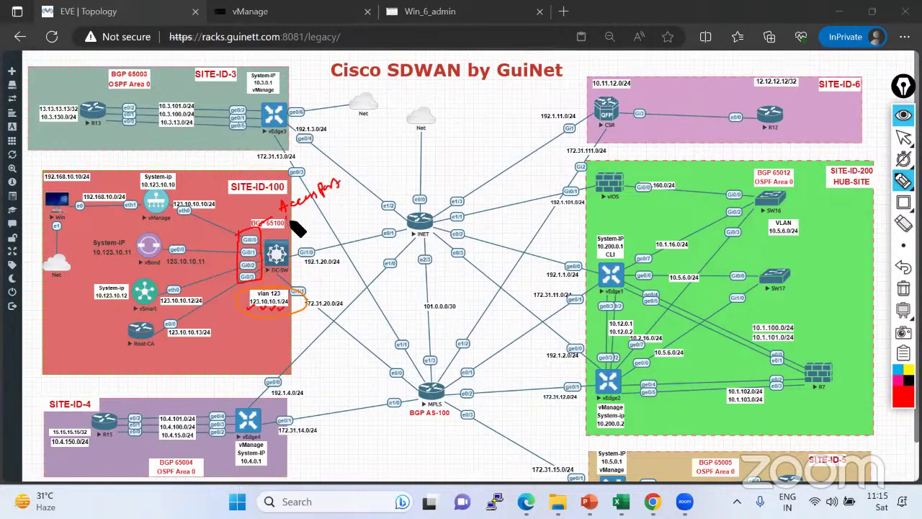
drag(291, 212, 298, 218)
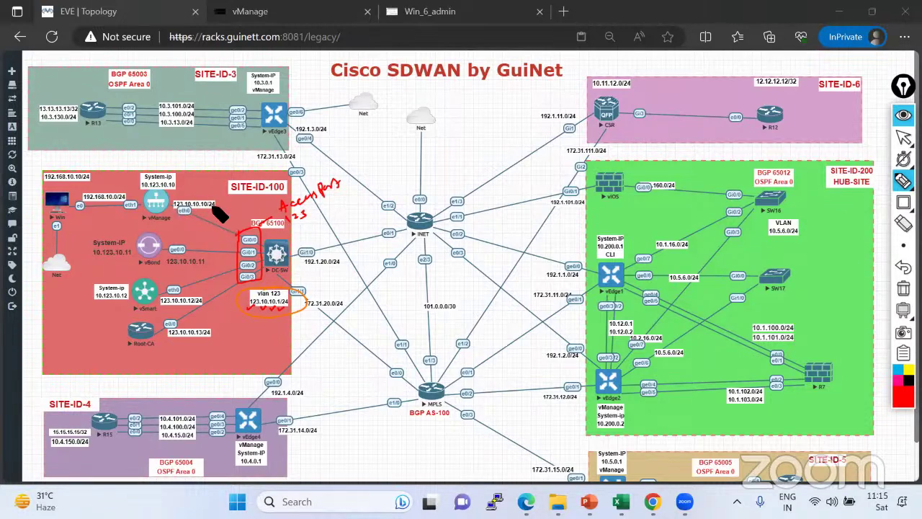
mouse_move(173, 209)
mouse_down()
mouse_move(240, 234)
mouse_move(185, 258)
mouse_move(168, 251)
mouse_up()
drag(165, 295, 242, 265)
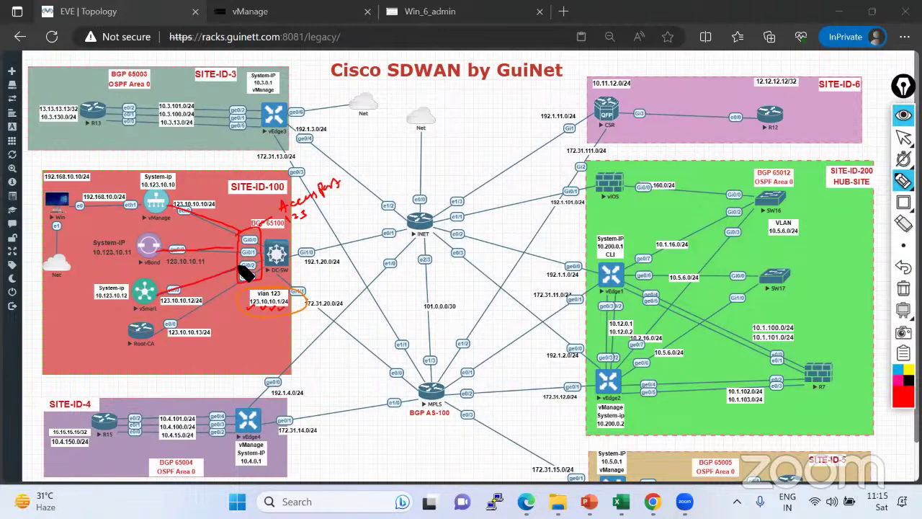
drag(170, 325, 247, 288)
drag(181, 208, 188, 209)
drag(173, 249, 185, 257)
drag(175, 292, 181, 323)
drag(295, 251, 386, 229)
drag(296, 287, 380, 356)
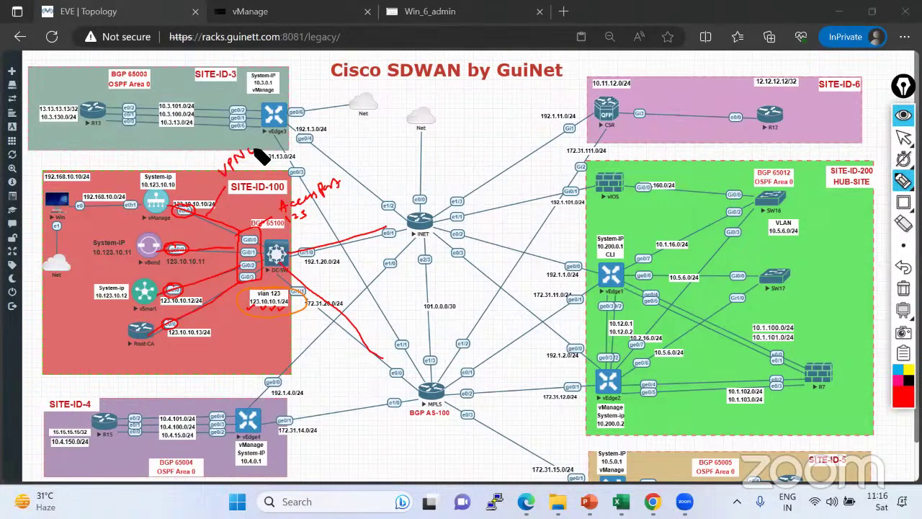
drag(260, 149, 317, 119)
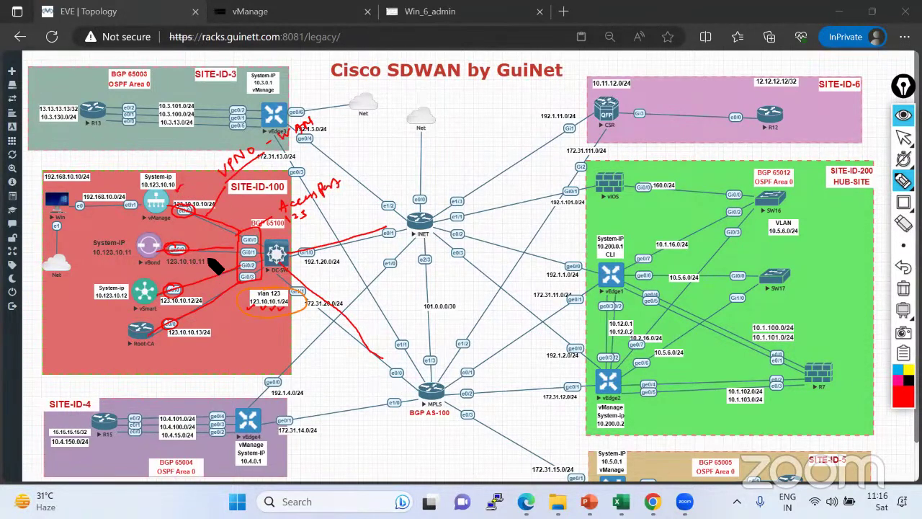
drag(195, 295, 206, 290)
mouse_move(197, 343)
mouse_down()
mouse_move(202, 350)
mouse_move(209, 335)
mouse_up()
mouse_move(220, 195)
mouse_down()
mouse_move(169, 223)
mouse_move(170, 337)
mouse_move(247, 325)
mouse_move(272, 265)
mouse_up()
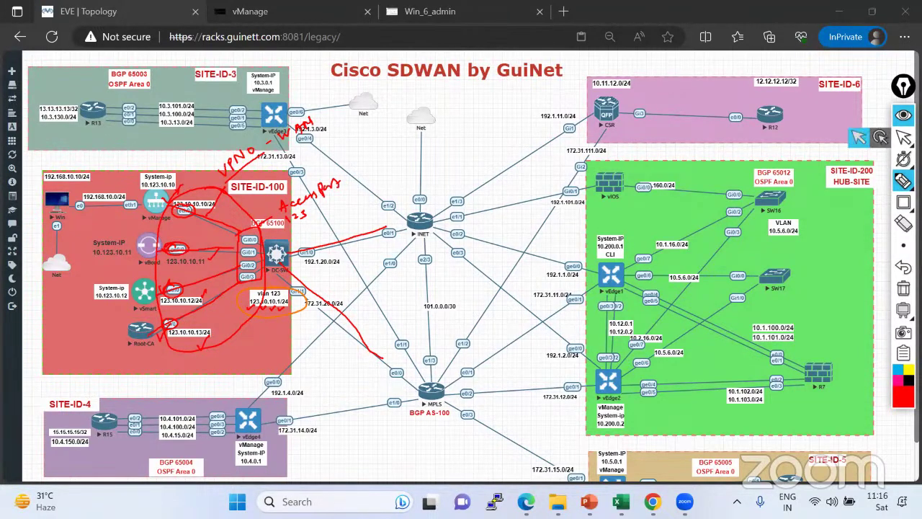
click(904, 137)
mouse_move(903, 245)
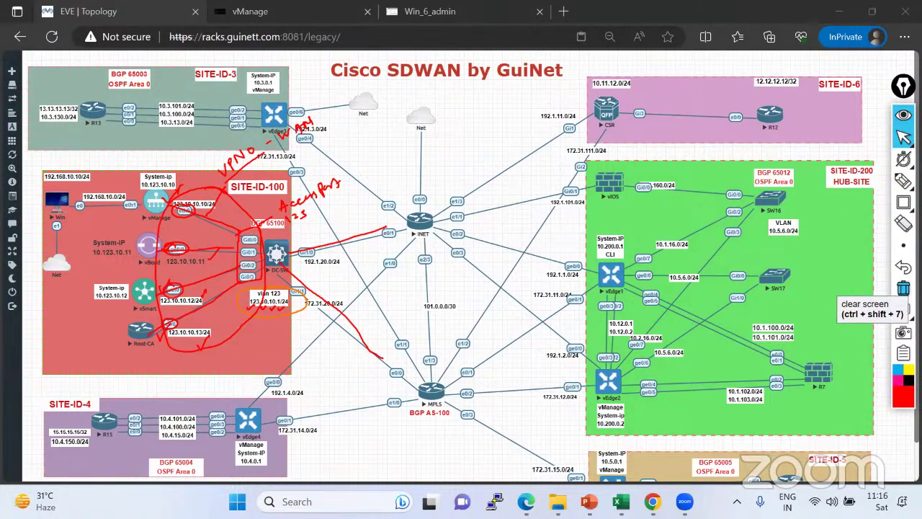
click(903, 288)
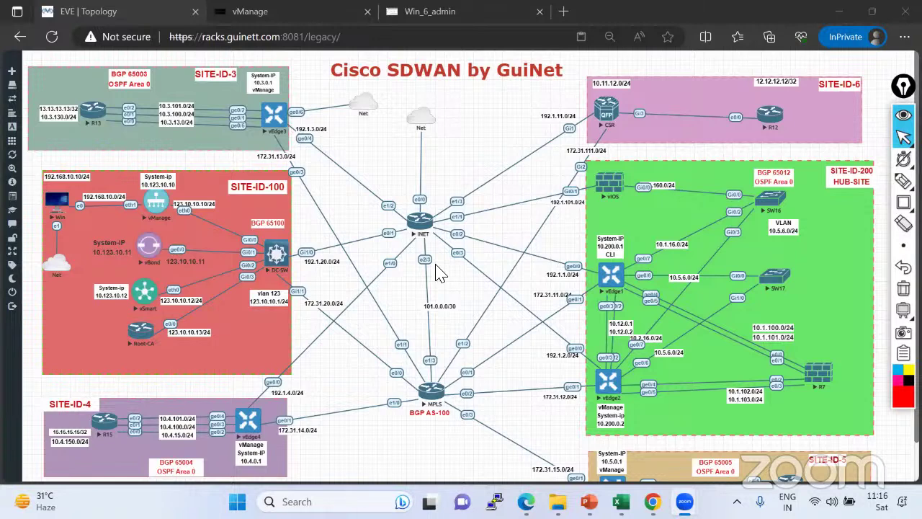
click(268, 294)
drag(268, 294, 265, 292)
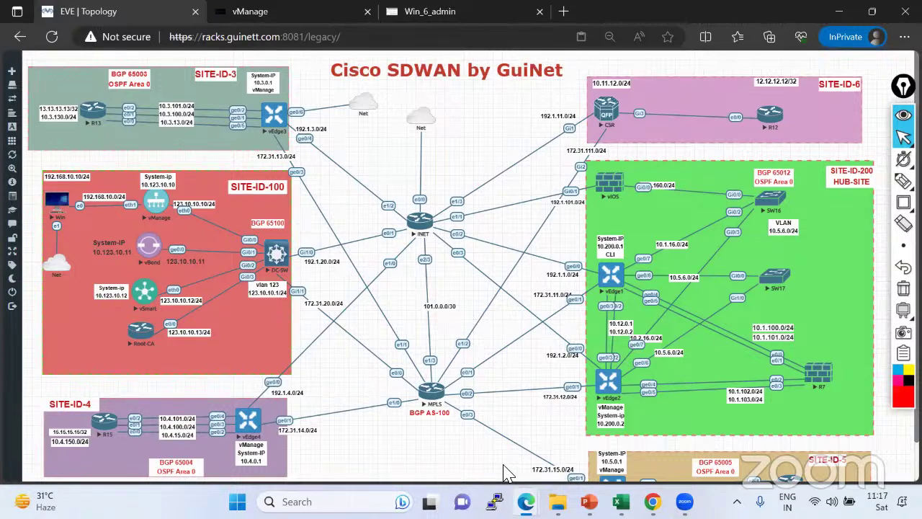
Open the DC-SW console, move it right, and enter privileged mode with 'en'.
click(276, 277)
drag(267, 66, 759, 82)
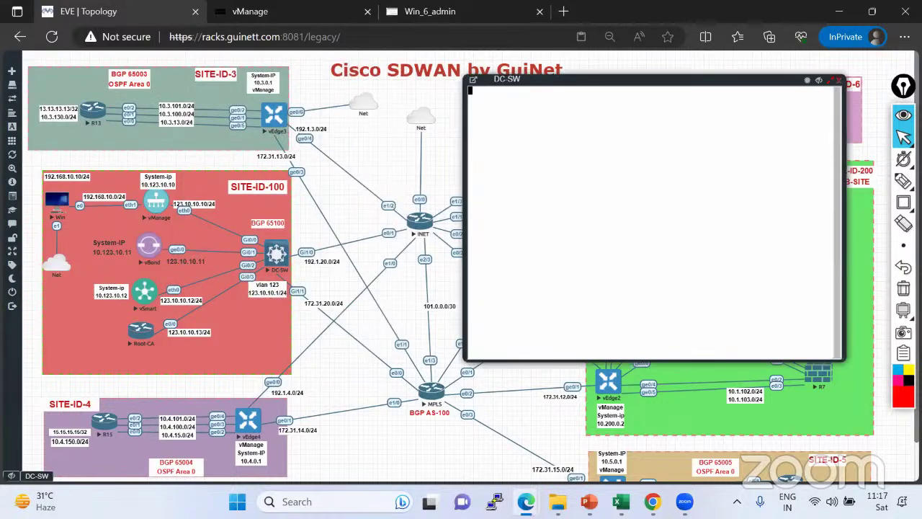
key(Return)
key(Return)
key(Return)
key(Return)
key(Return)
key(Return)
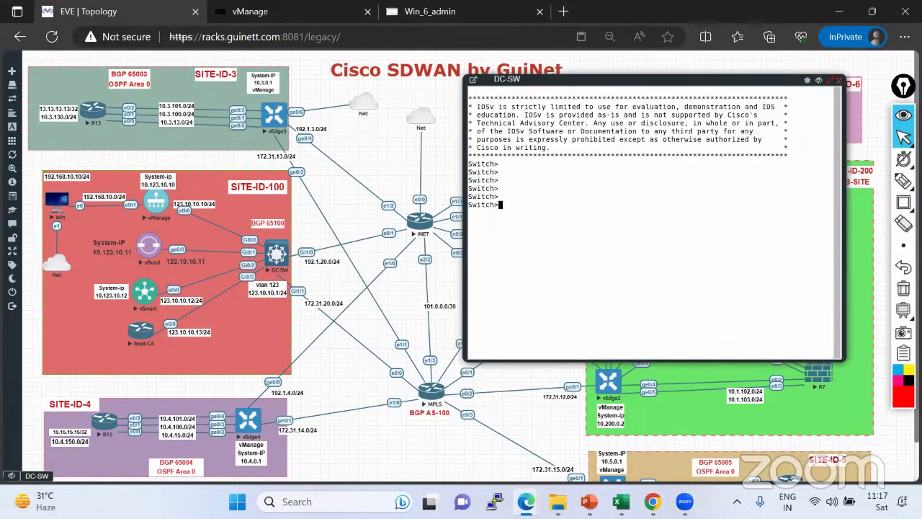
key(Return)
key(Return)
key(Return)
text(en)
key(Return)
key(Return)
key(Return)
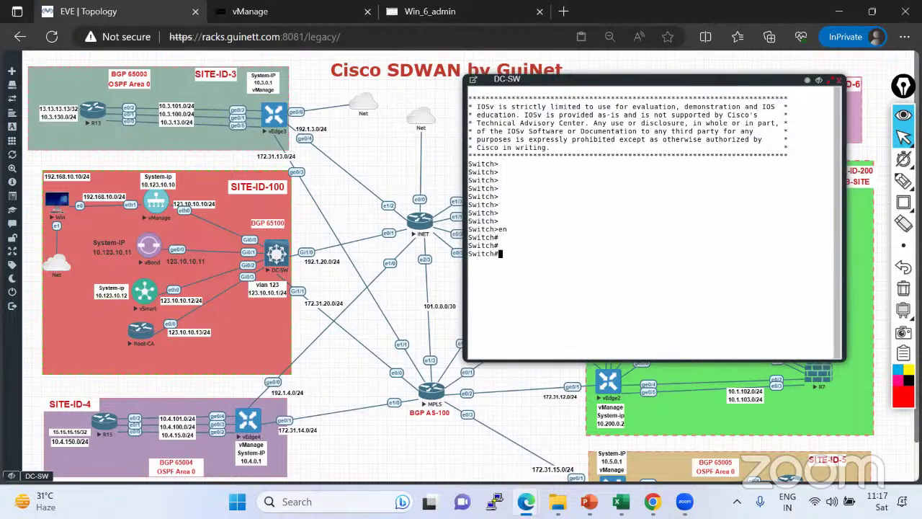
key(Return)
Run 'show vlan brief' and select default VLAN 1 with all its ports.
text(sh valn)
key(BackSpace)
key(BackSpace)
key(BackSpace)
key(BackSpace)
text(lan bri)
key(Tab)
key(Return)
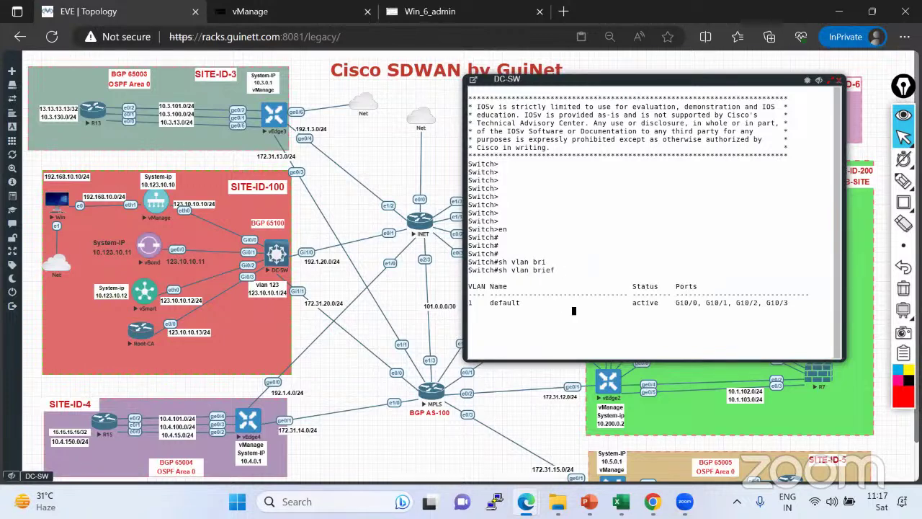
drag(506, 294, 468, 294)
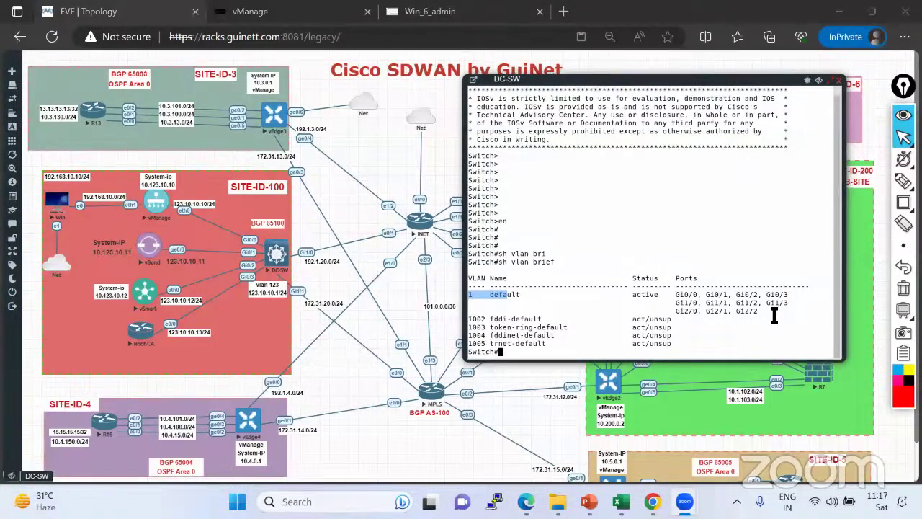
drag(775, 317, 580, 280)
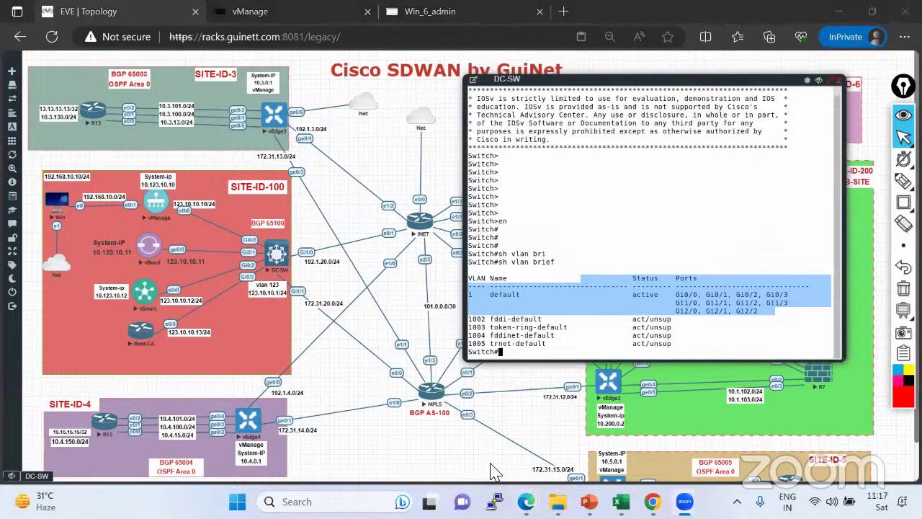
Switch the annotation tool back to pointing mode.
click(904, 158)
click(904, 137)
click(903, 137)
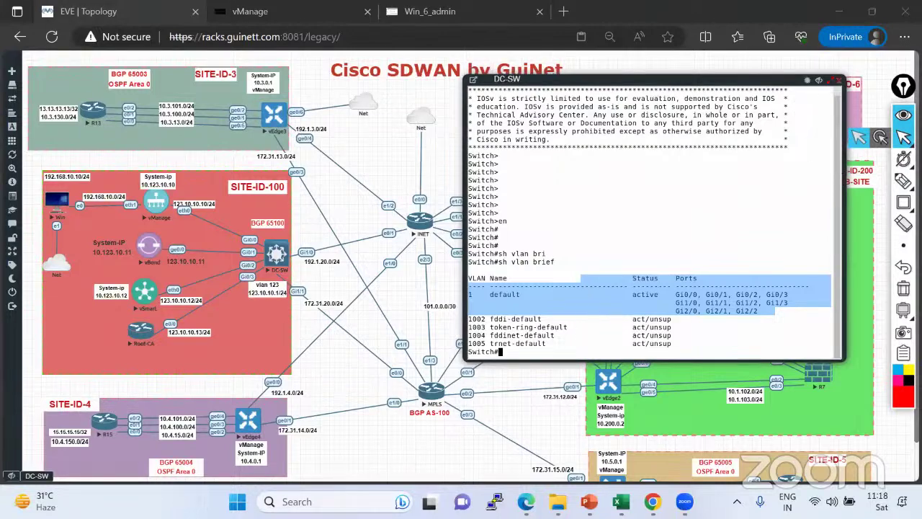
Write red notes IPSEC, DMVPN, GRE over IPSEC and ! on separate lines beside the DC-SW console.
drag(550, 81, 527, 84)
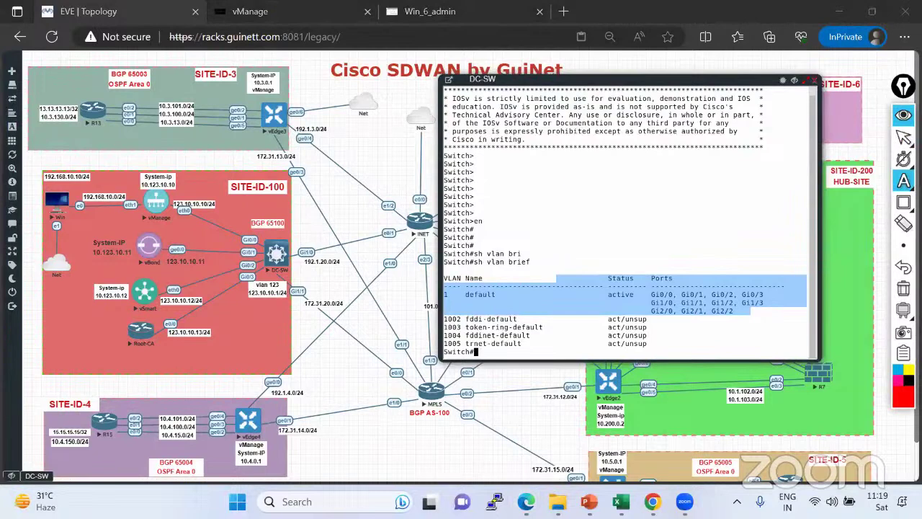
text(IPSEC)
key(Return)
text(DMVP)
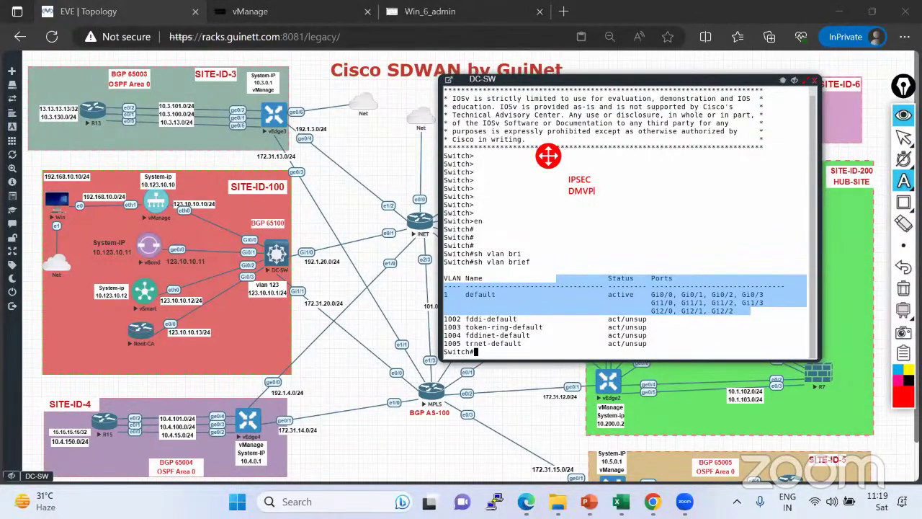
text(N)
key(Return)
text(GRE o)
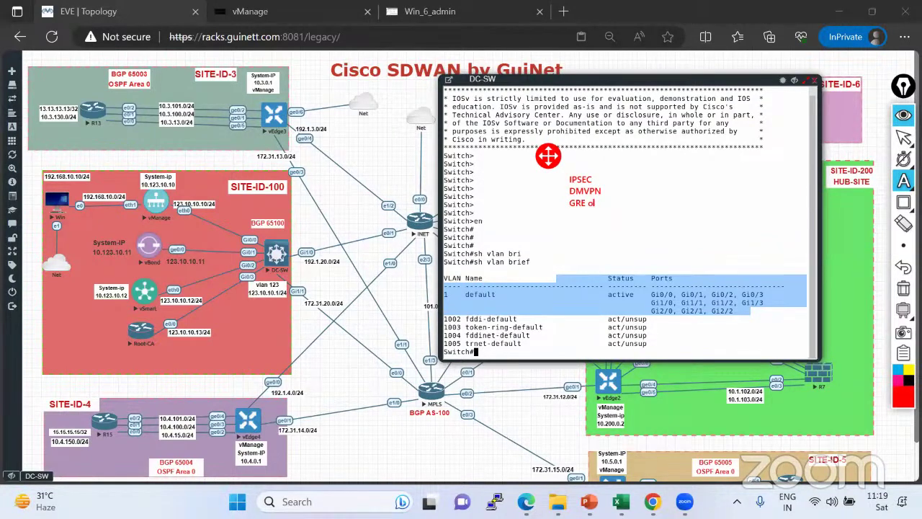
text(ver IPSEC)
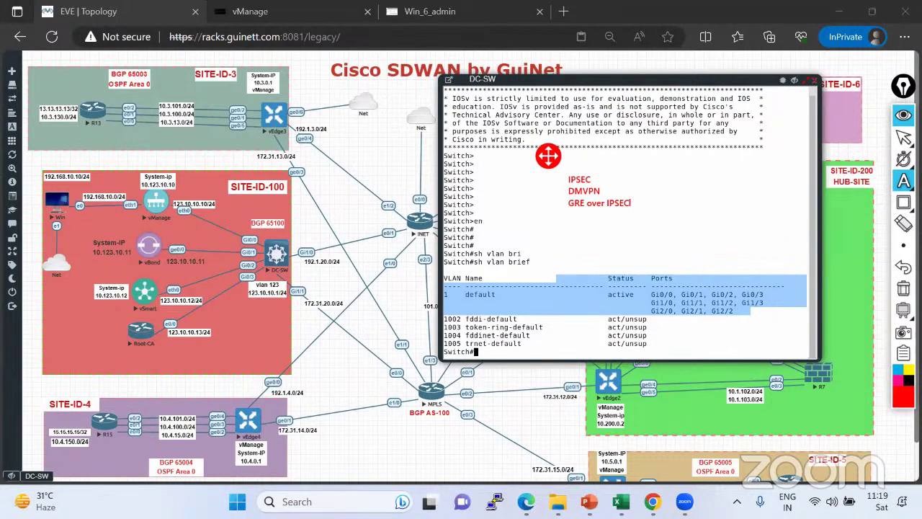
key(Return)
text(!)
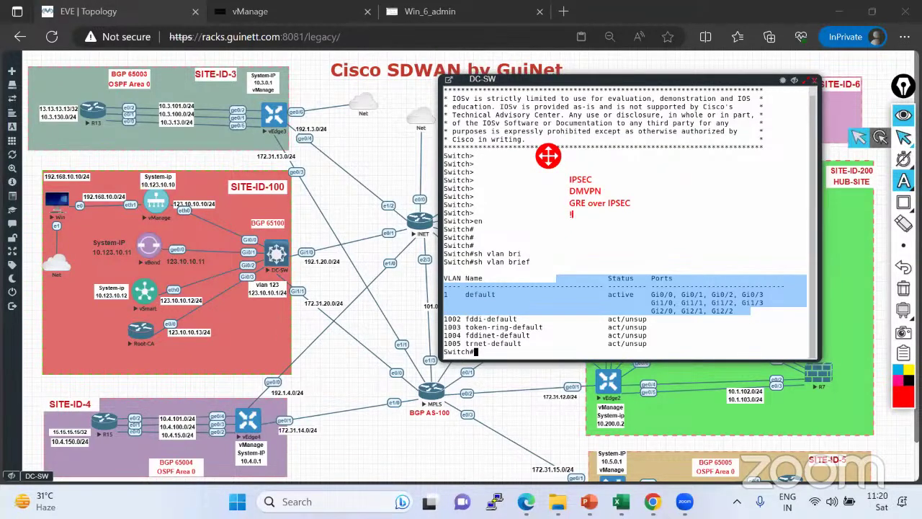
click(903, 180)
click(839, 183)
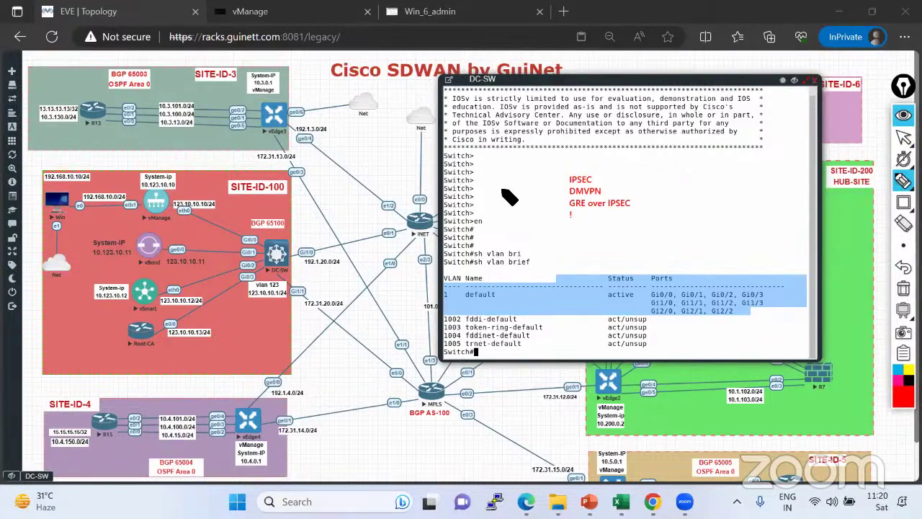
Sketch the vEdge3-to-vEdge4 path and circle a link label, erase it, then write ZTP over the console.
mouse_move(283, 125)
mouse_down()
mouse_move(318, 217)
mouse_move(281, 364)
mouse_move(256, 411)
mouse_move(301, 330)
mouse_move(318, 232)
mouse_move(301, 153)
mouse_move(279, 121)
mouse_up()
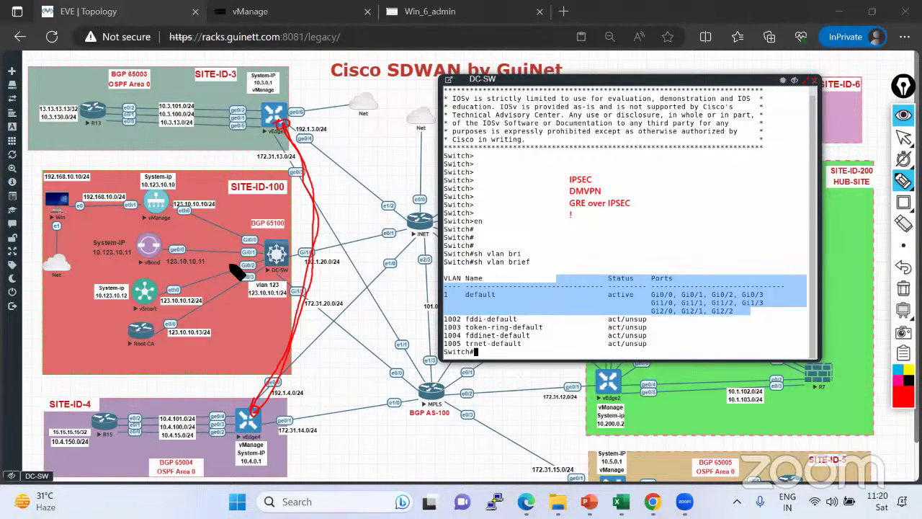
mouse_move(156, 299)
mouse_down()
mouse_move(277, 124)
mouse_move(270, 127)
mouse_up()
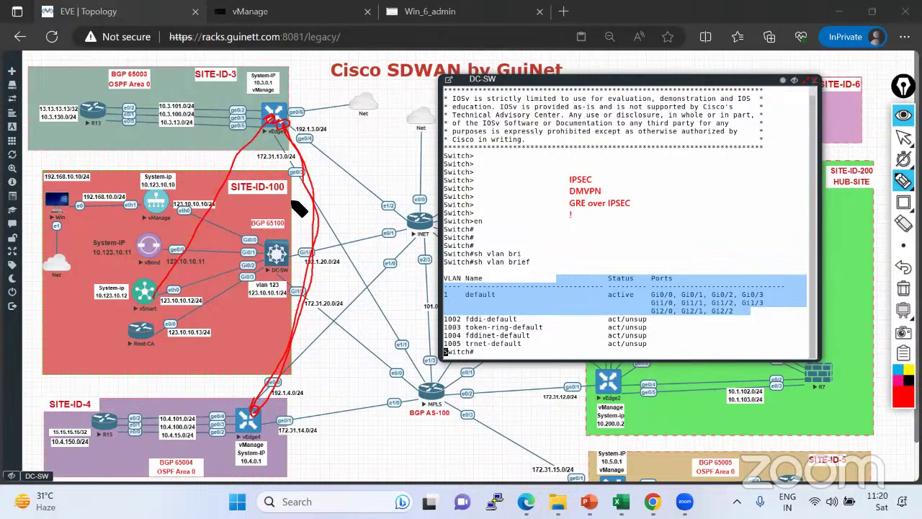
mouse_move(292, 142)
mouse_down()
mouse_move(310, 135)
mouse_move(301, 147)
mouse_up()
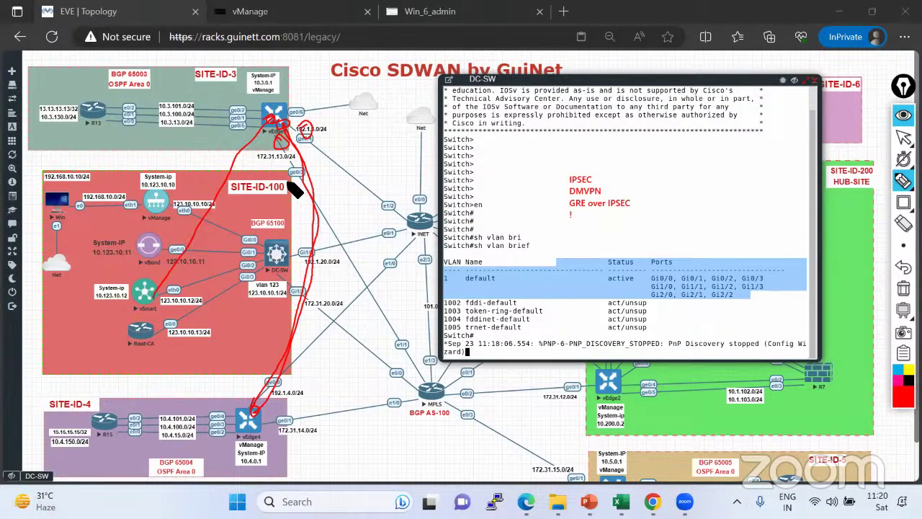
click(903, 288)
mouse_move(535, 172)
mouse_down()
mouse_move(541, 181)
mouse_move(576, 173)
mouse_move(573, 180)
mouse_move(569, 171)
mouse_up()
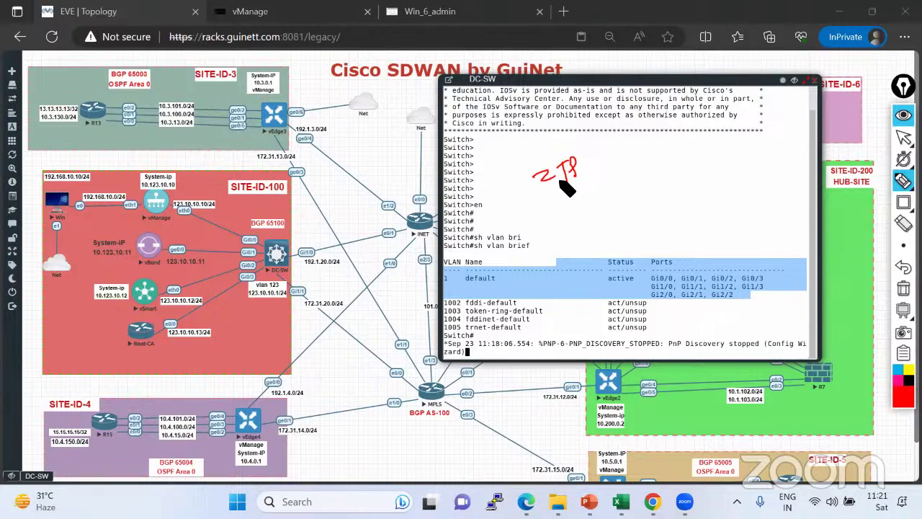
Switch the annotation toolbar back to the arrow select tool.
click(903, 160)
click(903, 137)
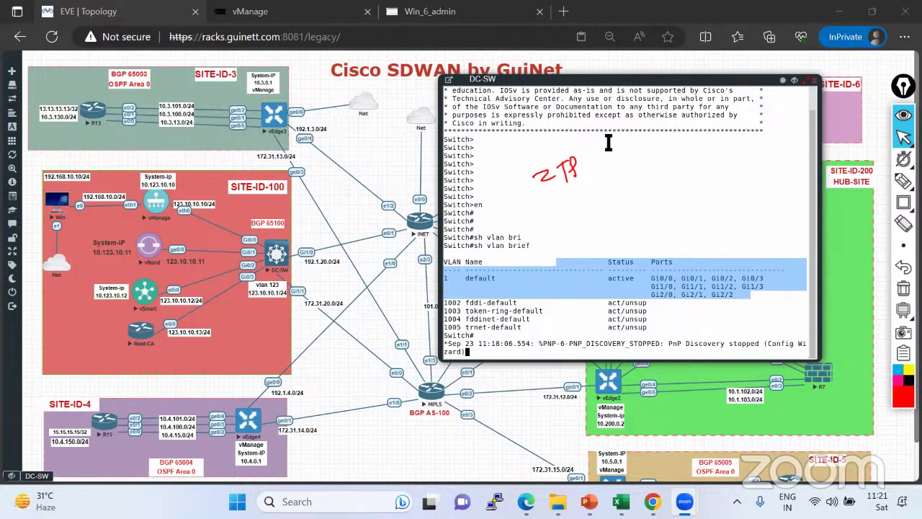
click(469, 100)
drag(470, 100, 448, 85)
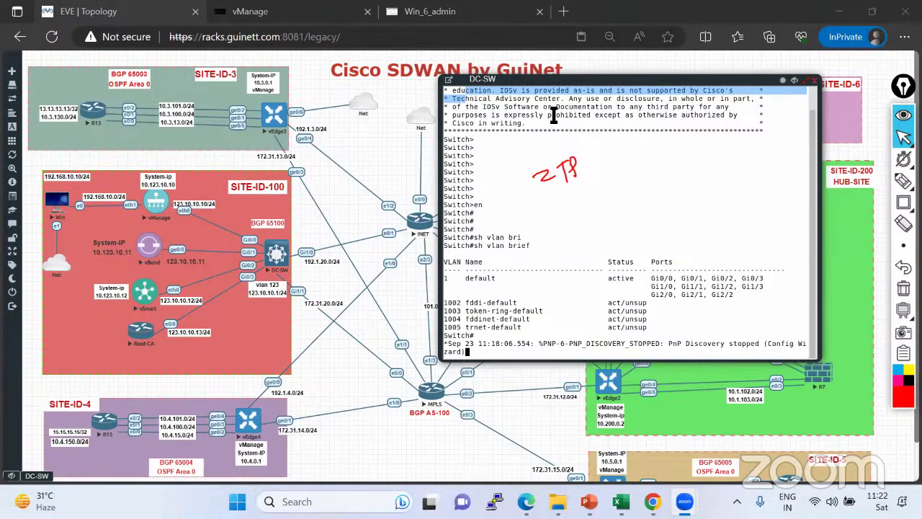
Enter configuration mode and set the switch hostname to DC-SW.
key(Return)
key(Return)
key(Return)
key(Return)
key(Return)
key(Return)
key(Return)
key(Return)
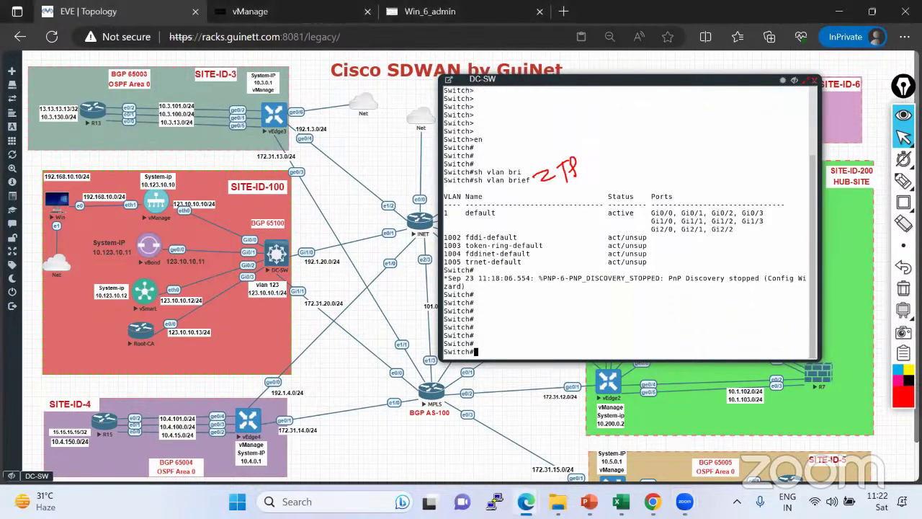
text(conf t)
key(Return)
text(host)
key(Tab)
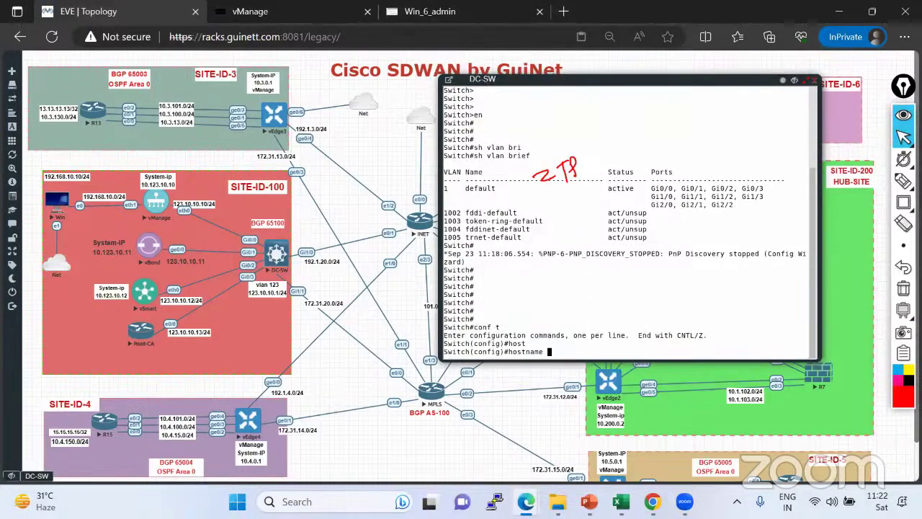
text(DC-SW)
key(Return)
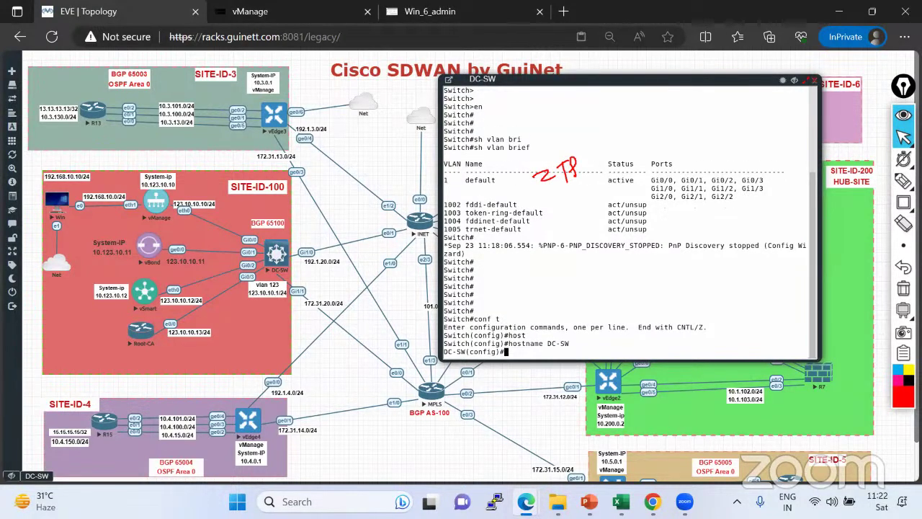
key(Return)
key(Return)
key(Return)
key(Return)
key(Return)
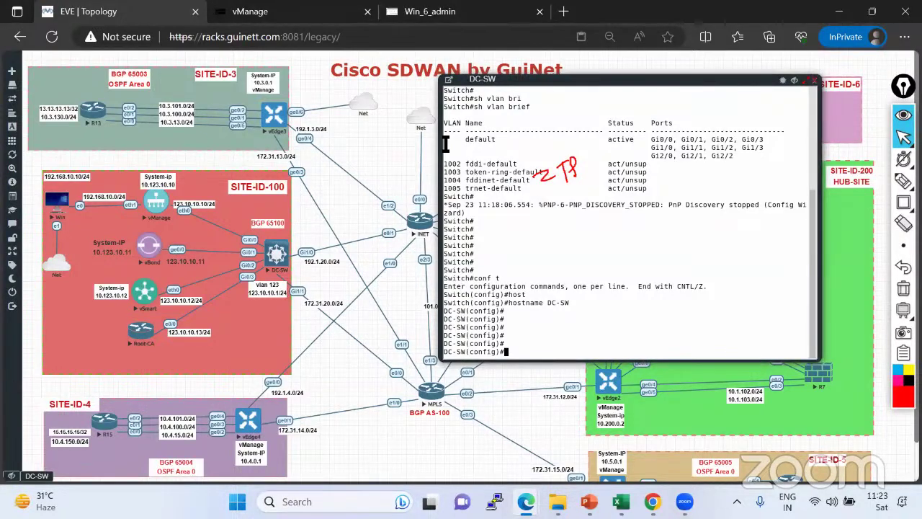
Clear the ZTP annotation from the DC-SW console.
drag(445, 139, 550, 149)
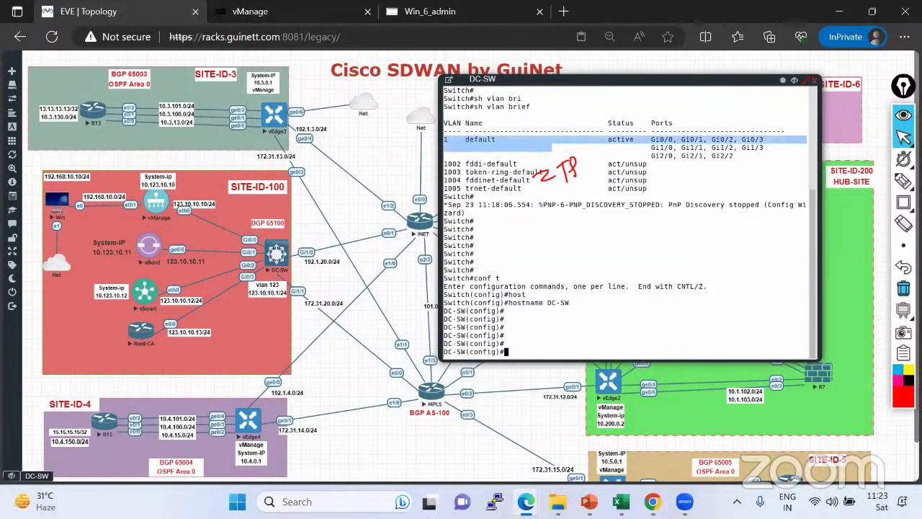
click(906, 288)
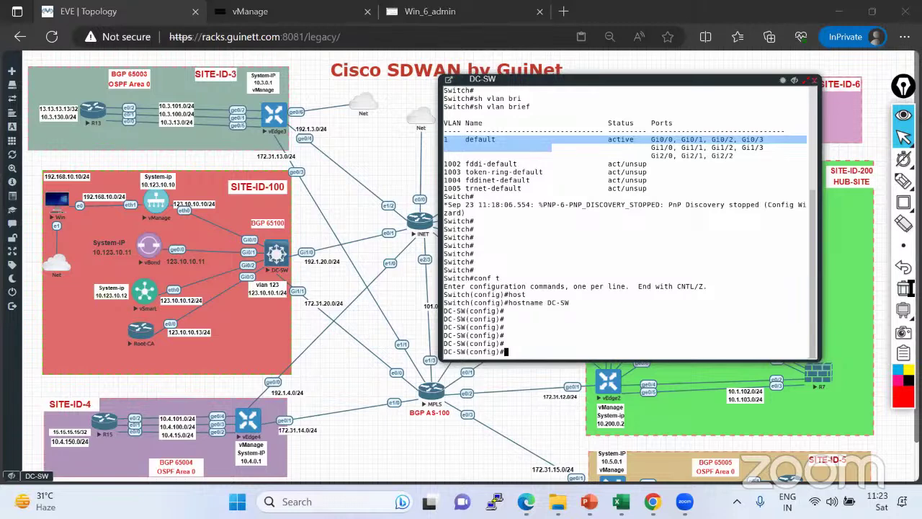
click(644, 291)
Create VLAN 123 named Controller-VLAN and exit configuration mode.
text(vlan 123)
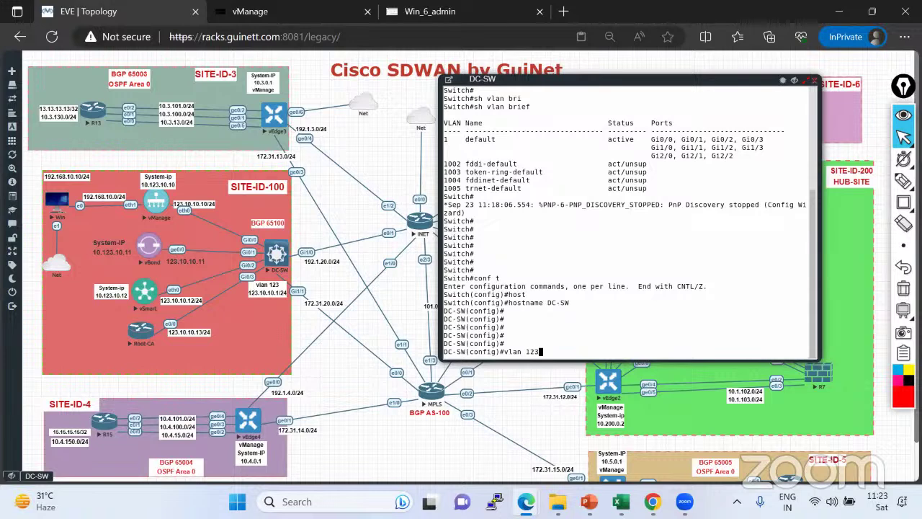
key(Return)
text(name)
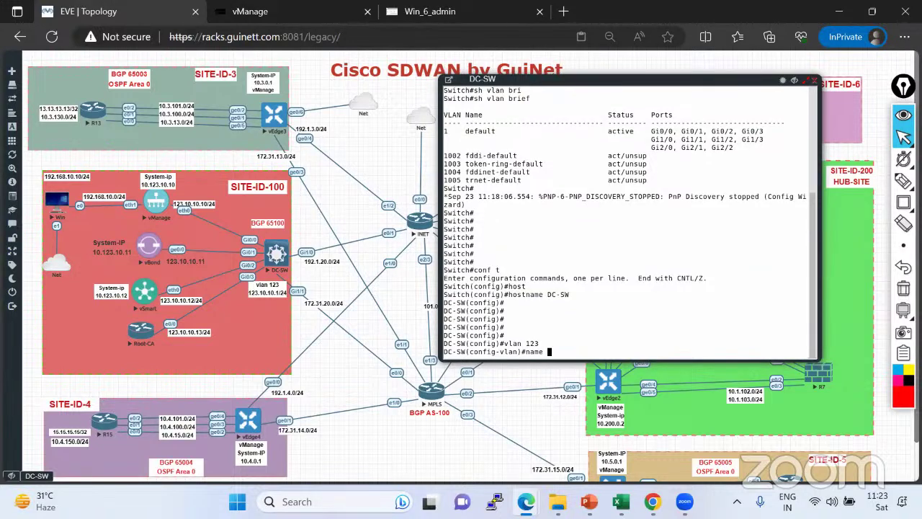
text(Controller-VLAN)
key(Return)
text(exit)
key(Return)
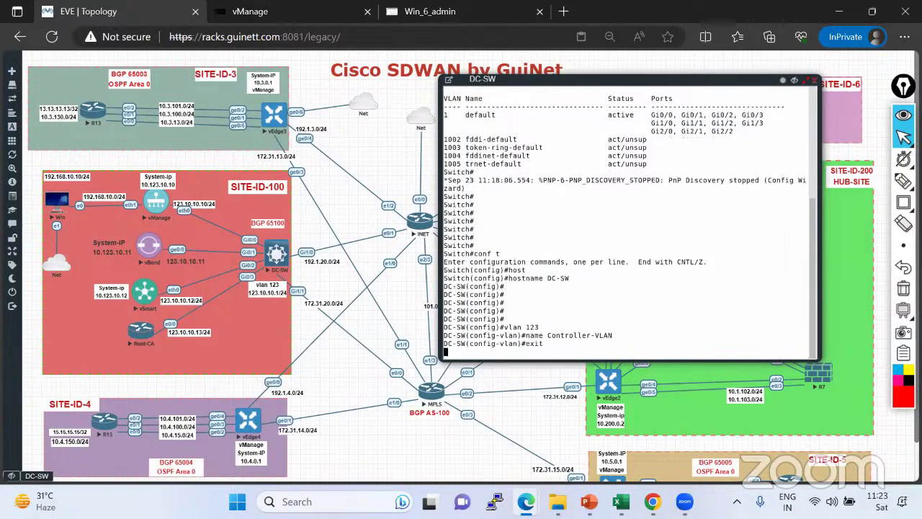
key(ctrl+z)
key(Return)
key(Return)
Run sh vlan brief and confirm VLAN 123 Controller-VLAN is listed as active.
text(sh vlan brief)
key(Return)
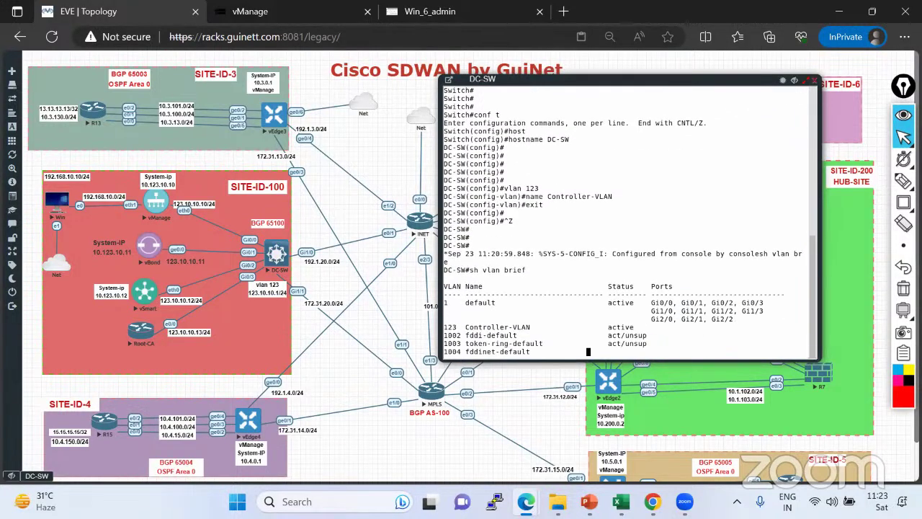
drag(446, 314, 640, 314)
drag(737, 301, 486, 287)
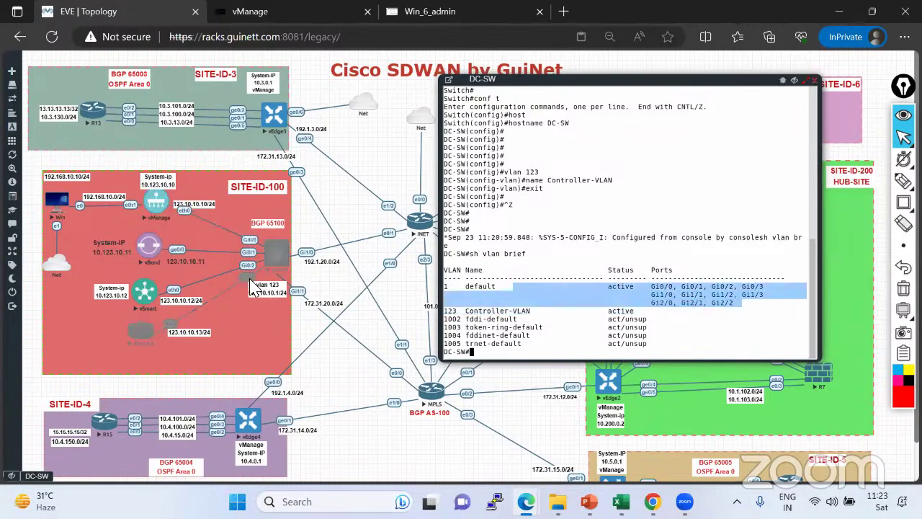
click(506, 284)
drag(445, 286, 734, 306)
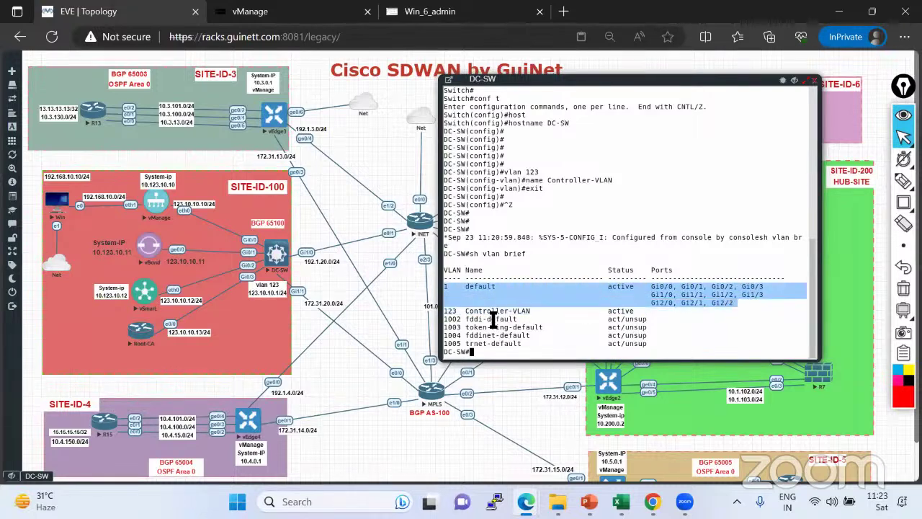
drag(447, 311, 569, 312)
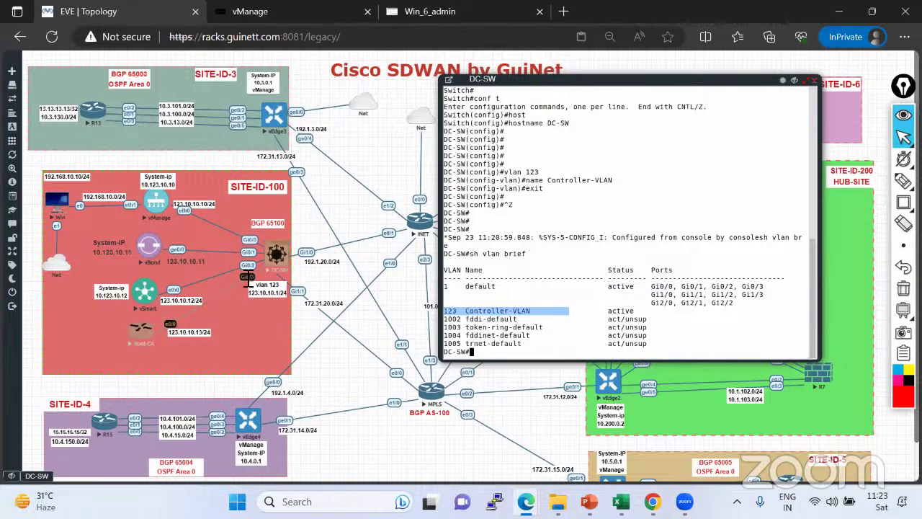
text(conf)
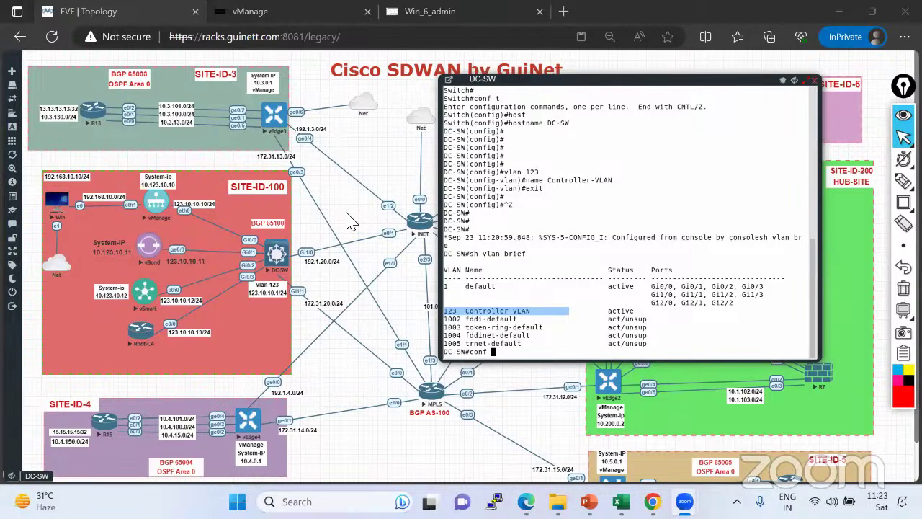
Enter configuration mode and select the interface range Gi0/0 through Gi0/3.
click(548, 291)
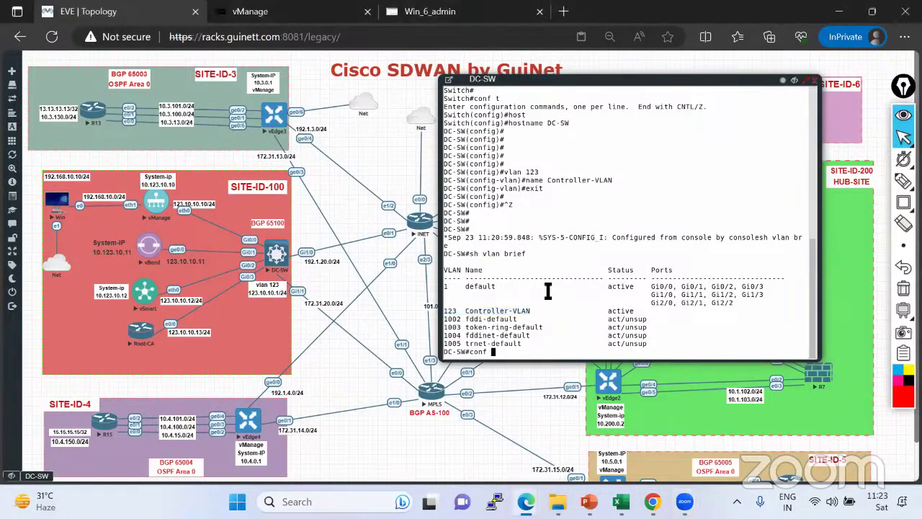
text(t)
key(Return)
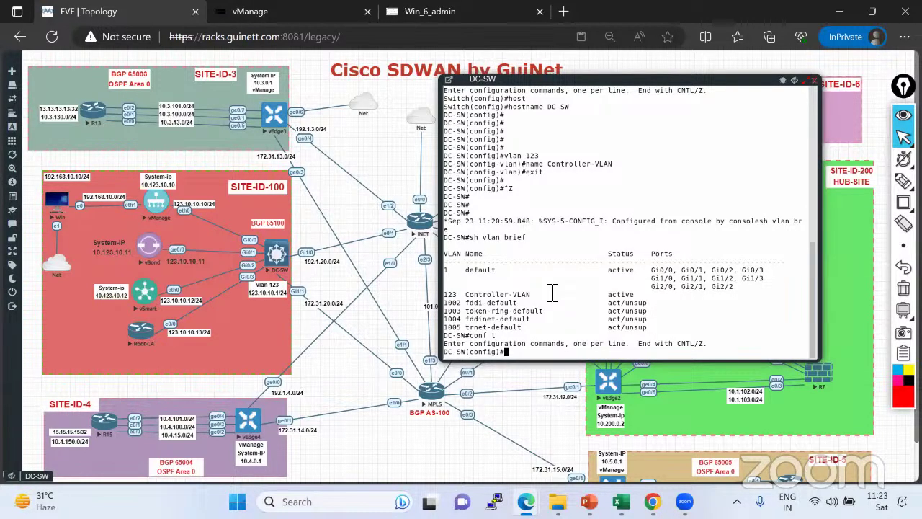
click(533, 344)
text(inter)
key(BackSpace)
key(BackSpace)
key(Tab)
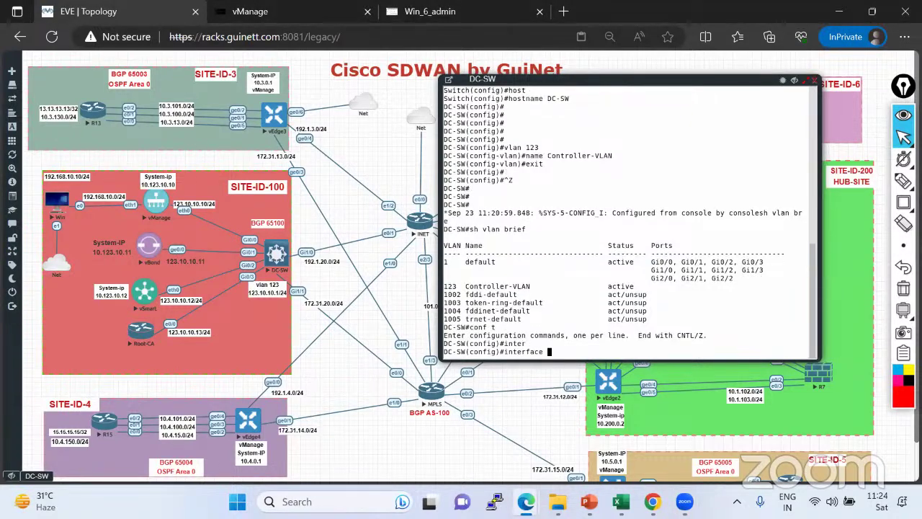
text(rang)
key(Tab)
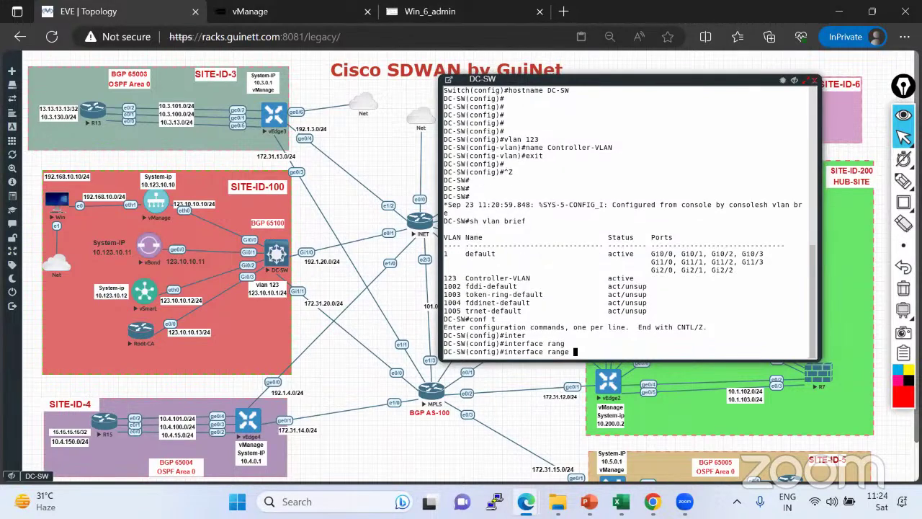
text(Gi0/0-3)
key(Return)
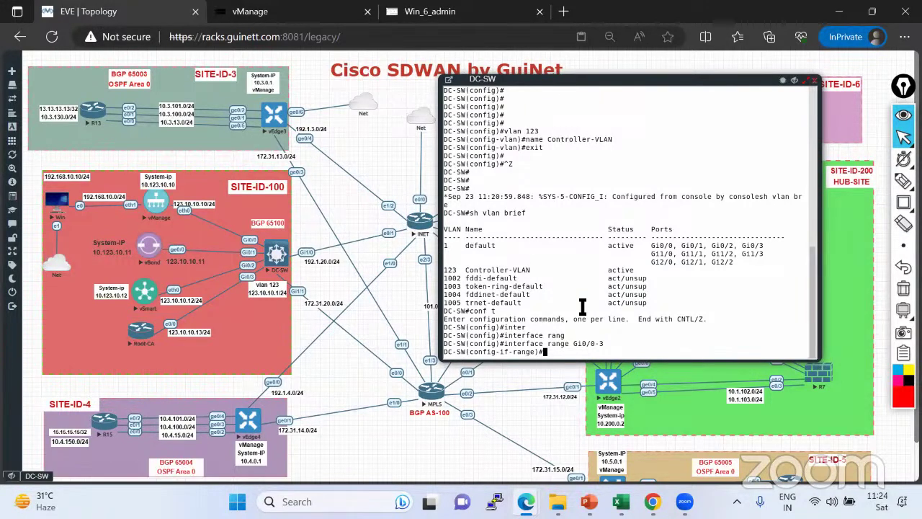
Set the Gi0/0–Gi0/3 ports to switchport mode access.
text(swi)
key(Tab)
text(mode)
key(Tab)
text(acc)
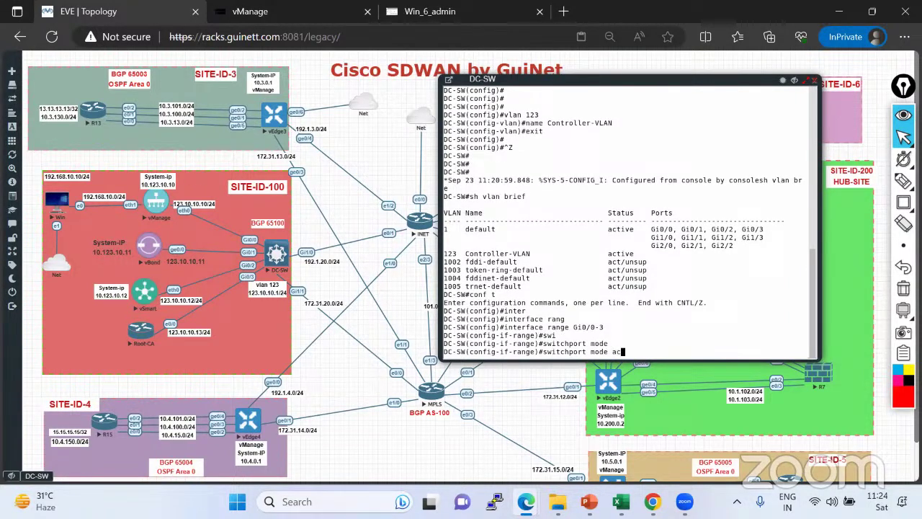
key(Tab)
key(Return)
Assign the Gi0/0–Gi0/3 ports to access VLAN 123.
text(sw)
key(Tab)
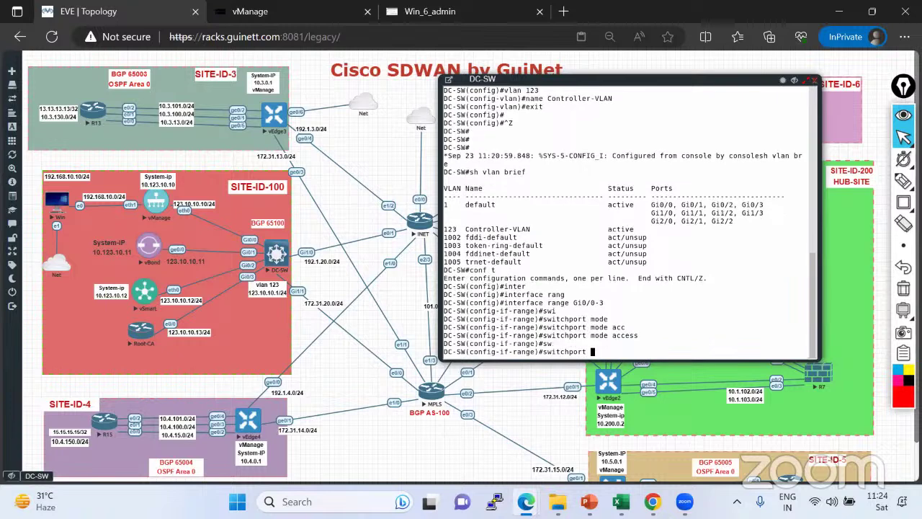
text(acc)
key(Tab)
text(vl)
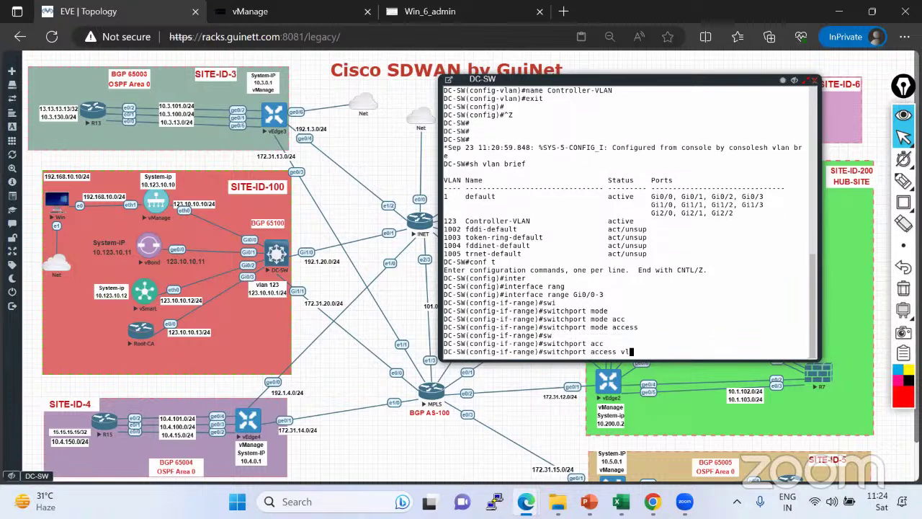
key(Tab)
text(123)
key(Return)
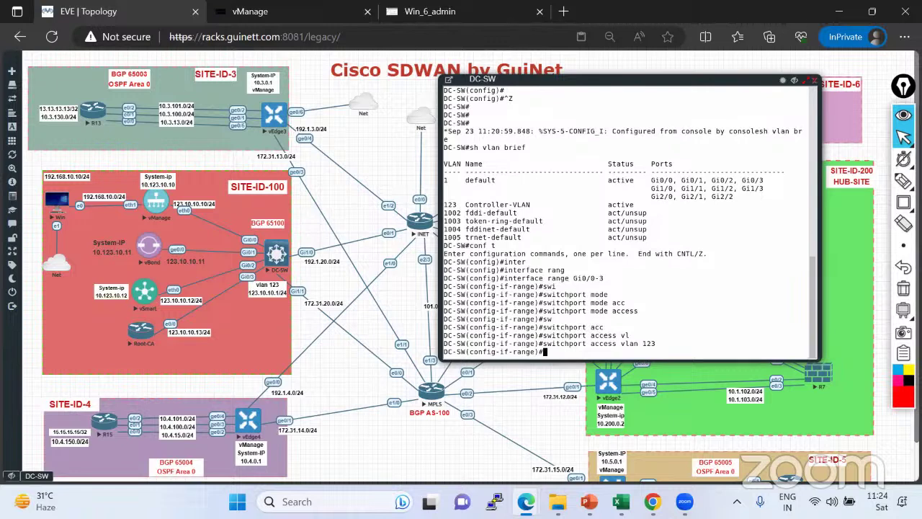
Enable the port range with no shutdown and leave configuration mode.
text(no sh)
key(Tab)
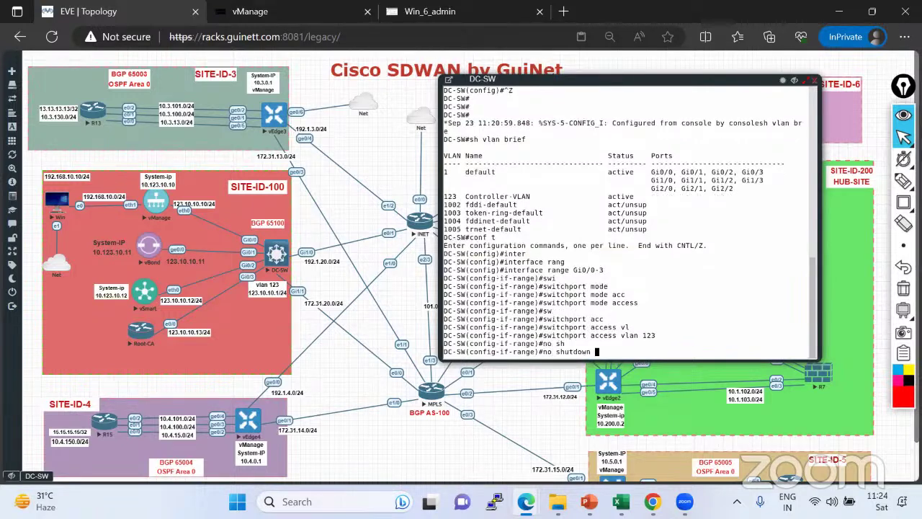
key(Return)
key(Return)
key(Return)
key(ctrl+z)
key(Return)
key(Return)
key(Return)
text(sh run)
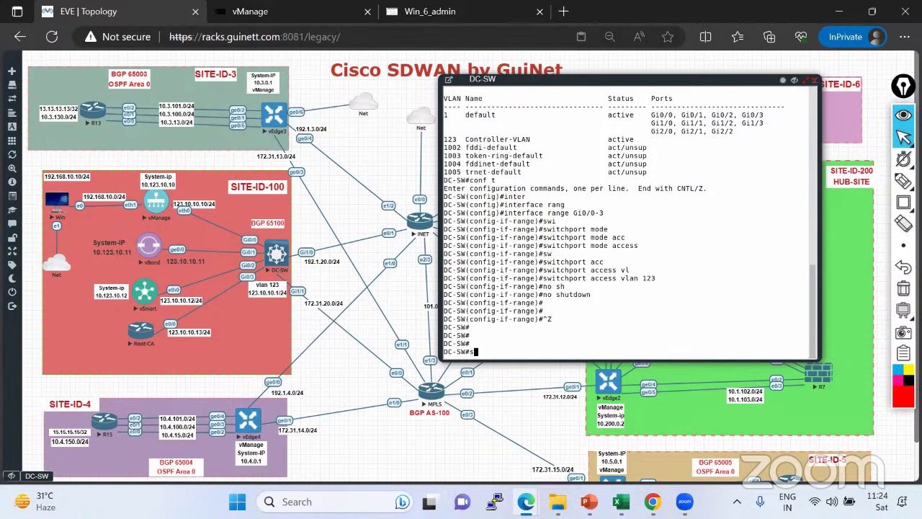
Run sh vlan brief and check that VLAN 123 now lists Gi0/0–Gi0/3.
key(BackSpace)
key(BackSpace)
key(BackSpace)
key(BackSpace)
key(BackSpace)
key(BackSpace)
key(Return)
key(Return)
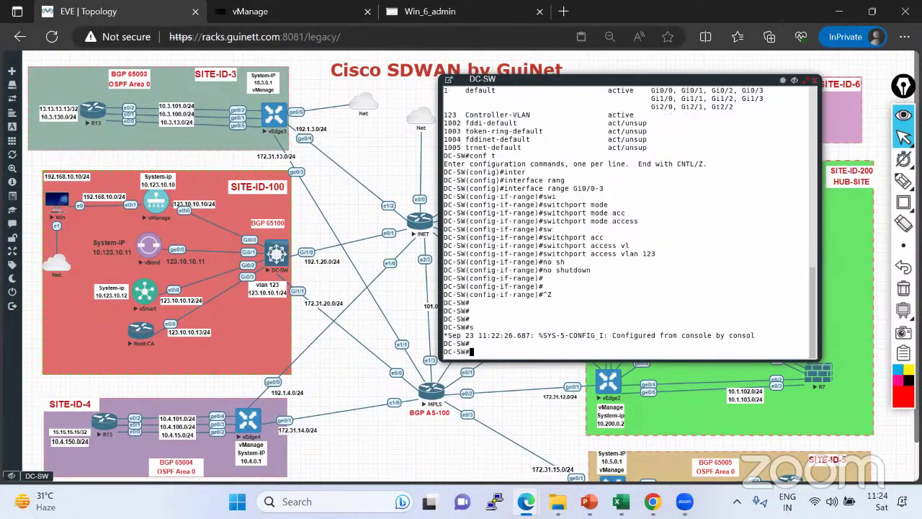
key(Return)
text(sh vla)
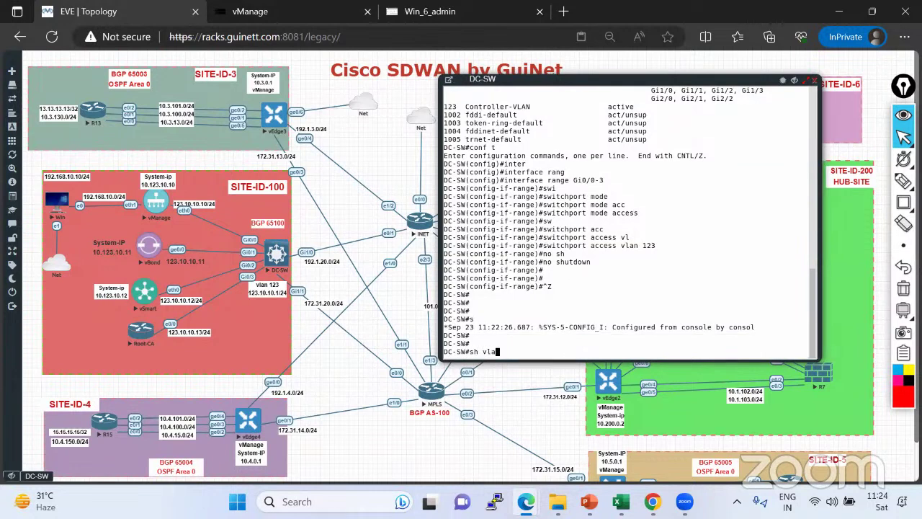
text(n bri)
key(Tab)
key(Return)
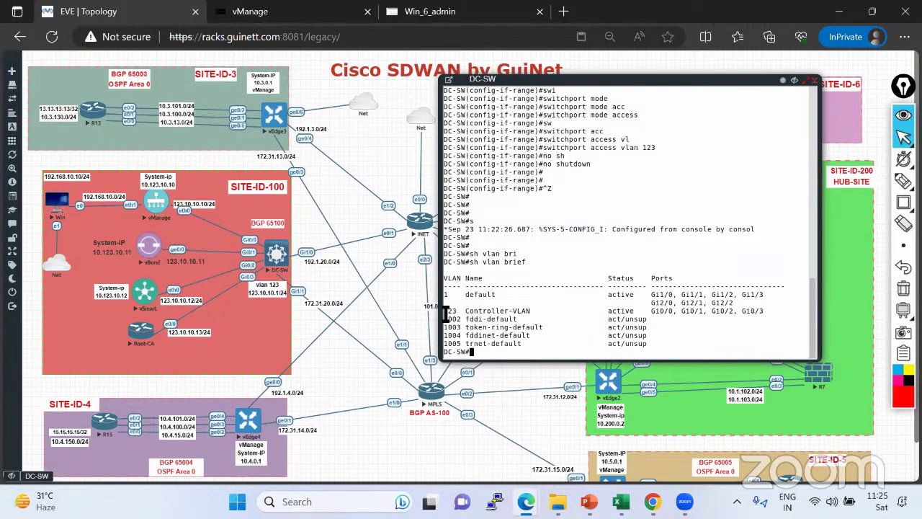
drag(446, 312, 775, 313)
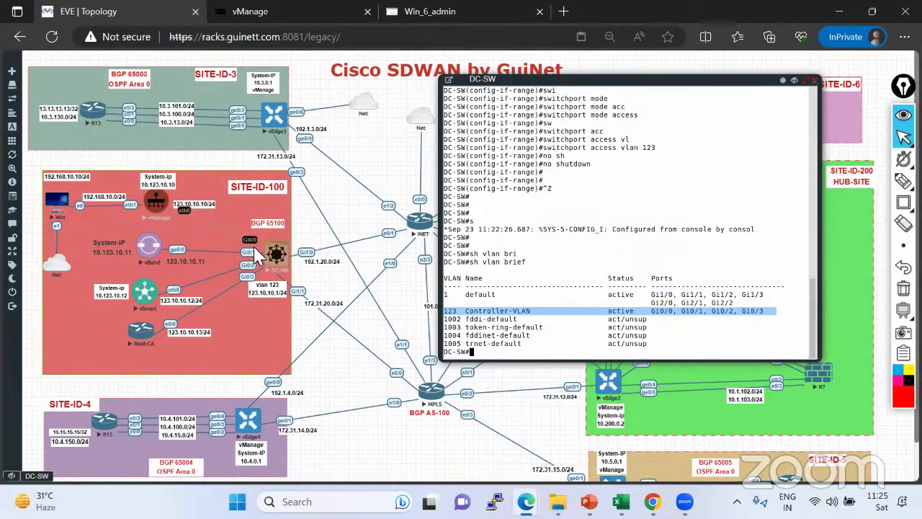
click(595, 330)
Review the Gi0/0–Gi0/3 access vlan 123 lines in show run, then save with wr.
text(sh run int)
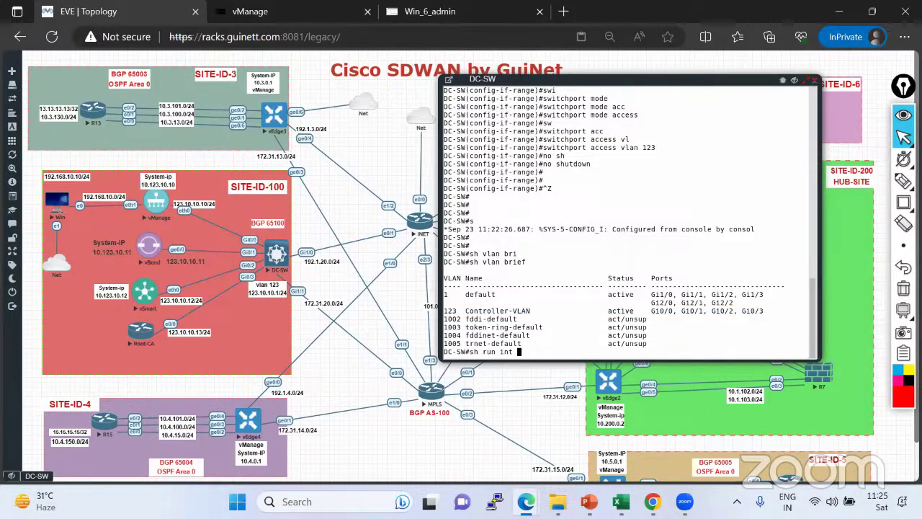
text(n)
key(Return)
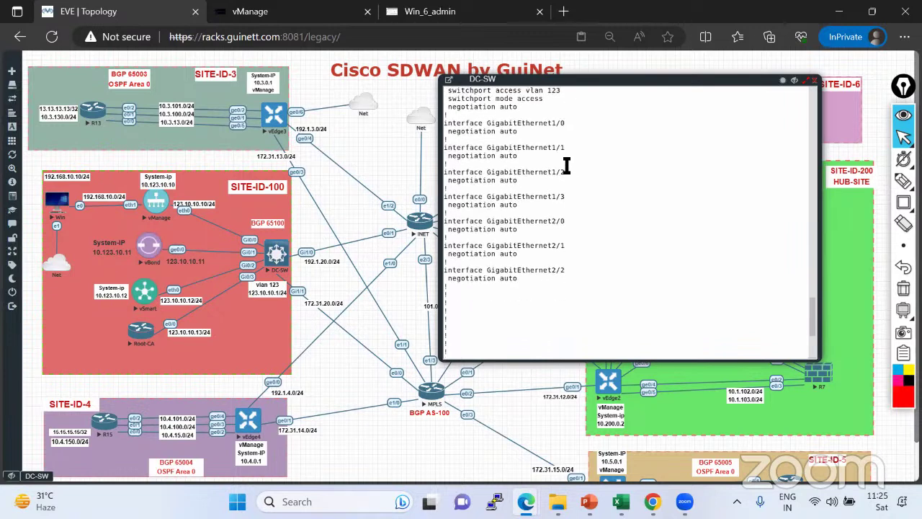
scroll(566, 166, up, 10)
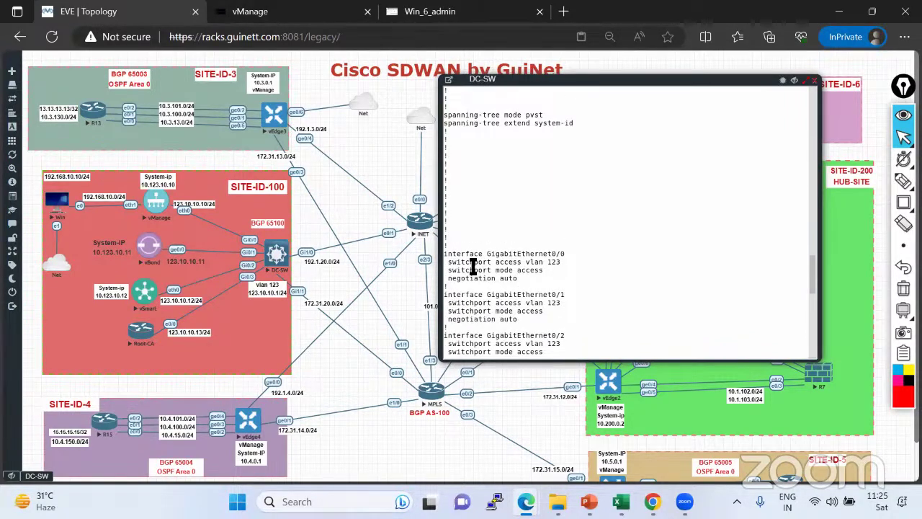
mouse_move(445, 254)
mouse_down()
mouse_move(550, 262)
mouse_move(573, 274)
mouse_move(447, 241)
mouse_up()
scroll(573, 274, down, 2)
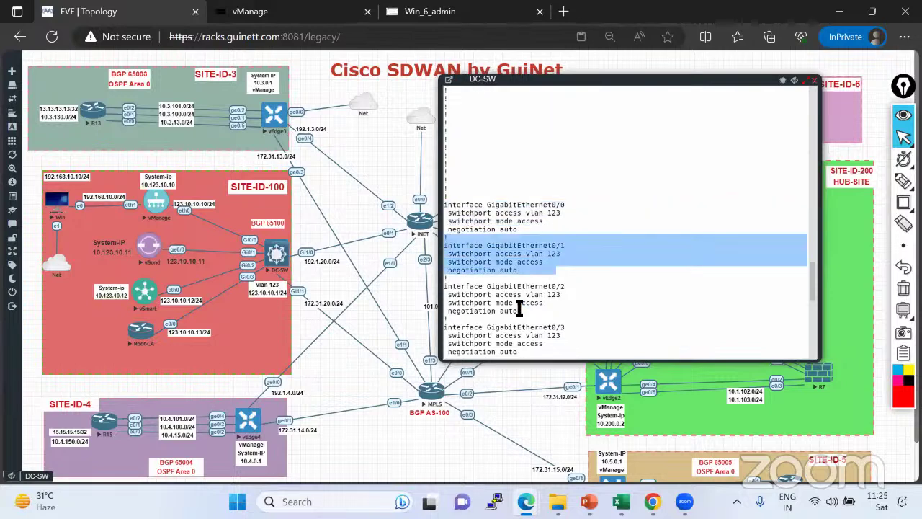
drag(543, 304, 445, 286)
drag(553, 353, 491, 330)
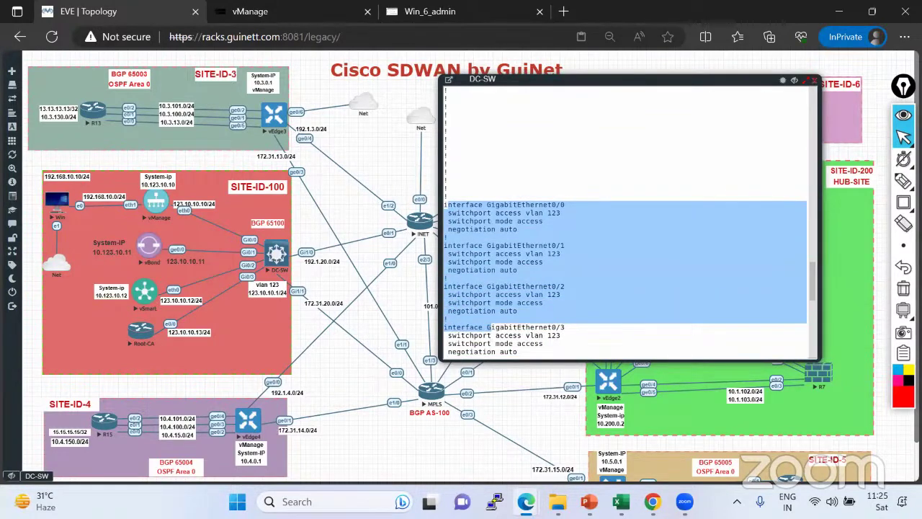
scroll(491, 330, down, 10)
text(r)
key(Return)
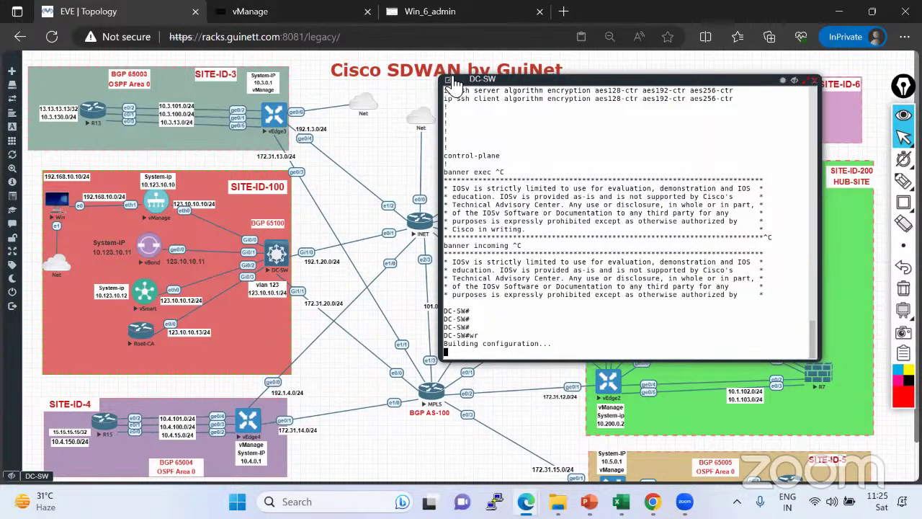
Pop the DC-SW console into its own tab using the Gray on black colour scheme.
click(453, 81)
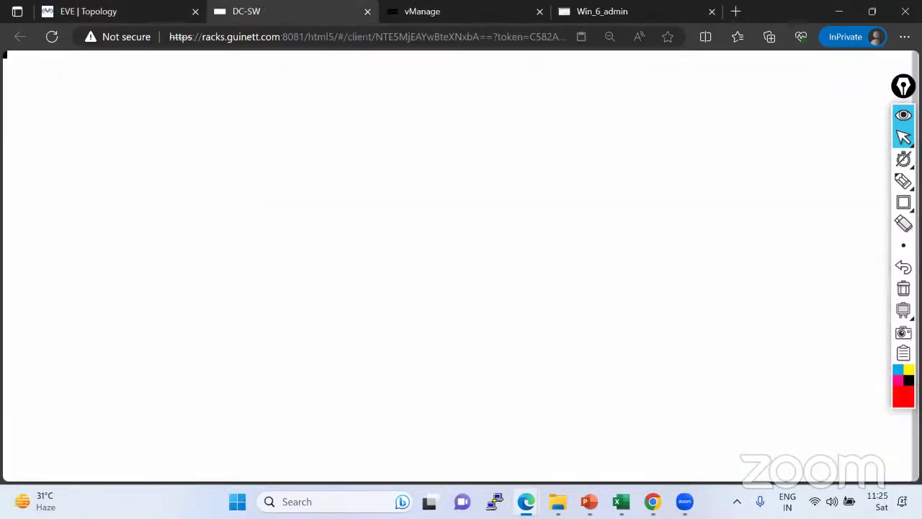
key(ctrl+alt+shift)
click(113, 260)
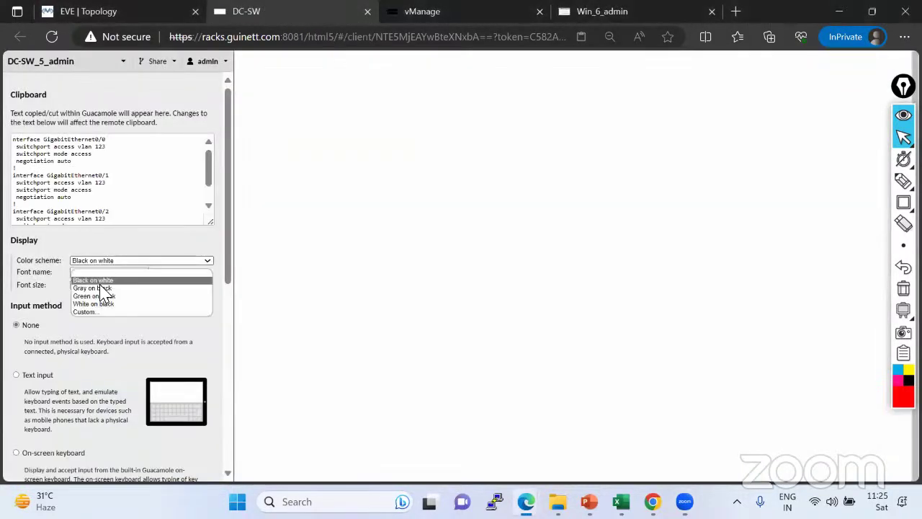
click(101, 296)
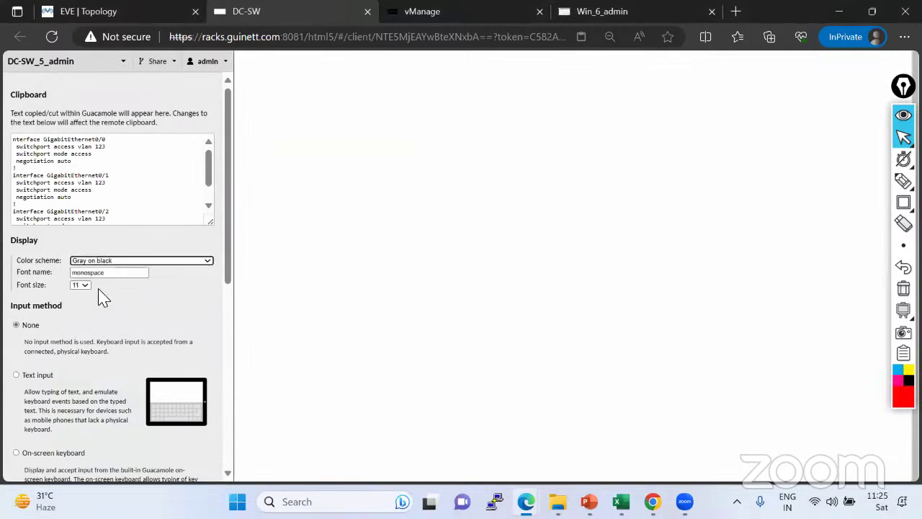
key(ctrl+alt+shift)
Run sh vlan brief and sh ip int brief on DC-SW, then return to the topology.
key(Return)
key(Return)
key(Return)
key(Return)
key(Return)
key(Return)
key(Return)
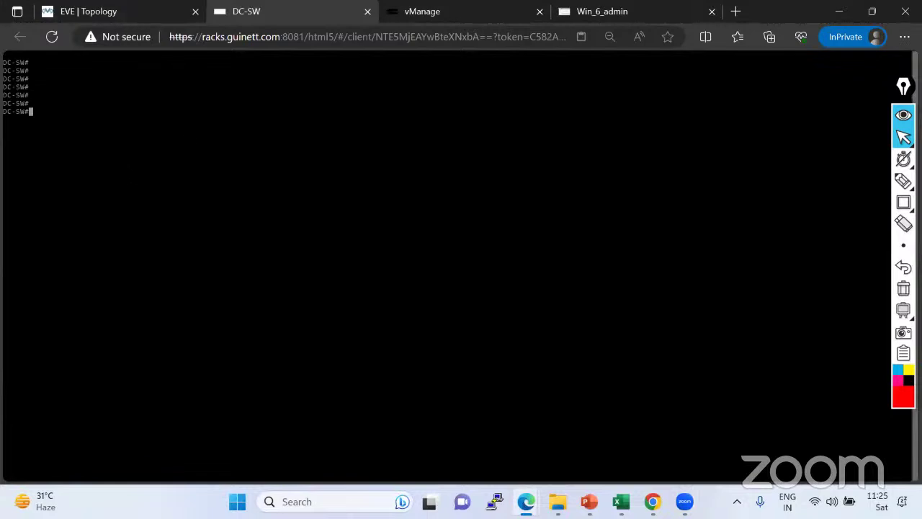
text(sh vlan bri)
key(Tab)
key(Return)
key(Return)
text(sh run)
key(BackSpace)
key(BackSpace)
key(BackSpace)
key(BackSpace)
text(ip int bri)
key(Tab)
key(Return)
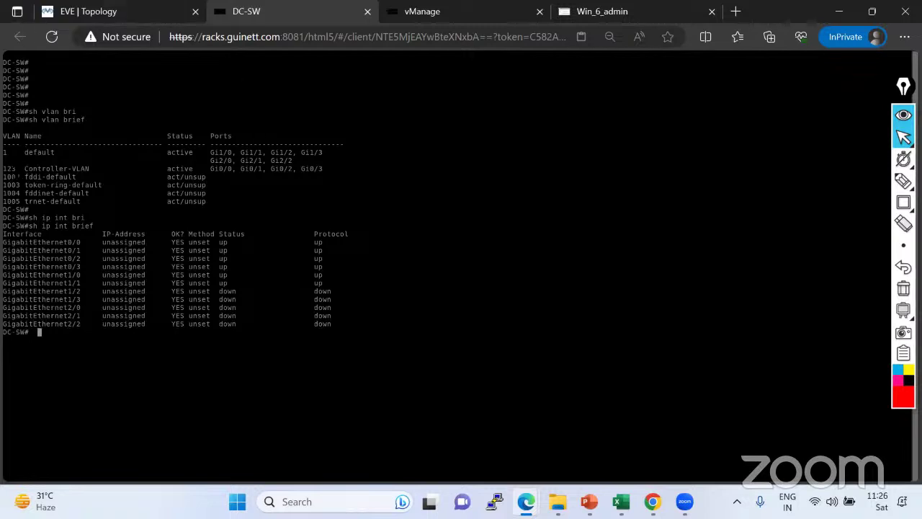
drag(4, 168, 330, 169)
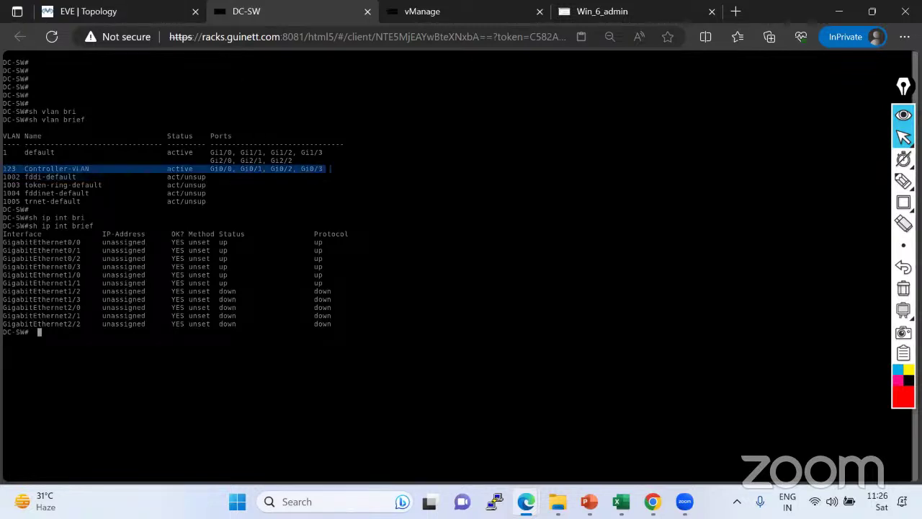
click(120, 11)
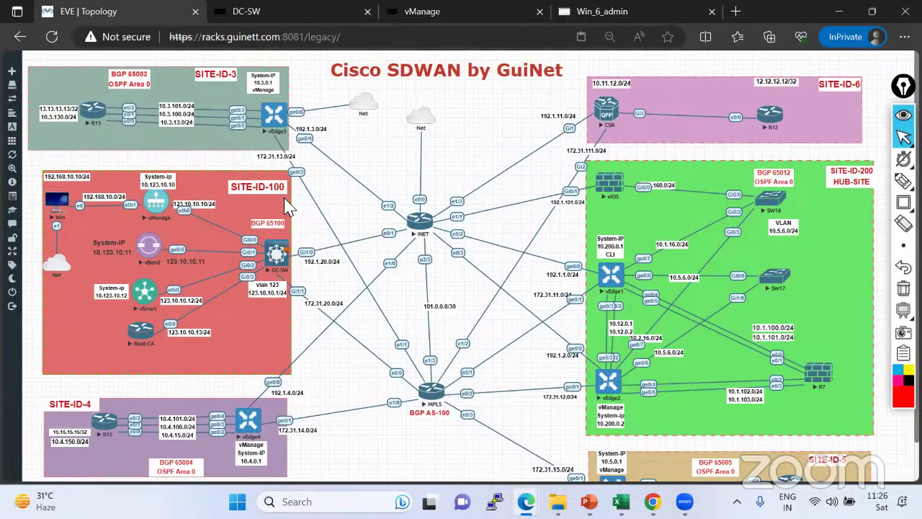
On DC-SW, enter configuration mode and open interface vlan 123.
click(279, 19)
text(conf t)
key(Return)
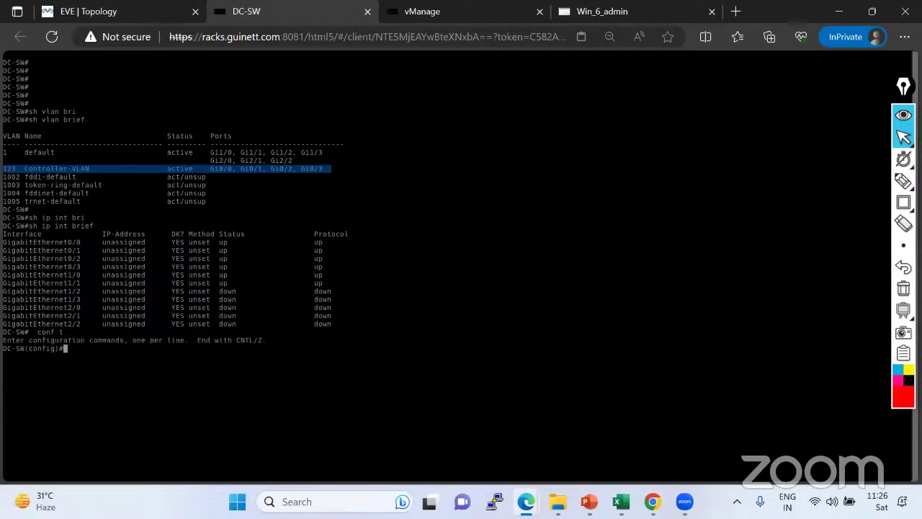
text(inter)
key(Tab)
text(vl)
key(Tab)
text(123)
key(Return)
Assign Vlan123 the IP address 123.10.10.1 255.255.255.0.
text(ip add)
key(Tab)
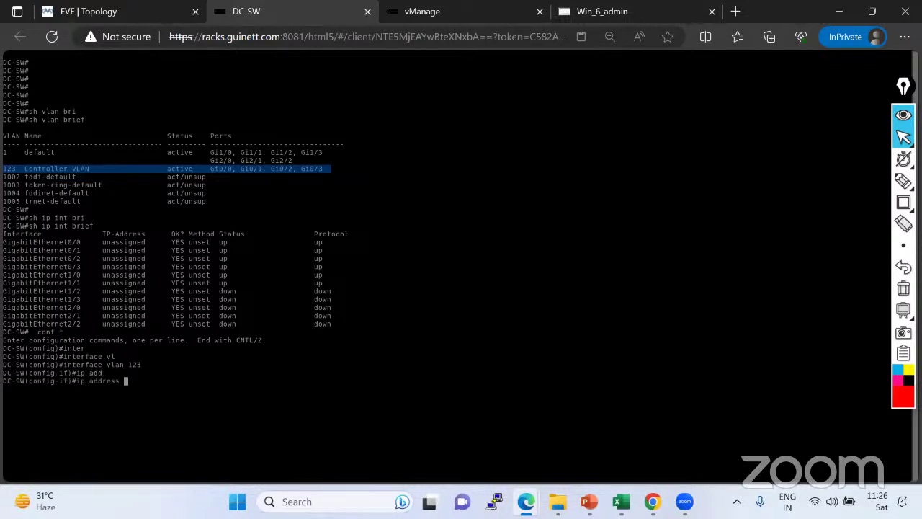
text(123.10)
key(BackSpace)
key(Return)
key(Return)
key(Up)
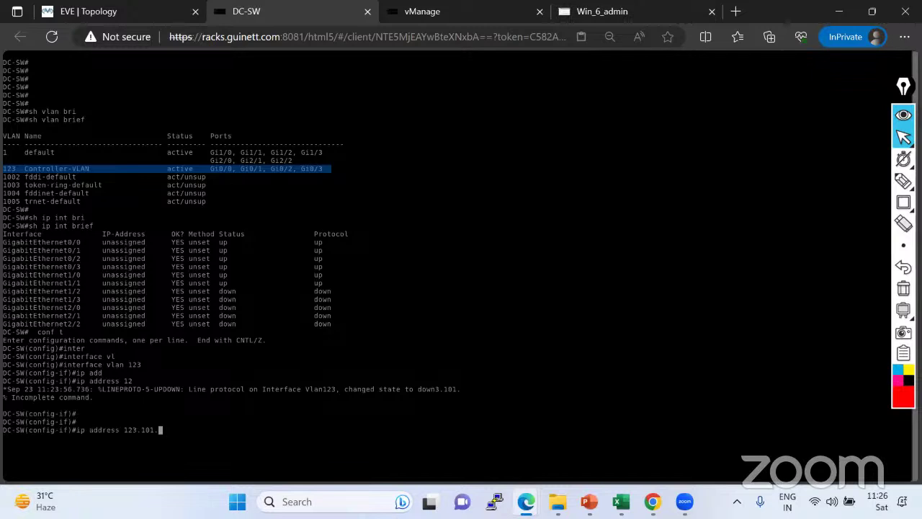
text(10.)
text(1 255.255.2)
text(.0)
click(75, 14)
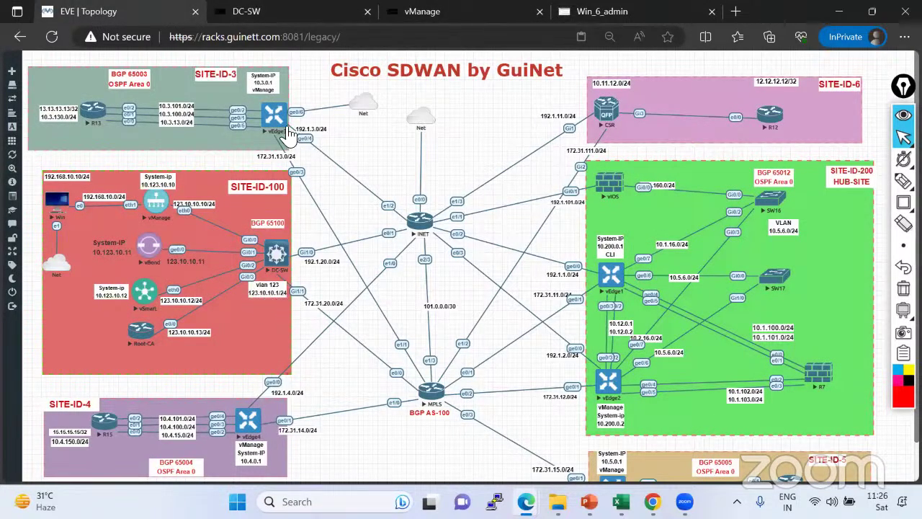
click(275, 16)
key(Return)
Bring Vlan123 up with no shutdown, exit configuration mode and save with wr.
text(no sh)
key(Tab)
key(Return)
key(Return)
key(ctrl+z)
key(Return)
key(Return)
key(Return)
key(Return)
key(Return)
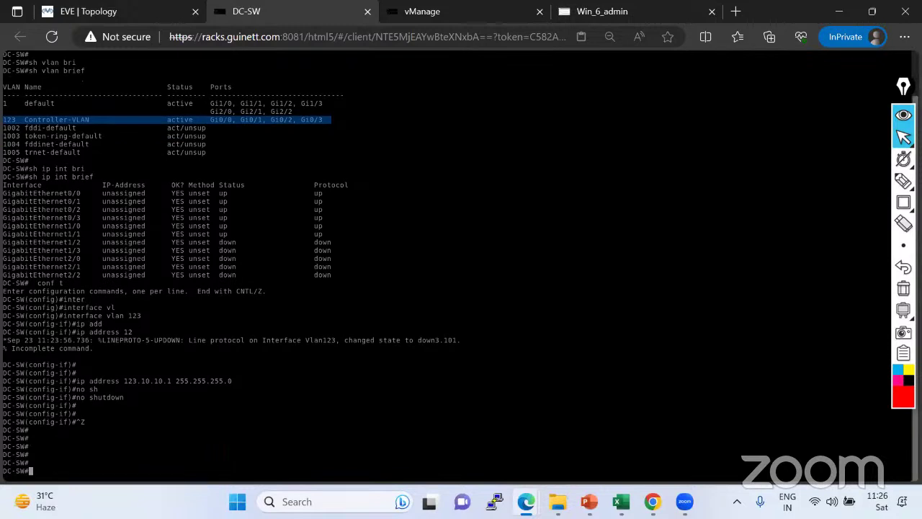
text(wr)
key(Return)
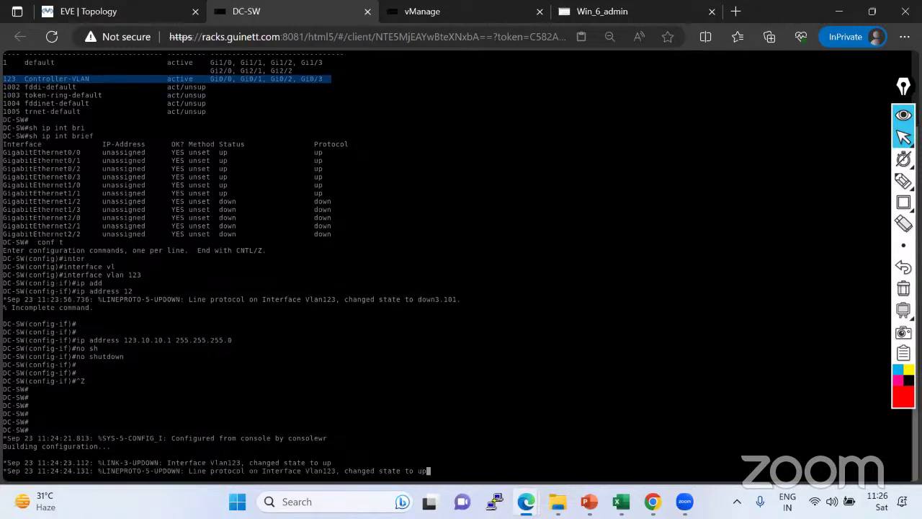
key(Return)
key(Return)
key(Return)
key(Return)
key(Return)
key(Return)
key(Return)
key(Return)
key(Return)
key(Return)
key(Return)
key(Return)
key(Return)
key(Return)
key(Return)
key(Return)
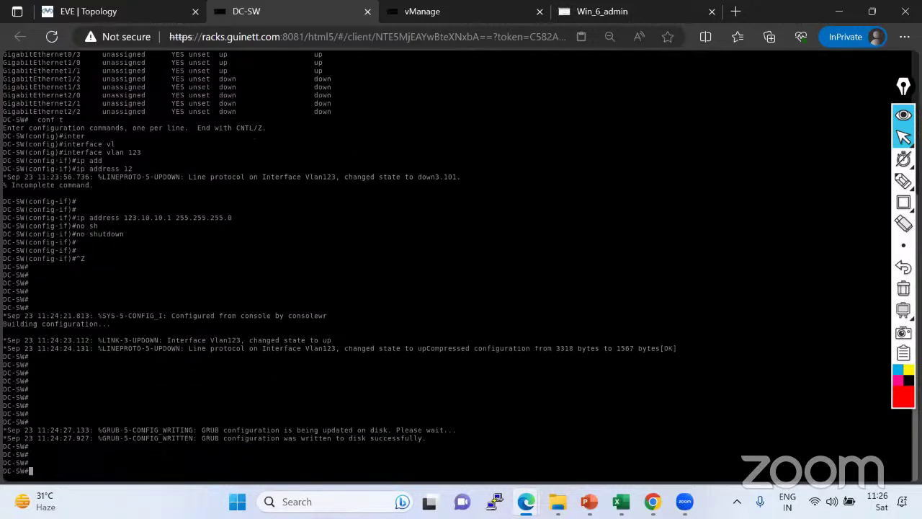
text(sh ip in)
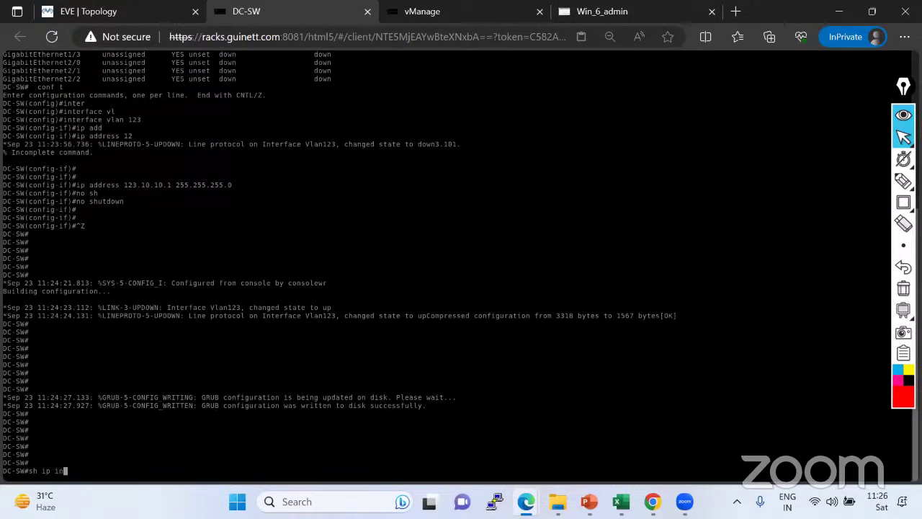
text(t bri)
List DC-SW's interface brief and highlight Vlan123 at 123.10.10.1, up/up, then view the topology.
key(Tab)
key(Return)
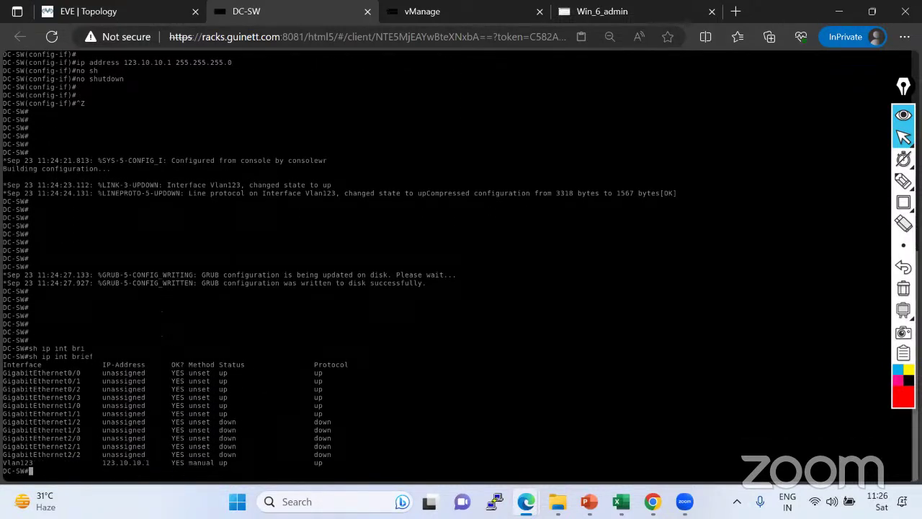
drag(2, 462, 327, 471)
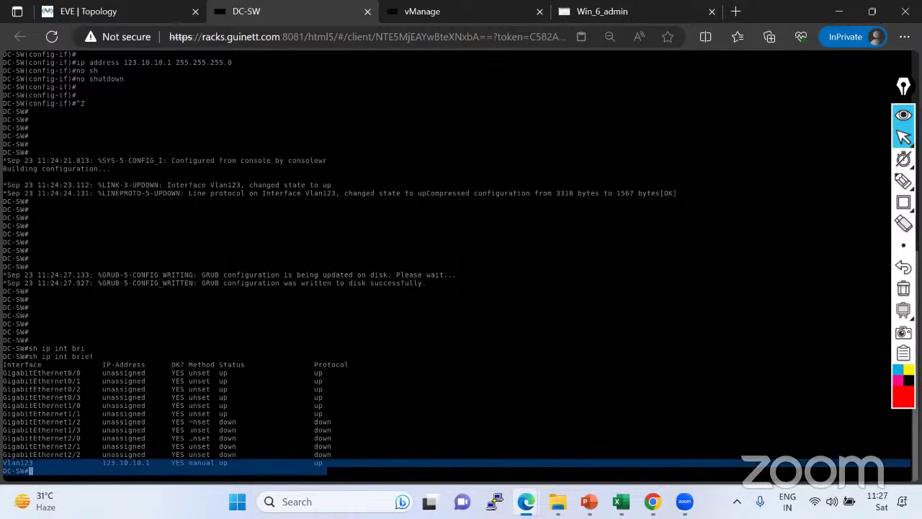
drag(2, 368, 339, 392)
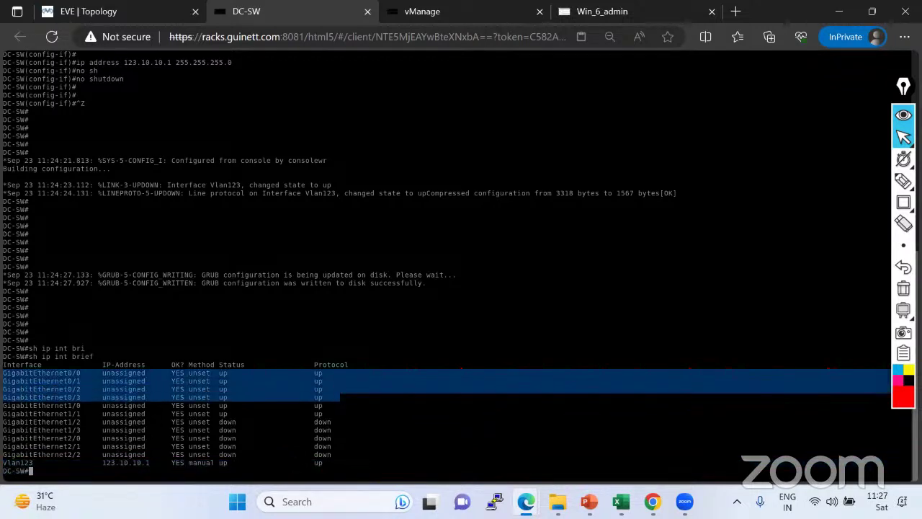
drag(331, 471, 911, 470)
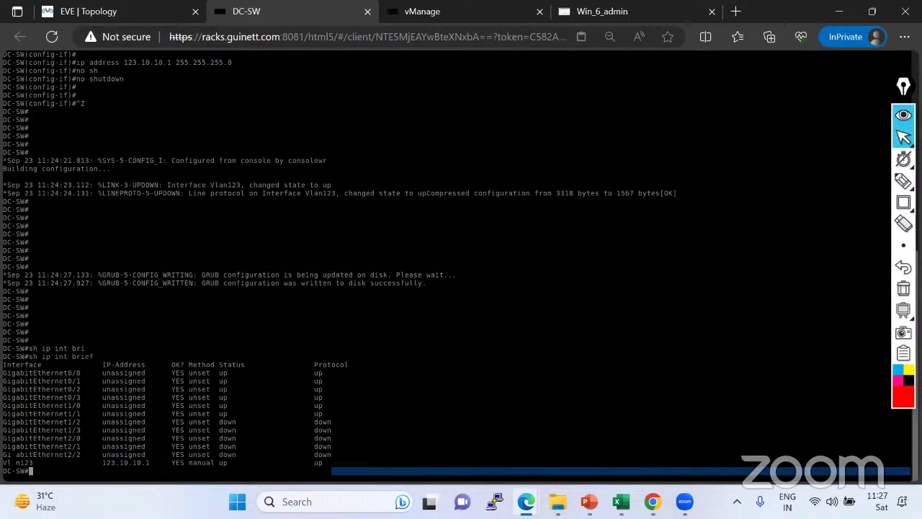
drag(4, 462, 327, 463)
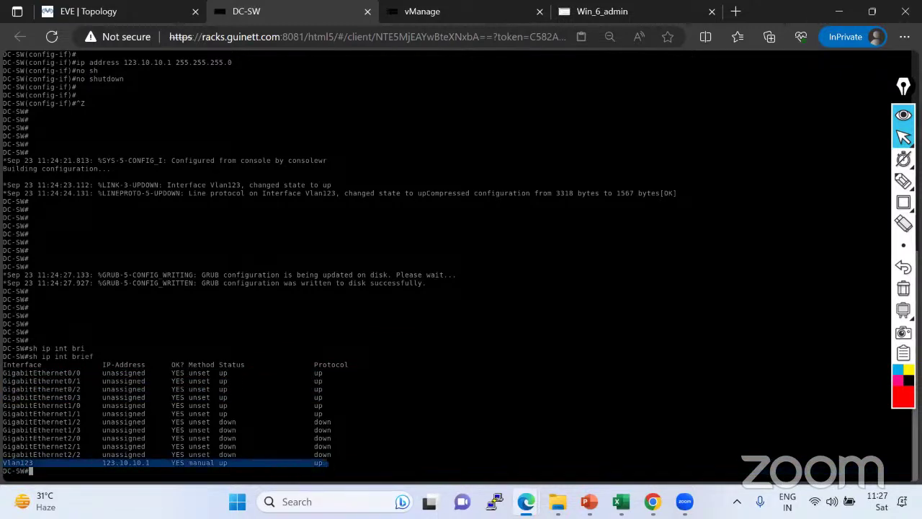
click(124, 11)
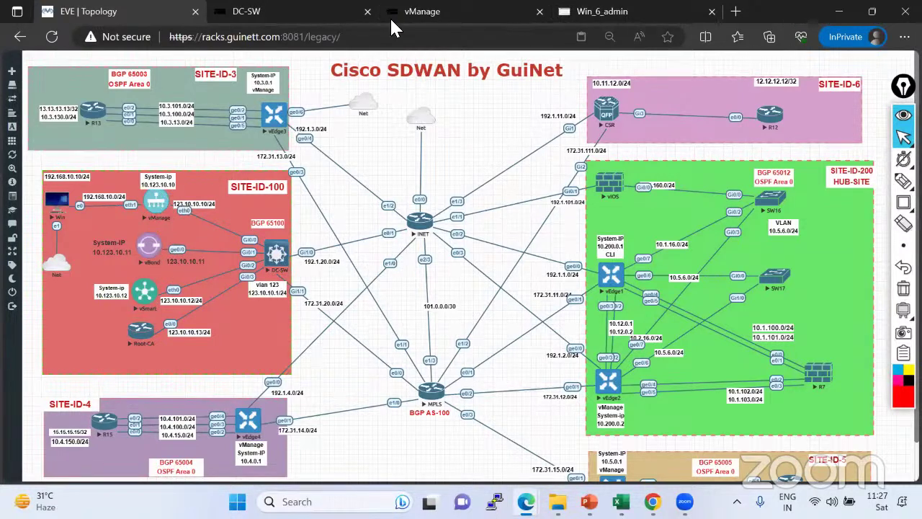
On vManage, enter configuration mode with conf t and the VPN 0 context.
click(448, 13)
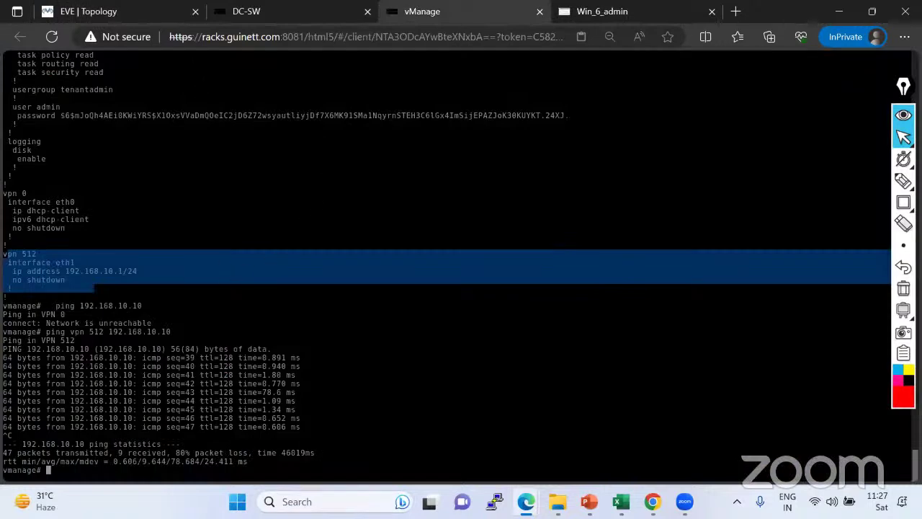
key(ctrl+1)
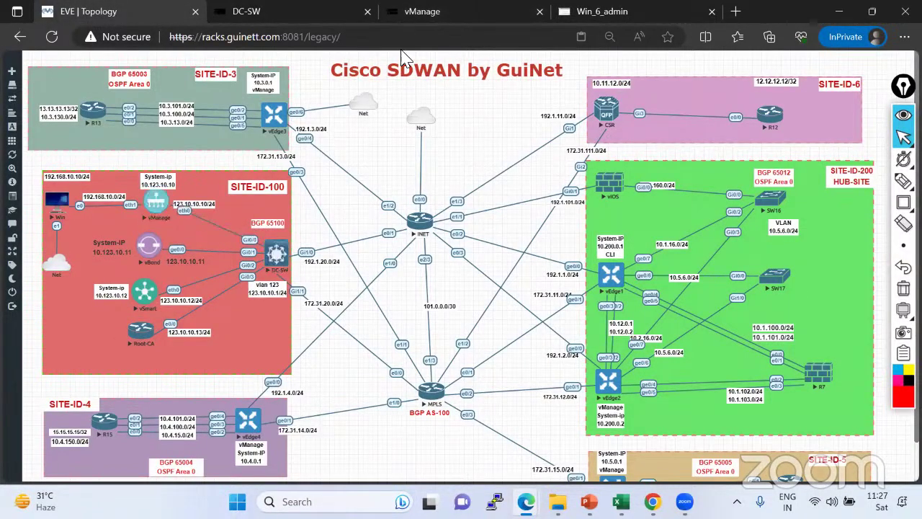
click(432, 12)
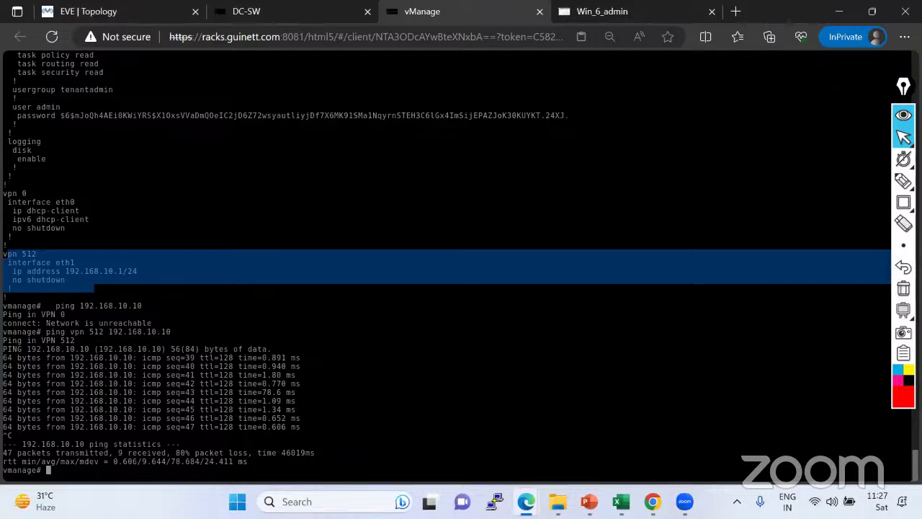
text(conf t)
key(Return)
key(Return)
key(Return)
key(Return)
key(Return)
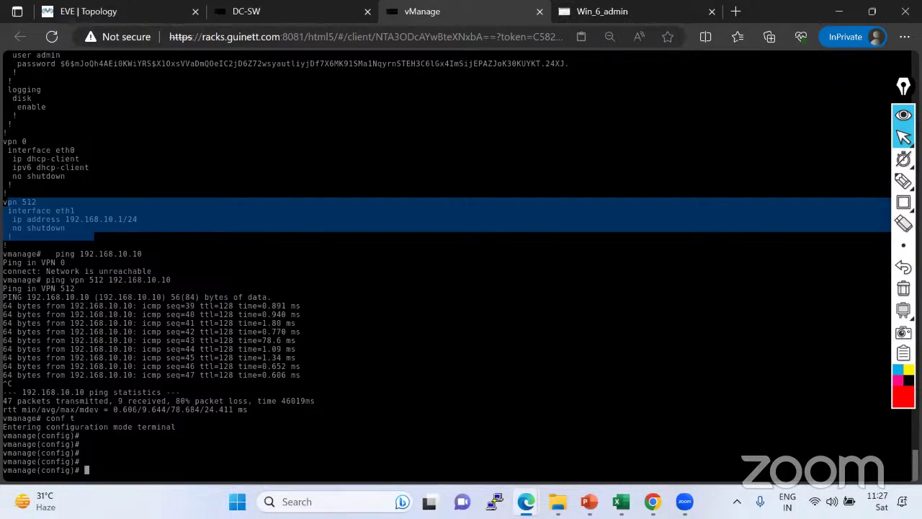
text(vpn 0)
key(Return)
Assign interface eth0 the address 123.10.10.10/24, checking the topology diagram for addressing.
text(interface)
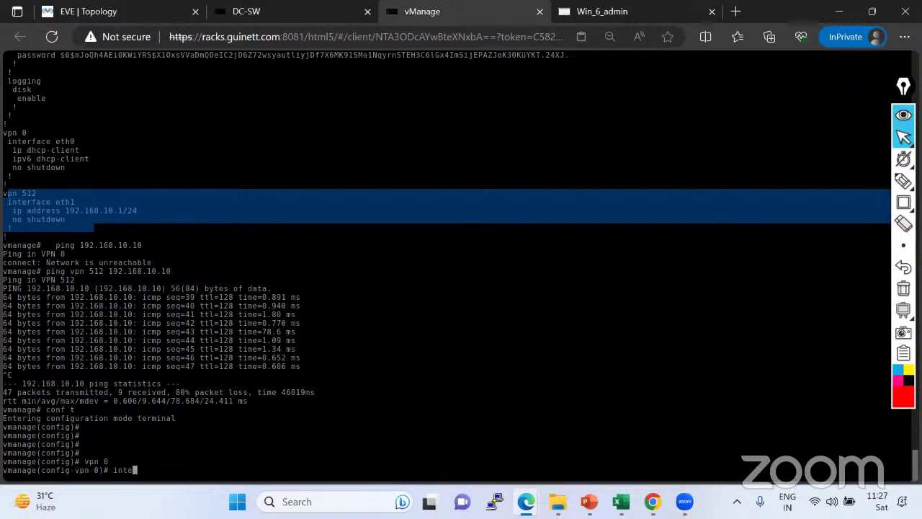
click(115, 21)
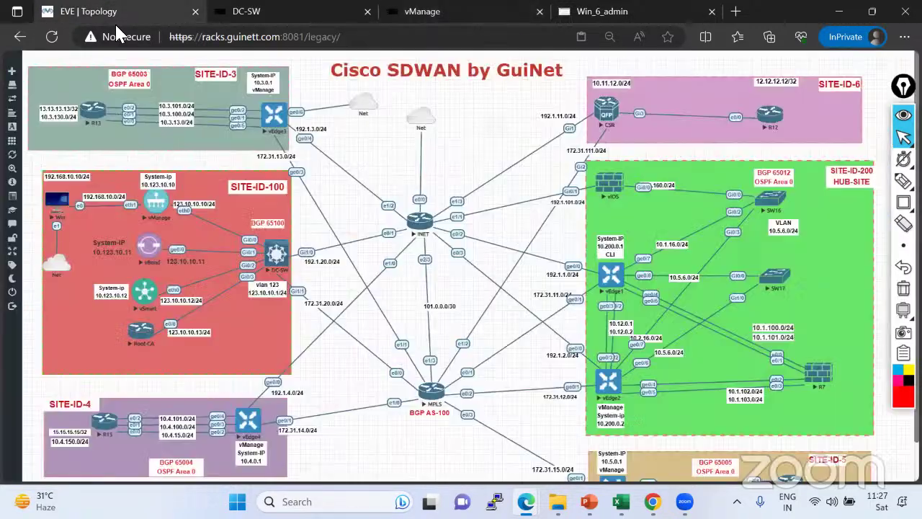
click(425, 12)
text(eth0)
key(Return)
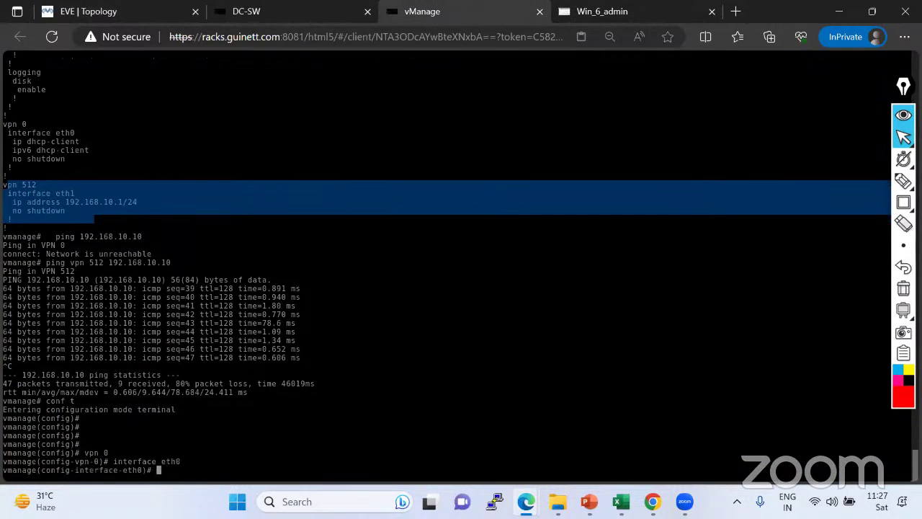
text(ip address 123.10.10.10/24)
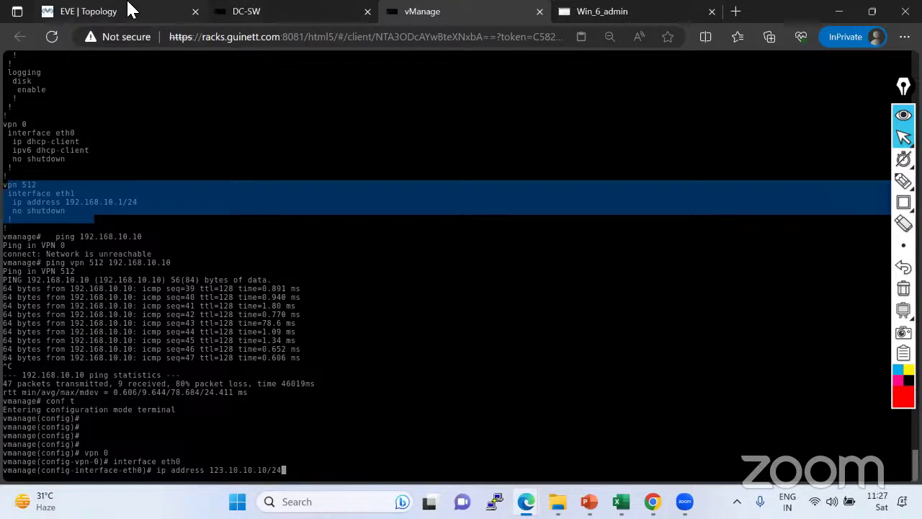
click(130, 11)
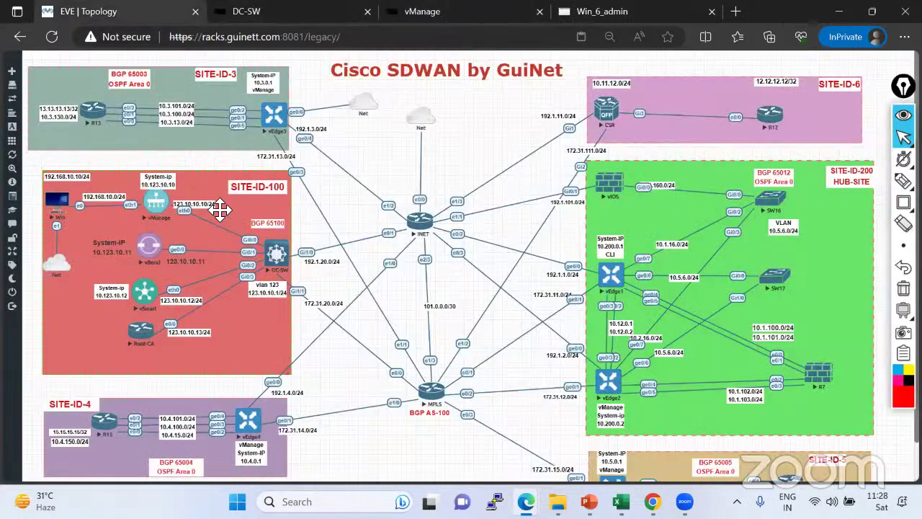
click(434, 12)
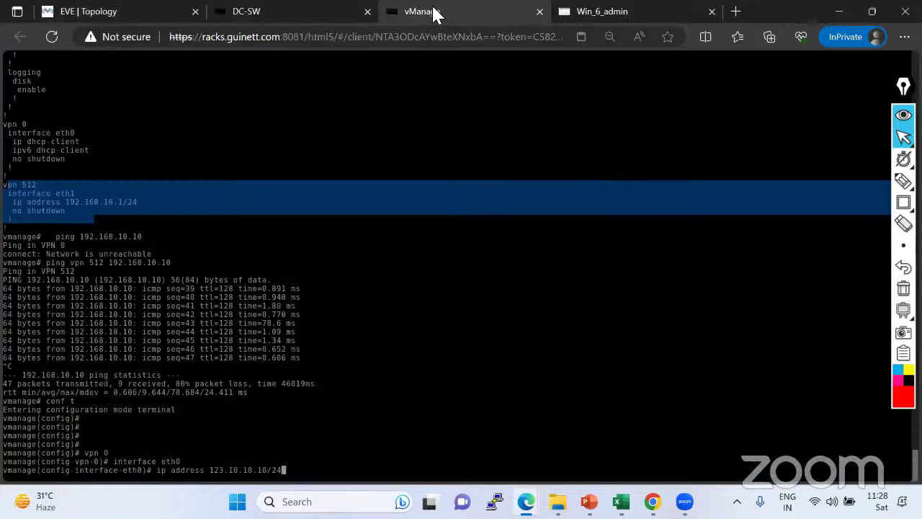
key(Return)
Enable eth0 with no shutdown, commit the changes, and return to exec mode.
text(no shutdown)
key(Return)
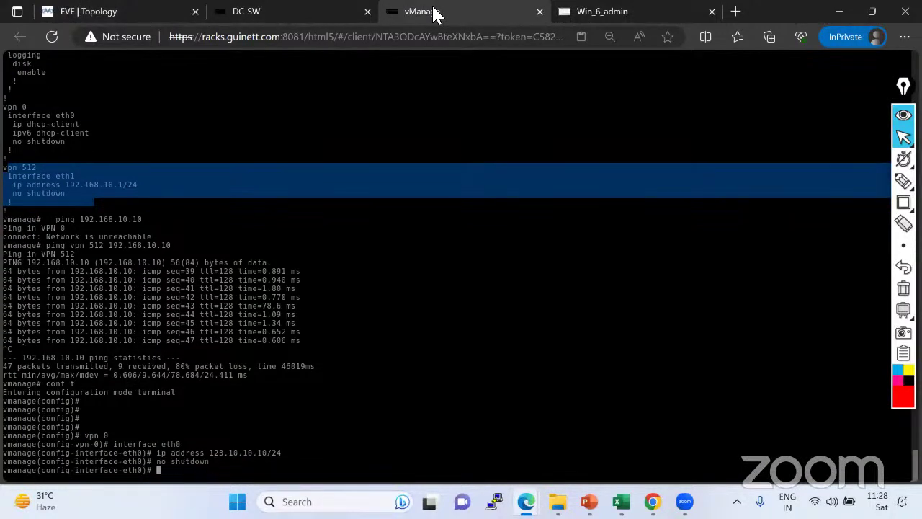
key(Return)
key(Return)
key(Return)
text(commit)
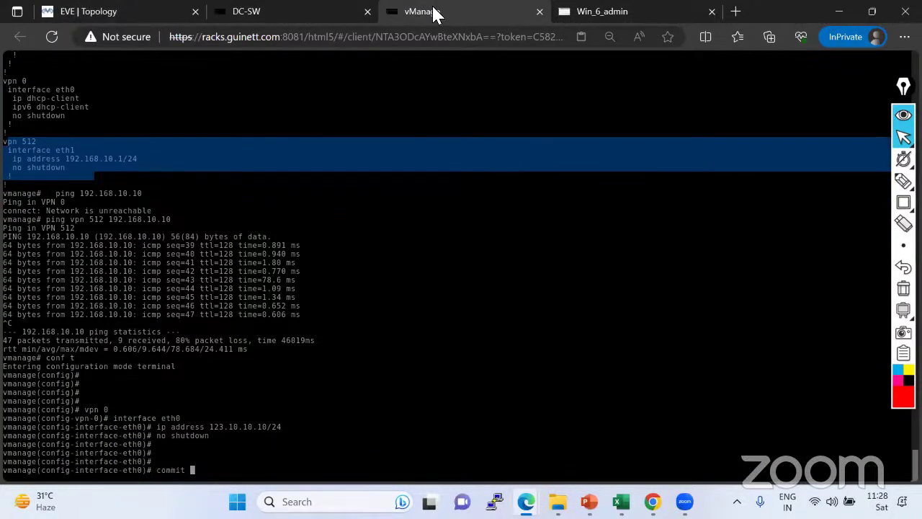
key(Return)
key(ctrl+z)
key(Return)
key(Return)
key(Return)
key(Return)
key(Return)
Show vManage's running configuration with sh run and highlight the VPN 0 block.
text(sh run)
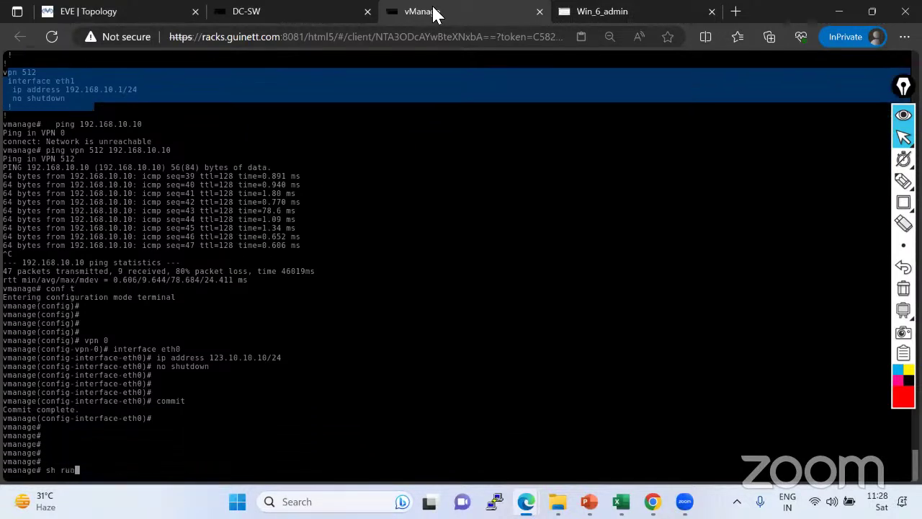
key(Return)
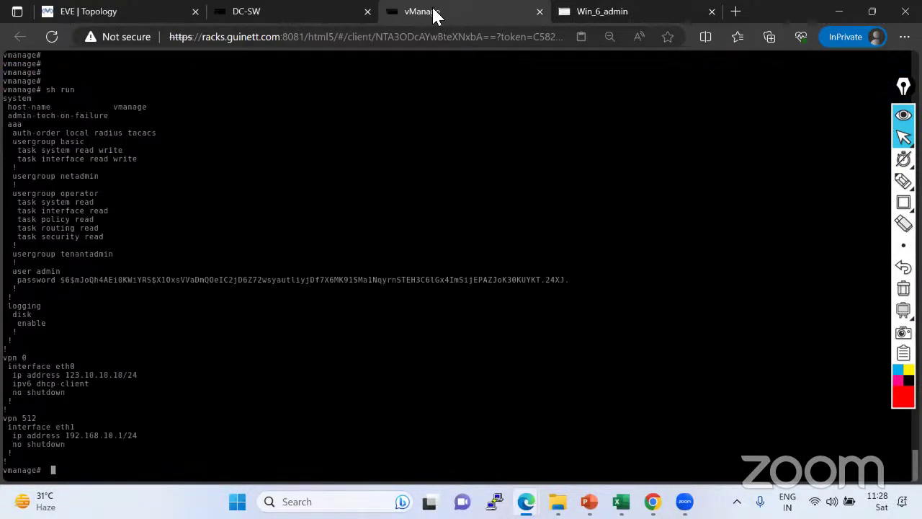
drag(8, 358, 104, 402)
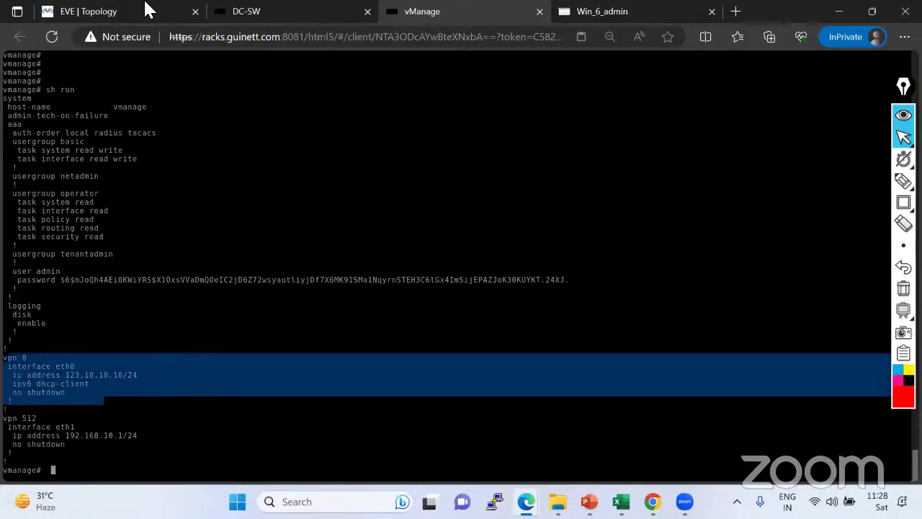
click(134, 13)
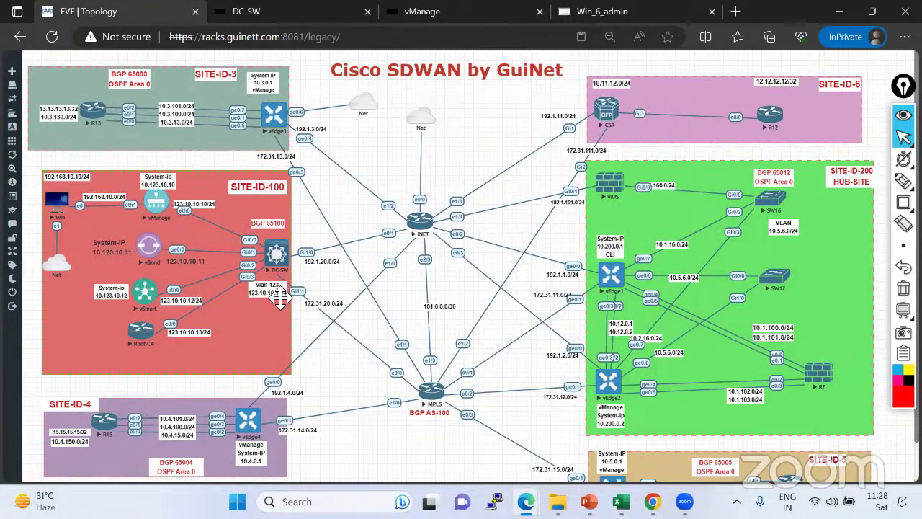
click(418, 14)
Start a ping to 123.10.10.1 and re-highlight the VPN 0 configuration block.
text(p)
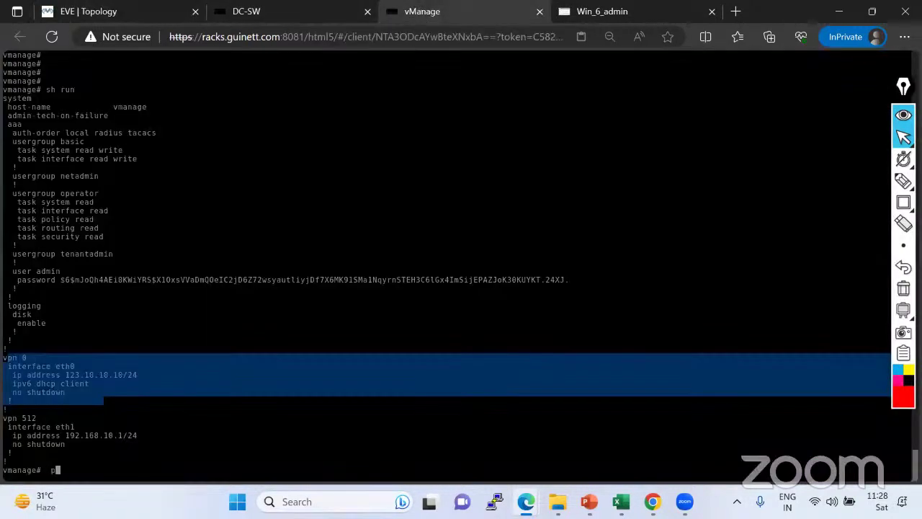
text(ing 123.10.10.1)
click(903, 180)
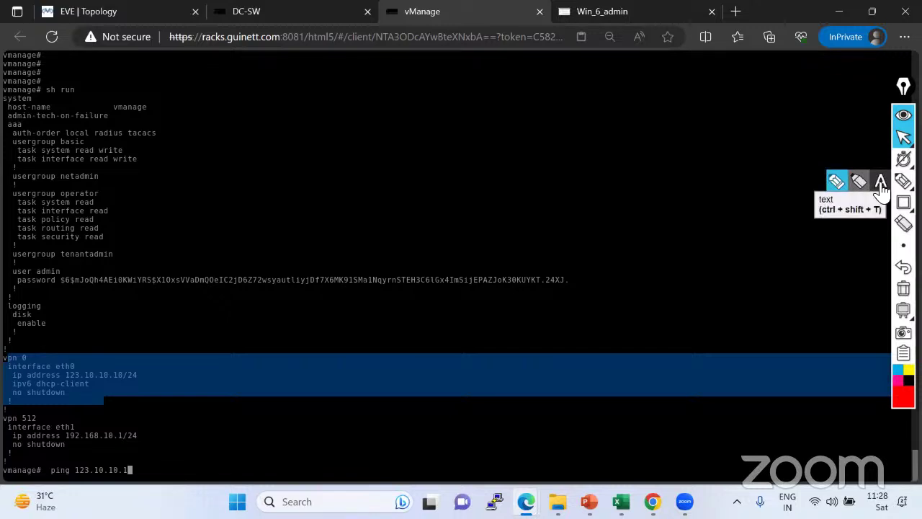
click(881, 189)
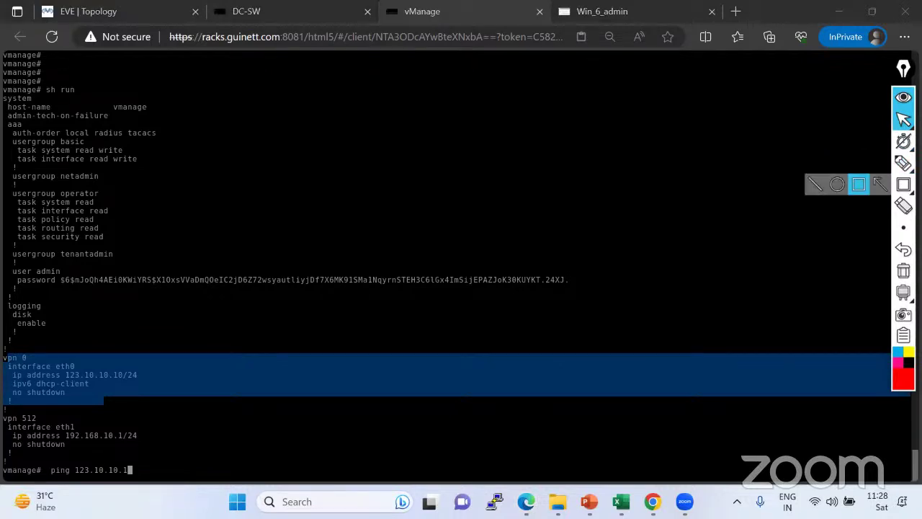
mouse_move(893, 167)
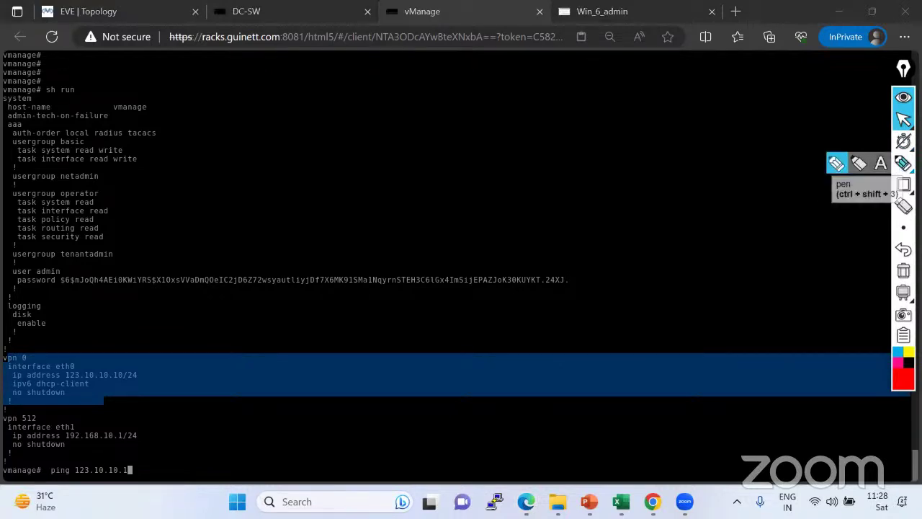
click(13, 362)
drag(13, 360, 97, 393)
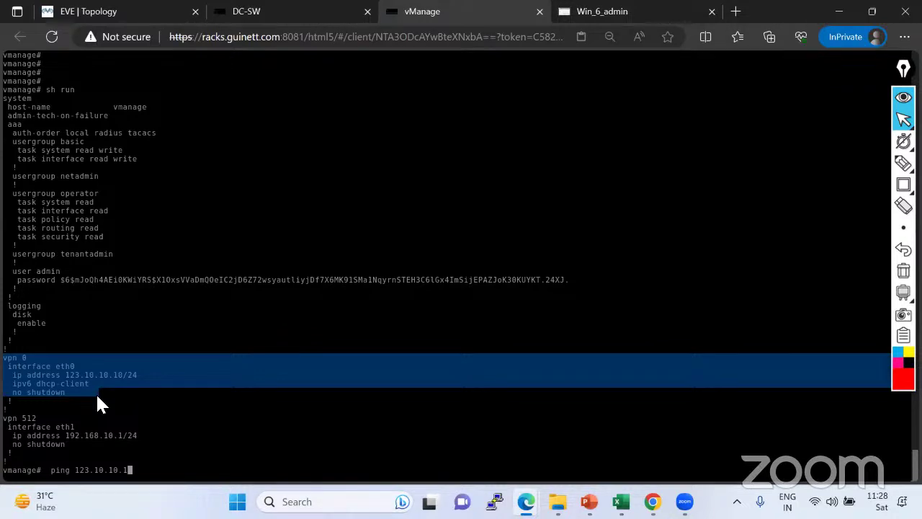
Point out the VPN 0 eth0 lines, then run and stop the ping to 123.10.10.1.
click(127, 16)
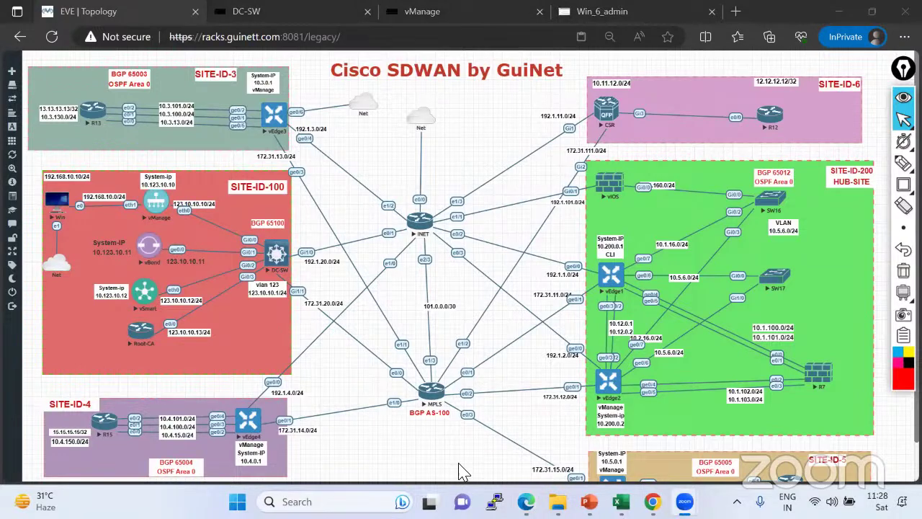
click(467, 16)
click(55, 387)
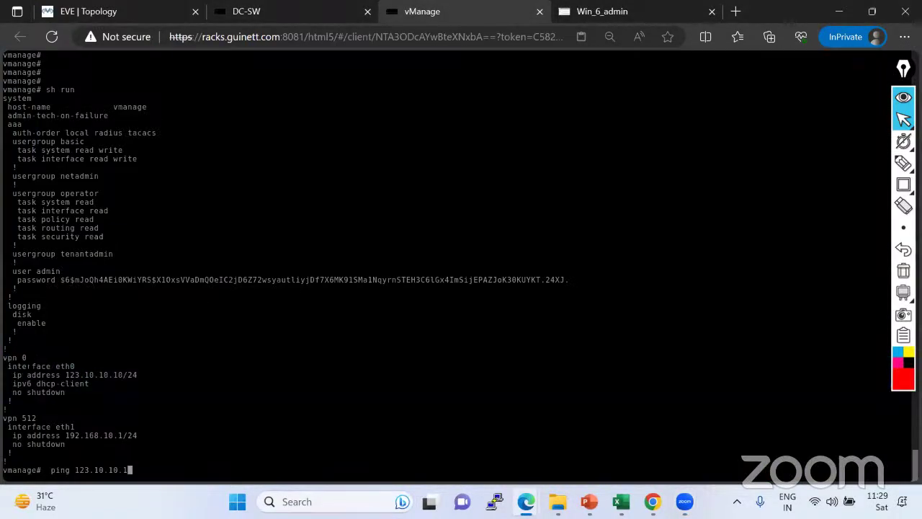
drag(3, 356, 148, 373)
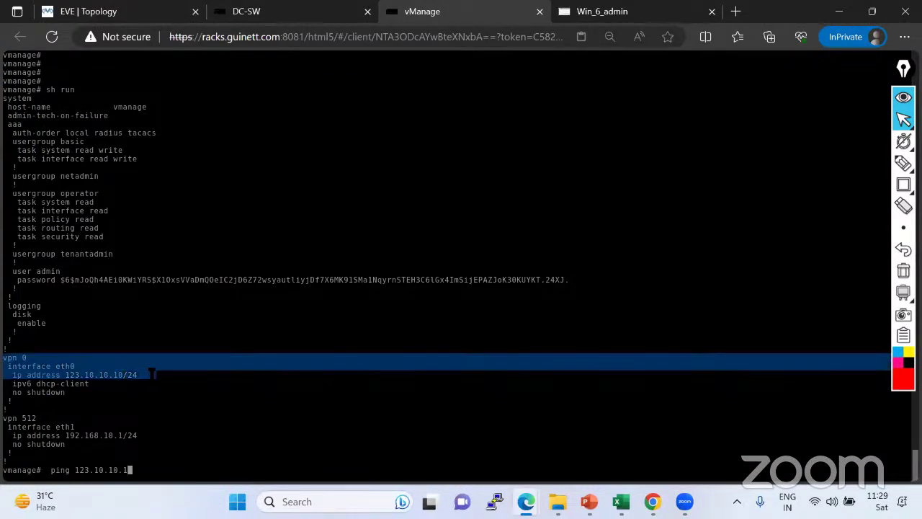
click(151, 373)
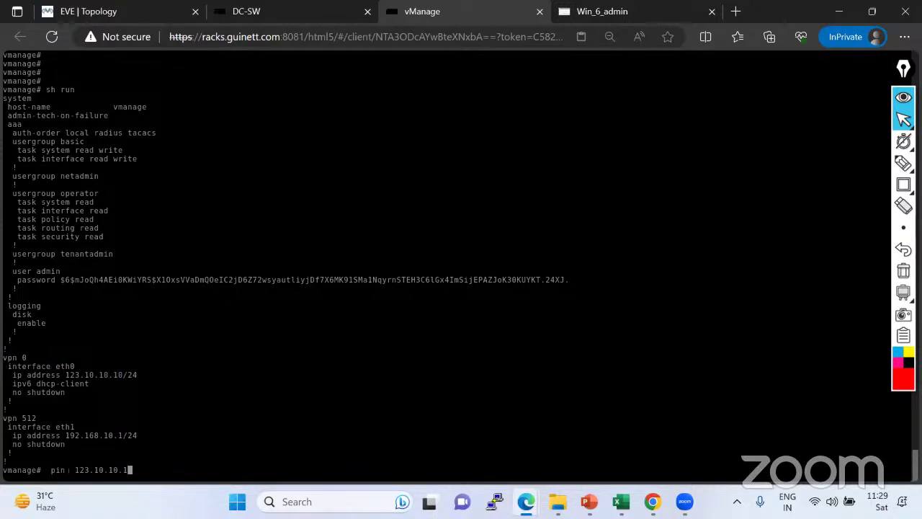
drag(50, 470, 139, 470)
drag(4, 356, 83, 391)
click(84, 392)
key(Return)
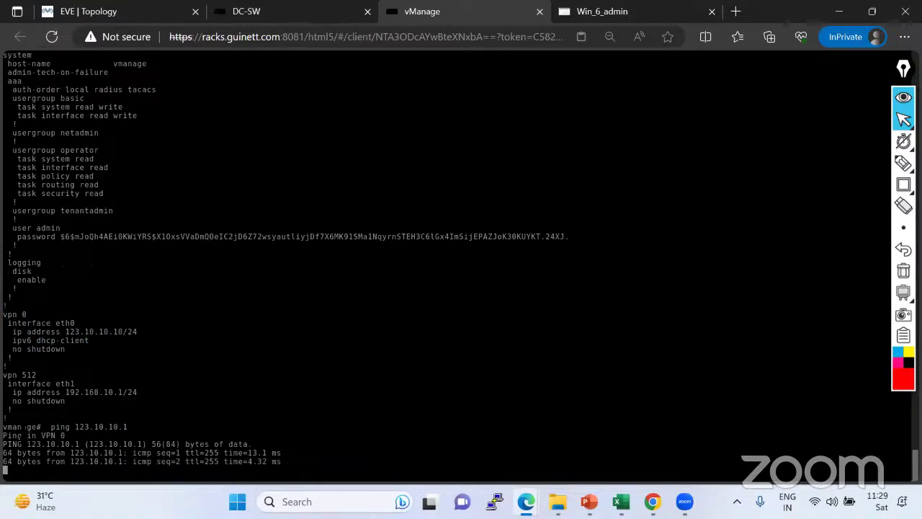
key(ctrl+c)
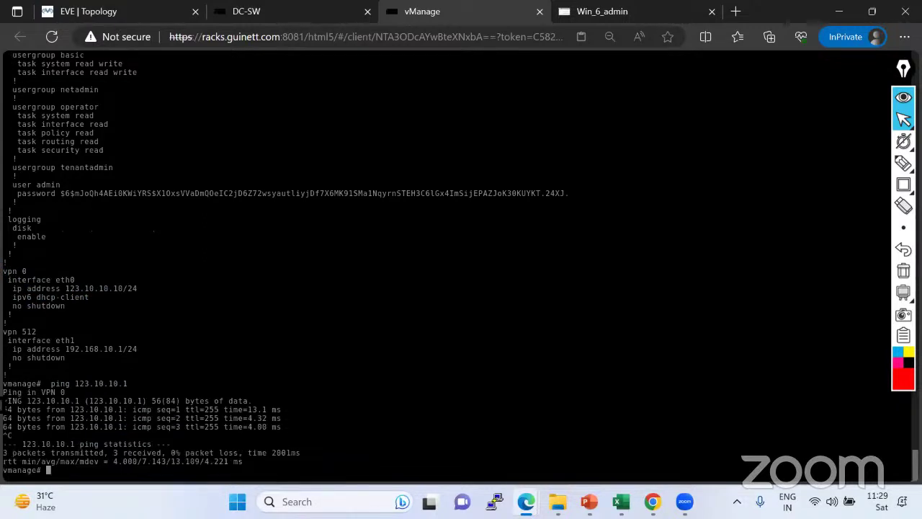
Ping 123.10.10.1 inside VPN 0 using 'ping vpn 0', then stop it.
drag(3, 391, 66, 392)
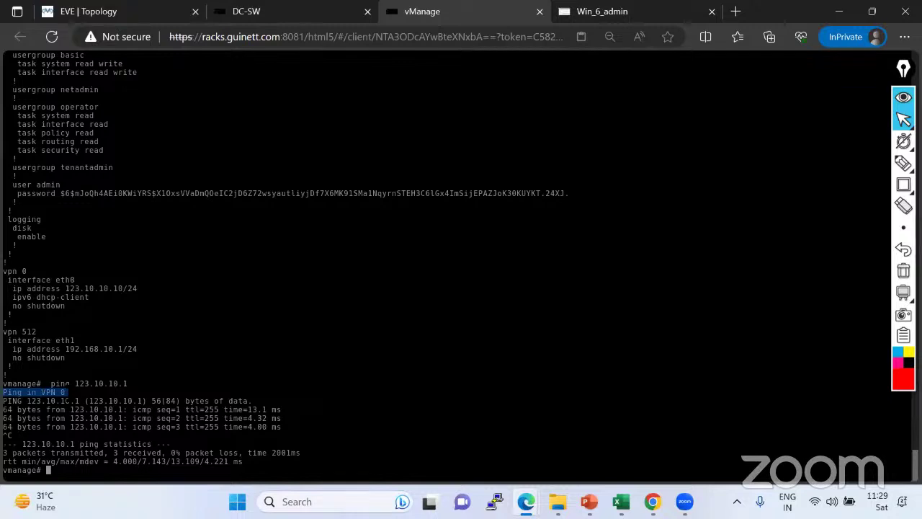
text(ping vpn 0)
drag(75, 383, 132, 383)
key(ctrl+shift+v)
key(Return)
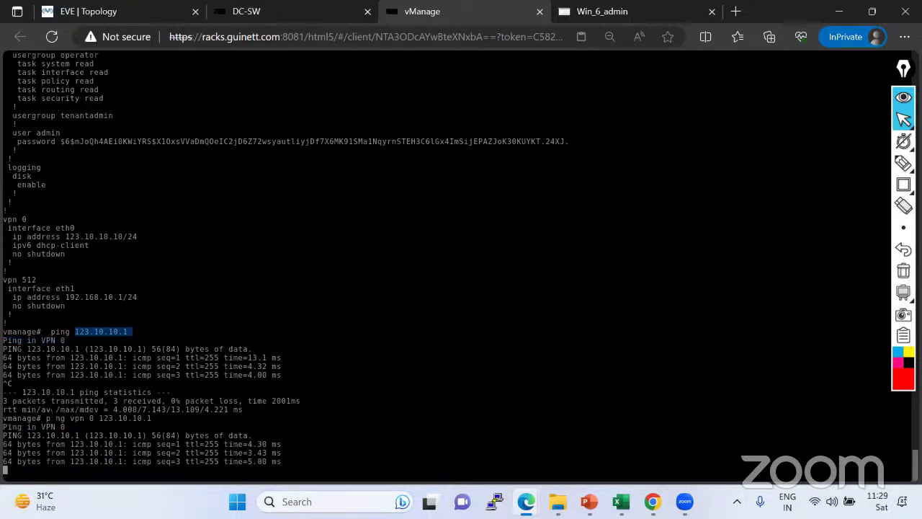
key(ctrl+c)
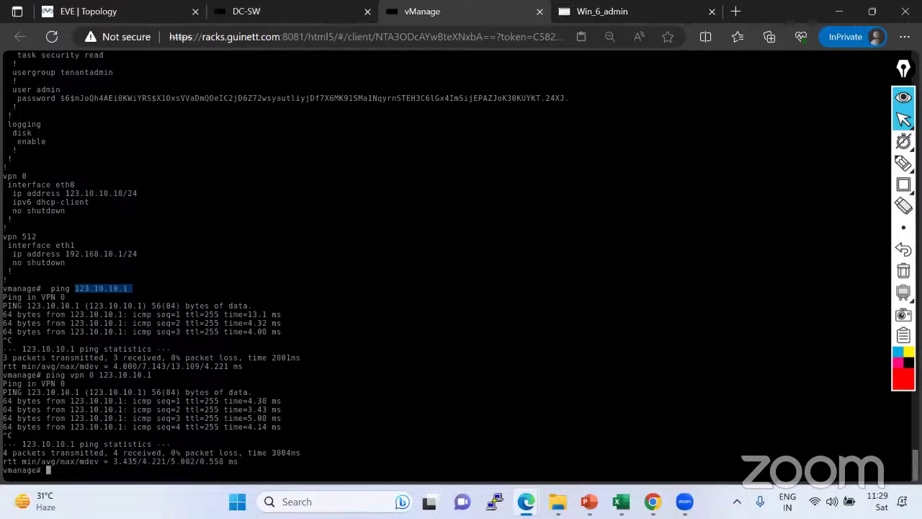
Highlight that the ping ran in VPN 0 and mark the eth0 address configuration.
drag(73, 297, 4, 301)
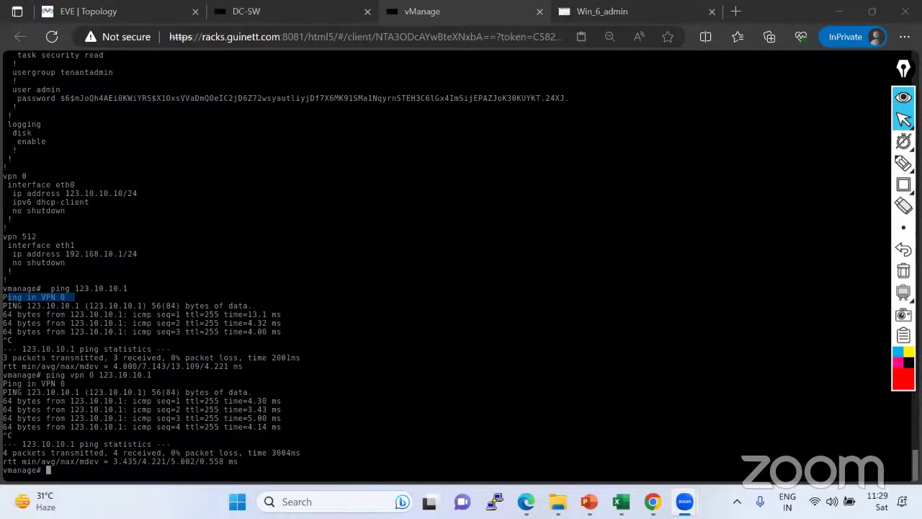
drag(3, 175, 72, 207)
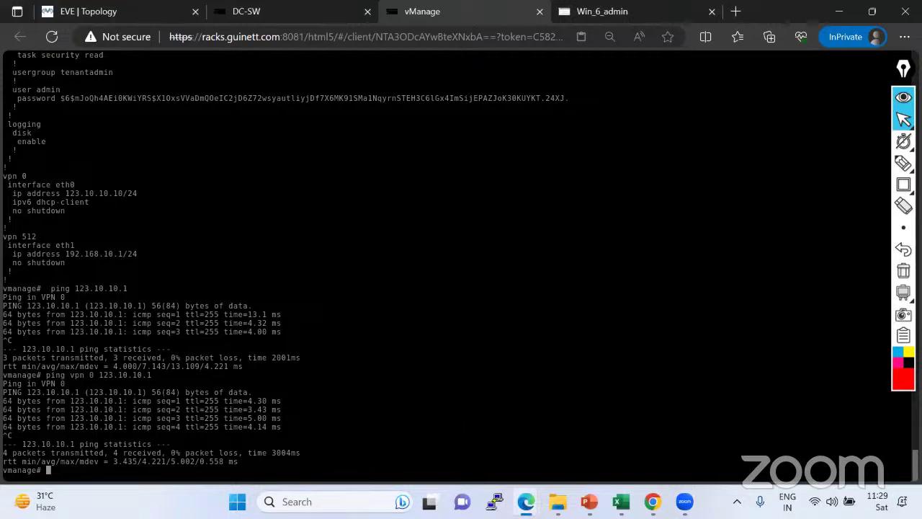
key(Return)
key(Return)
key(Return)
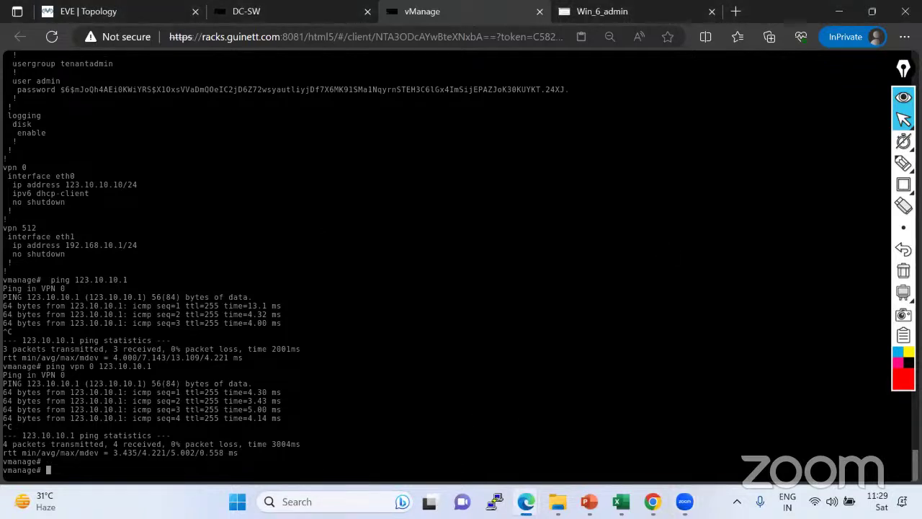
text(p route vpn)
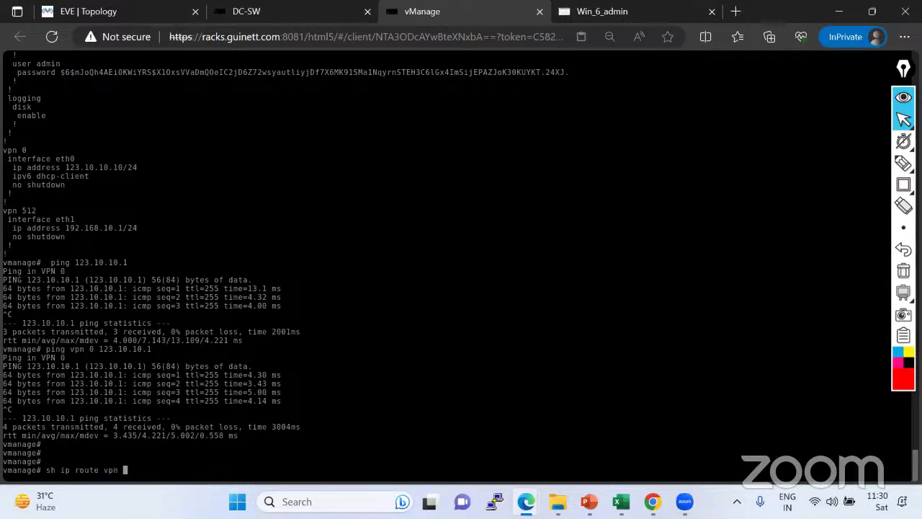
Run 'sh ip route vpn 0', highlight the connected 123.10.10.0/24 eth0 route, then view the topology.
text(0)
key(Return)
drag(3, 452, 653, 452)
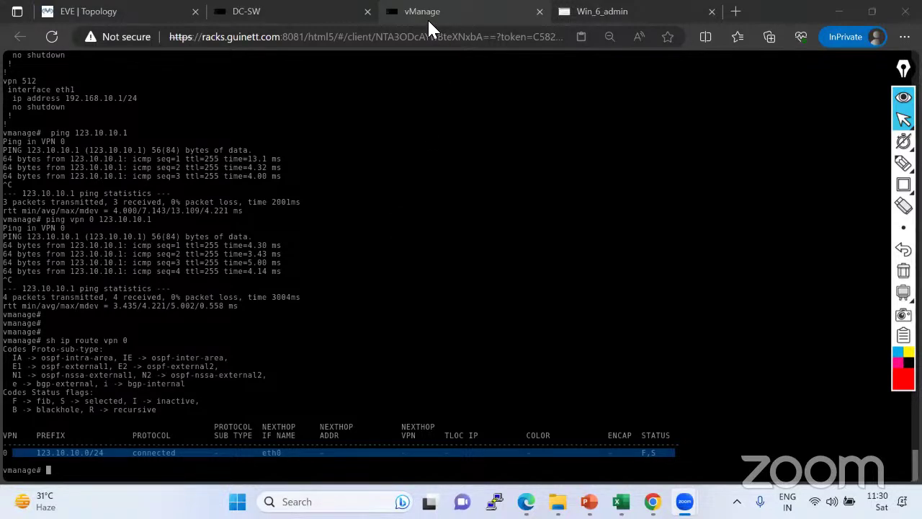
click(100, 16)
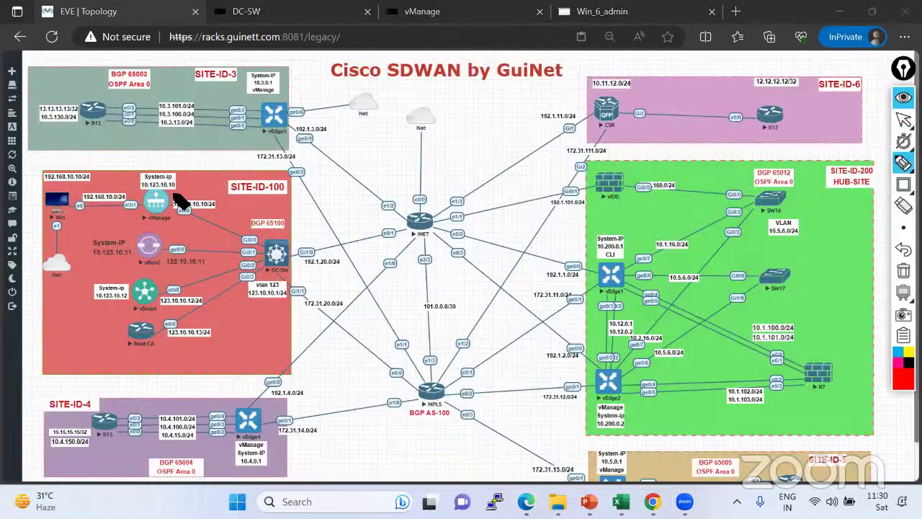
Try a vManage-to-DC-SW line, clear it, and pick the highlighter marker.
mouse_move(163, 202)
mouse_down()
mouse_move(264, 243)
mouse_move(276, 261)
mouse_move(272, 283)
mouse_up()
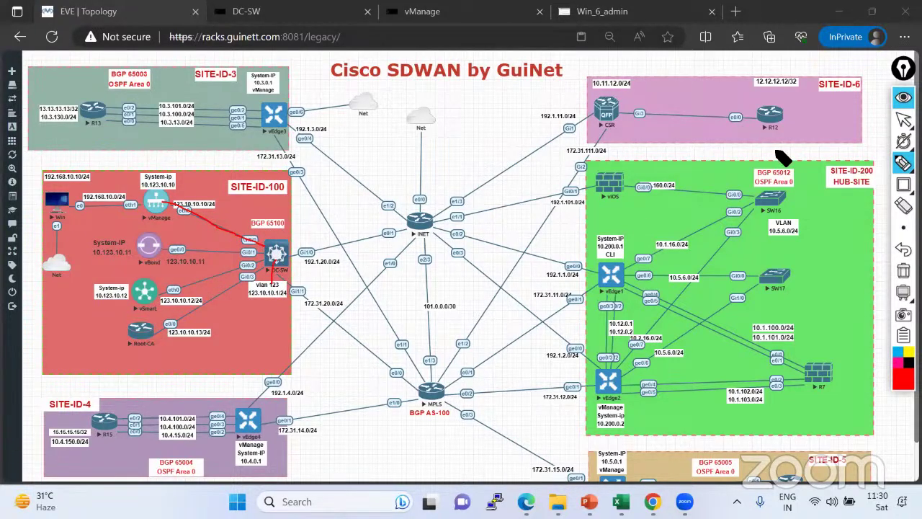
click(903, 120)
click(903, 270)
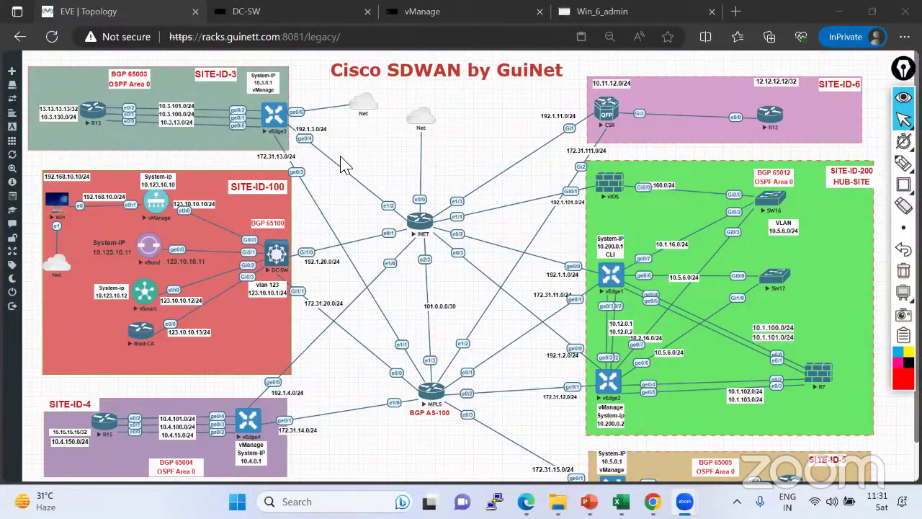
click(904, 164)
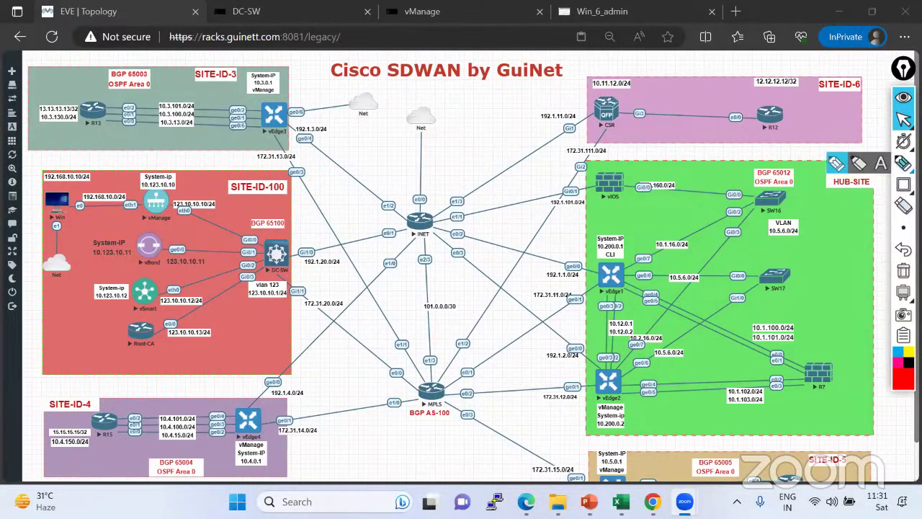
click(835, 165)
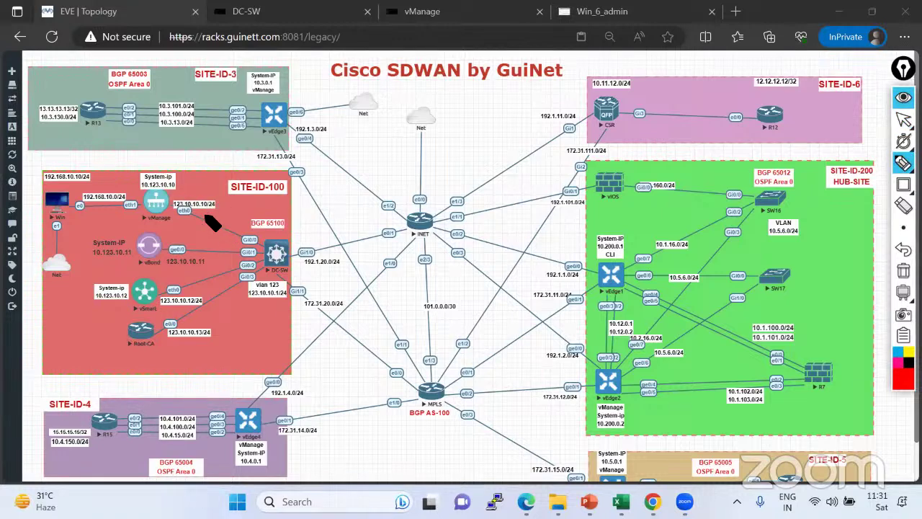
Trace red links from vManage, vBond, vSmart, INET and MPLS through DC-SW, writing VPN.
mouse_move(181, 198)
mouse_down()
mouse_move(165, 239)
mouse_move(158, 332)
mouse_move(190, 323)
mouse_move(192, 223)
mouse_move(181, 203)
mouse_move(222, 189)
mouse_move(233, 200)
mouse_up()
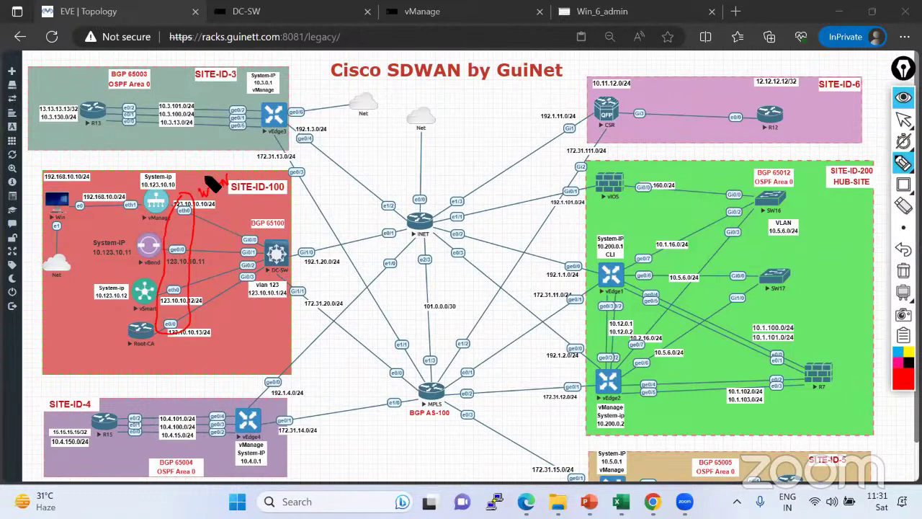
mouse_move(196, 180)
mouse_down()
mouse_move(229, 166)
mouse_move(227, 157)
mouse_up()
mouse_move(412, 225)
mouse_down()
mouse_move(292, 251)
mouse_move(174, 204)
mouse_up()
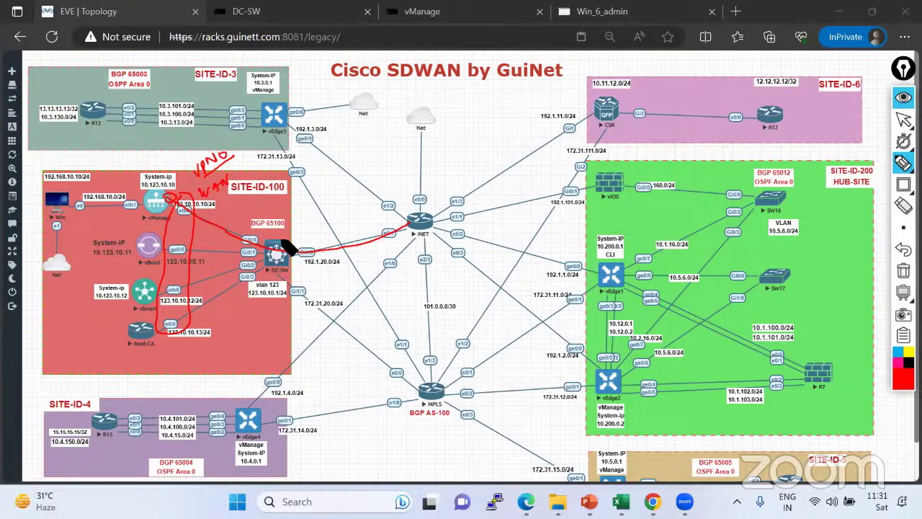
mouse_move(418, 389)
mouse_down()
mouse_move(252, 258)
mouse_move(171, 213)
mouse_up()
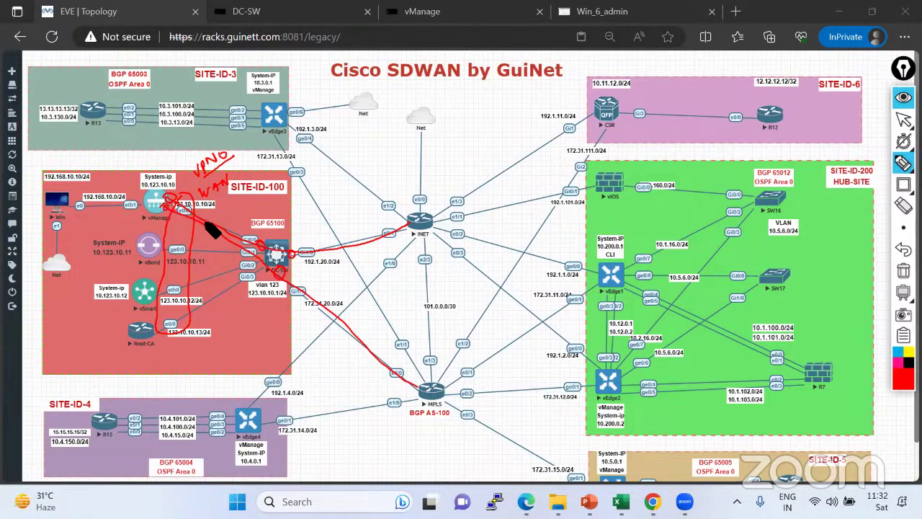
drag(257, 256, 167, 254)
drag(257, 254, 172, 299)
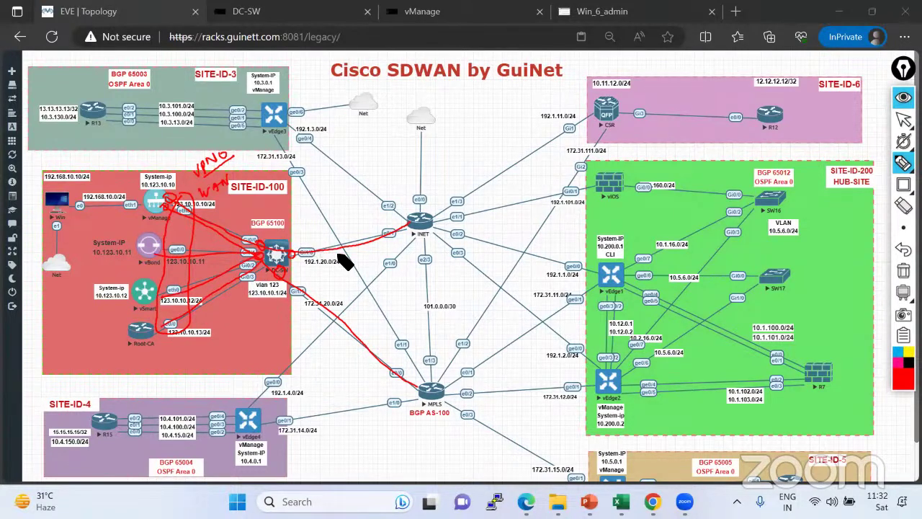
Clear the marks and redraw vManage, vBond, vSmart and Root-CA links to DC-SW's ports, circling them.
click(903, 271)
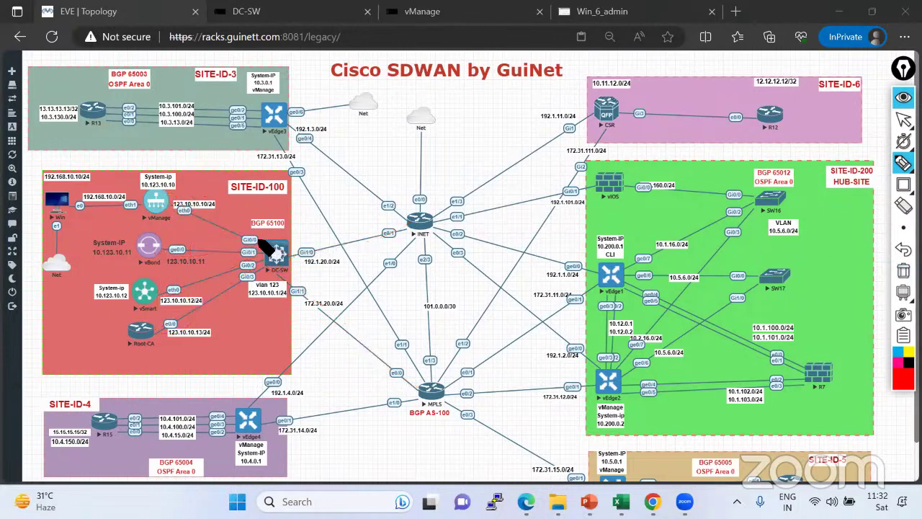
drag(173, 205, 254, 232)
drag(156, 251, 256, 250)
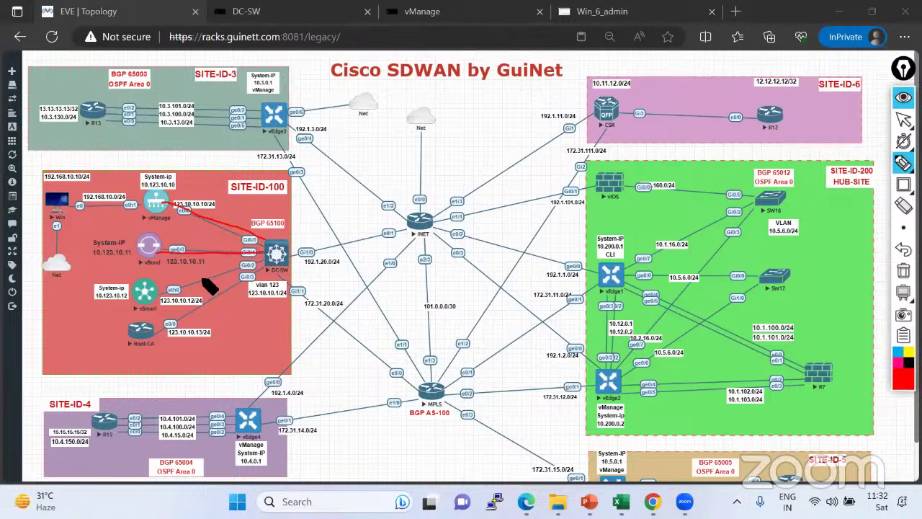
drag(170, 289, 252, 265)
mouse_move(168, 326)
mouse_down()
mouse_move(248, 276)
mouse_move(252, 304)
mouse_move(283, 284)
mouse_move(273, 240)
mouse_move(251, 255)
mouse_up()
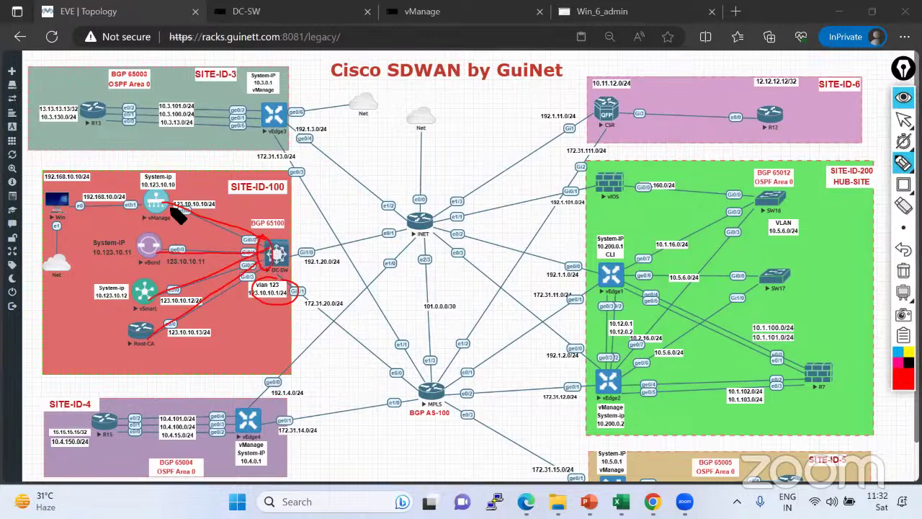
drag(173, 203, 171, 206)
drag(255, 232, 254, 264)
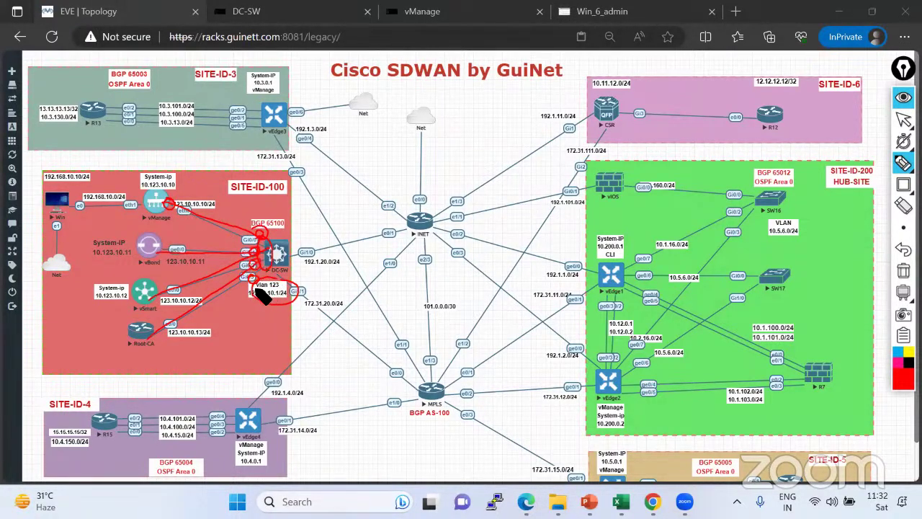
Draw DC-SW's path via INET to the Net cloud with a note, erasing the vlan 123 scribble.
mouse_move(271, 298)
mouse_down()
mouse_move(262, 288)
mouse_move(269, 290)
mouse_up()
drag(441, 115, 520, 88)
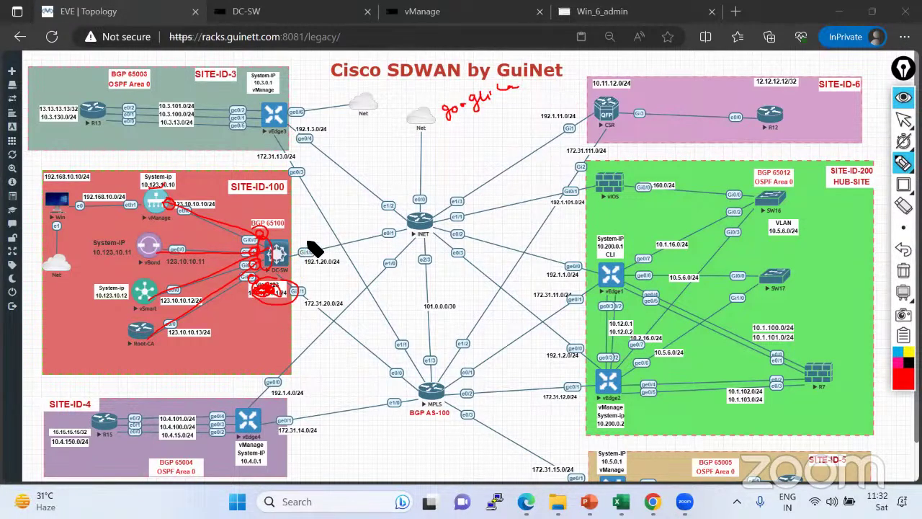
mouse_move(423, 219)
mouse_down()
mouse_move(357, 255)
mouse_move(306, 260)
mouse_move(295, 243)
mouse_move(326, 224)
mouse_move(321, 216)
mouse_move(382, 217)
mouse_move(377, 229)
mouse_up()
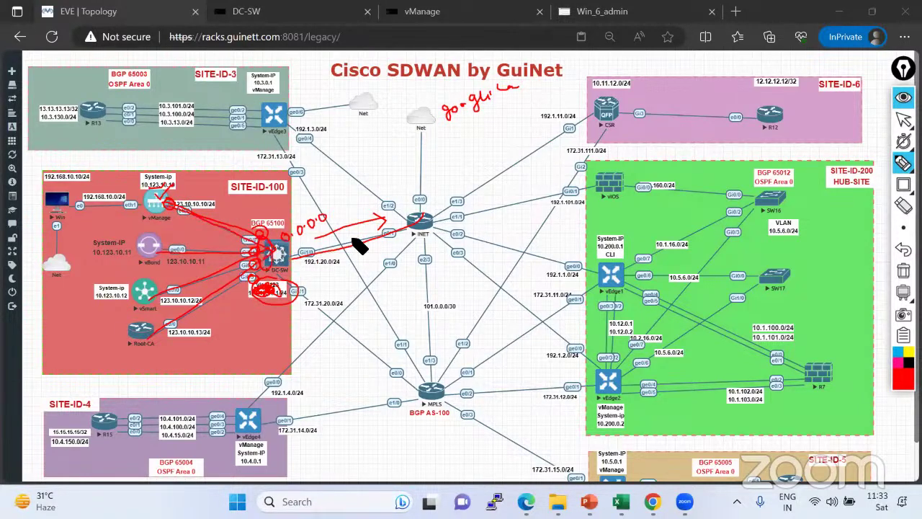
drag(423, 219, 423, 152)
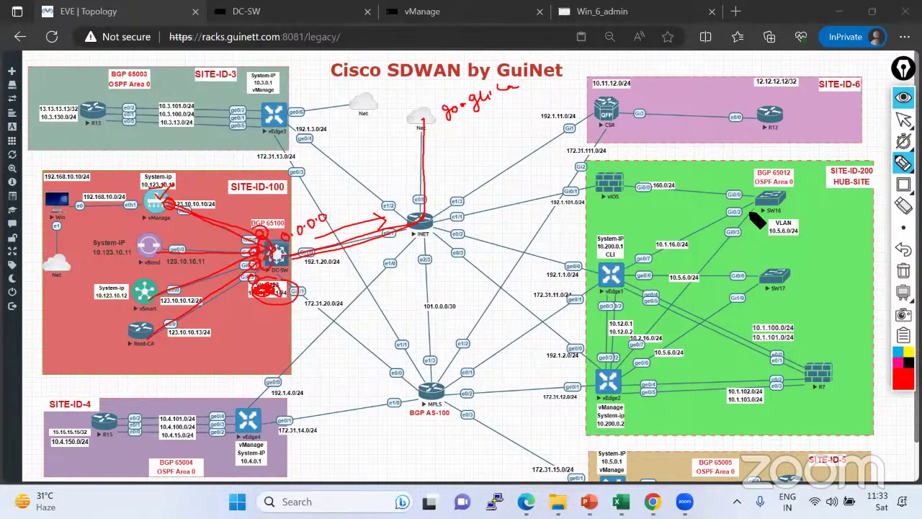
click(903, 206)
mouse_move(286, 295)
mouse_down()
mouse_move(268, 292)
mouse_move(261, 310)
mouse_up()
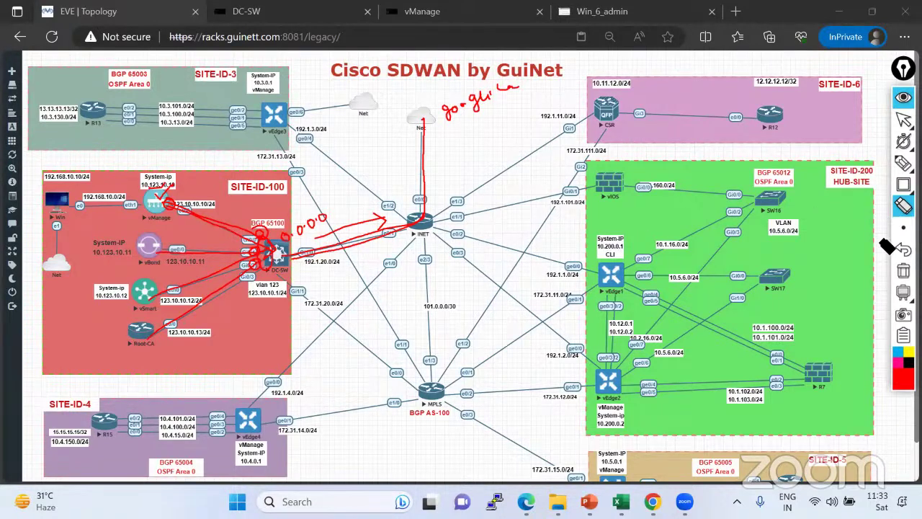
Erase all red annotations with the trash icon and reset the annotation pen style.
click(902, 270)
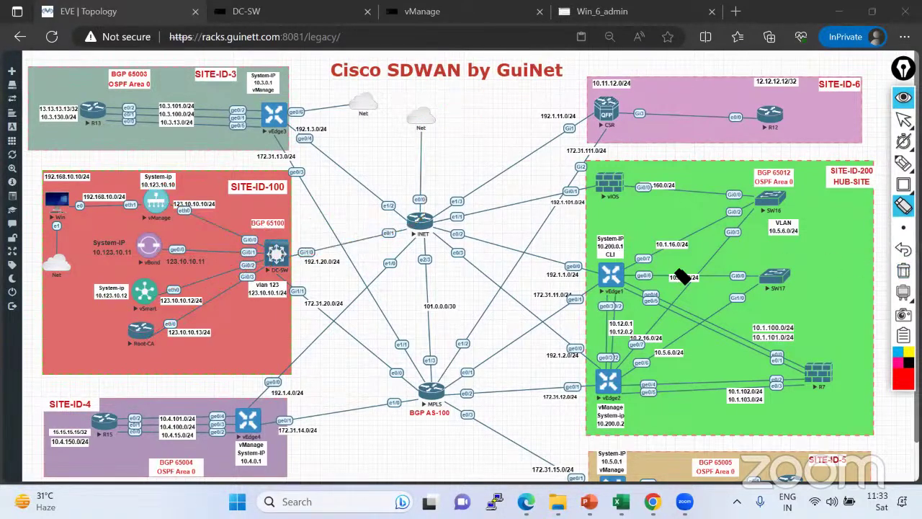
click(903, 119)
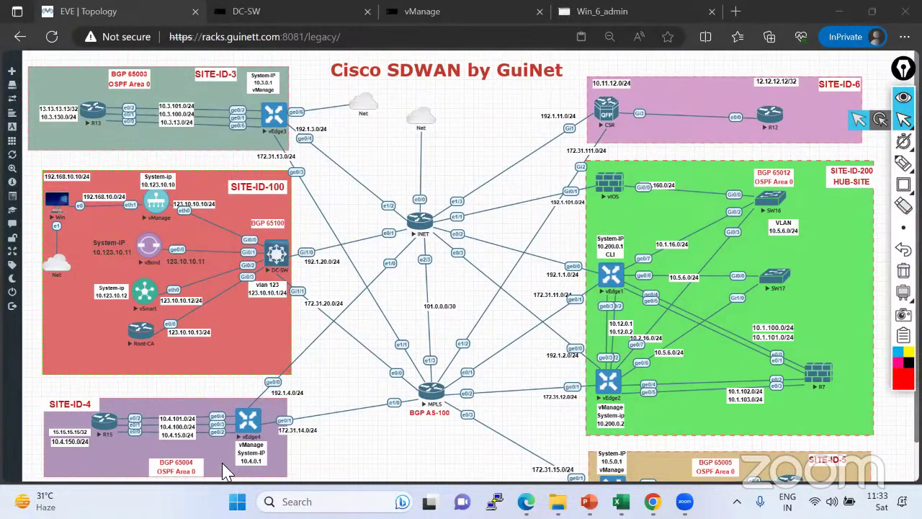
mouse_move(902, 164)
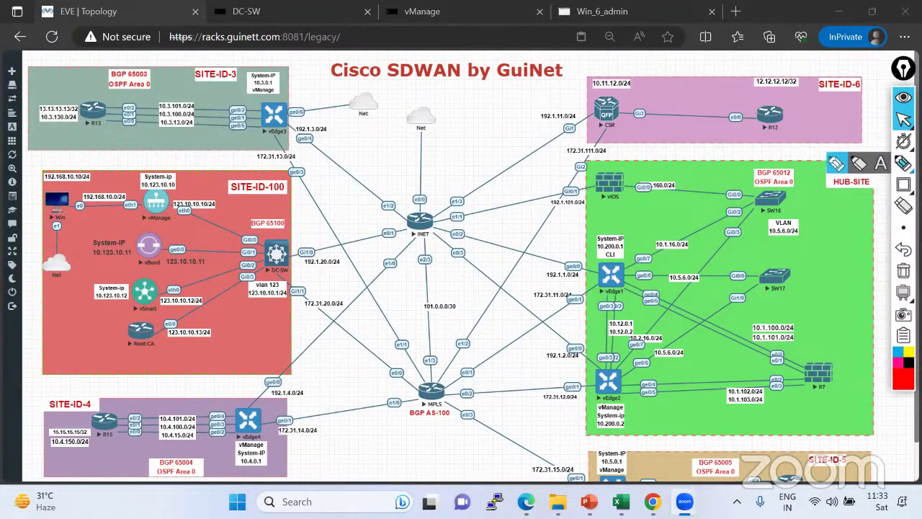
click(835, 165)
mouse_move(903, 142)
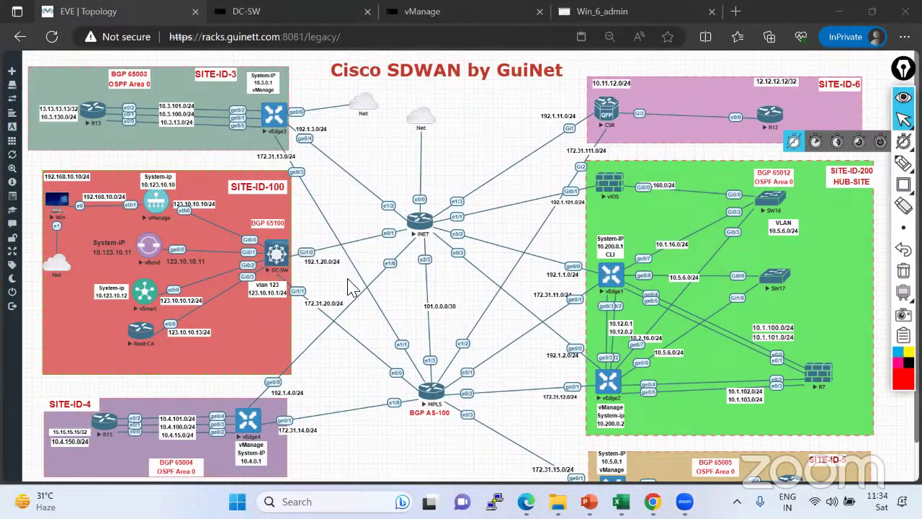
mouse_move(903, 120)
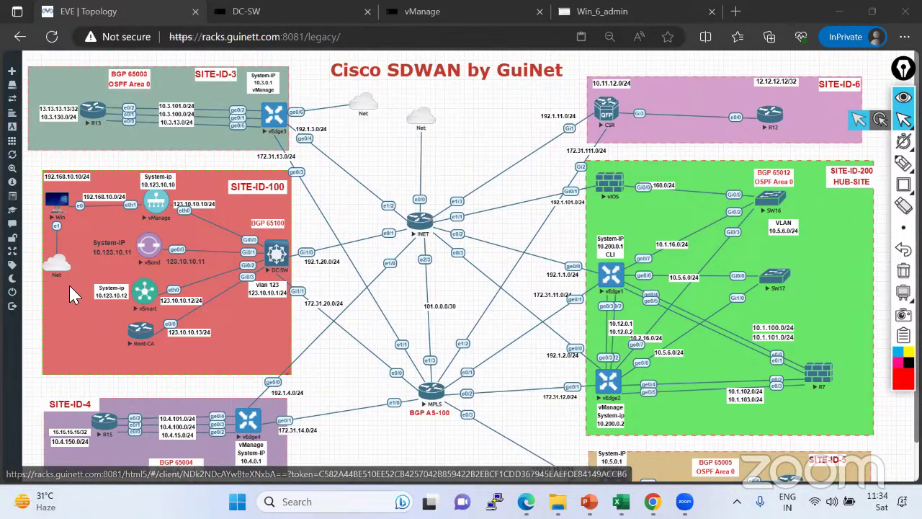
Open vBond's console, move it aside, note version 19.2.3, and submit the new admin password.
click(150, 259)
drag(138, 70, 509, 85)
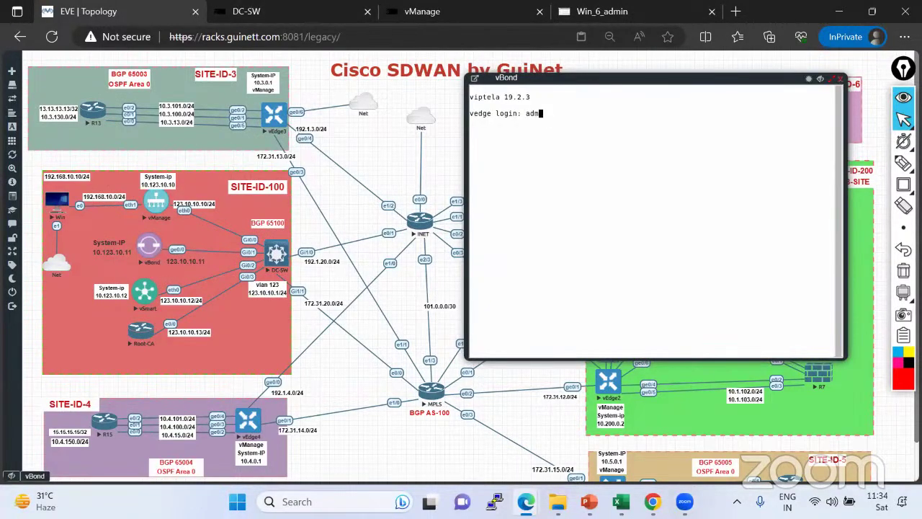
drag(504, 97, 543, 98)
click(560, 122)
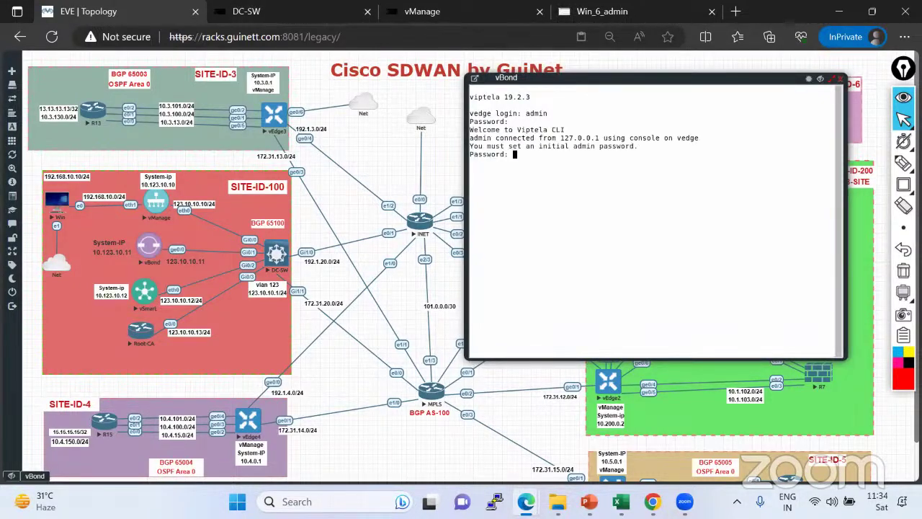
key(Return)
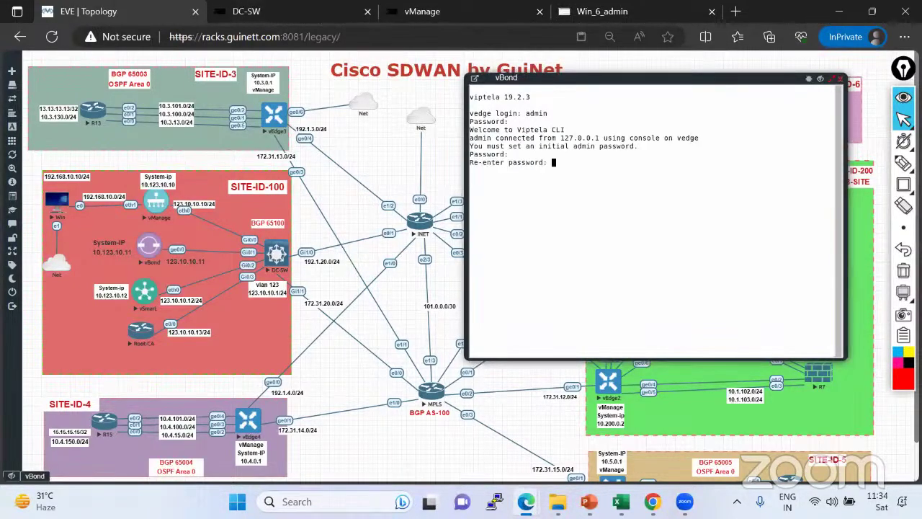
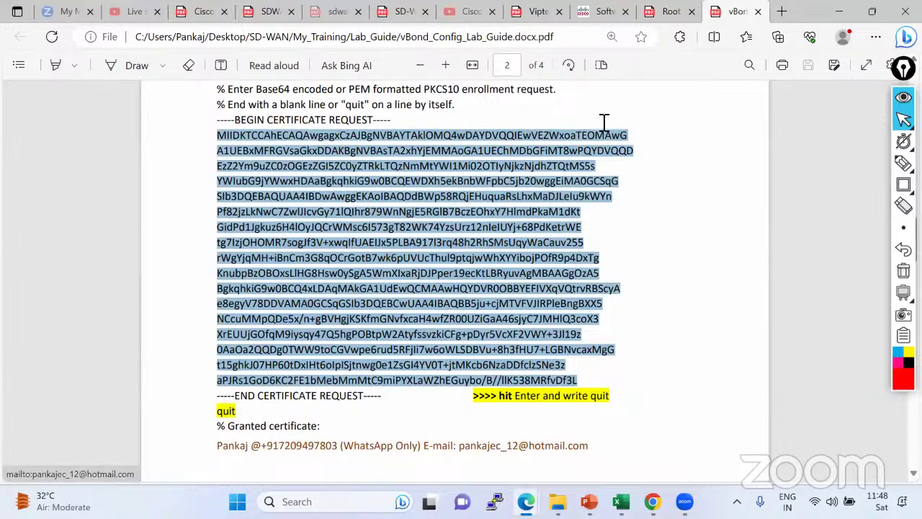
Switch to the Viptela-TDM-v2.pdf tab showing the vEdge Router Identity slide on page 17.
key(ctrl+8)
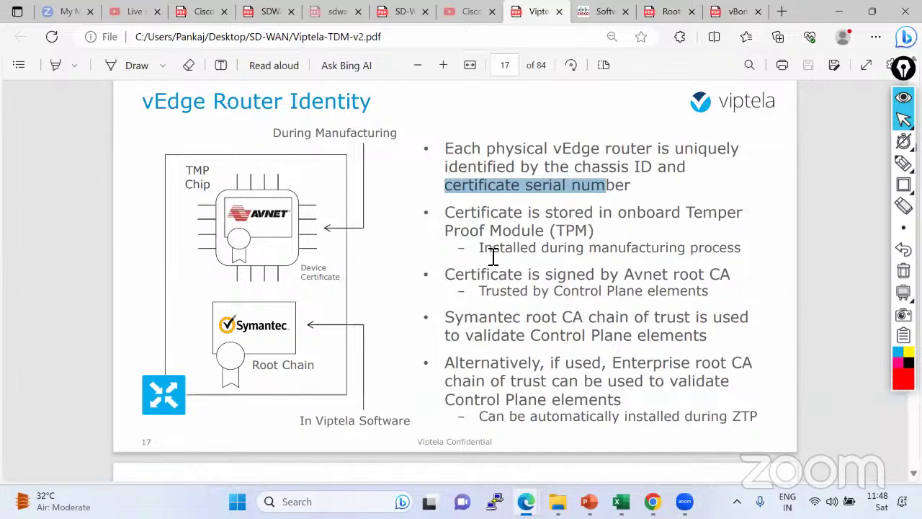
Select the bullet stating the certificate is stored in the TPM.
drag(479, 248, 752, 252)
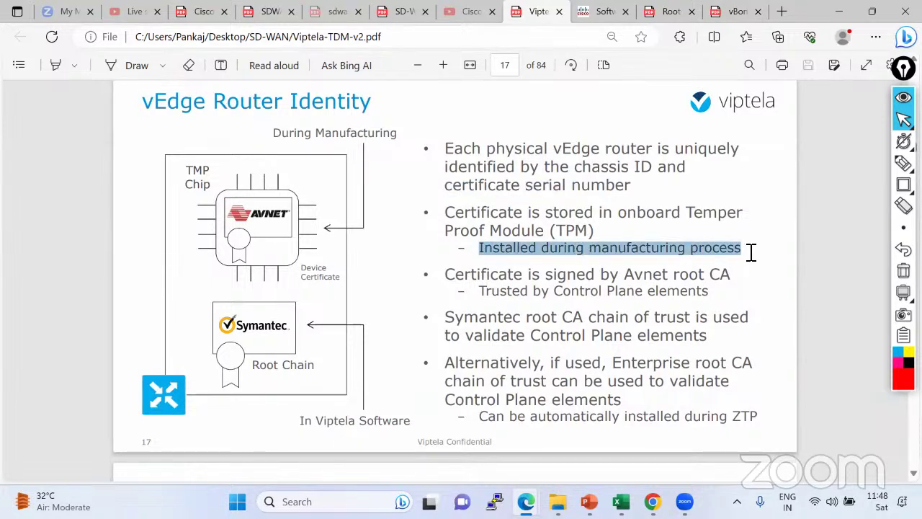
click(506, 225)
drag(506, 224, 748, 250)
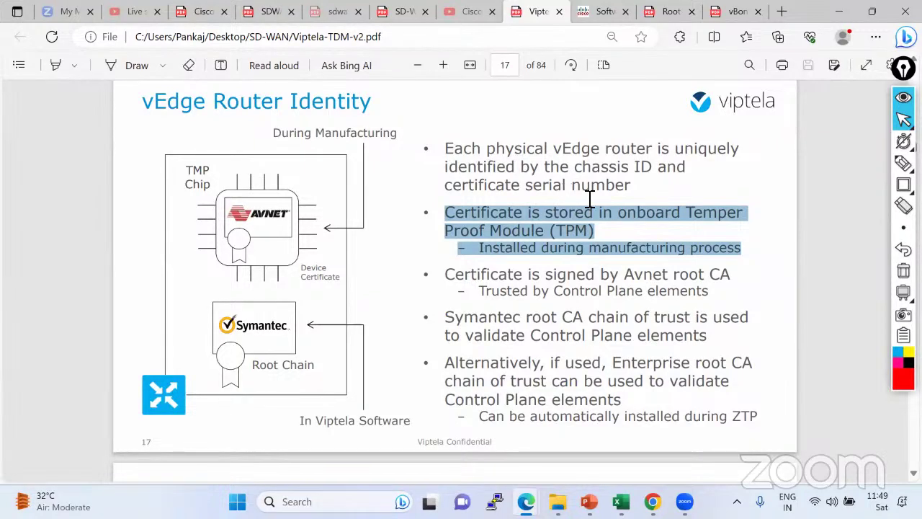
Draw a red pen line beside the first bullets, then return to the EVE topology.
mouse_move(903, 164)
click(834, 165)
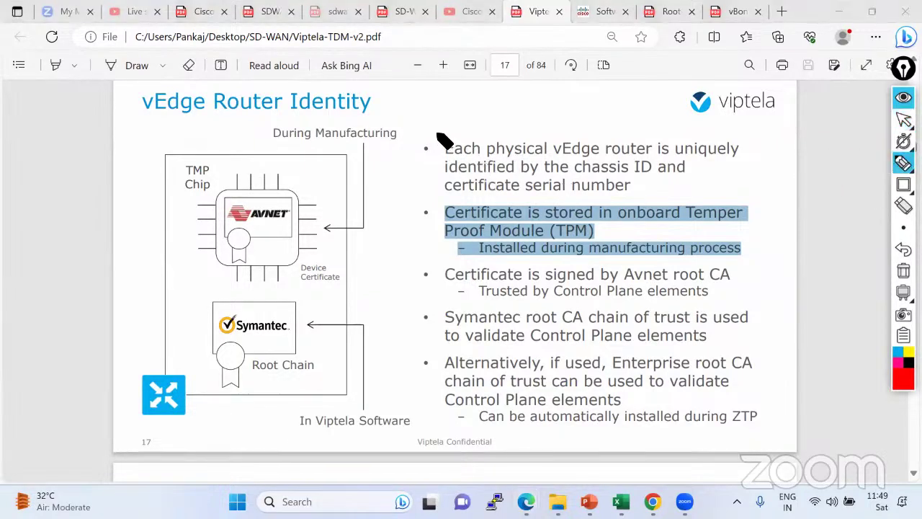
drag(437, 134, 430, 234)
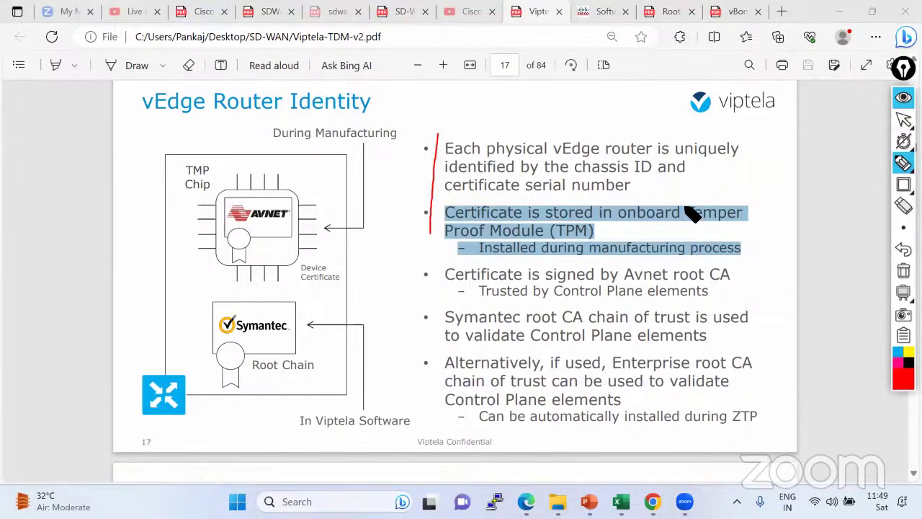
click(903, 120)
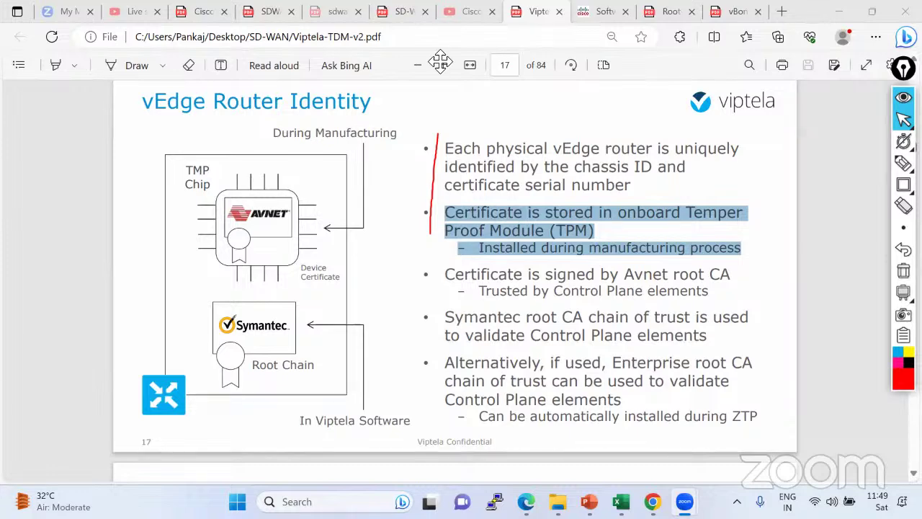
key(alt+Tab)
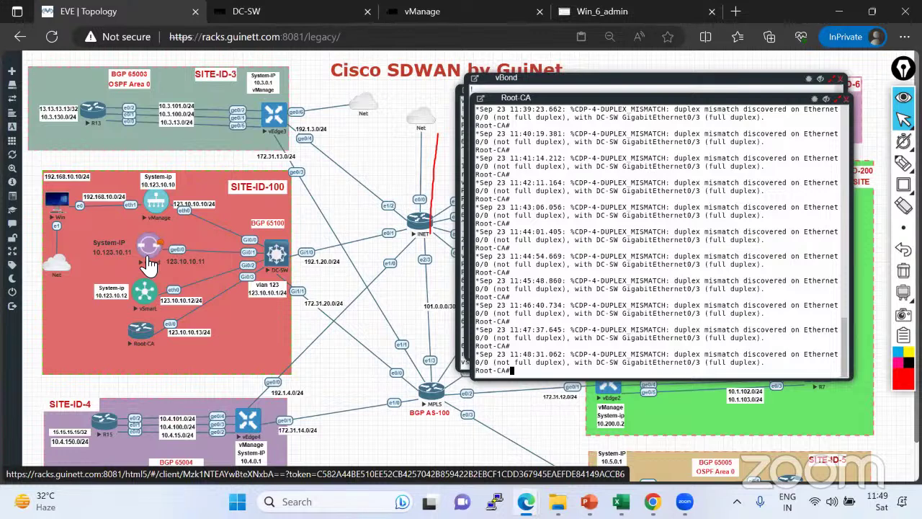
Enter configuration mode on Root-CA and apply 'no logging console'.
text(conf t)
key(Return)
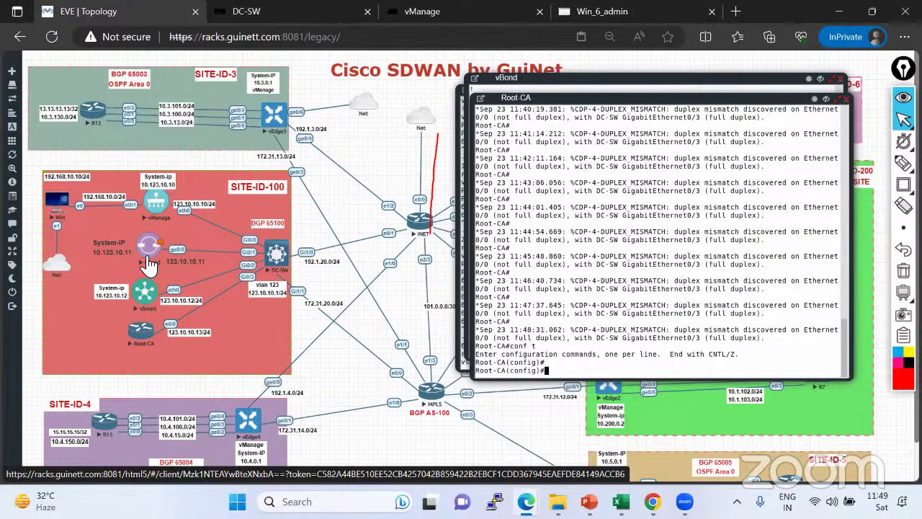
key(Return)
text(no loggi)
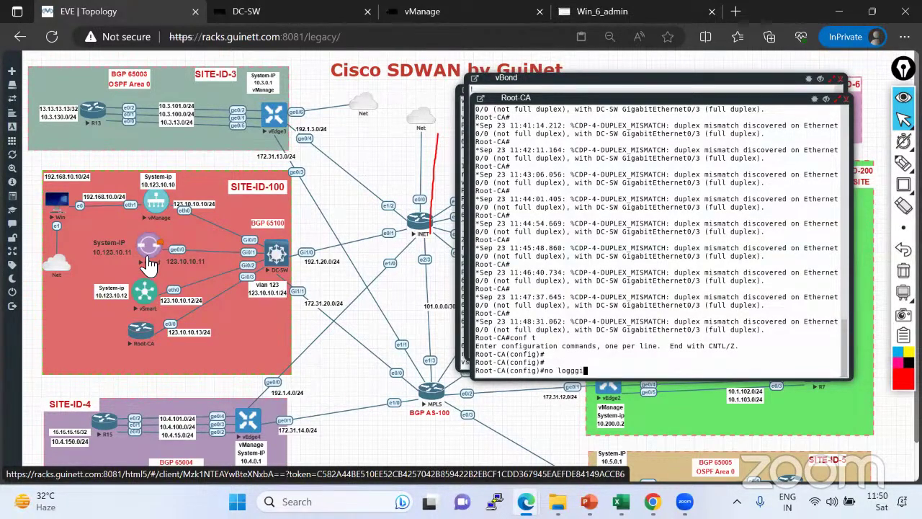
key(Tab)
key(BackSpace)
key(BackSpace)
text(i)
key(Tab)
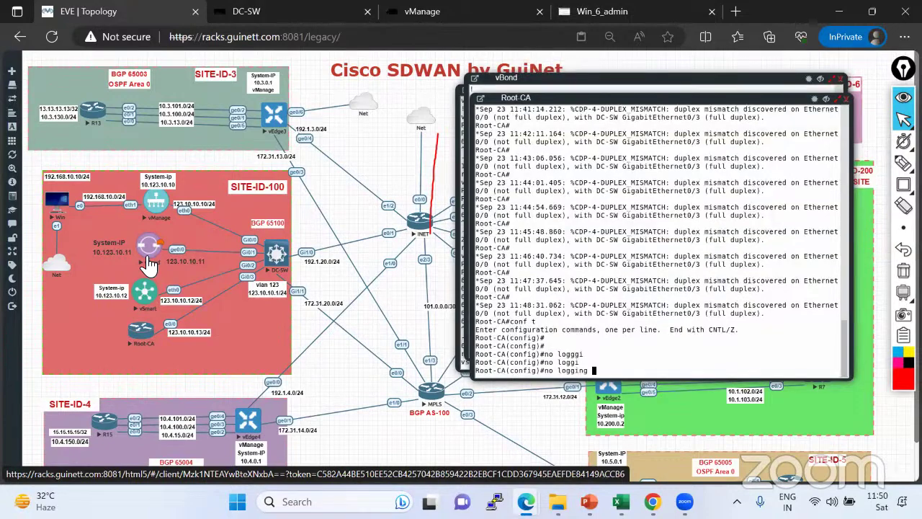
text(ng con)
key(Tab)
key(Return)
key(Return)
Leave configuration mode with Ctrl+Z and save the configuration with wr.
key(Return)
key(Return)
key(ctrl+z)
text(wr)
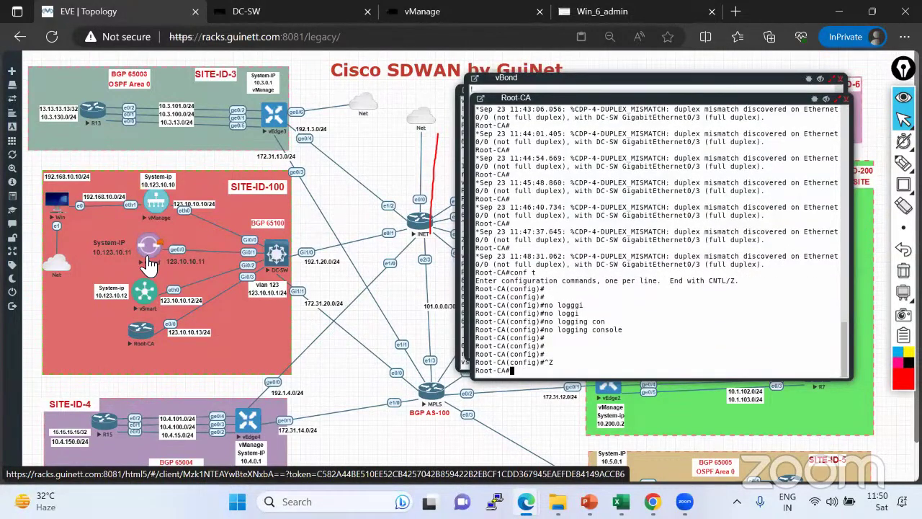
key(Return)
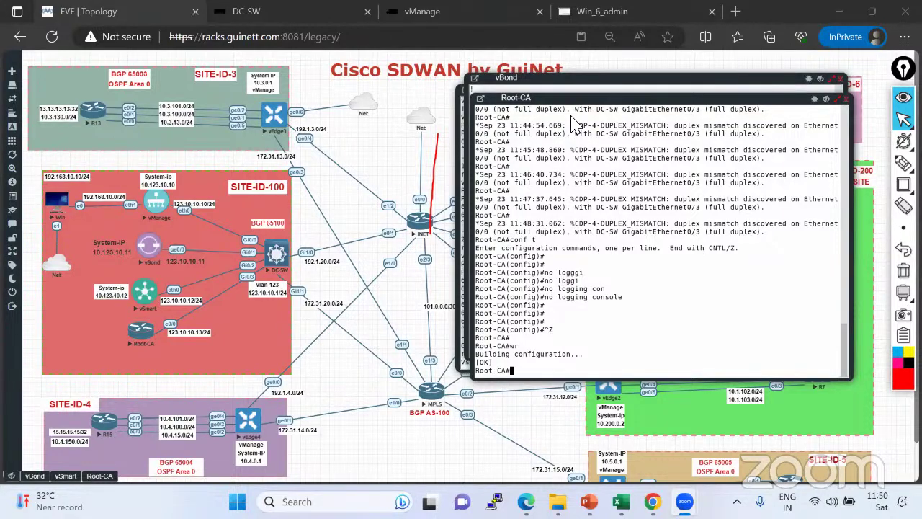
Annotate in red the vManage IP, the Root-CA node, its 123.10.10.13/24 address, and links to vSmart and INET.
mouse_move(904, 163)
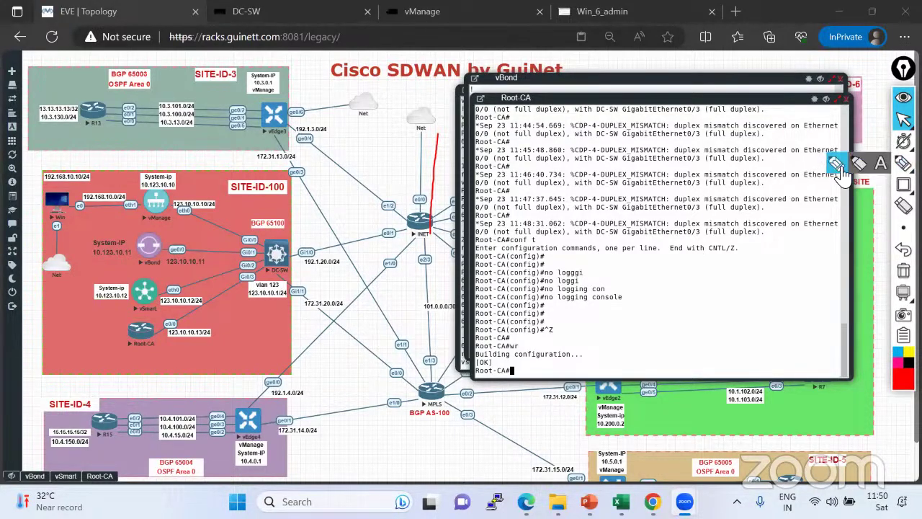
click(837, 165)
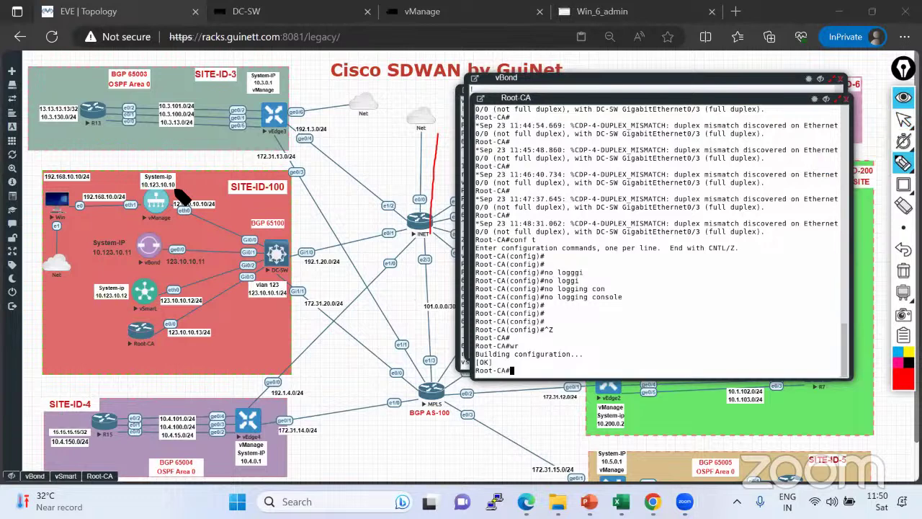
mouse_move(173, 188)
mouse_down()
mouse_move(207, 181)
mouse_move(257, 131)
mouse_move(268, 129)
mouse_move(273, 140)
mouse_up()
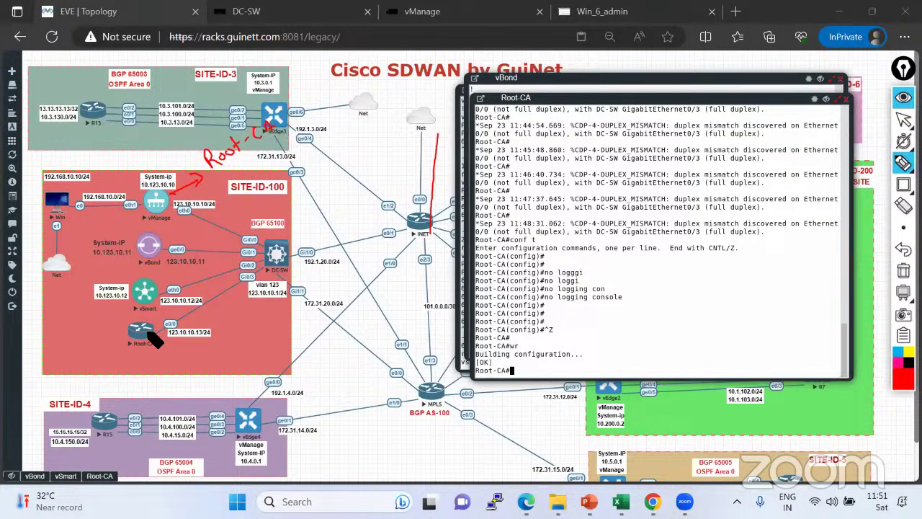
mouse_move(154, 339)
mouse_down()
mouse_move(123, 333)
mouse_move(135, 324)
mouse_move(198, 335)
mouse_move(208, 326)
mouse_up()
mouse_move(241, 358)
mouse_down()
mouse_move(227, 324)
mouse_move(261, 307)
mouse_move(287, 346)
mouse_move(246, 366)
mouse_up()
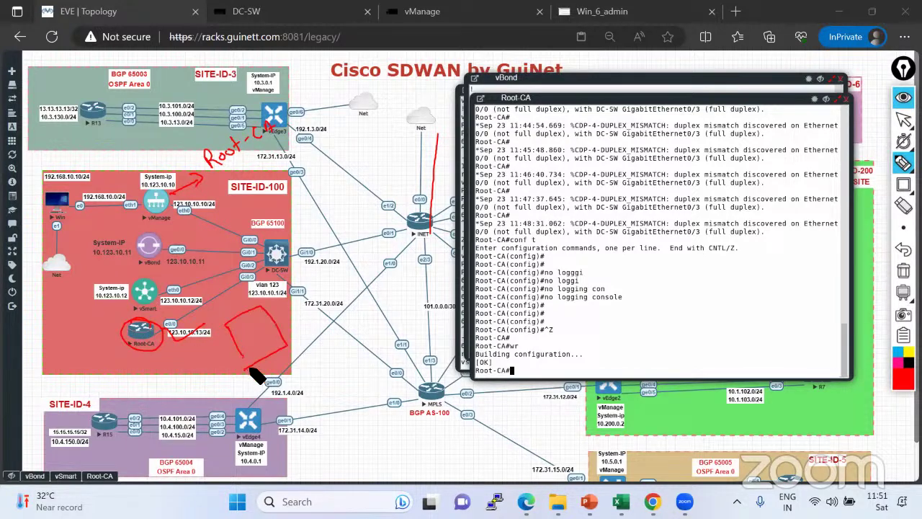
mouse_move(280, 306)
mouse_down()
mouse_move(324, 285)
mouse_move(328, 320)
mouse_move(317, 272)
mouse_up()
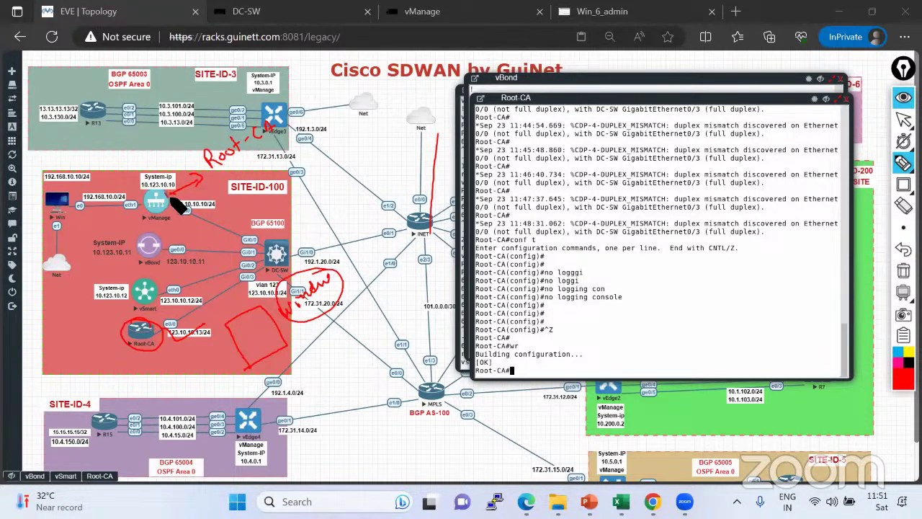
drag(169, 188, 196, 126)
drag(162, 344, 179, 309)
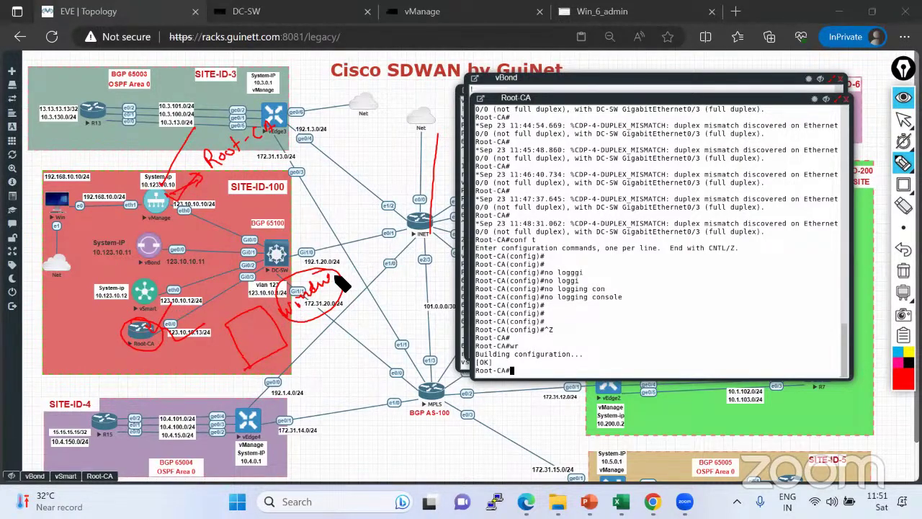
drag(335, 278, 382, 248)
mouse_move(189, 347)
mouse_down()
mouse_move(173, 353)
mouse_move(167, 344)
mouse_move(185, 332)
mouse_up()
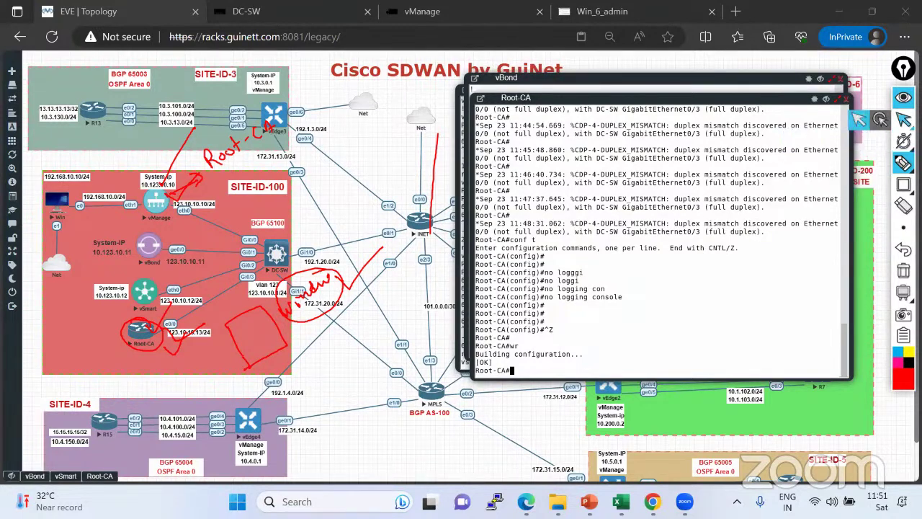
click(903, 120)
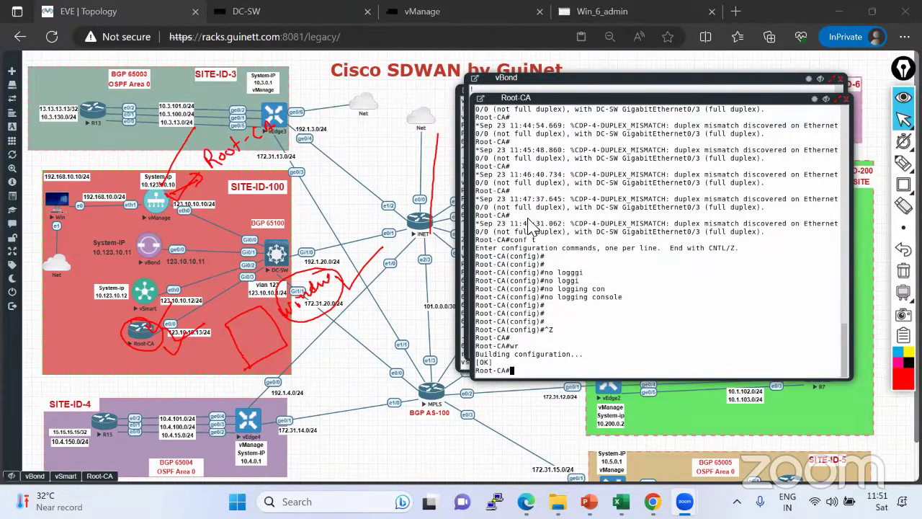
Erase all red annotations from the topology and return to the Viptela slide deck.
click(588, 323)
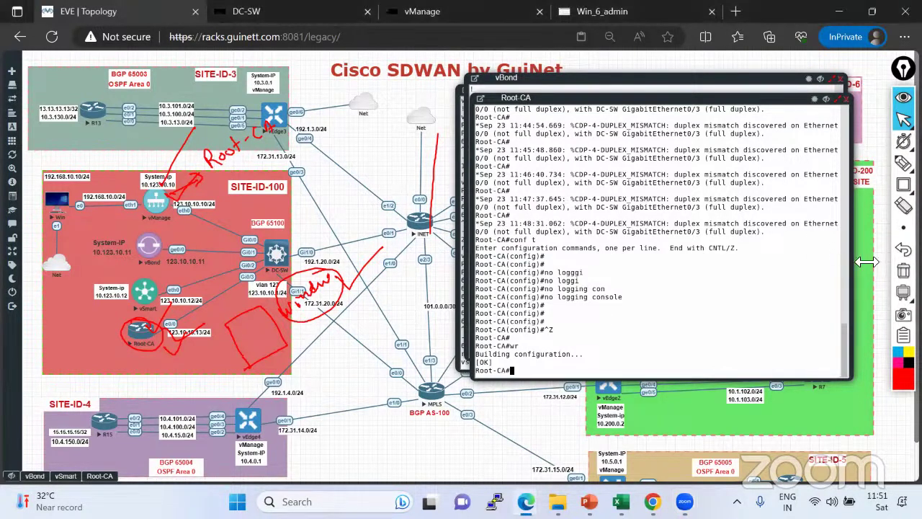
click(903, 271)
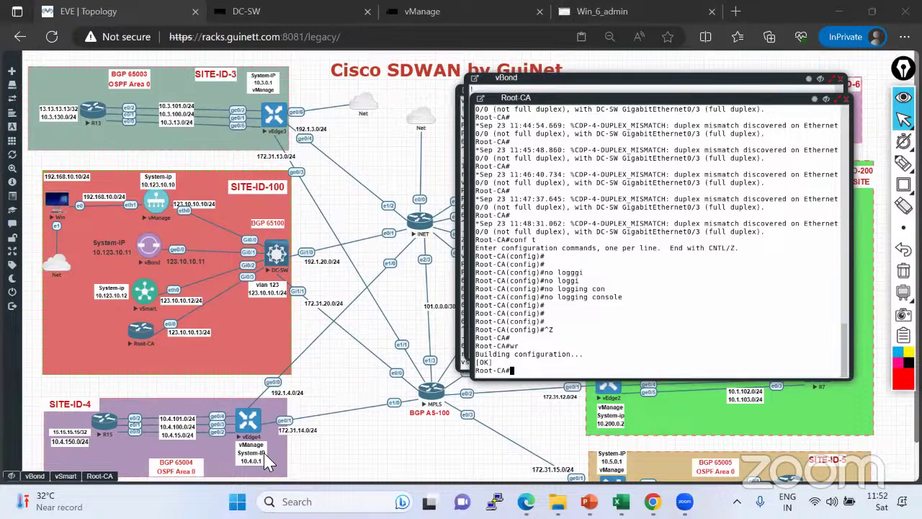
key(alt+Tab)
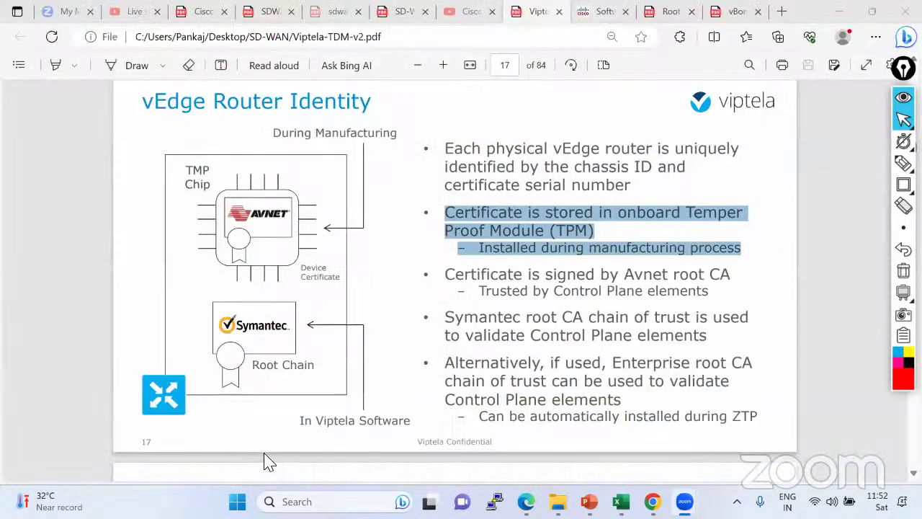
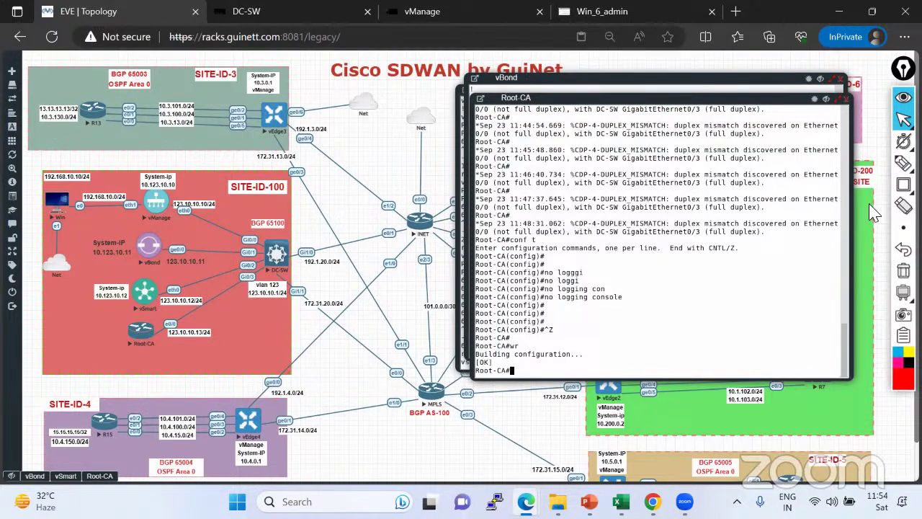
Circle the Root-CA router in red with the screen pen, then erase the marks.
click(903, 163)
mouse_move(164, 339)
mouse_down()
mouse_move(109, 352)
mouse_move(156, 322)
mouse_move(131, 335)
mouse_up()
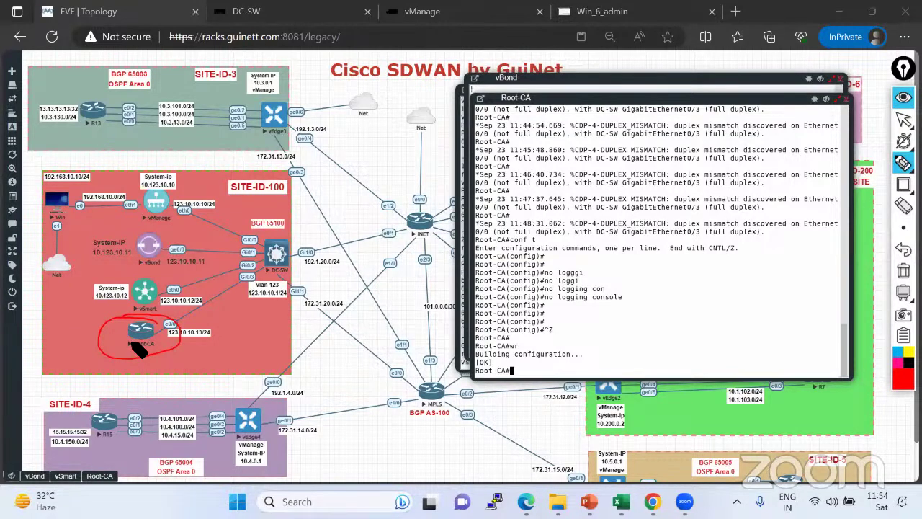
mouse_move(132, 342)
mouse_down()
mouse_move(170, 324)
mouse_move(144, 361)
mouse_up()
click(904, 270)
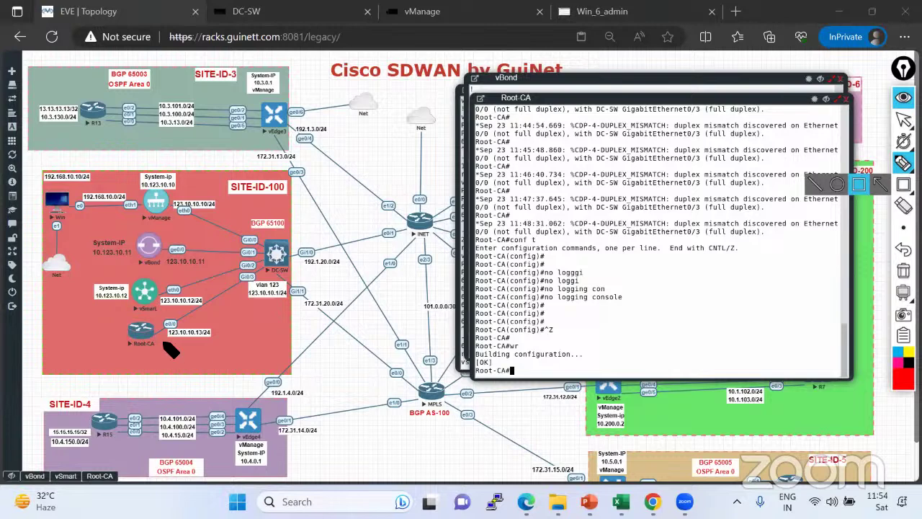
drag(170, 342, 150, 307)
click(903, 271)
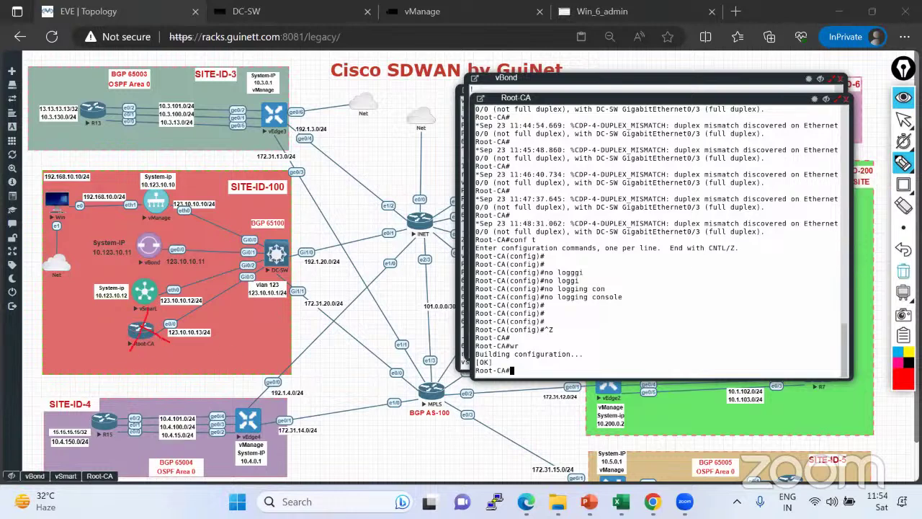
click(903, 120)
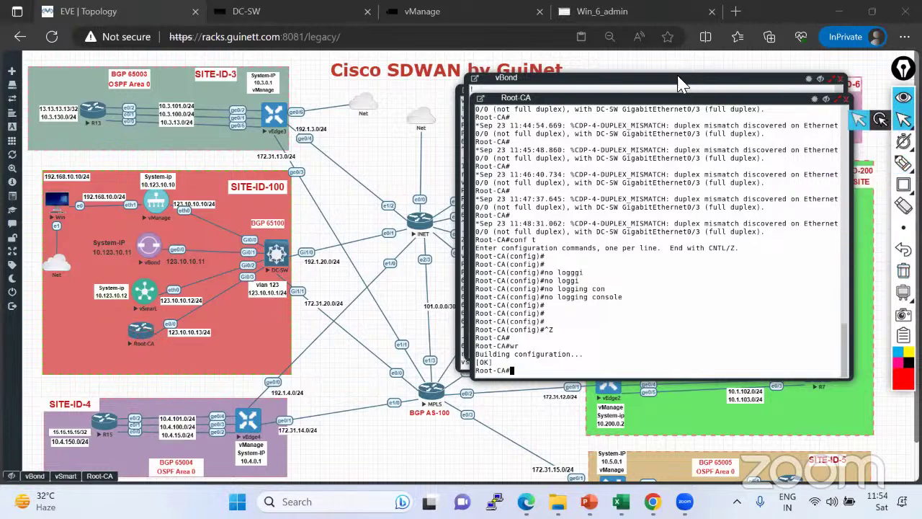
Skim the Viptela slides in the vManage session, then go back to the EVE topology.
click(607, 18)
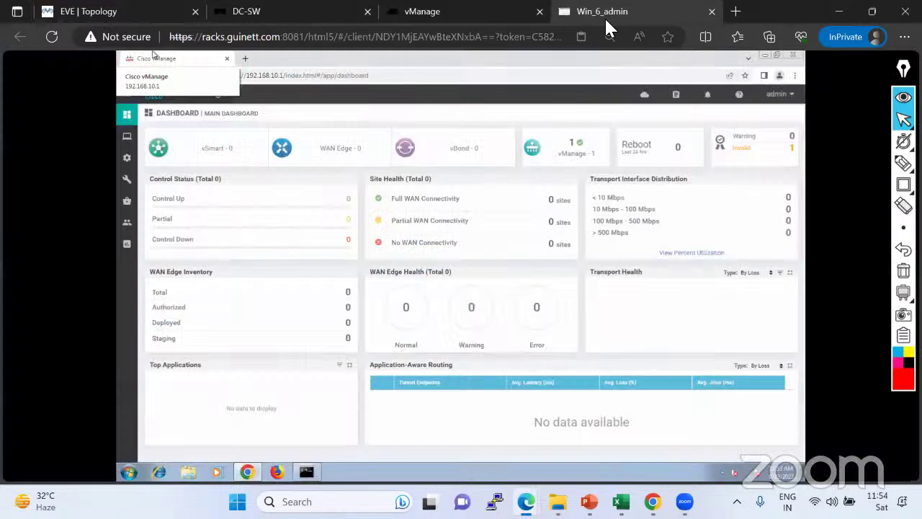
click(521, 480)
scroll(558, 346, down, 2)
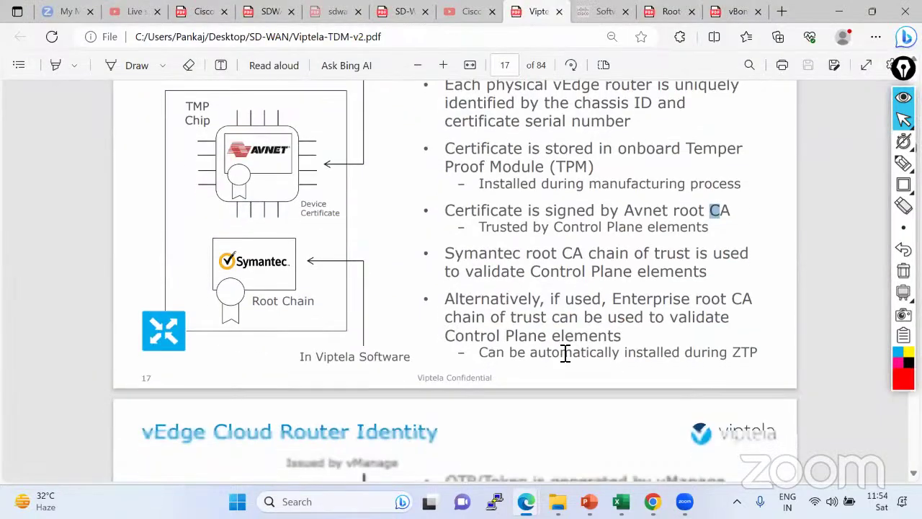
scroll(545, 333, down, 3)
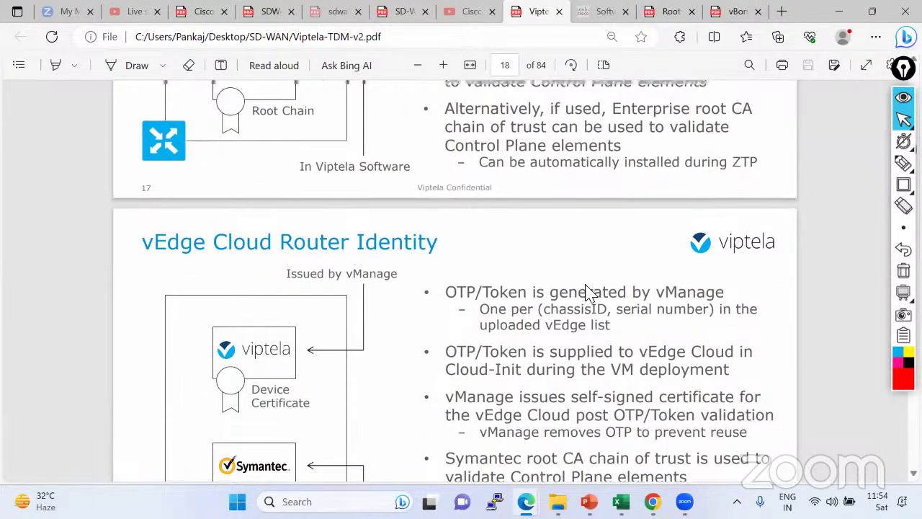
scroll(586, 293, up, 2)
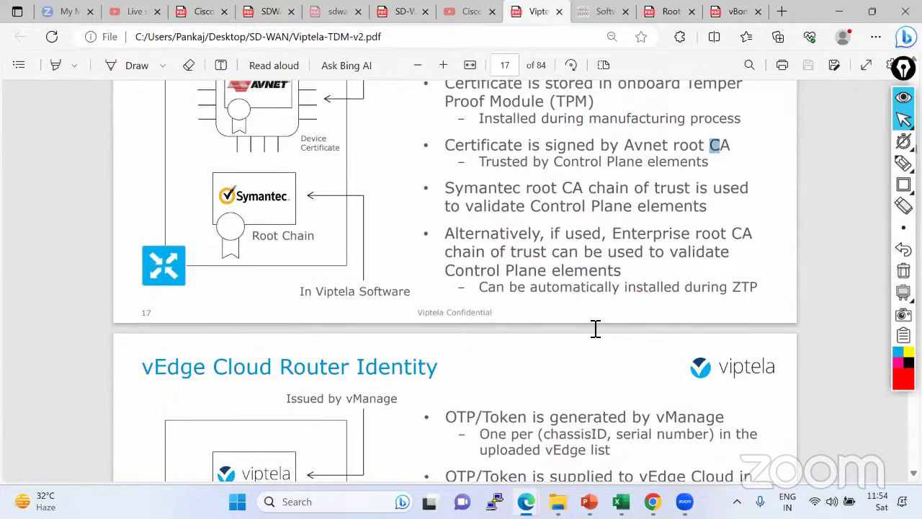
scroll(605, 360, up, 7)
scroll(611, 339, down, 10)
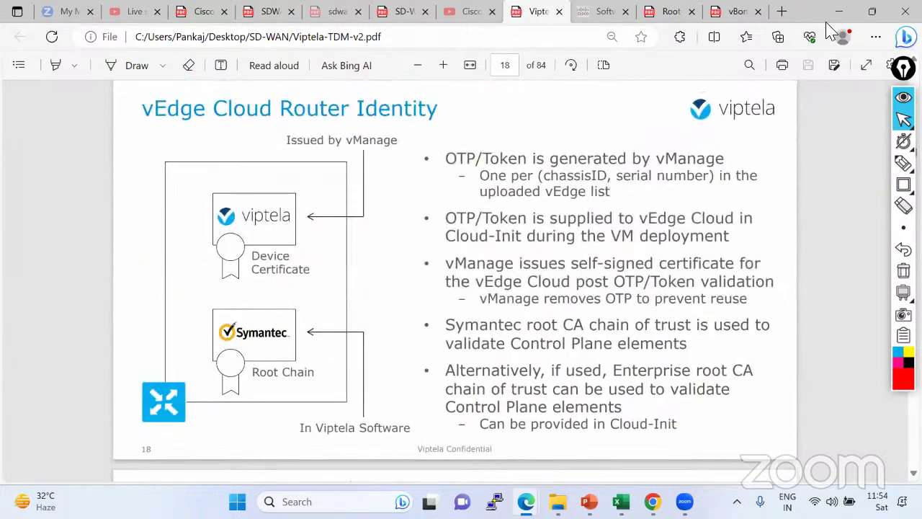
click(839, 12)
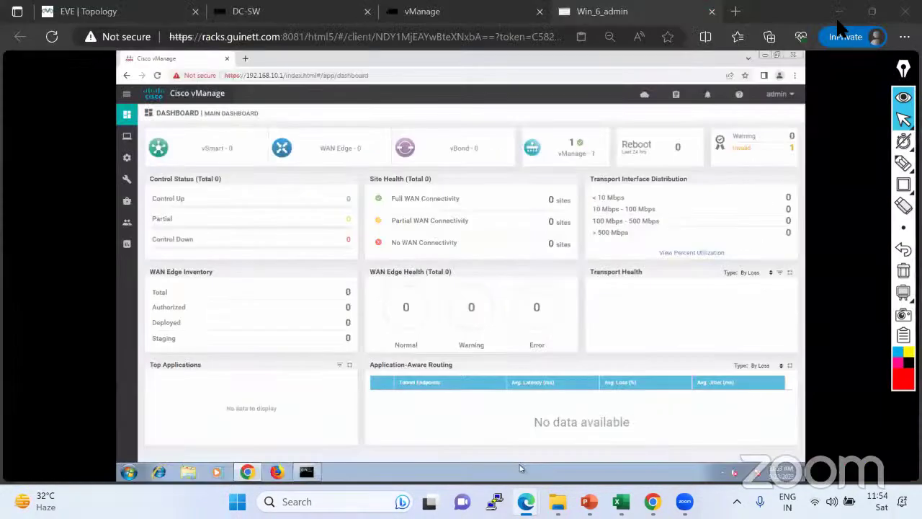
click(97, 12)
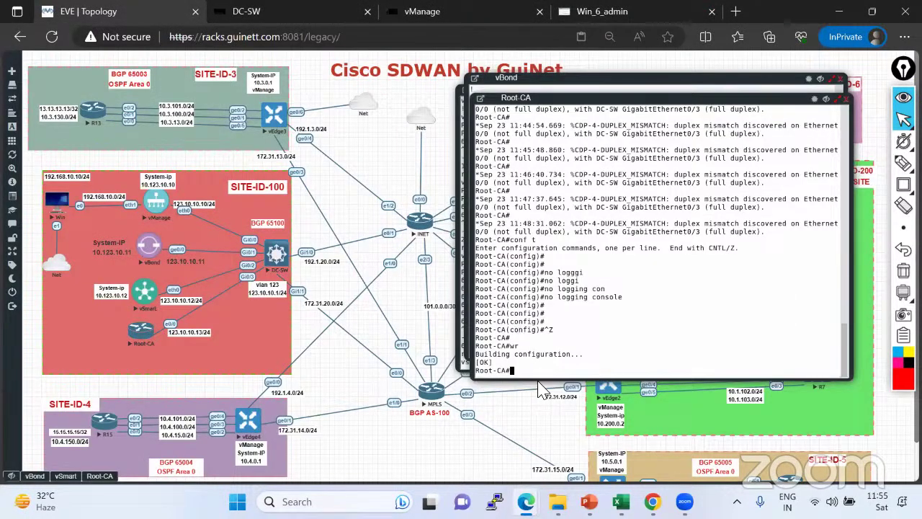
Show Root-CA-Lab-Guide.docx.pdf from the top, at its Root-CA: Configuration section.
mouse_move(526, 501)
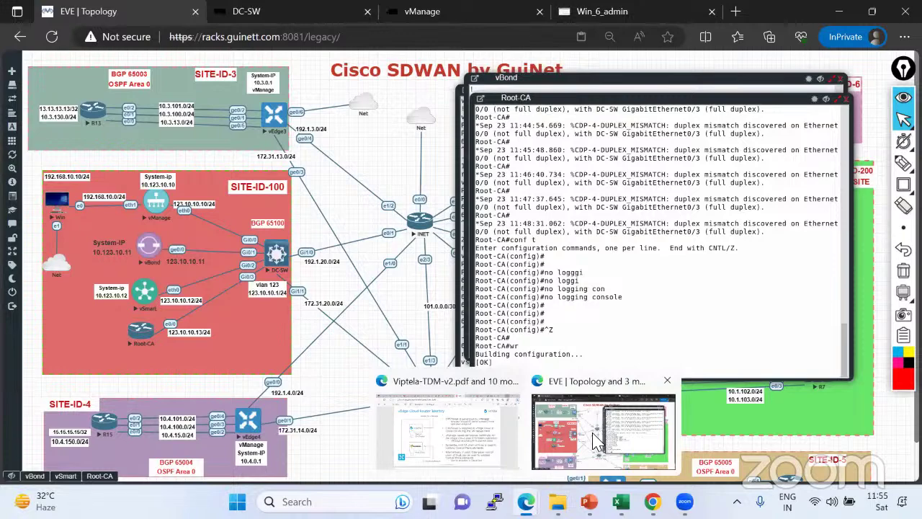
click(405, 388)
click(742, 13)
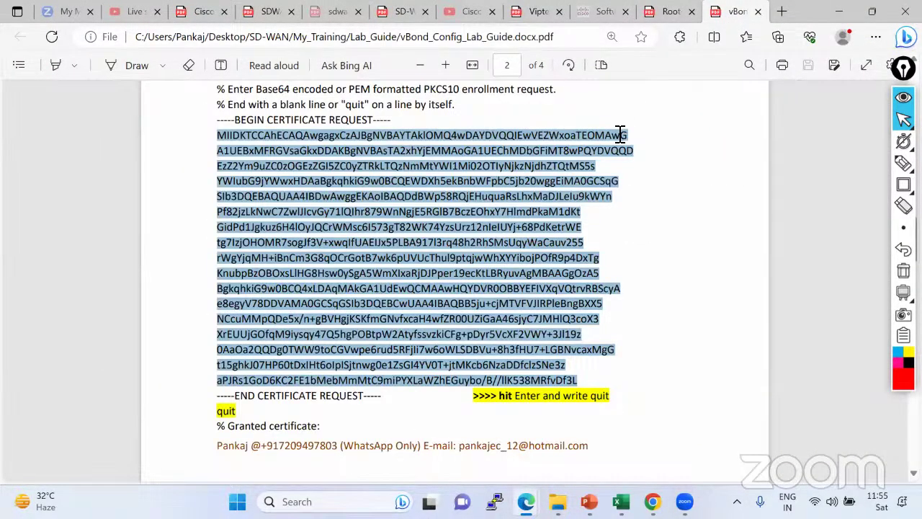
click(664, 12)
scroll(629, 95, up, 6)
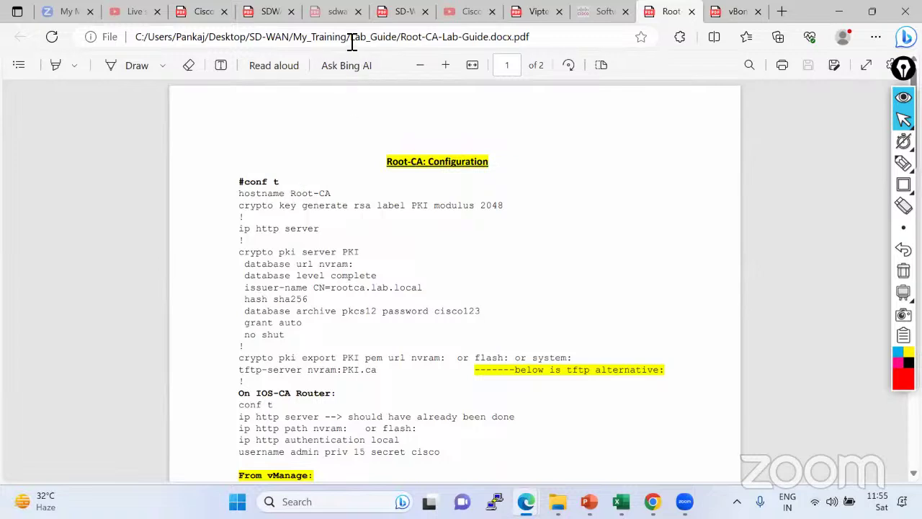
Copy the 'crypto key generate rsa label PKI modulus 2048' line from the guide.
key(alt+Tab)
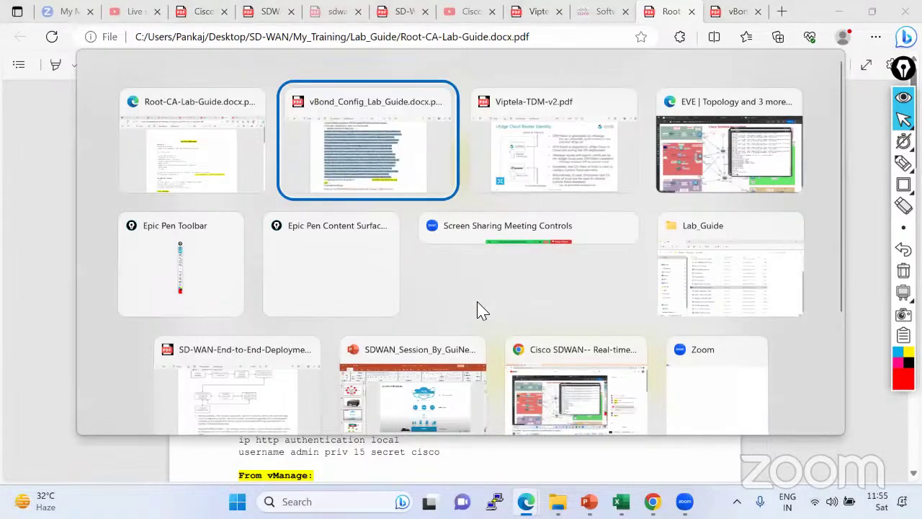
key(alt+Tab)
key(alt+Tab)
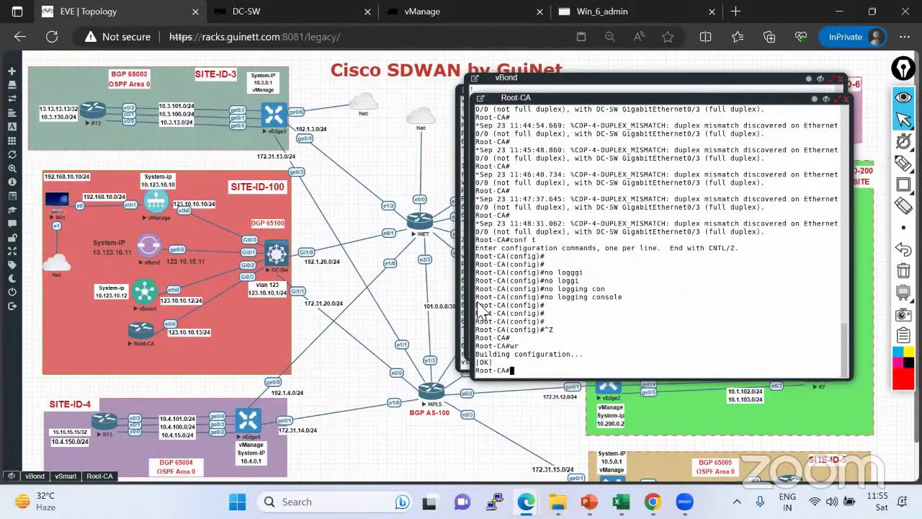
key(alt+Tab)
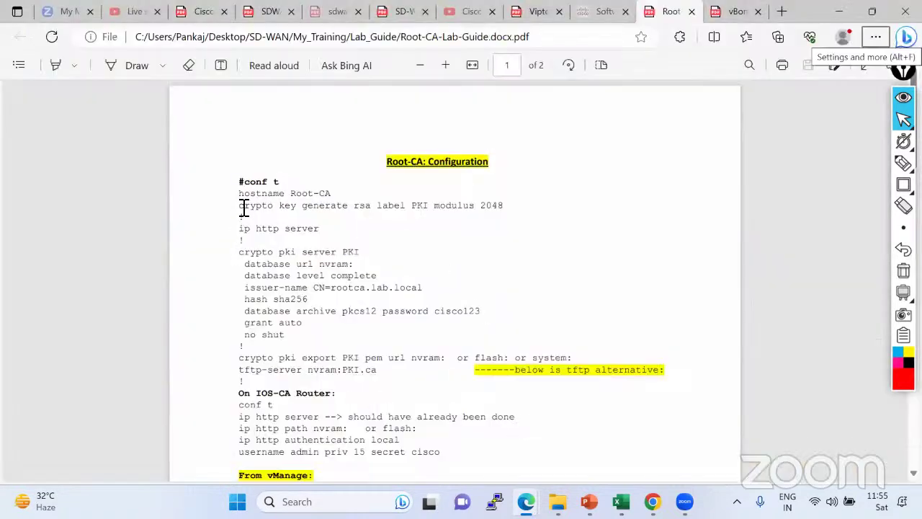
drag(241, 208, 508, 208)
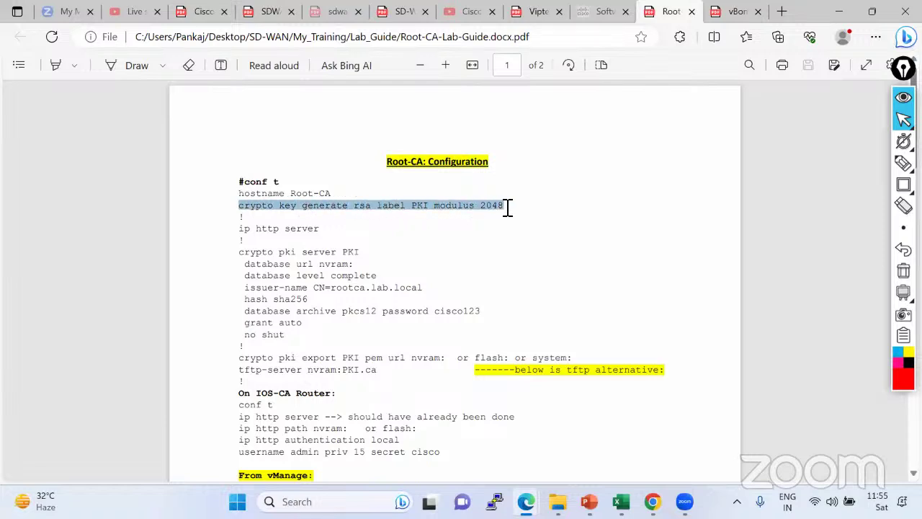
right_click(458, 208)
click(506, 258)
key(alt+Tab)
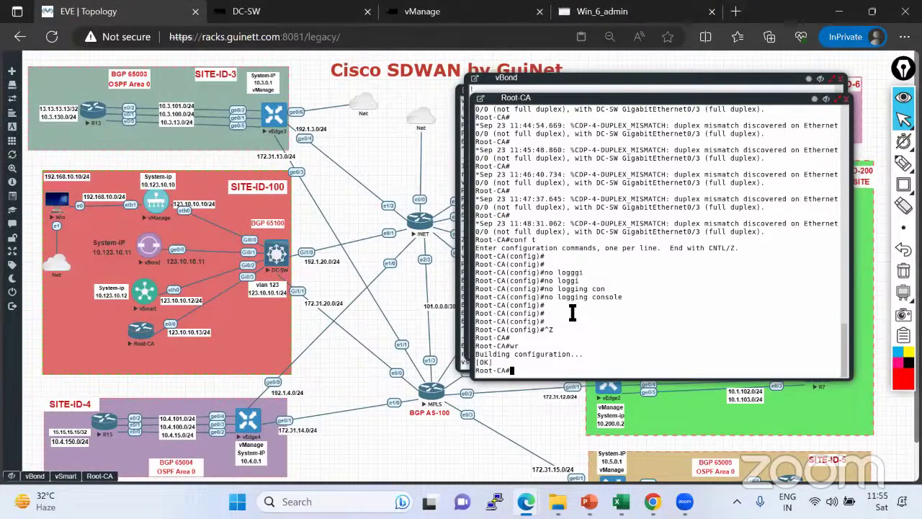
In config mode, generate the 2048-bit PKI RSA key and enable ip http server.
text(conf t)
key(Return)
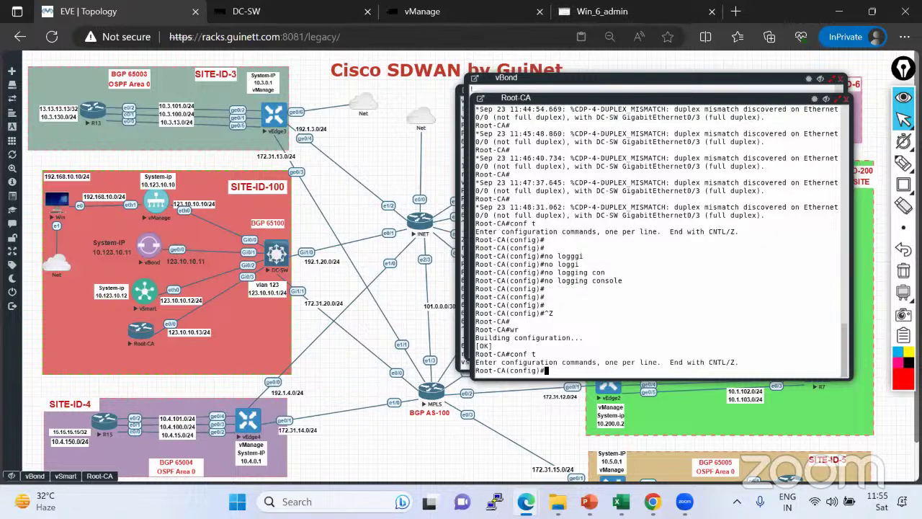
key(ctrl+v)
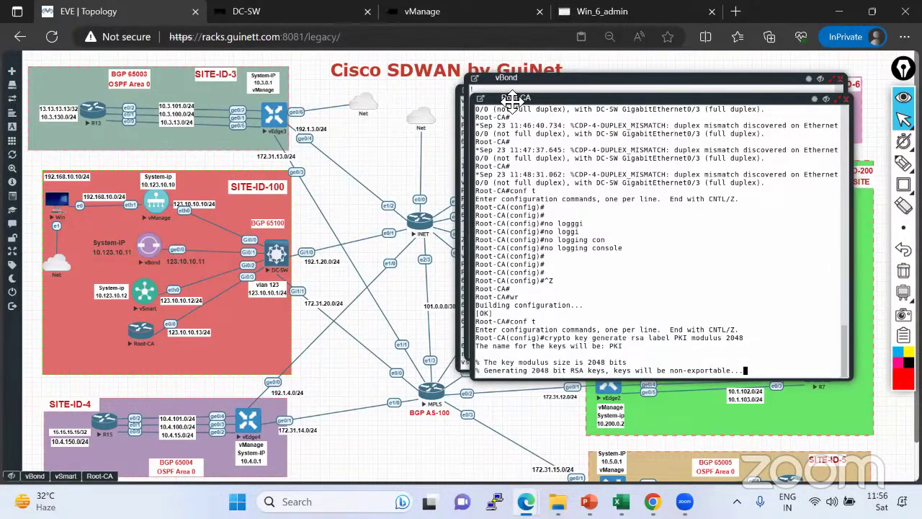
drag(509, 98, 312, 93)
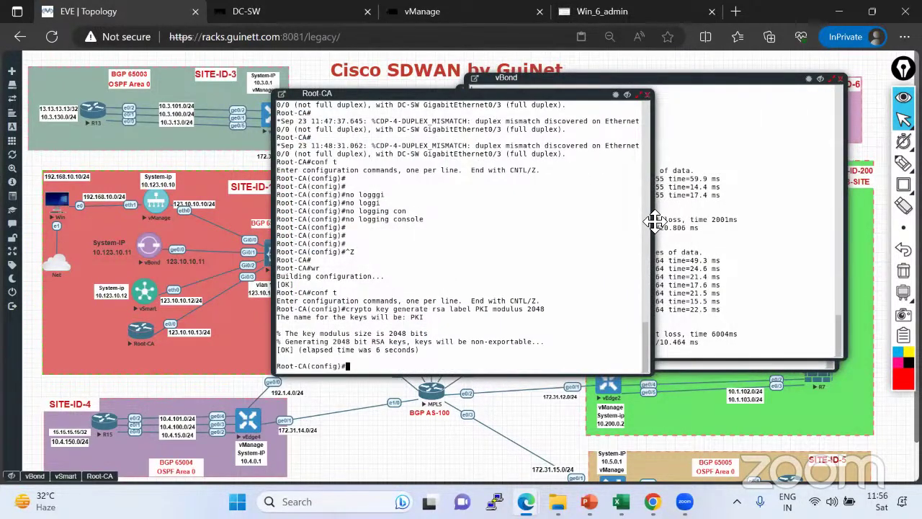
drag(651, 219, 852, 221)
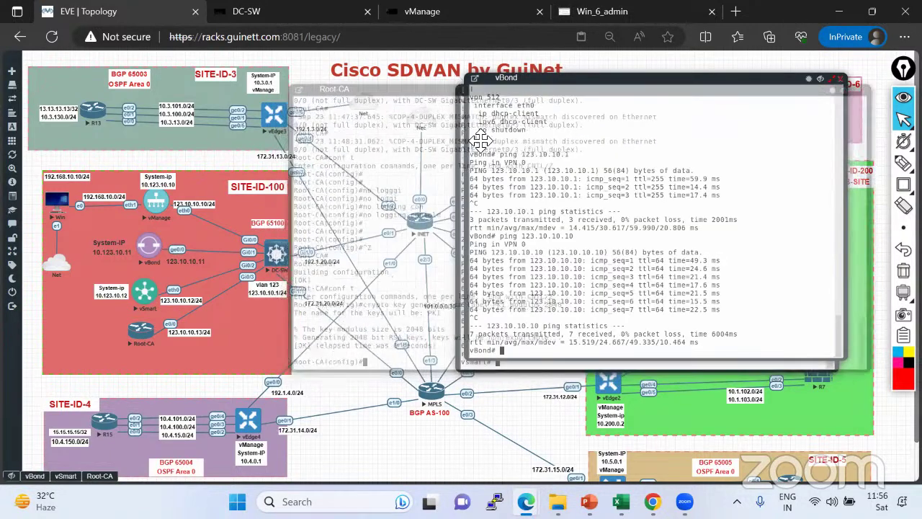
key(alt+Tab)
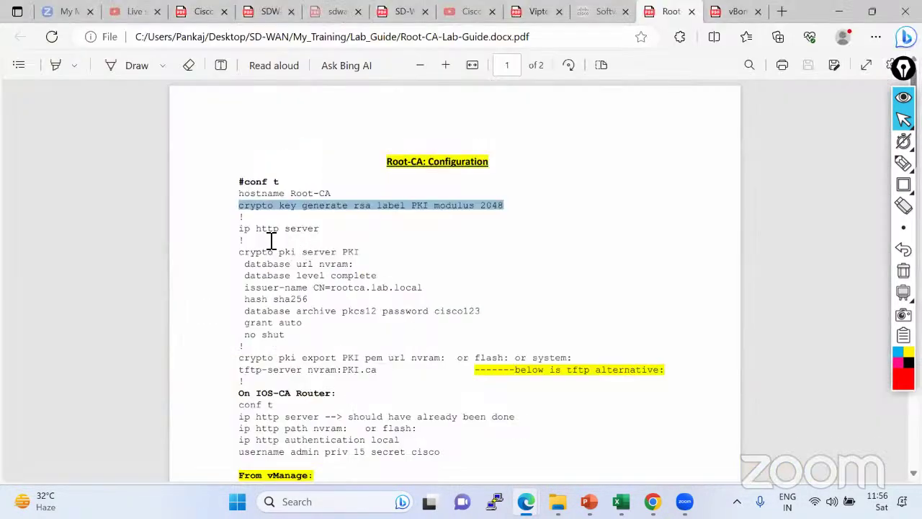
key(alt+Tab)
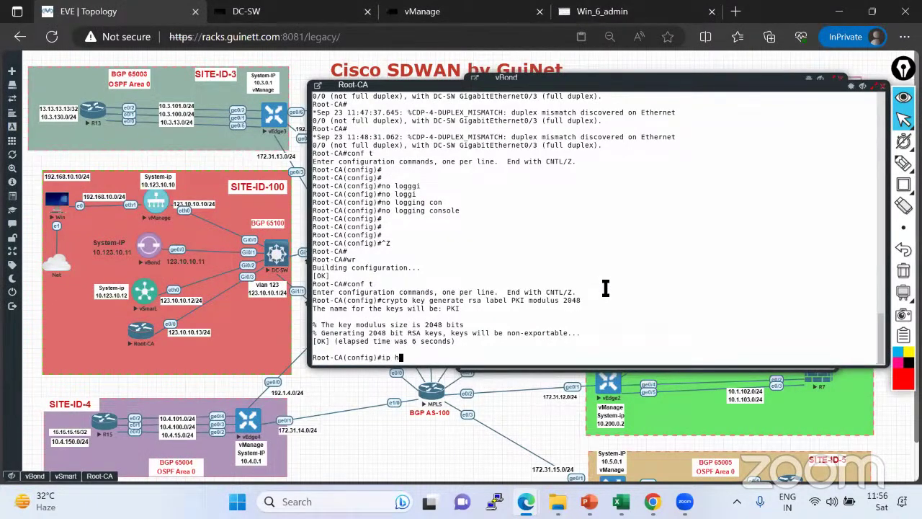
text(ip http serv)
key(Tab)
key(Return)
Create the certificate server with 'crypto pki server PKI'.
key(alt+Tab)
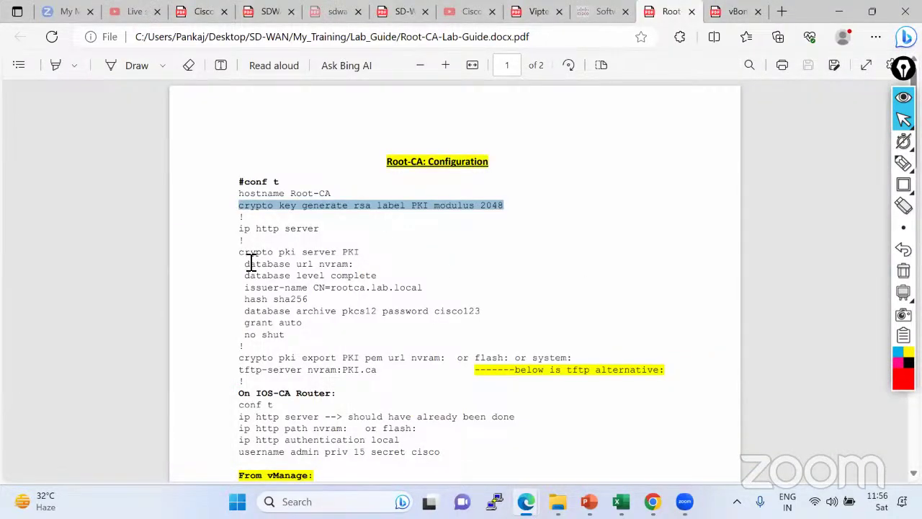
click(307, 255)
drag(239, 253, 362, 255)
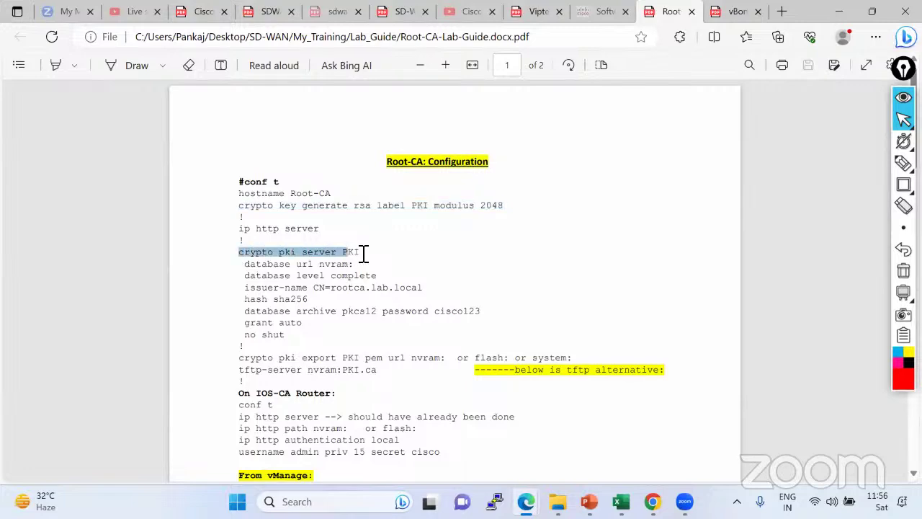
right_click(309, 261)
click(352, 260)
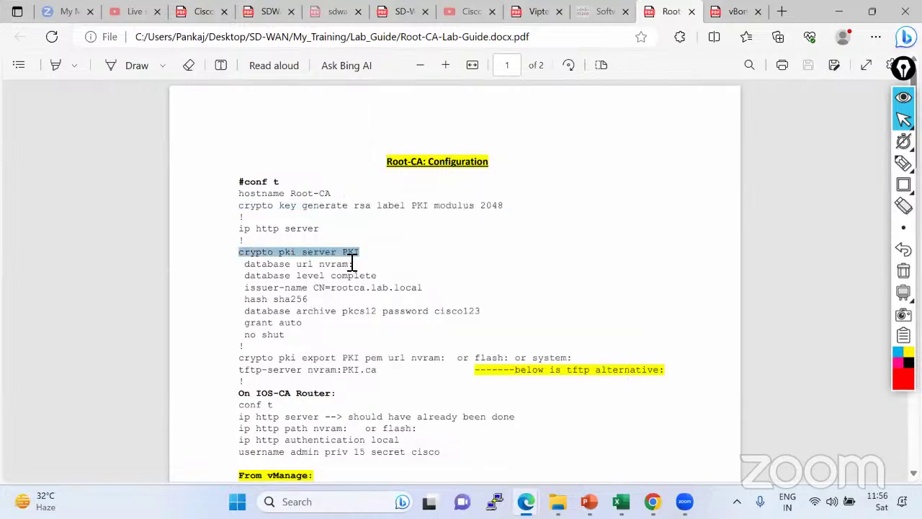
key(alt+Tab)
right_click(478, 274)
key(Return)
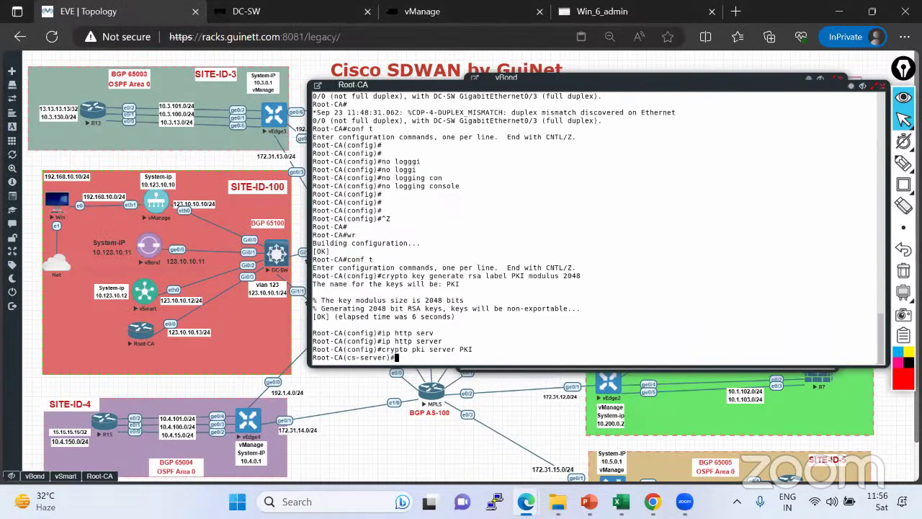
Set the PKI server's database url to nvram:.
key(alt+Tab)
drag(244, 264, 358, 266)
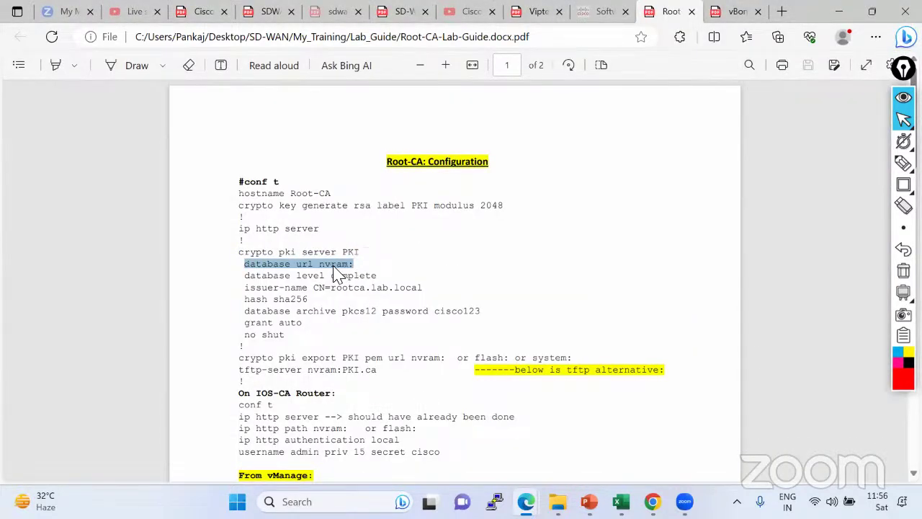
right_click(344, 267)
click(372, 255)
key(alt+Tab)
right_click(465, 283)
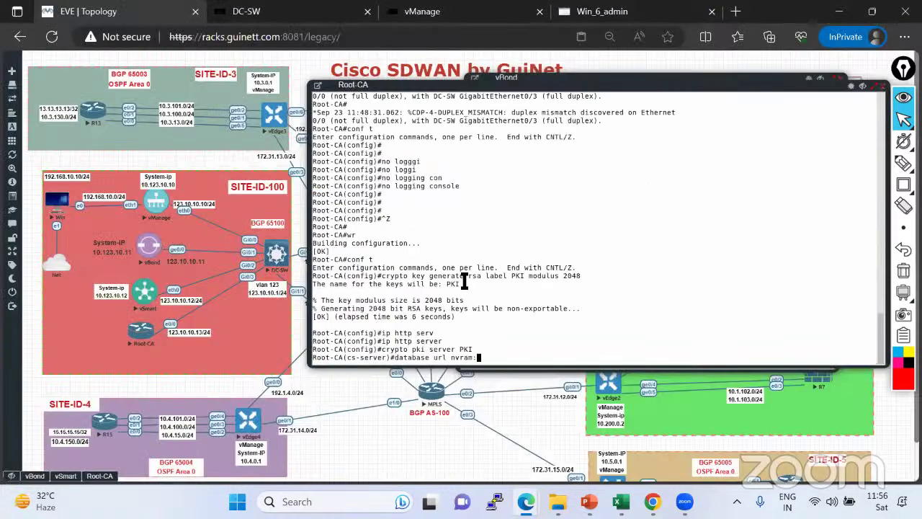
key(BackSpace)
key(BackSpace)
key(BackSpace)
key(BackSpace)
text(?)
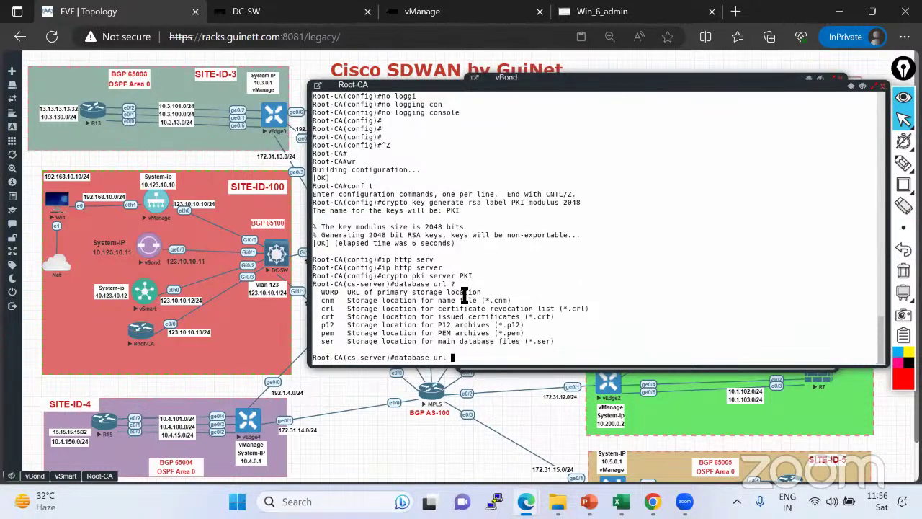
key(ctrl+v)
key(BackSpace)
key(BackSpace)
key(BackSpace)
key(BackSpace)
key(BackSpace)
key(BackSpace)
key(BackSpace)
key(BackSpace)
key(BackSpace)
key(BackSpace)
key(BackSpace)
key(BackSpace)
key(BackSpace)
key(Return)
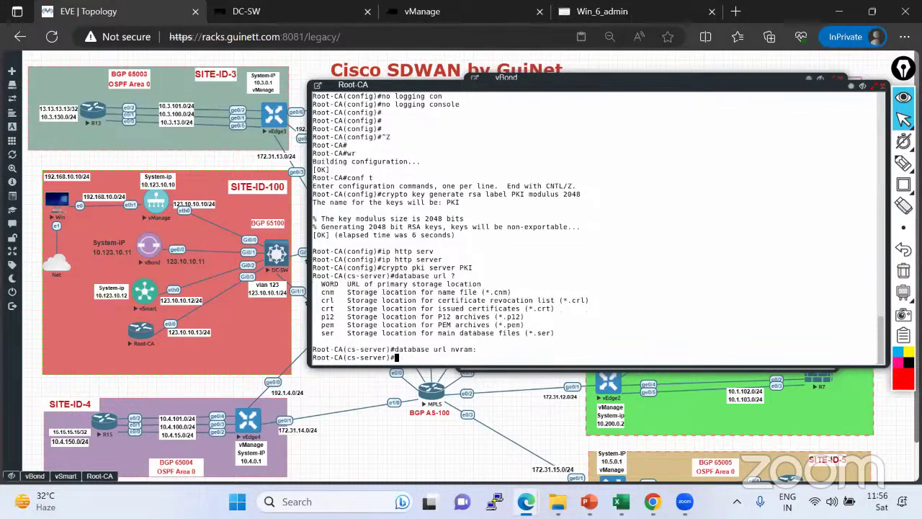
Set the PKI server's database level to complete.
key(alt+Tab)
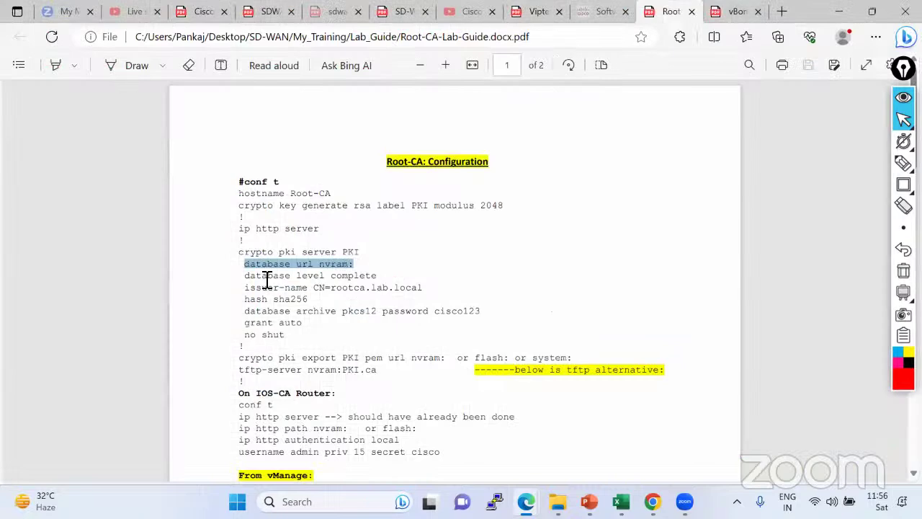
drag(245, 276, 376, 276)
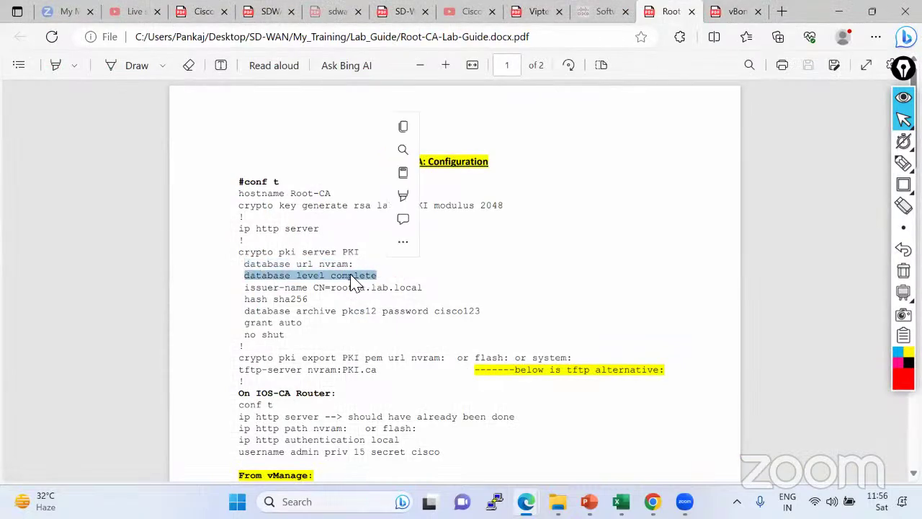
right_click(351, 284)
click(405, 254)
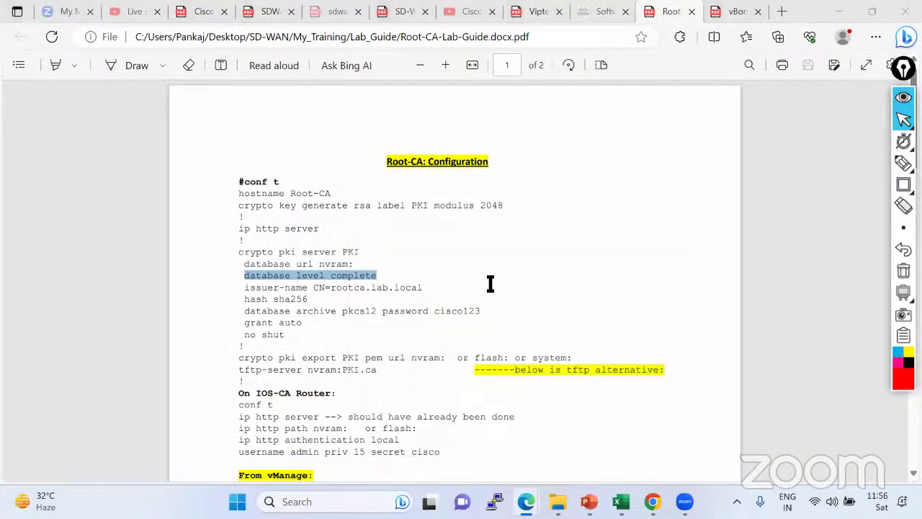
key(alt+Tab)
key(ctrl+v)
key(Return)
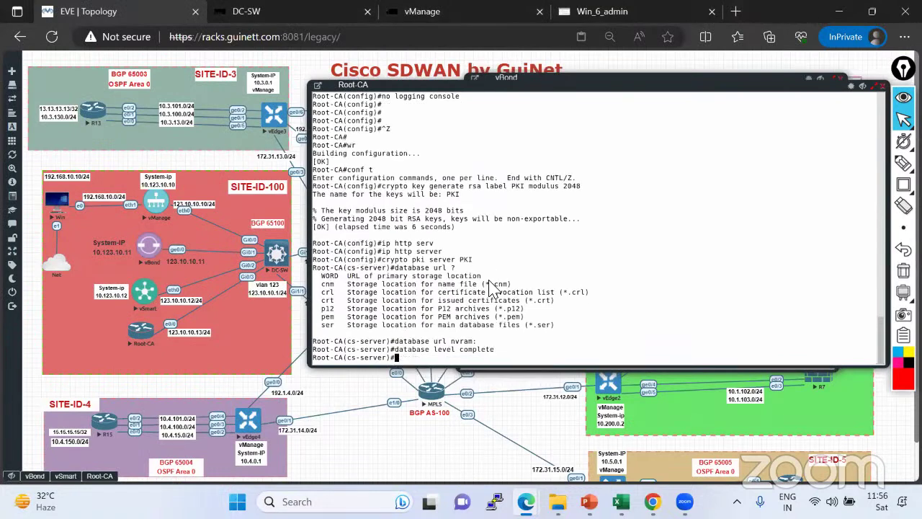
key(alt+Tab)
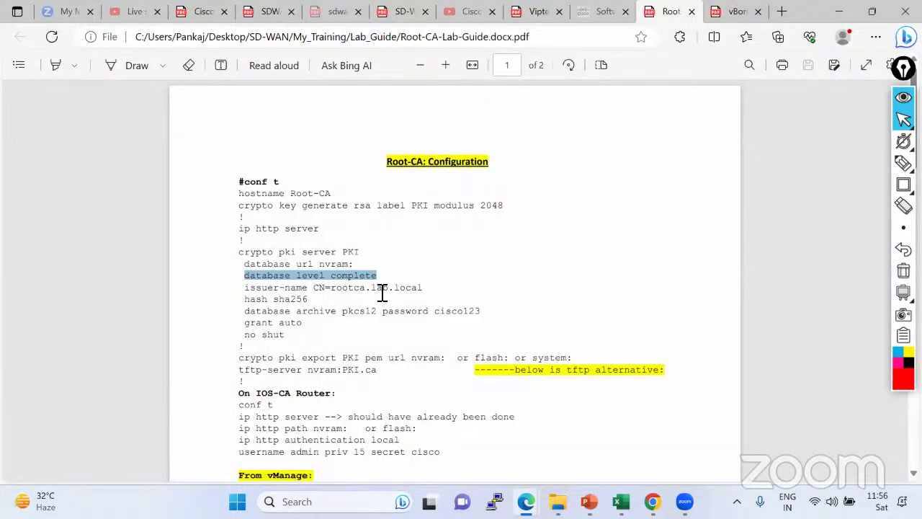
click(903, 163)
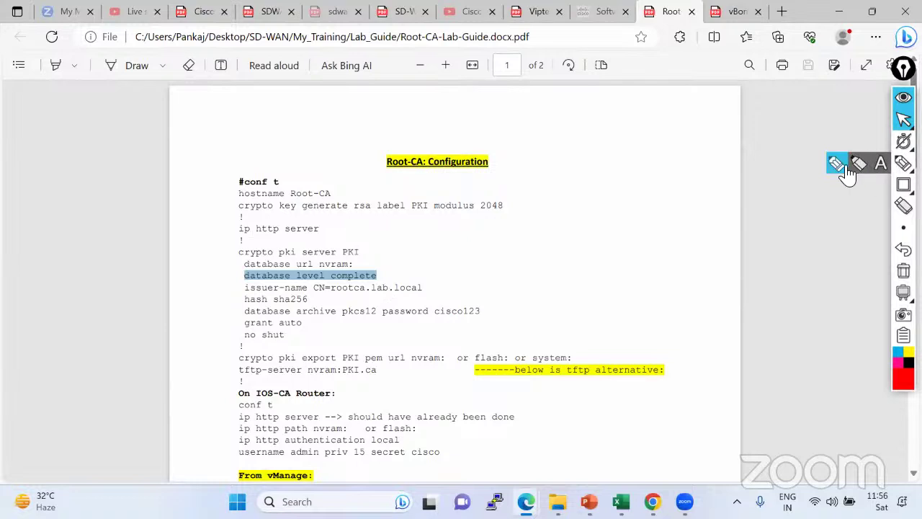
click(840, 167)
mouse_move(364, 293)
mouse_down()
mouse_move(389, 293)
mouse_move(391, 282)
mouse_move(370, 277)
mouse_move(365, 293)
mouse_up()
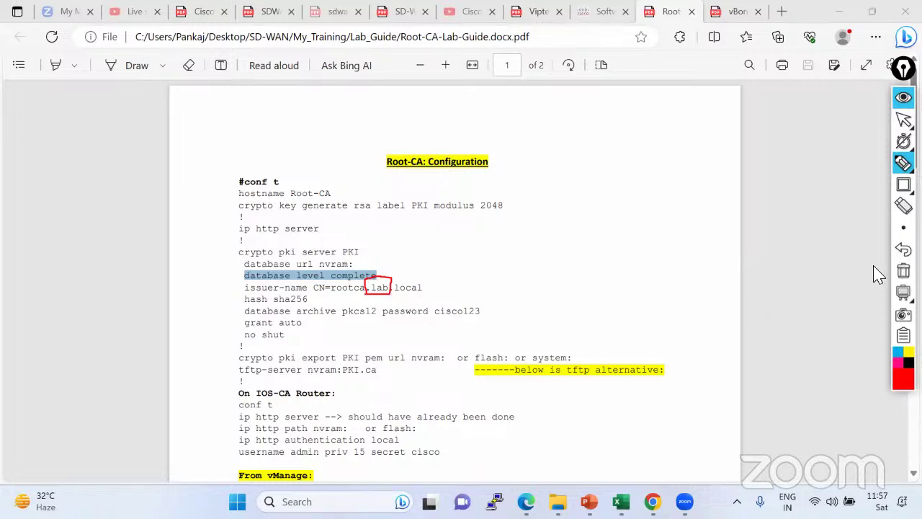
click(903, 270)
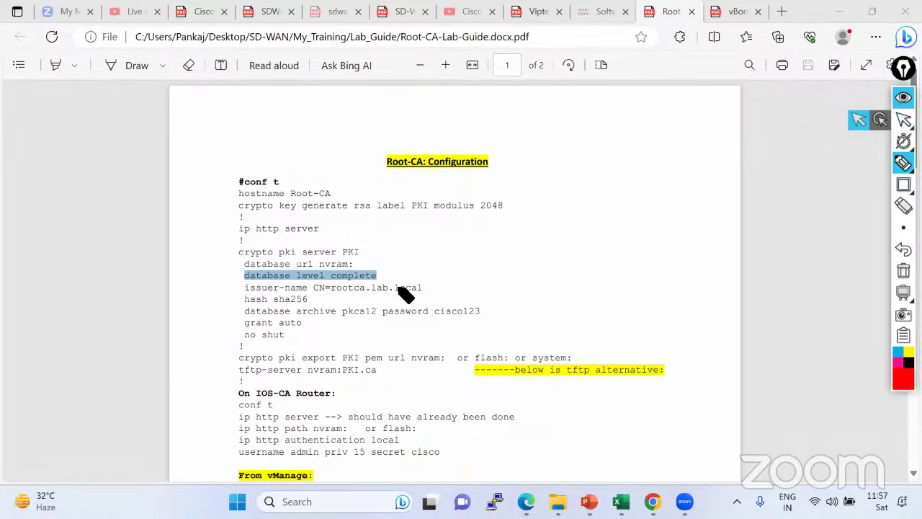
click(904, 120)
drag(246, 287, 425, 288)
Set the PKI server issuer name to CN=rootca.lab.local.
right_click(425, 288)
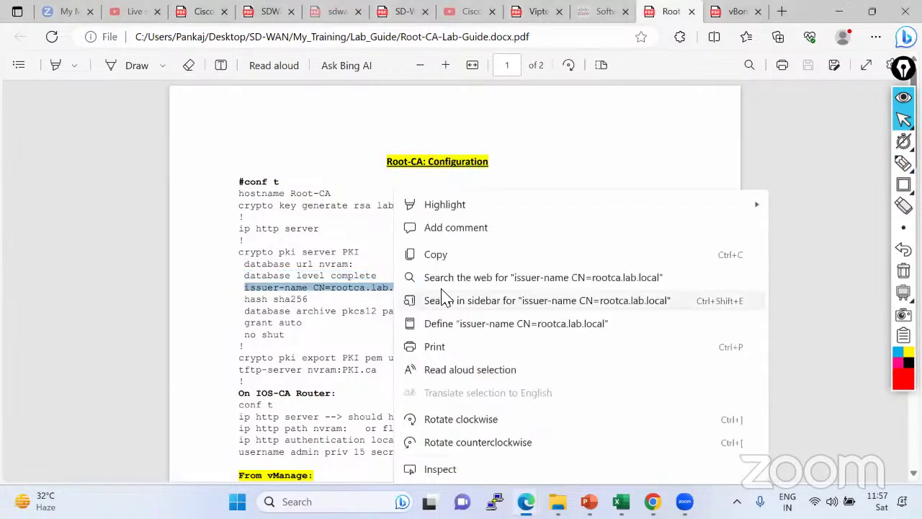
click(419, 255)
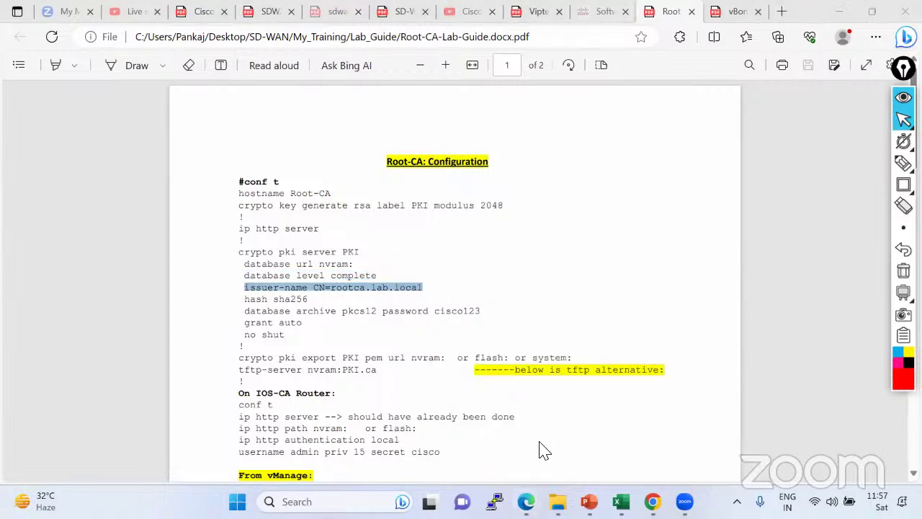
key(alt+Tab)
key(alt+Tab)
key(alt+Tab)
key(alt+Tab)
key(alt+Tab)
key(alt+Tab)
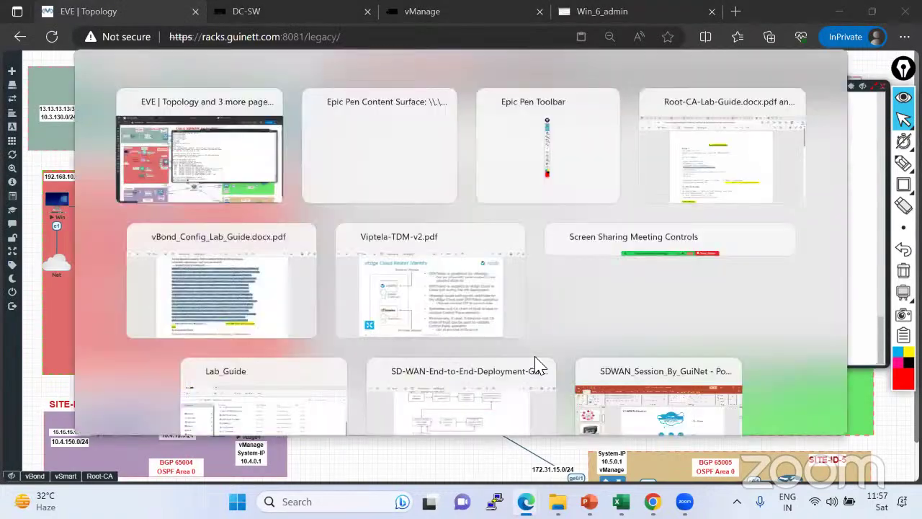
key(alt+Tab)
key(alt+Tab)
key(alt+Tab)
key(alt+Tab)
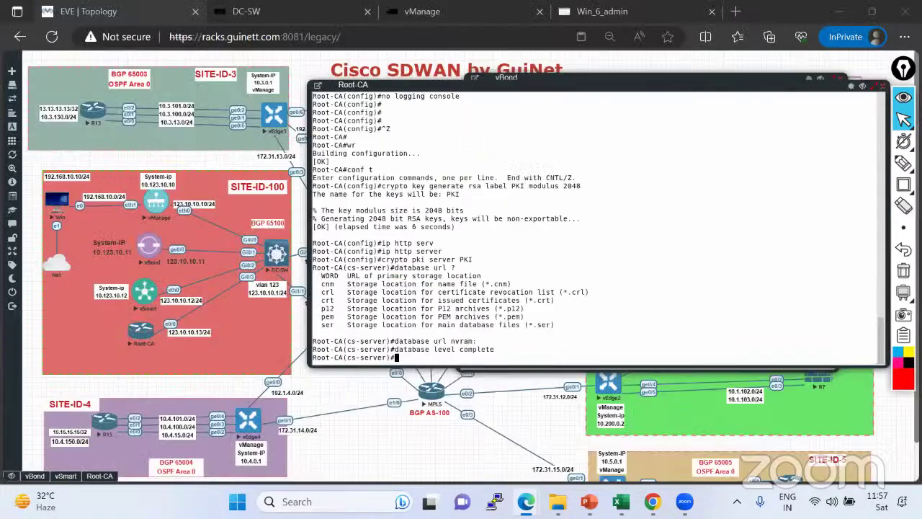
key(ctrl+v)
key(Return)
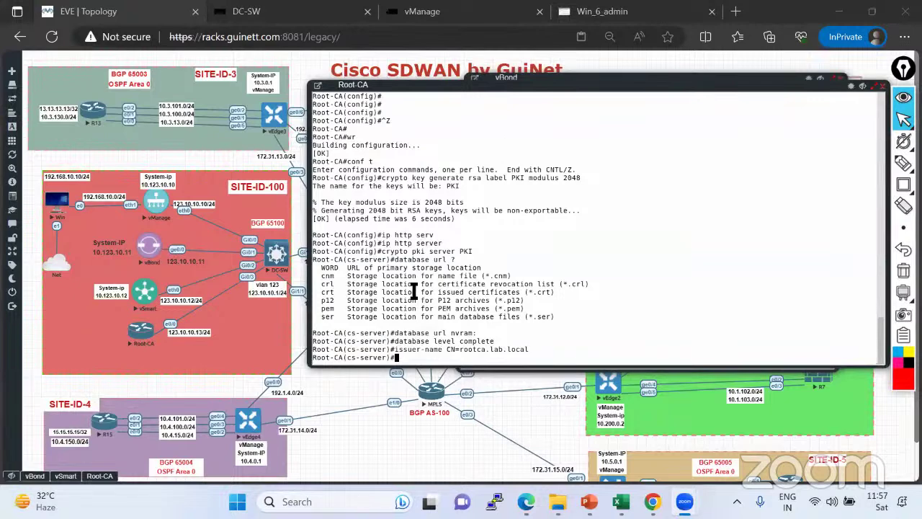
Apply hash sha256, pkcs12 archive and grant auto, then enable the server with no shut.
key(alt+Tab)
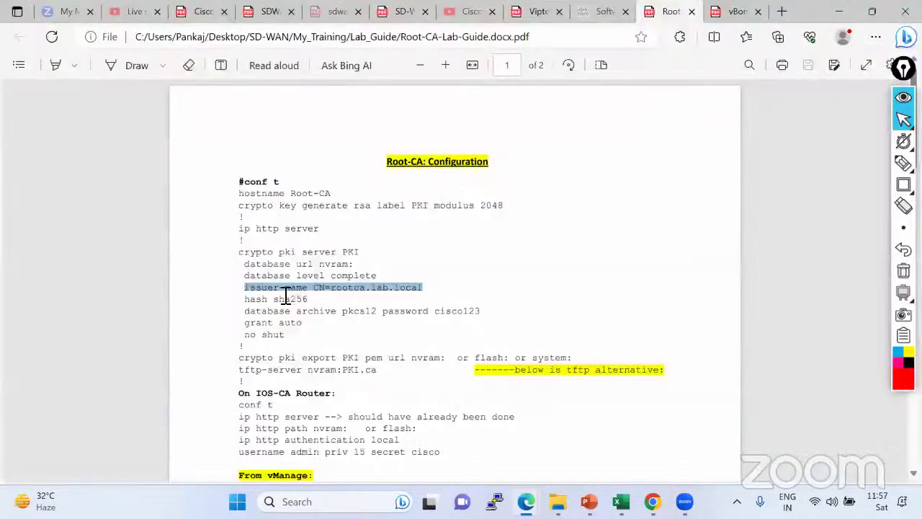
drag(244, 300, 289, 334)
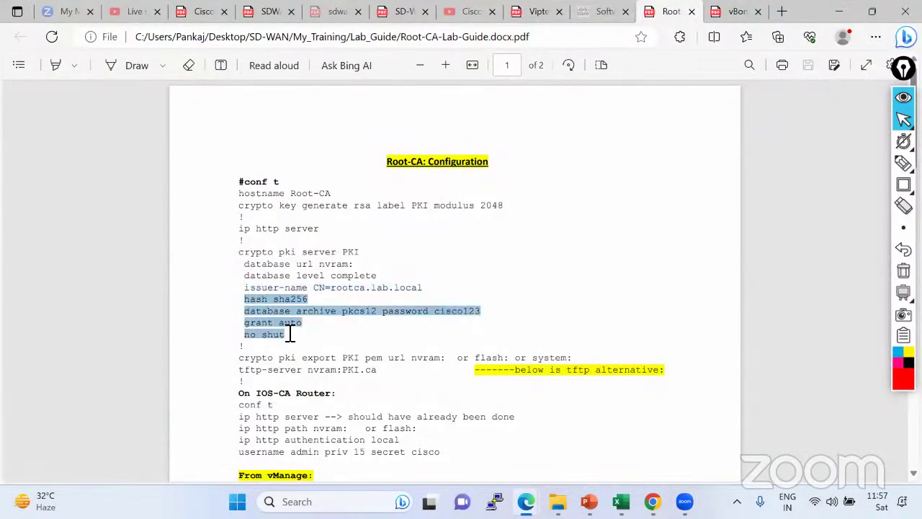
right_click(403, 310)
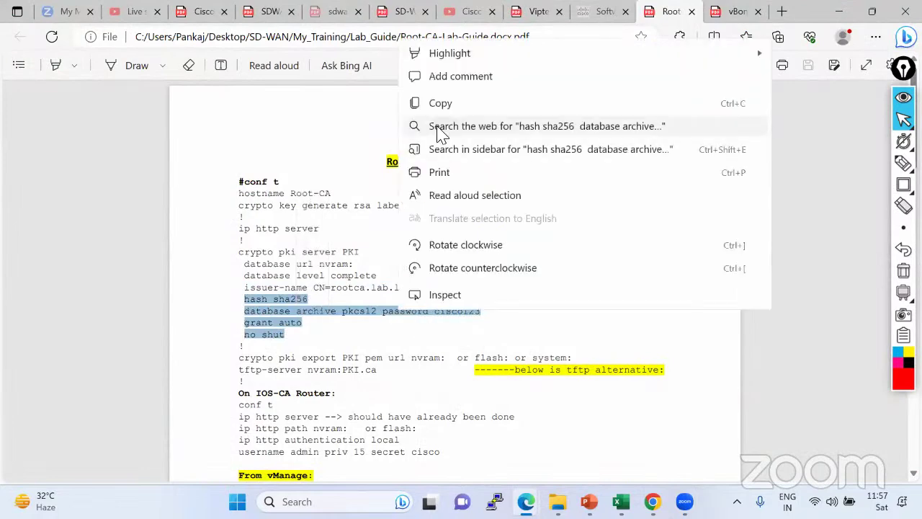
click(442, 106)
key(alt+Tab)
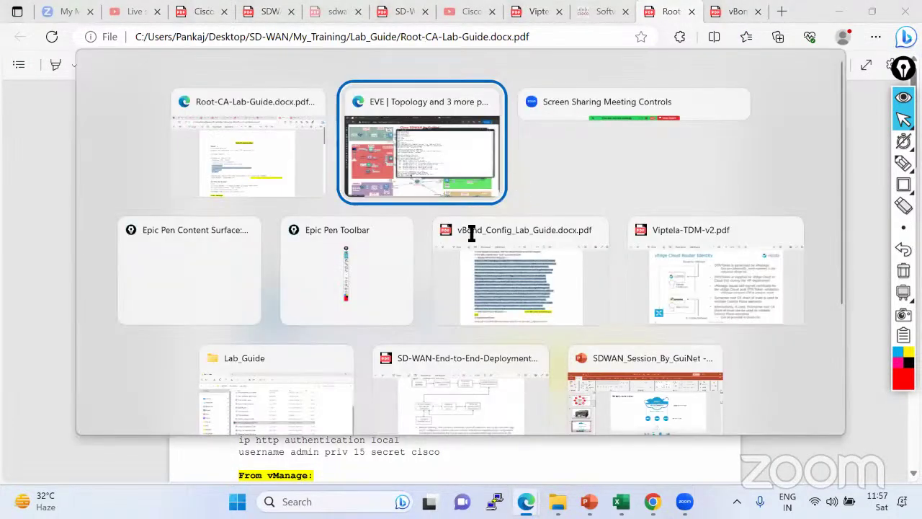
key(ctrl+v)
key(Return)
key(Return)
key(Return)
key(Return)
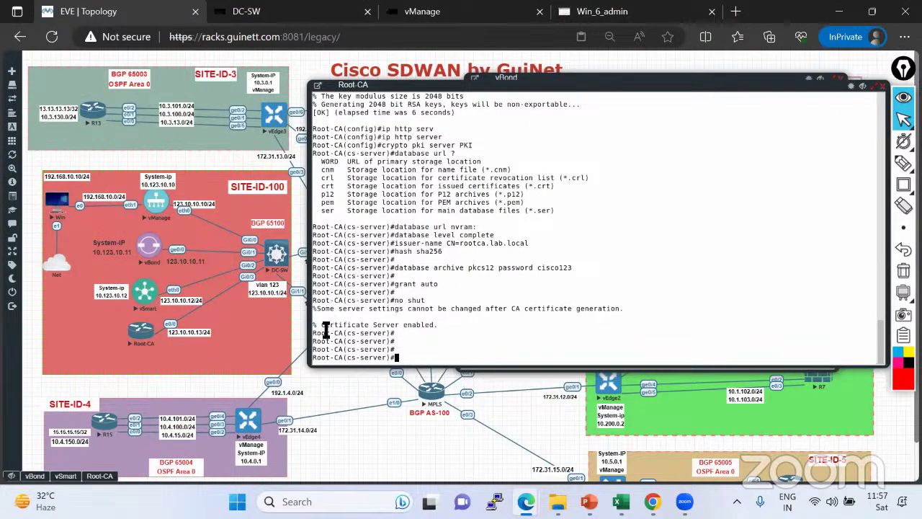
drag(321, 324, 434, 325)
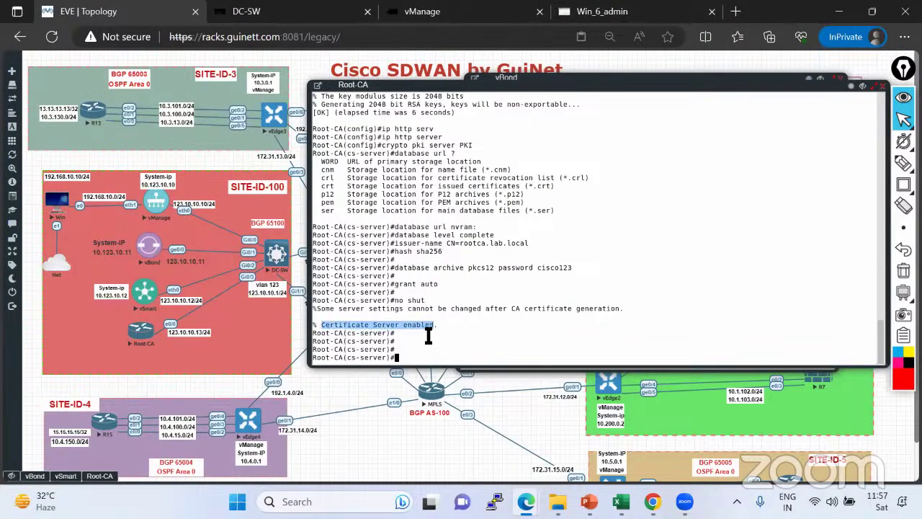
Export the PKI CA certificate in PEM format to nvram:PKI.ca.
key(alt+Tab)
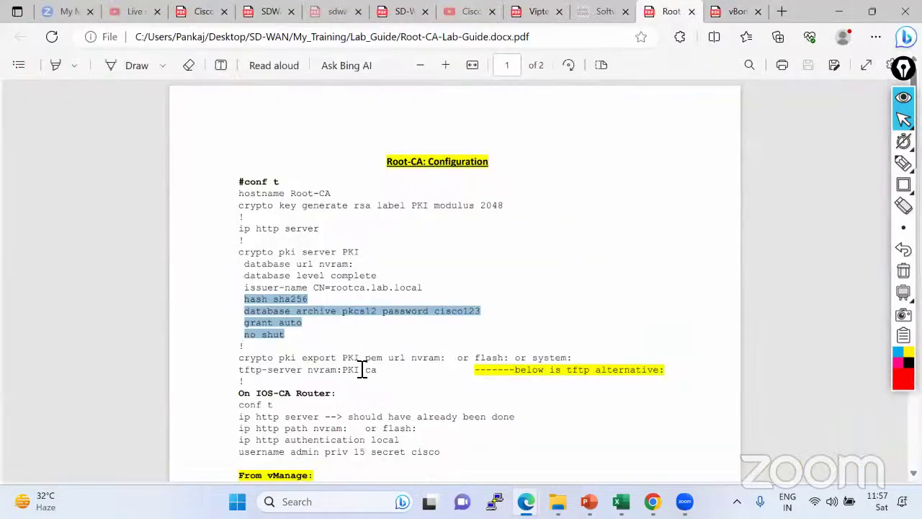
scroll(357, 363, down, 1)
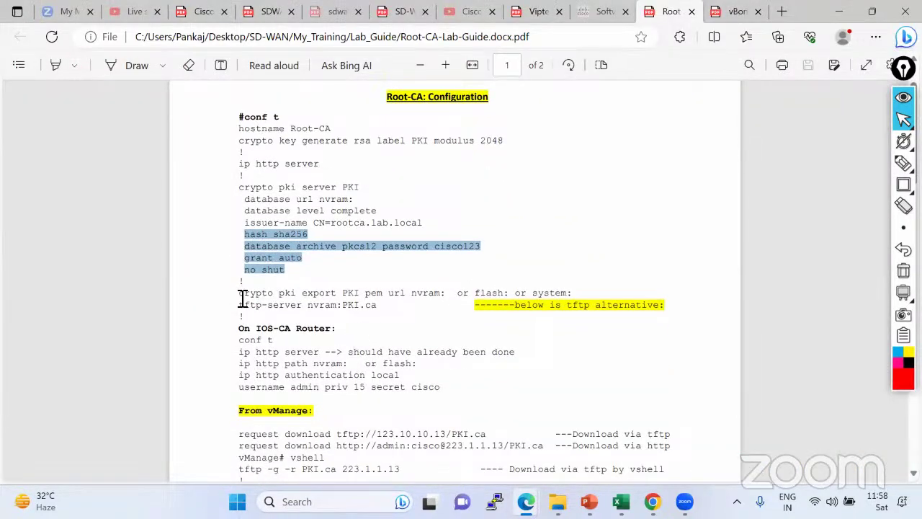
mouse_move(445, 293)
mouse_down()
mouse_move(240, 296)
mouse_move(450, 295)
mouse_move(436, 299)
mouse_up()
right_click(438, 300)
click(479, 254)
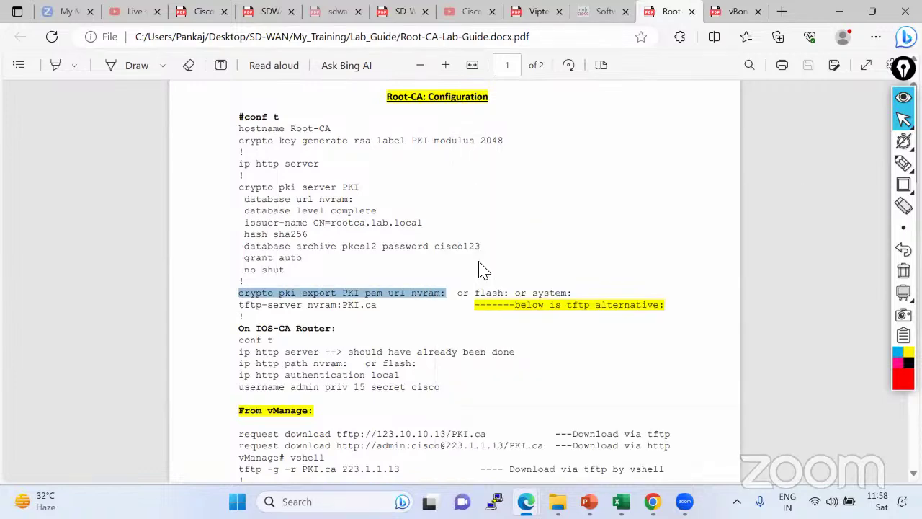
key(alt+Tab)
text(exit)
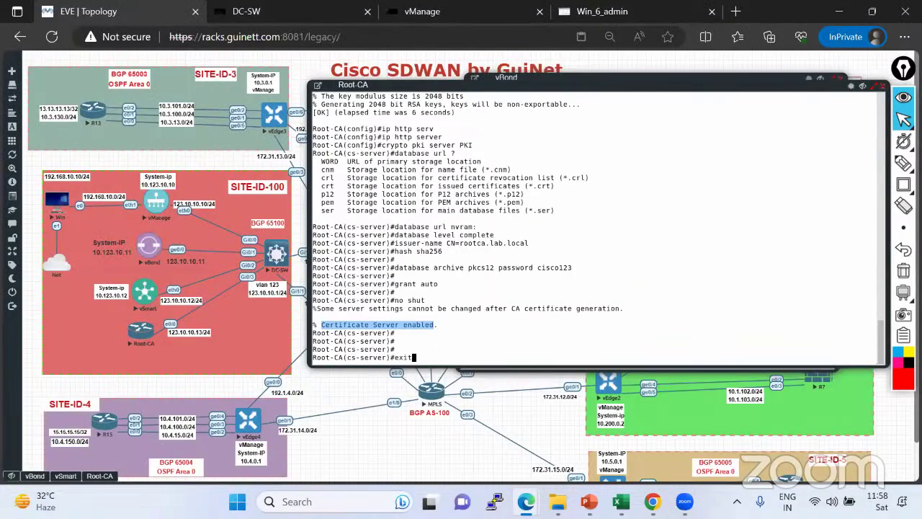
key(Return)
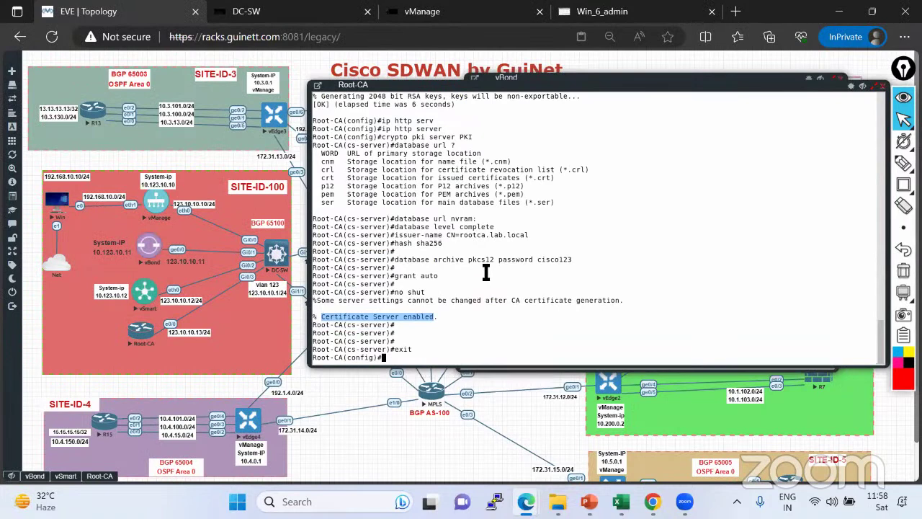
key(ctrl+v)
key(Return)
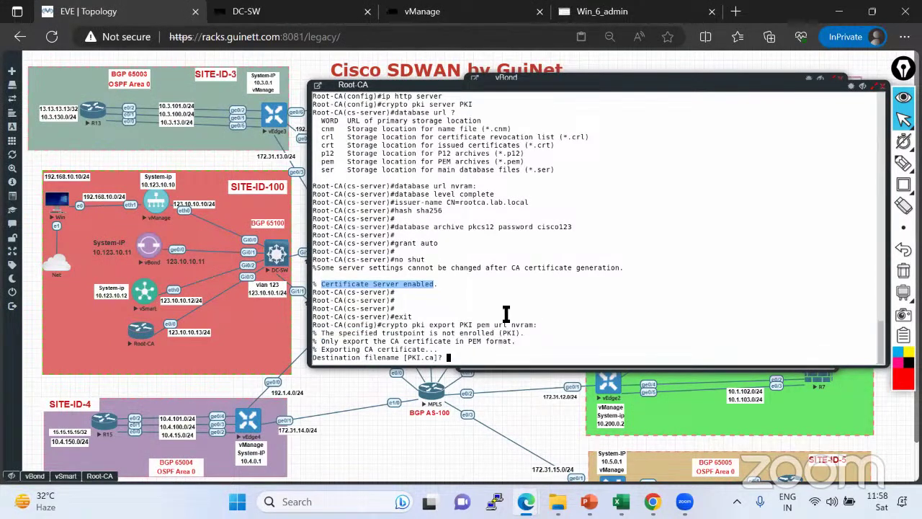
key(alt+Tab)
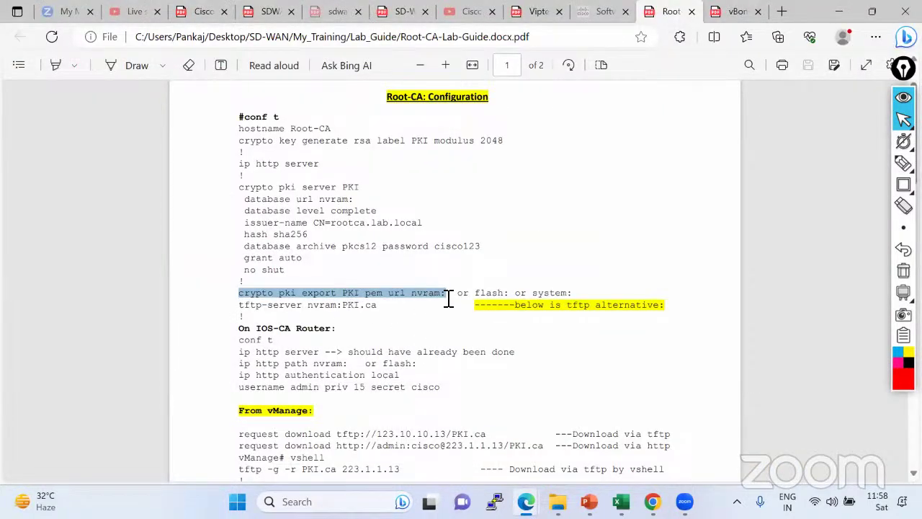
key(alt+Tab)
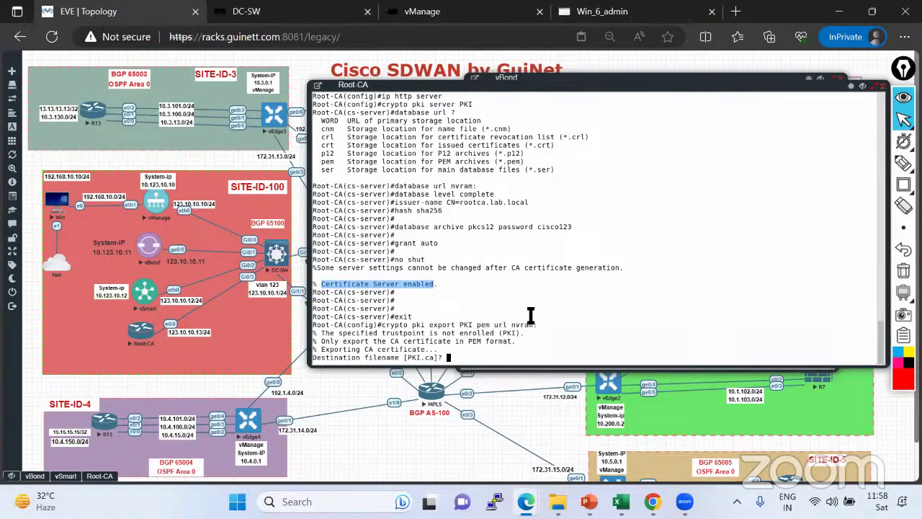
key(Return)
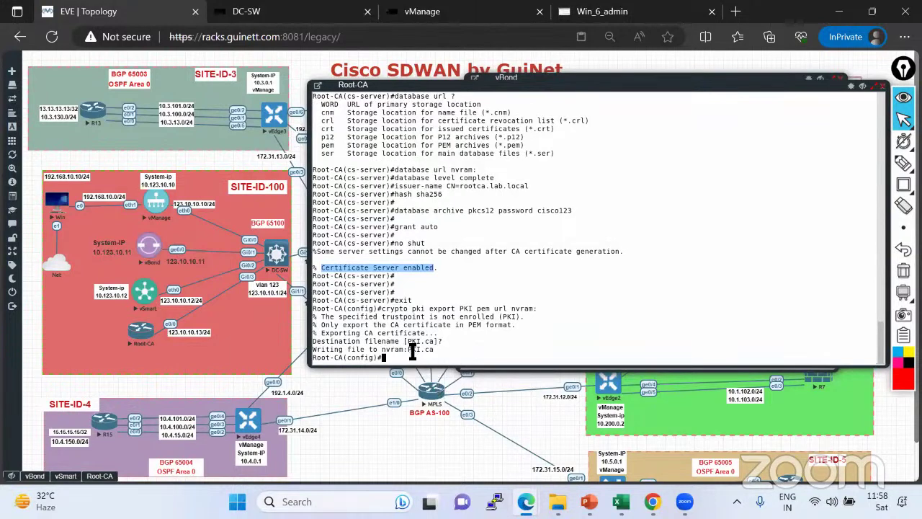
drag(408, 349, 435, 342)
Add 'tftp-server nvram:PKI.ca', leave config mode, and save with wr.
key(alt+Tab)
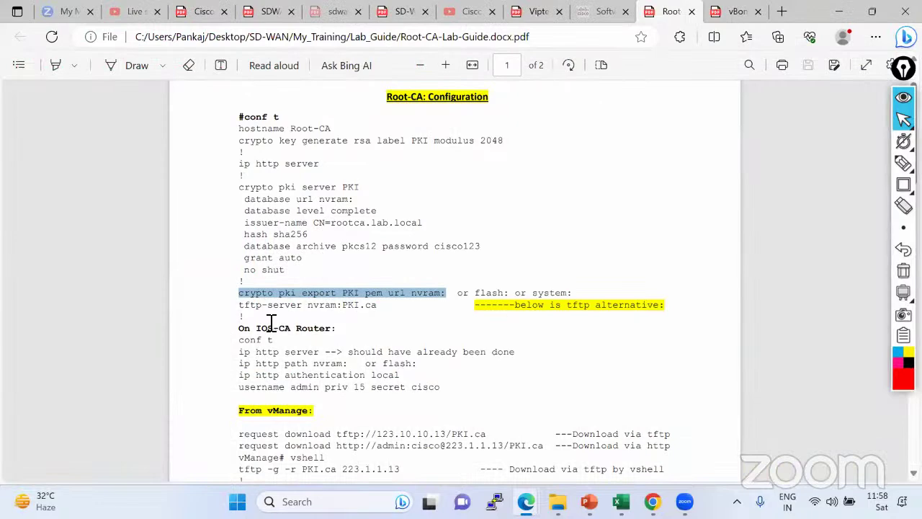
key(alt+Tab)
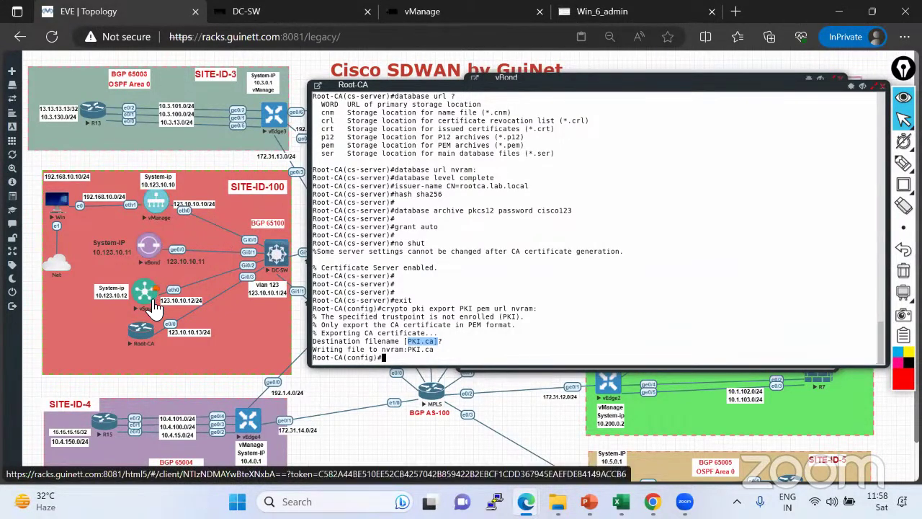
key(alt+Tab)
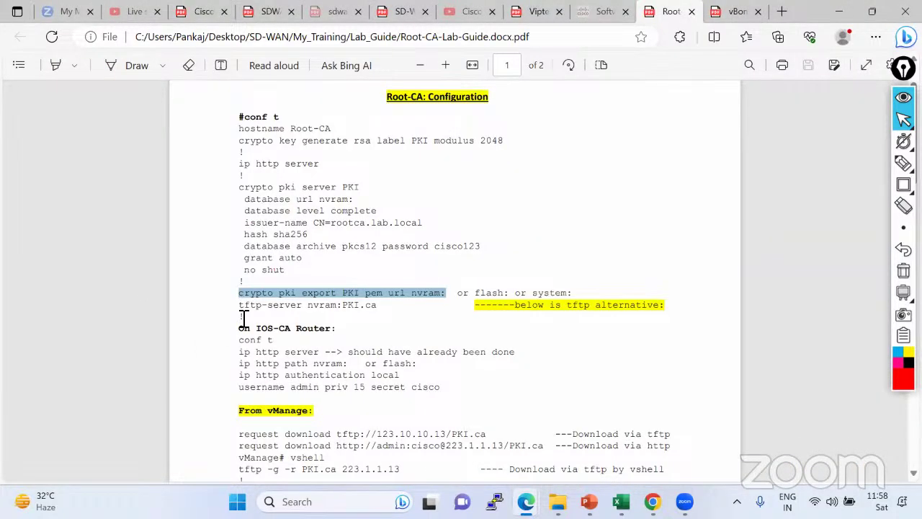
drag(240, 305, 385, 308)
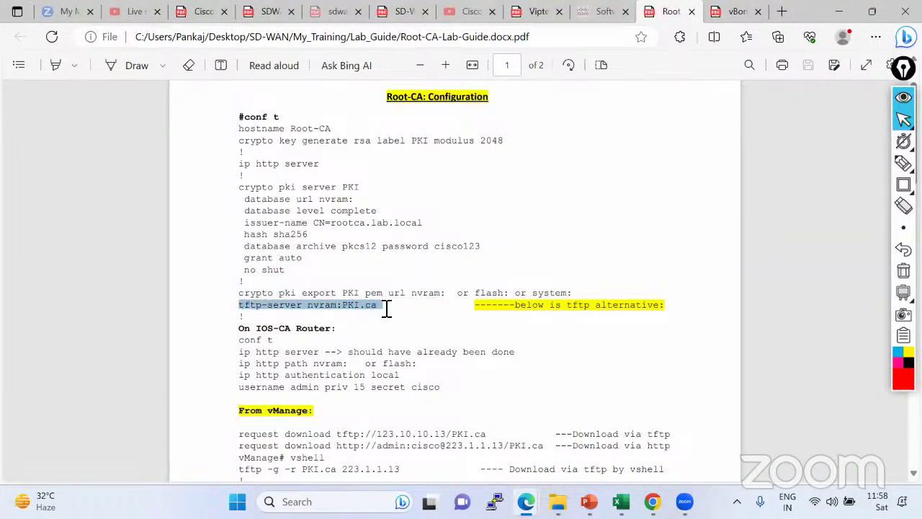
right_click(367, 308)
click(402, 73)
key(alt+Tab)
key(ctrl+v)
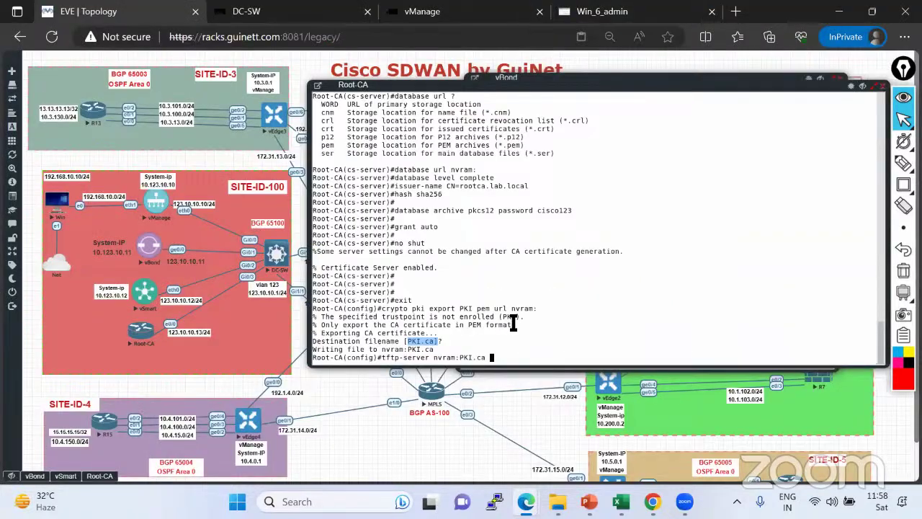
key(Return)
key(Return)
key(Return)
key(Return)
key(Return)
key(Return)
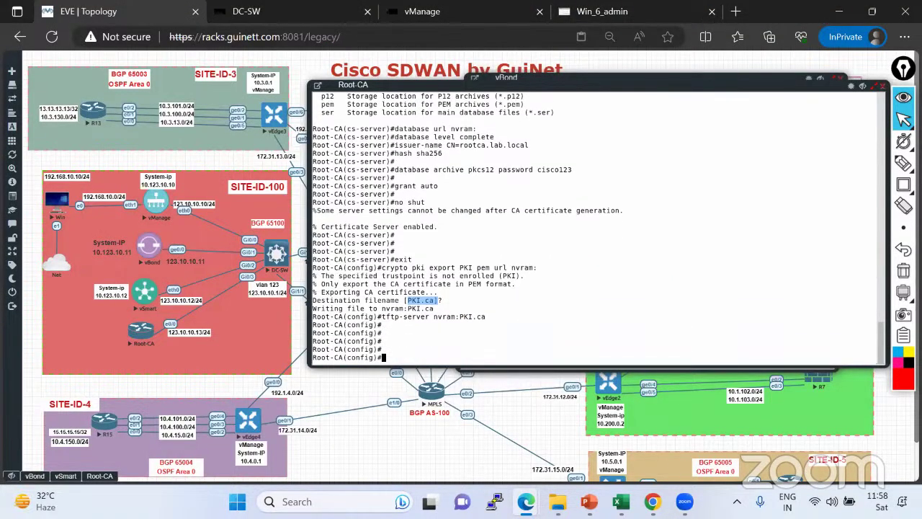
key(ctrl+z)
key(Return)
text(wr)
key(Return)
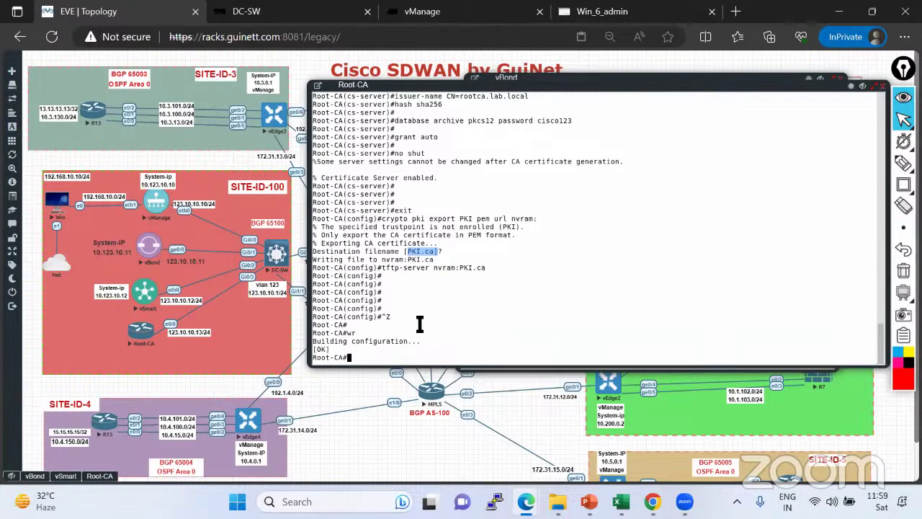
Print the contents of nvram:PKI.ca with the more command.
text(more)
key(Tab)
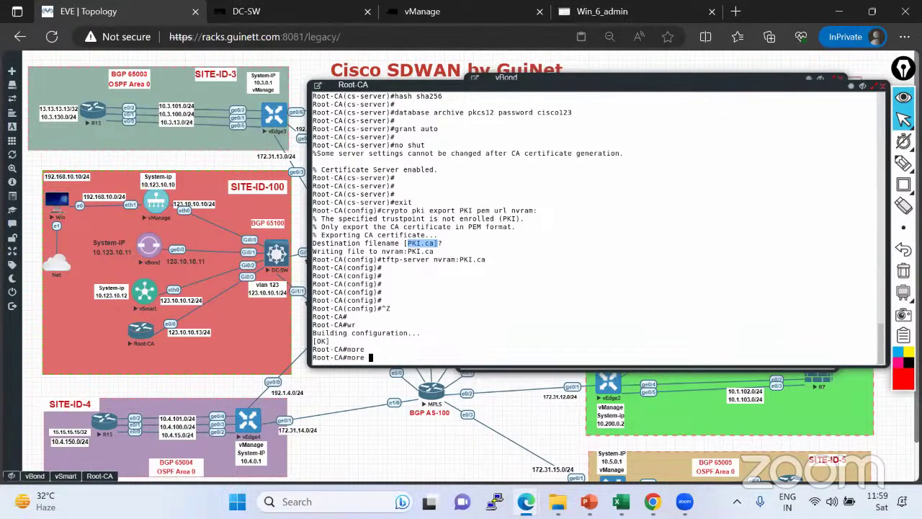
text(?)
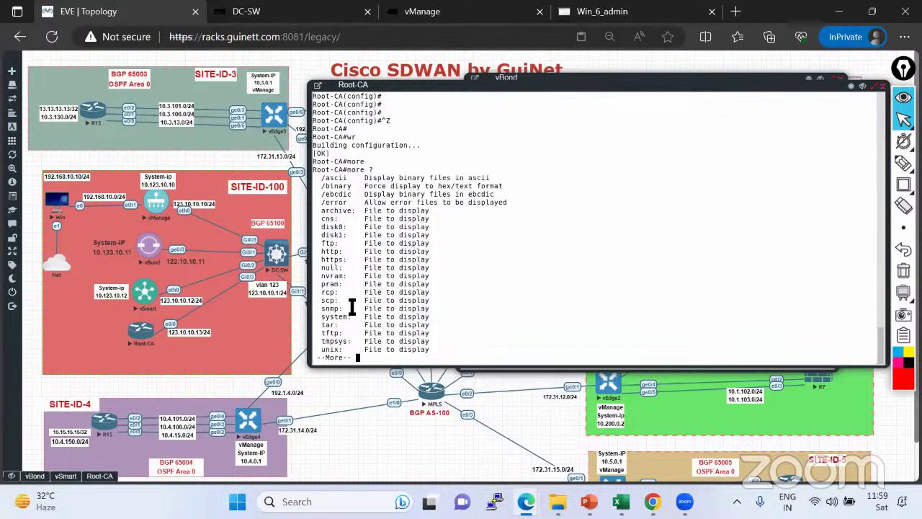
drag(321, 276, 347, 276)
key(space)
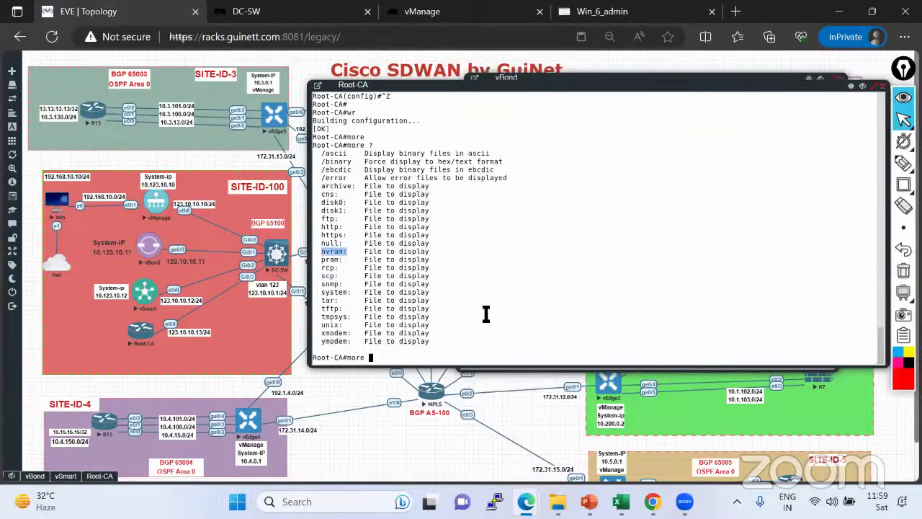
right_click(486, 312)
text(?)
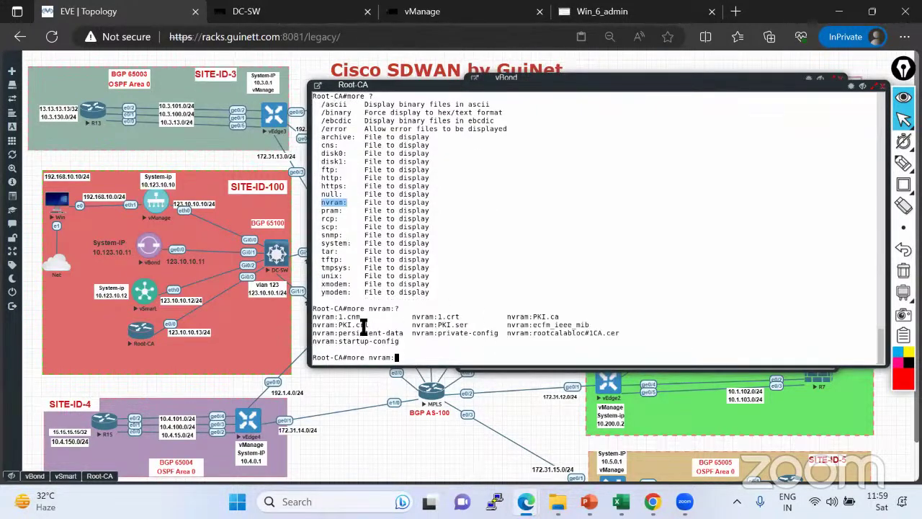
drag(533, 320, 565, 308)
right_click(565, 309)
key(Return)
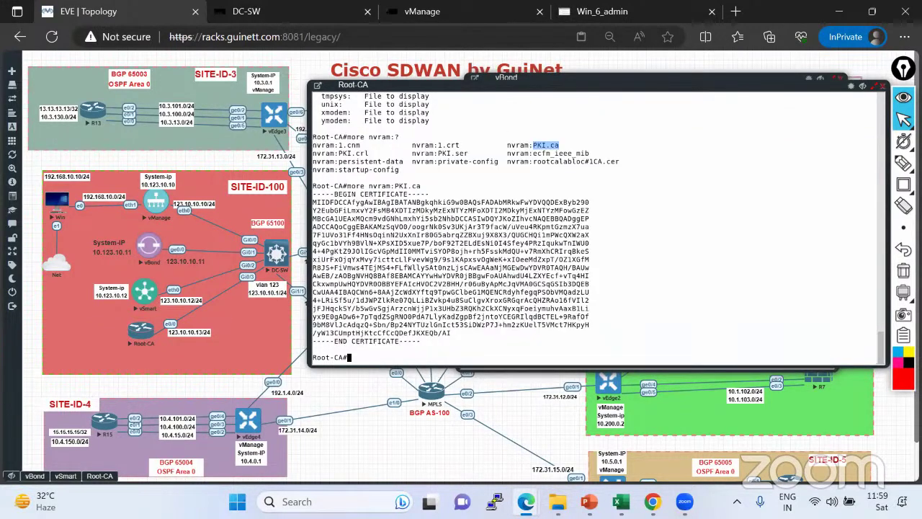
Select the printed PEM certificate text and save the configuration with wr.
drag(314, 194, 455, 344)
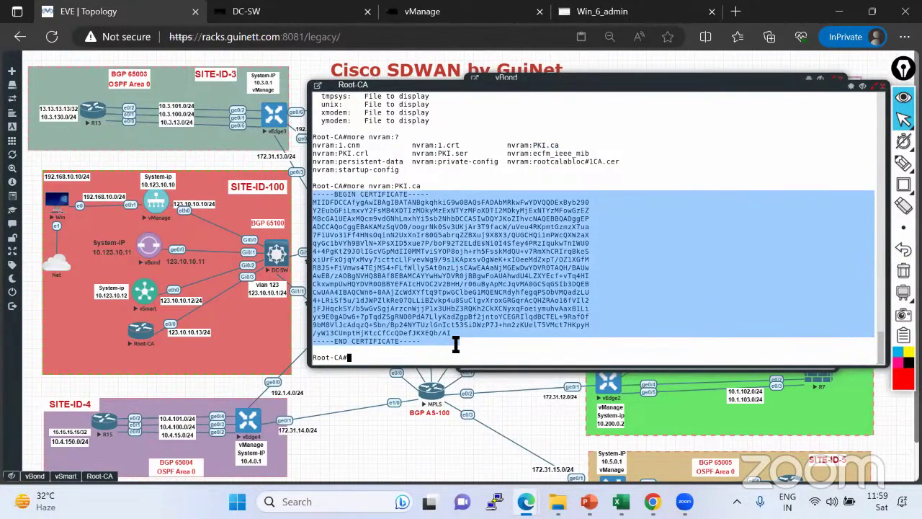
text(wr)
key(Return)
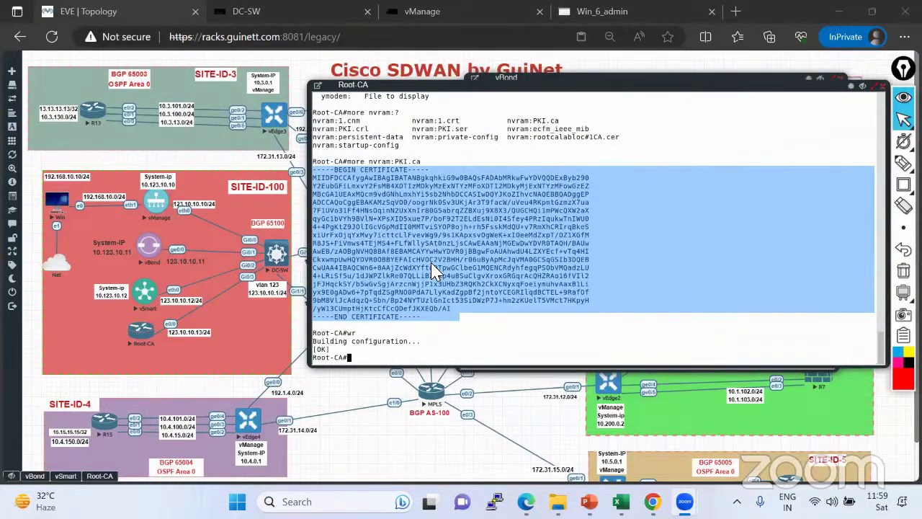
In vManage, view the WAN Edge list under Configuration > Devices, then the Main Dashboard.
click(626, 14)
mouse_move(123, 229)
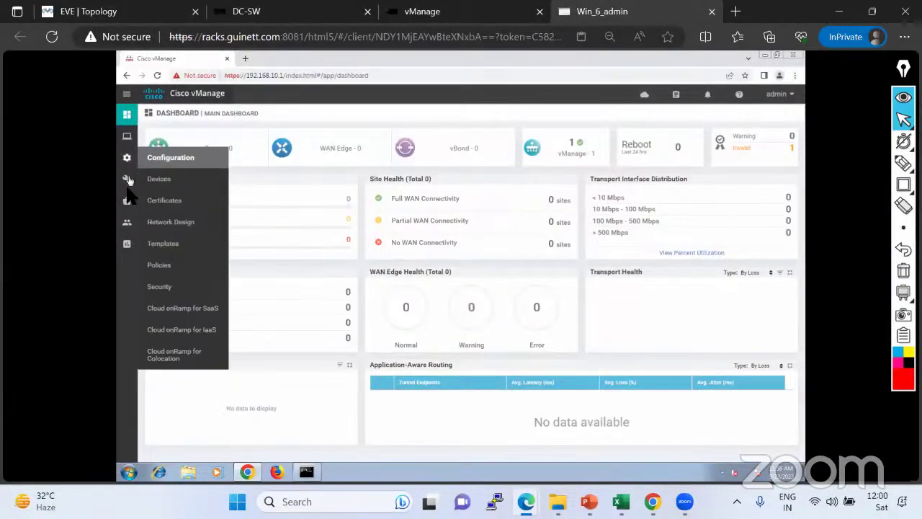
mouse_move(127, 157)
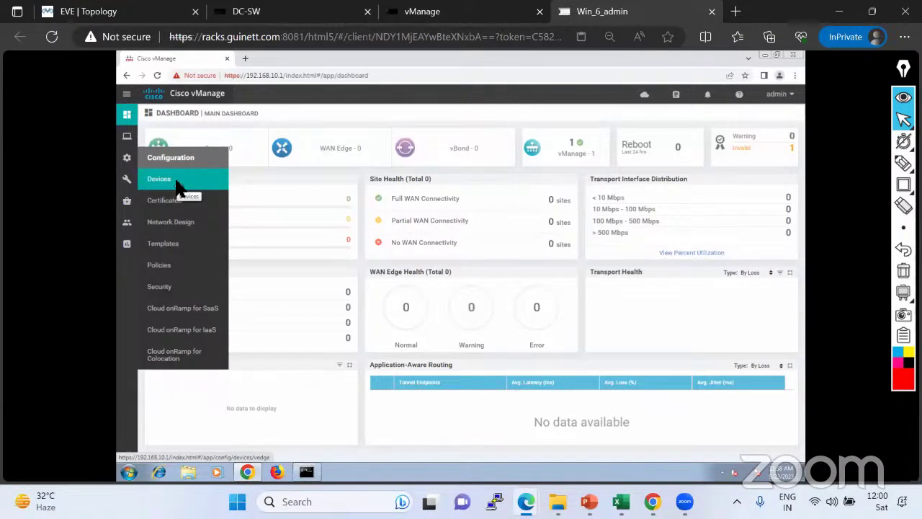
click(166, 181)
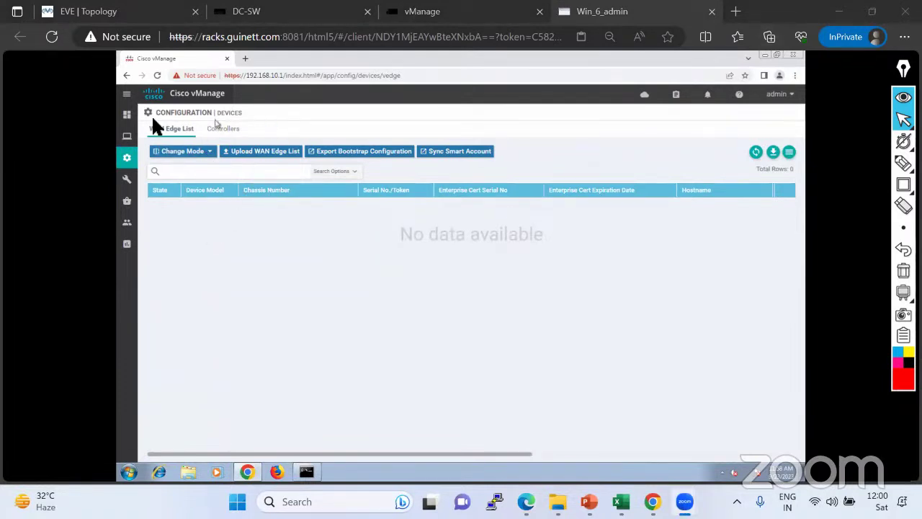
click(127, 114)
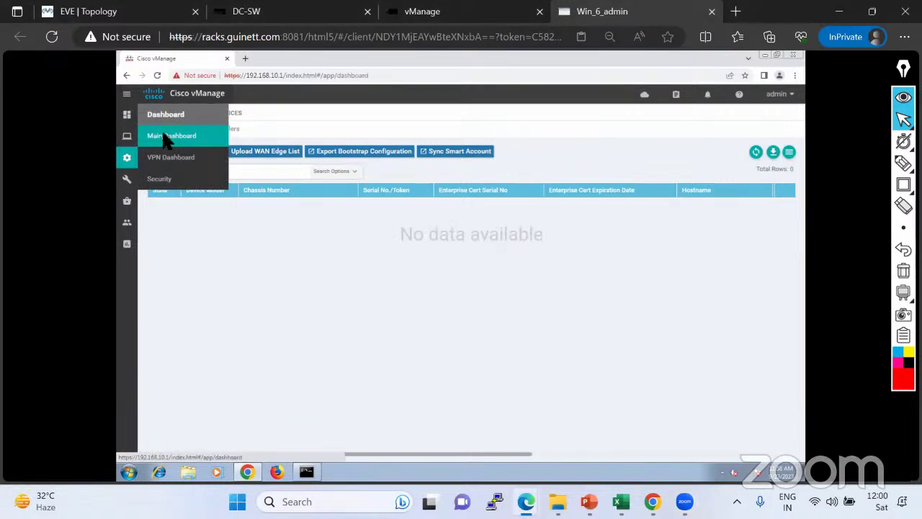
click(165, 137)
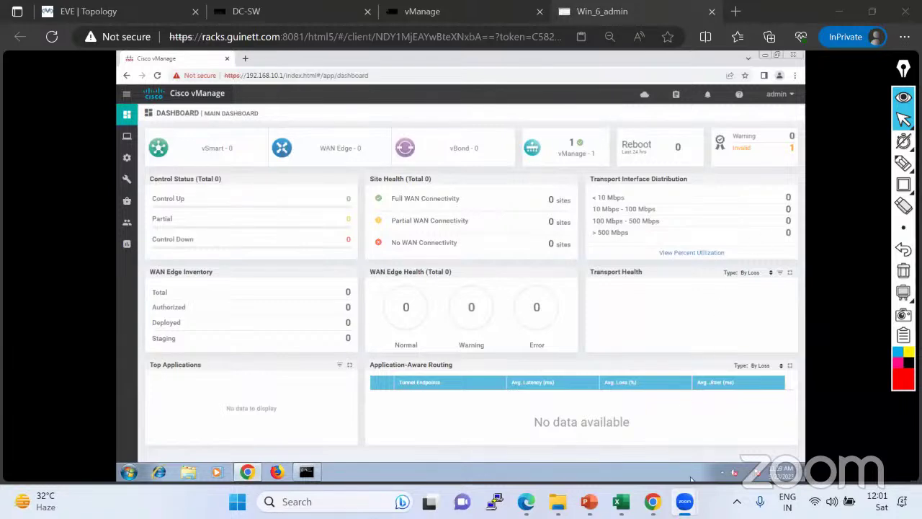
Select the whole PEM block from BEGIN CERTIFICATE to END CERTIFICATE in the Root-CA console.
key(ctrl+1)
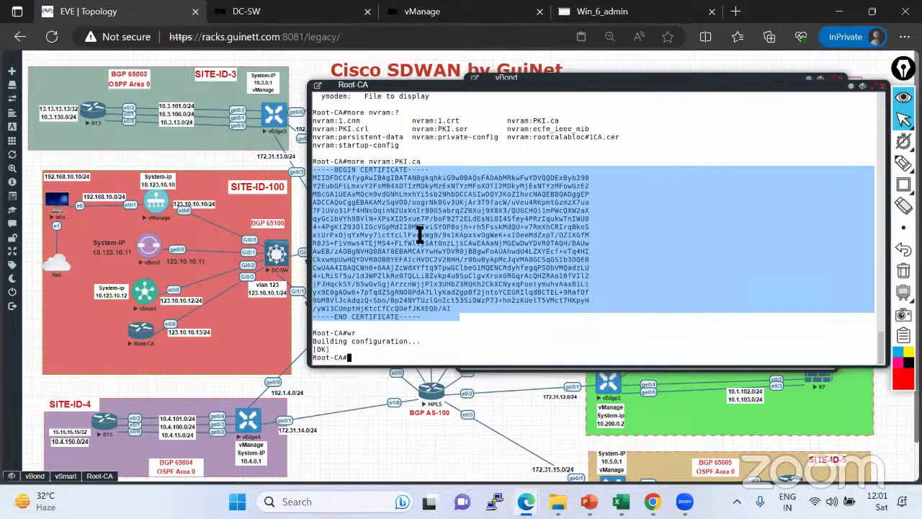
drag(437, 318, 314, 235)
click(339, 192)
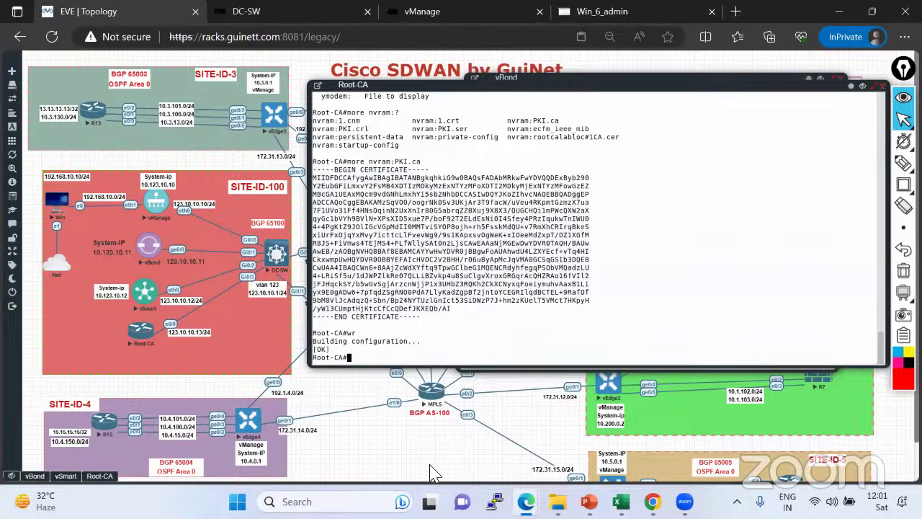
drag(315, 170, 446, 317)
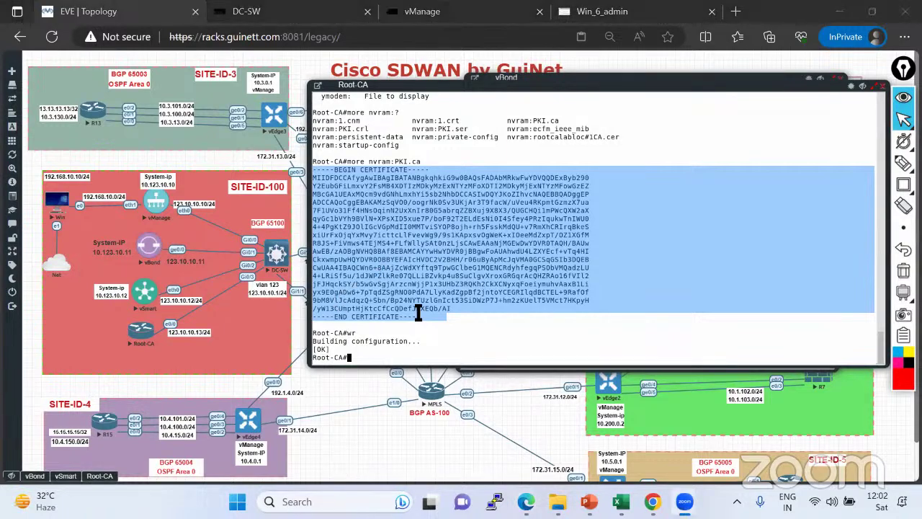
drag(441, 317, 315, 170)
Open the Invalid certificates list, refresh it twice, and close it.
click(592, 20)
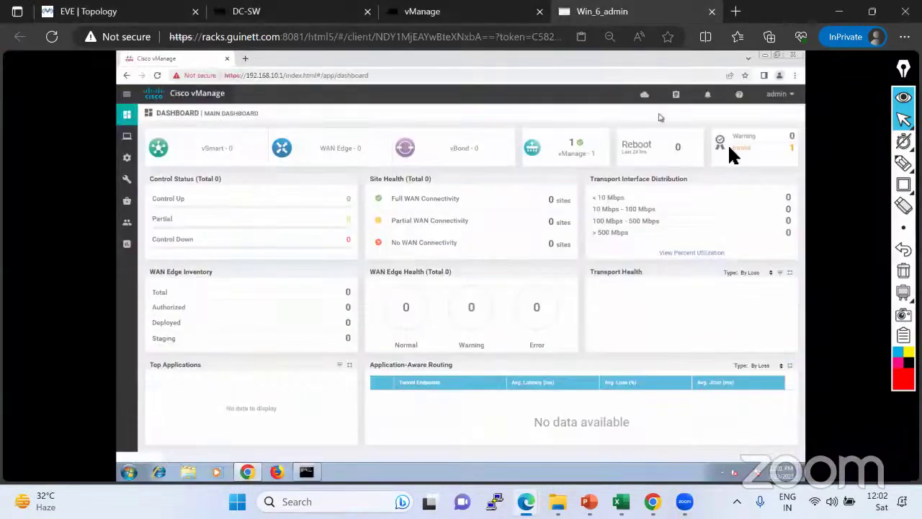
click(790, 149)
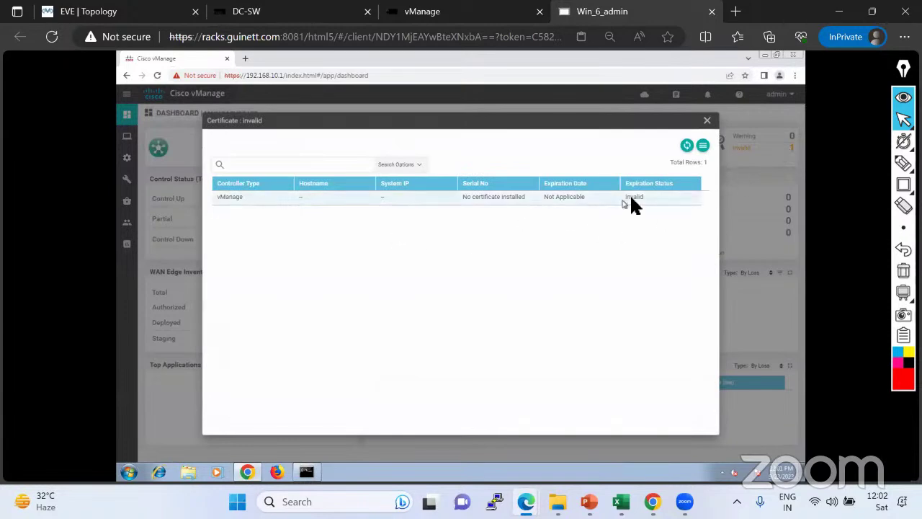
click(686, 147)
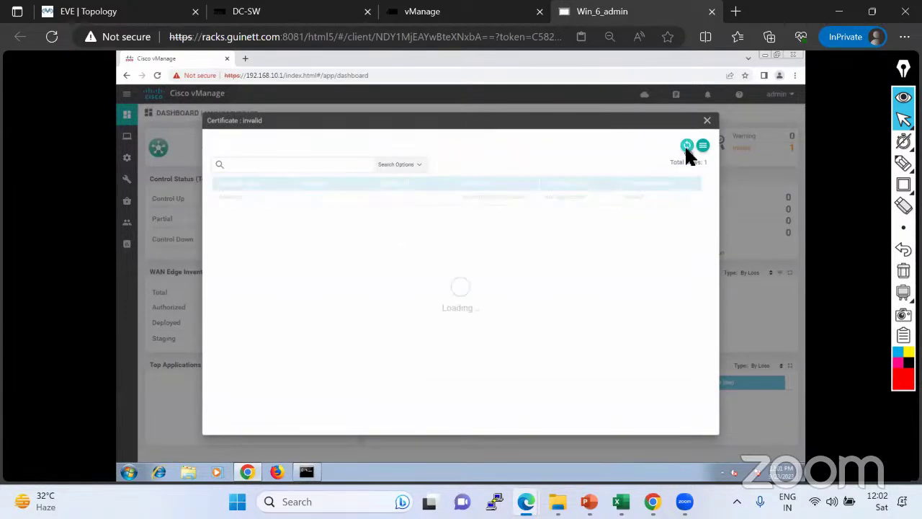
click(686, 147)
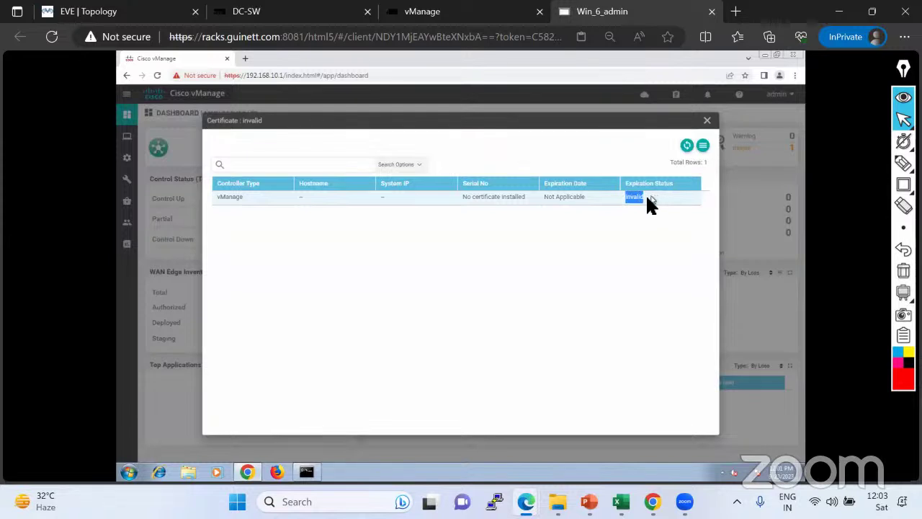
click(652, 225)
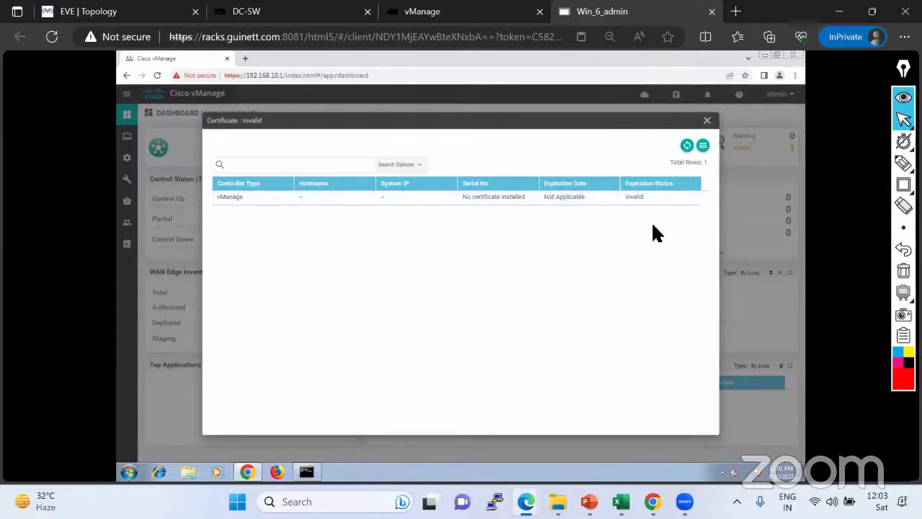
click(706, 121)
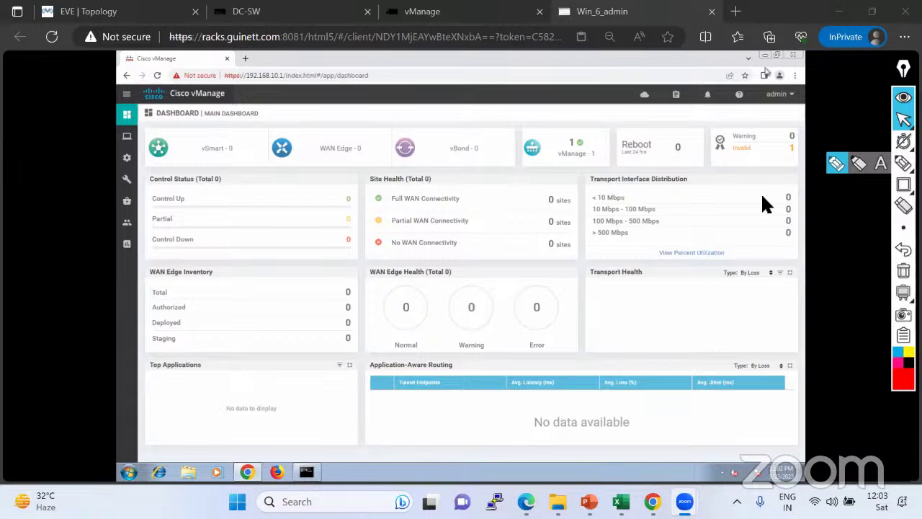
click(836, 166)
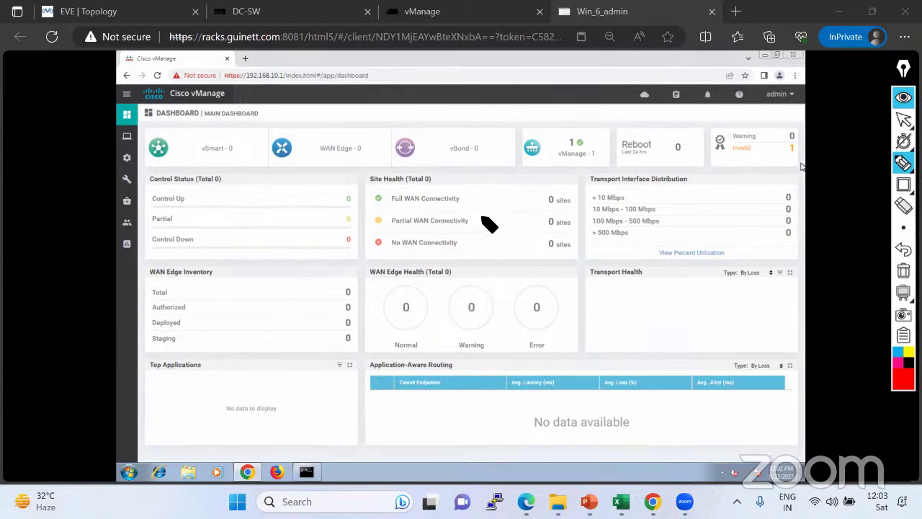
drag(482, 220, 531, 206)
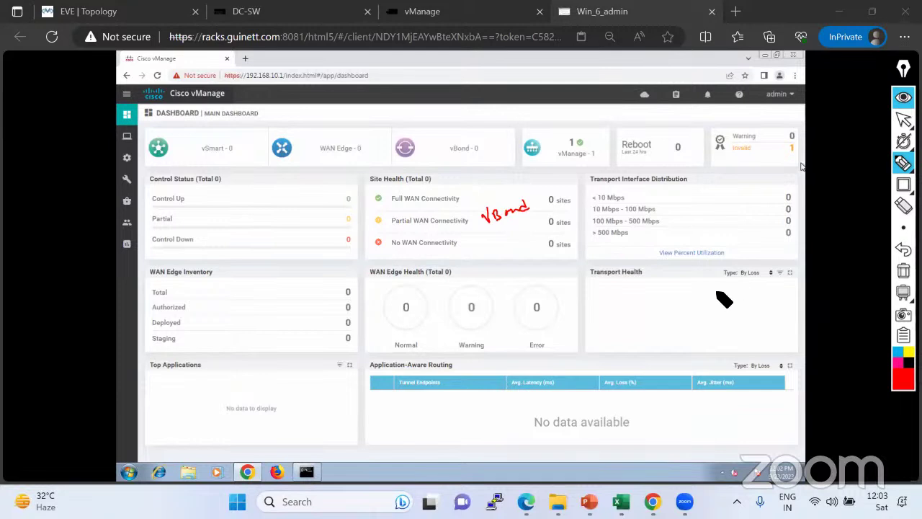
drag(717, 284, 769, 290)
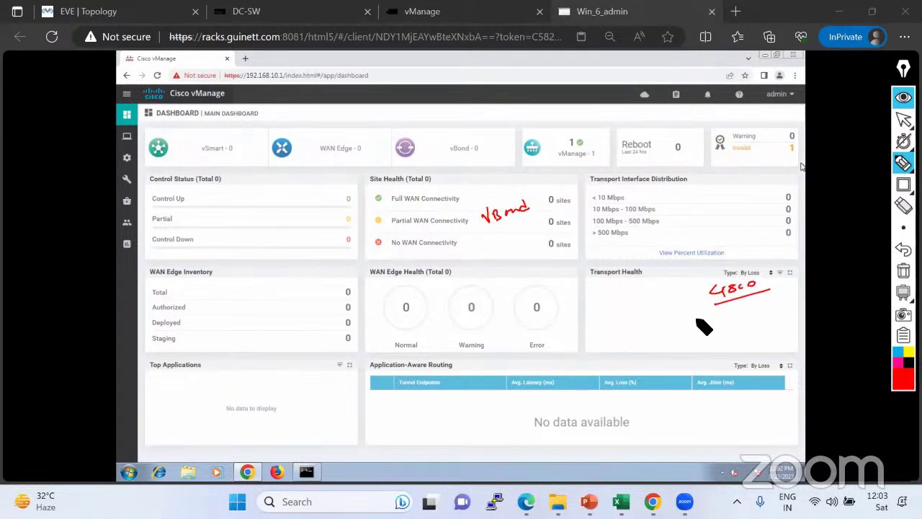
drag(696, 322, 743, 311)
mouse_move(700, 339)
mouse_down()
mouse_move(758, 327)
mouse_move(757, 309)
mouse_move(771, 329)
mouse_move(761, 314)
mouse_move(771, 309)
mouse_up()
mouse_move(667, 181)
mouse_down()
mouse_move(624, 197)
mouse_move(712, 193)
mouse_move(641, 188)
mouse_move(636, 158)
mouse_move(702, 144)
mouse_up()
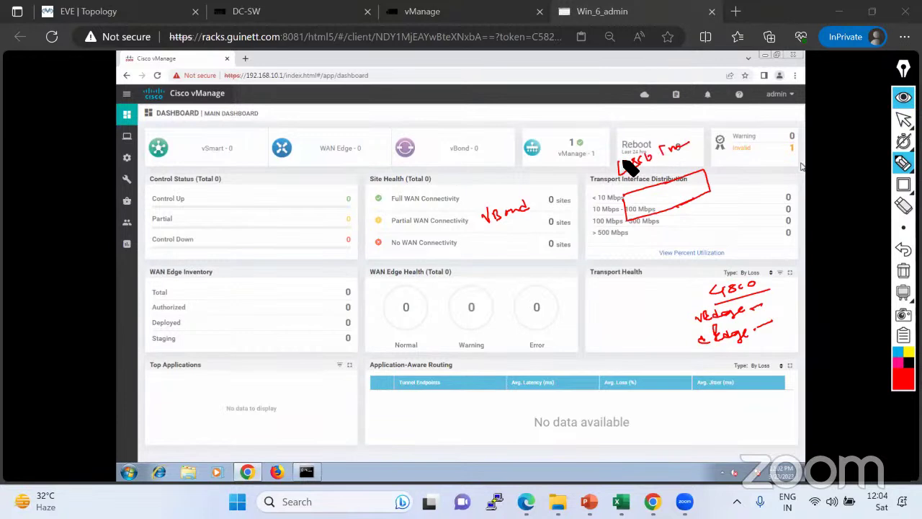
click(903, 228)
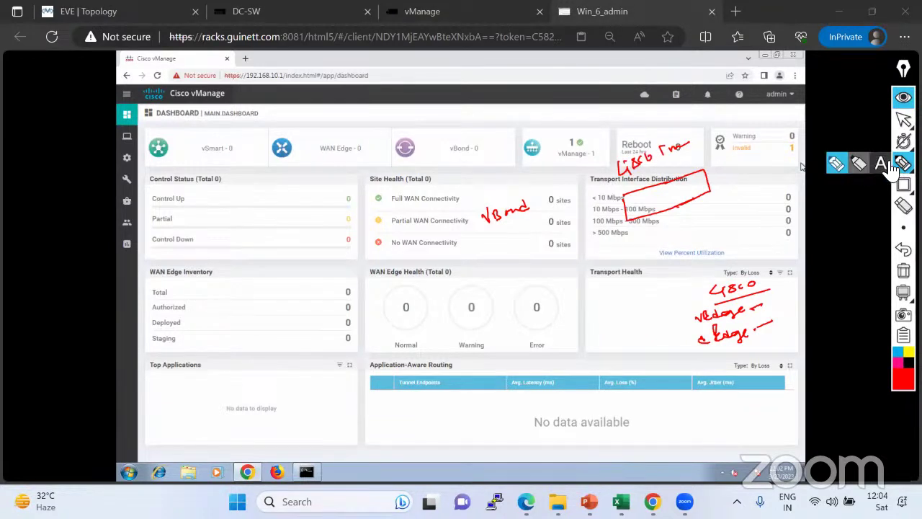
click(880, 163)
click(652, 170)
text(Cisco)
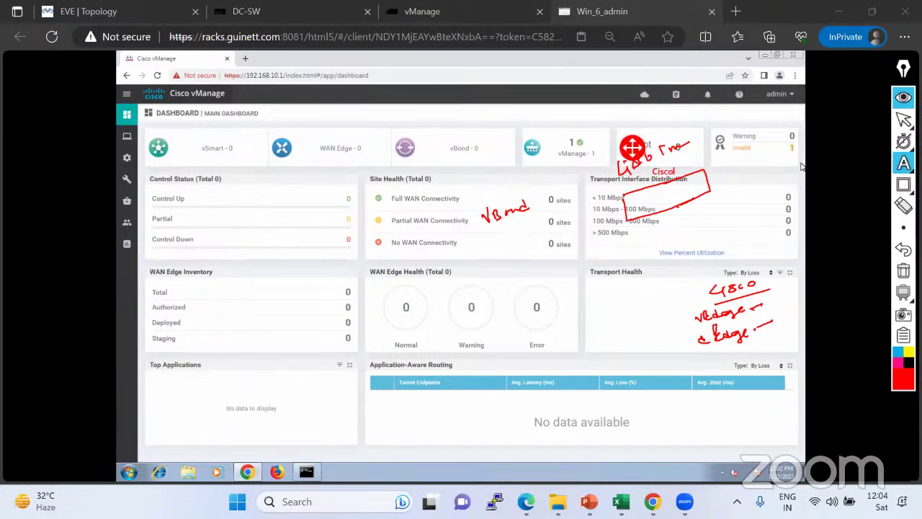
text( Smart Portal)
text(--Org Name)
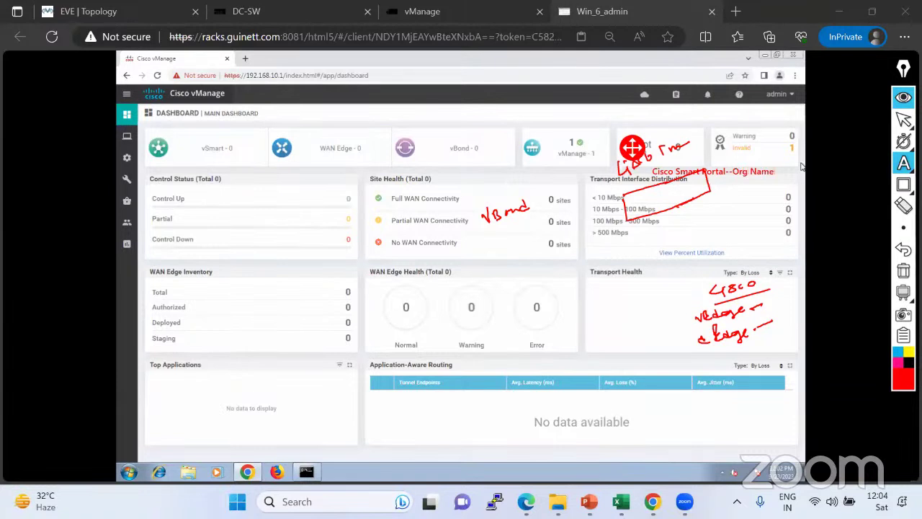
text(--)
click(903, 162)
click(850, 167)
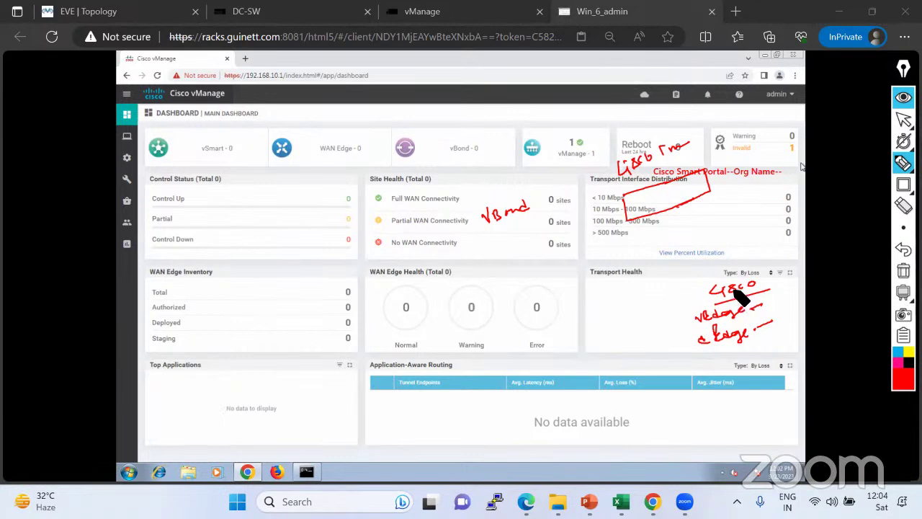
mouse_move(724, 285)
mouse_down()
mouse_move(691, 199)
mouse_move(696, 181)
mouse_move(652, 176)
mouse_move(534, 204)
mouse_up()
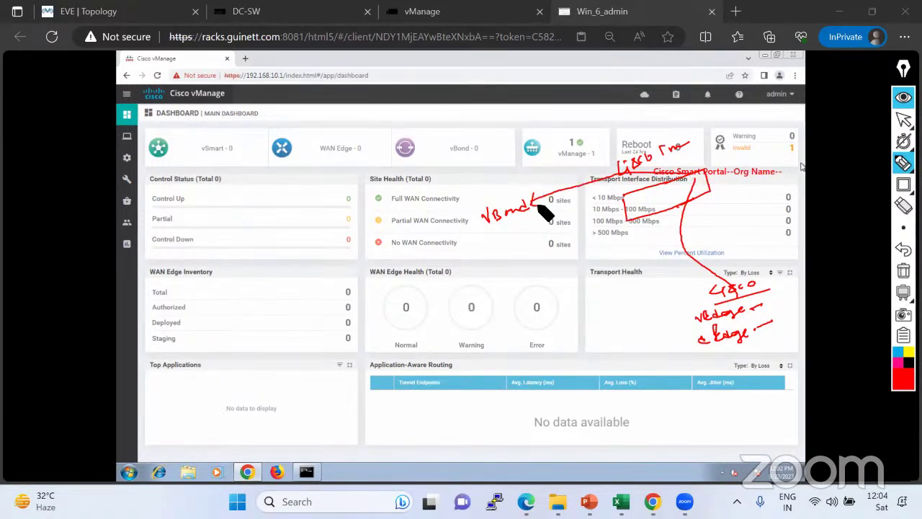
click(903, 119)
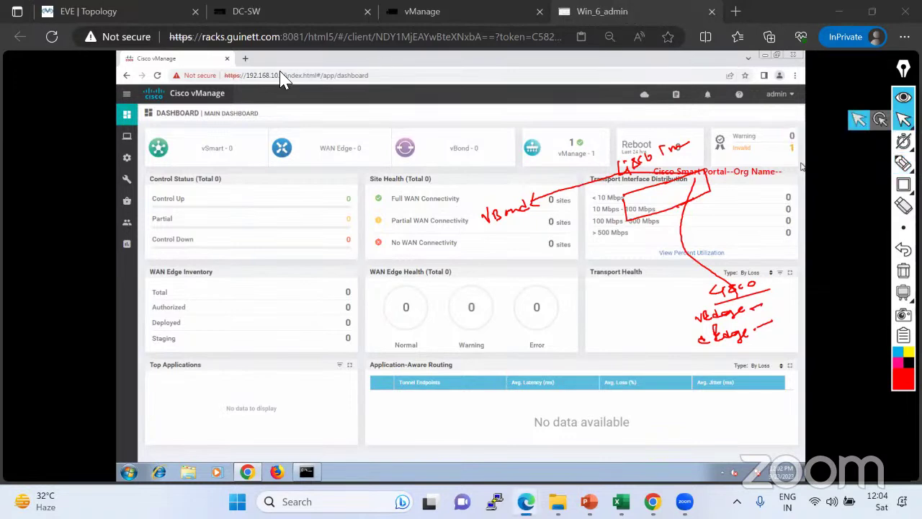
Open the Configuration > Devices WAN Edge List, which shows no data available.
mouse_move(142, 182)
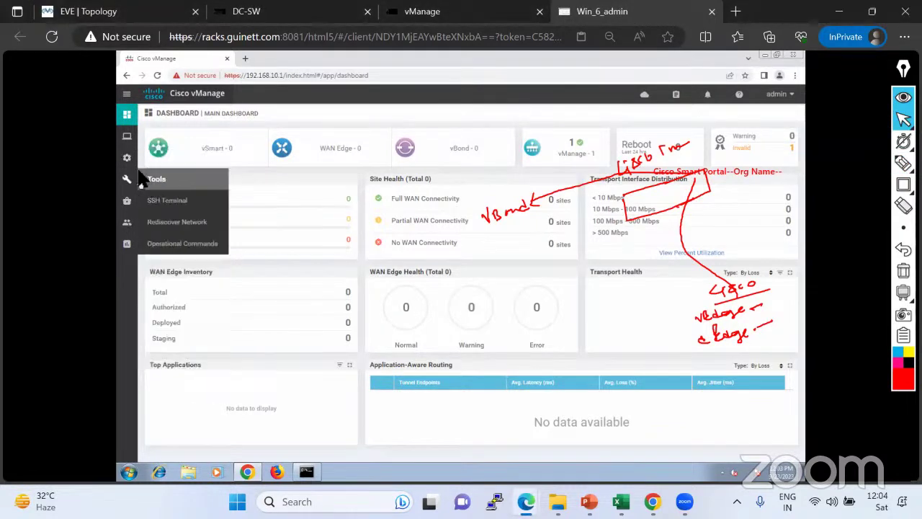
mouse_move(128, 159)
click(163, 183)
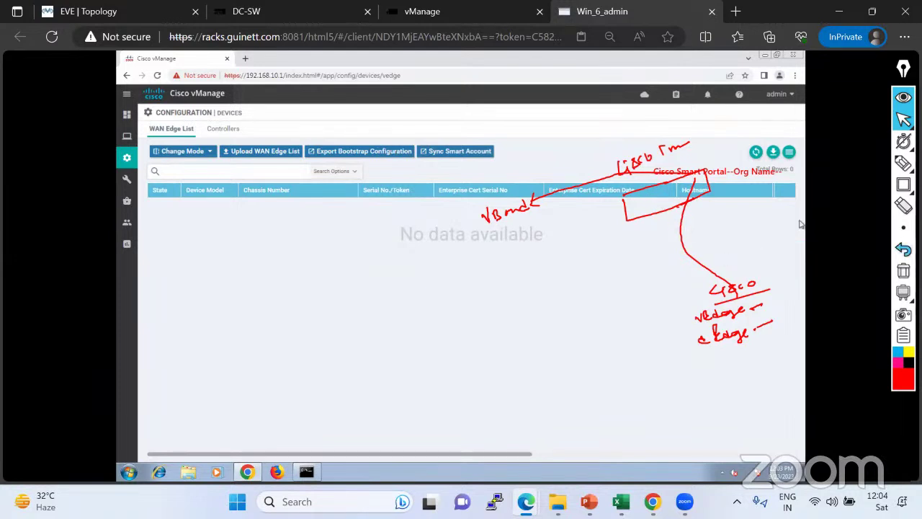
Mark a boxed, underlined '1, 2, 3' note beside the empty list, then erase it.
click(903, 270)
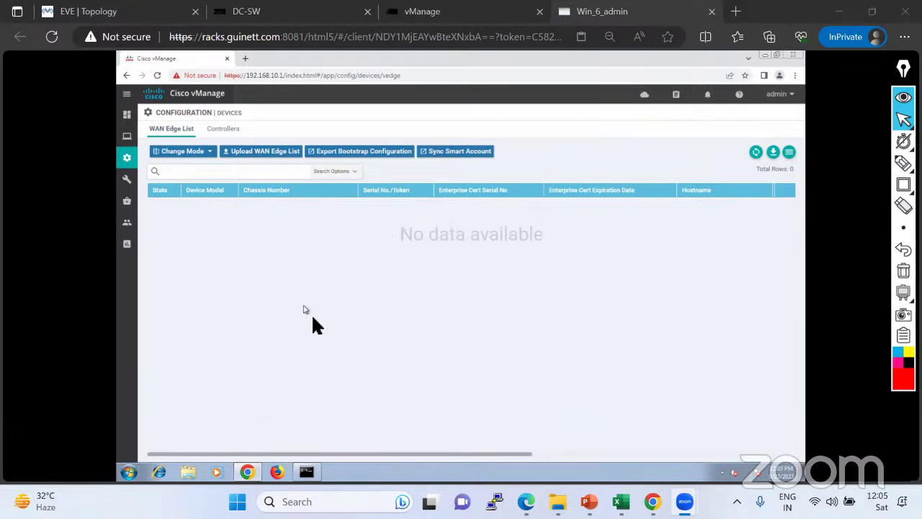
click(904, 163)
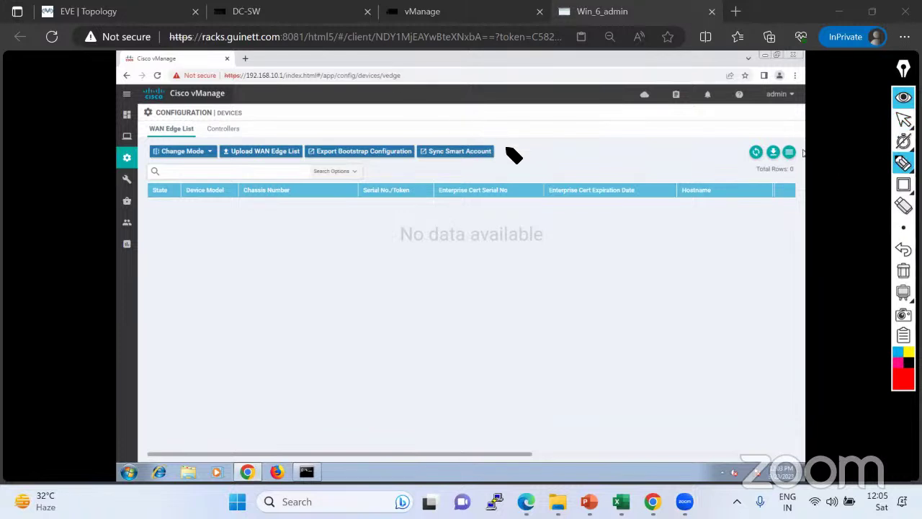
drag(549, 236, 558, 250)
drag(566, 235, 580, 248)
drag(587, 245, 595, 247)
drag(546, 265, 614, 253)
drag(526, 222, 609, 208)
drag(527, 222, 530, 266)
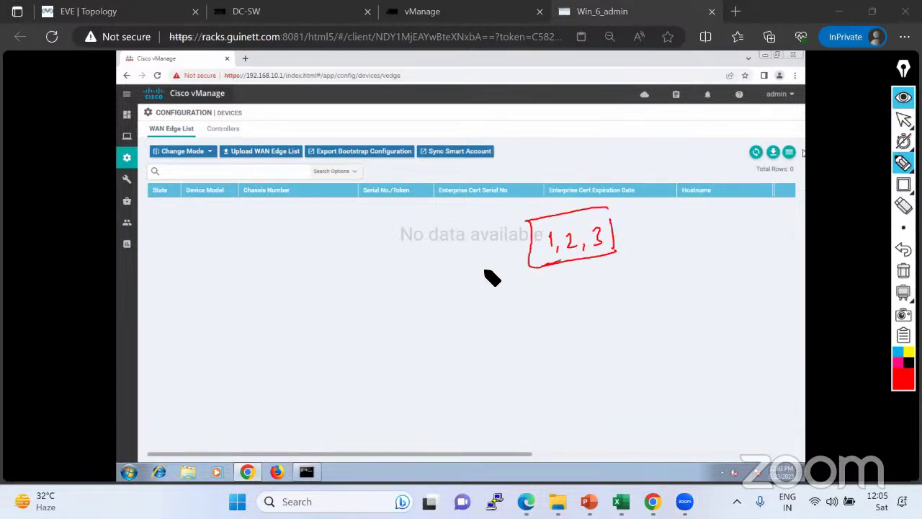
click(903, 270)
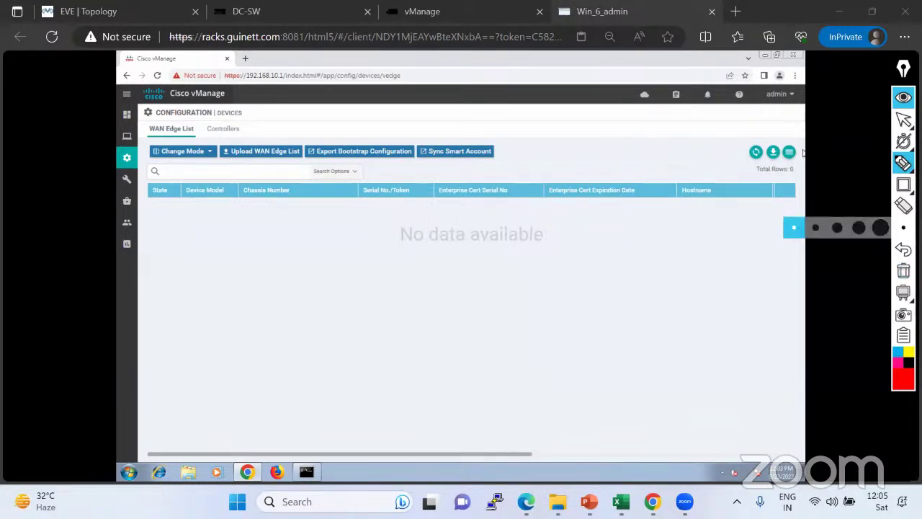
click(903, 119)
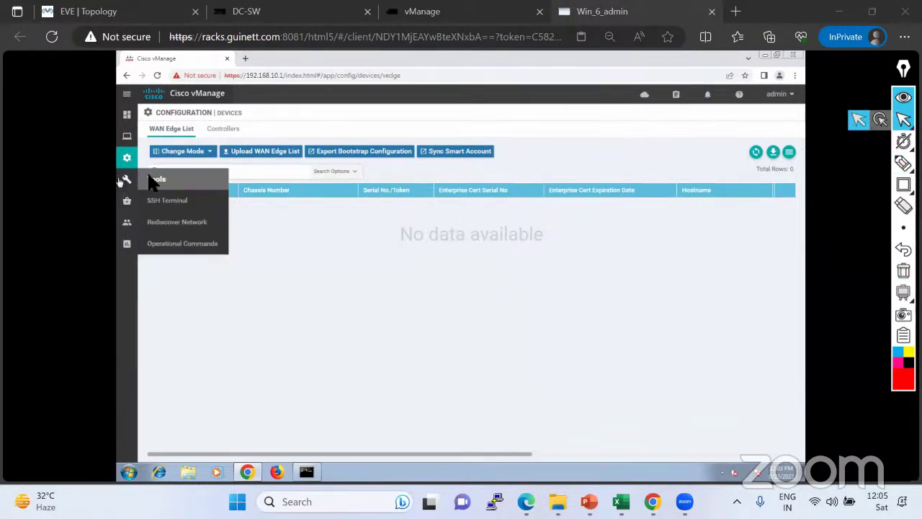
Open the vManage Administration > Settings page.
mouse_move(127, 222)
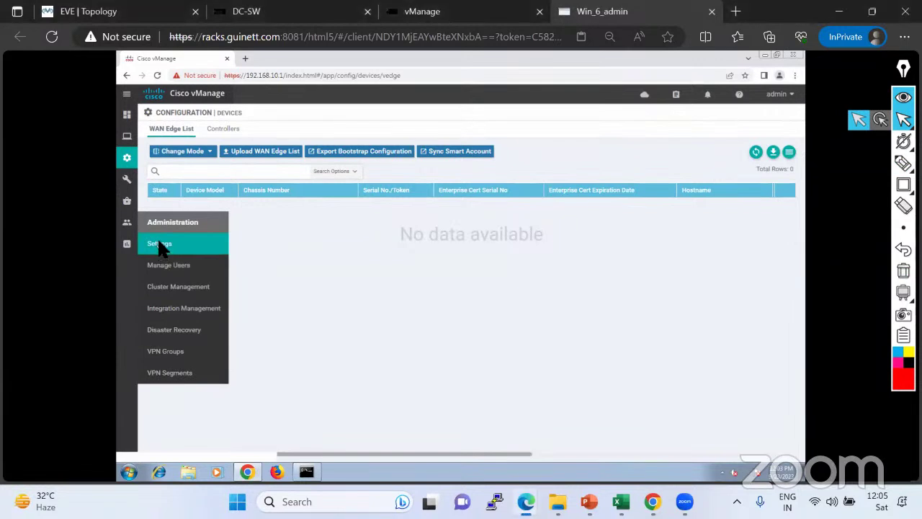
click(159, 243)
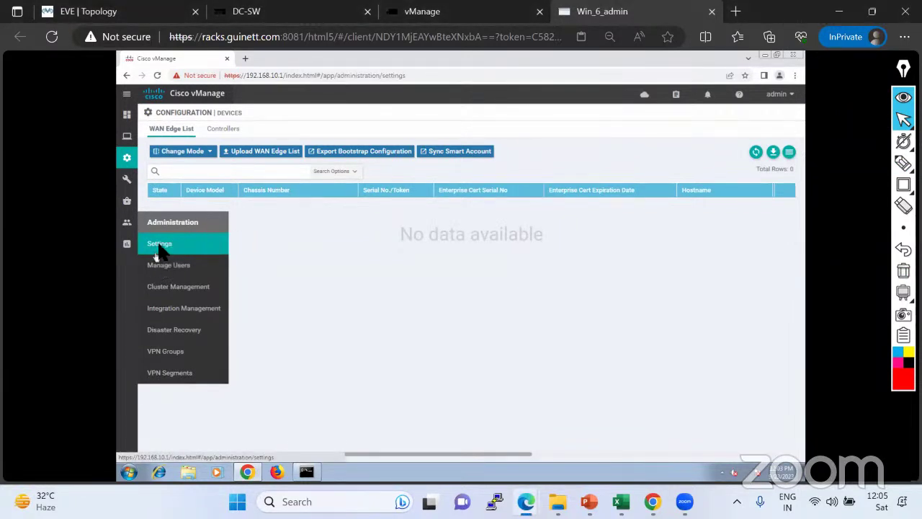
click(159, 245)
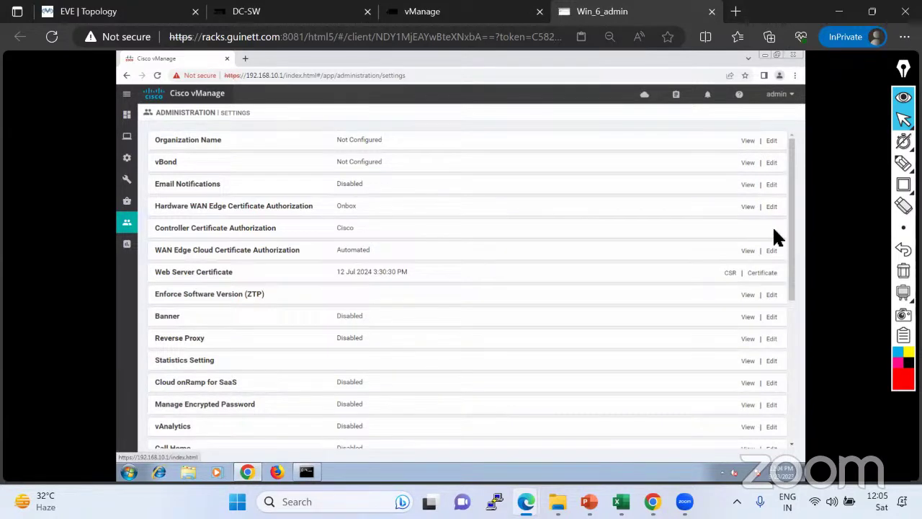
Edit Controller Certificate Authorization, choosing Enterprise Root Certificate and proceeding.
click(772, 229)
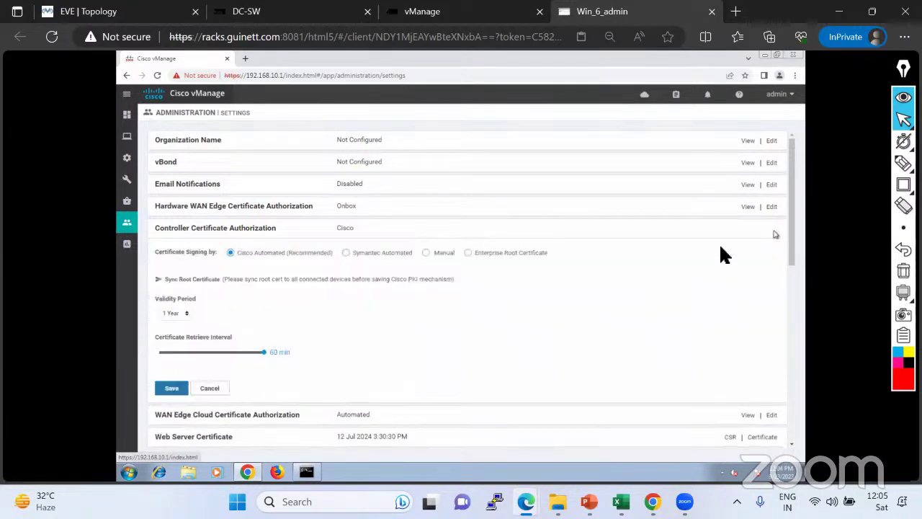
click(185, 320)
click(184, 314)
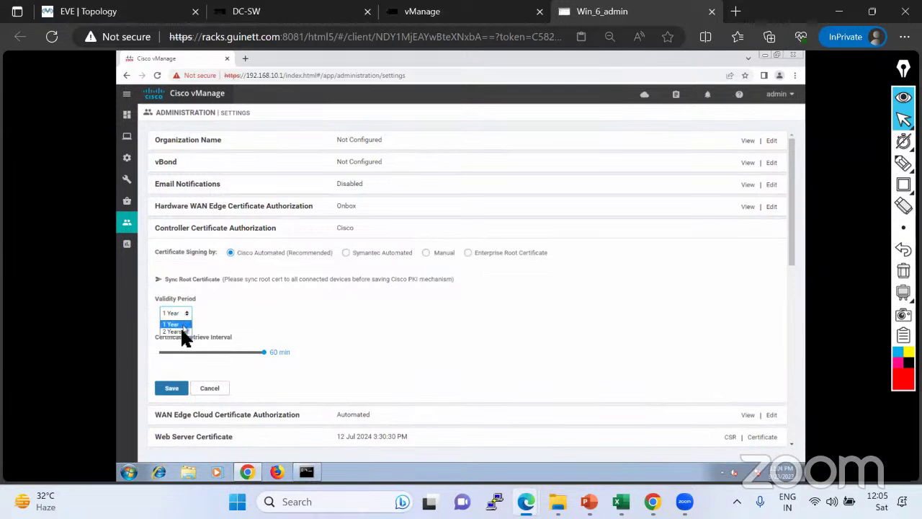
click(467, 254)
click(523, 314)
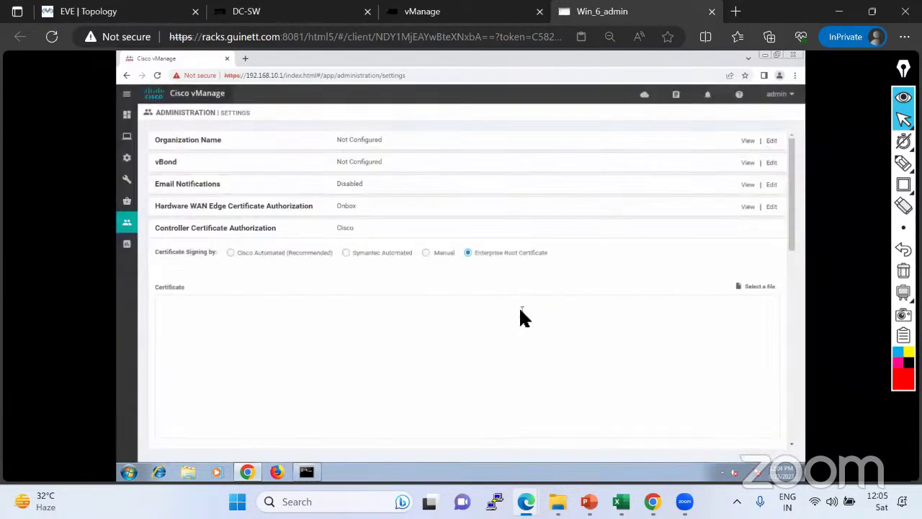
scroll(519, 317, down, 6)
scroll(511, 317, up, 4)
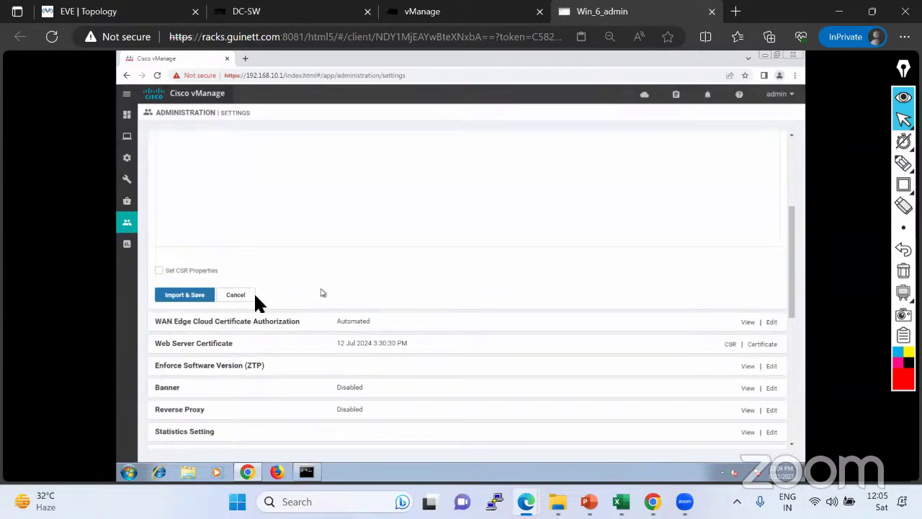
Enable Set CSR Properties and set the certificate validity to 3 Years.
click(158, 271)
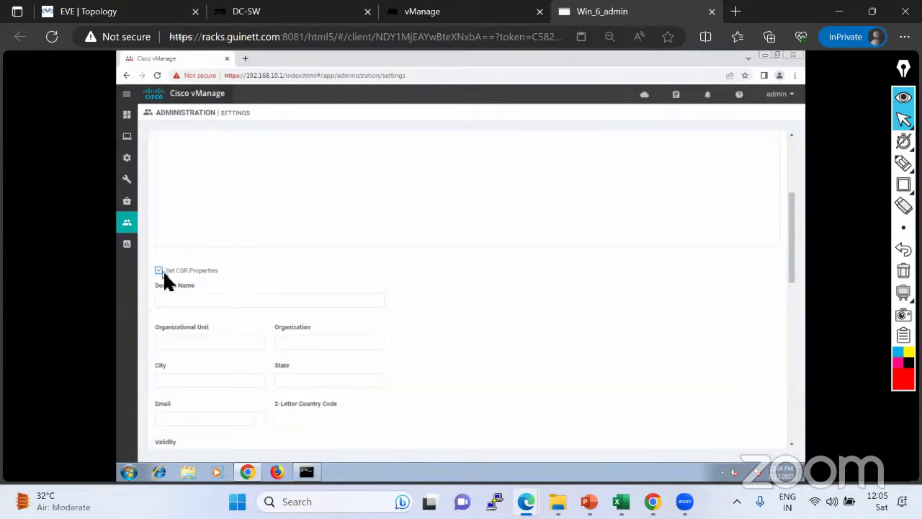
scroll(233, 329, down, 3)
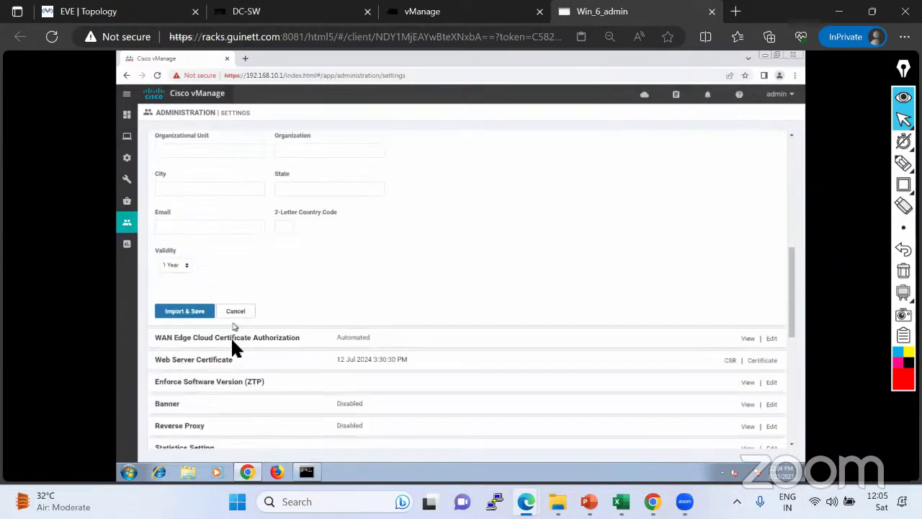
click(185, 265)
click(173, 291)
scroll(207, 275, up, 10)
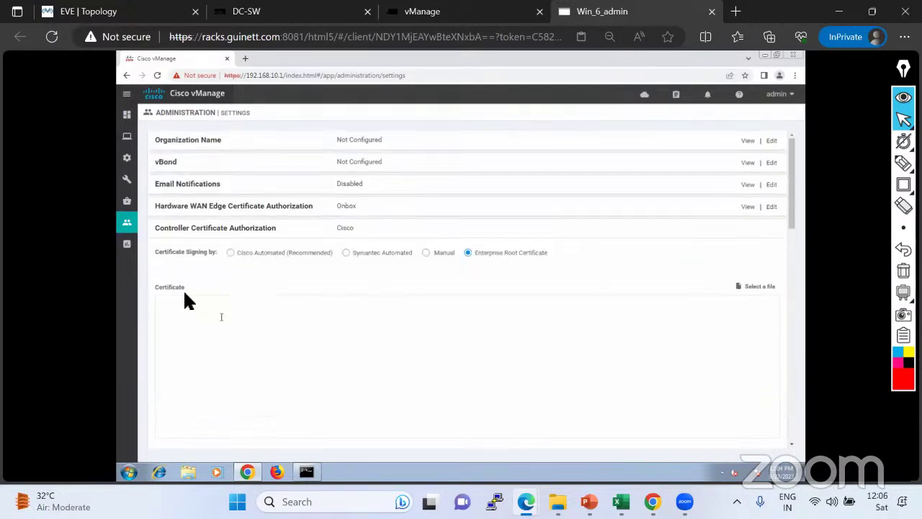
scroll(186, 301, down, 15)
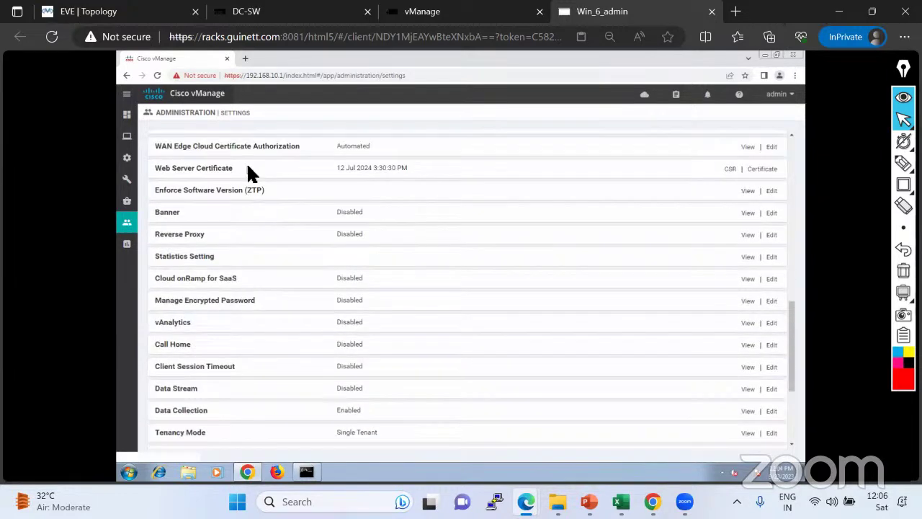
scroll(240, 206, up, 3)
scroll(232, 310, down, 5)
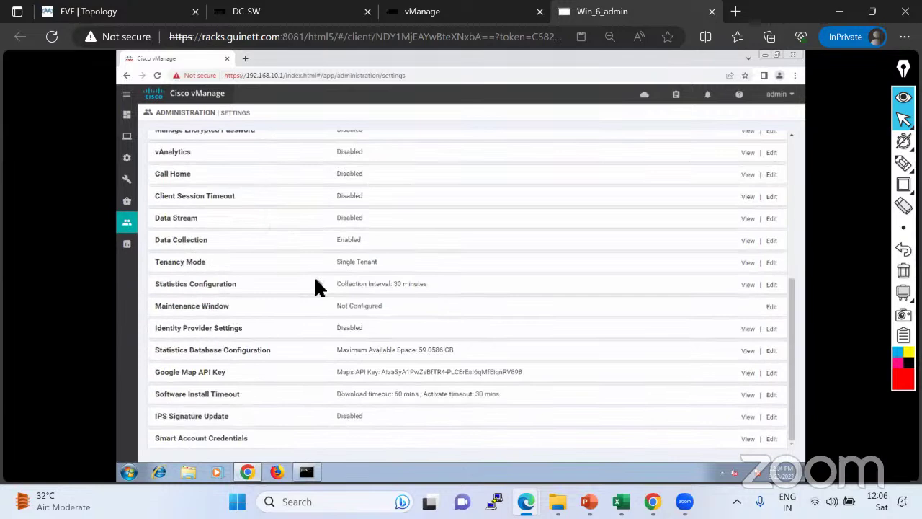
scroll(319, 287, up, 5)
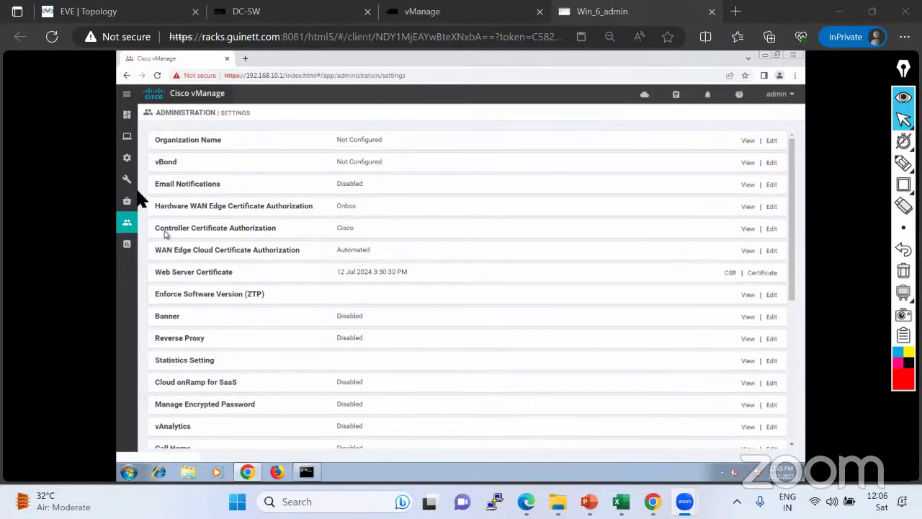
mouse_move(130, 160)
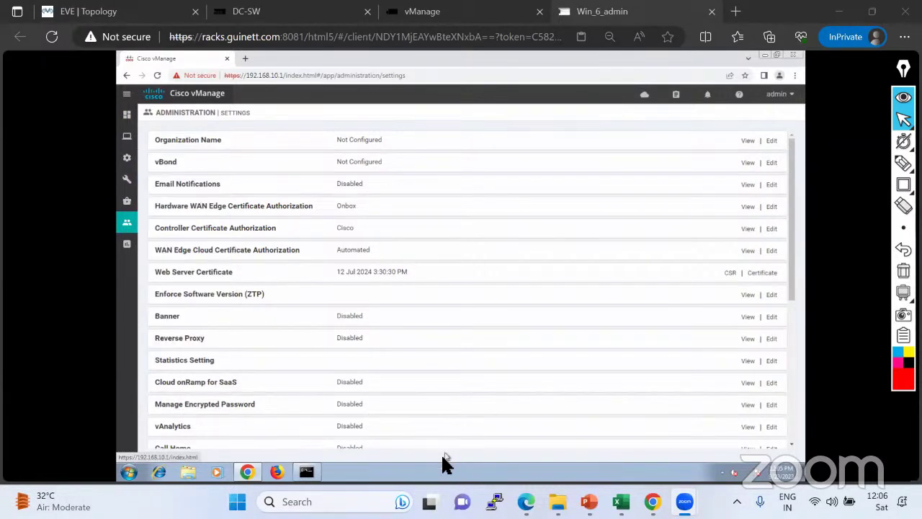
Back in EVE-NG, reselect the PEM certificate block in the Root-CA console.
click(124, 16)
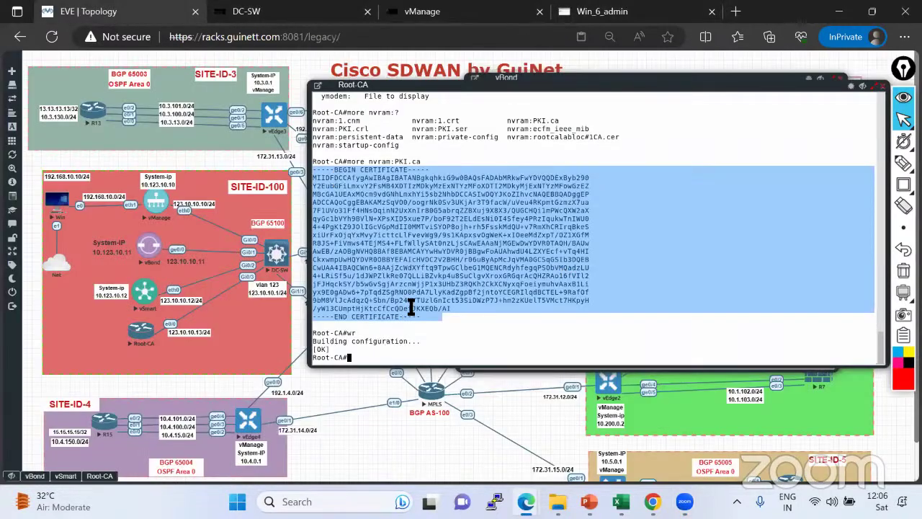
click(438, 314)
drag(437, 316, 314, 165)
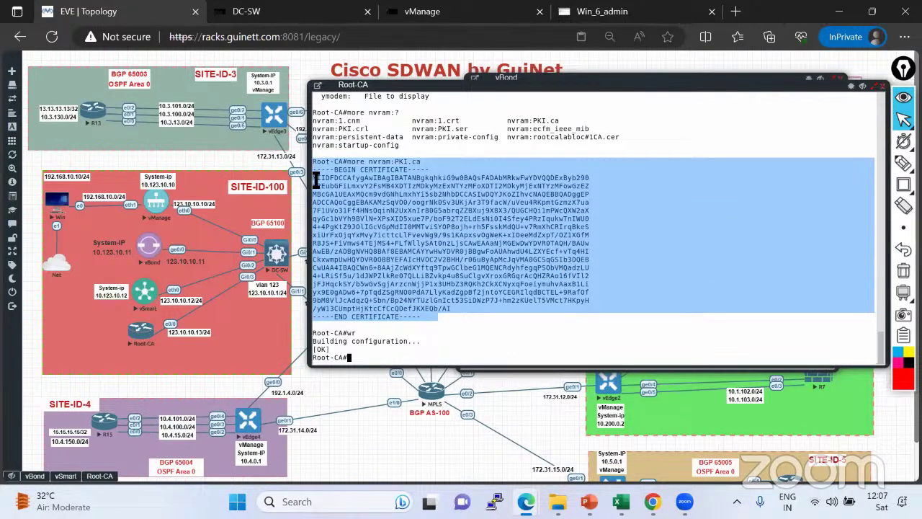
click(371, 247)
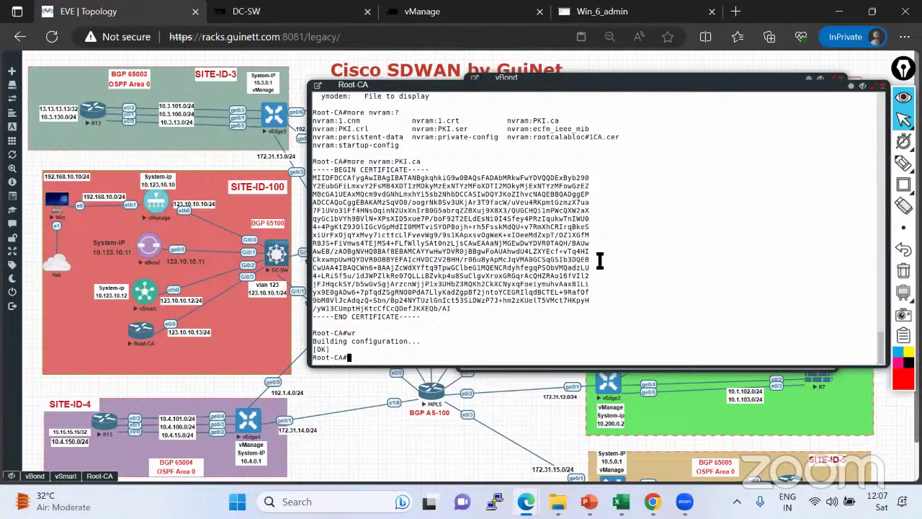
Save the Root-CA running configuration with wr and close its console.
text(wr)
key(Return)
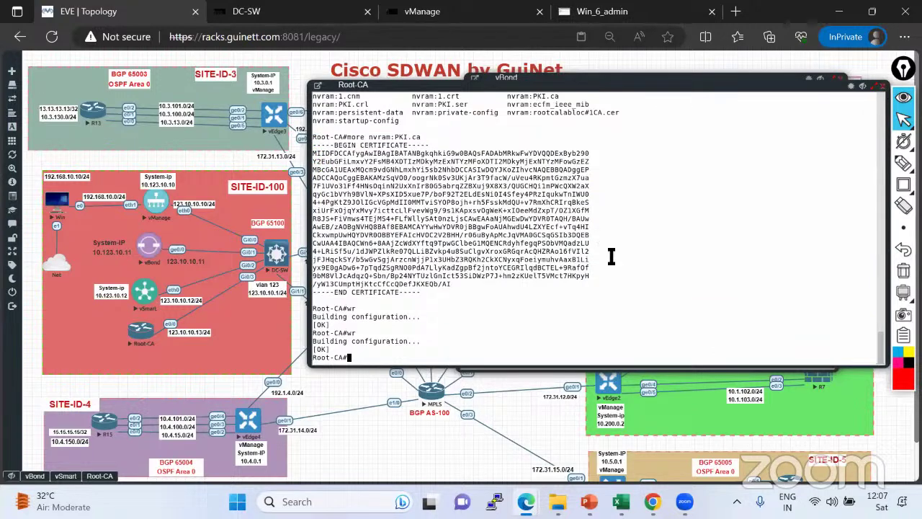
click(880, 85)
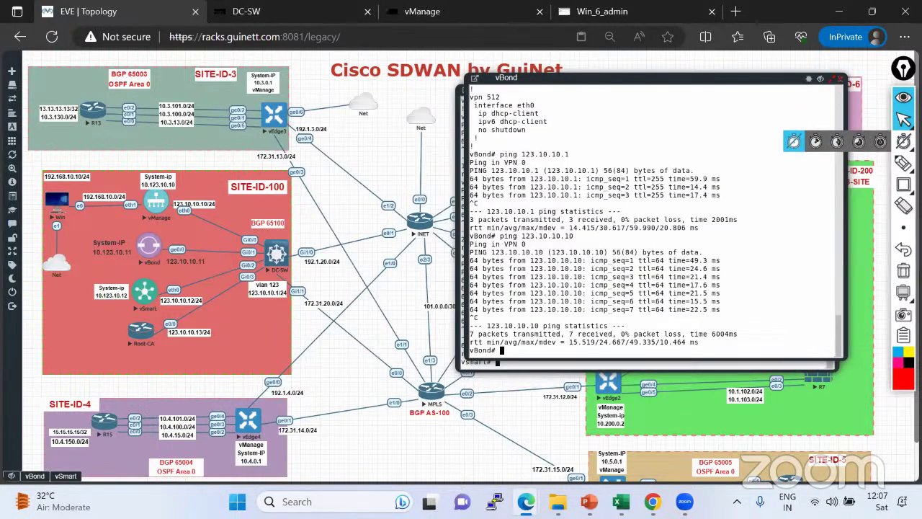
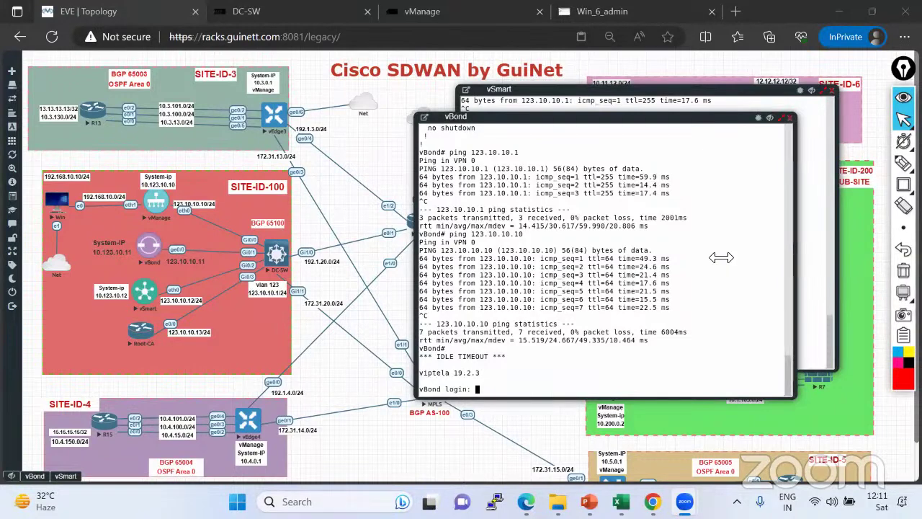
In vManage Administration Settings, open Controller Certificate Authorization for editing, currently Cisco Automated signing.
click(598, 10)
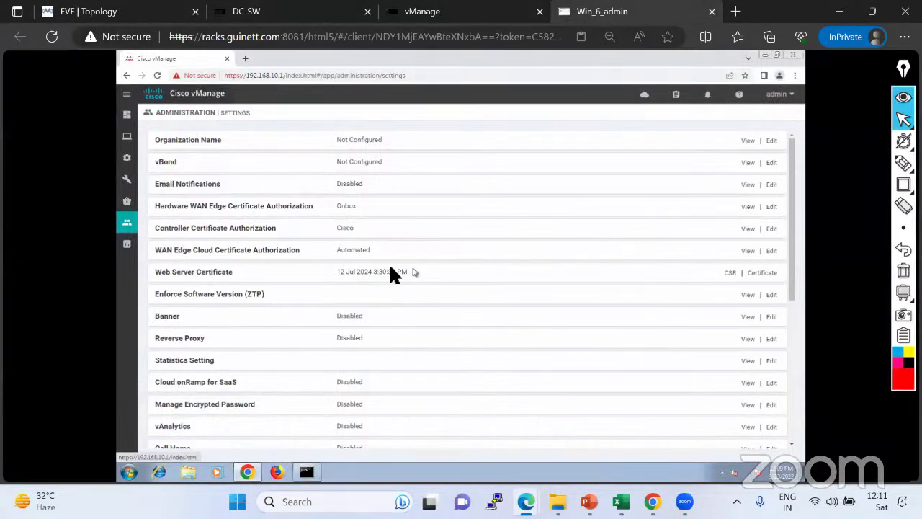
click(771, 229)
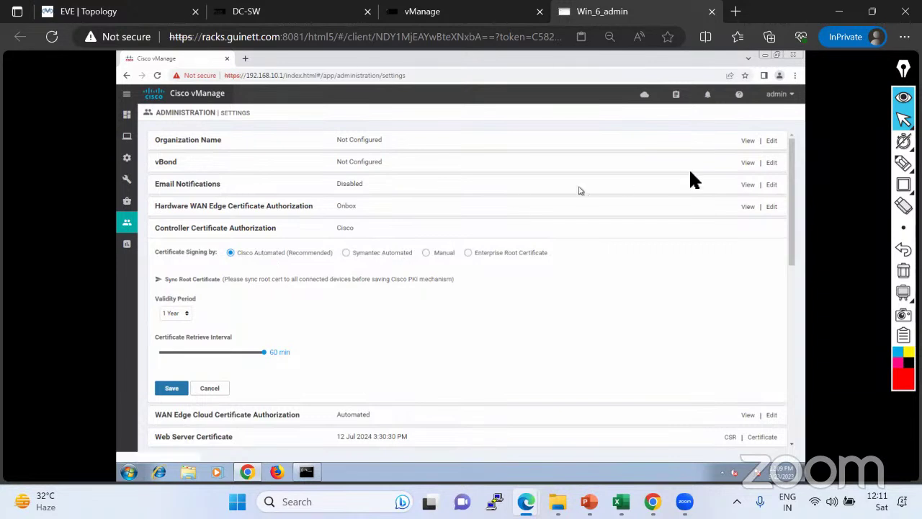
click(903, 163)
click(837, 164)
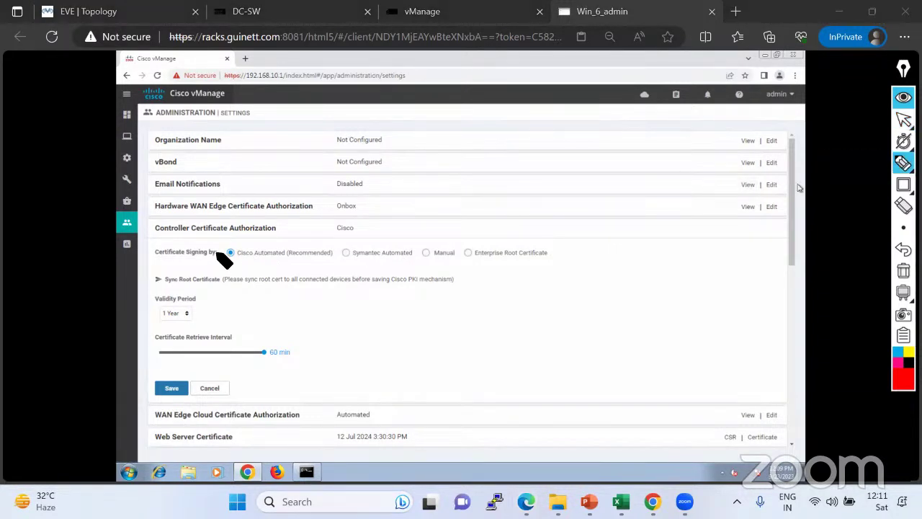
mouse_move(220, 248)
mouse_down()
mouse_move(396, 268)
mouse_move(423, 255)
mouse_move(224, 251)
mouse_move(261, 228)
mouse_up()
mouse_move(425, 262)
mouse_down()
mouse_move(556, 261)
mouse_move(492, 241)
mouse_move(422, 243)
mouse_move(425, 262)
mouse_up()
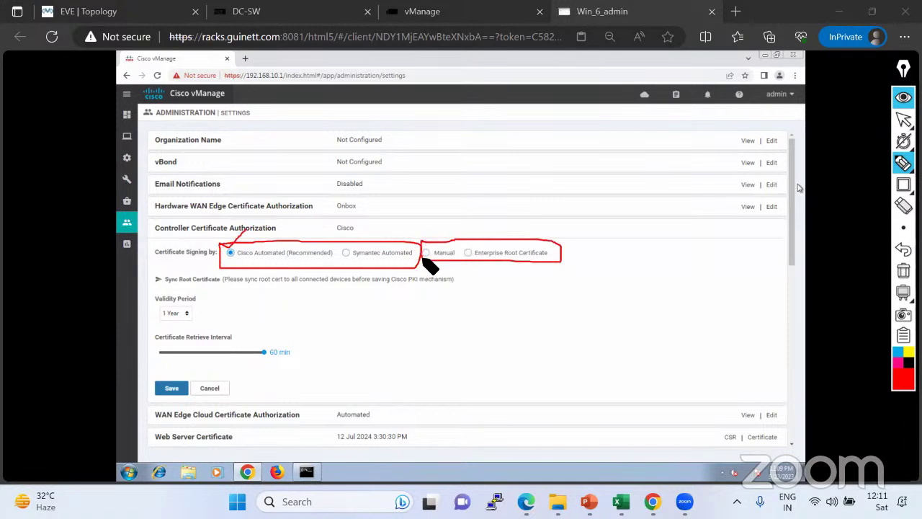
click(348, 253)
drag(349, 252, 359, 235)
drag(223, 251, 236, 245)
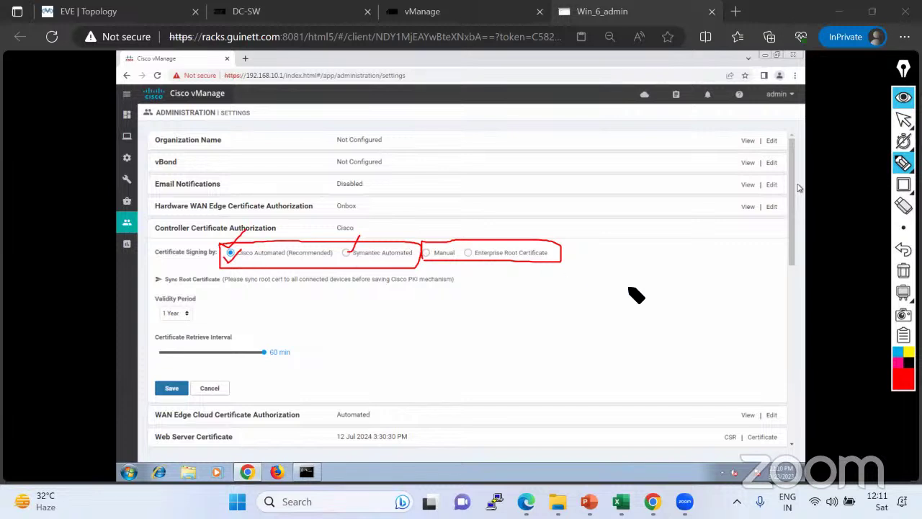
click(903, 270)
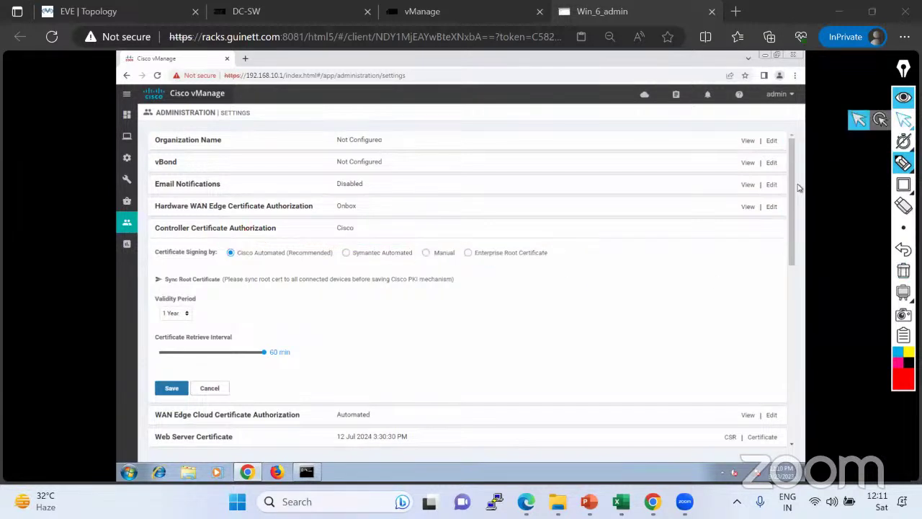
click(903, 119)
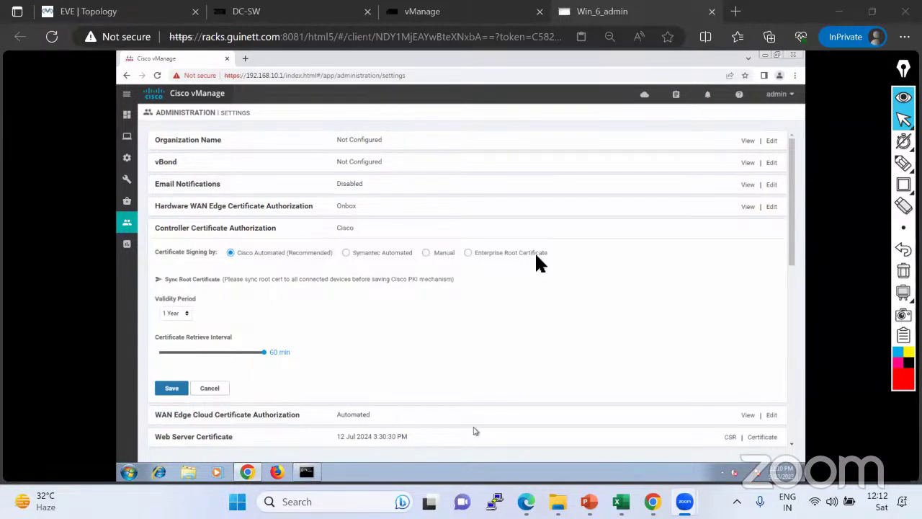
click(886, 161)
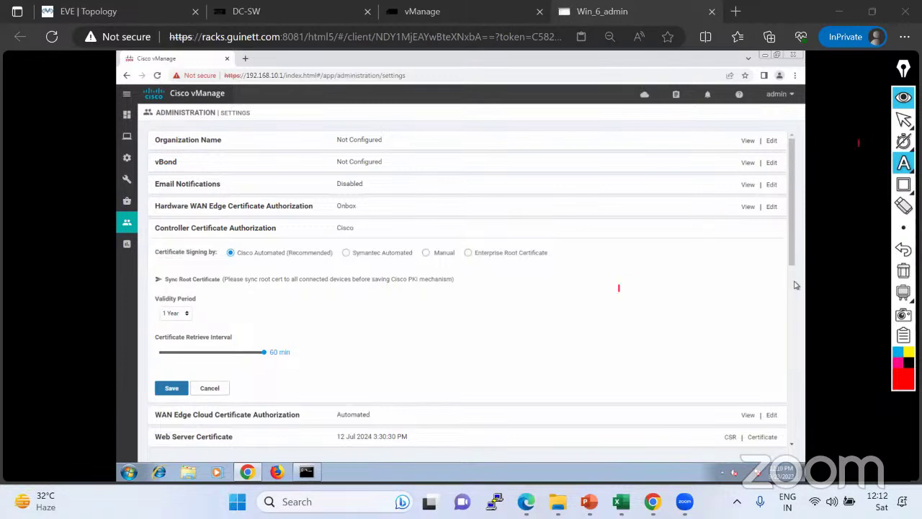
click(903, 119)
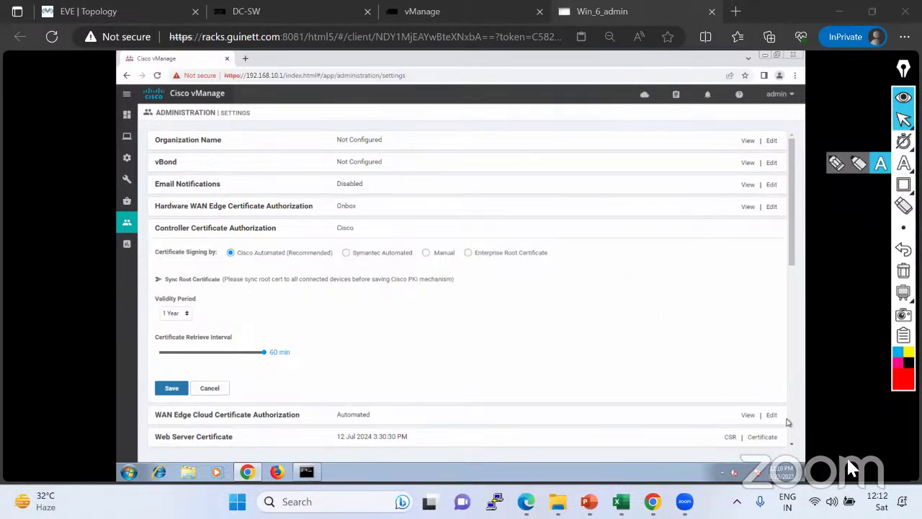
click(877, 501)
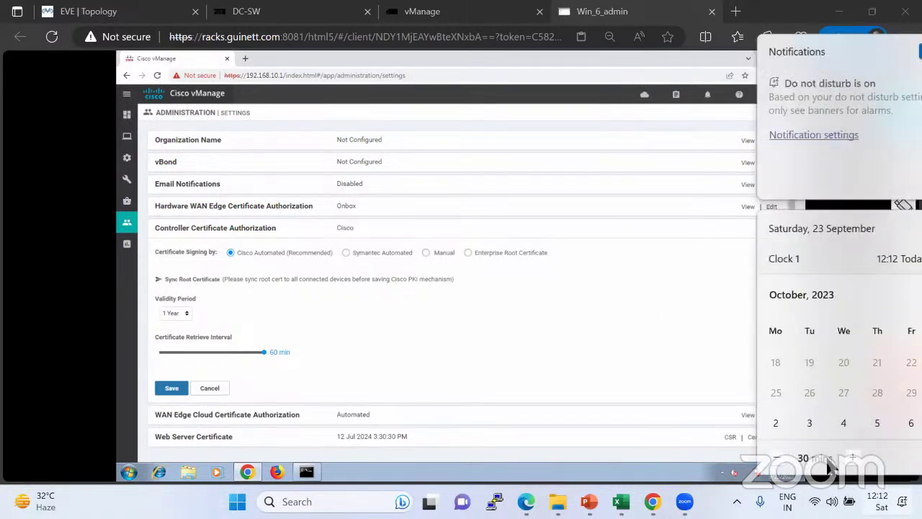
Dismiss the Windows notifications panel and return to the EVE-NG SD-WAN lab topology.
click(609, 265)
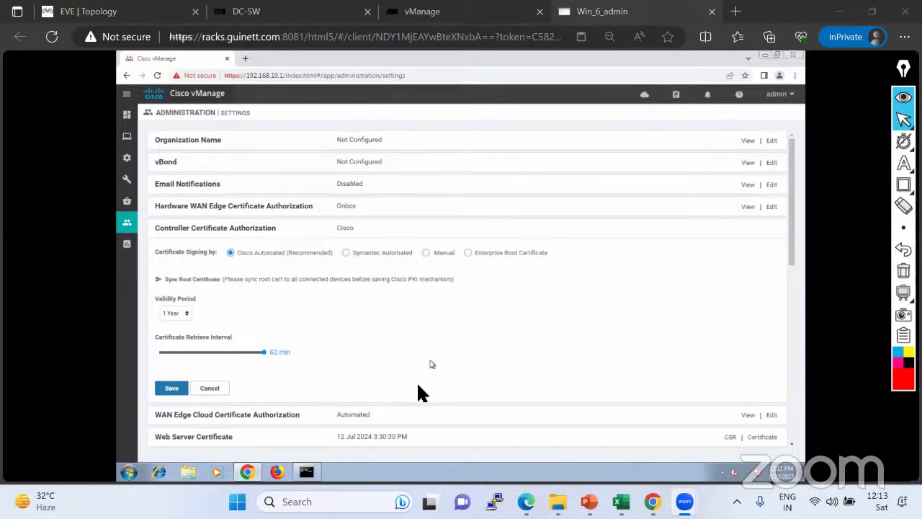
click(70, 11)
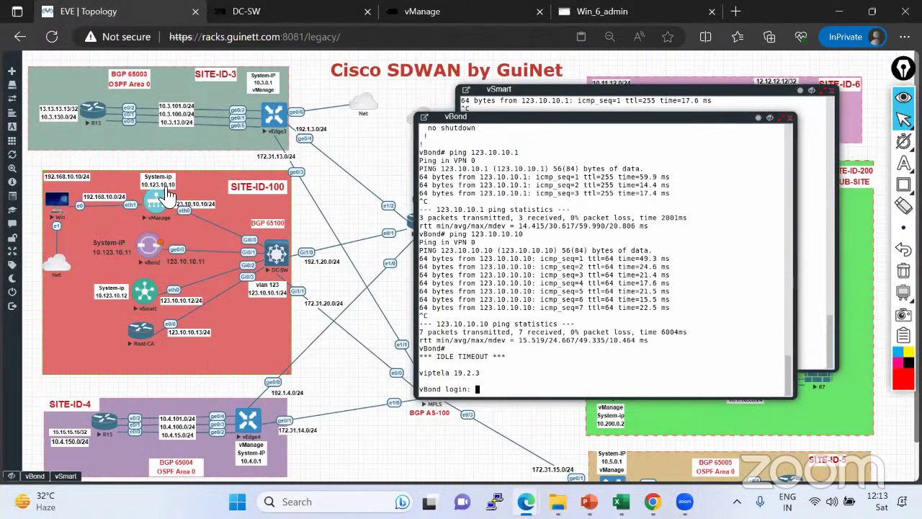